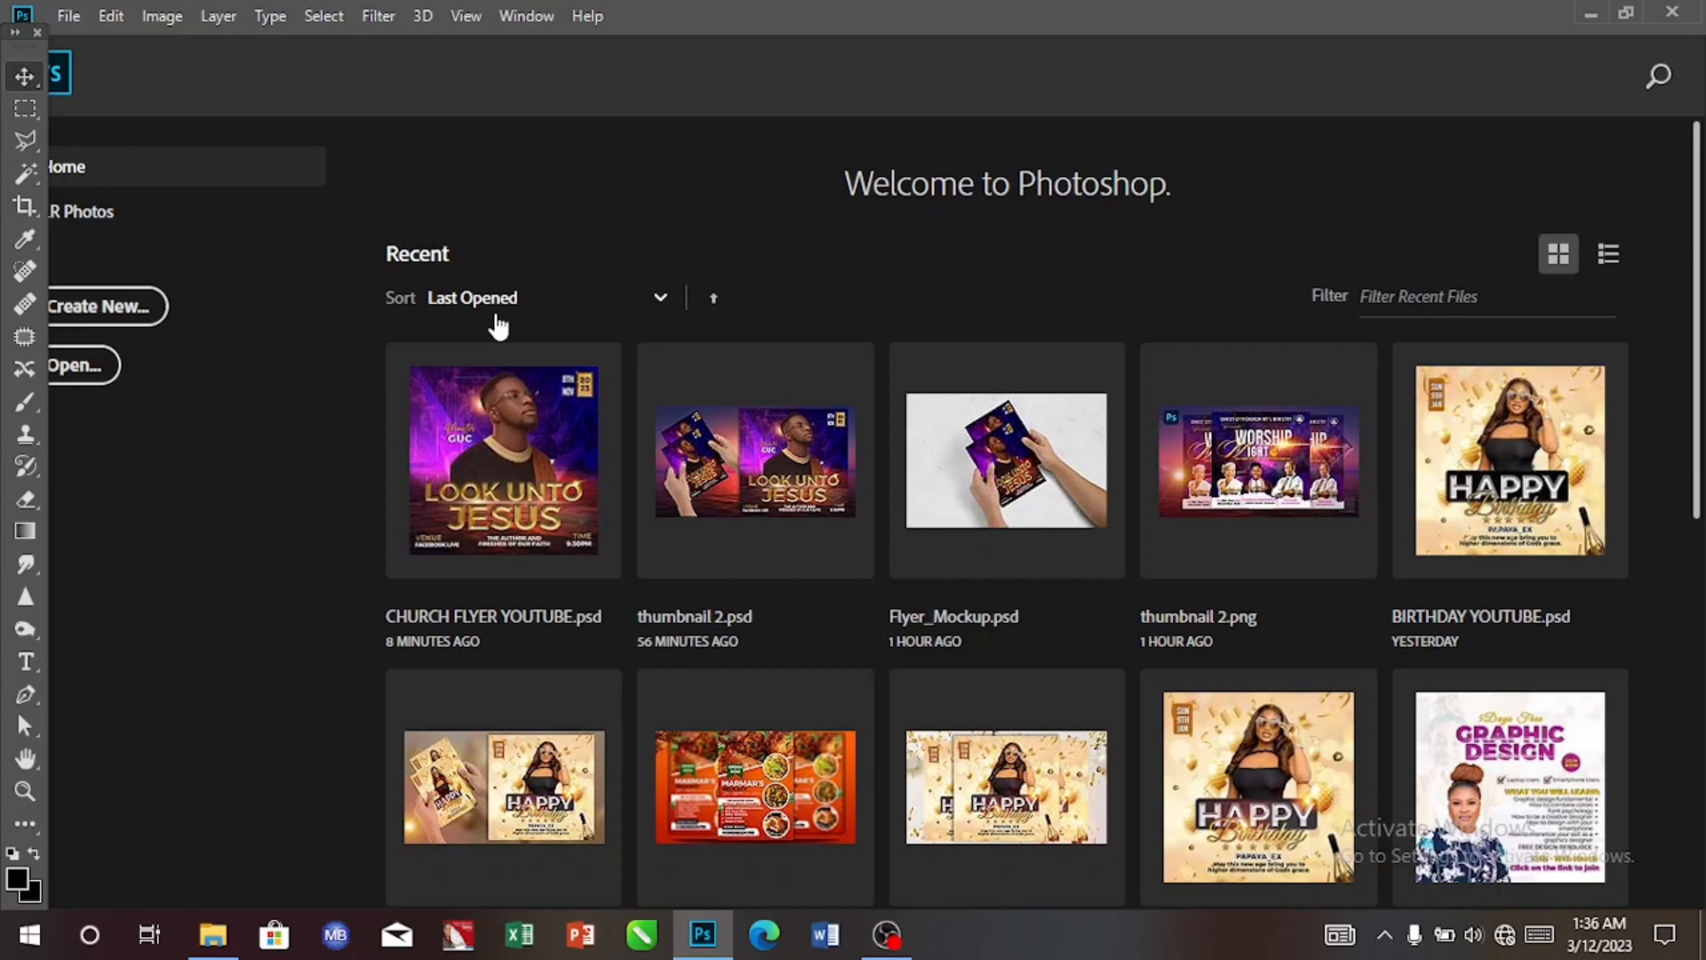
# Create a 1080 × 1080 pixel document at 300 pixels/inch in 8-bit RGB Color with a white background.
pyautogui.hotkey('ctrl', 'n')
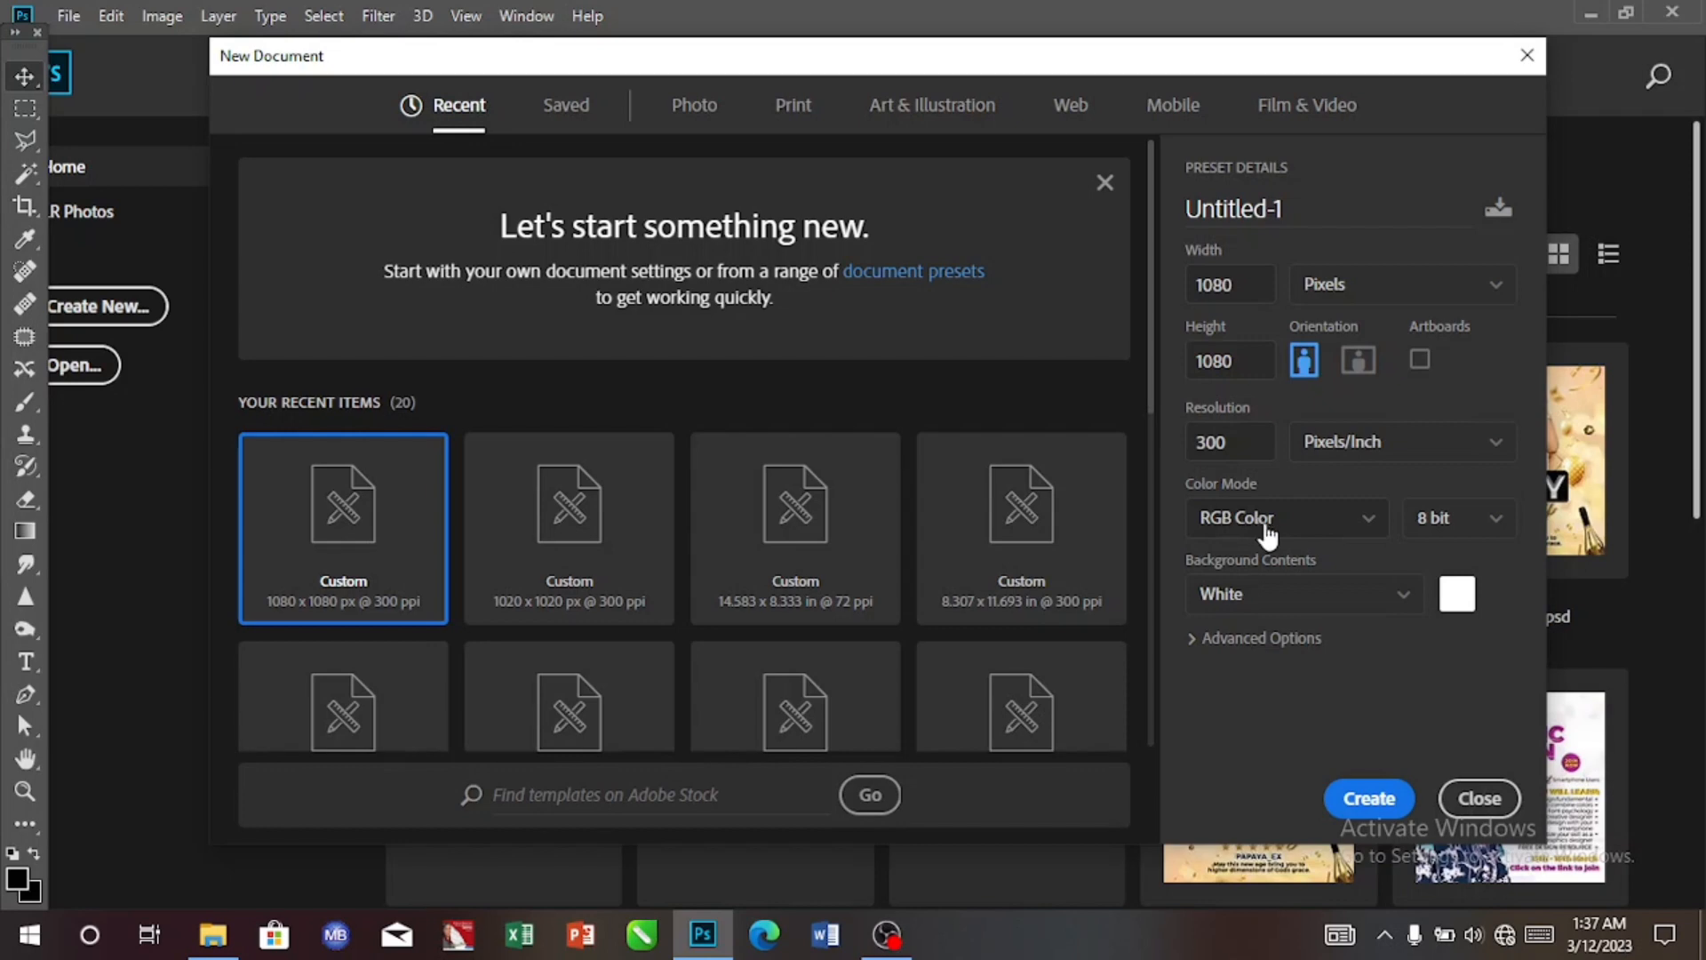
pyautogui.click(1343, 789)
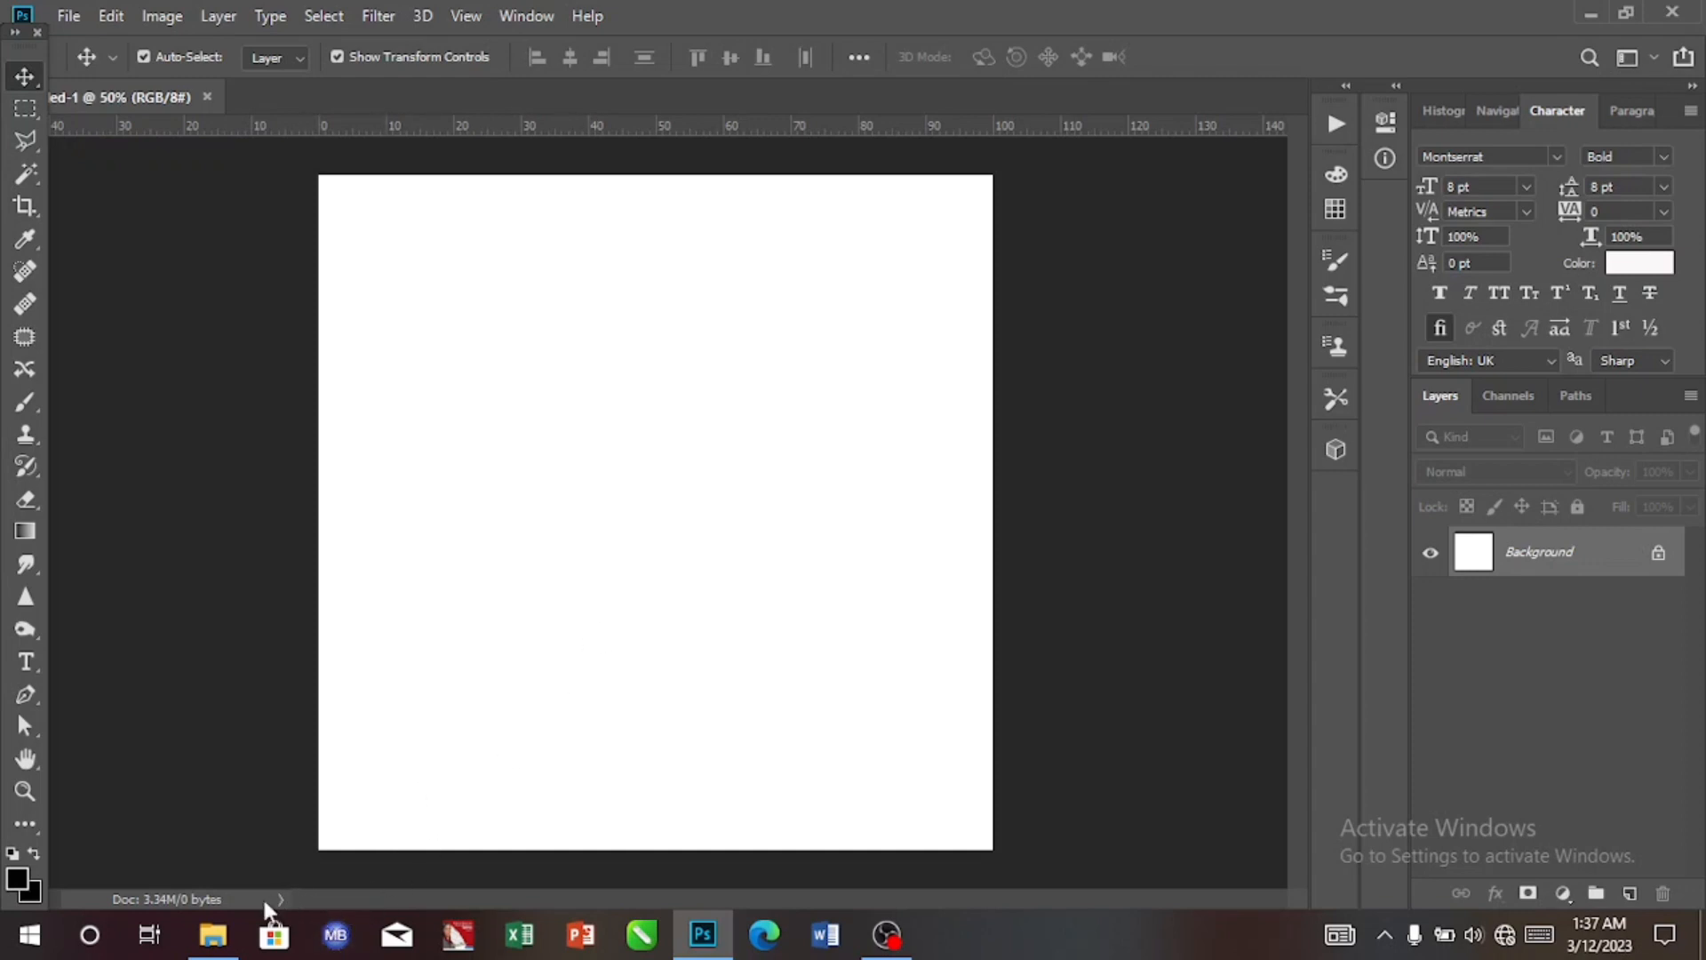
# Place the purple abstract image IMG-20221212-WA0014 from the Documents folder and align it to the canvas's upper edge.
pyautogui.click(213, 946)
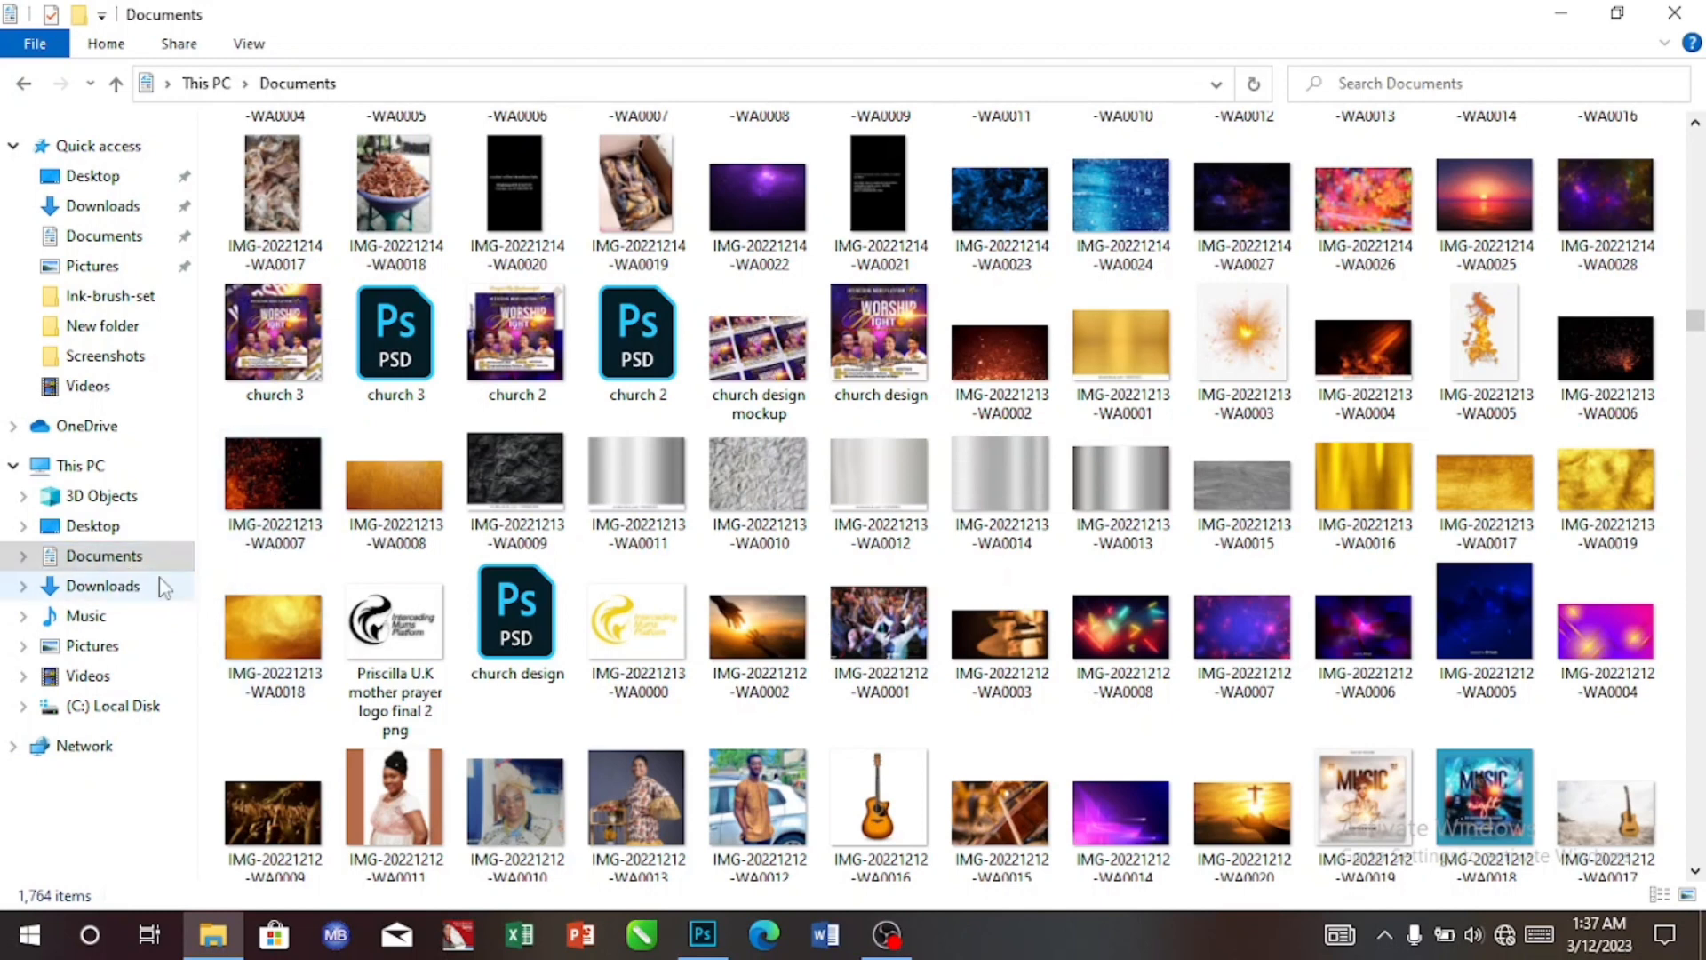
pyautogui.click(1123, 808)
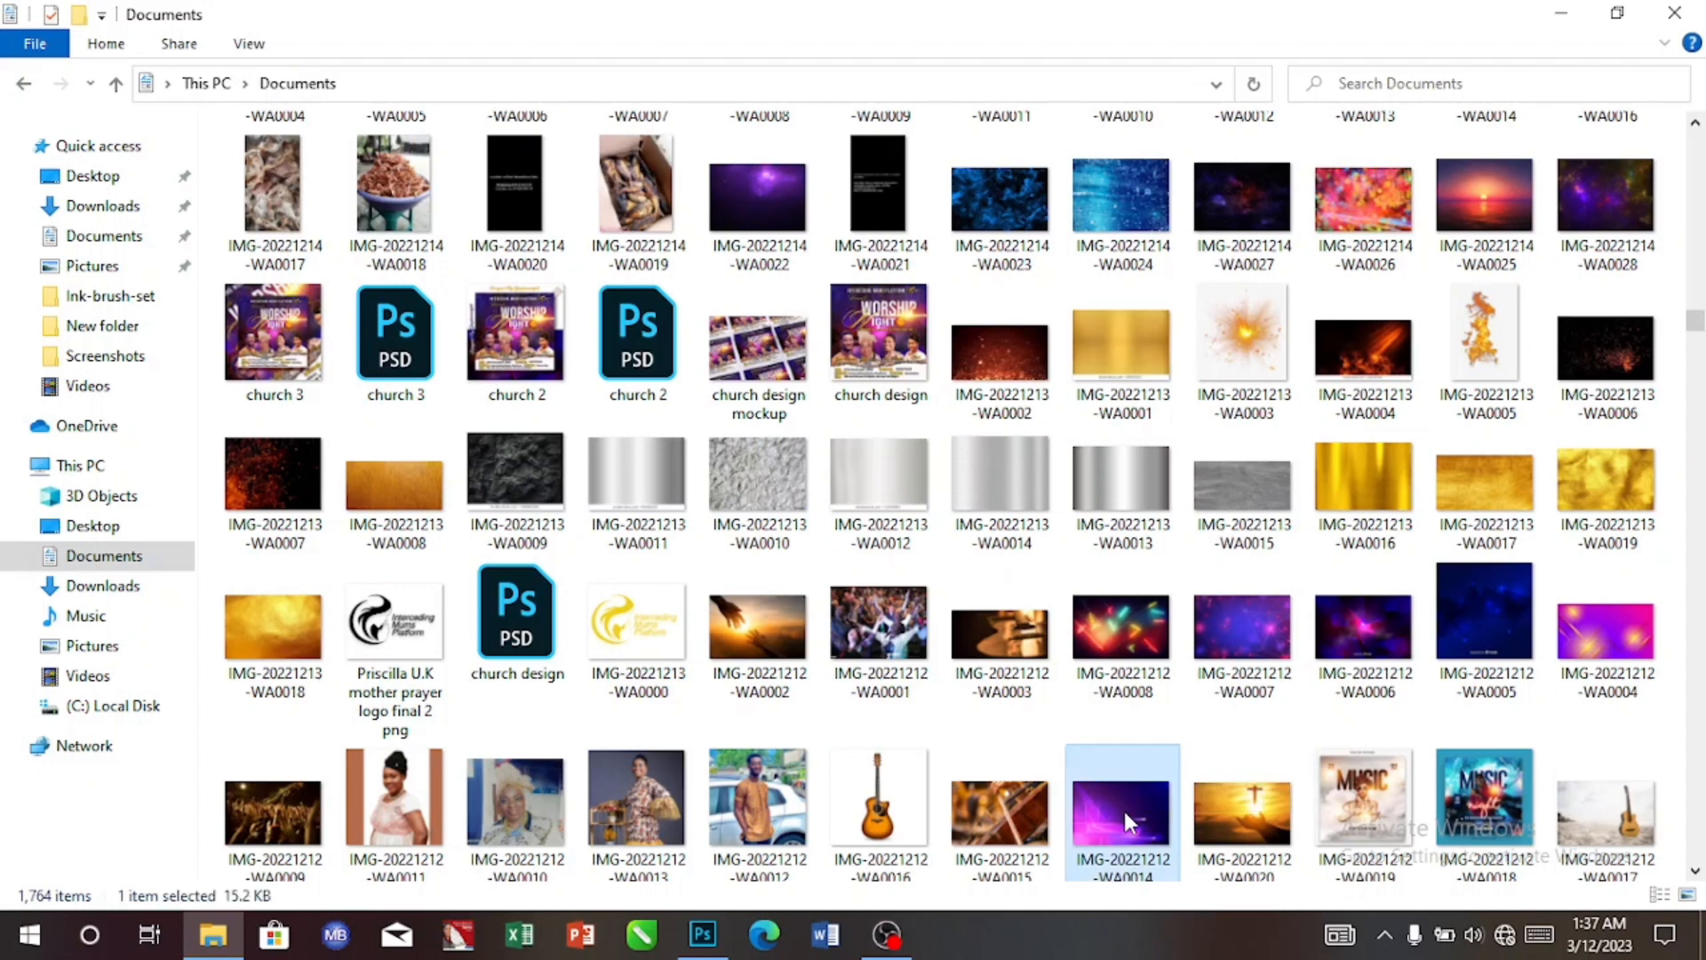
pyautogui.moveTo(1123, 808); pyautogui.dragTo(720, 811)
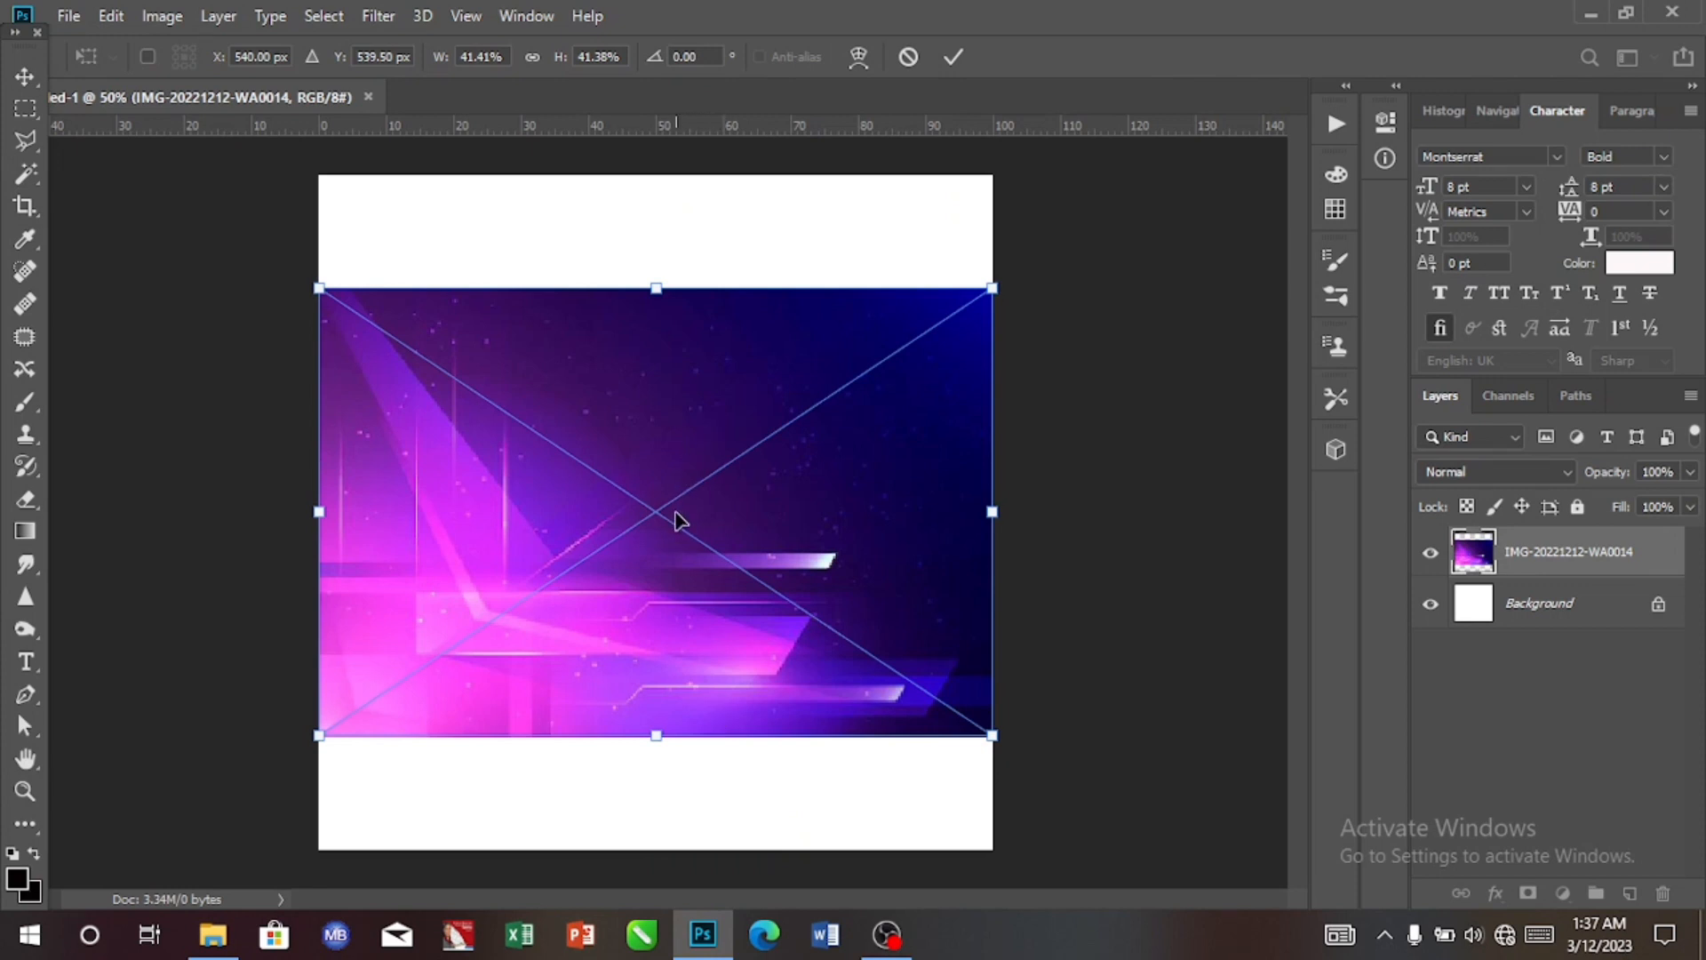
pyautogui.moveTo(673, 520); pyautogui.dragTo(684, 411)
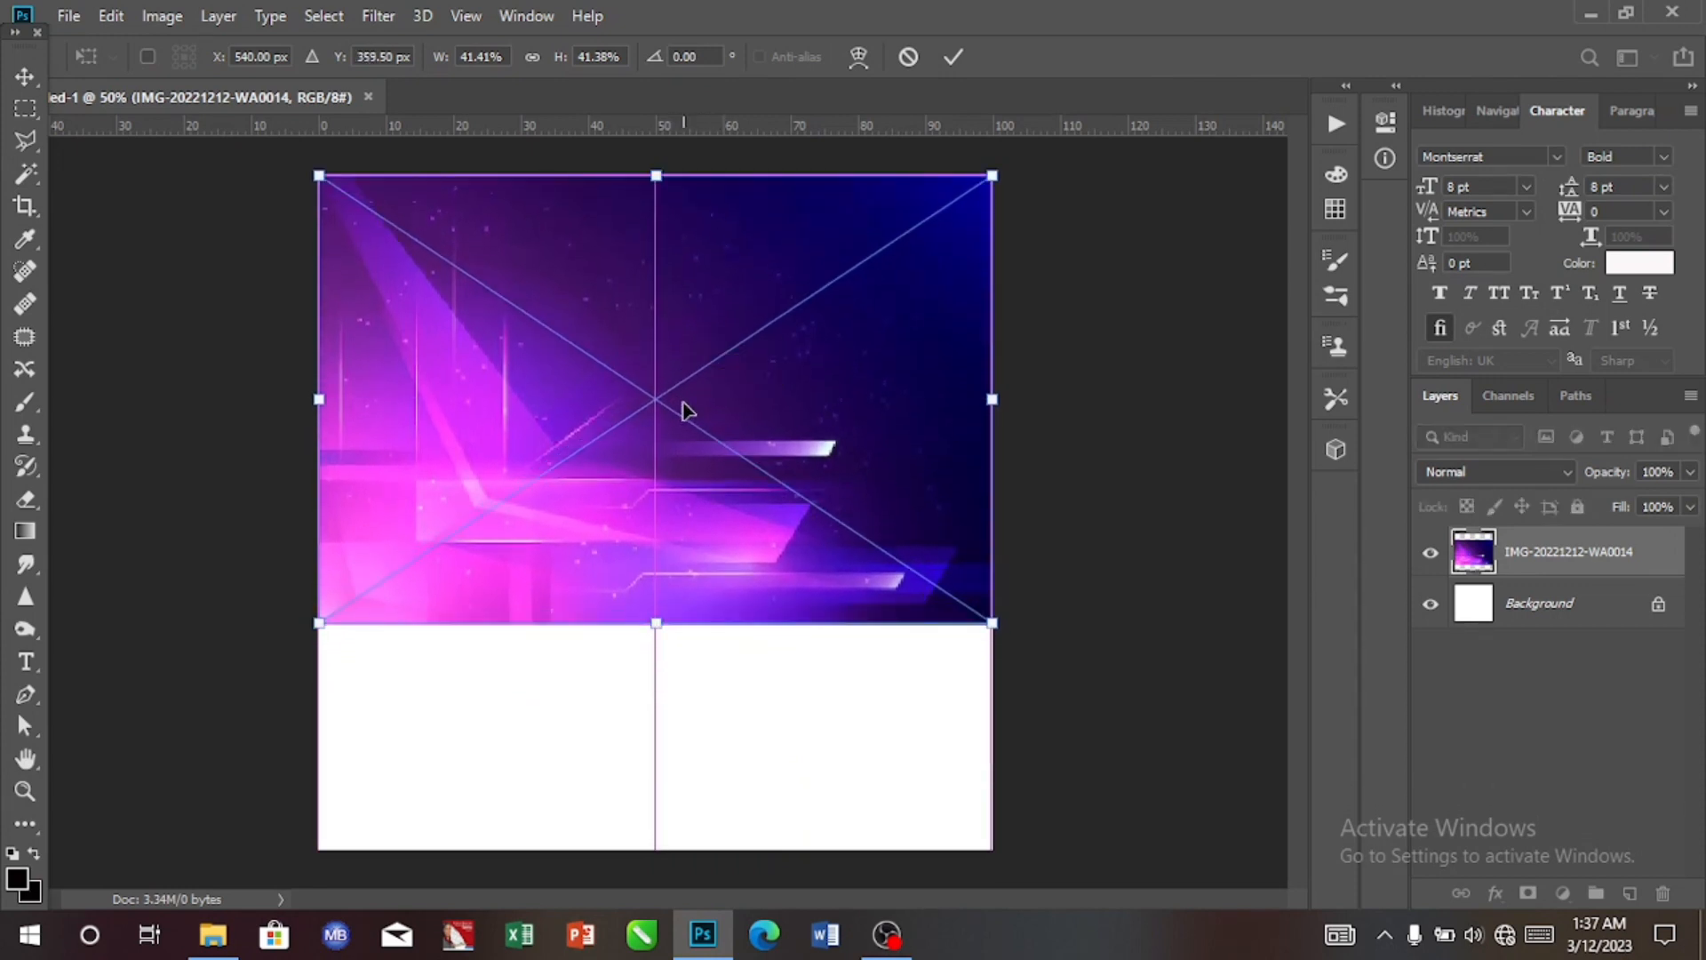
pyautogui.click(953, 57)
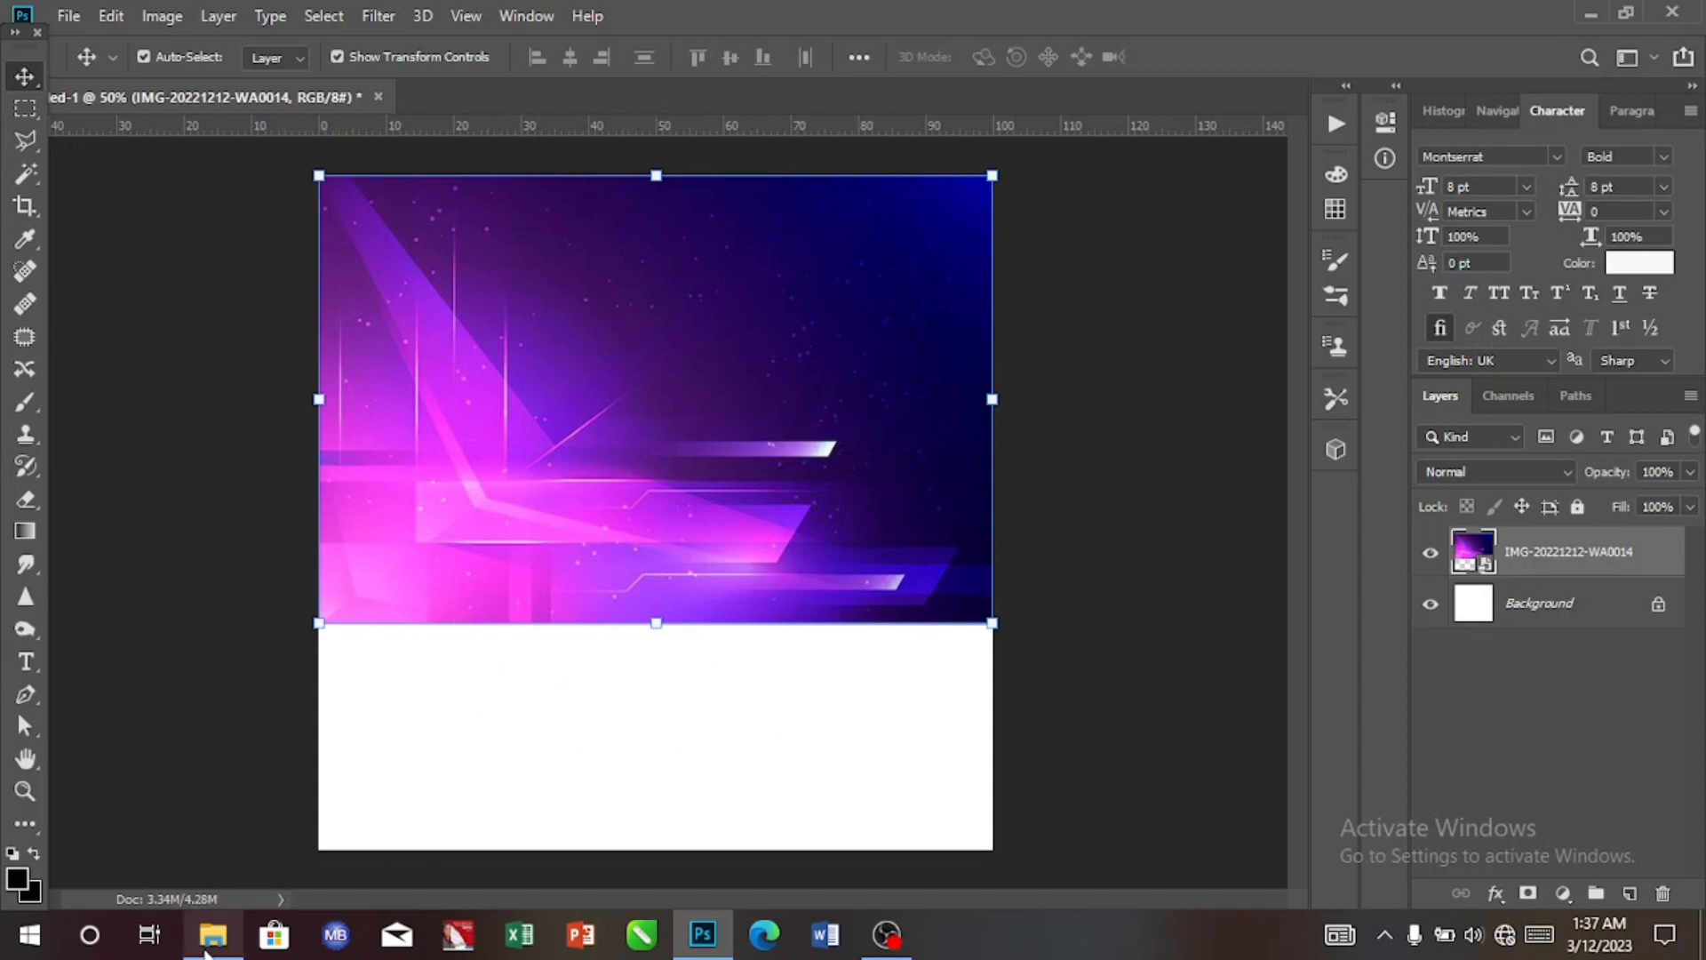
# Place the sunset image IMG-20221214-WA0025 from Documents, scale it to about 36%, and align its bottom with the canvas's lower edge.
pyautogui.click(213, 941)
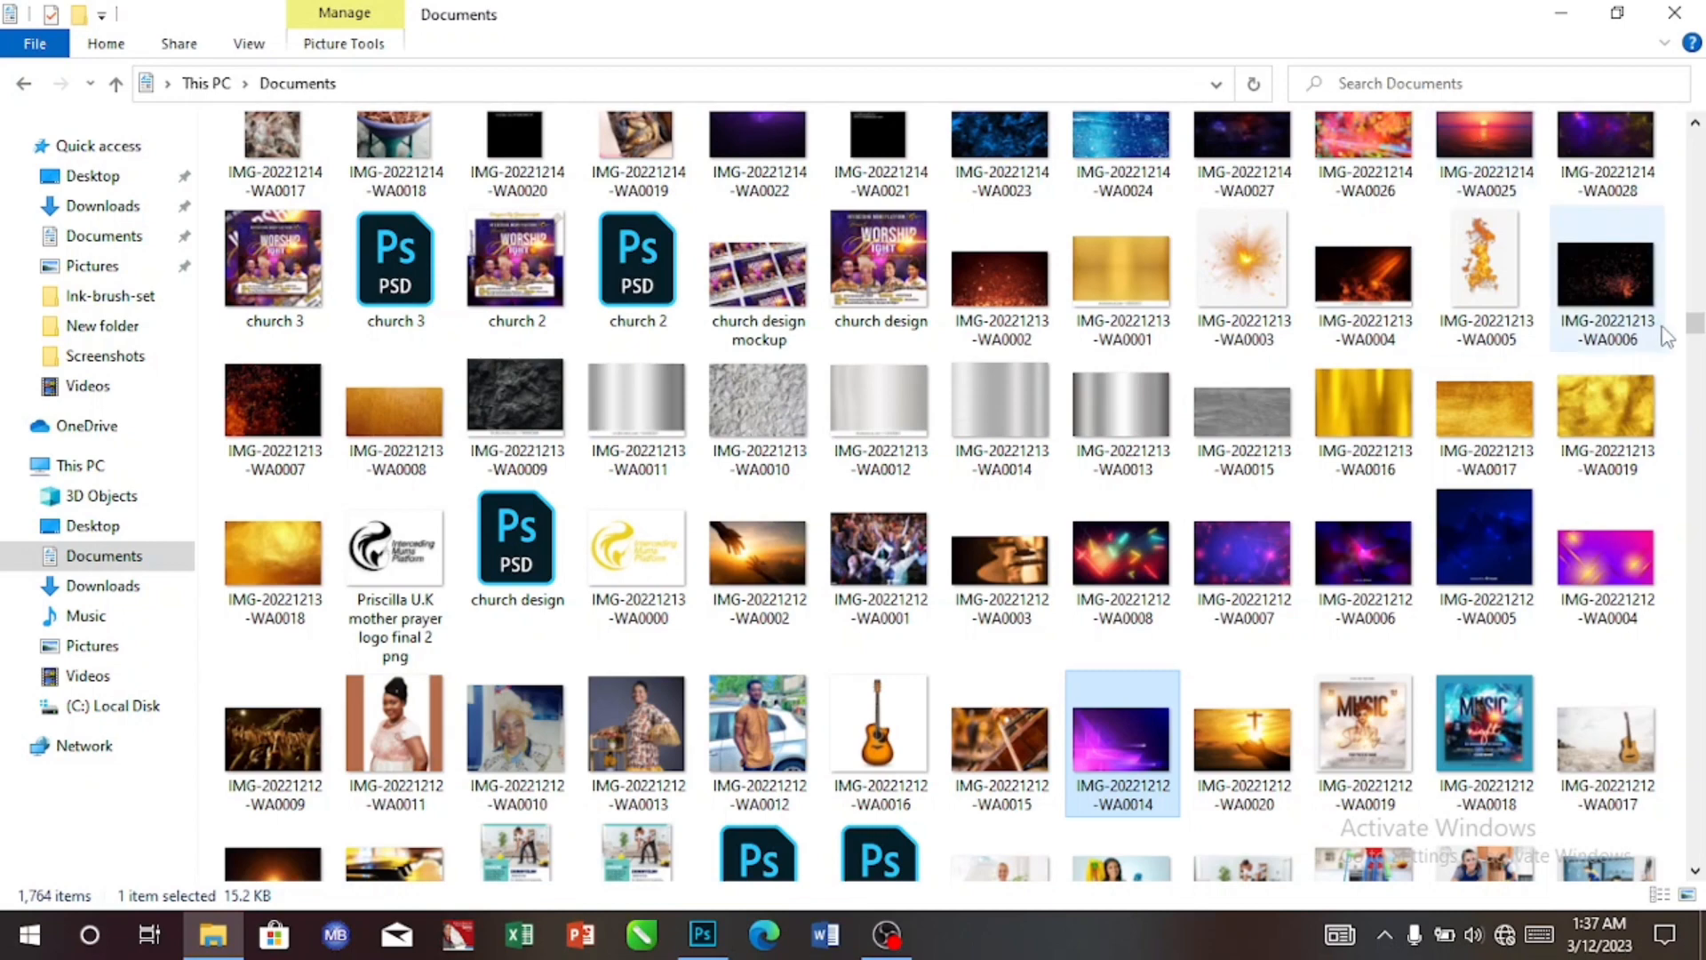
pyautogui.moveTo(1695, 325); pyautogui.dragTo(1689, 322)
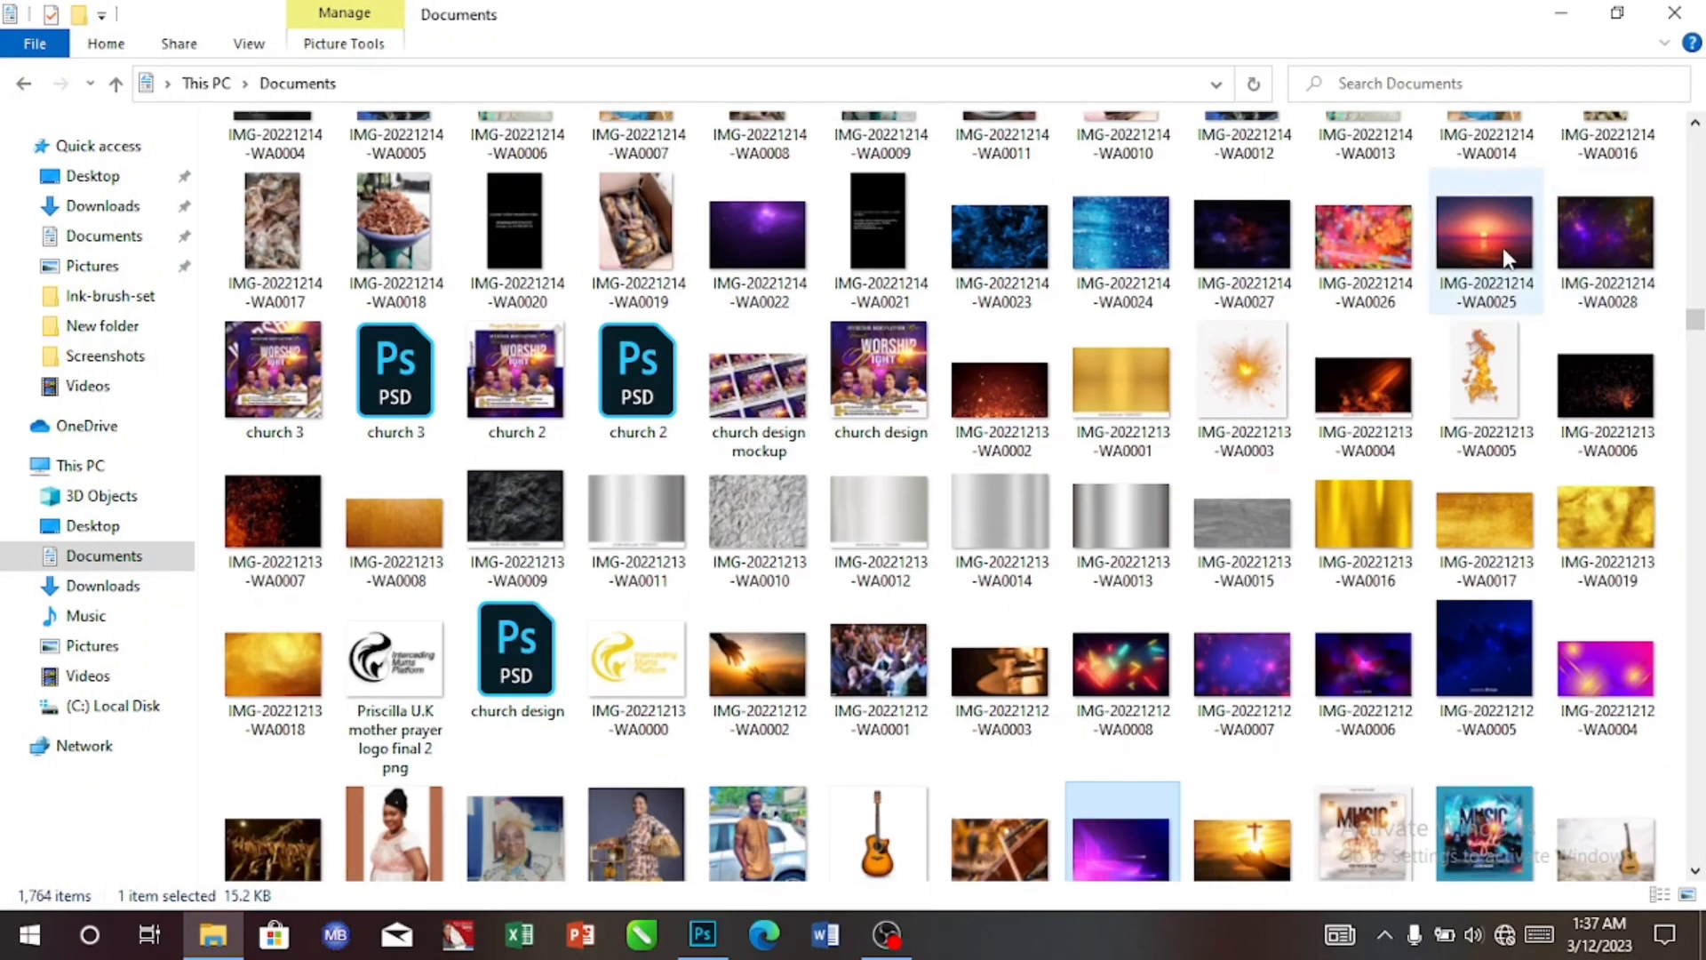
pyautogui.moveTo(1508, 257); pyautogui.dragTo(710, 805)
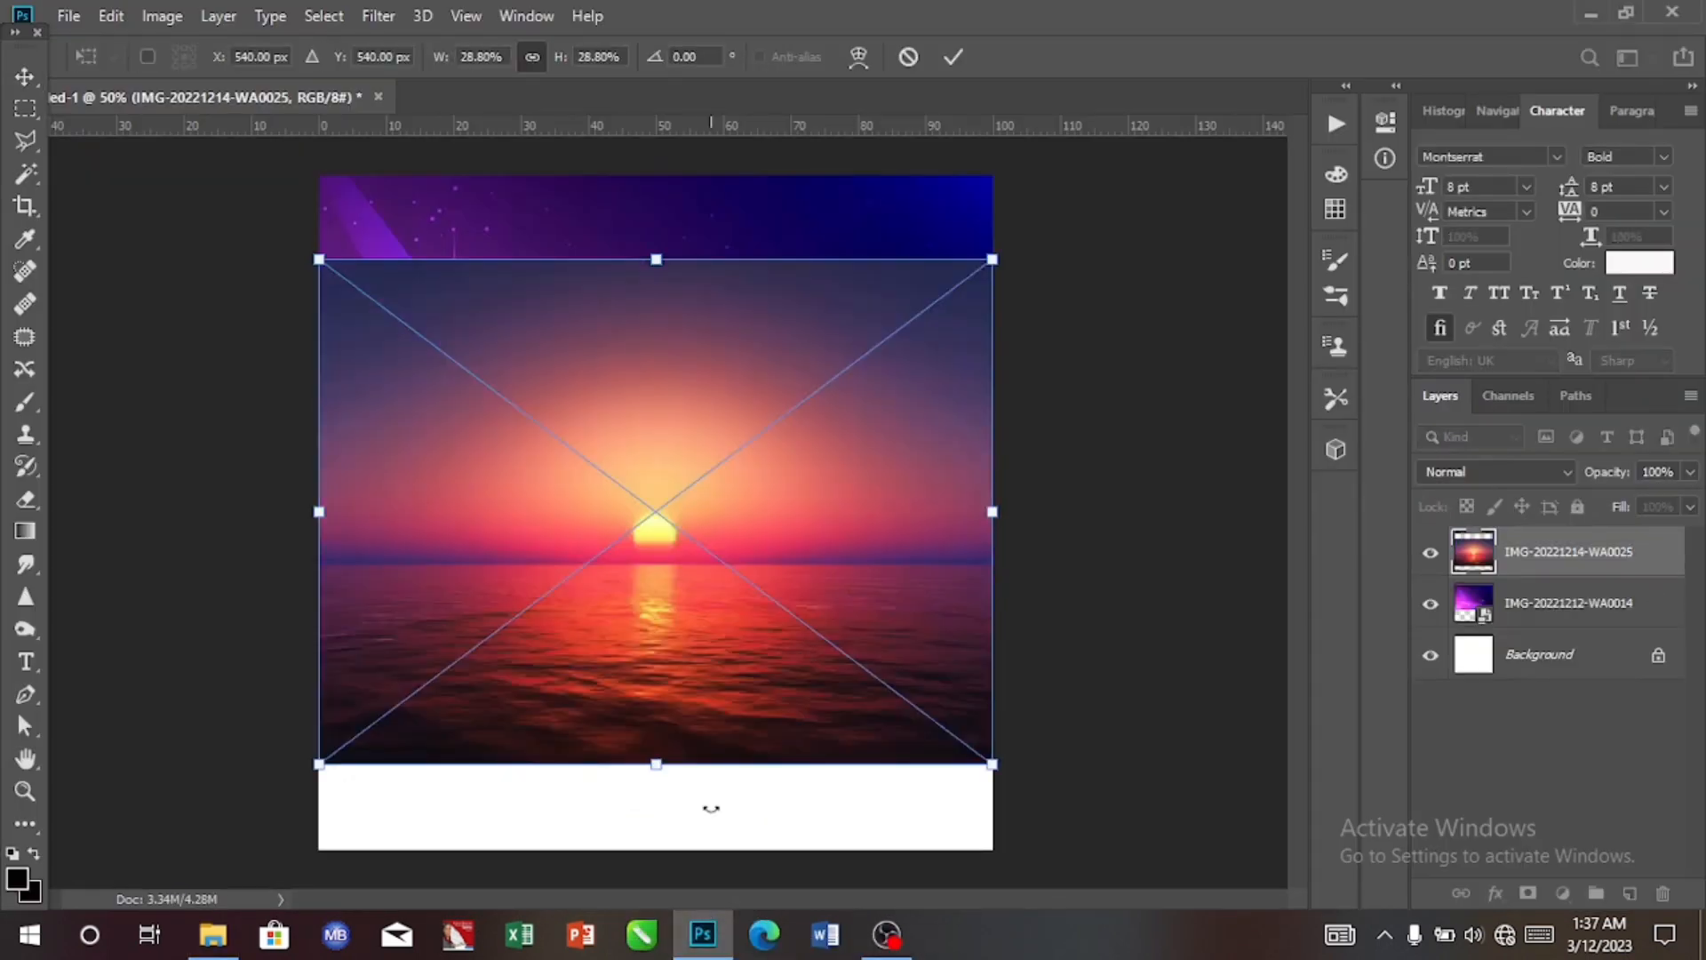
pyautogui.moveTo(654, 571); pyautogui.dragTo(644, 615)
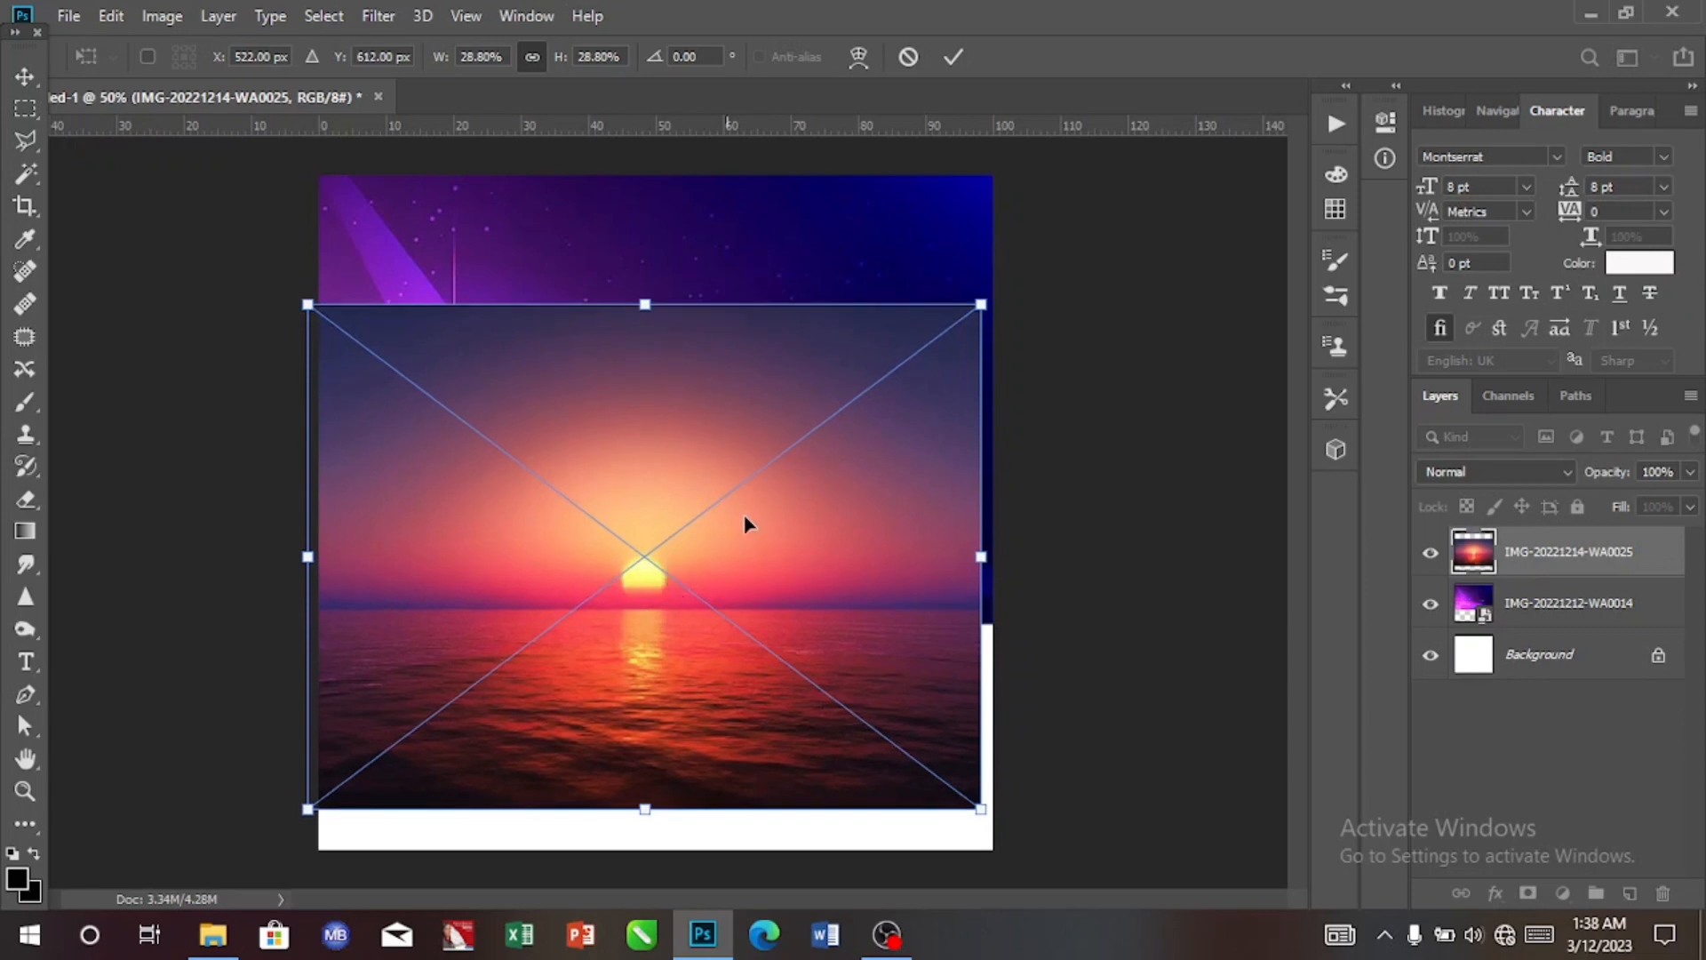
pyautogui.moveTo(984, 303); pyautogui.dragTo(1116, 233)
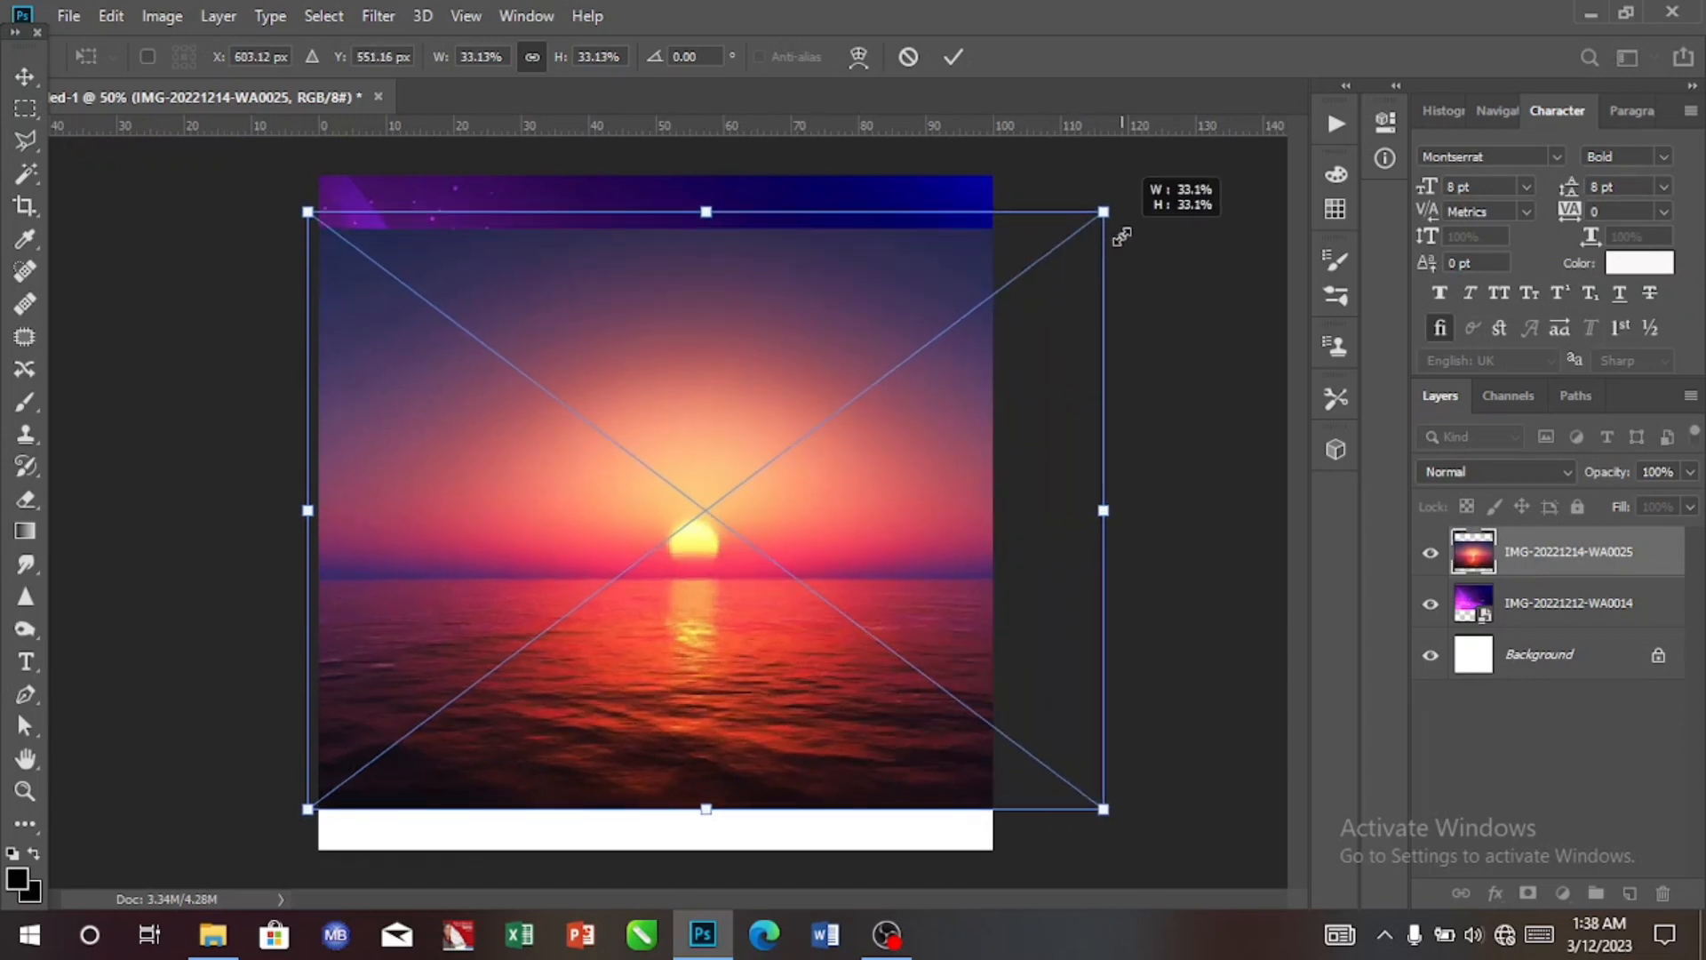
pyautogui.moveTo(888, 285); pyautogui.dragTo(877, 328)
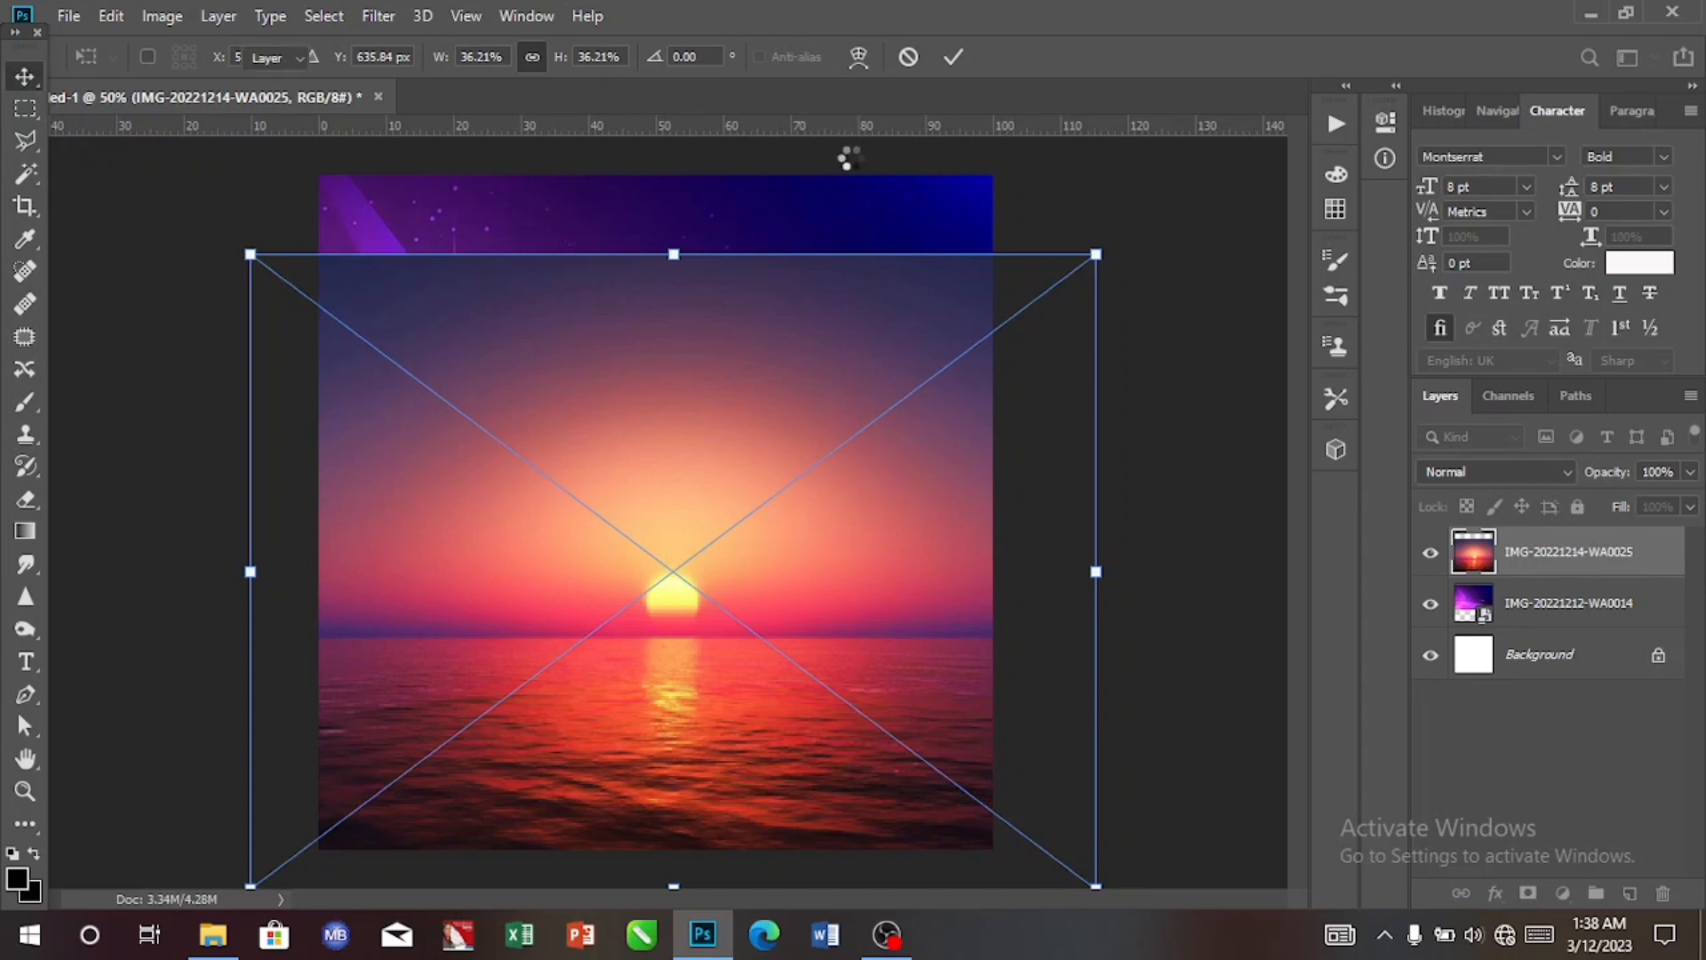
pyautogui.press('Return')
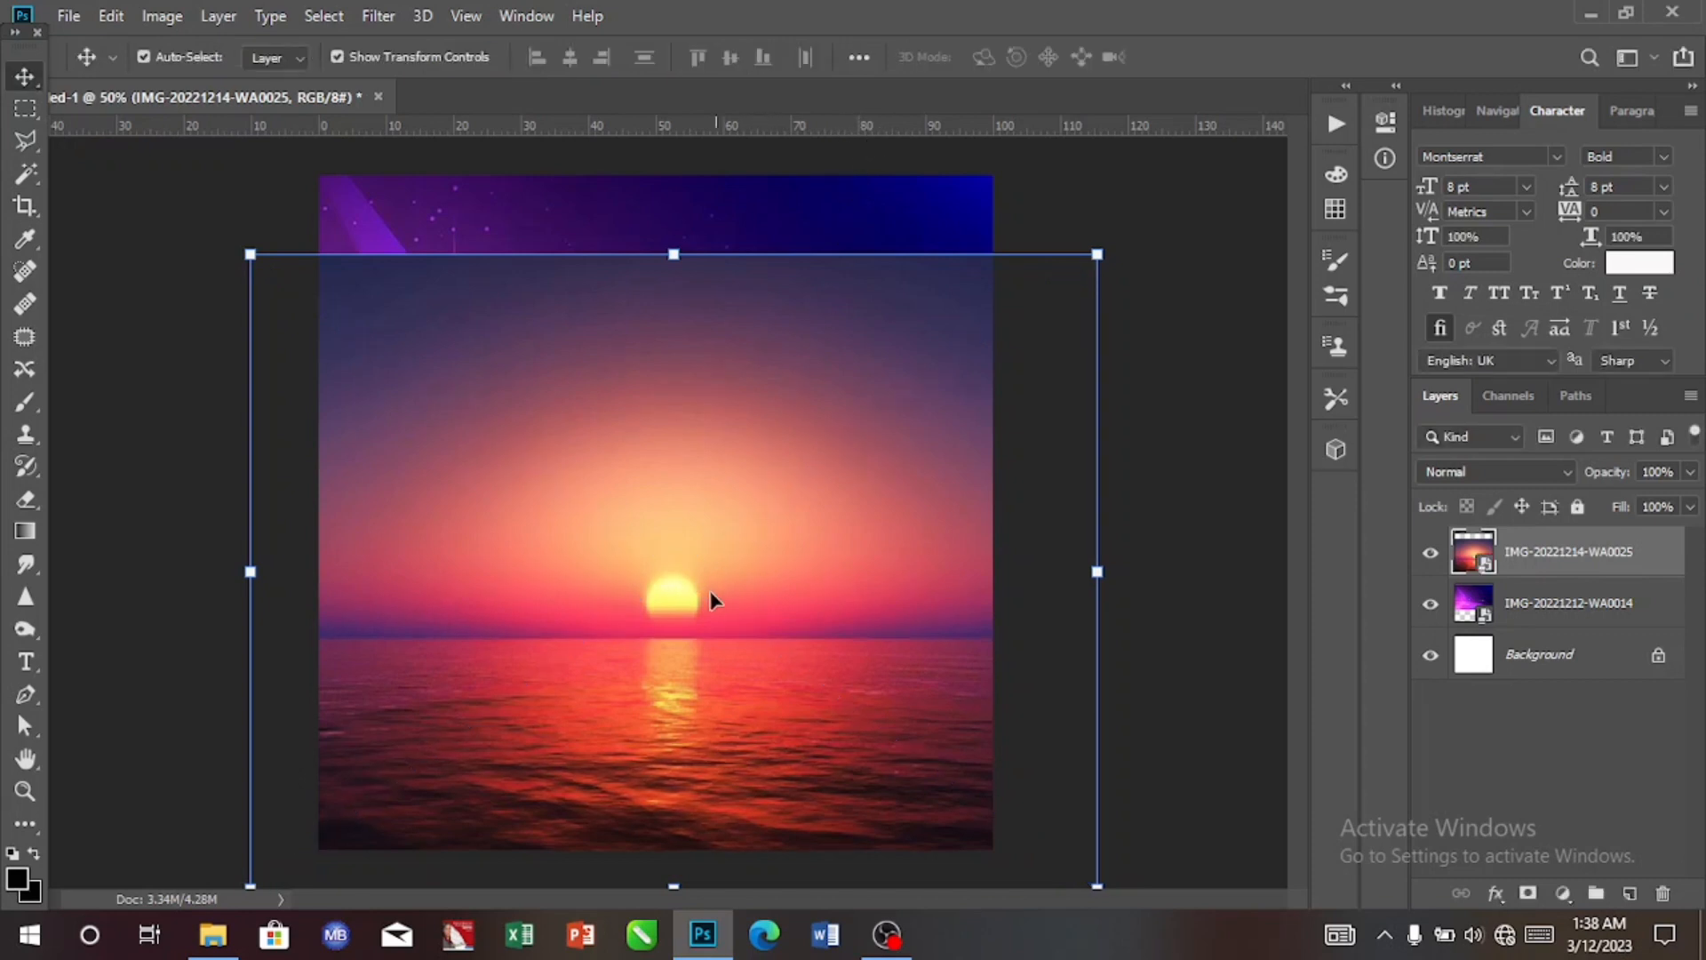
pyautogui.moveTo(707, 590); pyautogui.dragTo(723, 546)
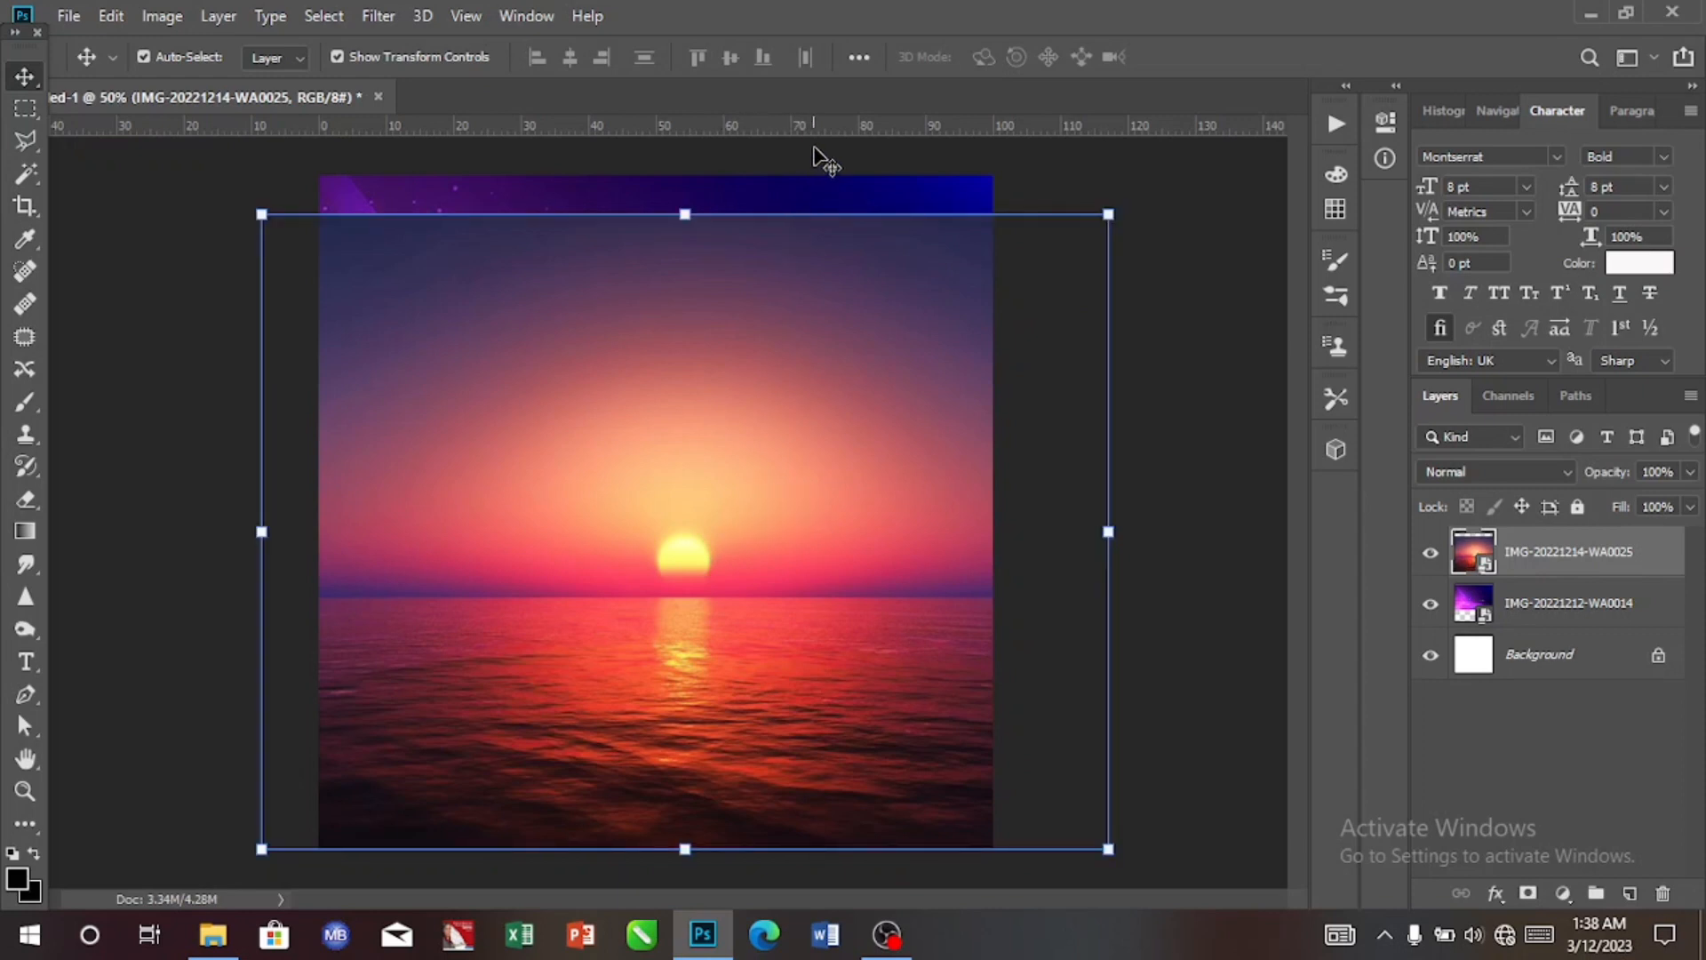
# Add a horizontal guide just above the purple image's lower edge, hiding the sunset layer while positioning it.
pyautogui.click(1432, 558)
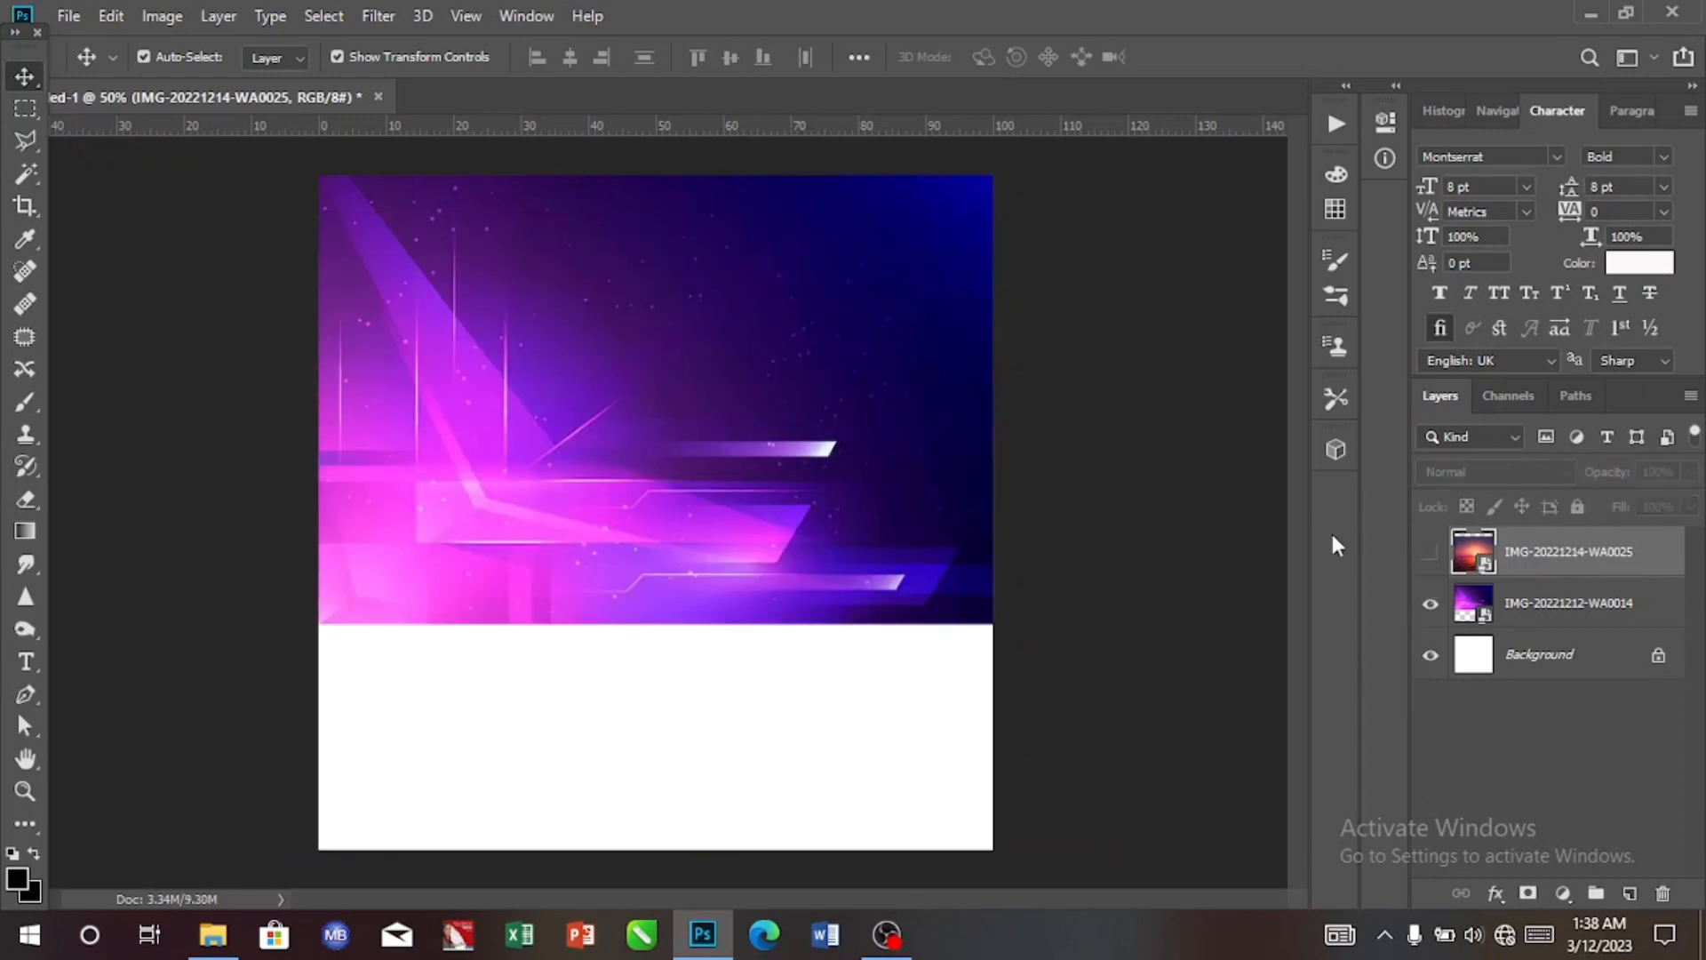
pyautogui.moveTo(862, 126); pyautogui.dragTo(804, 602)
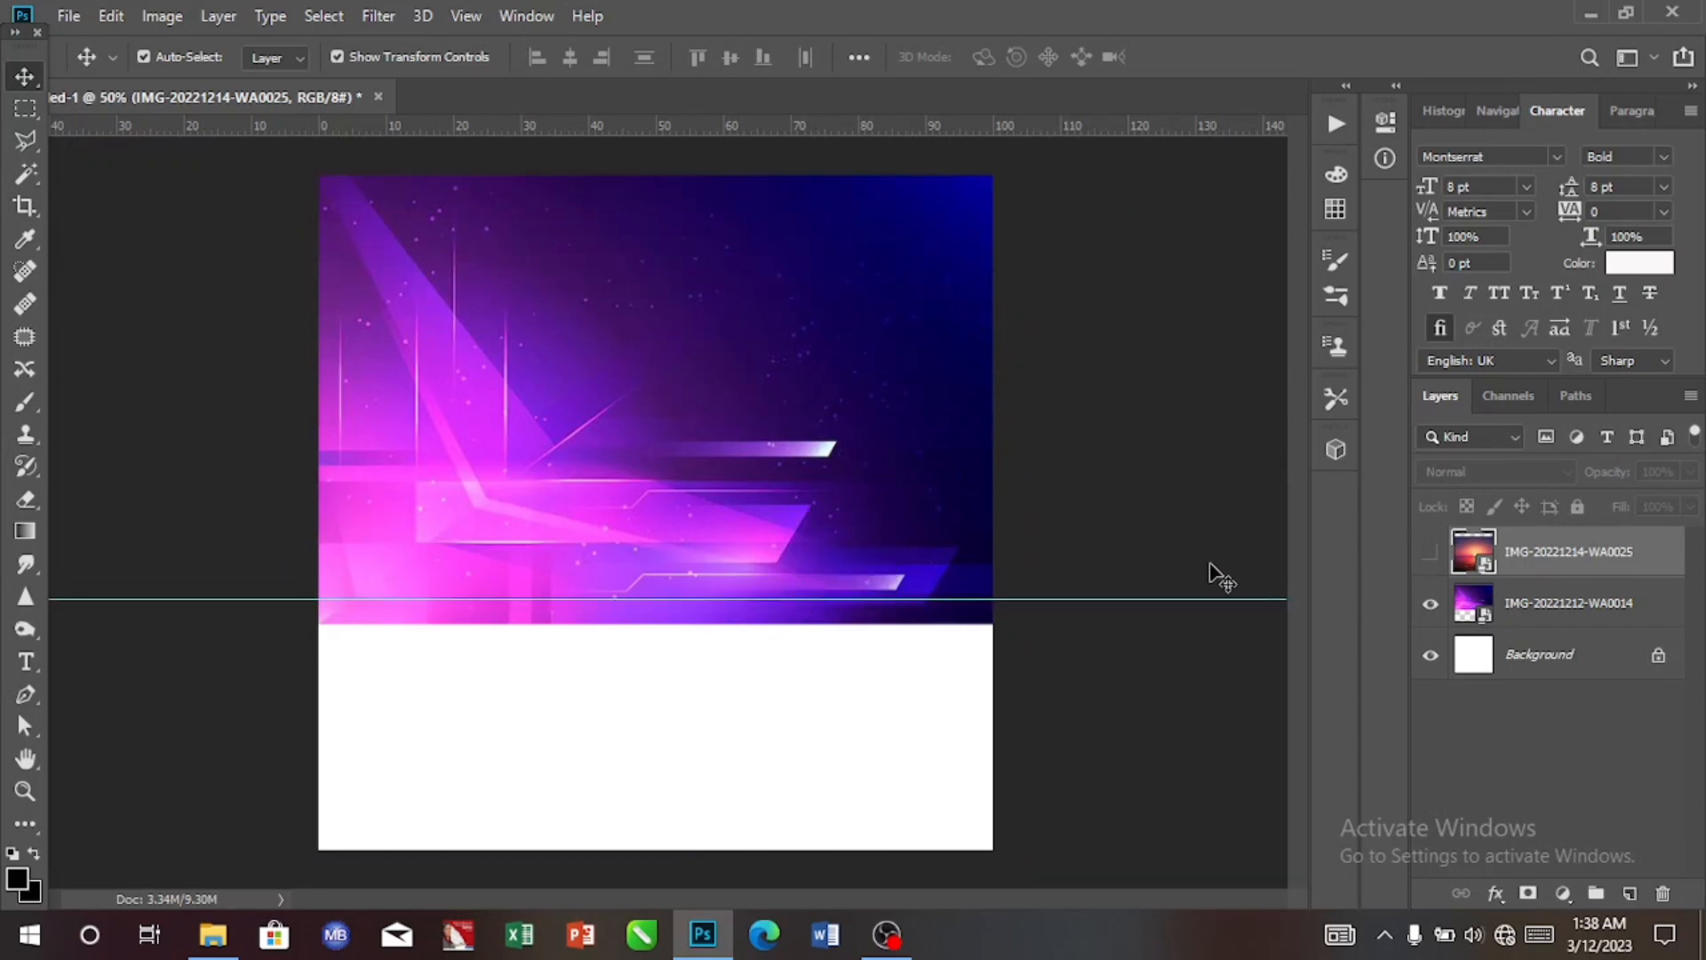
pyautogui.click(1431, 556)
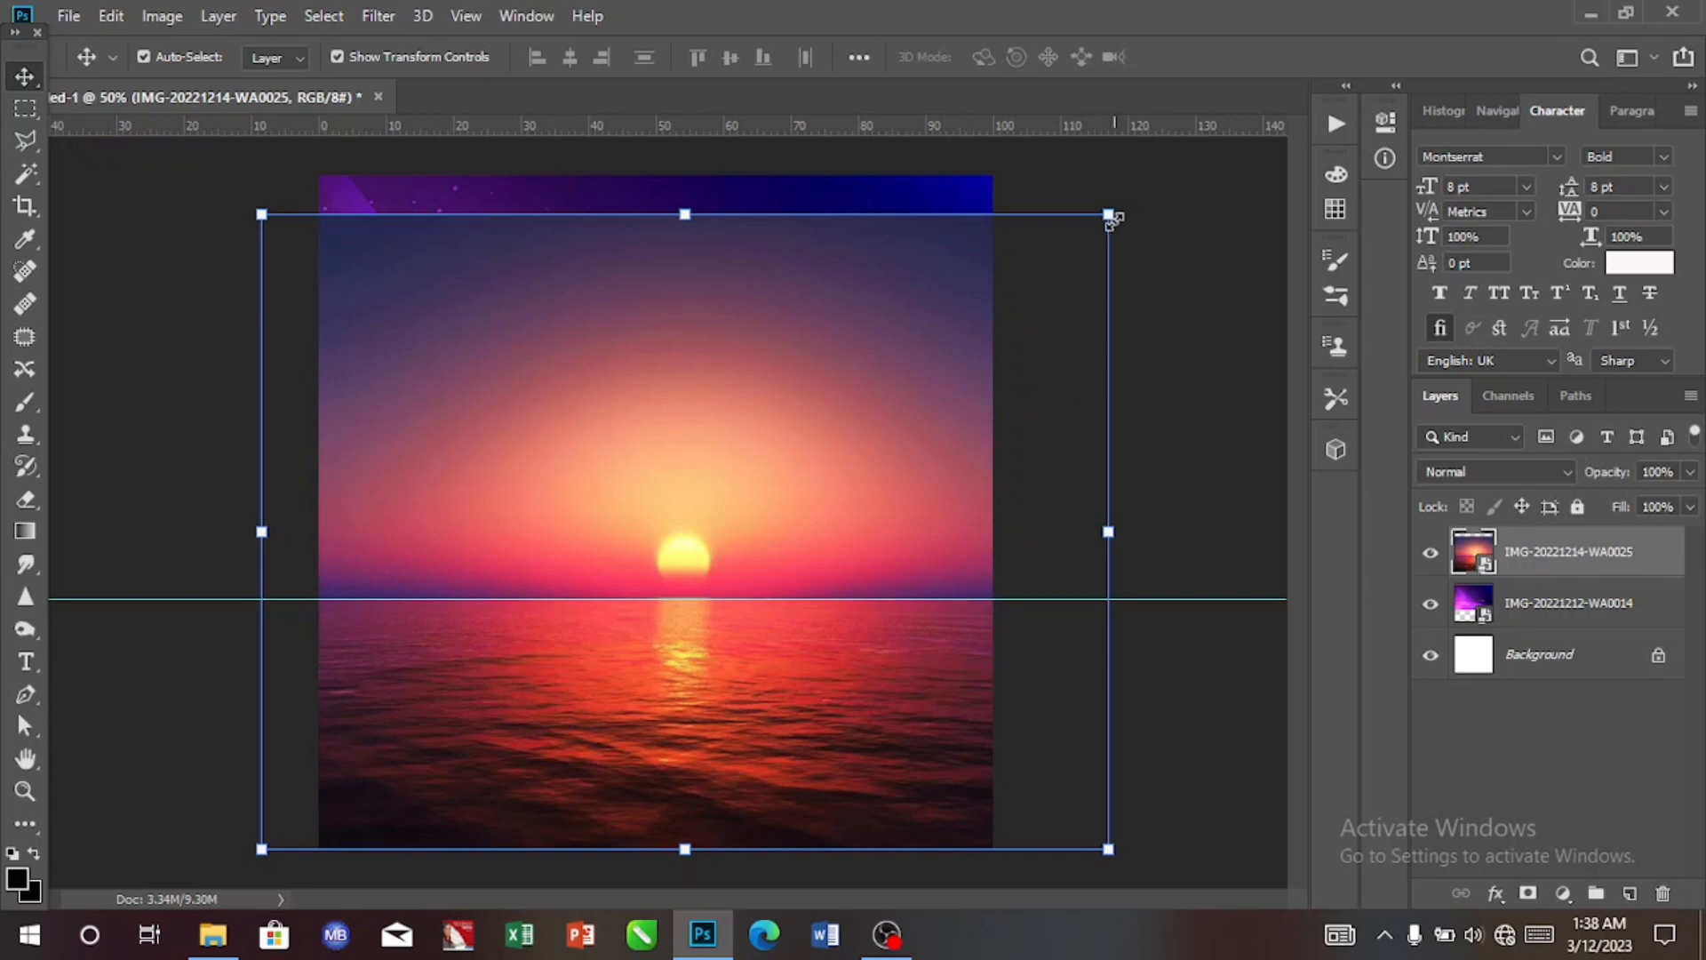
# Enlarge the sunset image to about 39.6% and center it horizontally so it covers the whole canvas.
pyautogui.moveTo(1113, 220); pyautogui.dragTo(1186, 153)
pyautogui.moveTo(845, 678); pyautogui.dragTo(785, 674)
pyautogui.press('Down')
pyautogui.press('Down')
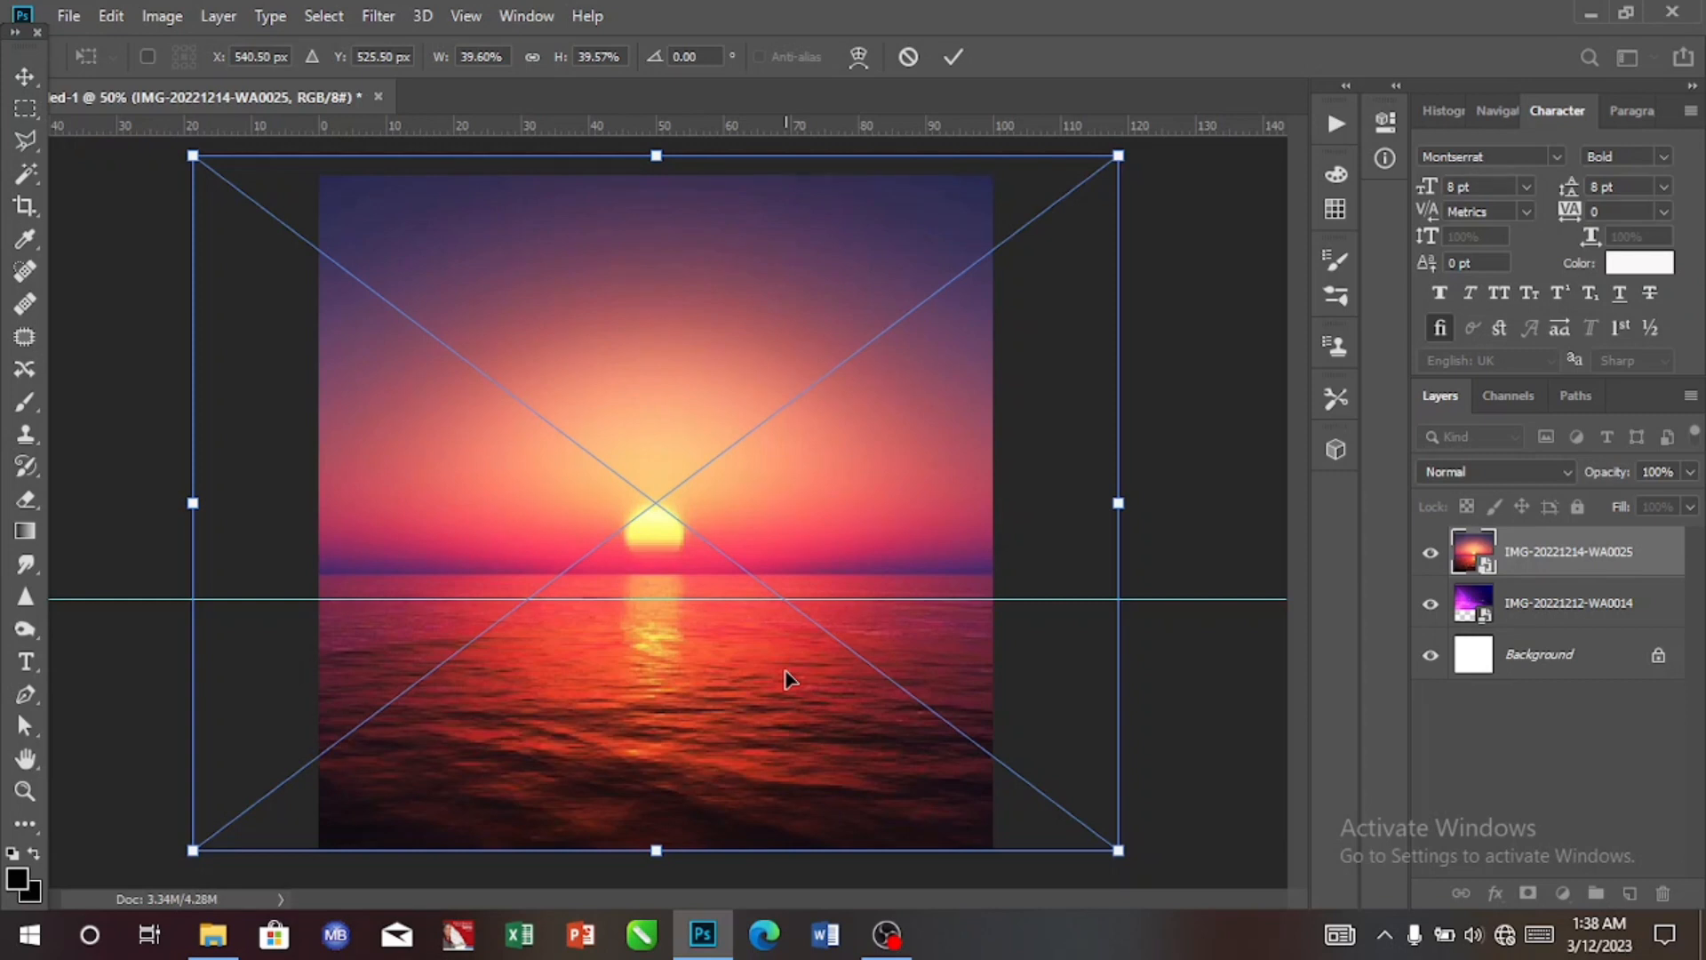
pyautogui.click(953, 56)
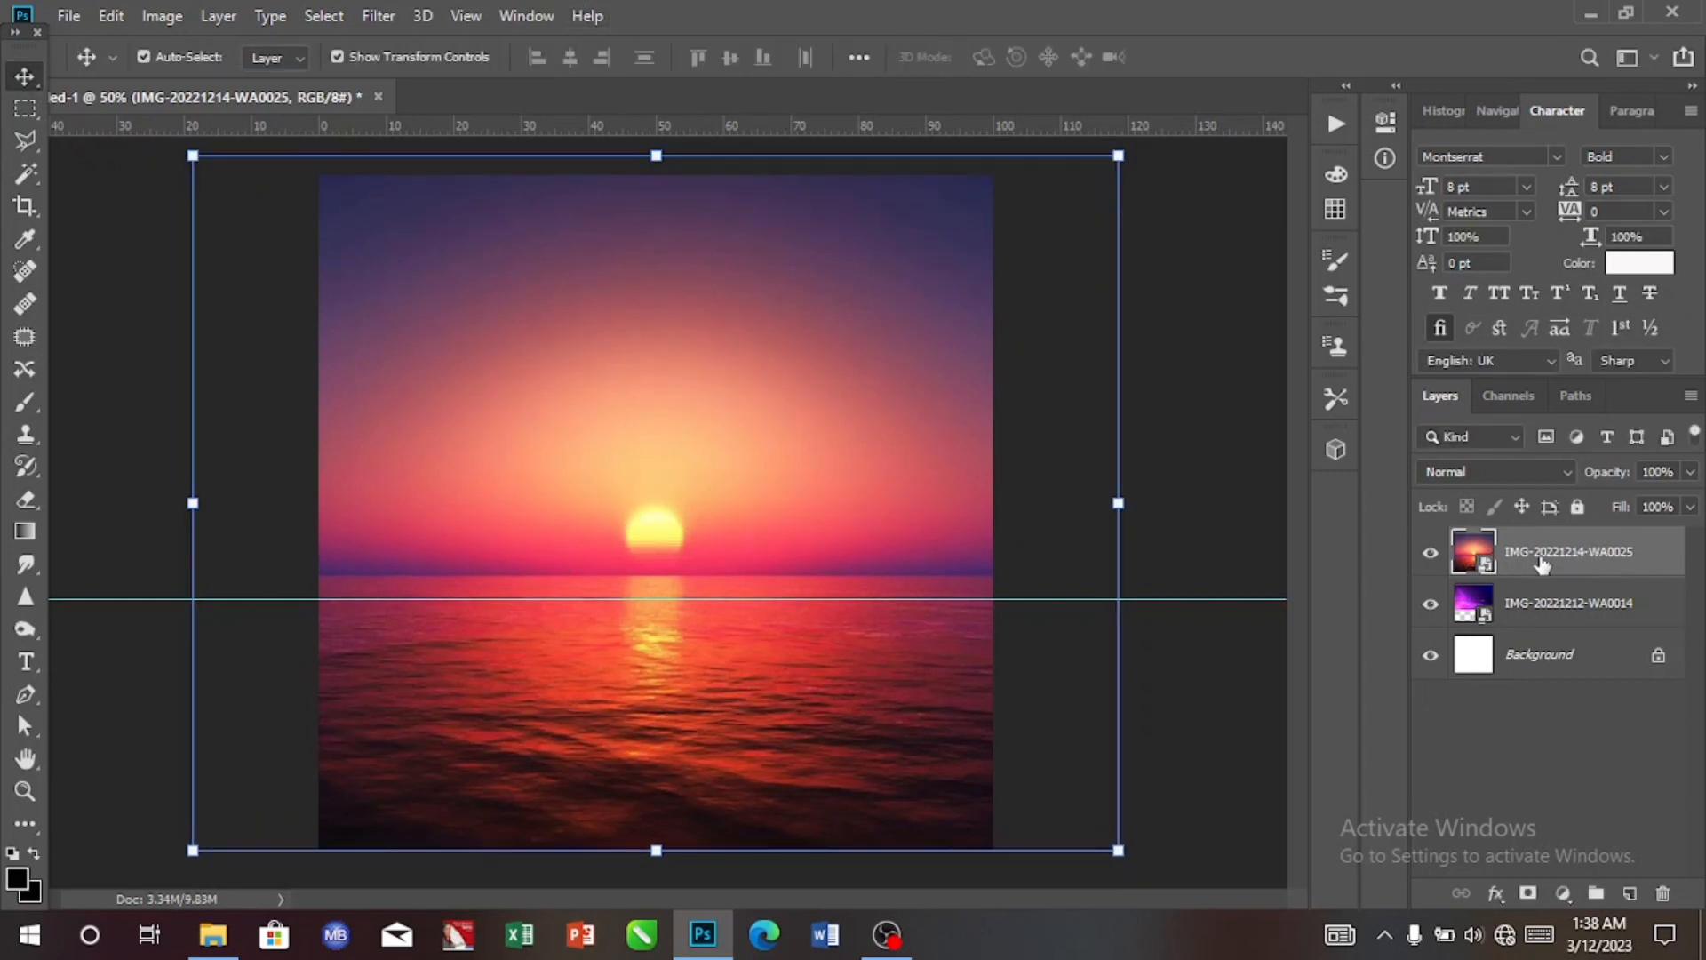
# Add a layer mask to the sunset layer and set up a soft 432 px brush with reduced hardness.
pyautogui.click(1525, 894)
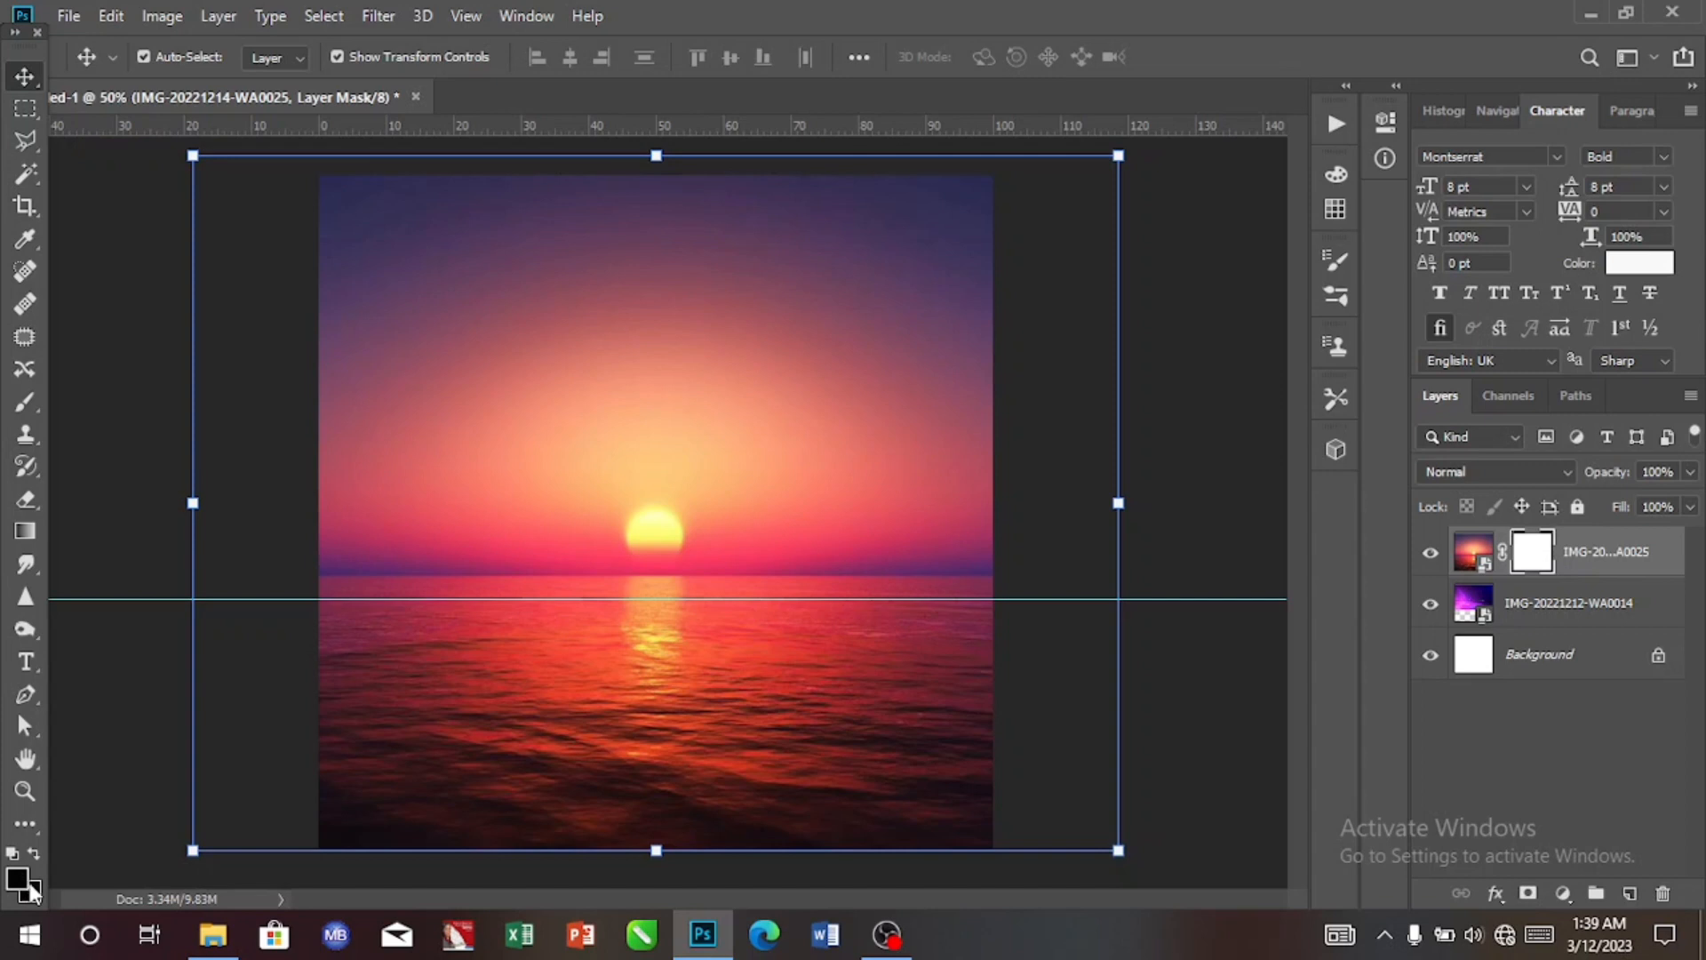
pyautogui.click(30, 402)
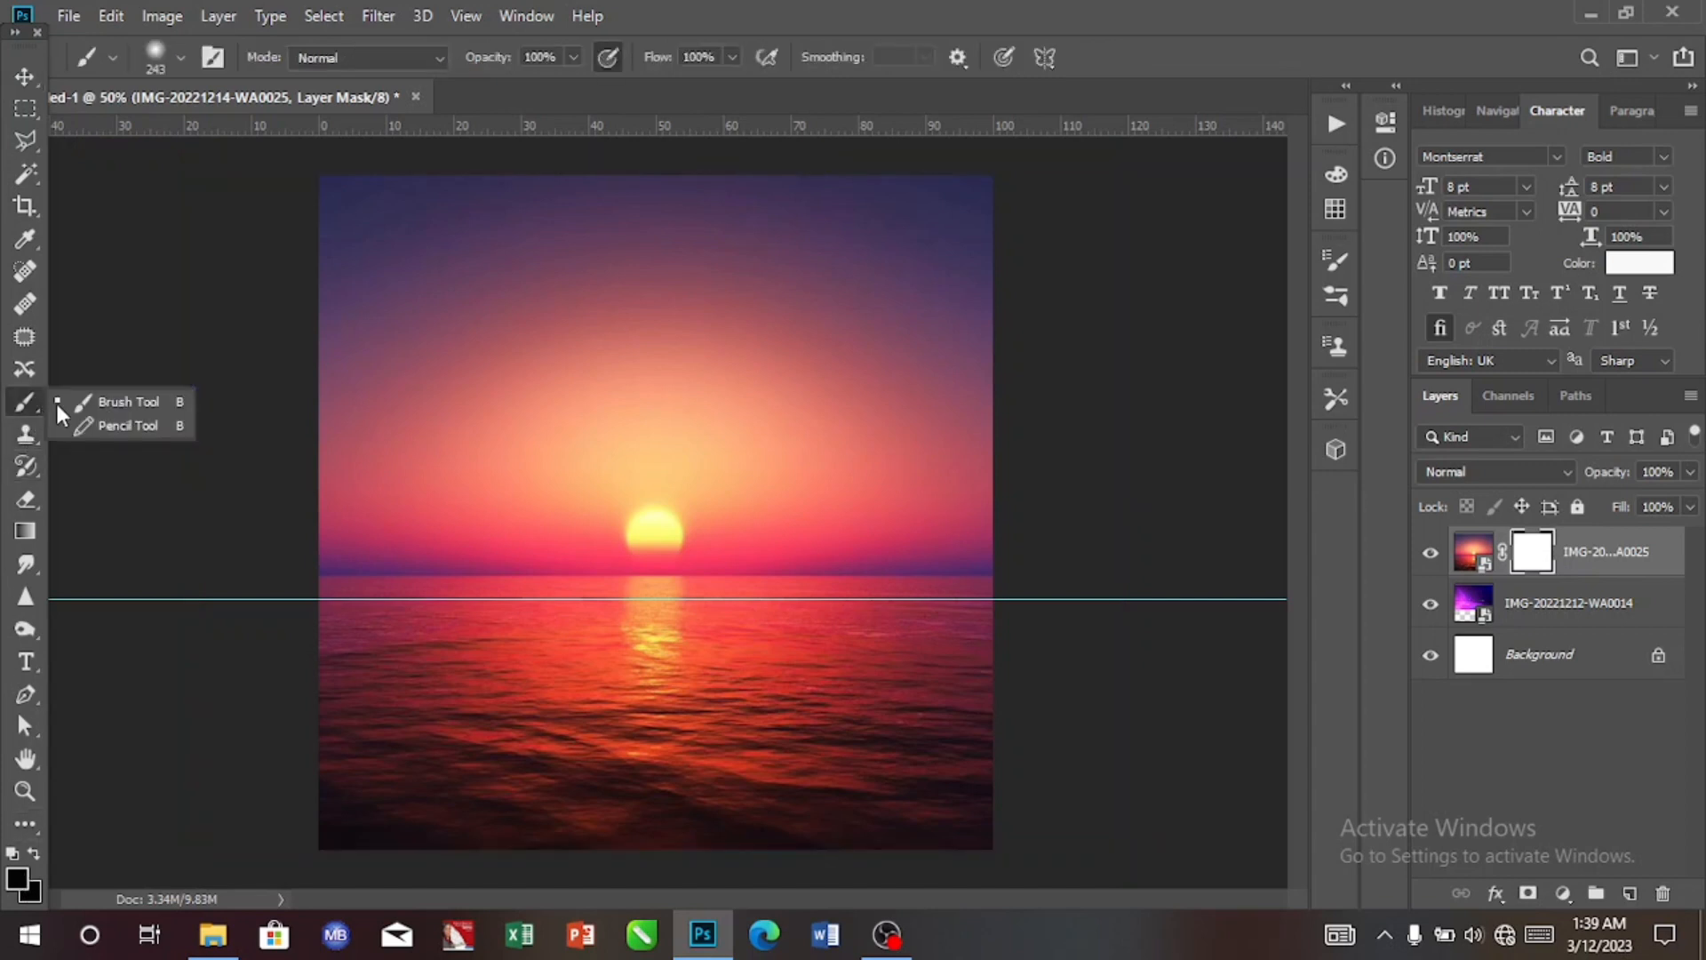
pyautogui.click(107, 403)
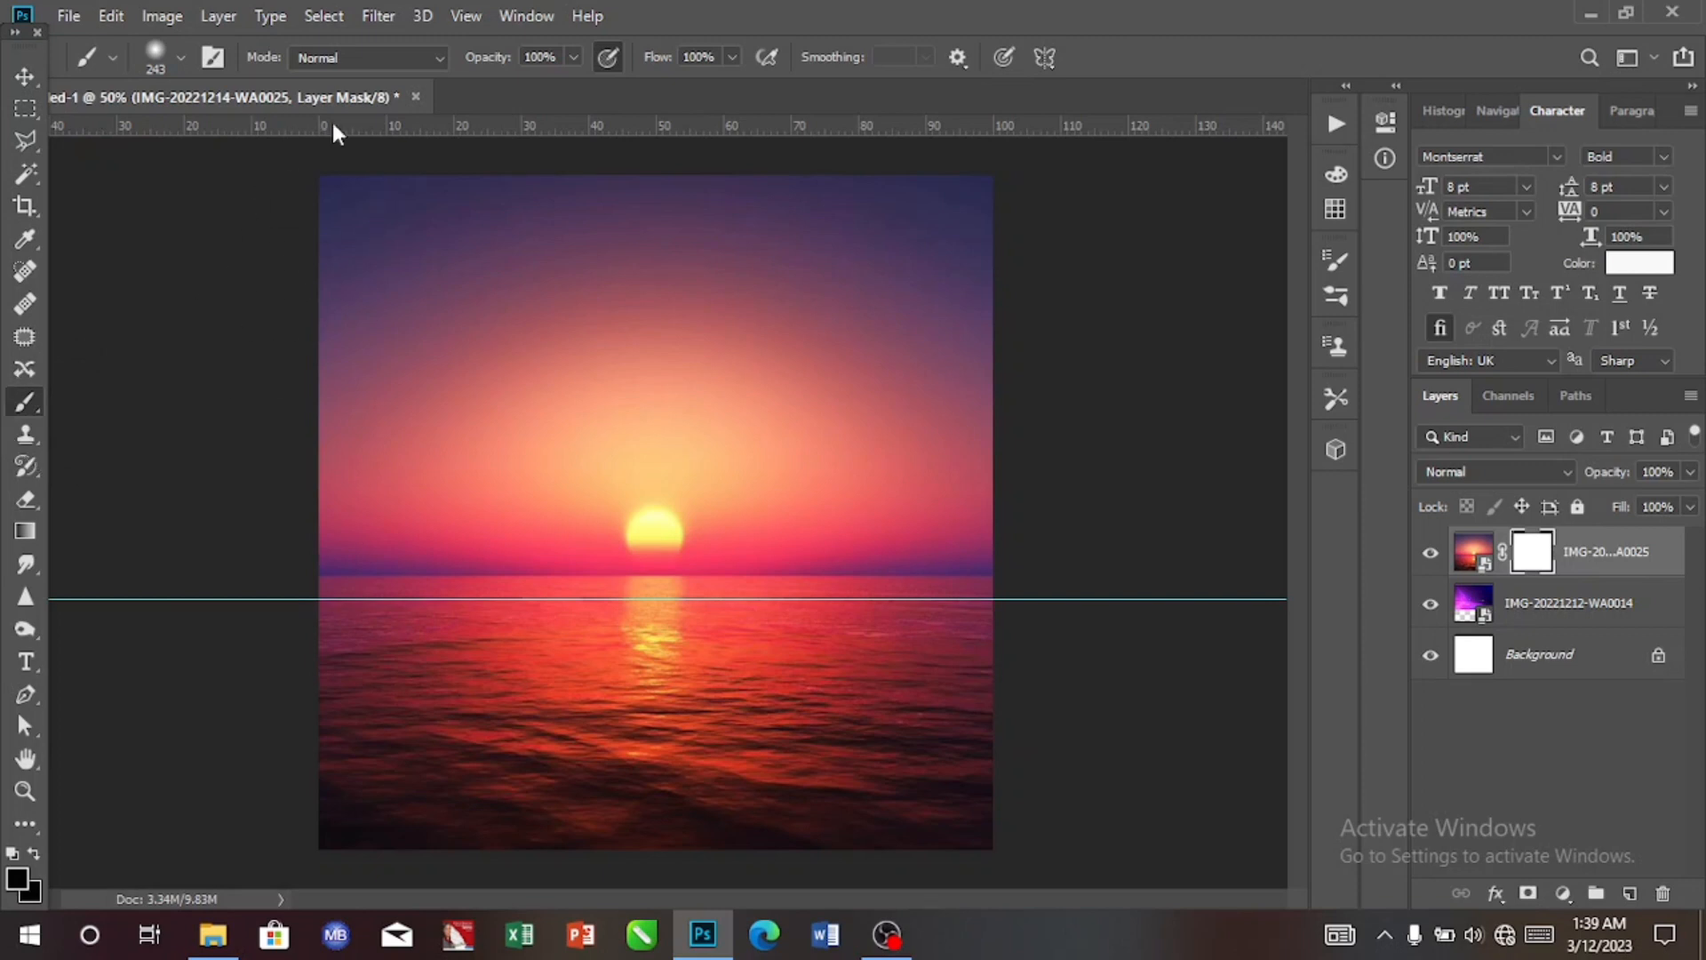
pyautogui.click(182, 57)
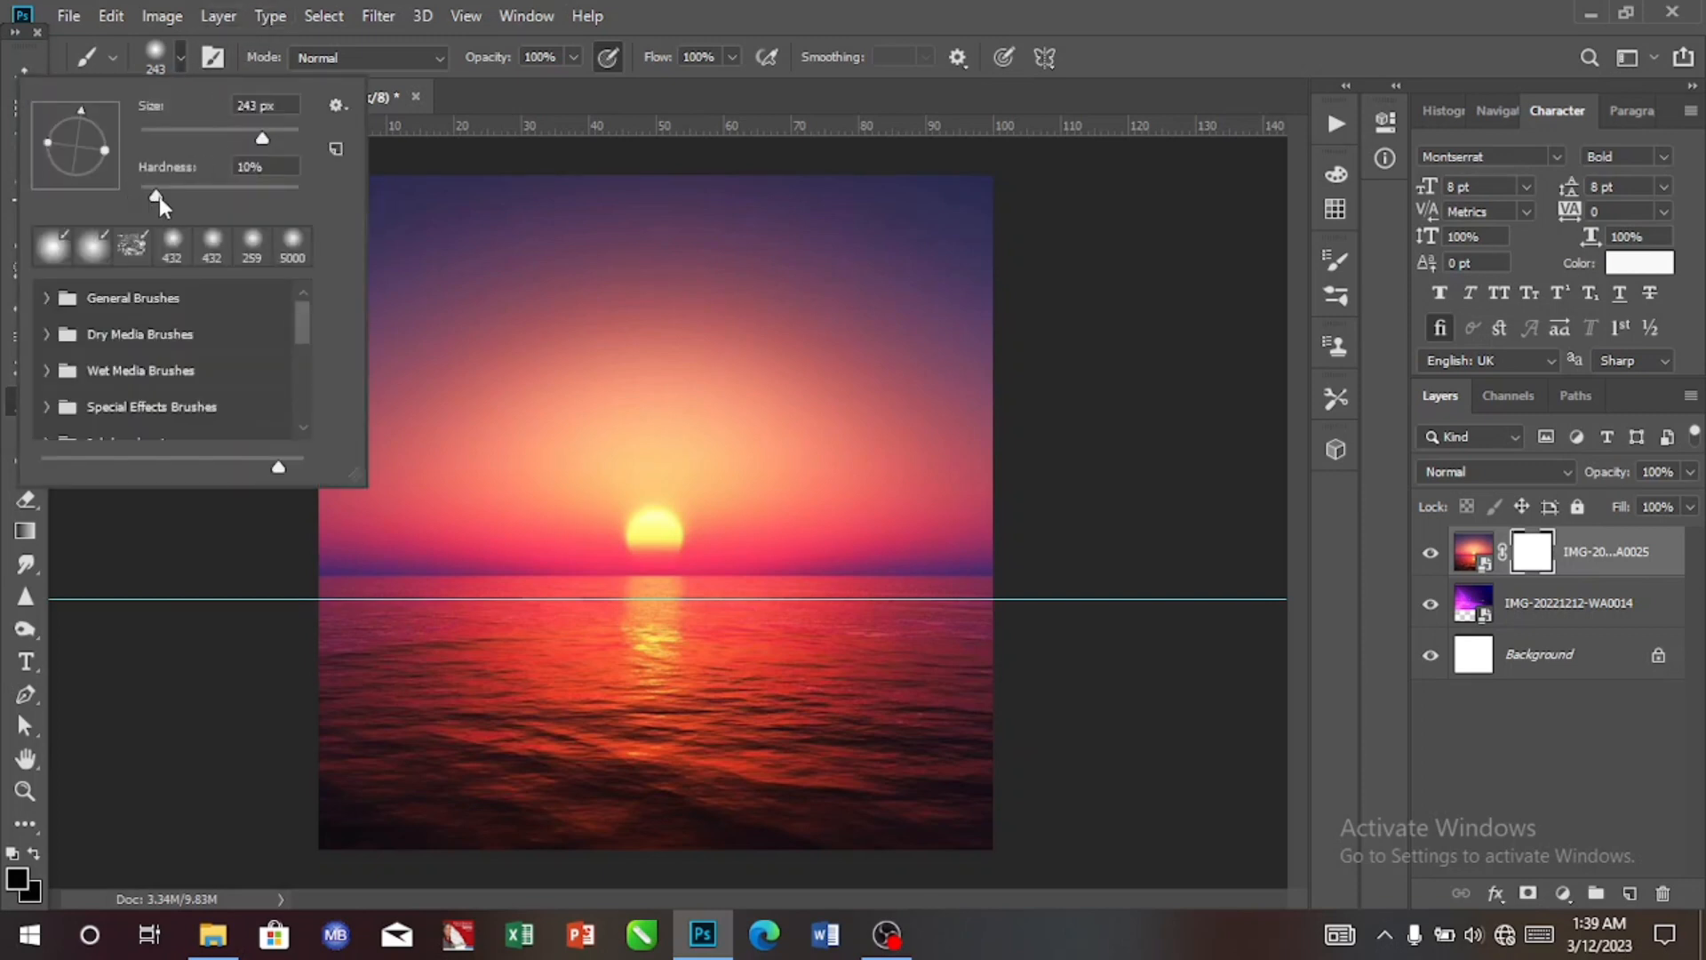
pyautogui.moveTo(158, 195); pyautogui.dragTo(147, 190)
pyautogui.moveTo(270, 132); pyautogui.dragTo(281, 136)
pyautogui.click(183, 58)
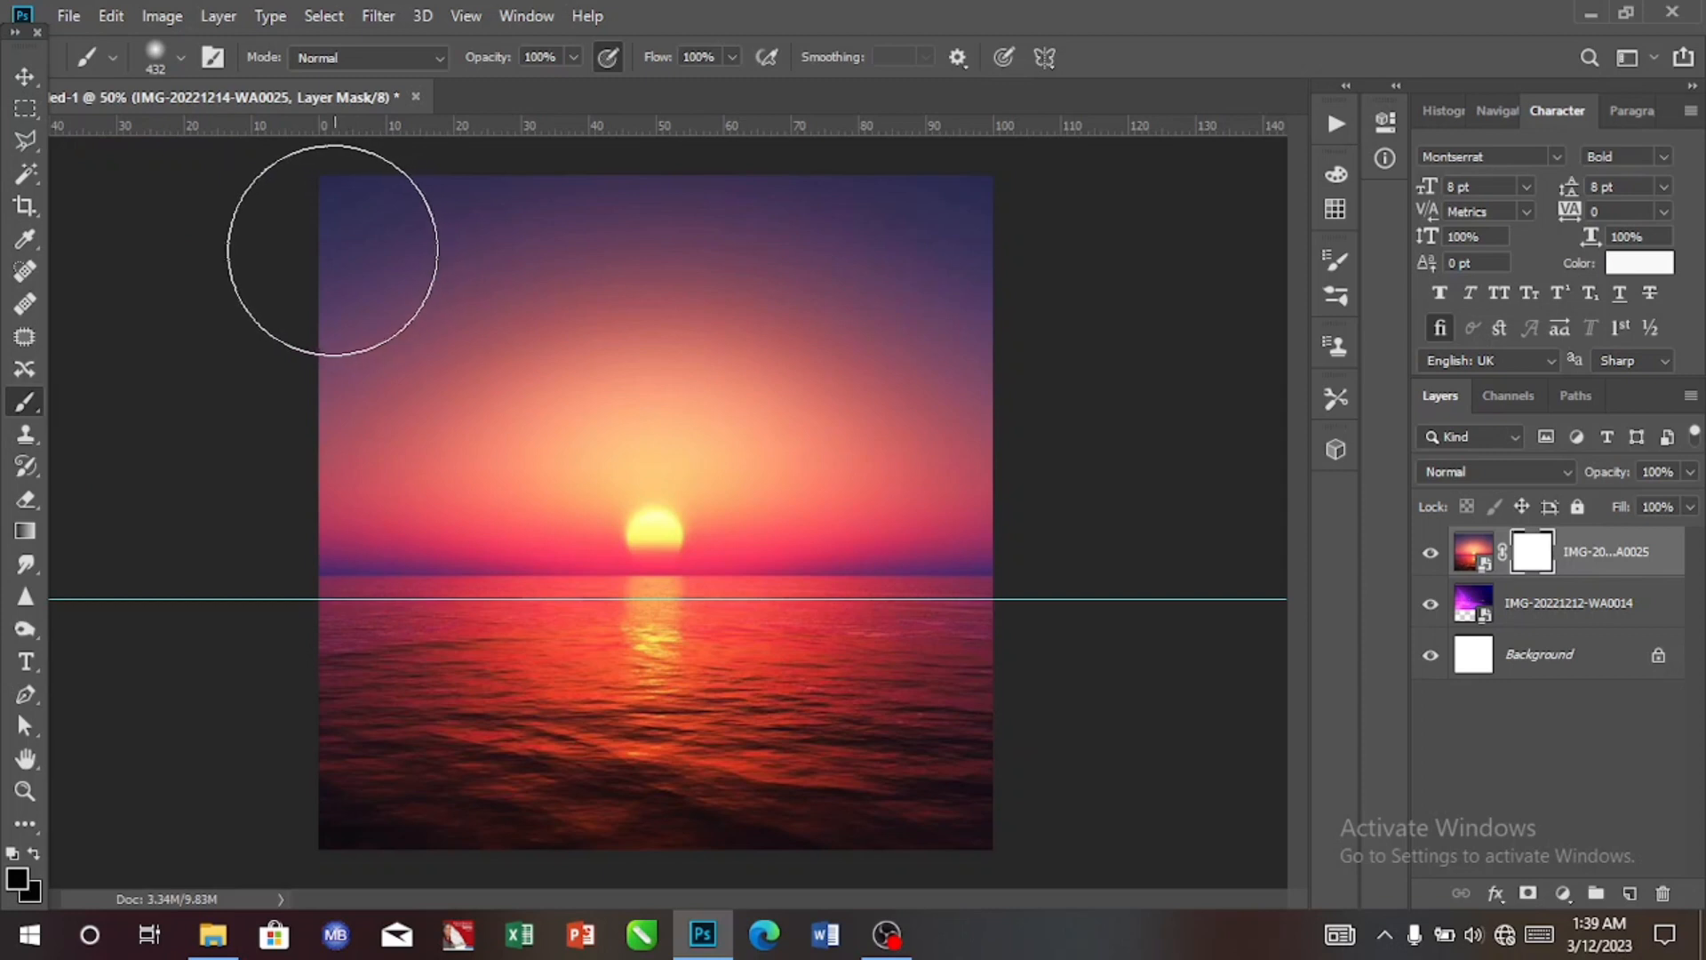
# Paint black on the sunset layer's mask across the sky and horizon to blend the sea into the purple background.
pyautogui.moveTo(330, 249); pyautogui.dragTo(719, 268)
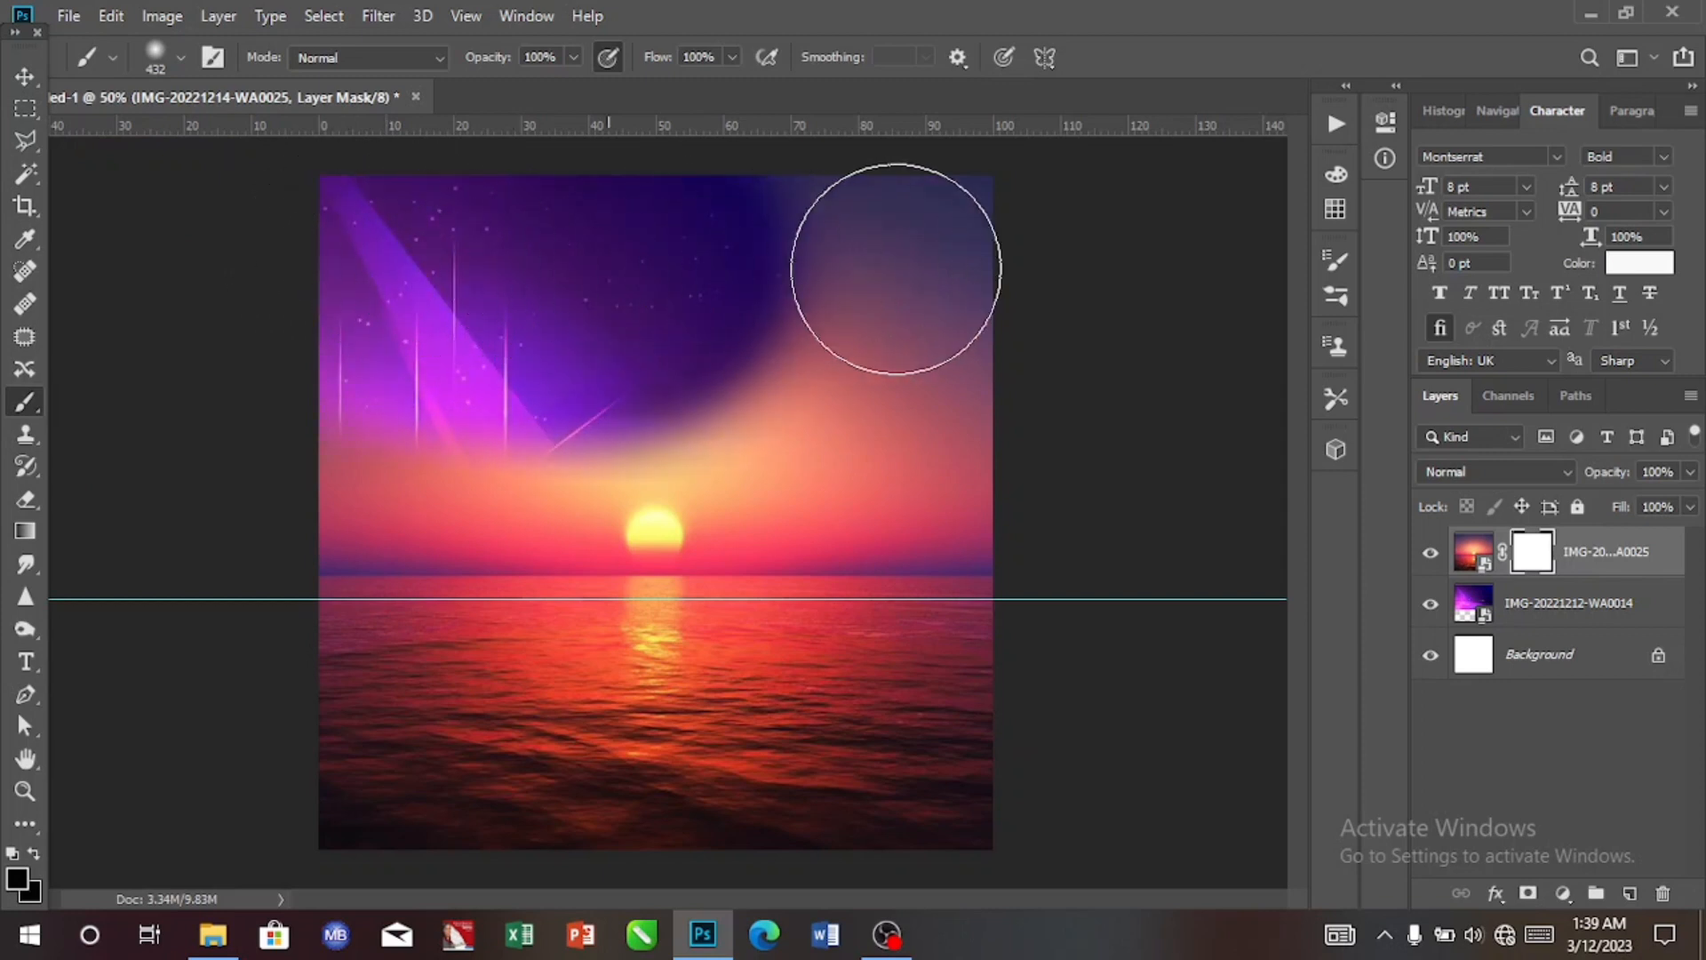
pyautogui.moveTo(648, 217)
pyautogui.mouseDown()
pyautogui.moveTo(521, 269)
pyautogui.moveTo(858, 278)
pyautogui.mouseUp()
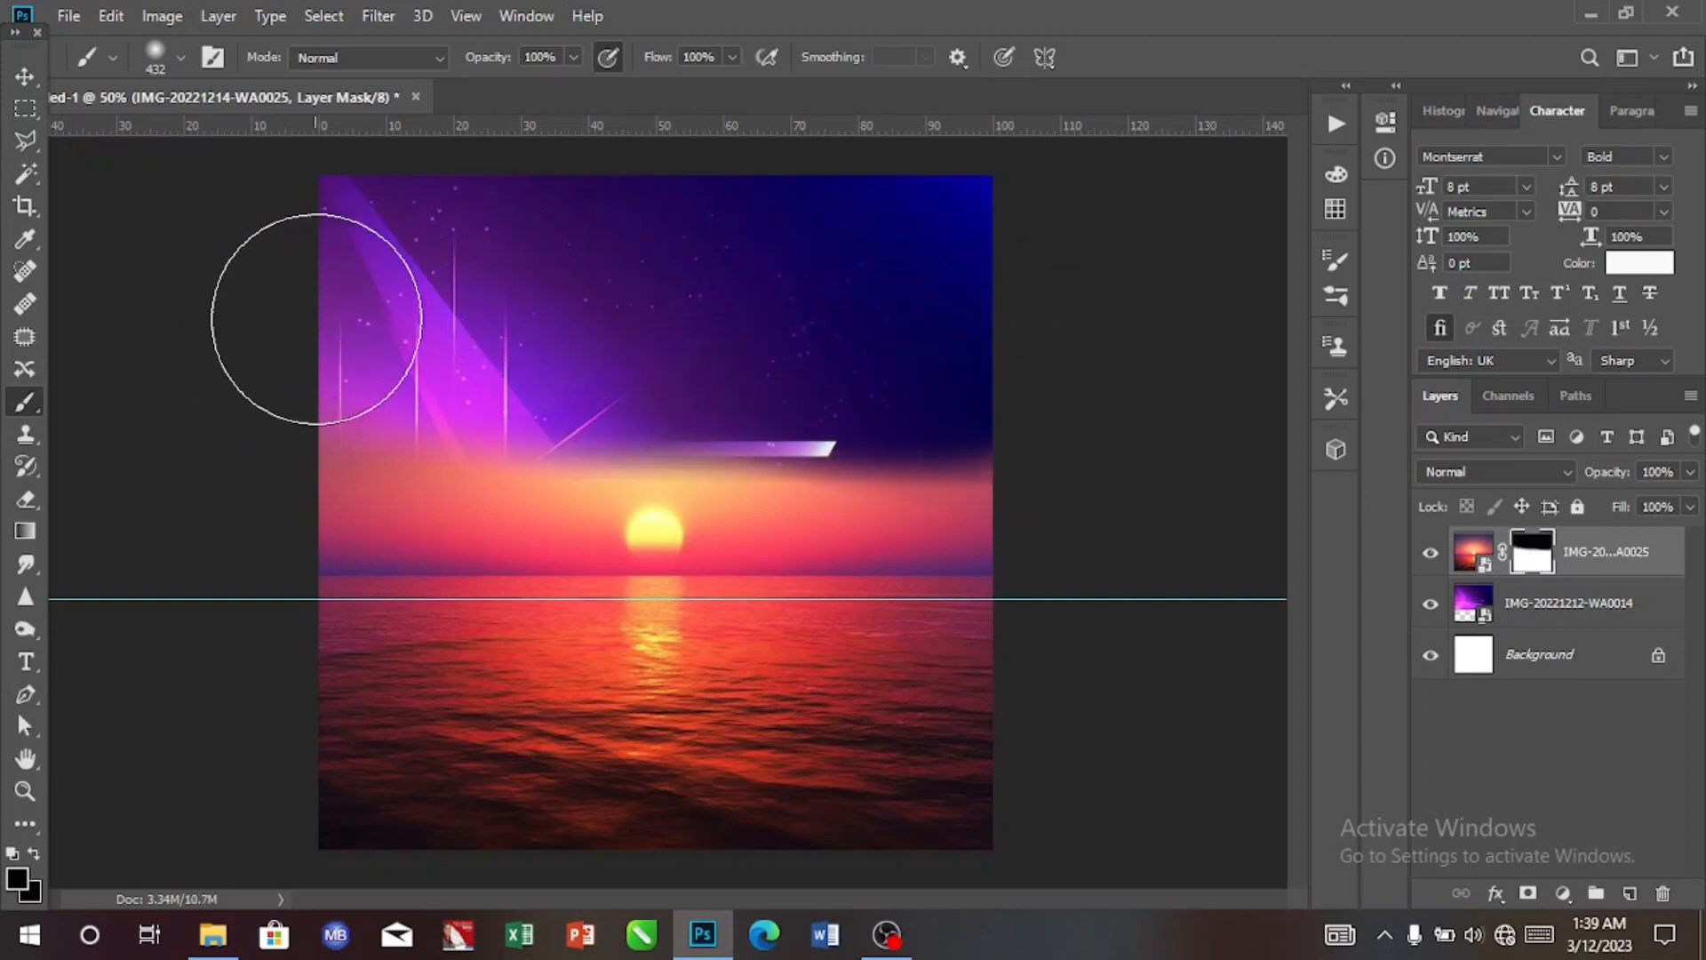
pyautogui.moveTo(337, 351)
pyautogui.mouseDown()
pyautogui.moveTo(479, 328)
pyautogui.moveTo(946, 352)
pyautogui.moveTo(793, 364)
pyautogui.moveTo(649, 344)
pyautogui.mouseUp()
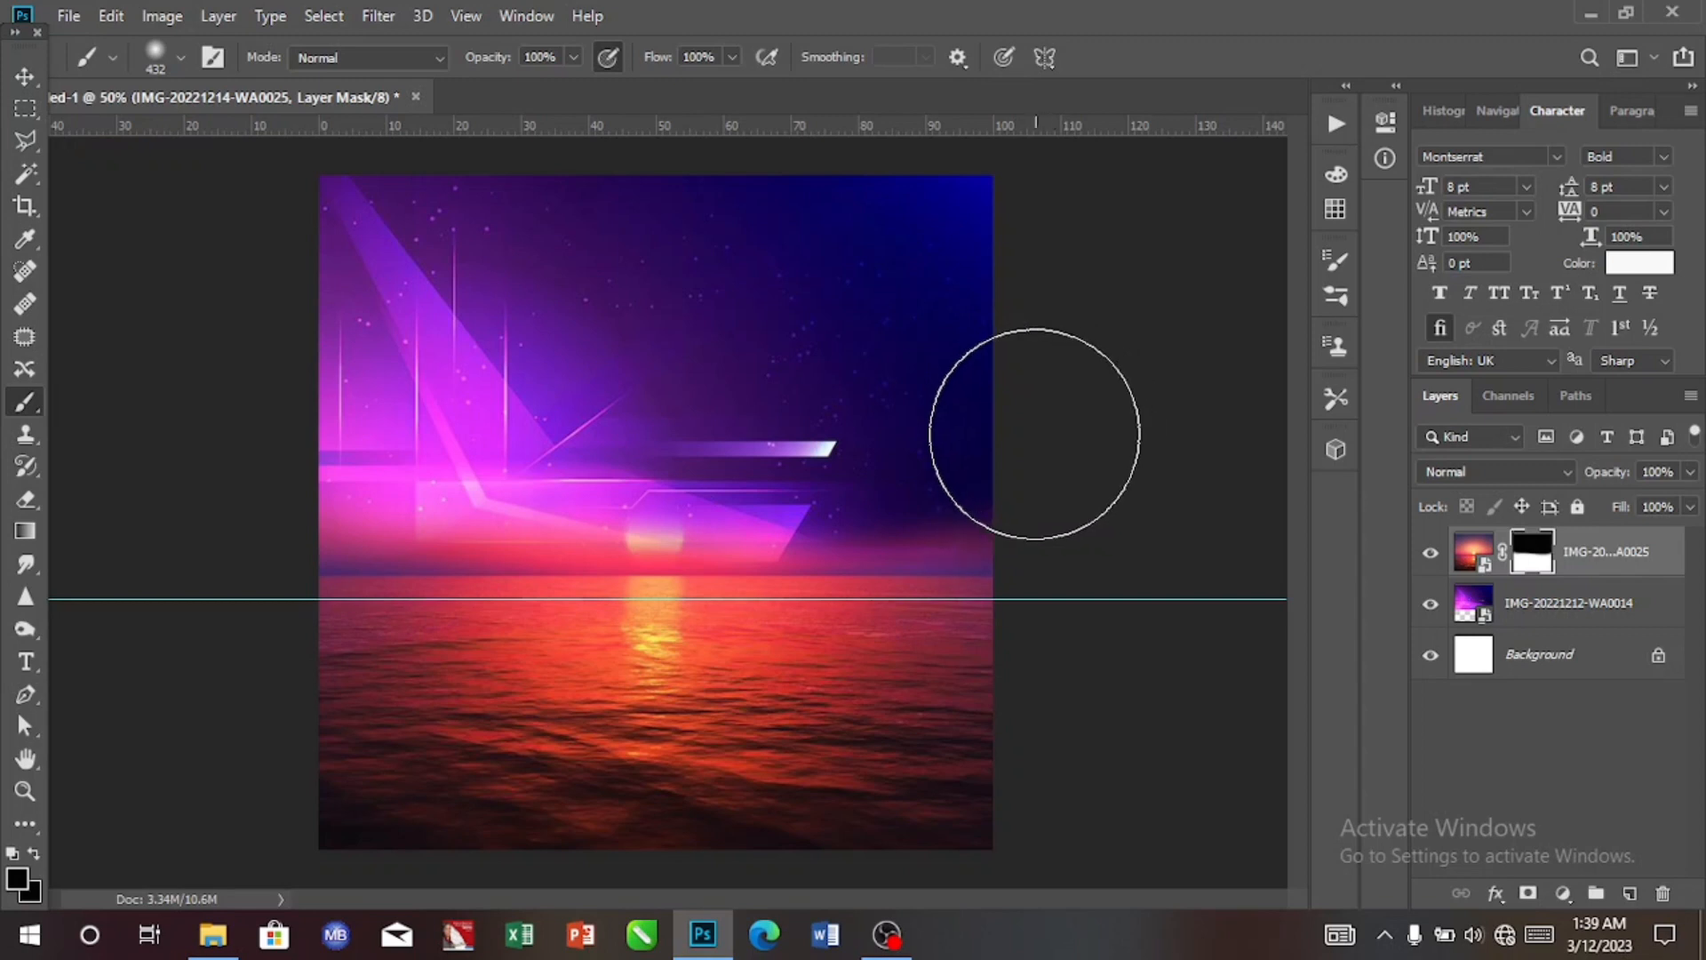
pyautogui.click(1036, 435)
pyautogui.moveTo(907, 409); pyautogui.dragTo(662, 412)
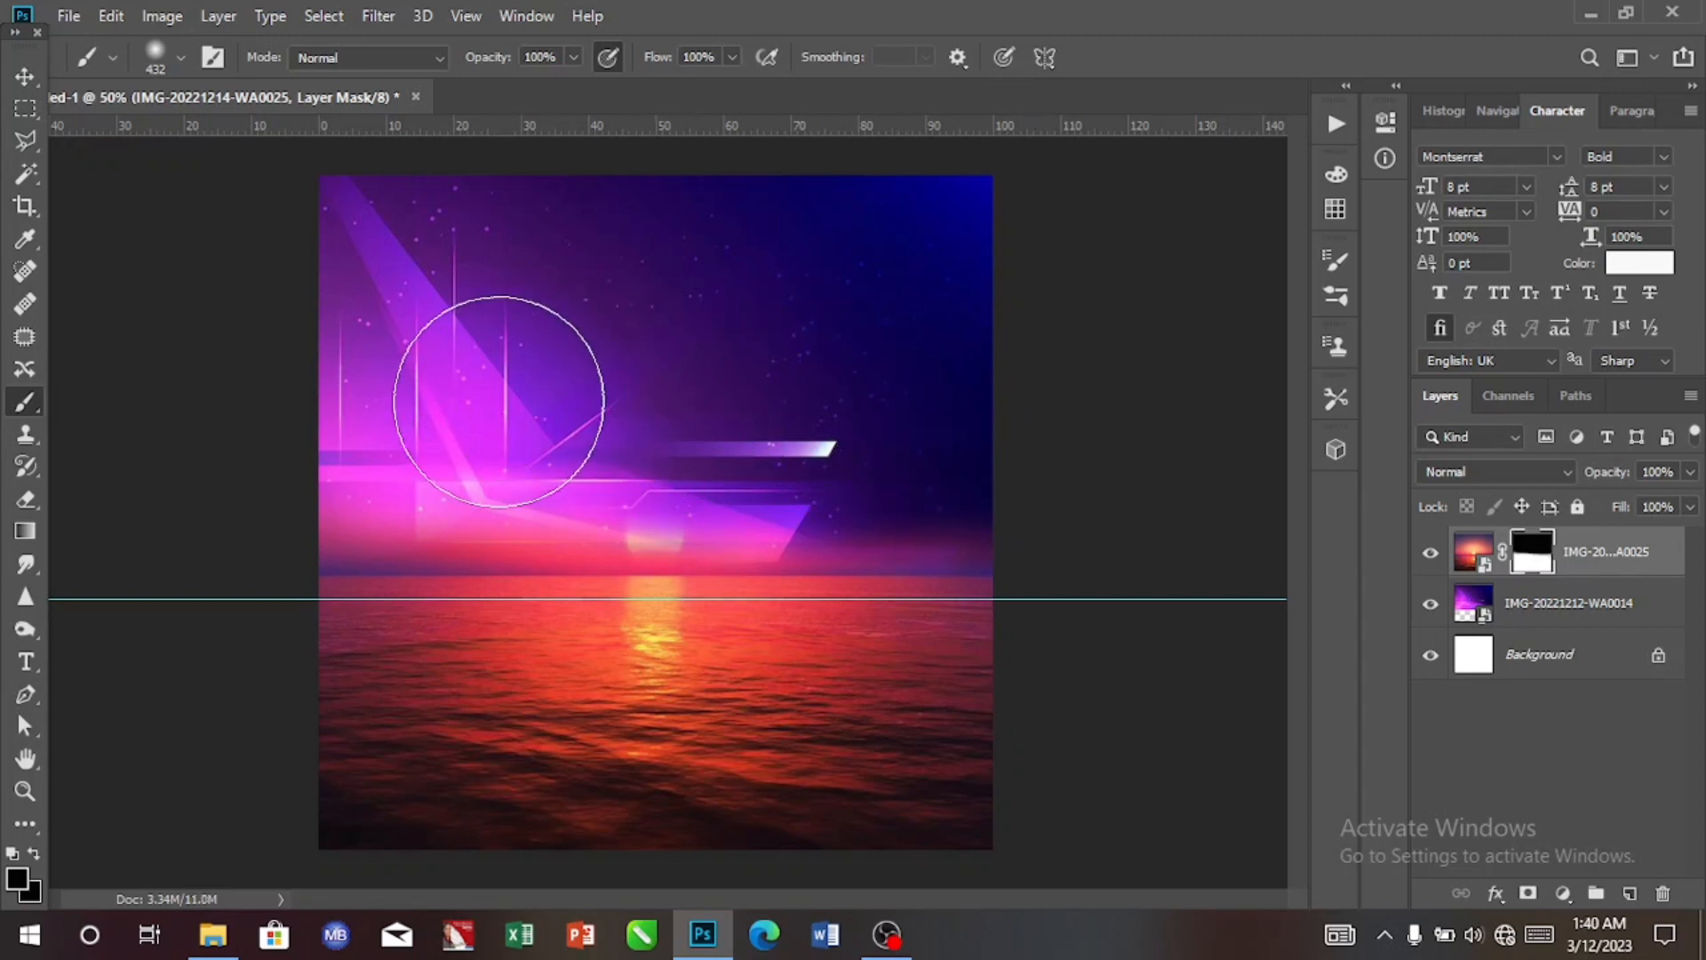
pyautogui.moveTo(498, 400)
pyautogui.mouseDown()
pyautogui.moveTo(368, 433)
pyautogui.moveTo(343, 476)
pyautogui.moveTo(417, 466)
pyautogui.moveTo(438, 399)
pyautogui.moveTo(495, 407)
pyautogui.moveTo(537, 450)
pyautogui.moveTo(696, 438)
pyautogui.moveTo(712, 461)
pyautogui.moveTo(889, 424)
pyautogui.mouseUp()
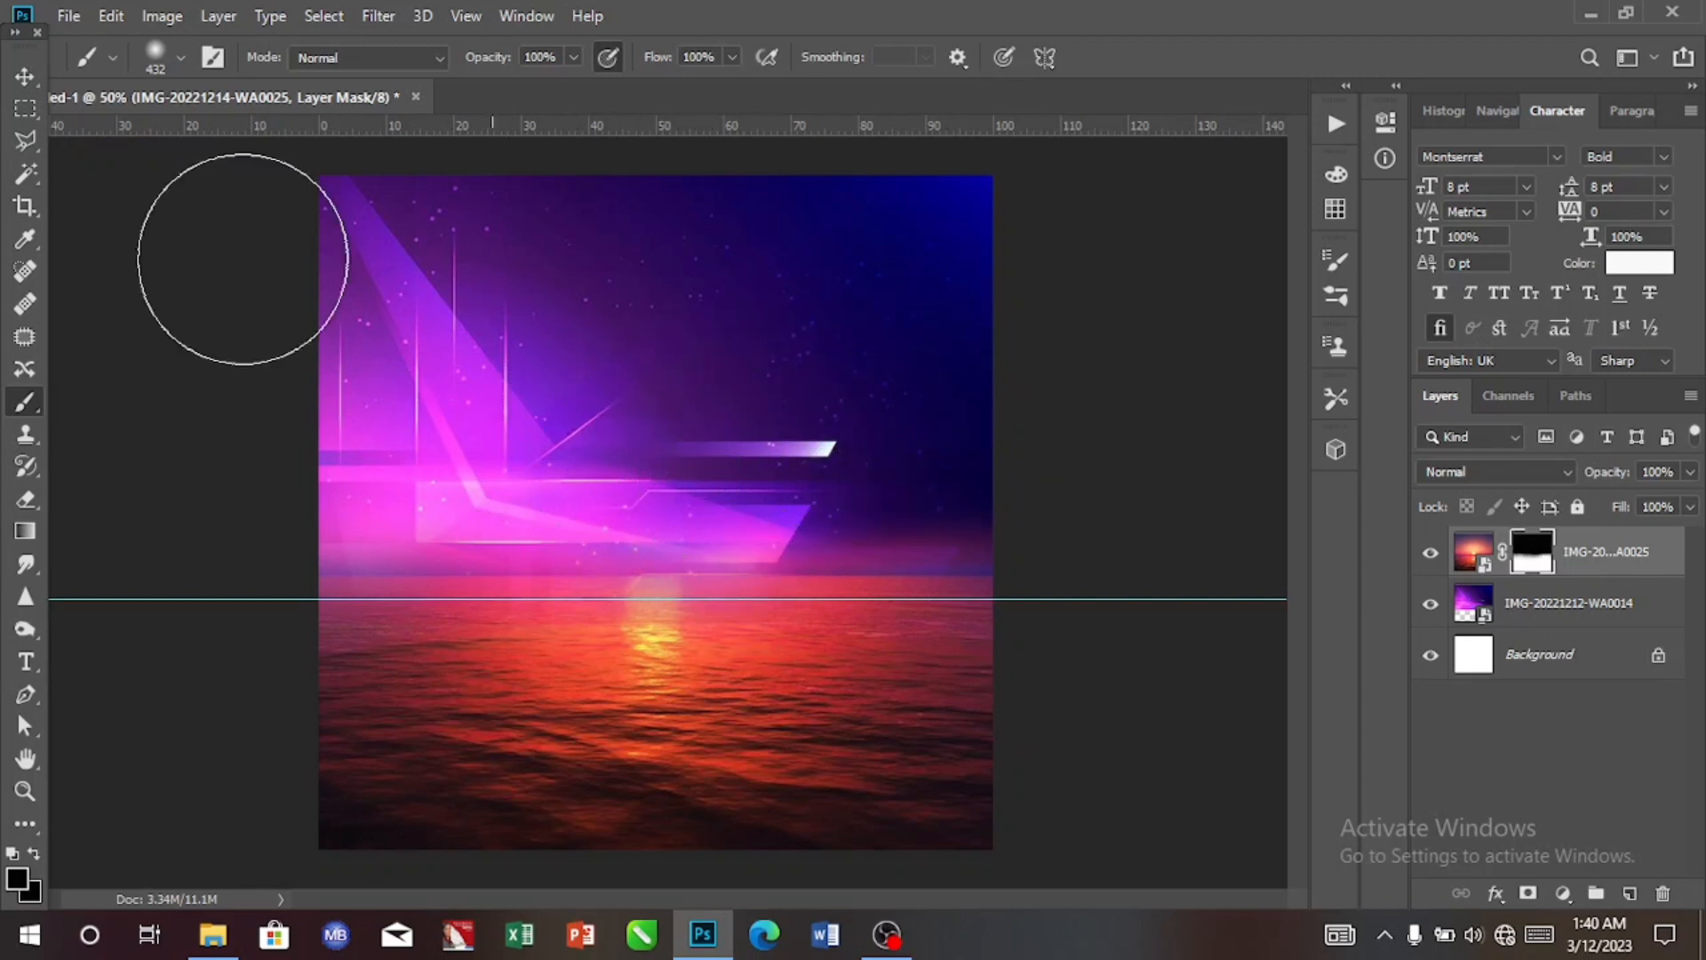
# Shift the masked sunset layer slightly downward with the Move tool, keeping the canvas's lower edge covered.
pyautogui.click(32, 78)
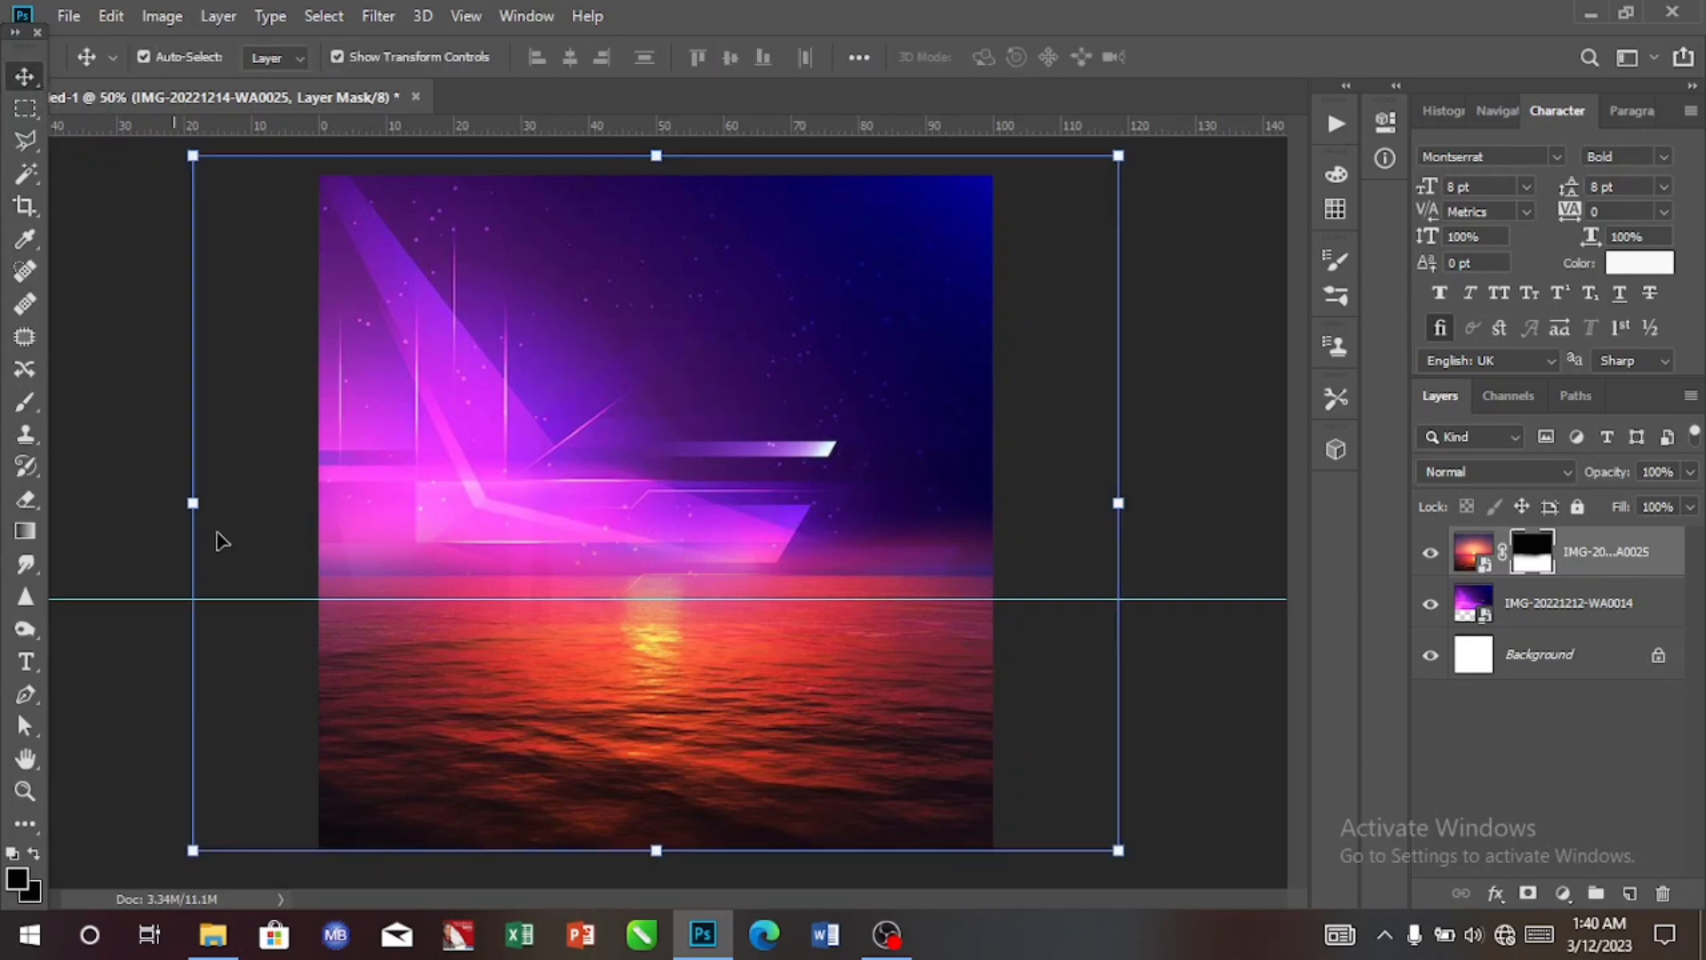
pyautogui.moveTo(671, 815); pyautogui.dragTo(675, 797)
pyautogui.moveTo(678, 795); pyautogui.dragTo(676, 816)
pyautogui.press('Down')
pyautogui.press('Down')
pyautogui.press('Down')
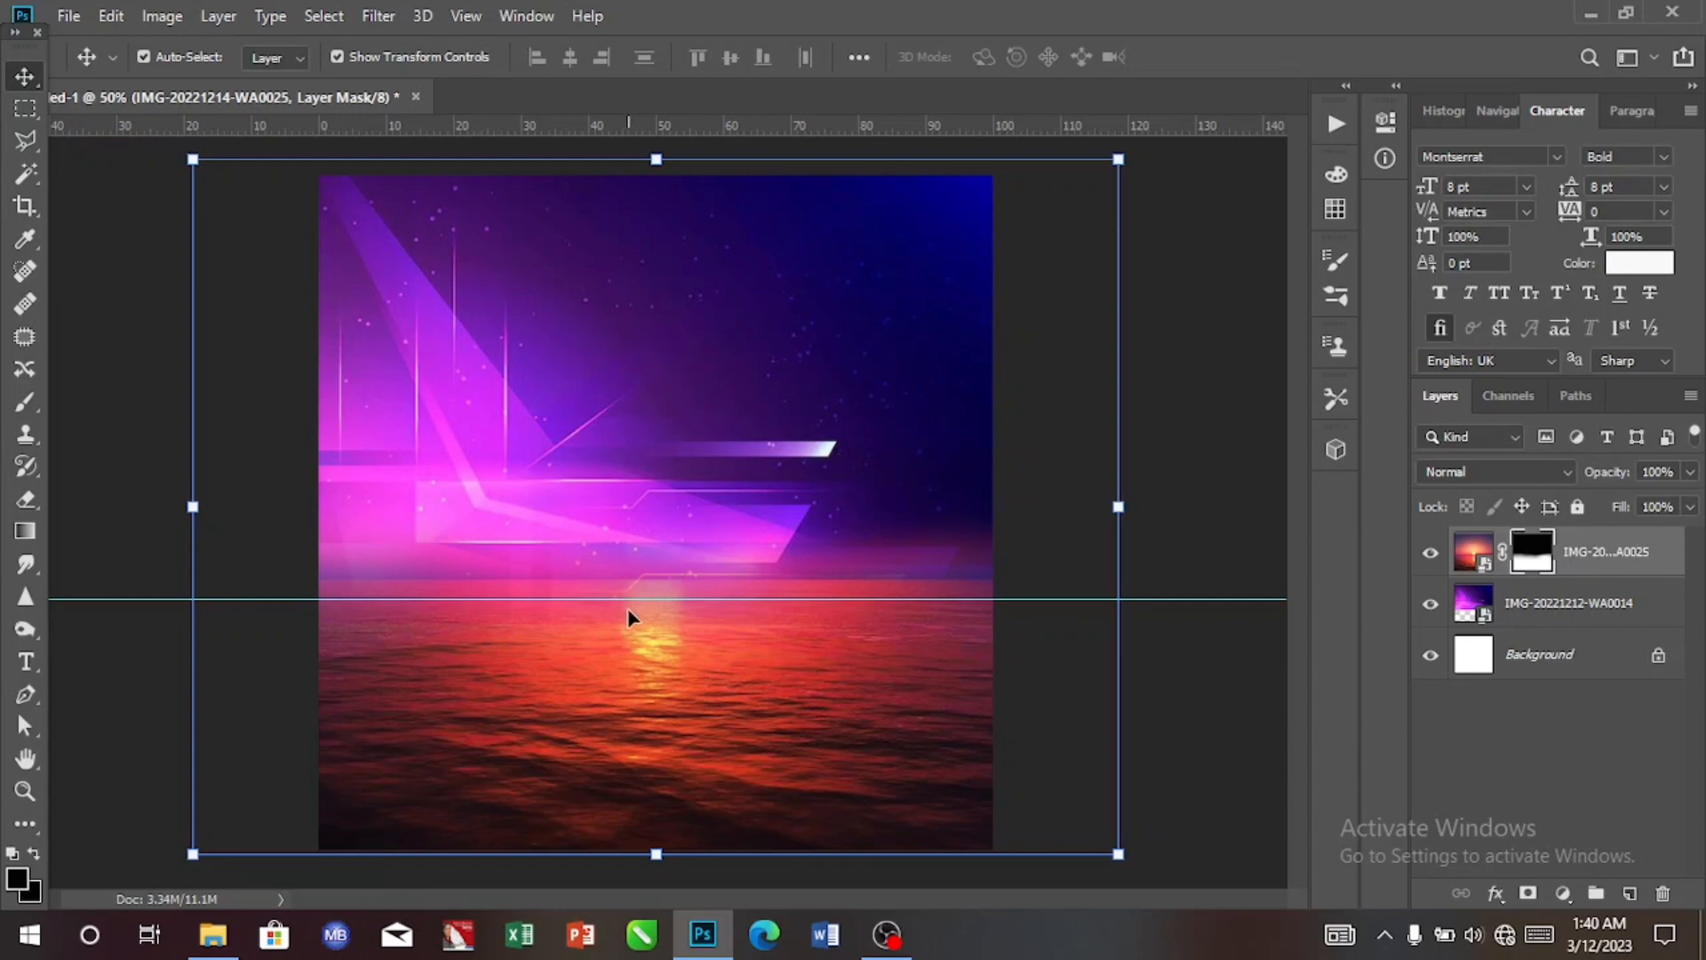
# Place the portrait IMG-20230310-WA0005 from the Documents folder in File Explorer onto the flyer canvas in Photoshop at its fitted size.
pyautogui.click(230, 941)
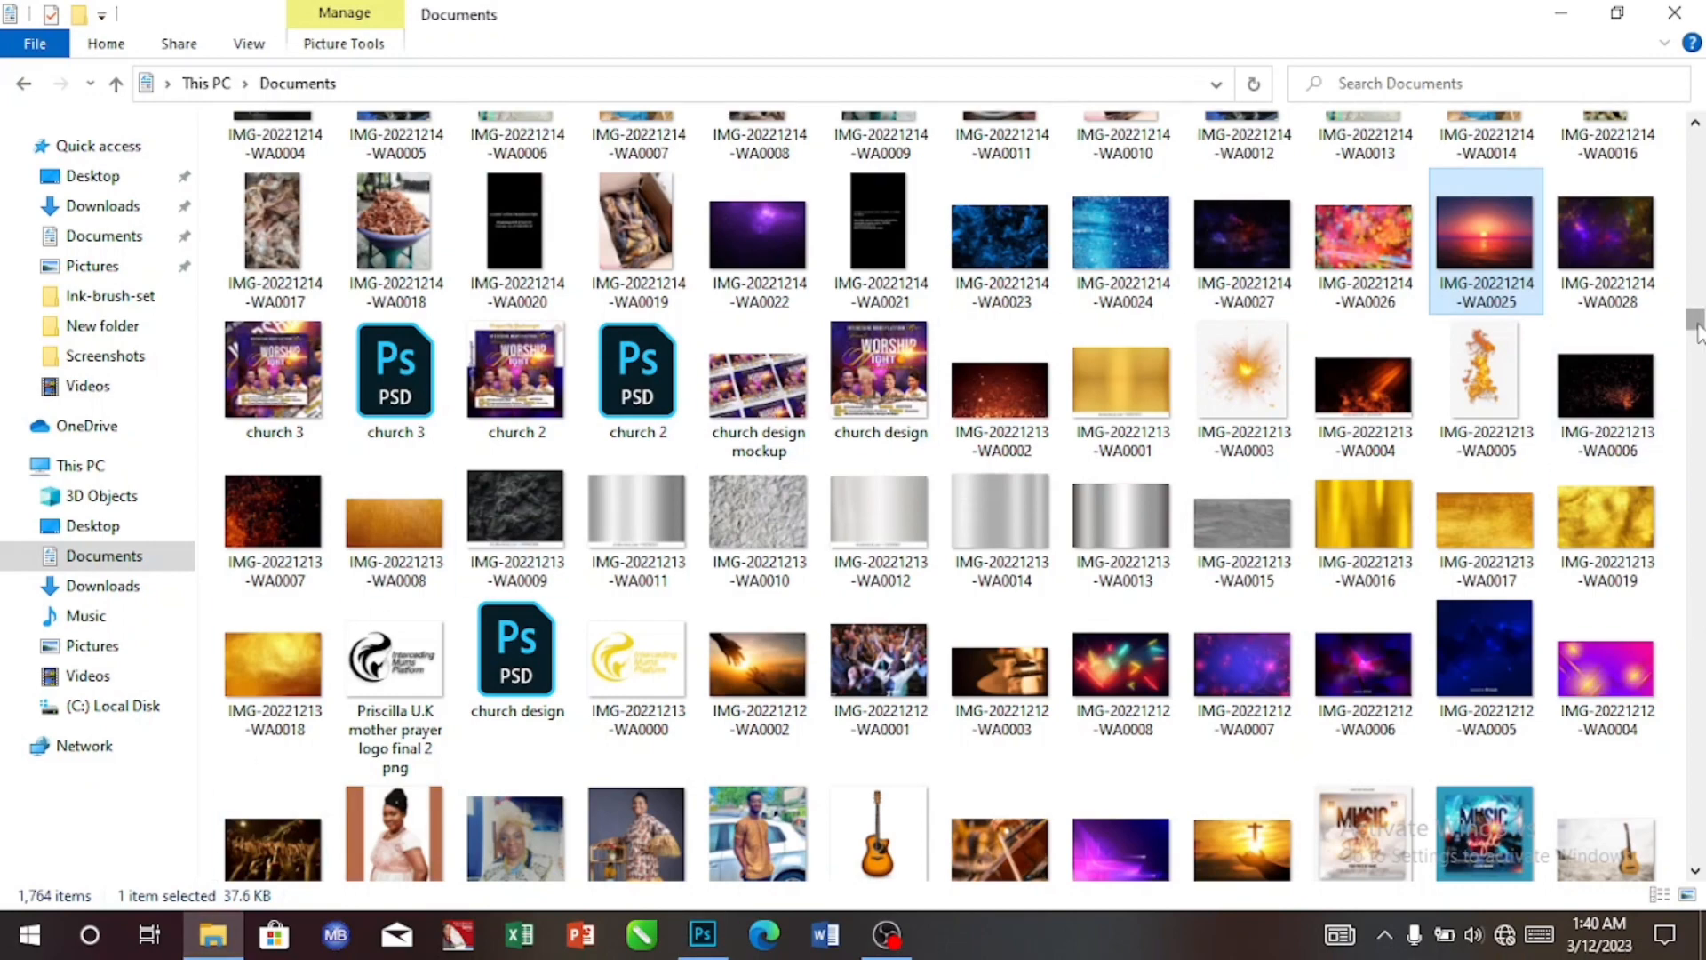
pyautogui.moveTo(1694, 318); pyautogui.dragTo(1695, 149)
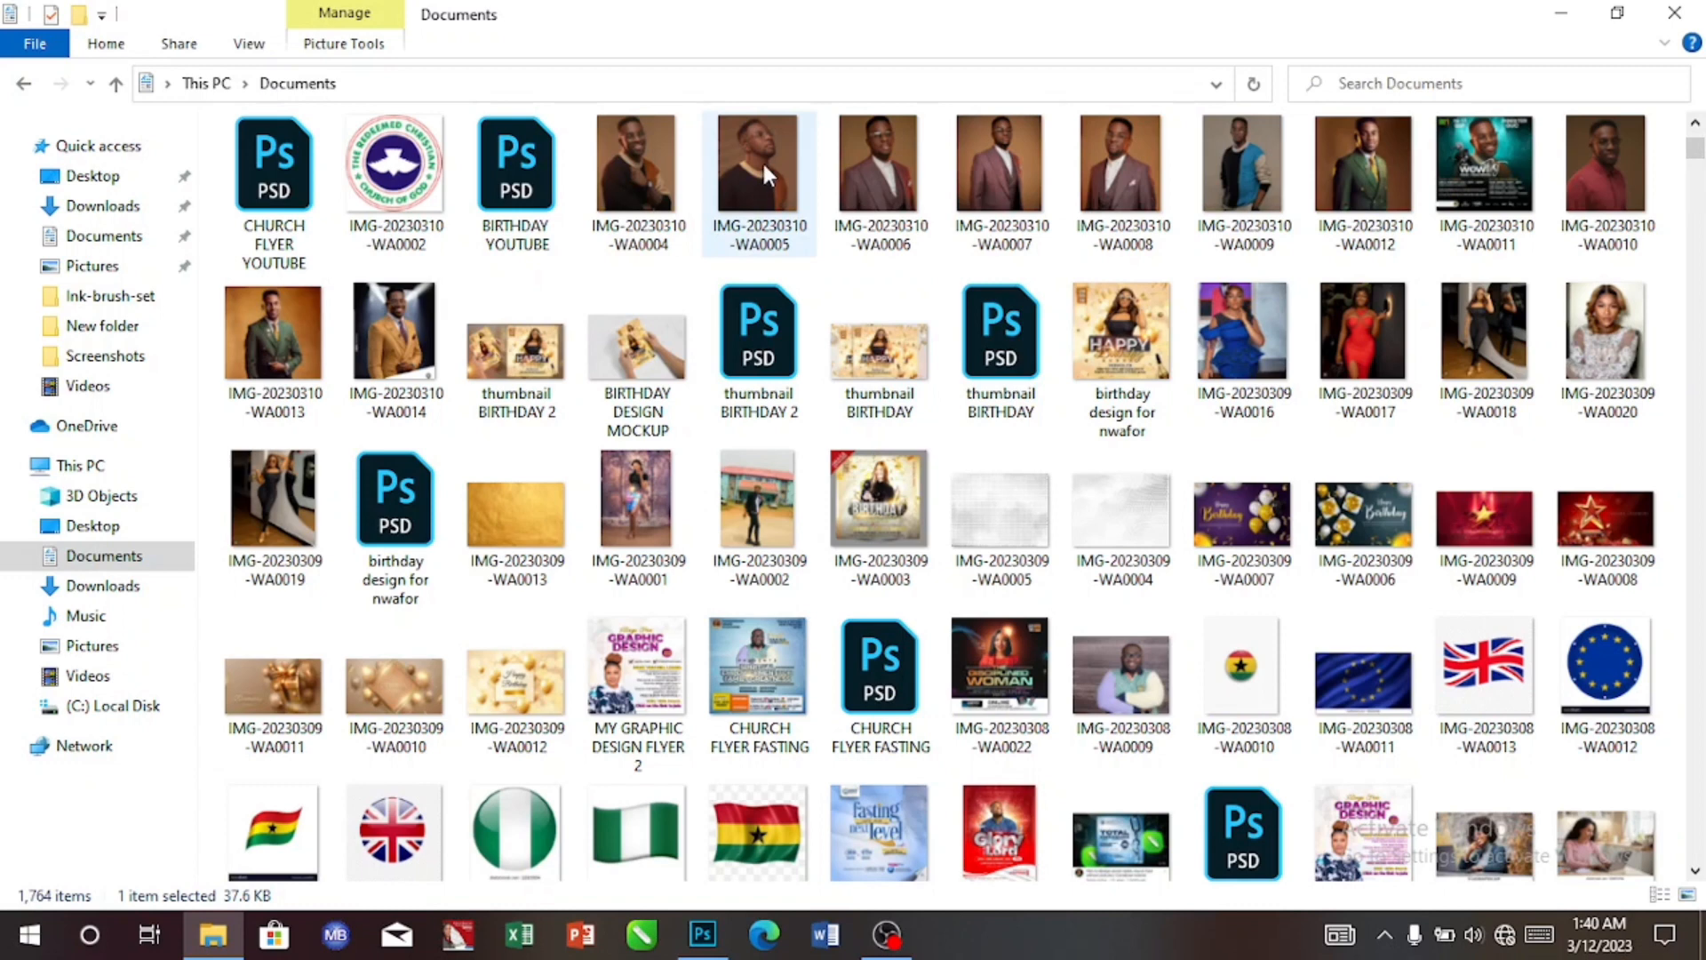
pyautogui.moveTo(760, 160); pyautogui.dragTo(711, 725)
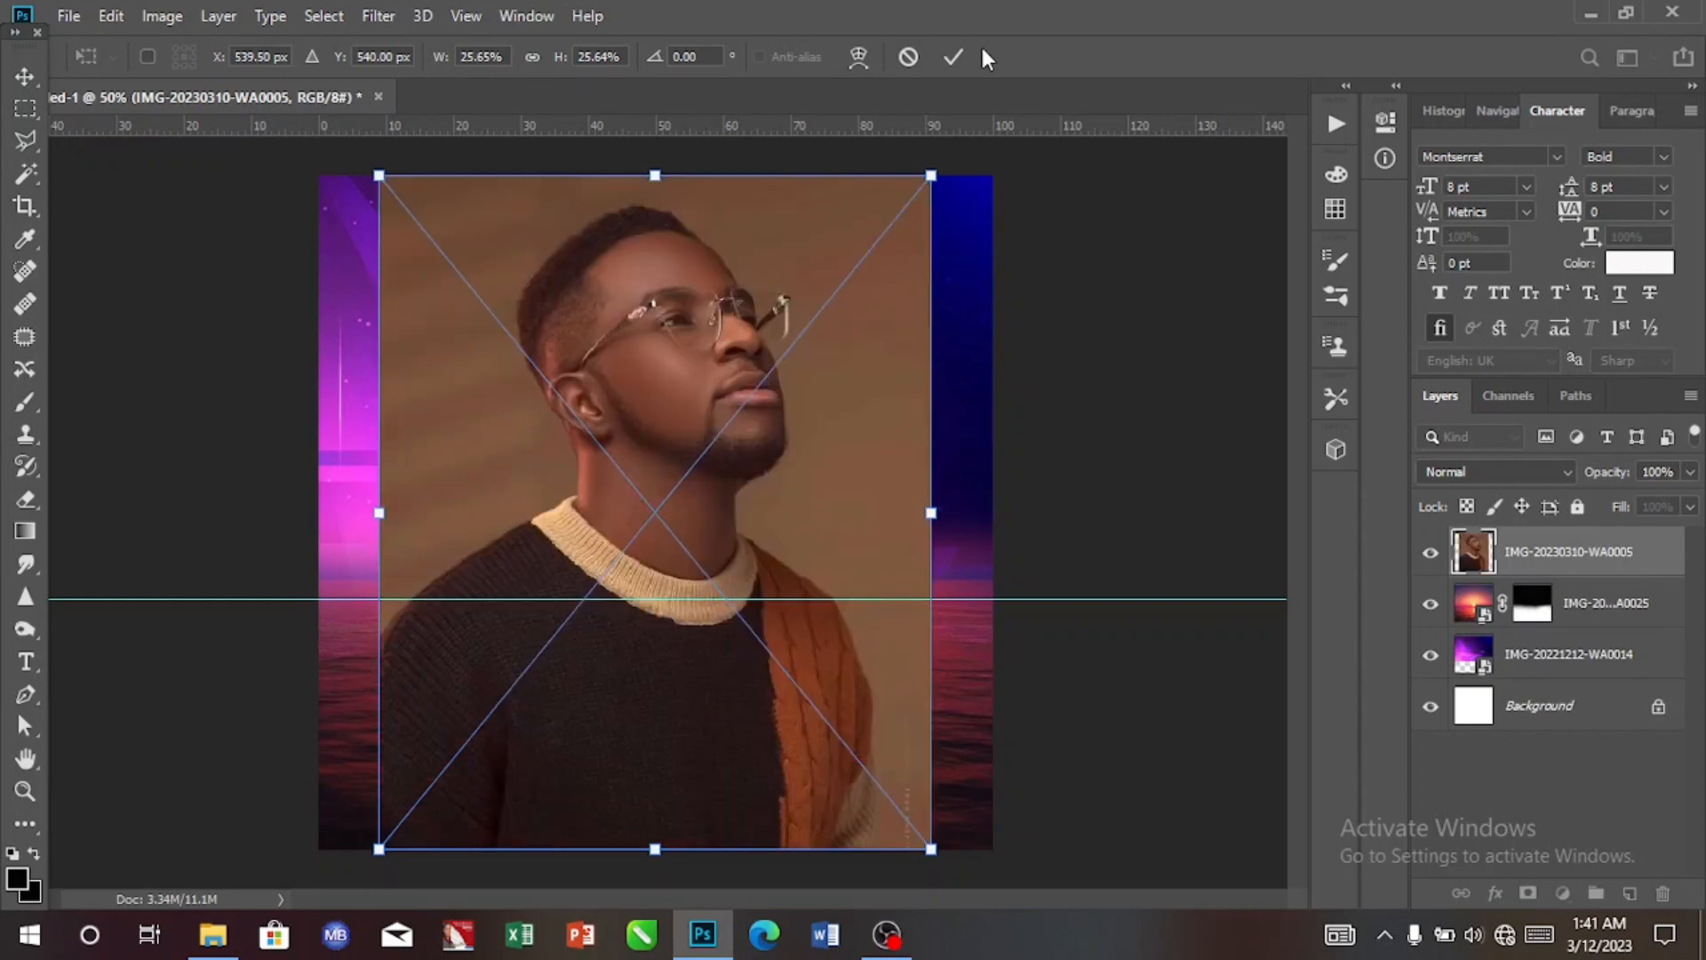
pyautogui.click(938, 55)
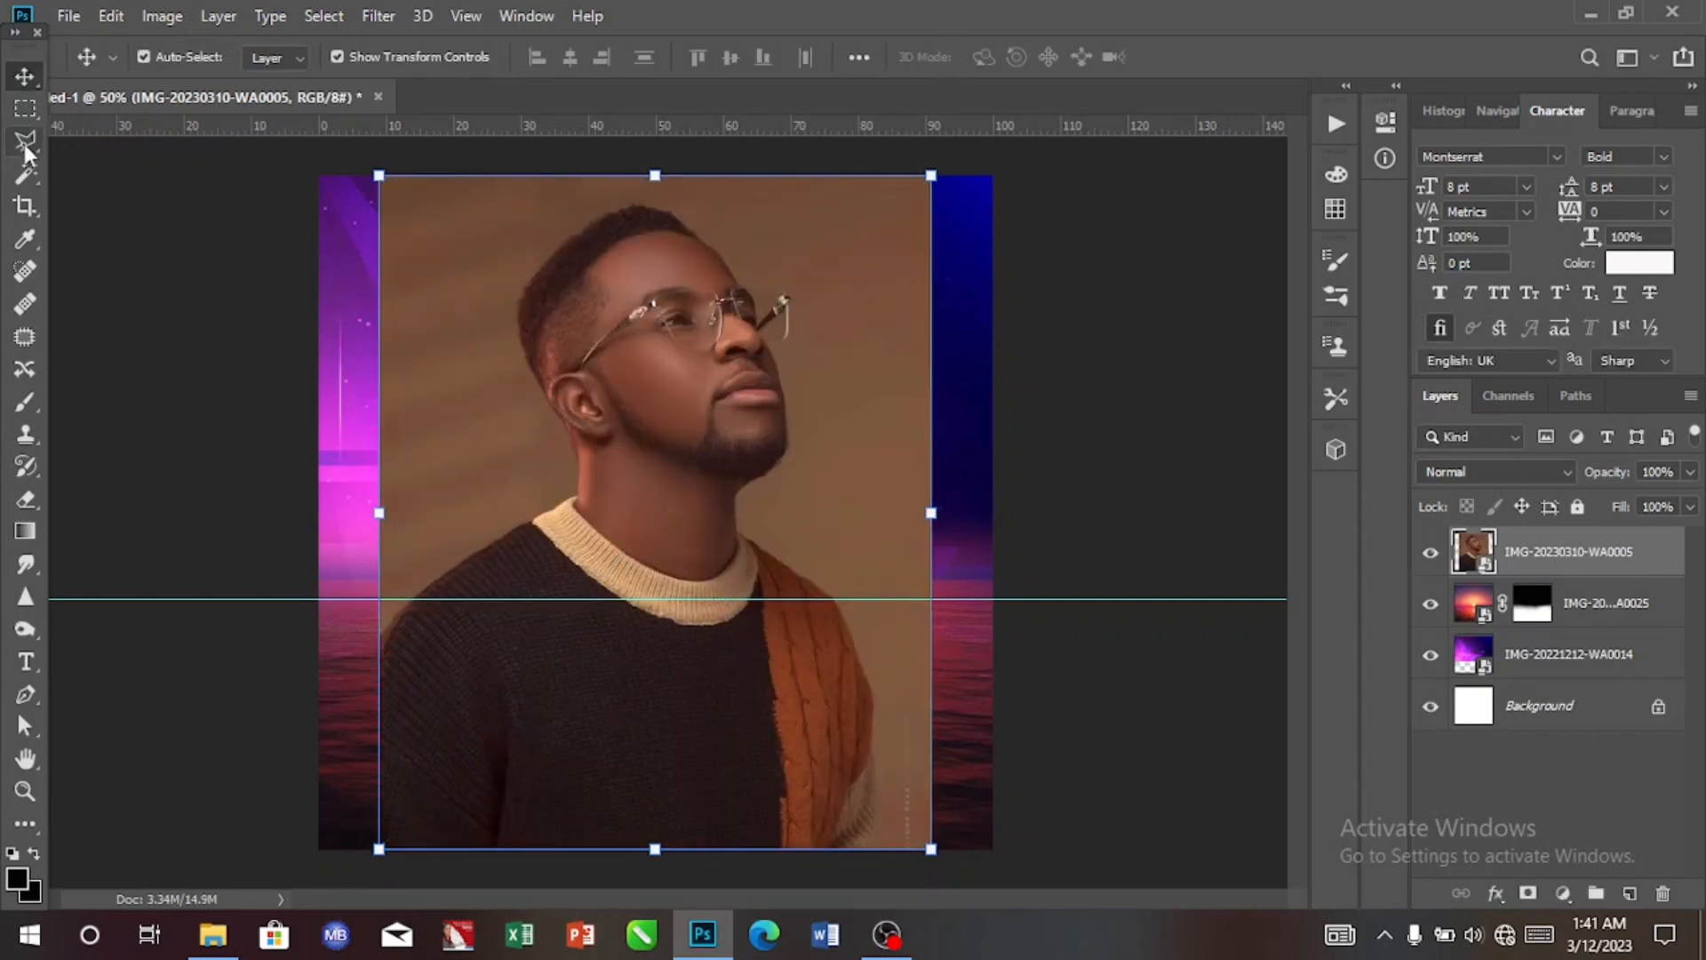
# Isolate the man in the portrait with Select Subject and copy the selection to a new layer.
pyautogui.click(27, 175)
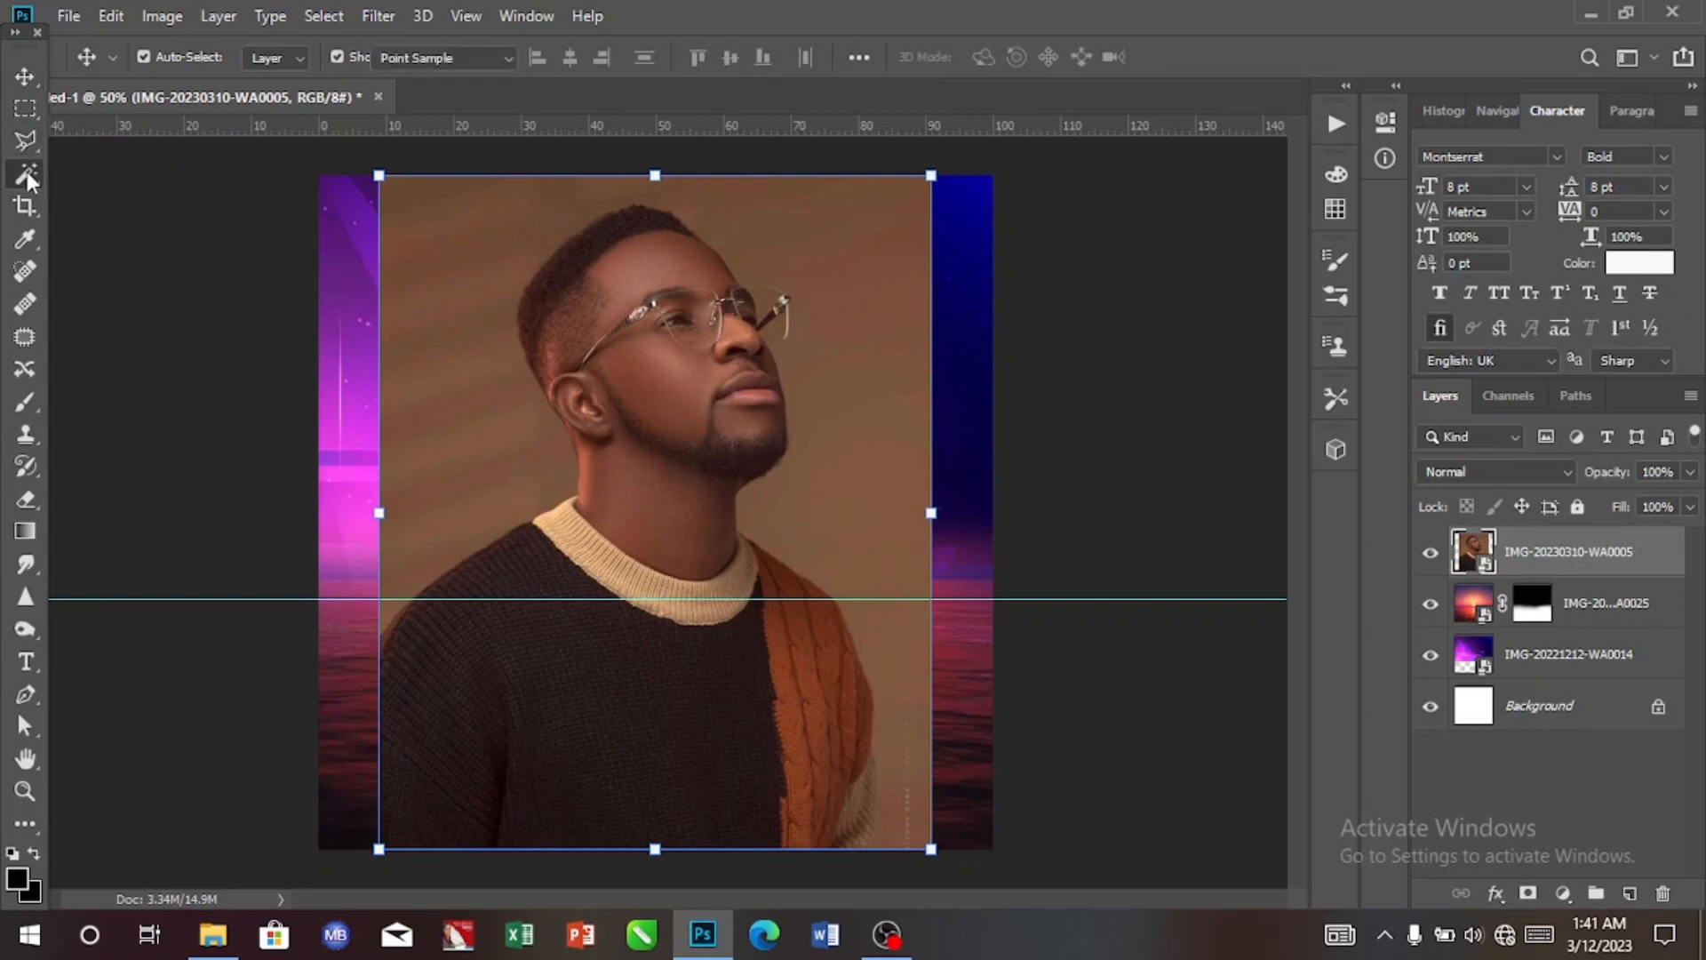
pyautogui.rightClick(28, 176)
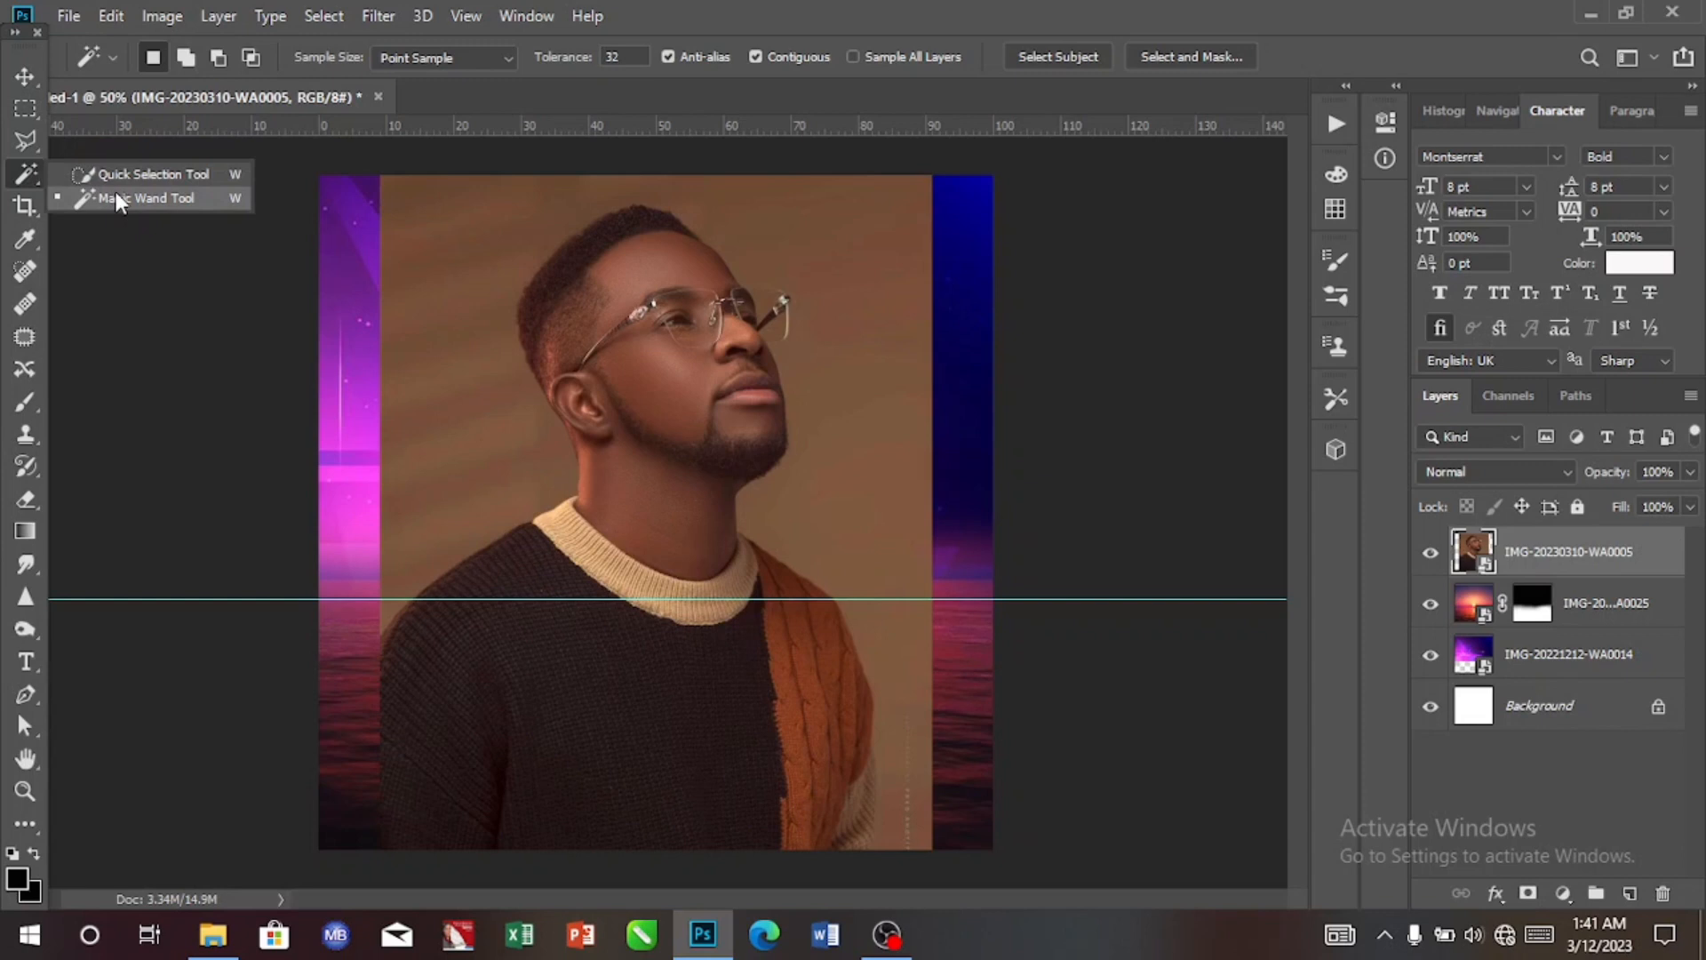
pyautogui.click(163, 199)
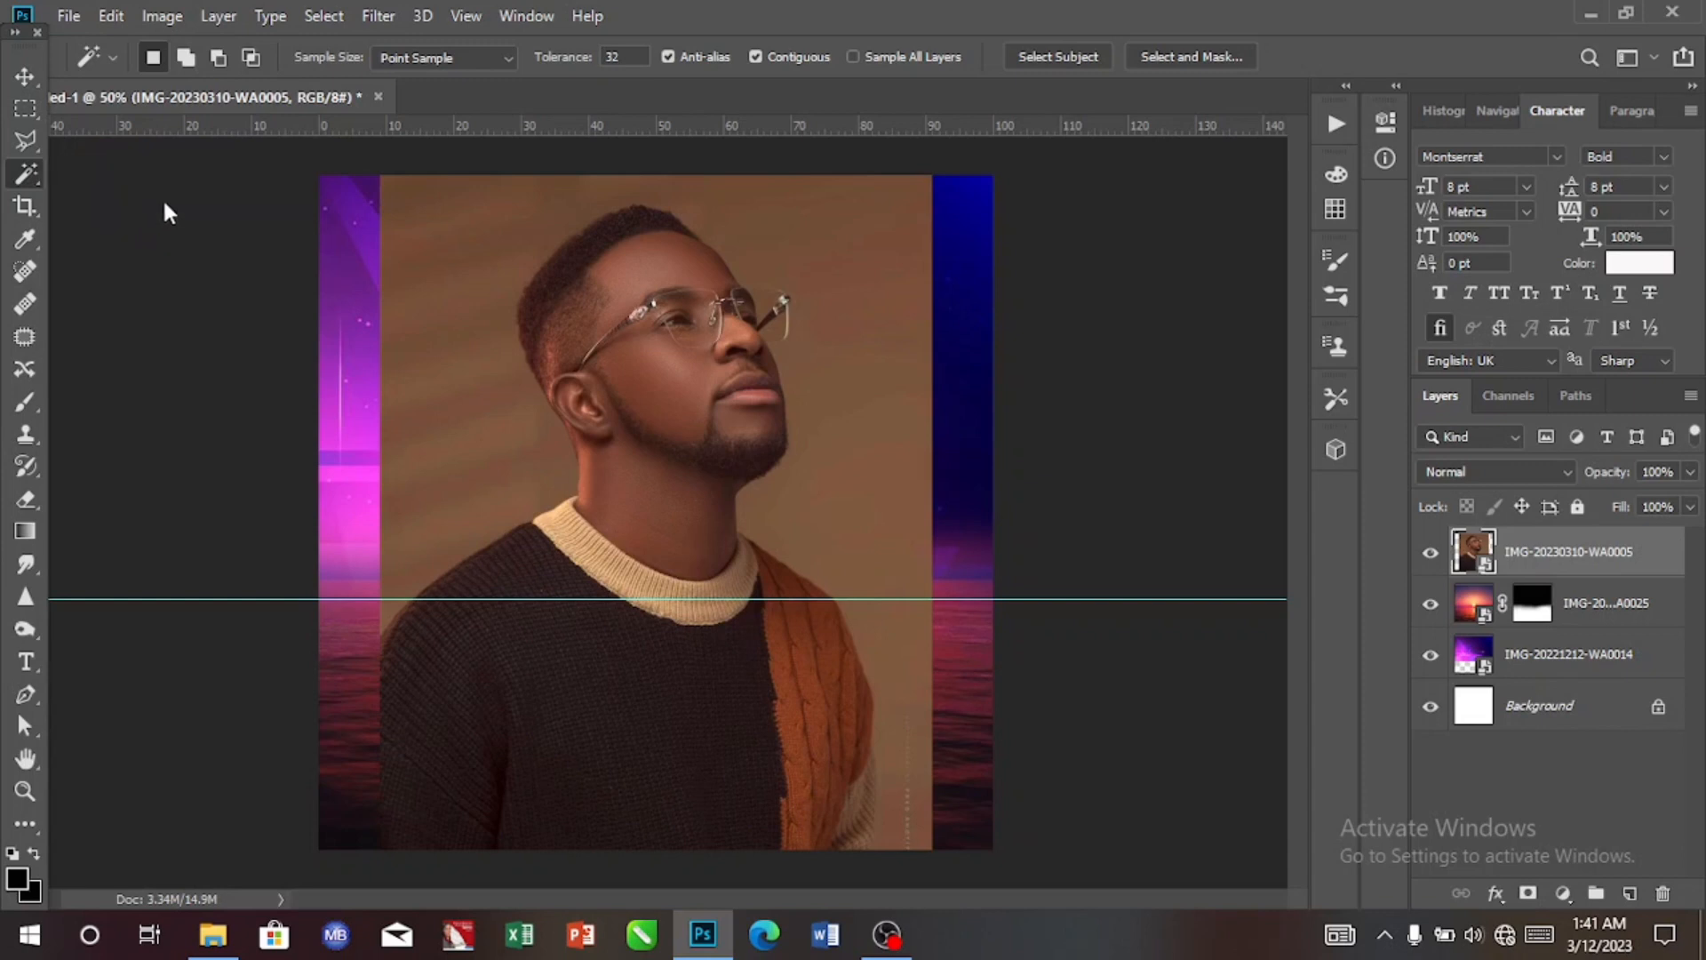
pyautogui.click(1084, 56)
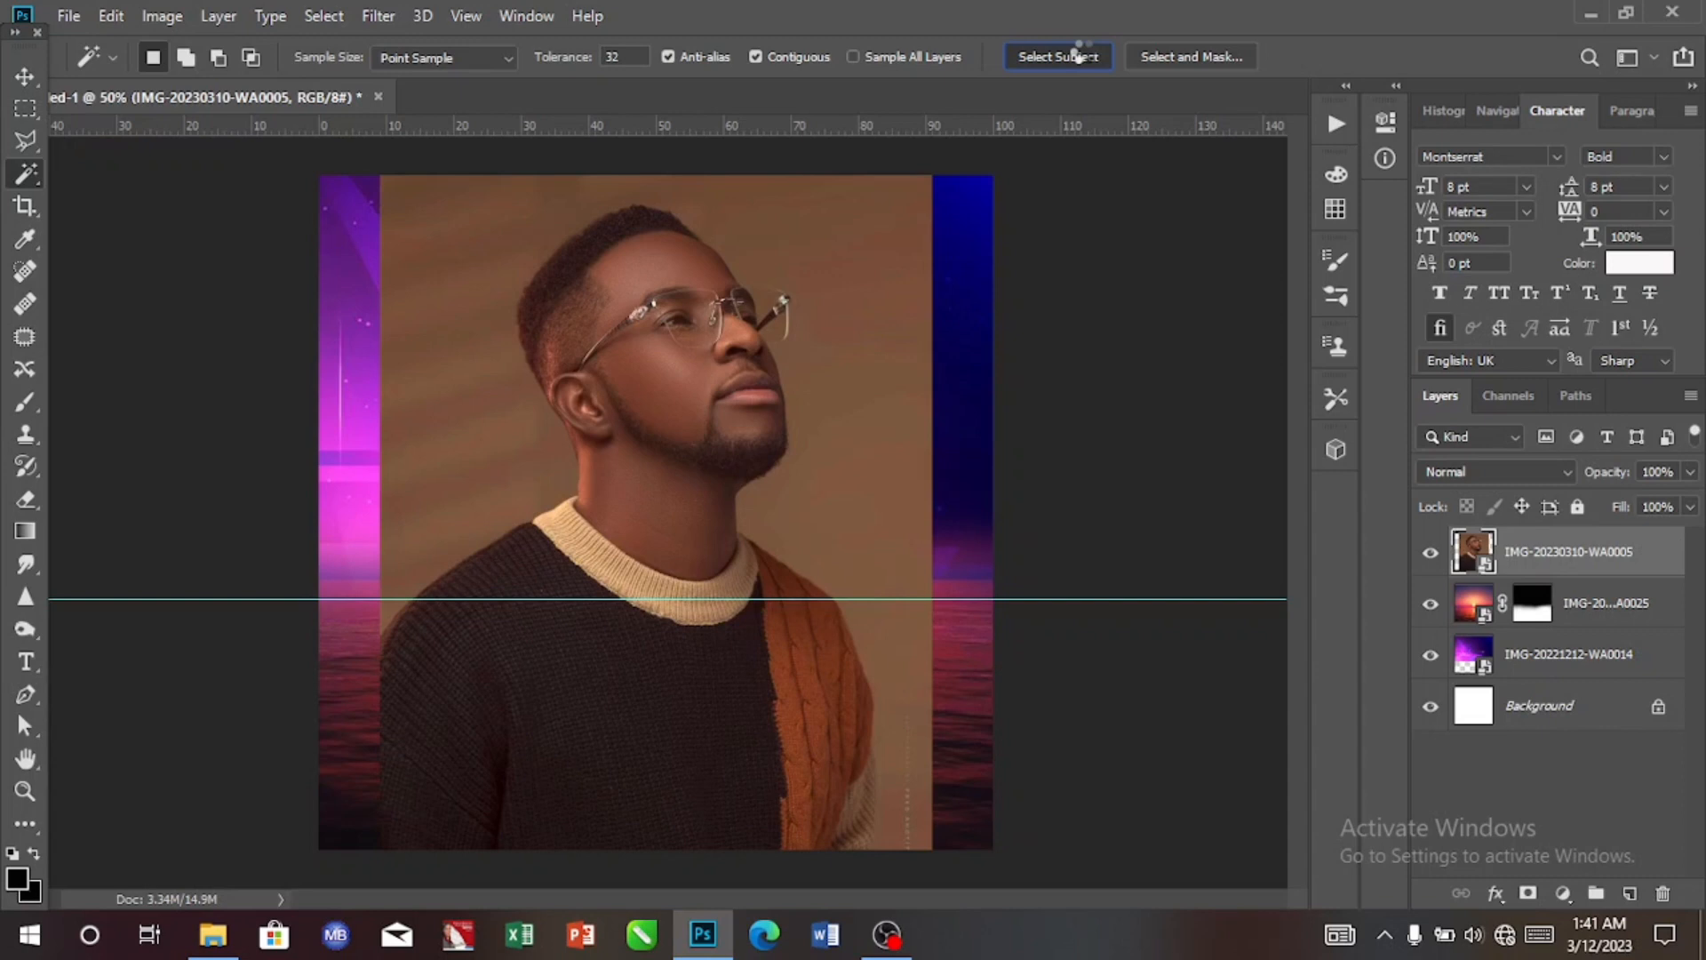
pyautogui.click(1078, 56)
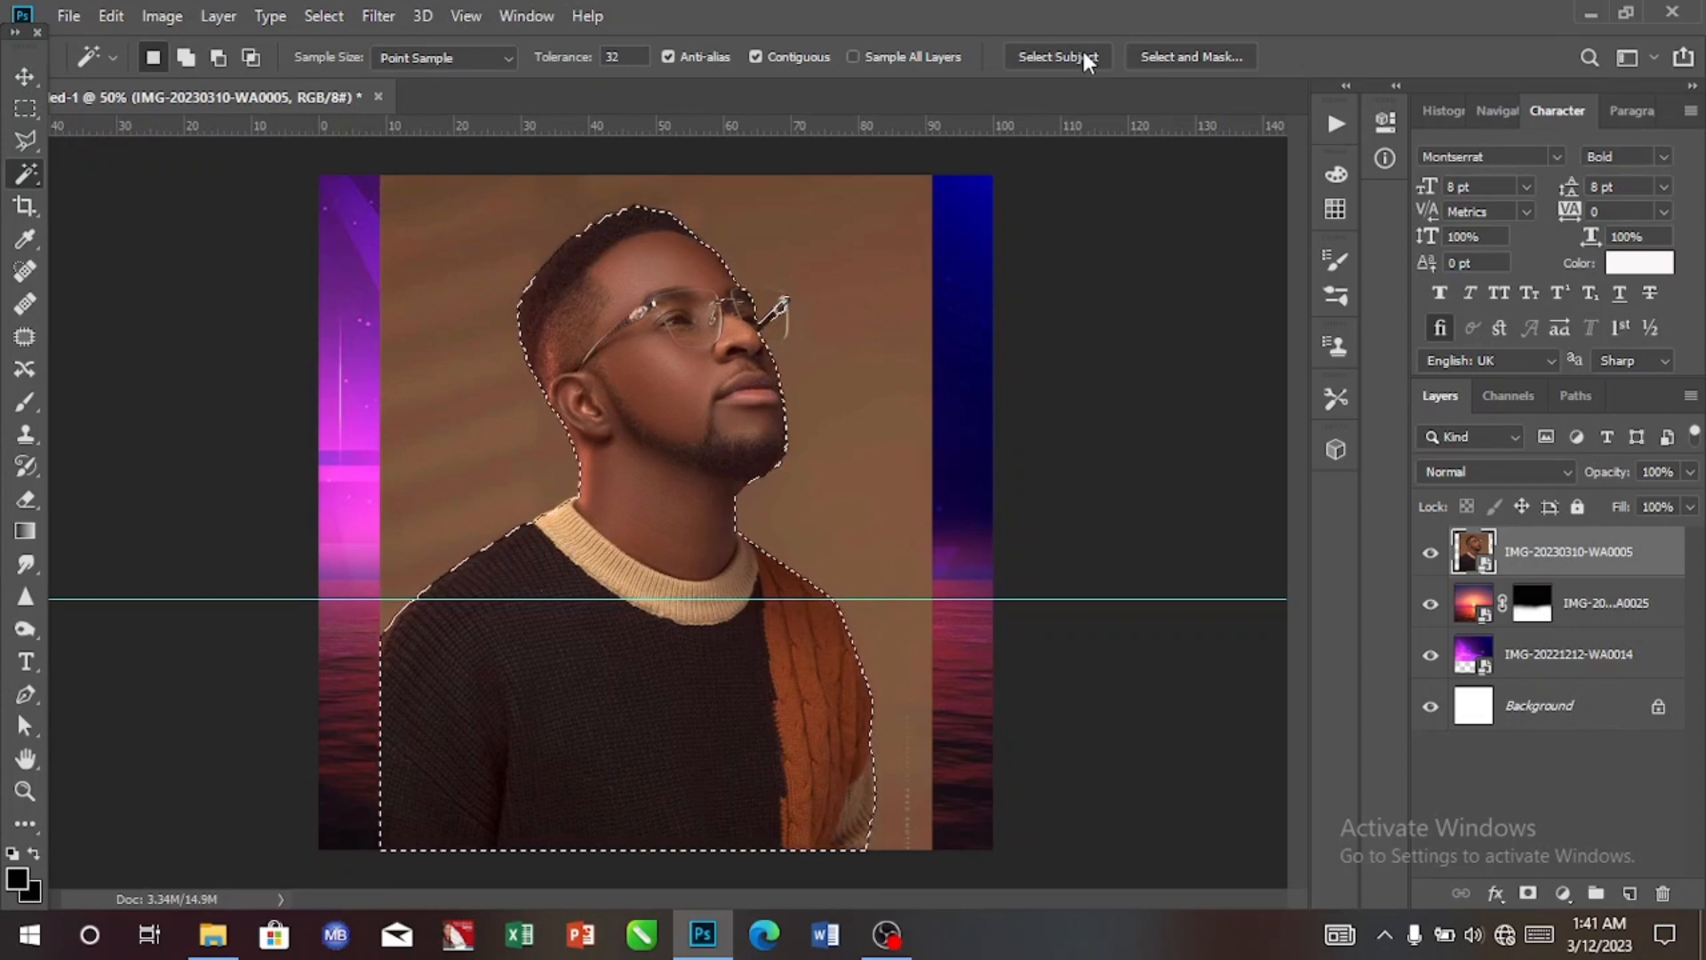
pyautogui.hotkey('ctrl', 'j')
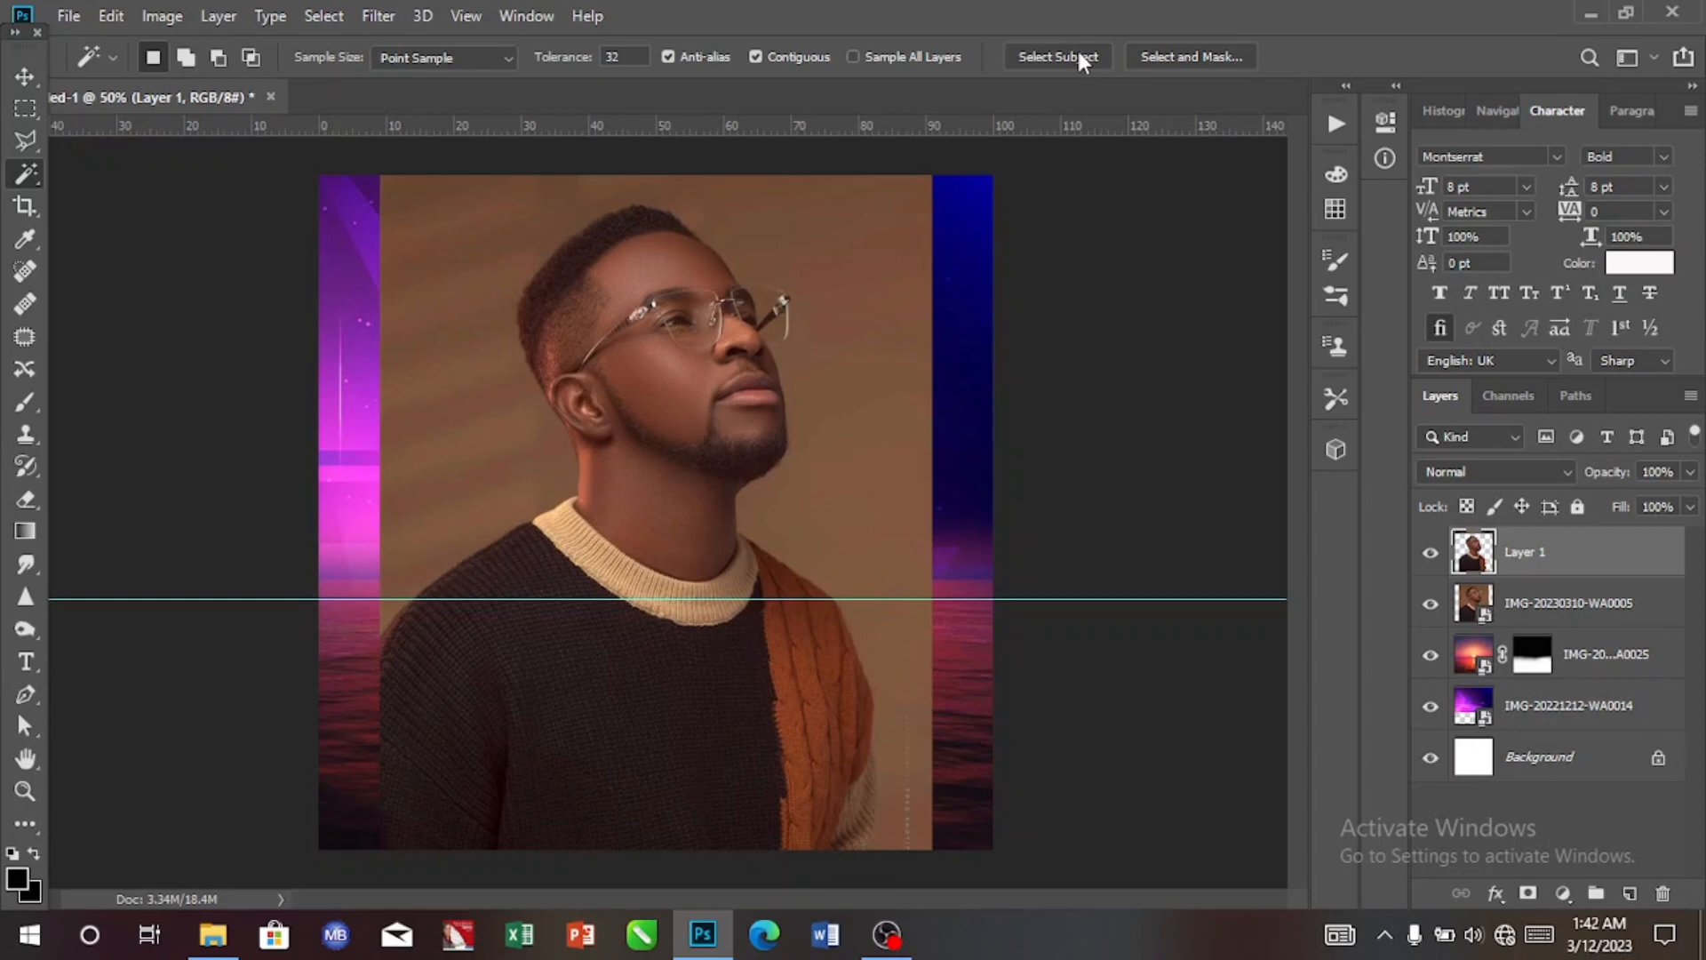
# Delete the original portrait layer IMG-20230310-WA0005 and make the man's cut-out layer active.
pyautogui.click(1563, 611)
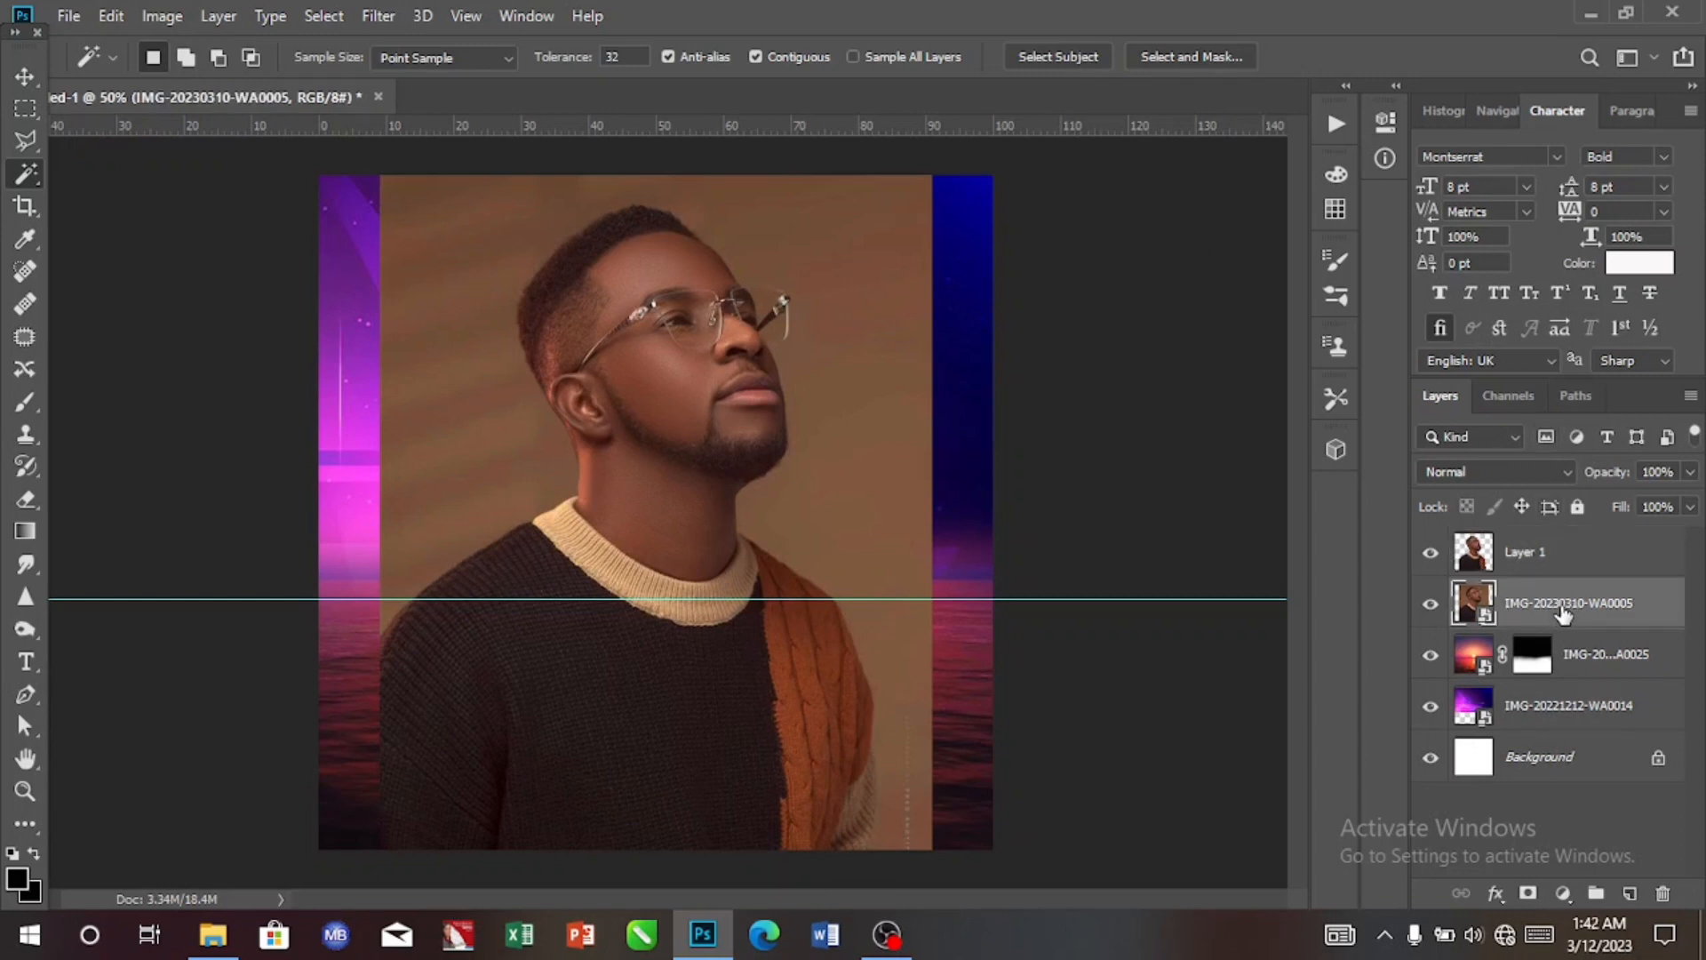
pyautogui.press('Delete')
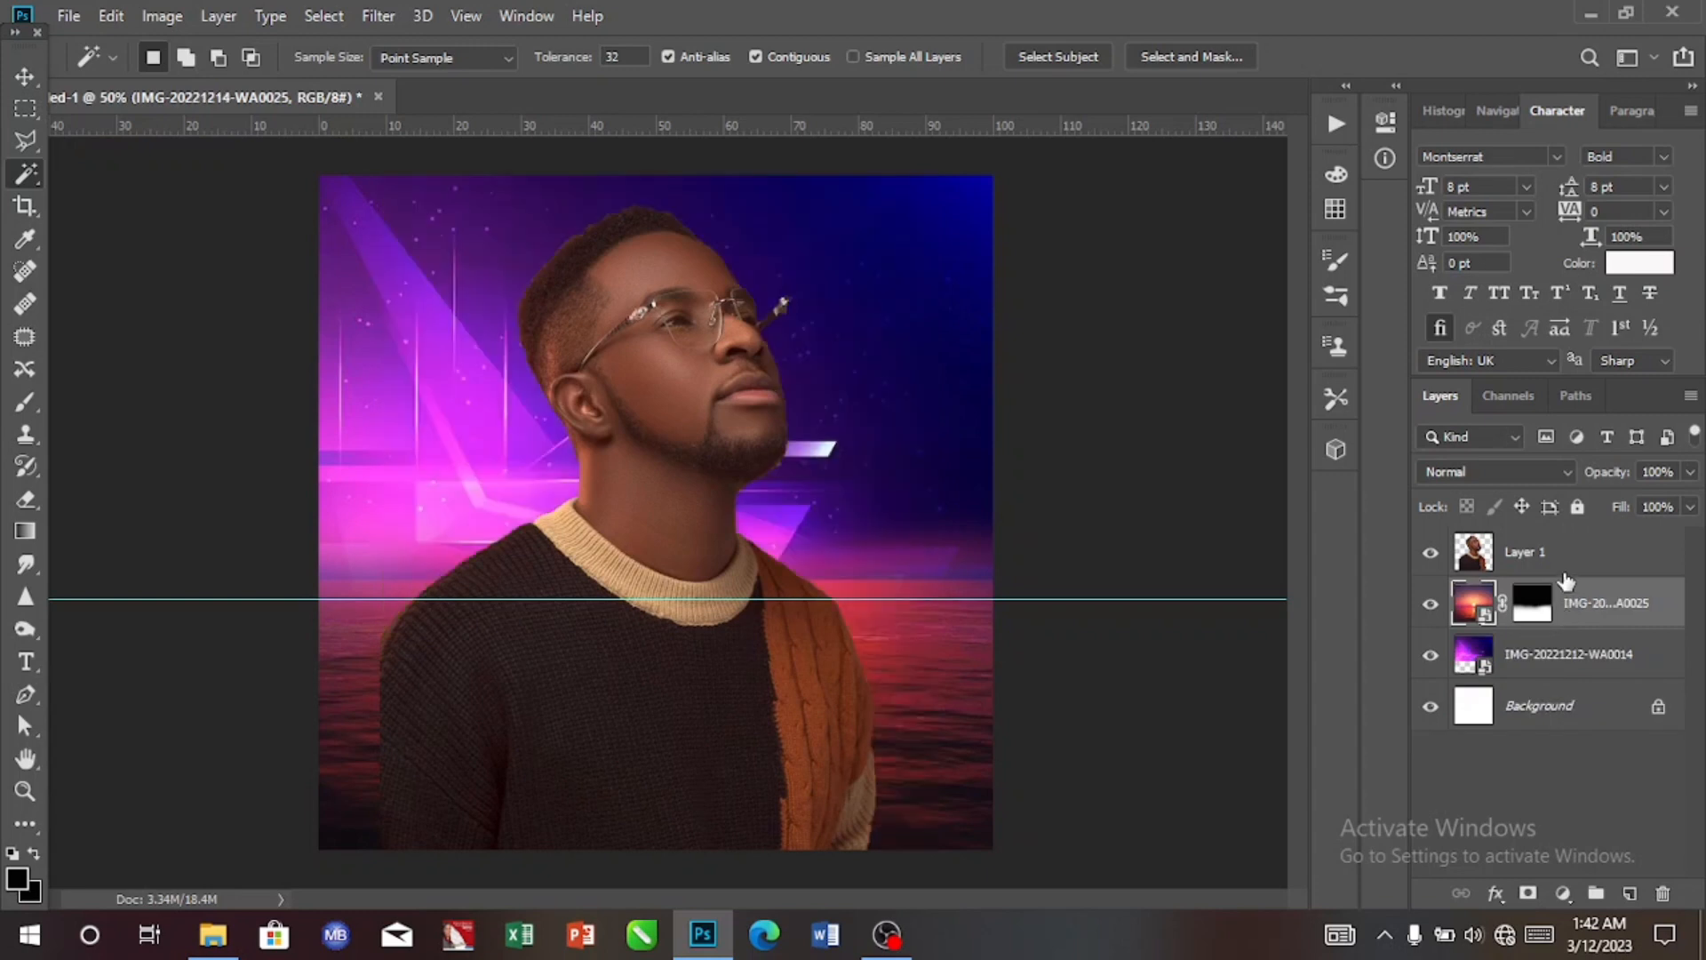
pyautogui.click(1564, 557)
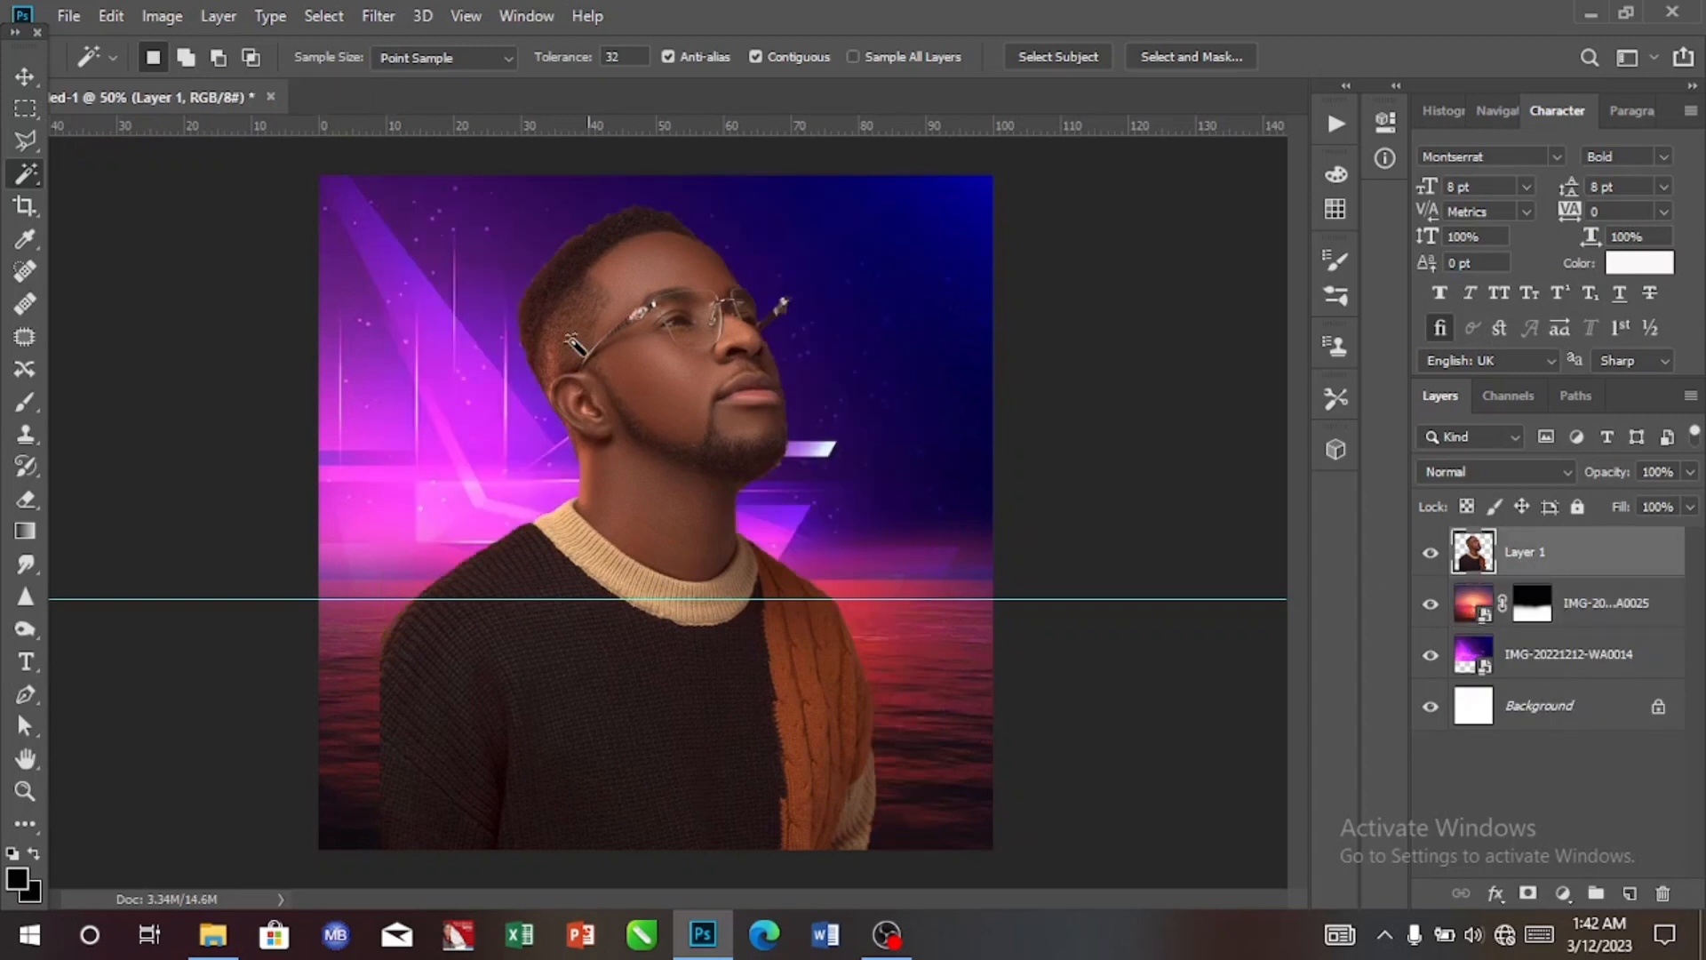
# Scale the man's cut-out down to about 72.78% and place it centered horizontally in the upper part of the canvas.
pyautogui.click(24, 77)
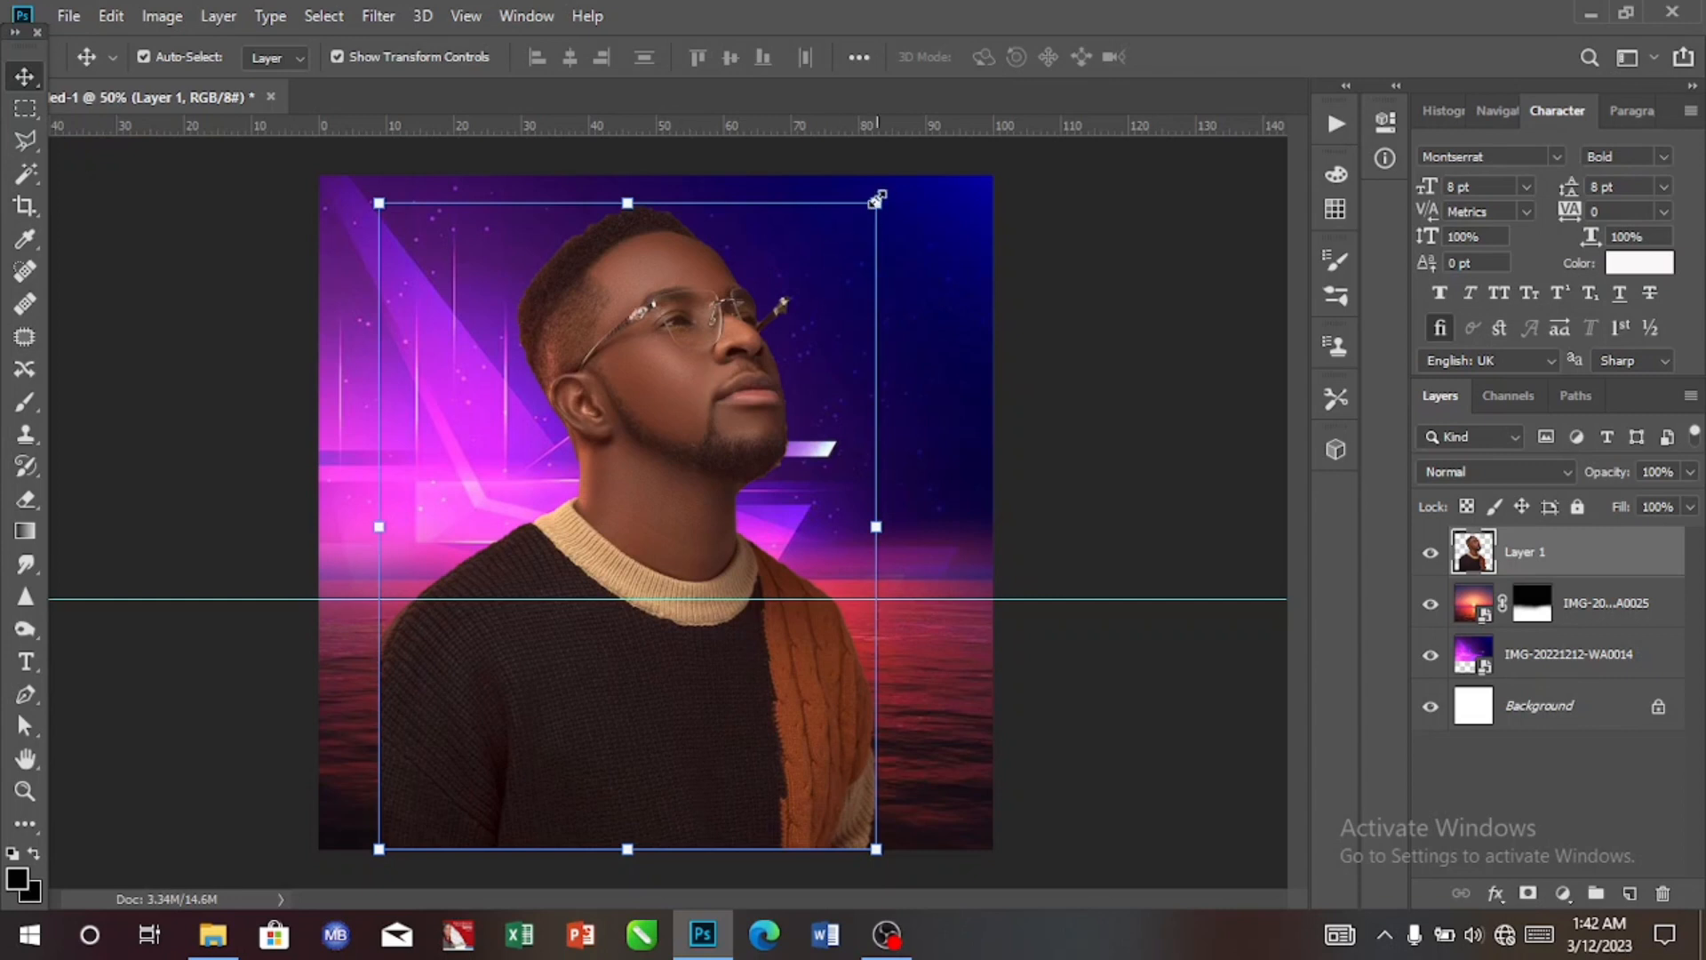
pyautogui.moveTo(876, 200); pyautogui.dragTo(741, 380)
pyautogui.moveTo(636, 502); pyautogui.dragTo(721, 367)
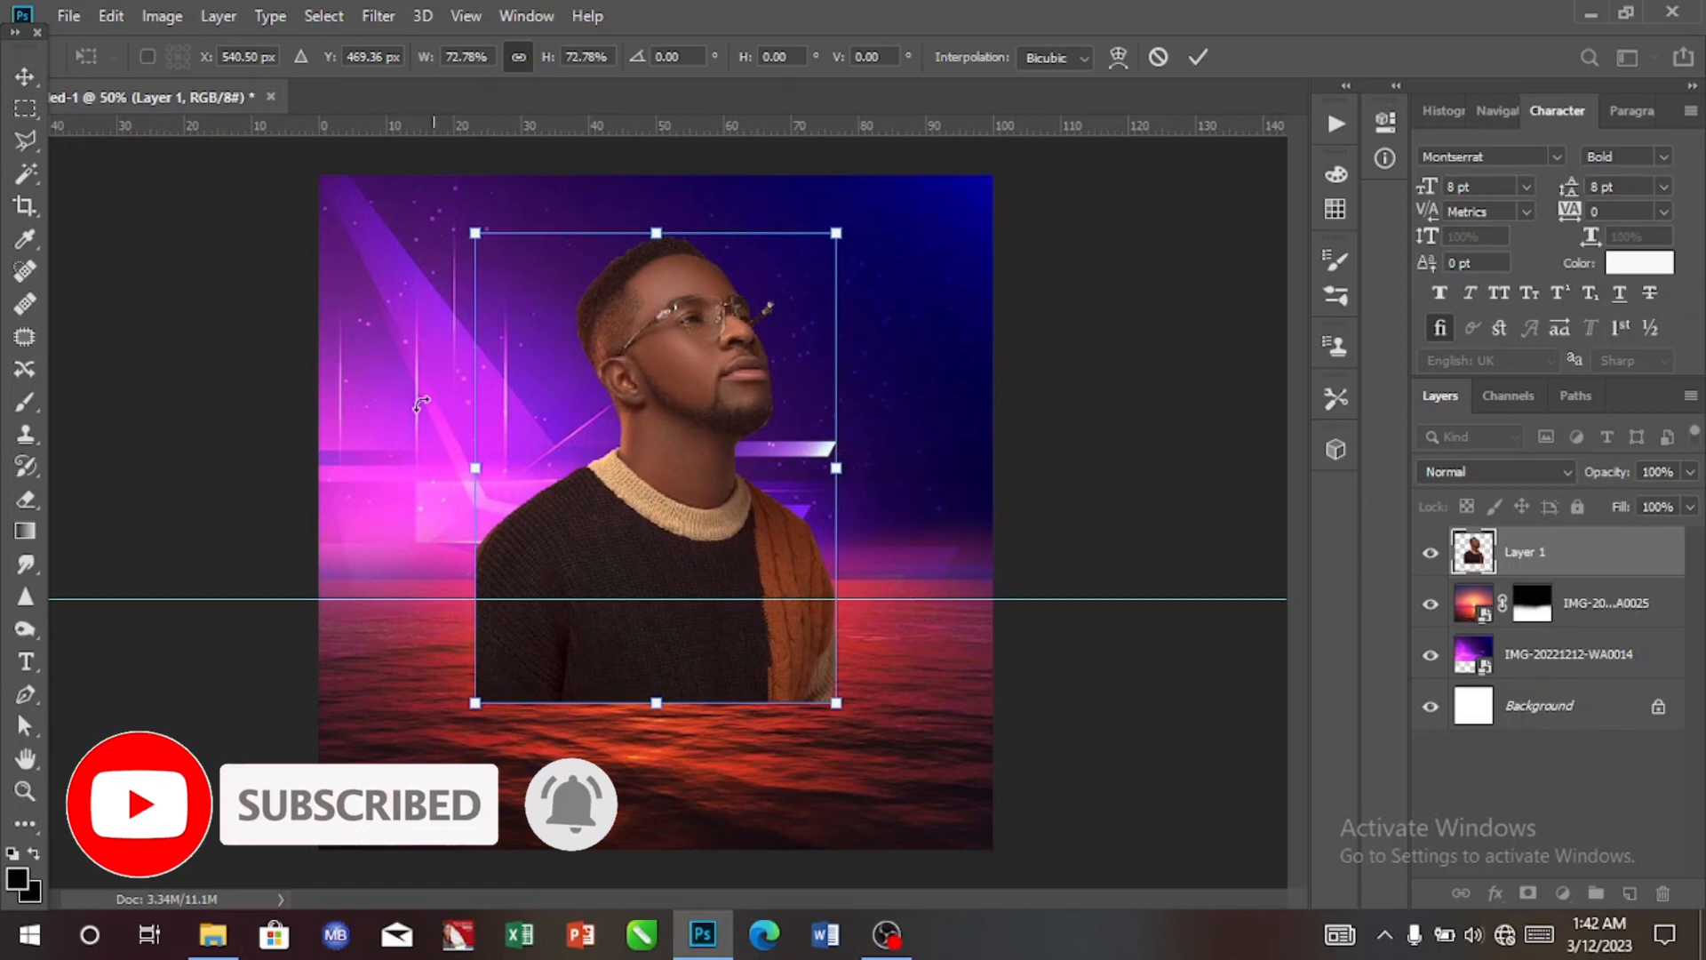
pyautogui.click(1198, 59)
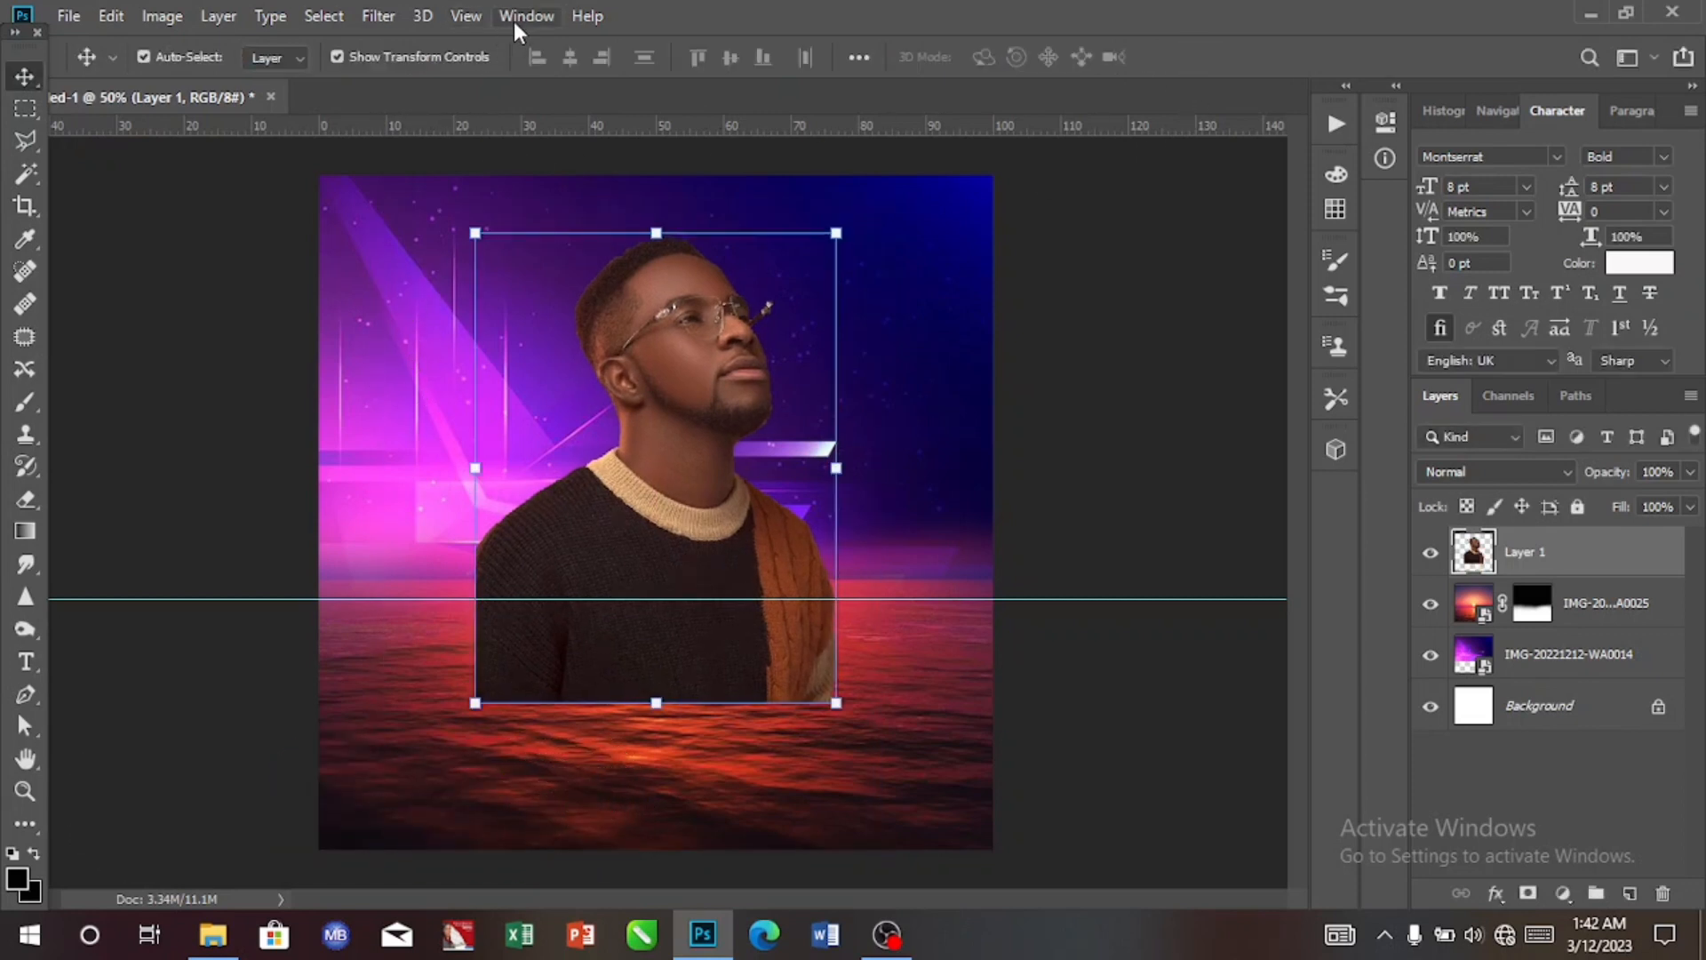
# Add a guide layout with 3% margins on all four sides and raise the man's cut-out to the upper margin guide.
pyautogui.click(466, 15)
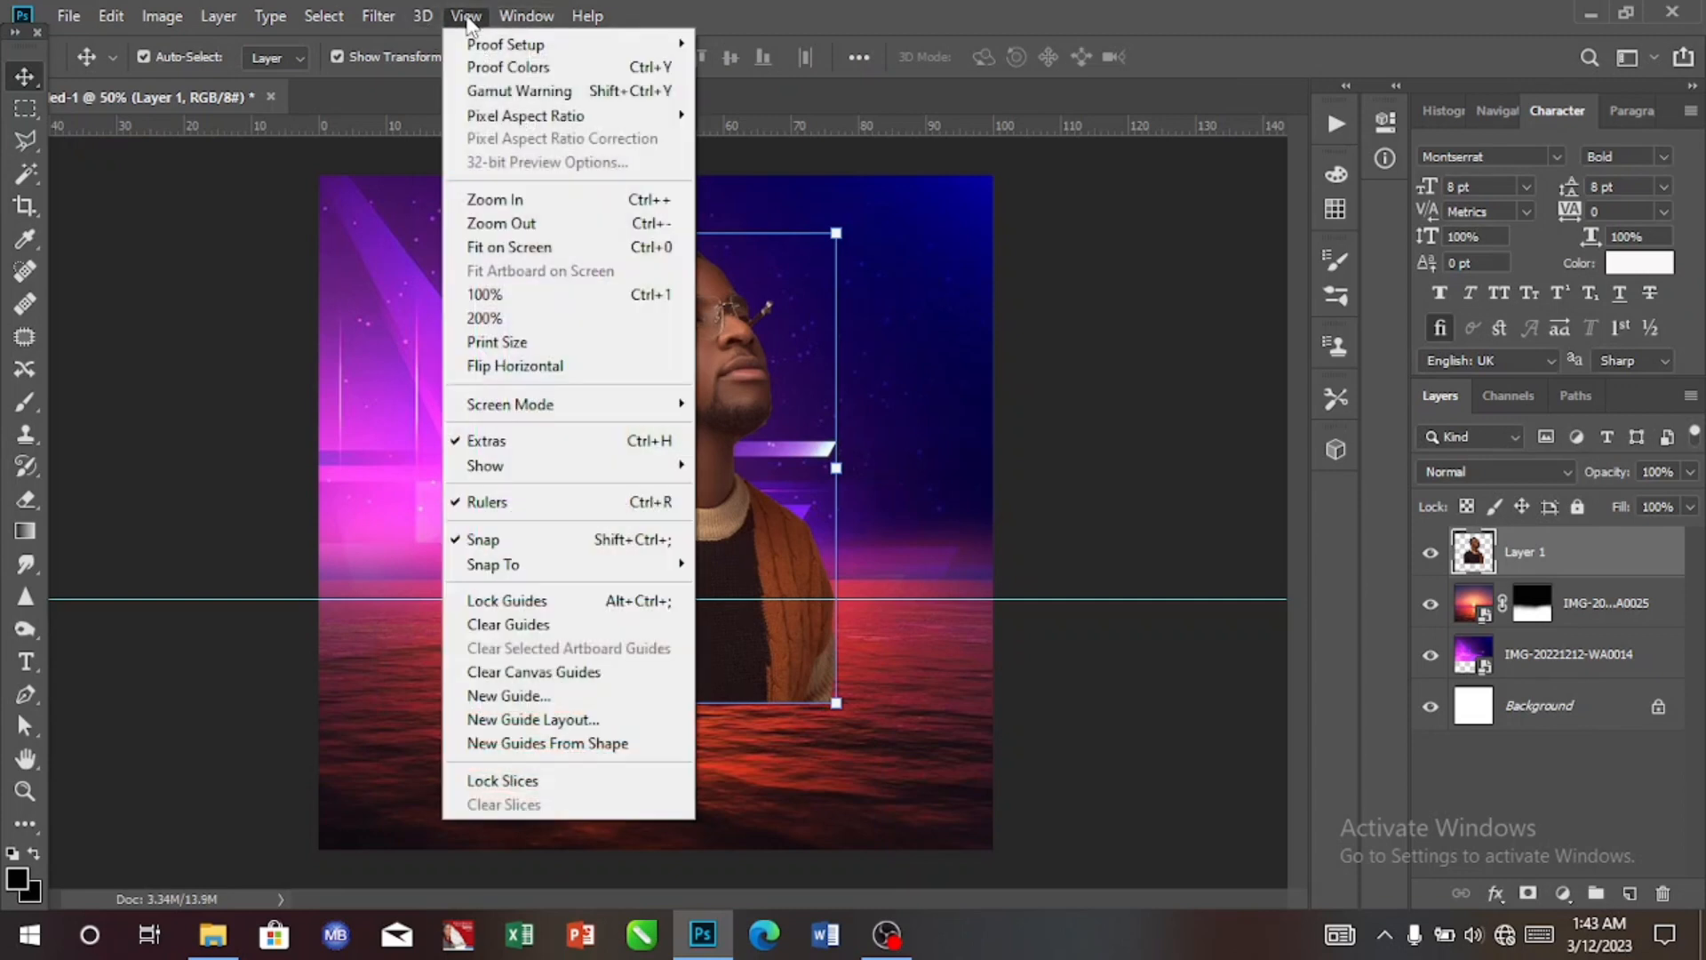
pyautogui.click(523, 722)
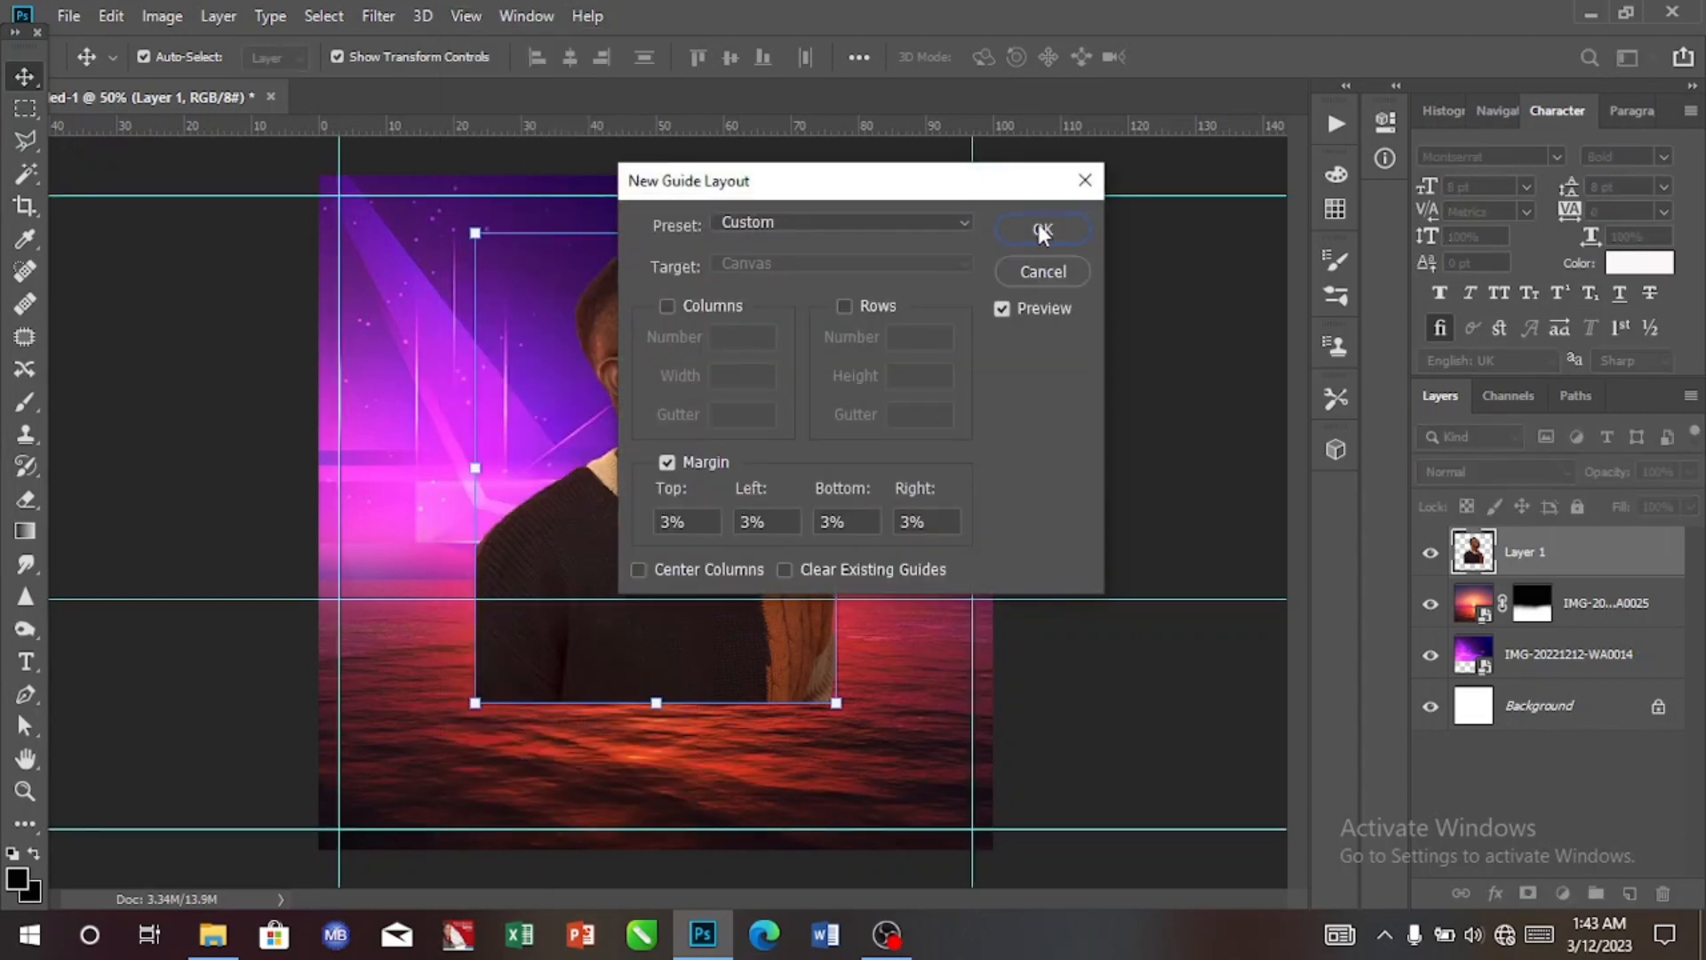
pyautogui.click(1040, 227)
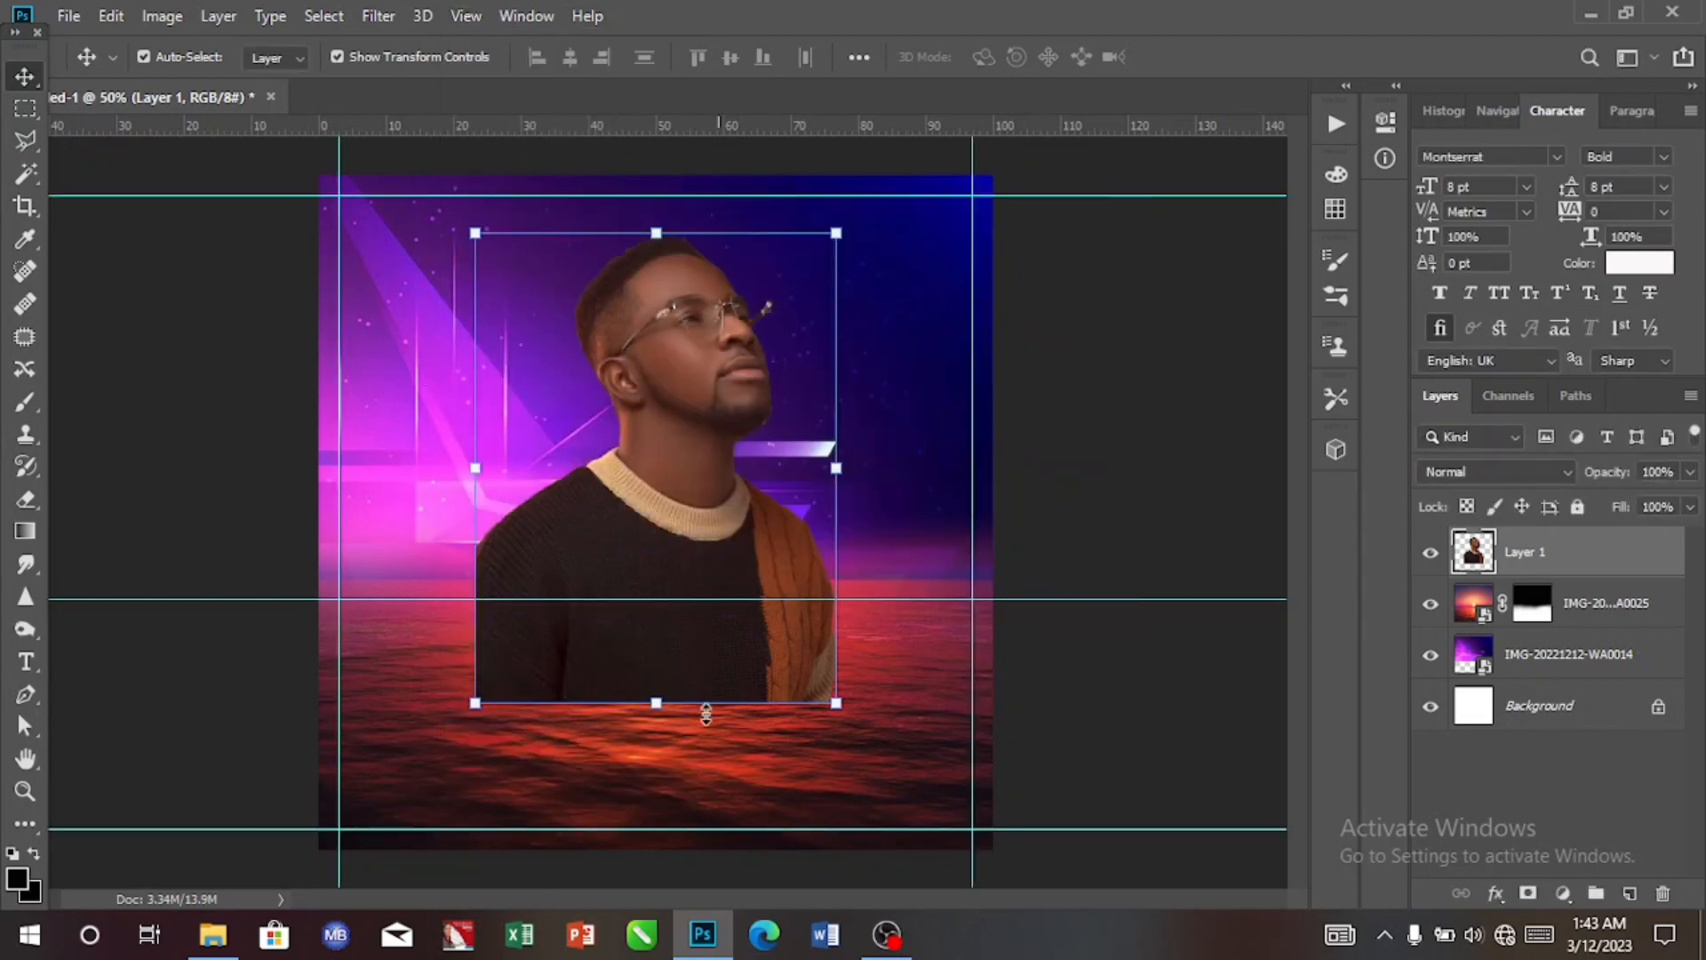
pyautogui.moveTo(663, 516); pyautogui.dragTo(660, 475)
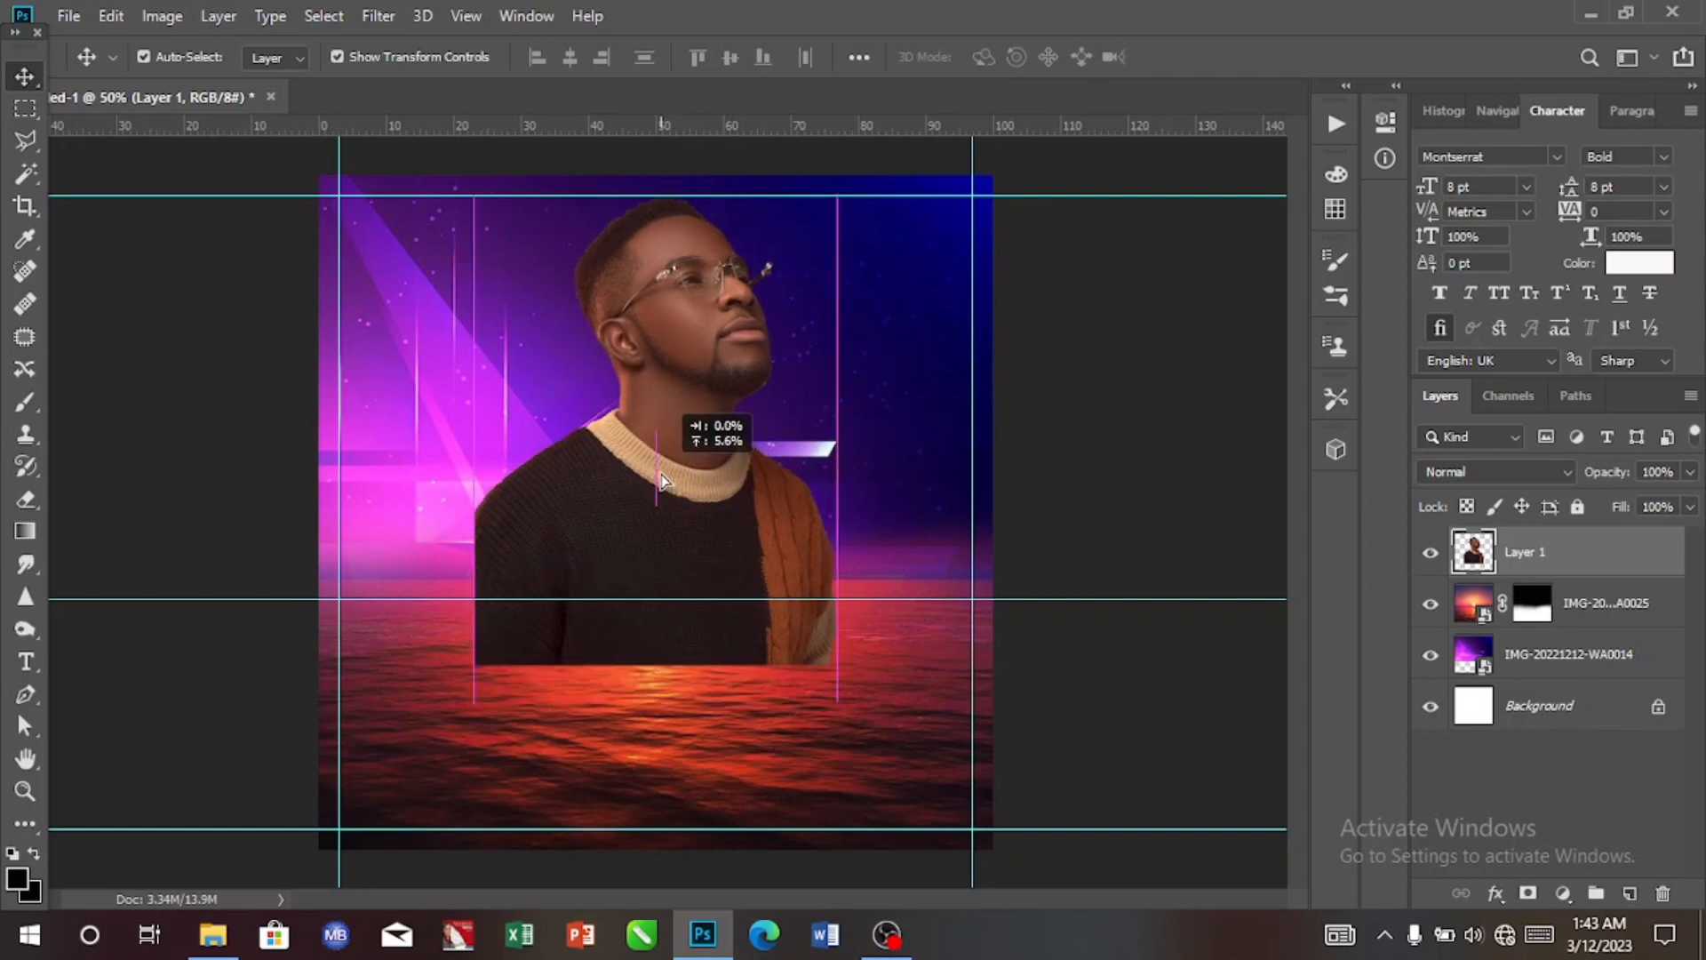
pyautogui.moveTo(661, 473); pyautogui.dragTo(662, 474)
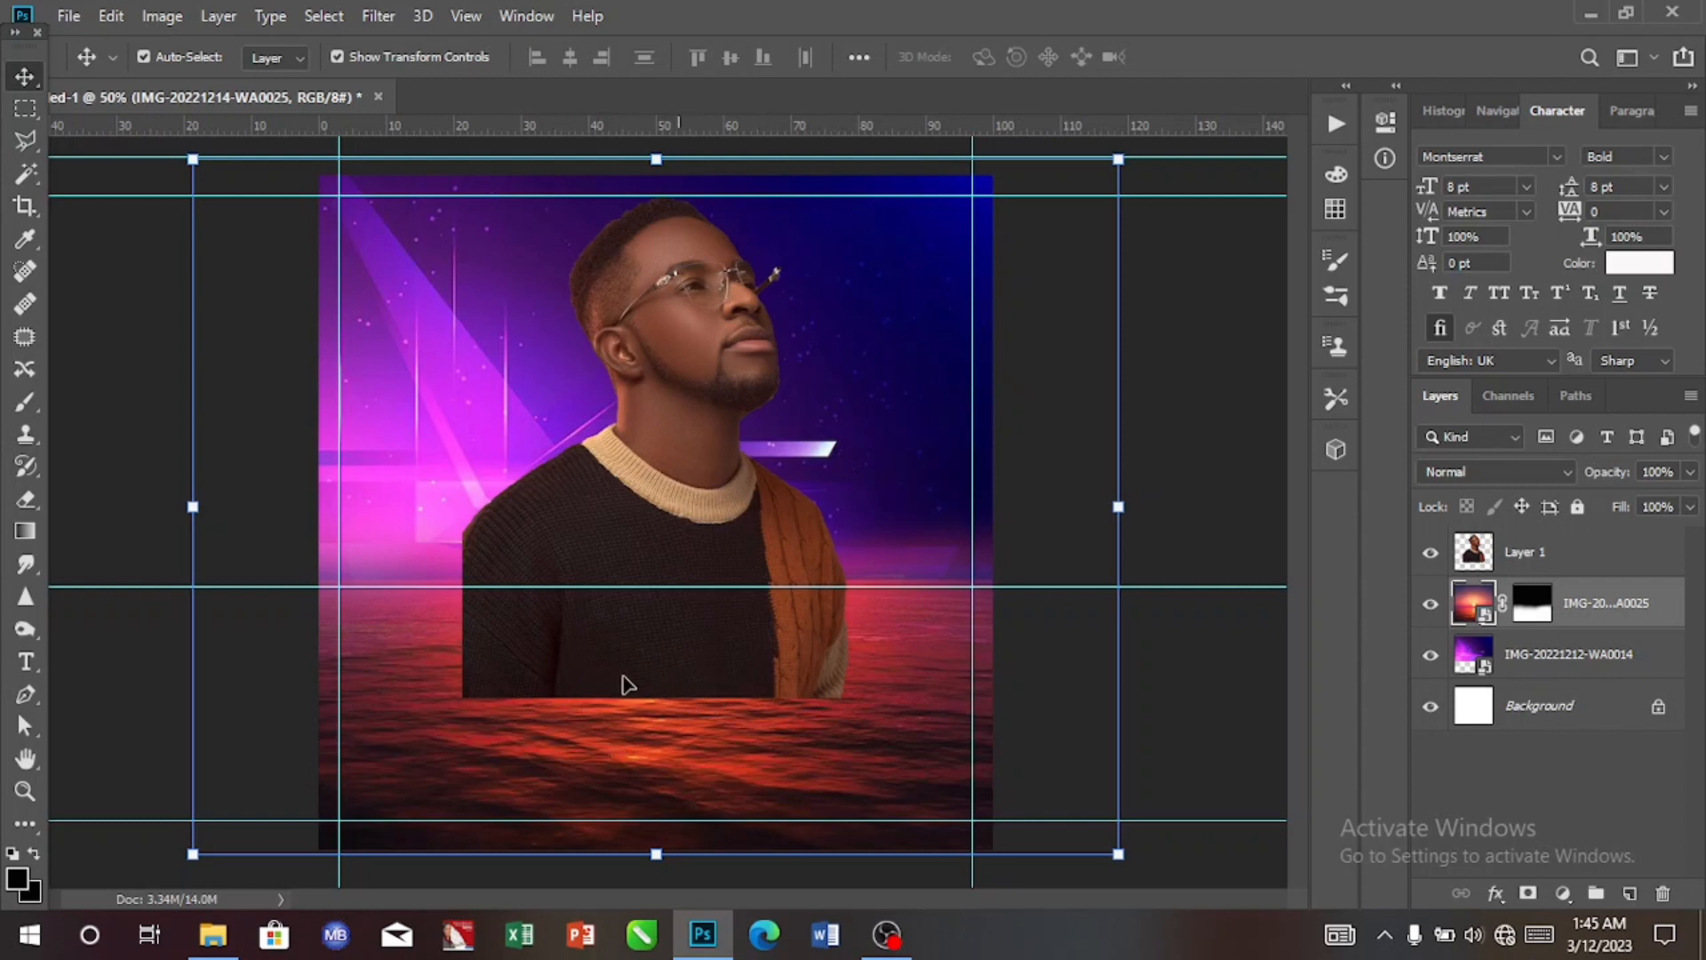
# Add a layer mask to the man's cut-out layer and set the soft brush's size to 338 px.
pyautogui.click(692, 662)
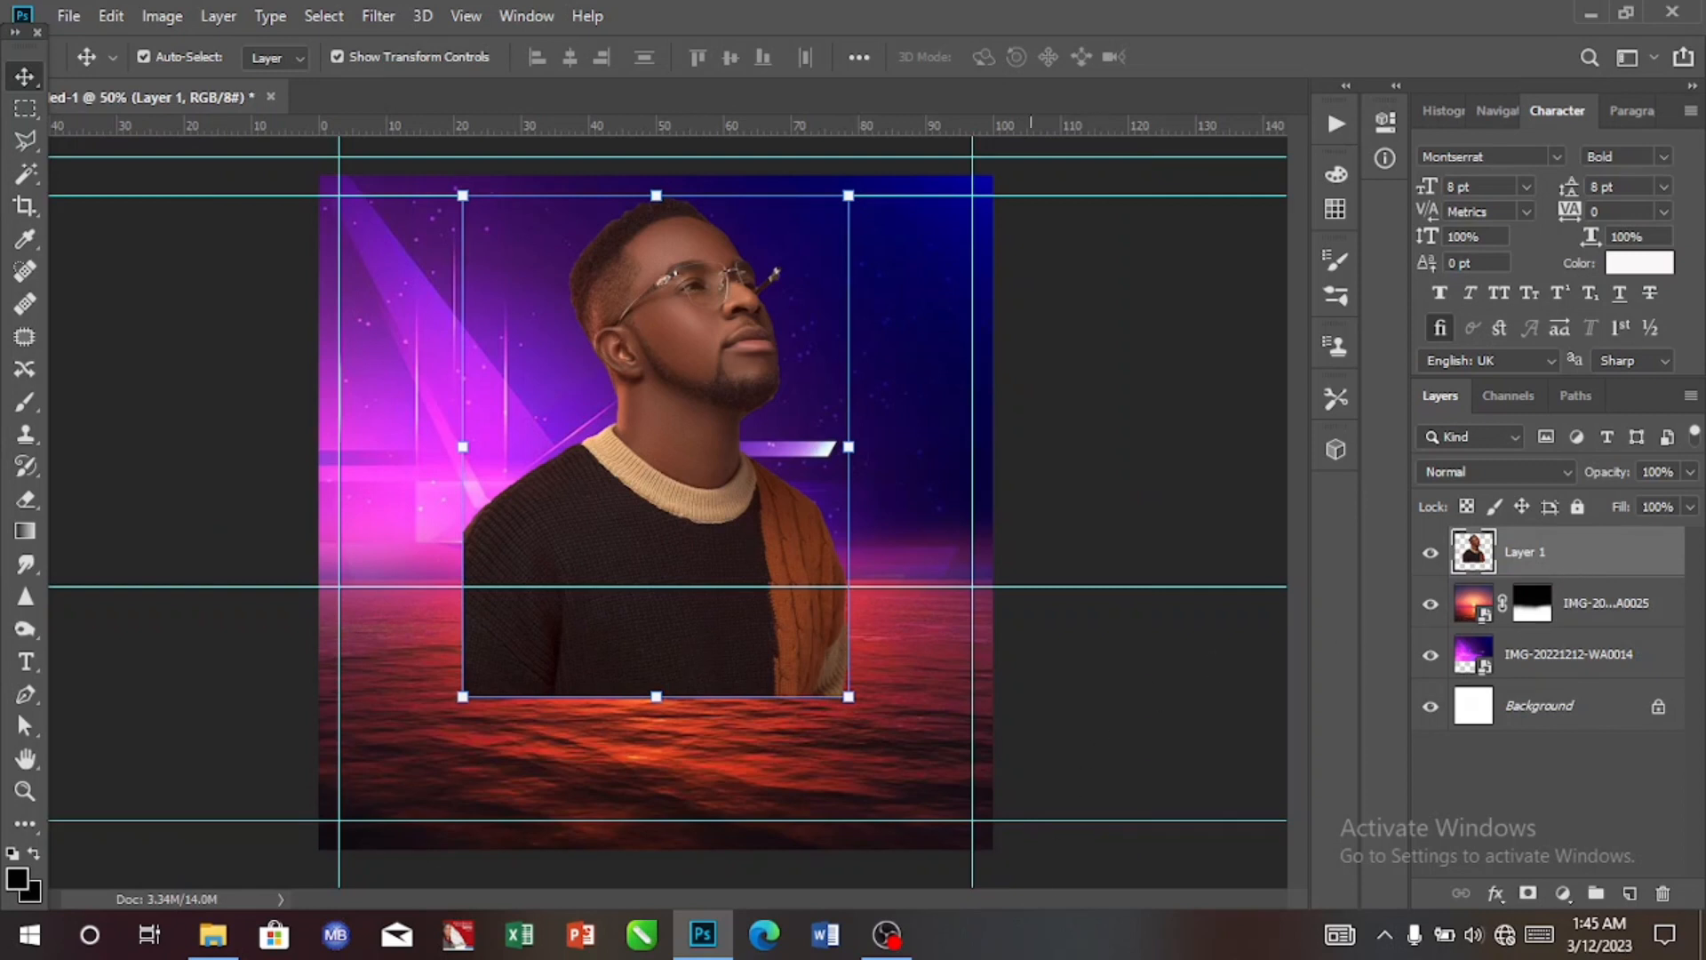
pyautogui.click(1527, 894)
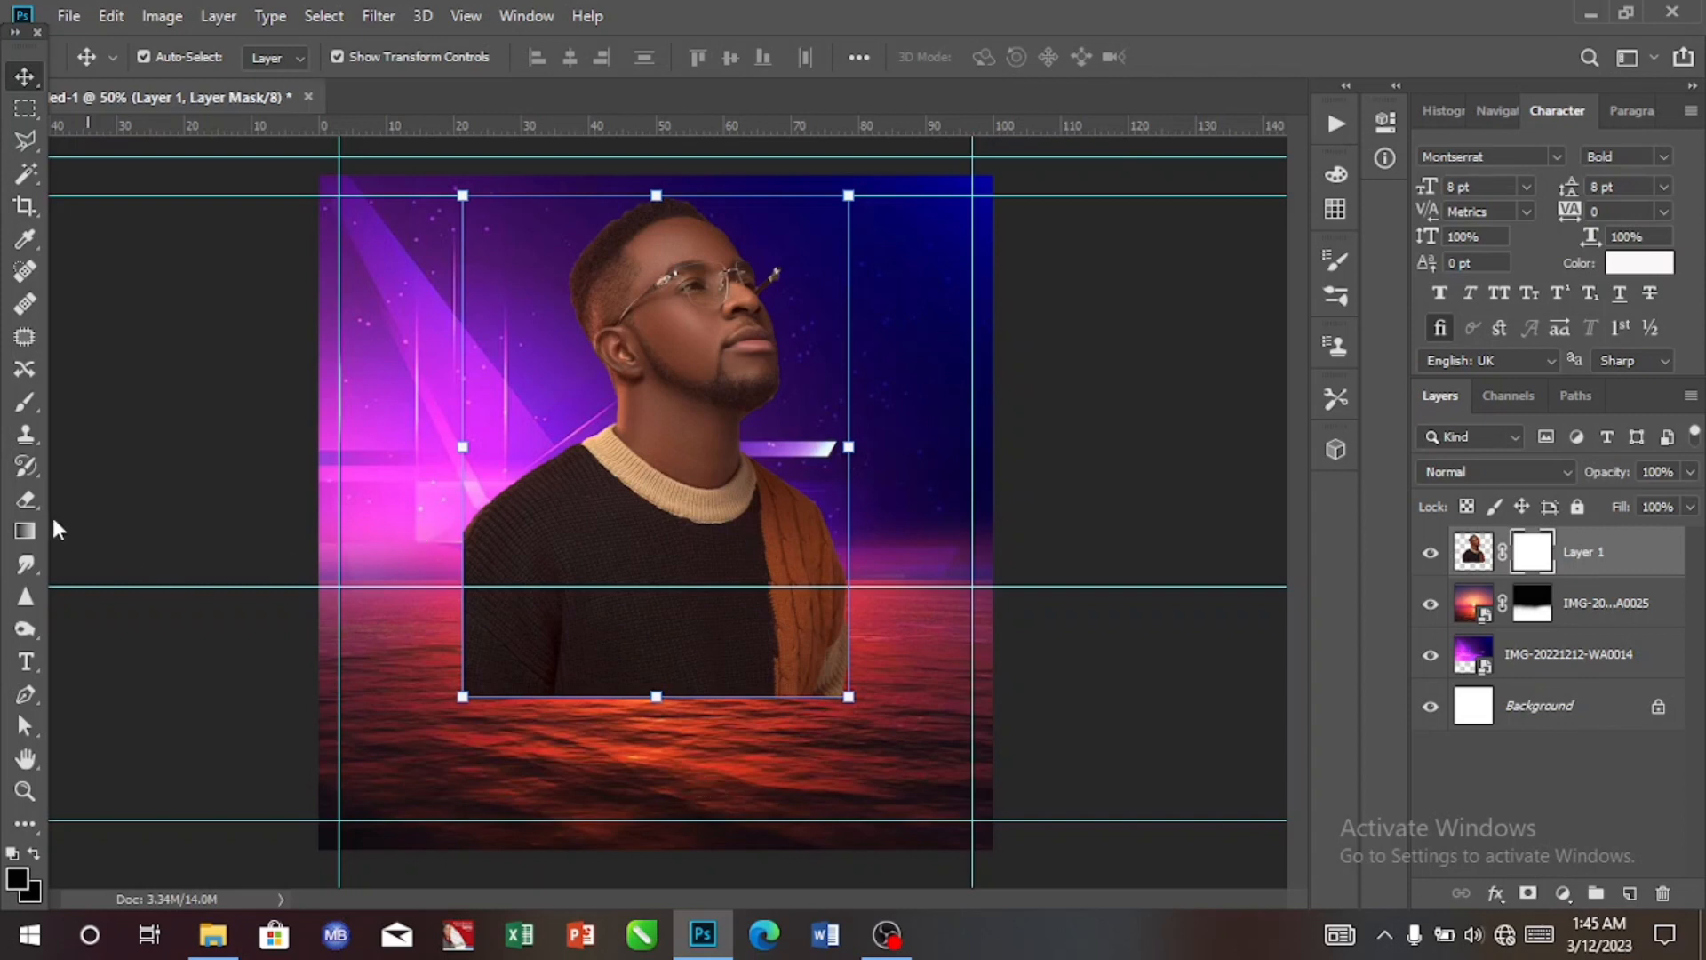
pyautogui.click(27, 406)
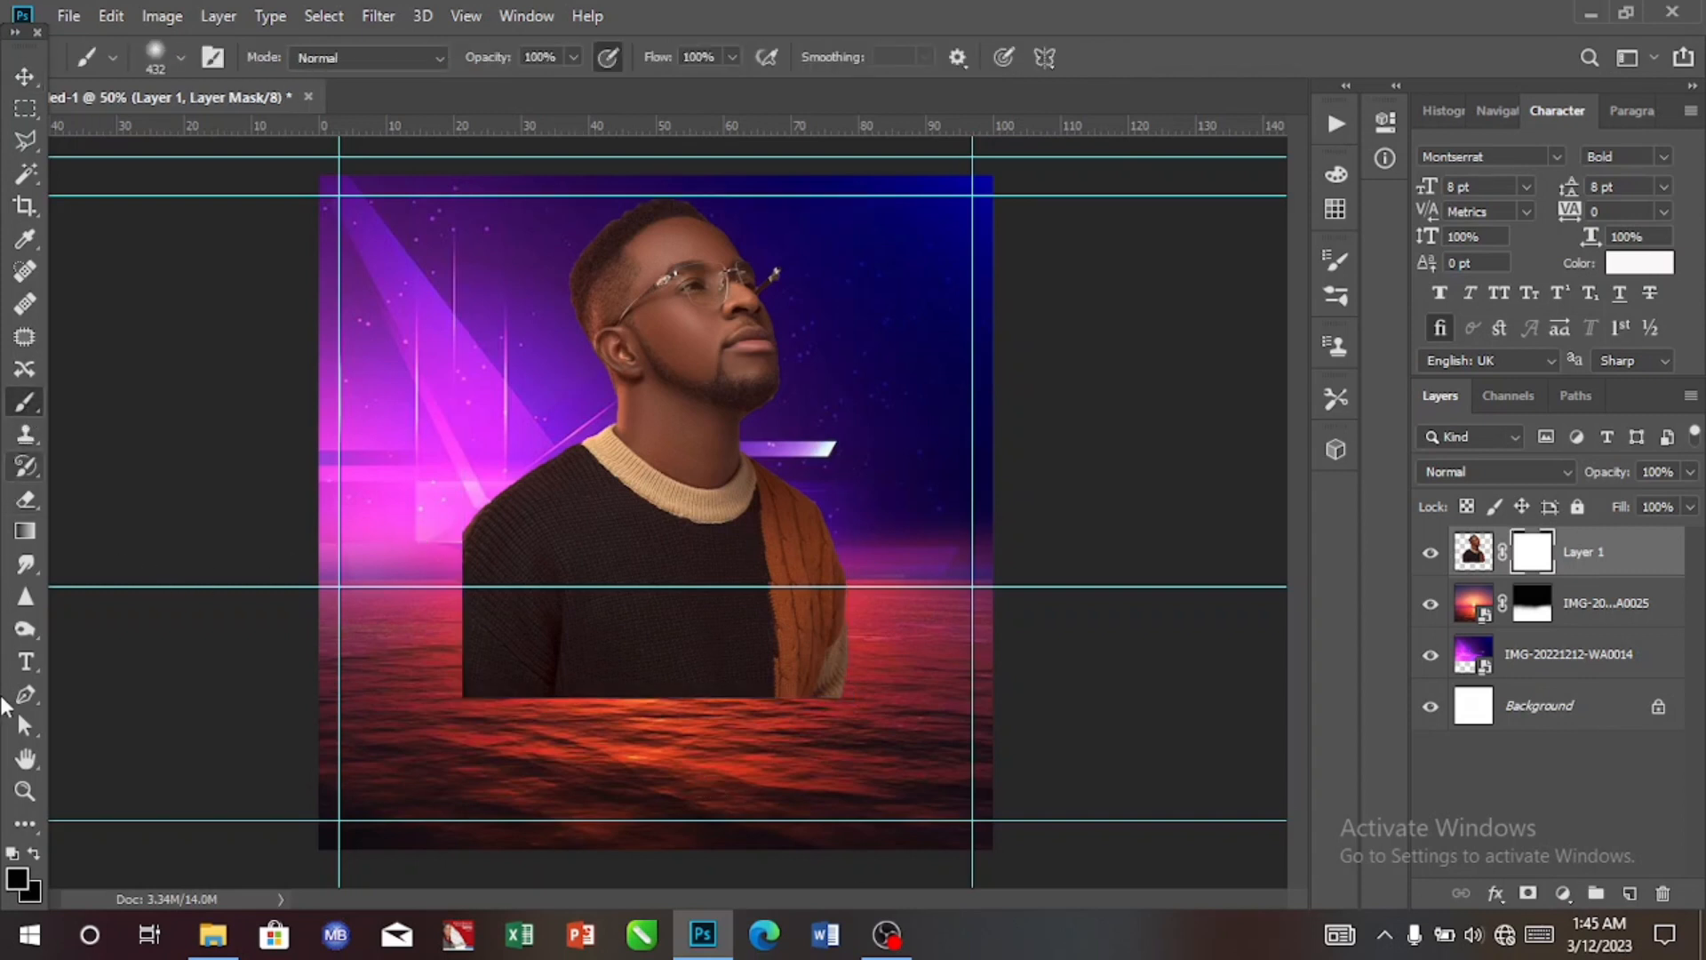
pyautogui.click(182, 57)
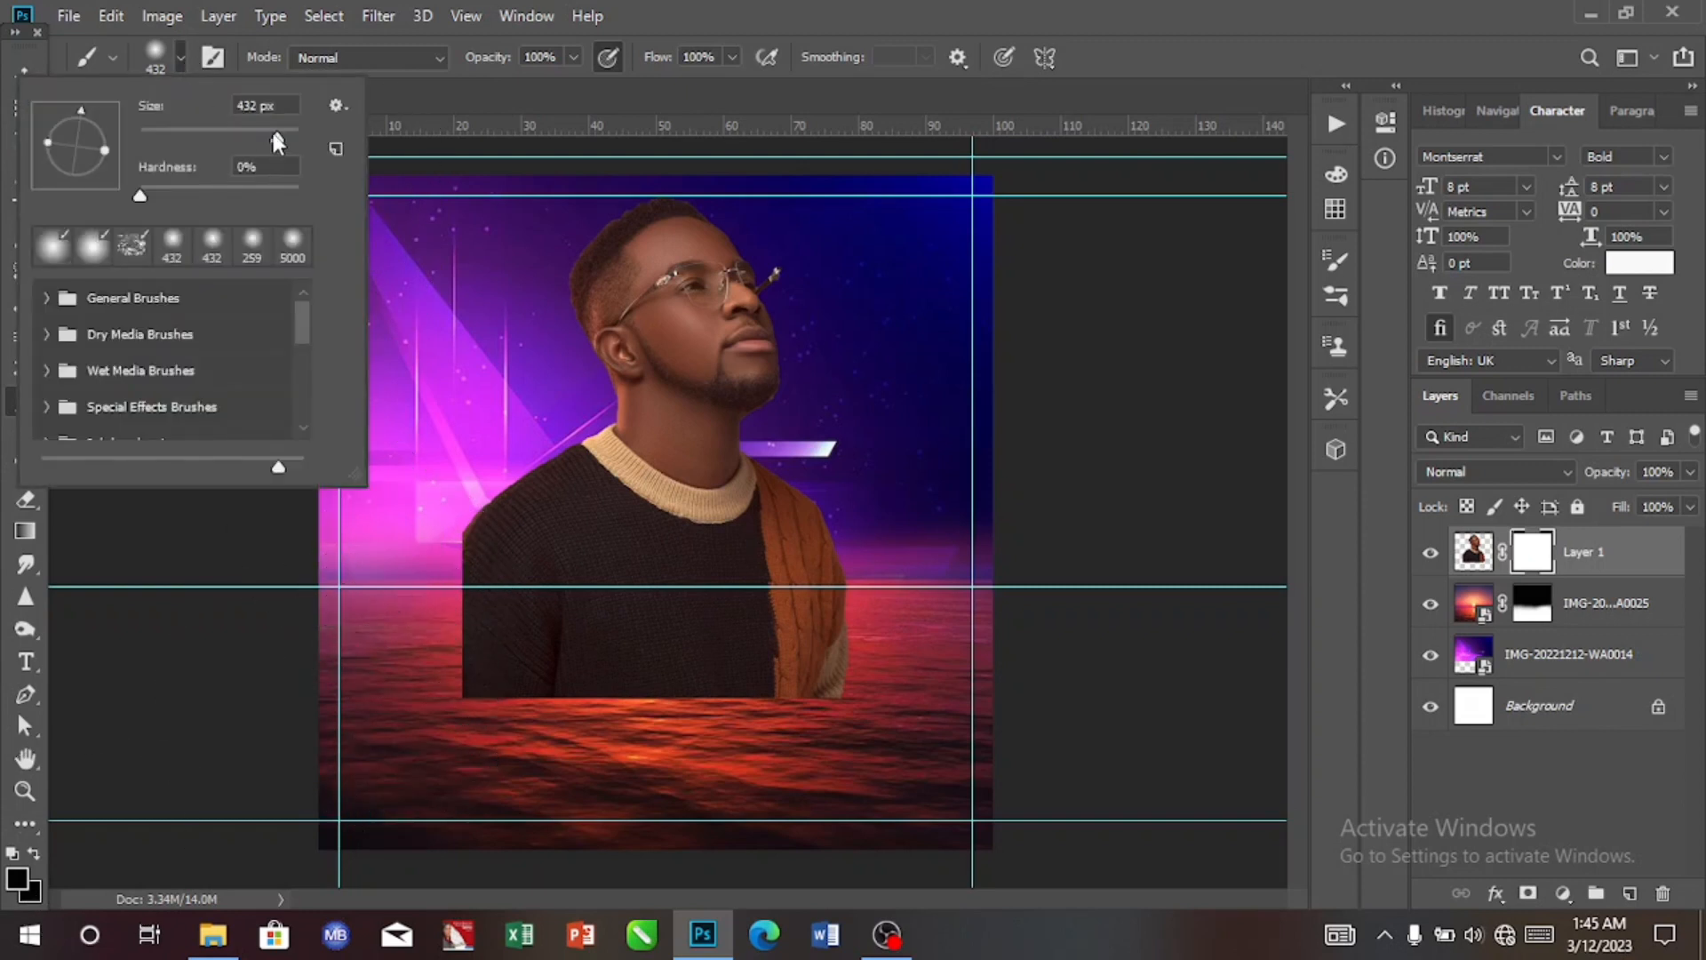
pyautogui.click(269, 129)
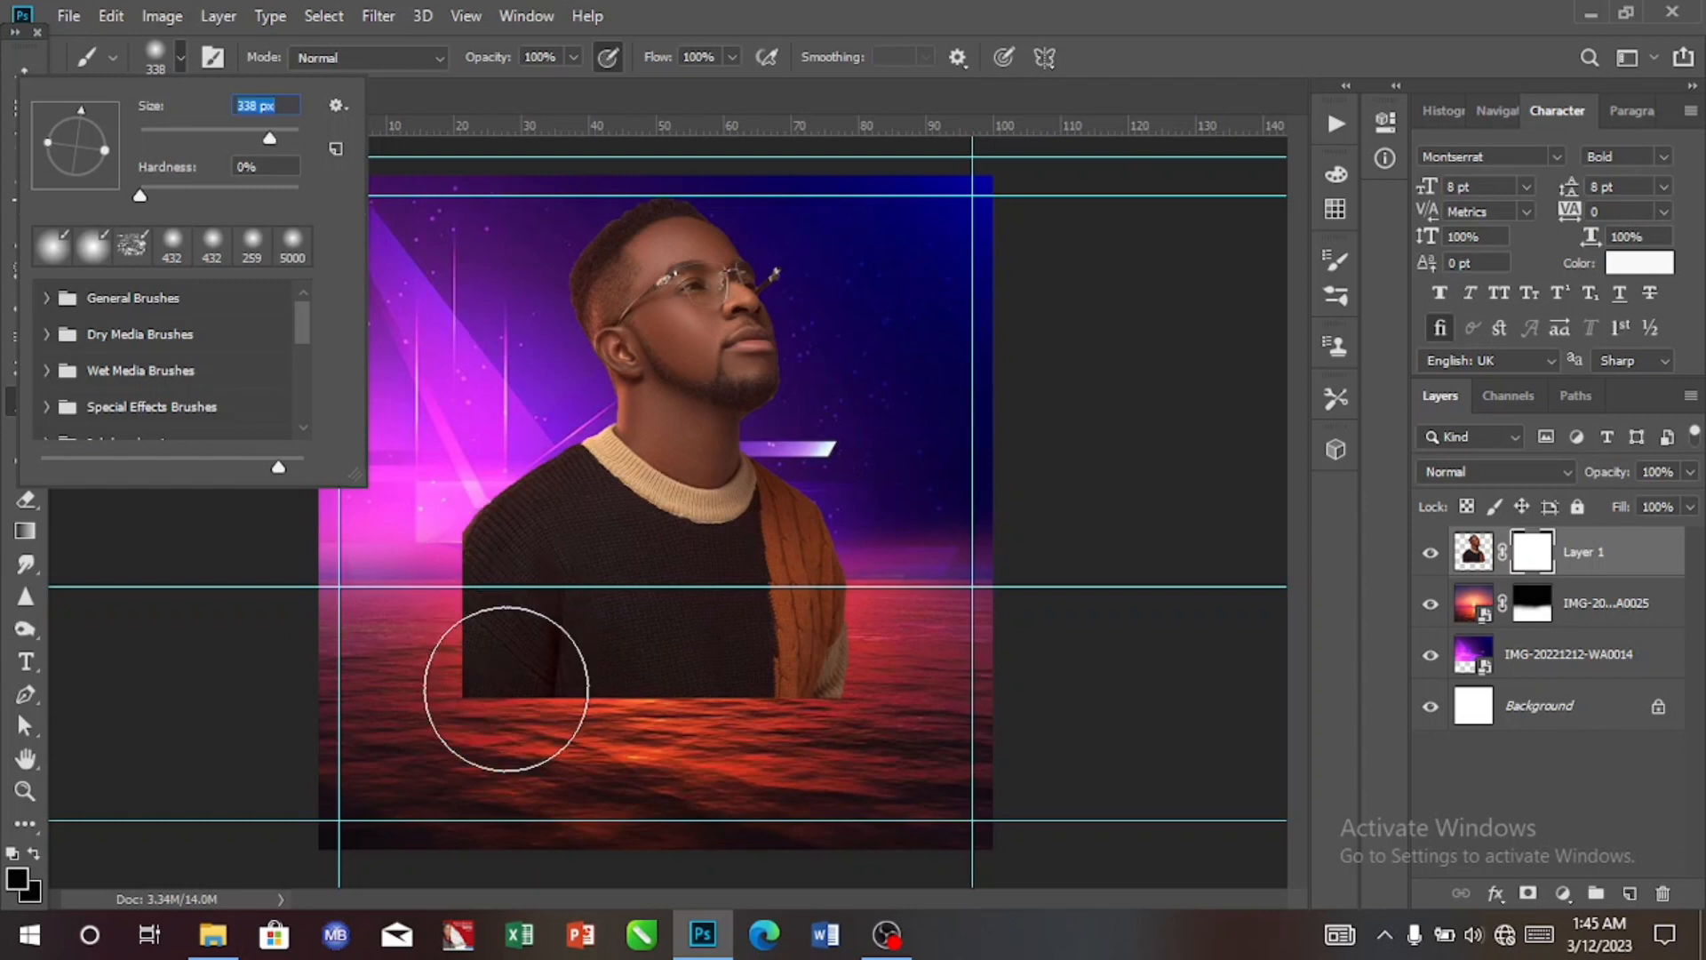
pyautogui.click(181, 55)
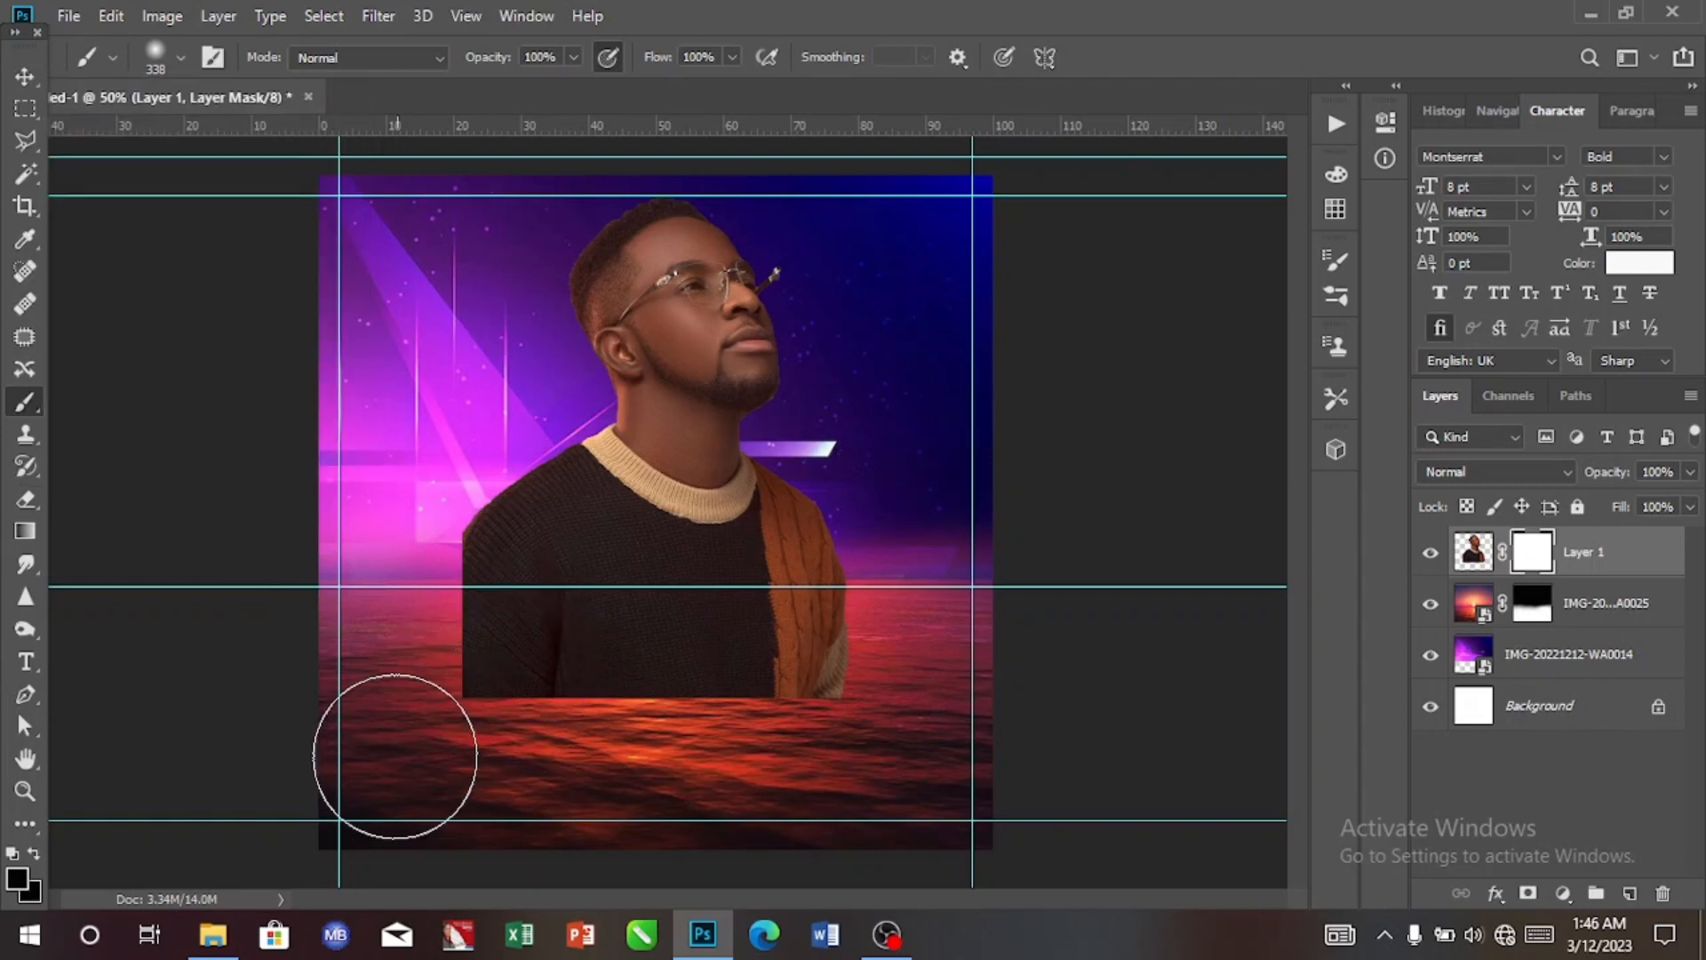
# Paint black on the cut-out's mask across the lower sweater to fade the man into the sea at the horizon.
pyautogui.moveTo(488, 762)
pyautogui.mouseDown()
pyautogui.moveTo(545, 788)
pyautogui.moveTo(656, 798)
pyautogui.moveTo(817, 795)
pyautogui.moveTo(840, 756)
pyautogui.moveTo(838, 740)
pyautogui.moveTo(765, 727)
pyautogui.moveTo(808, 736)
pyautogui.moveTo(769, 760)
pyautogui.moveTo(590, 737)
pyautogui.mouseUp()
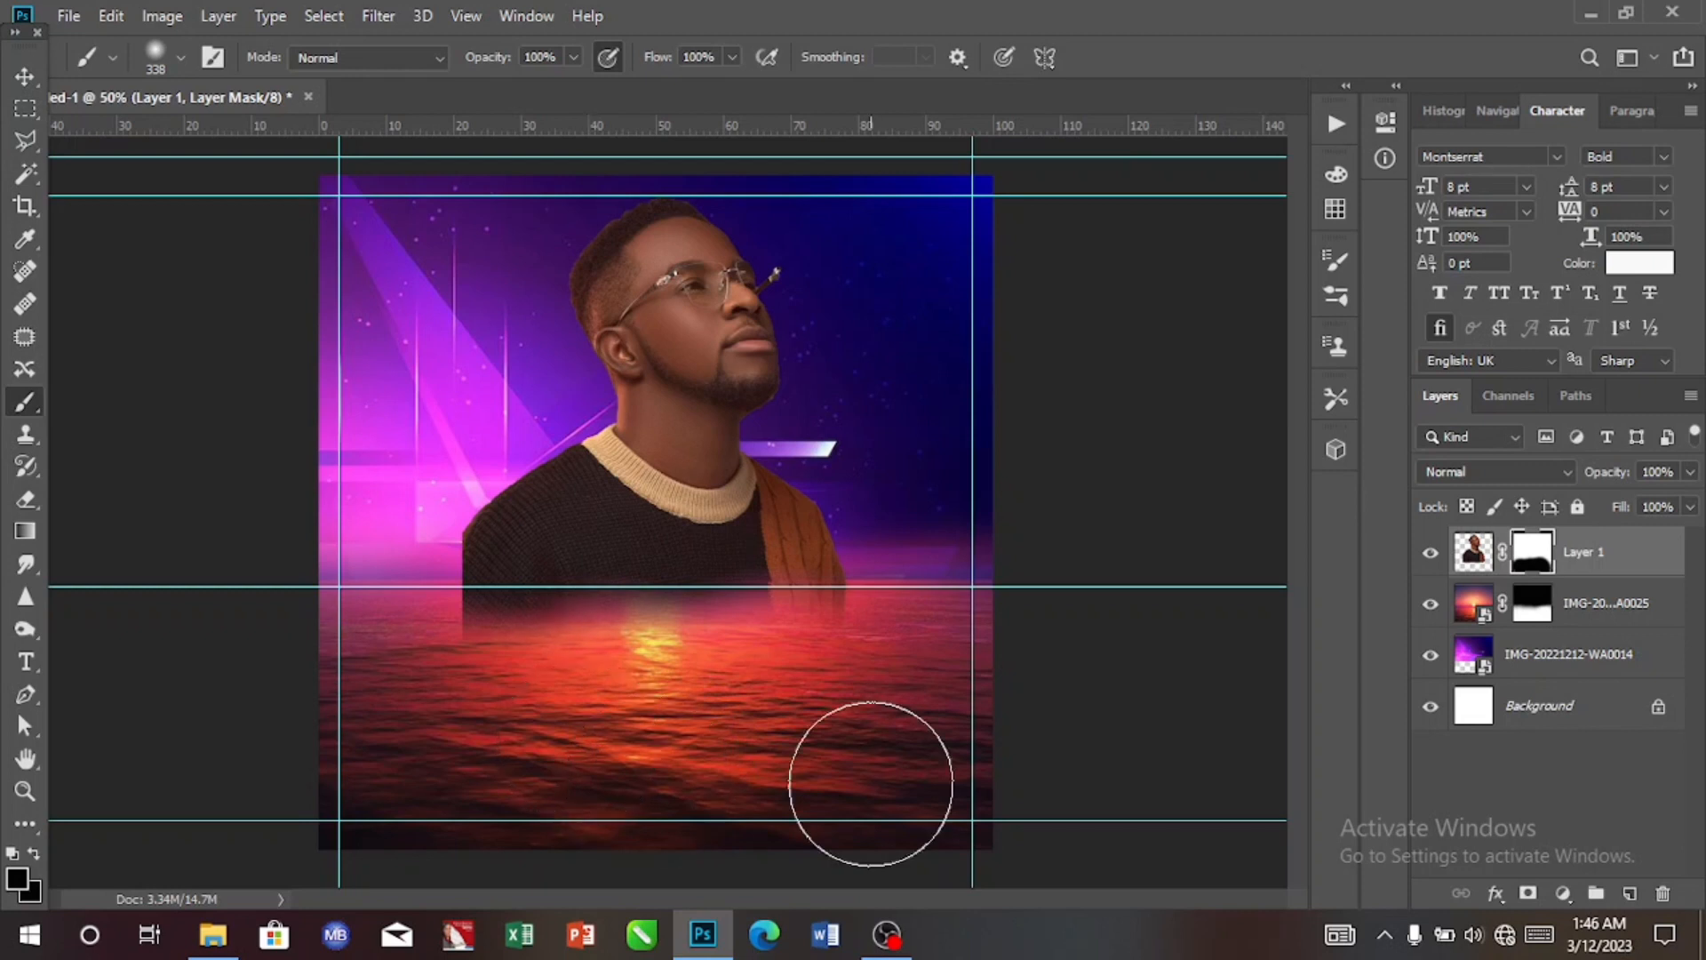
pyautogui.moveTo(502, 662)
pyautogui.mouseDown()
pyautogui.moveTo(575, 660)
pyautogui.moveTo(537, 684)
pyautogui.moveTo(564, 700)
pyautogui.moveTo(530, 711)
pyautogui.mouseUp()
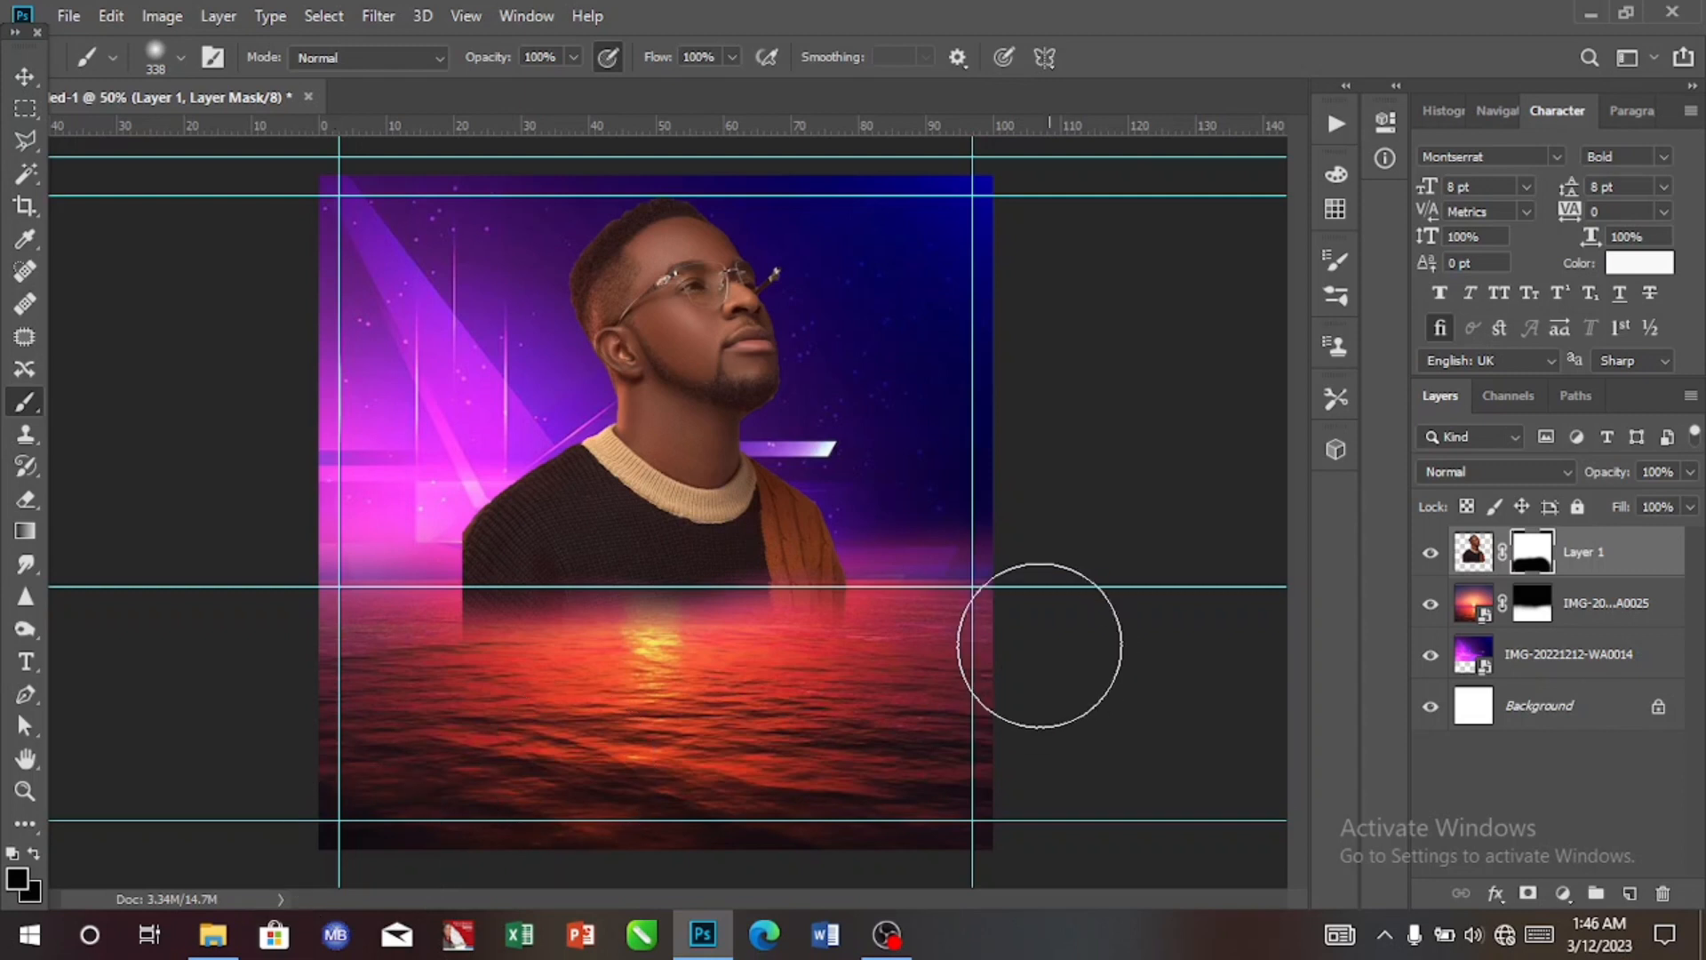
pyautogui.click(24, 77)
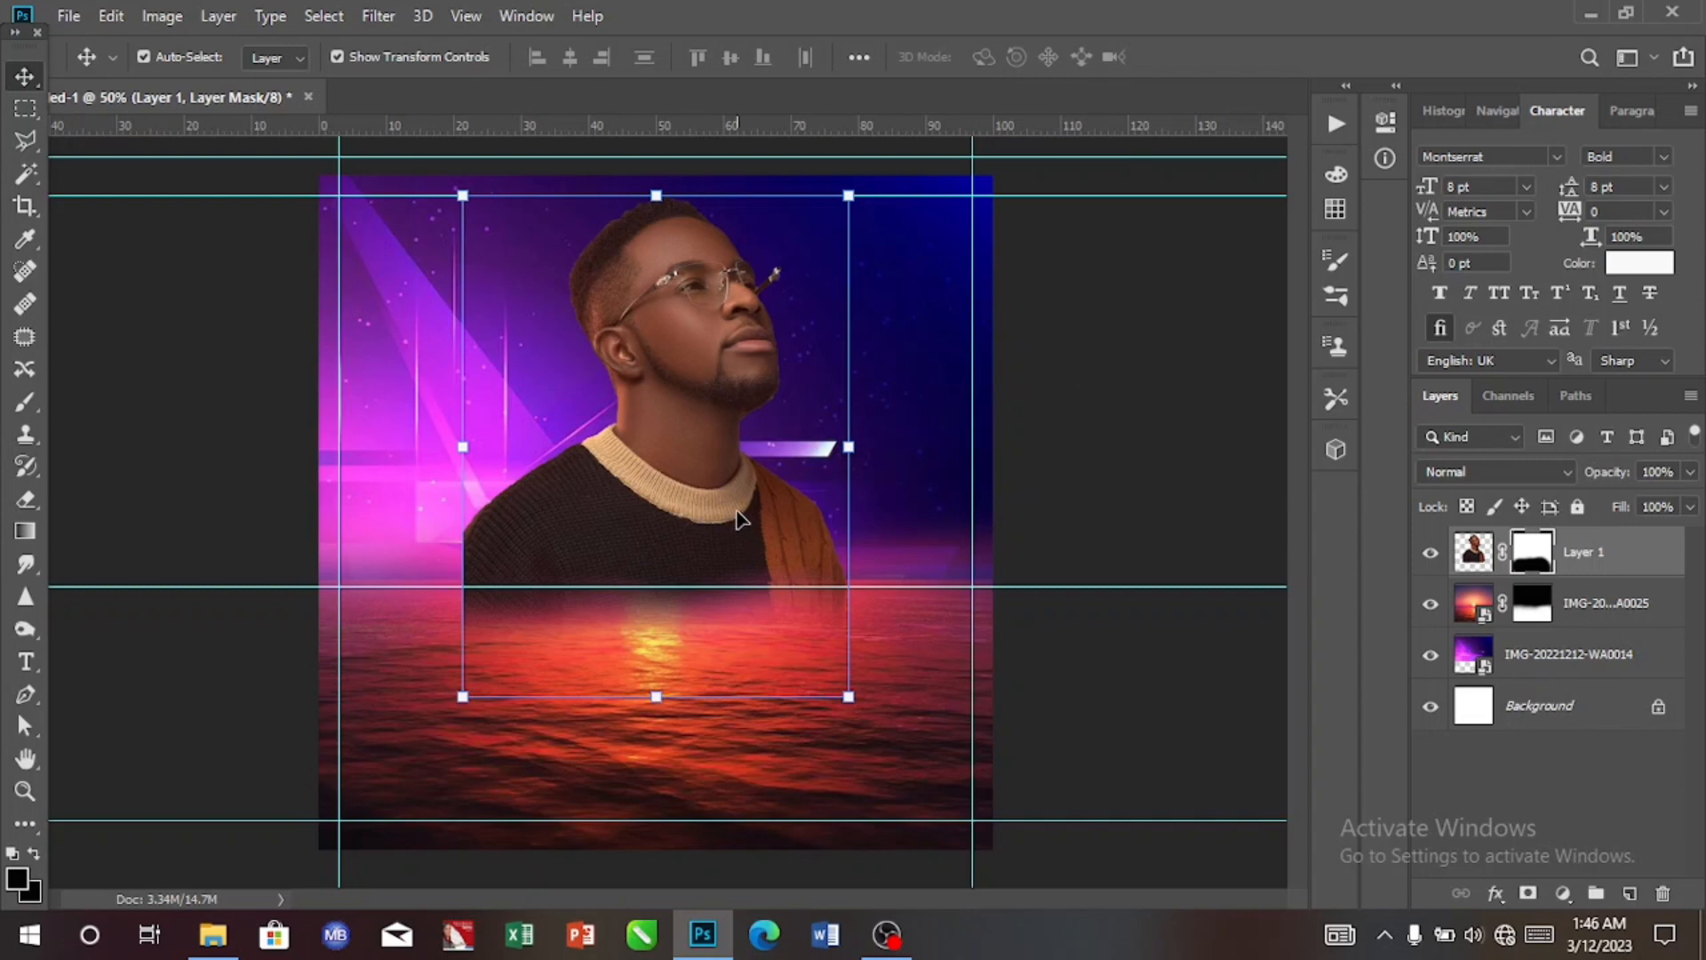
# Place the crowd image IMG-20221212-WA0001 directly above the purple background layer and align it with the canvas's upper edge.
pyautogui.click(927, 446)
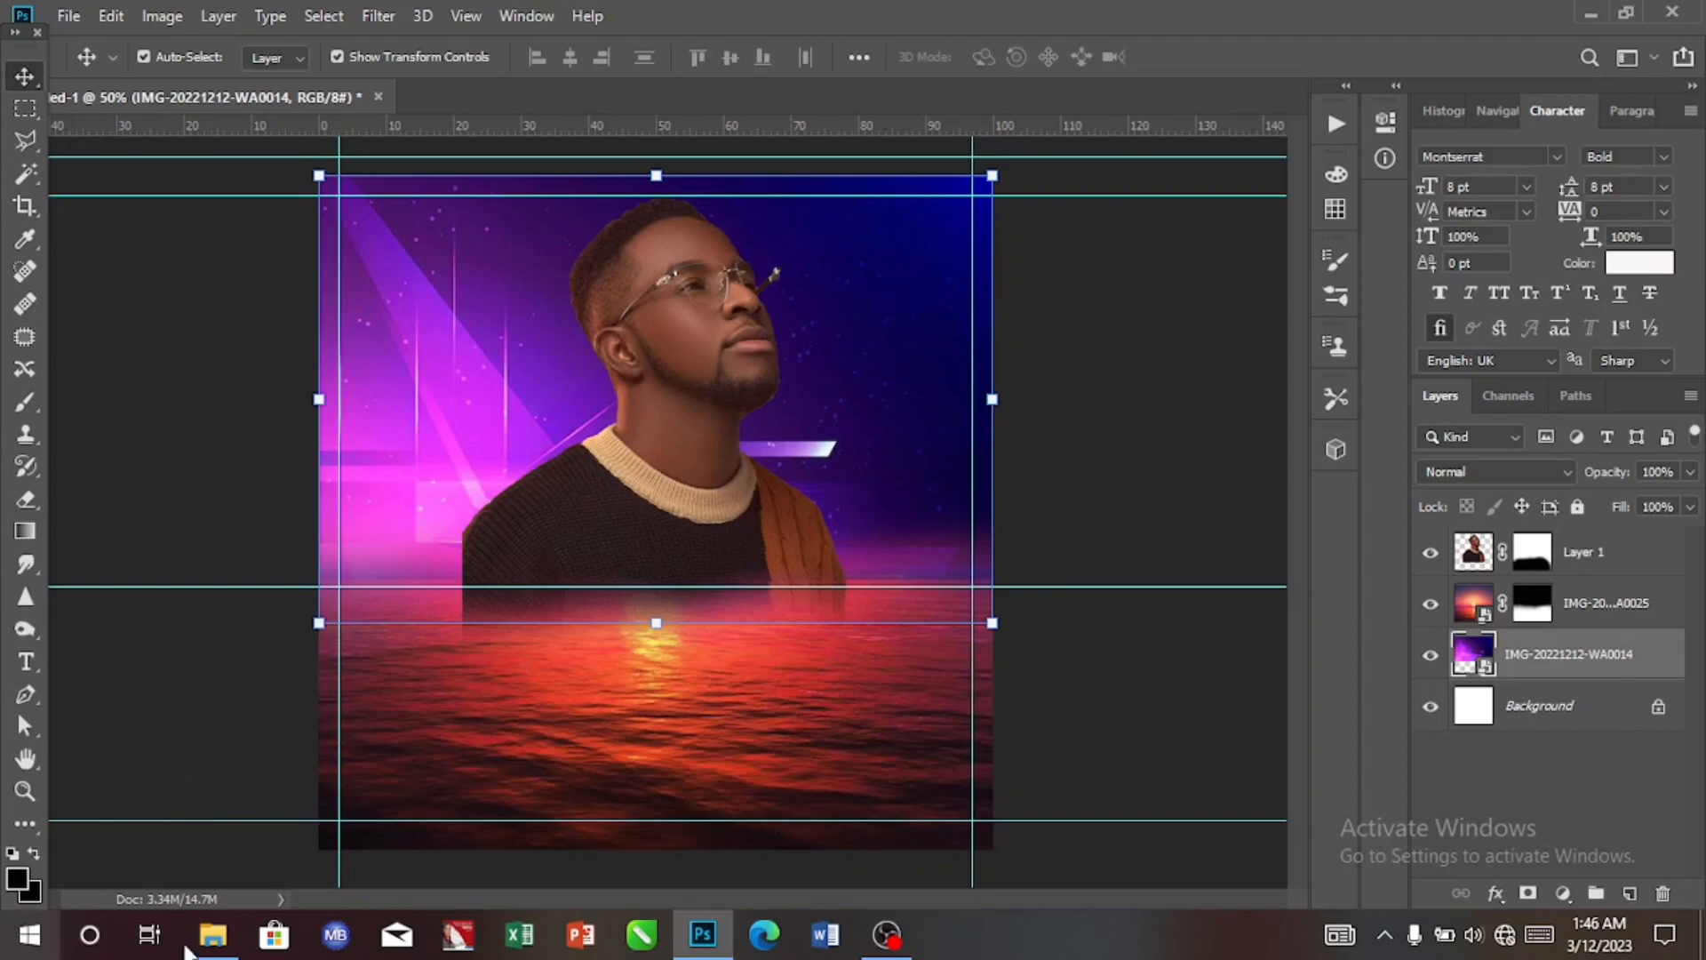
pyautogui.click(213, 935)
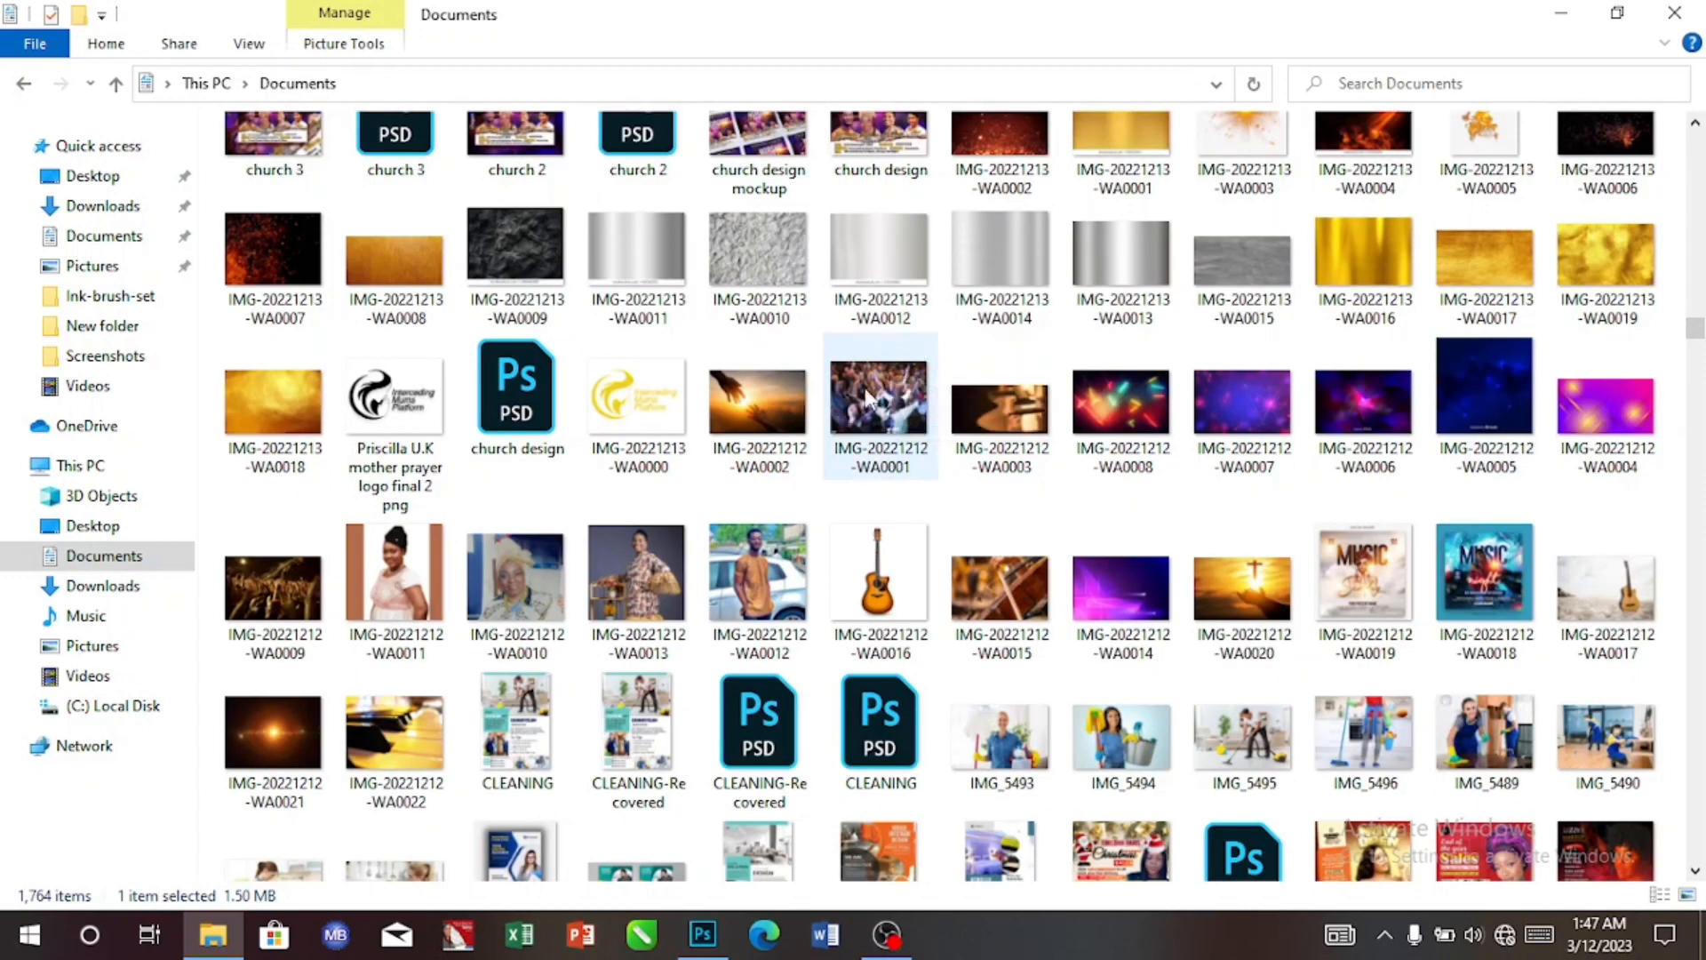
pyautogui.moveTo(880, 419); pyautogui.dragTo(712, 773)
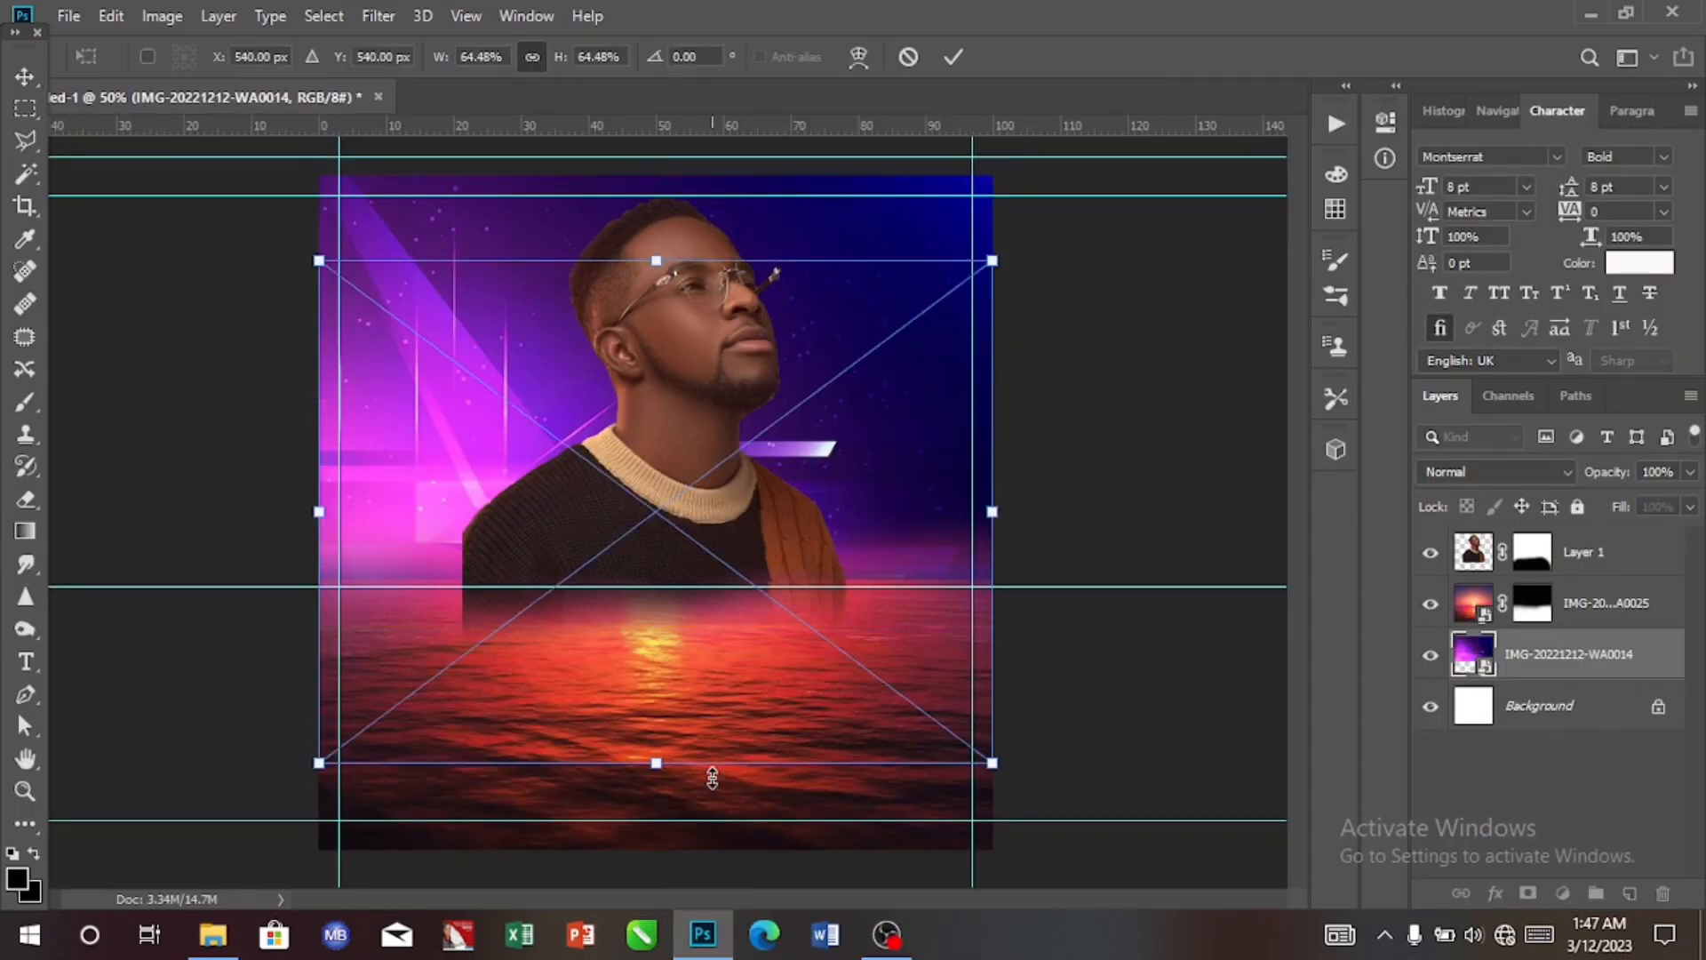
pyautogui.moveTo(838, 451); pyautogui.dragTo(835, 367)
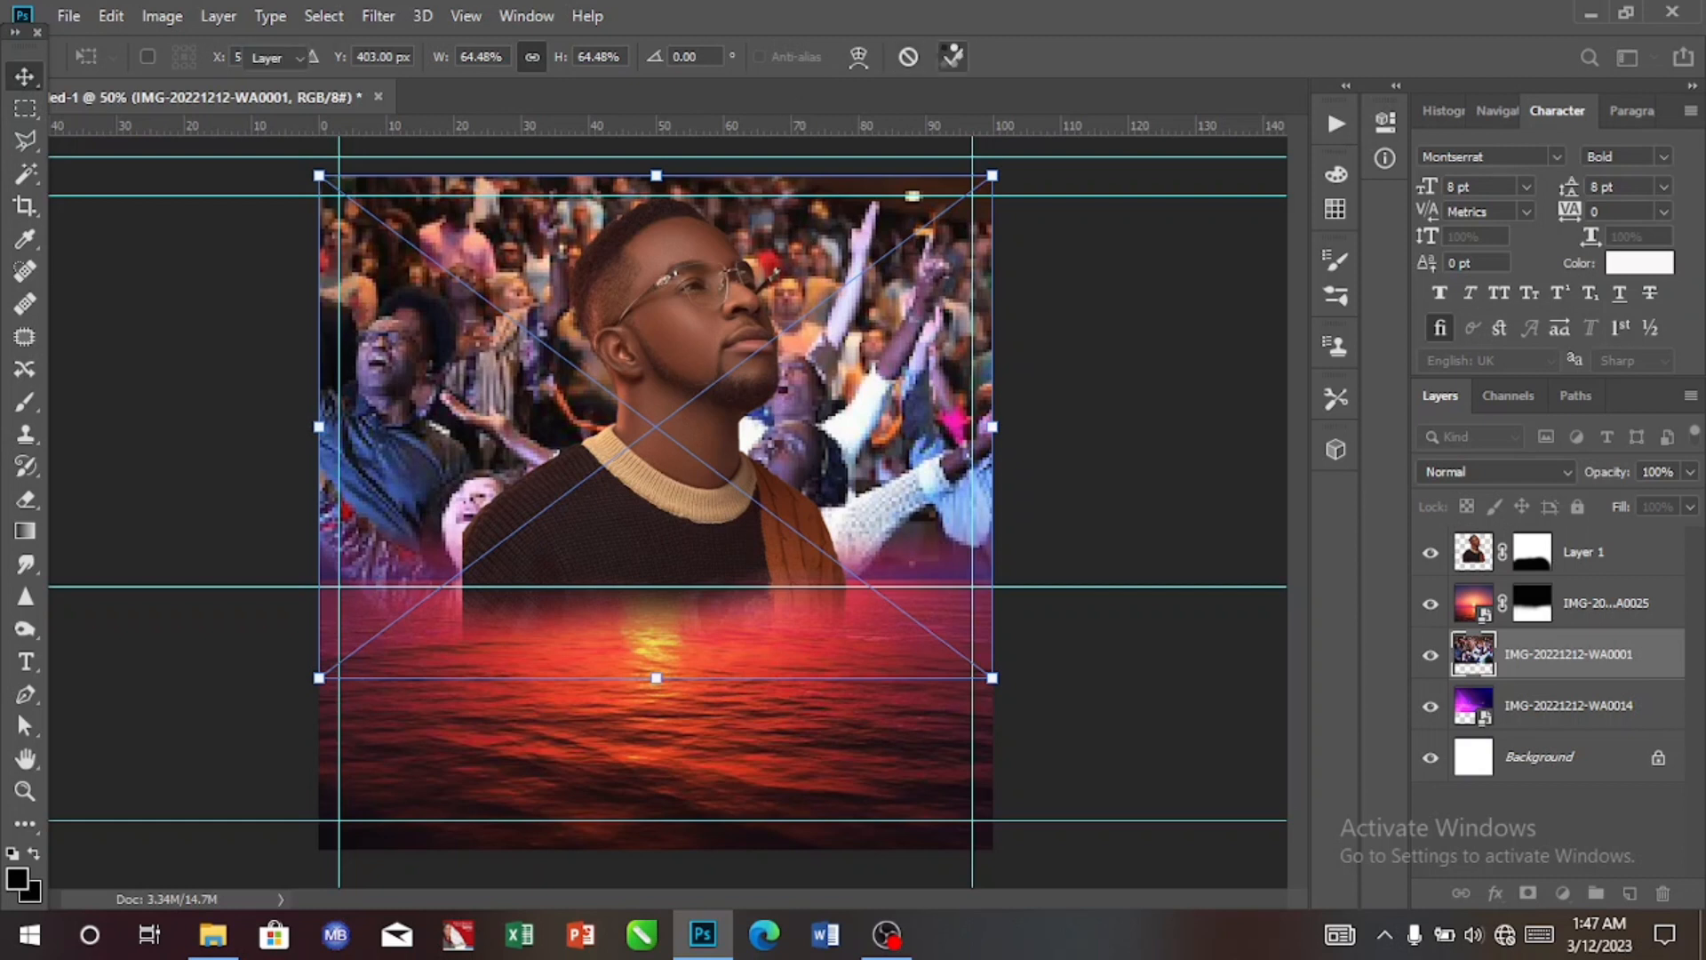
pyautogui.click(949, 57)
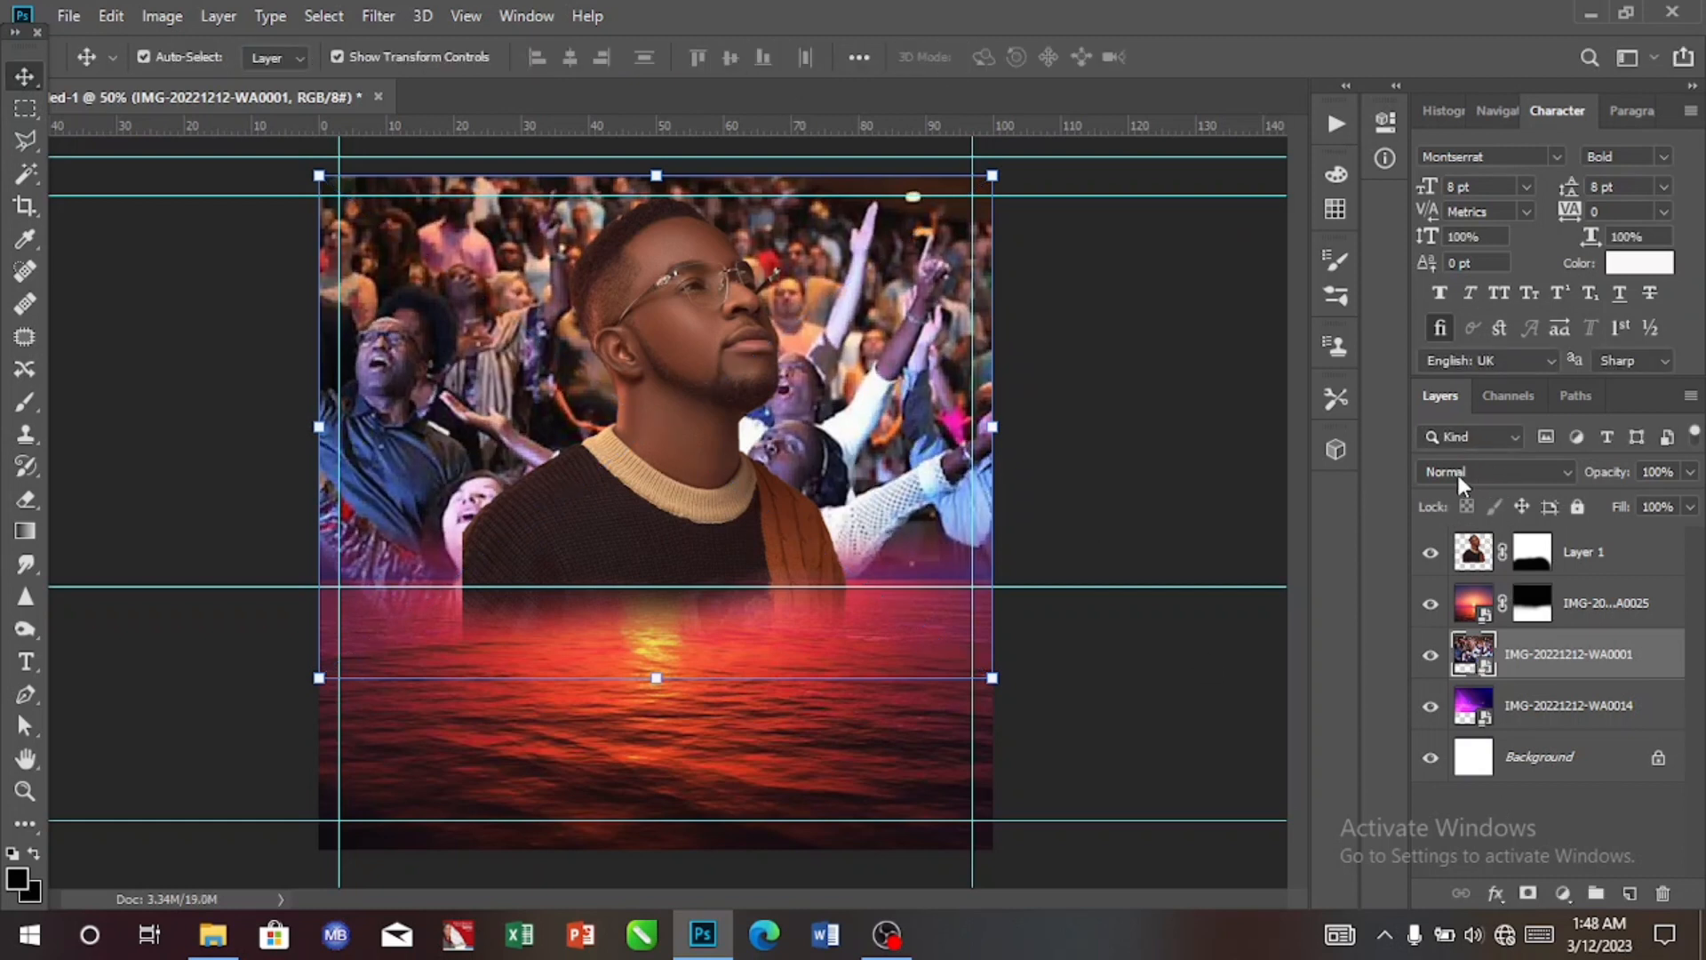
# Set the crowd layer's blend mode to Soft Light and lower its fill to 61%.
pyautogui.click(1486, 469)
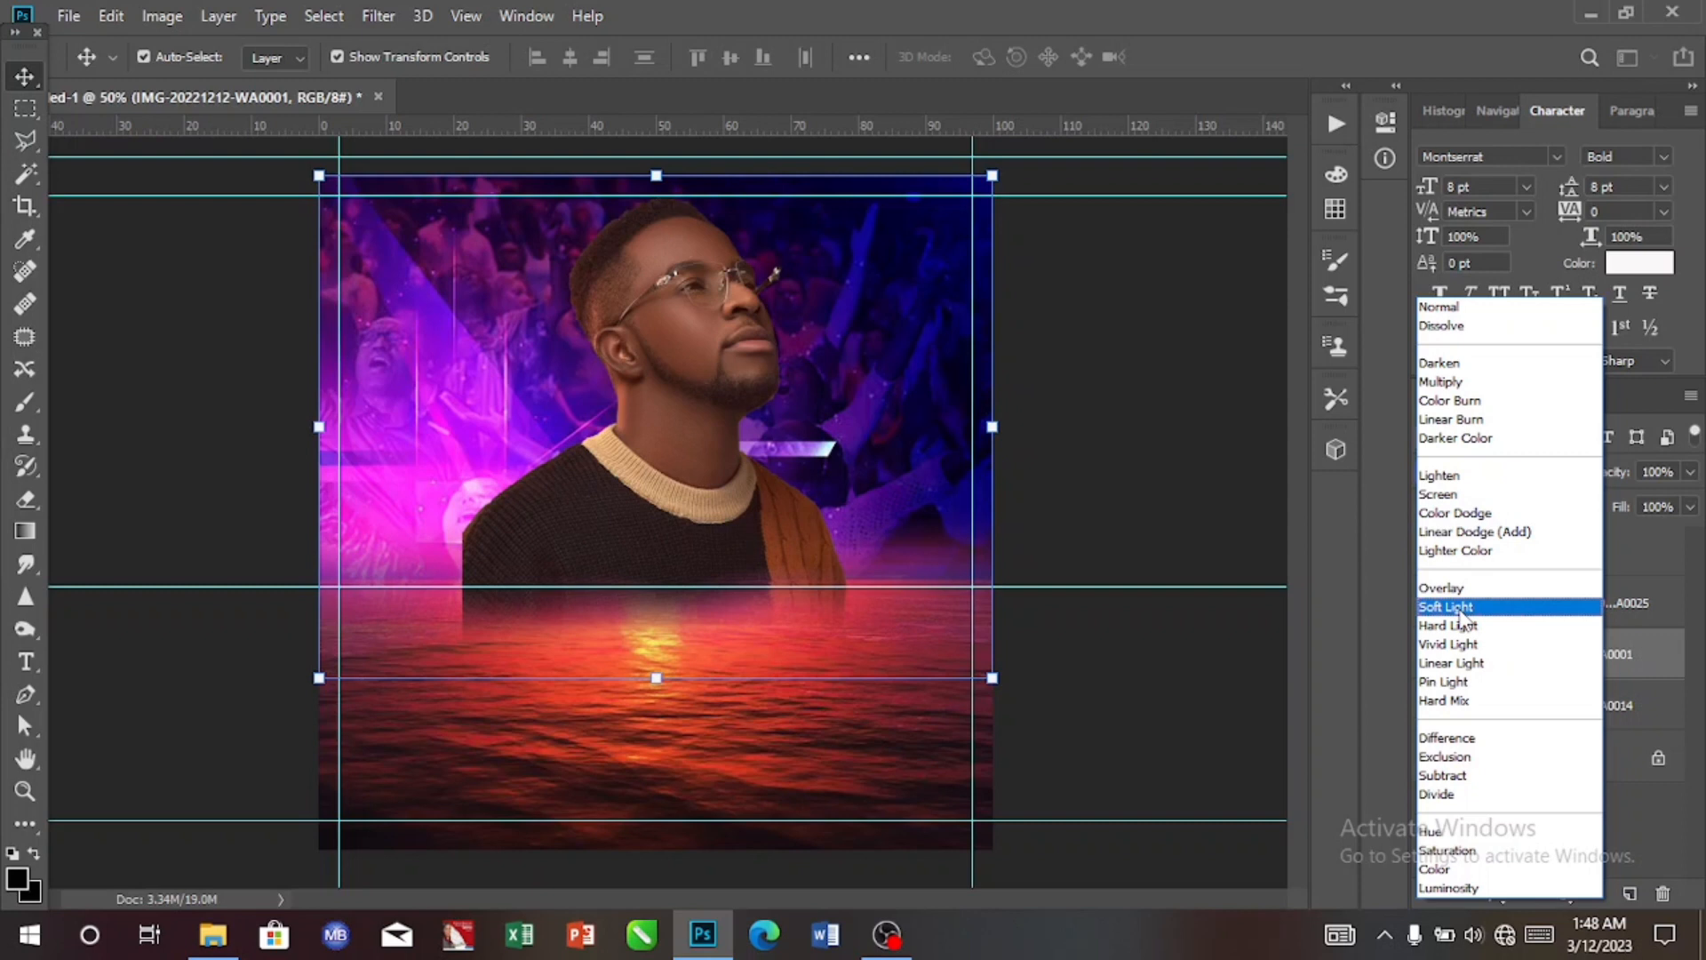
pyautogui.click(1462, 610)
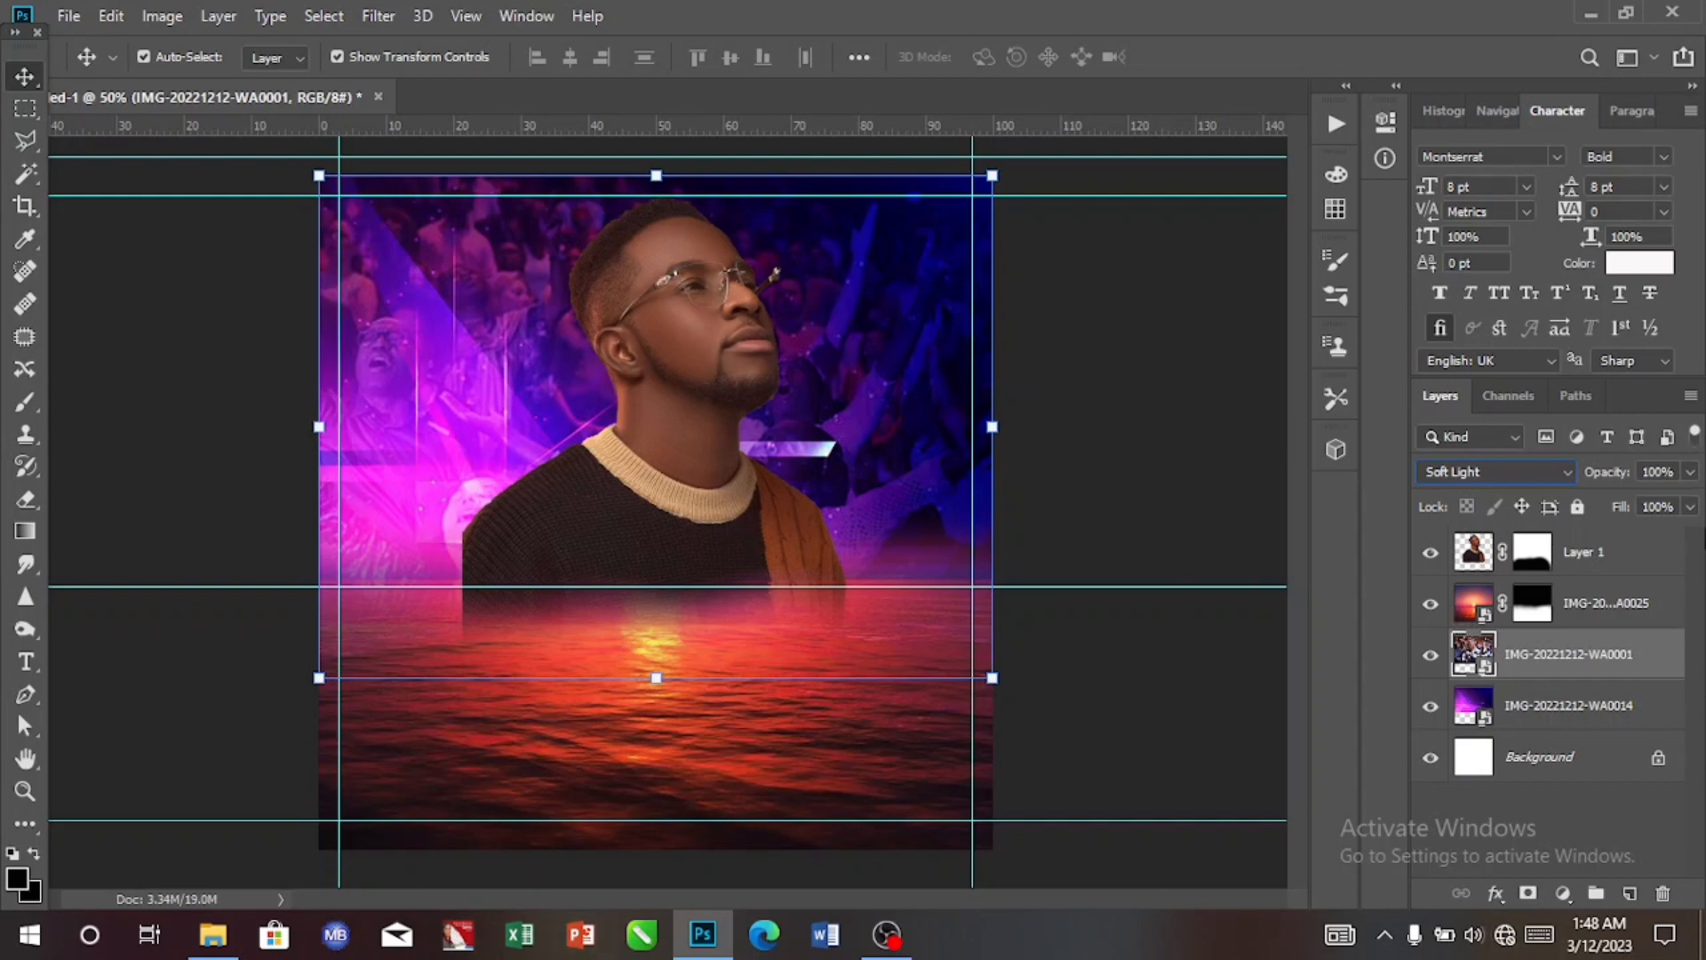
pyautogui.click(1691, 510)
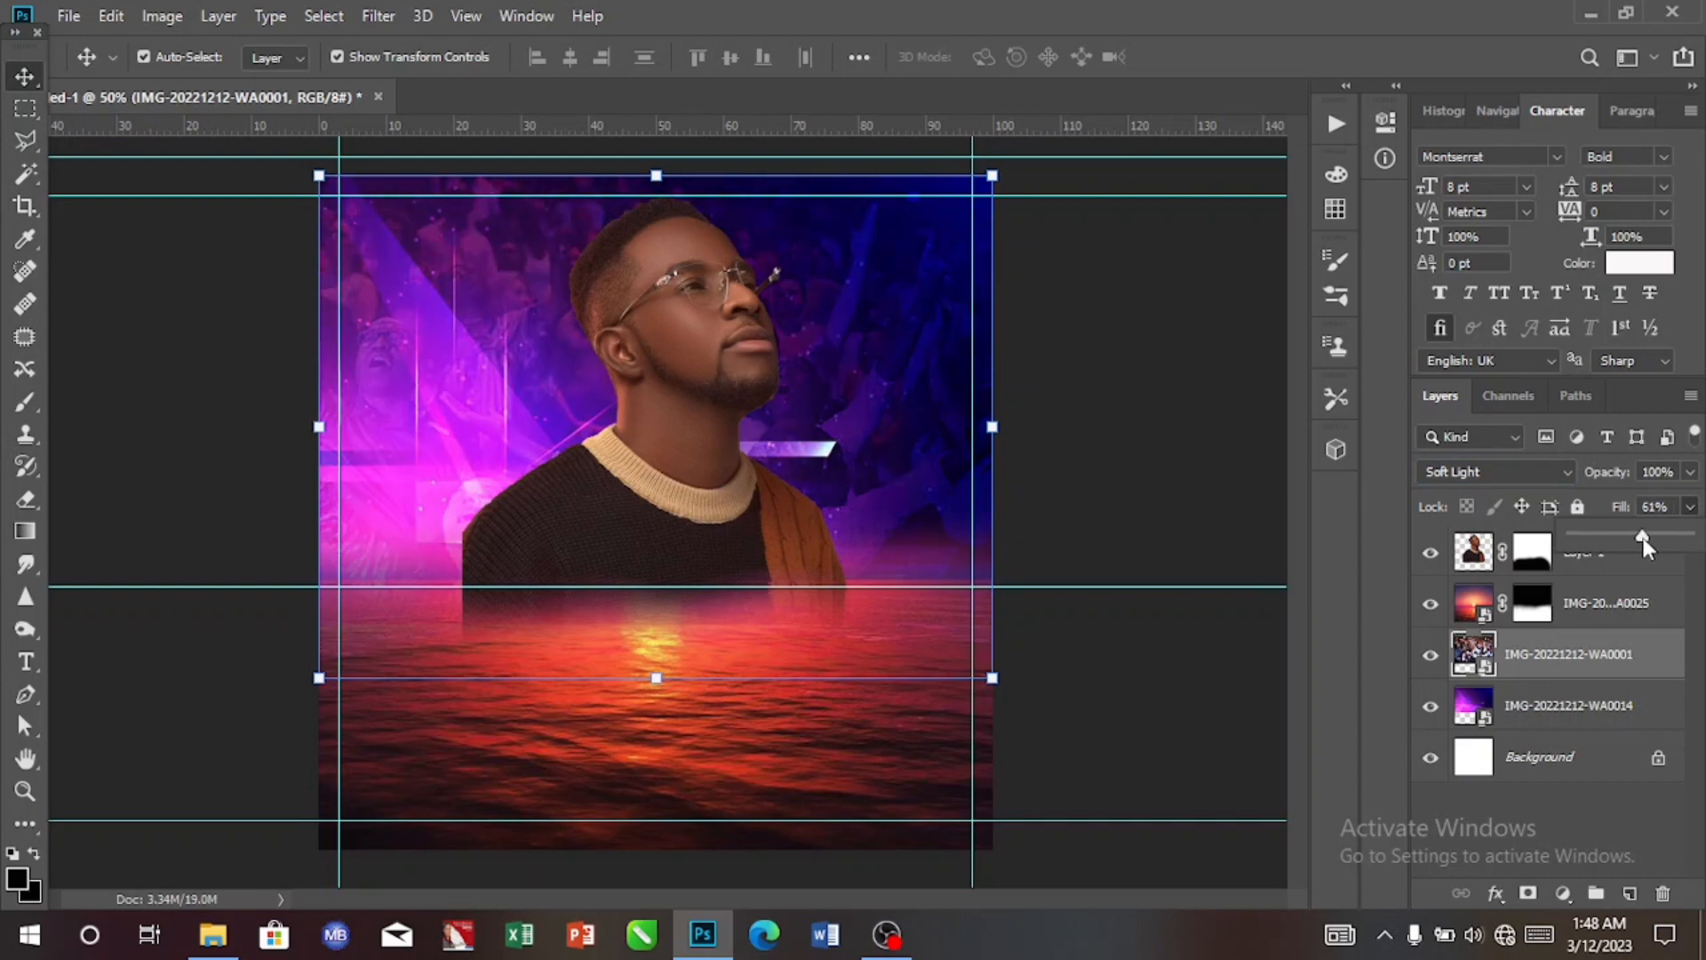
pyautogui.moveTo(1640, 532); pyautogui.dragTo(1639, 536)
pyautogui.click(1690, 472)
pyautogui.click(1690, 472)
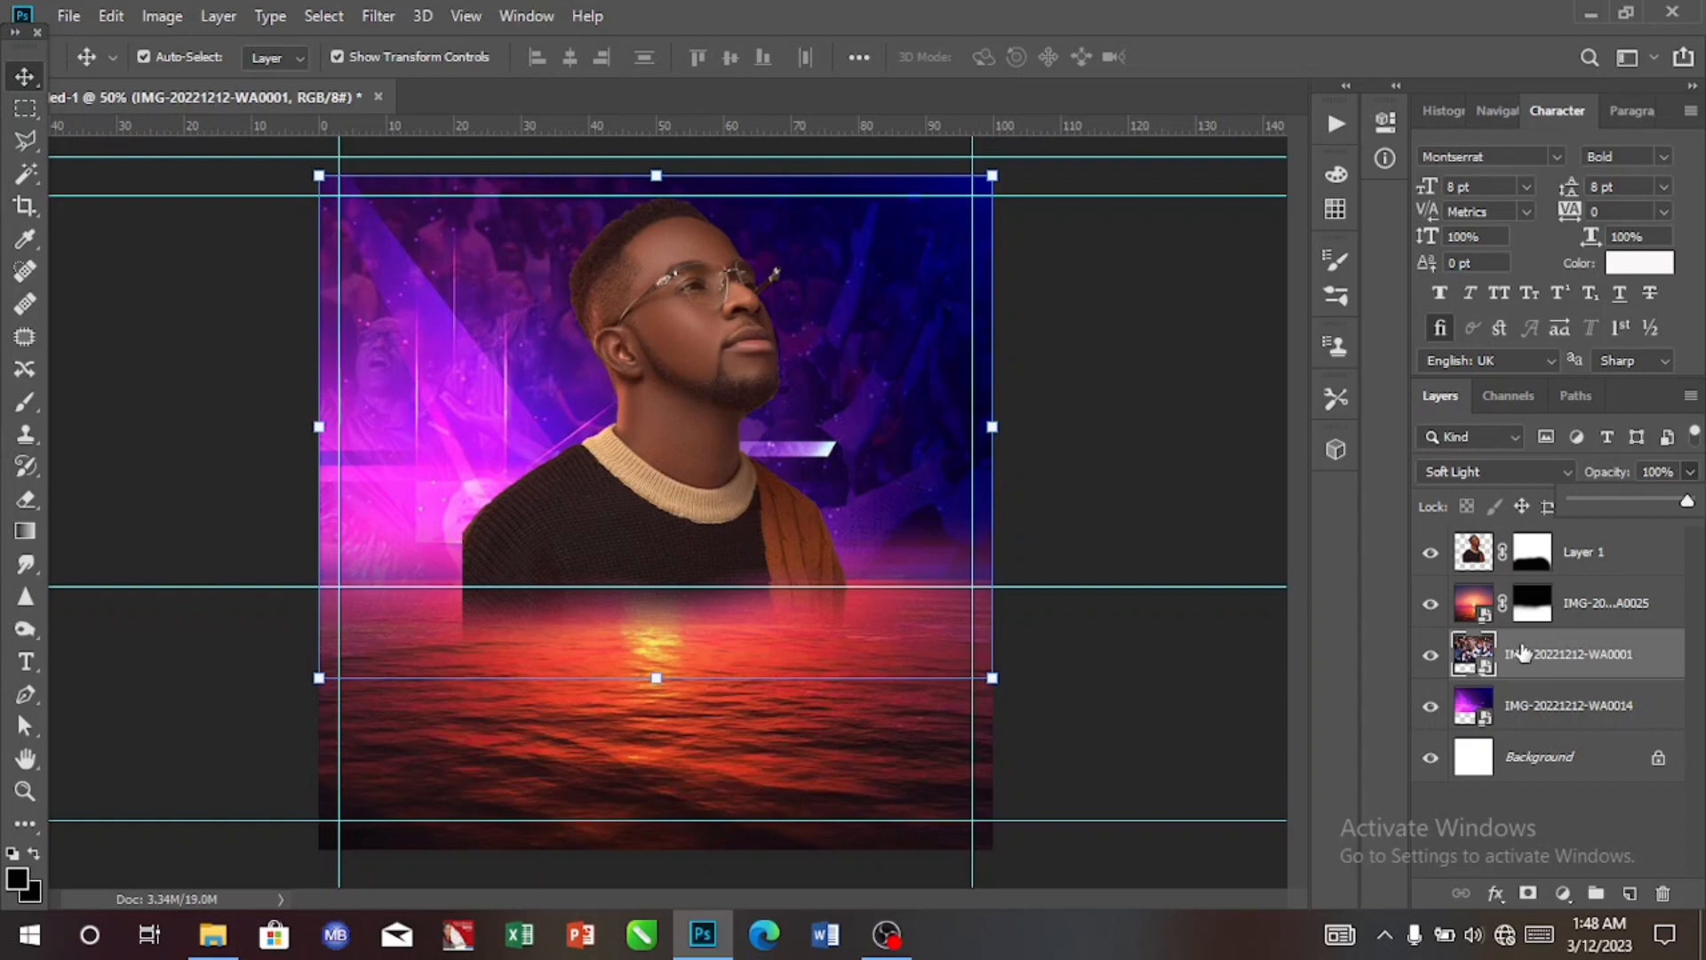
# Add the text LOOK UNTO in Montserrat Bold on the sea, on a new layer above the man's cut-out.
pyautogui.click(1593, 551)
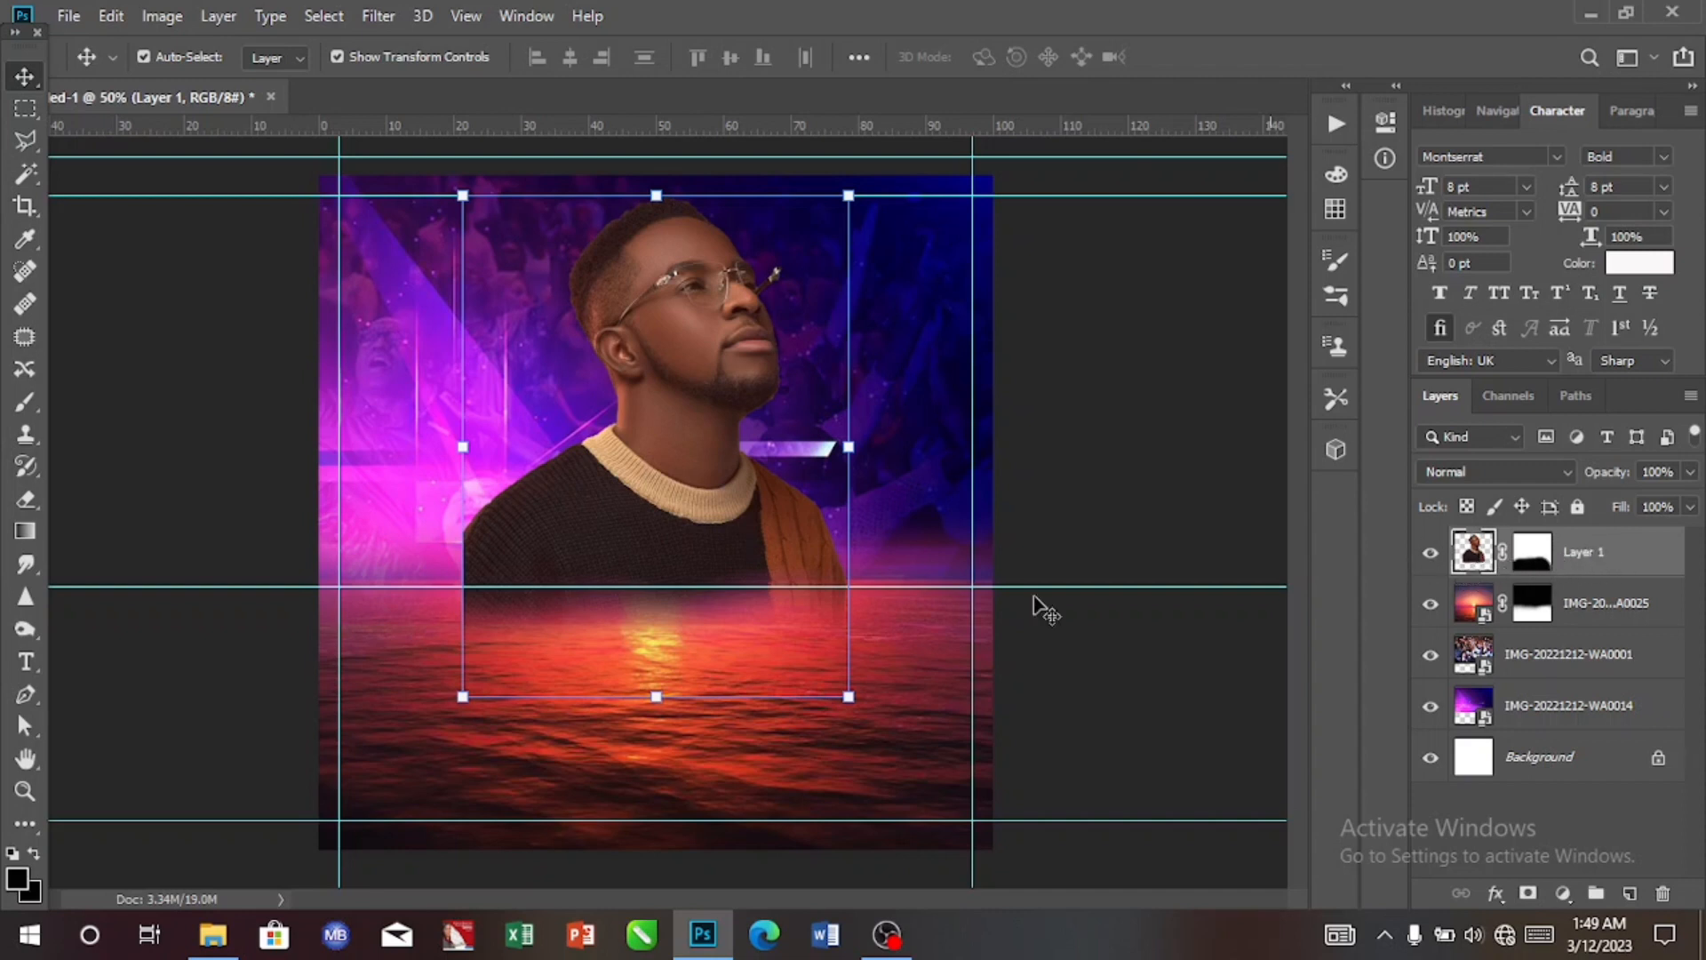
pyautogui.click(29, 661)
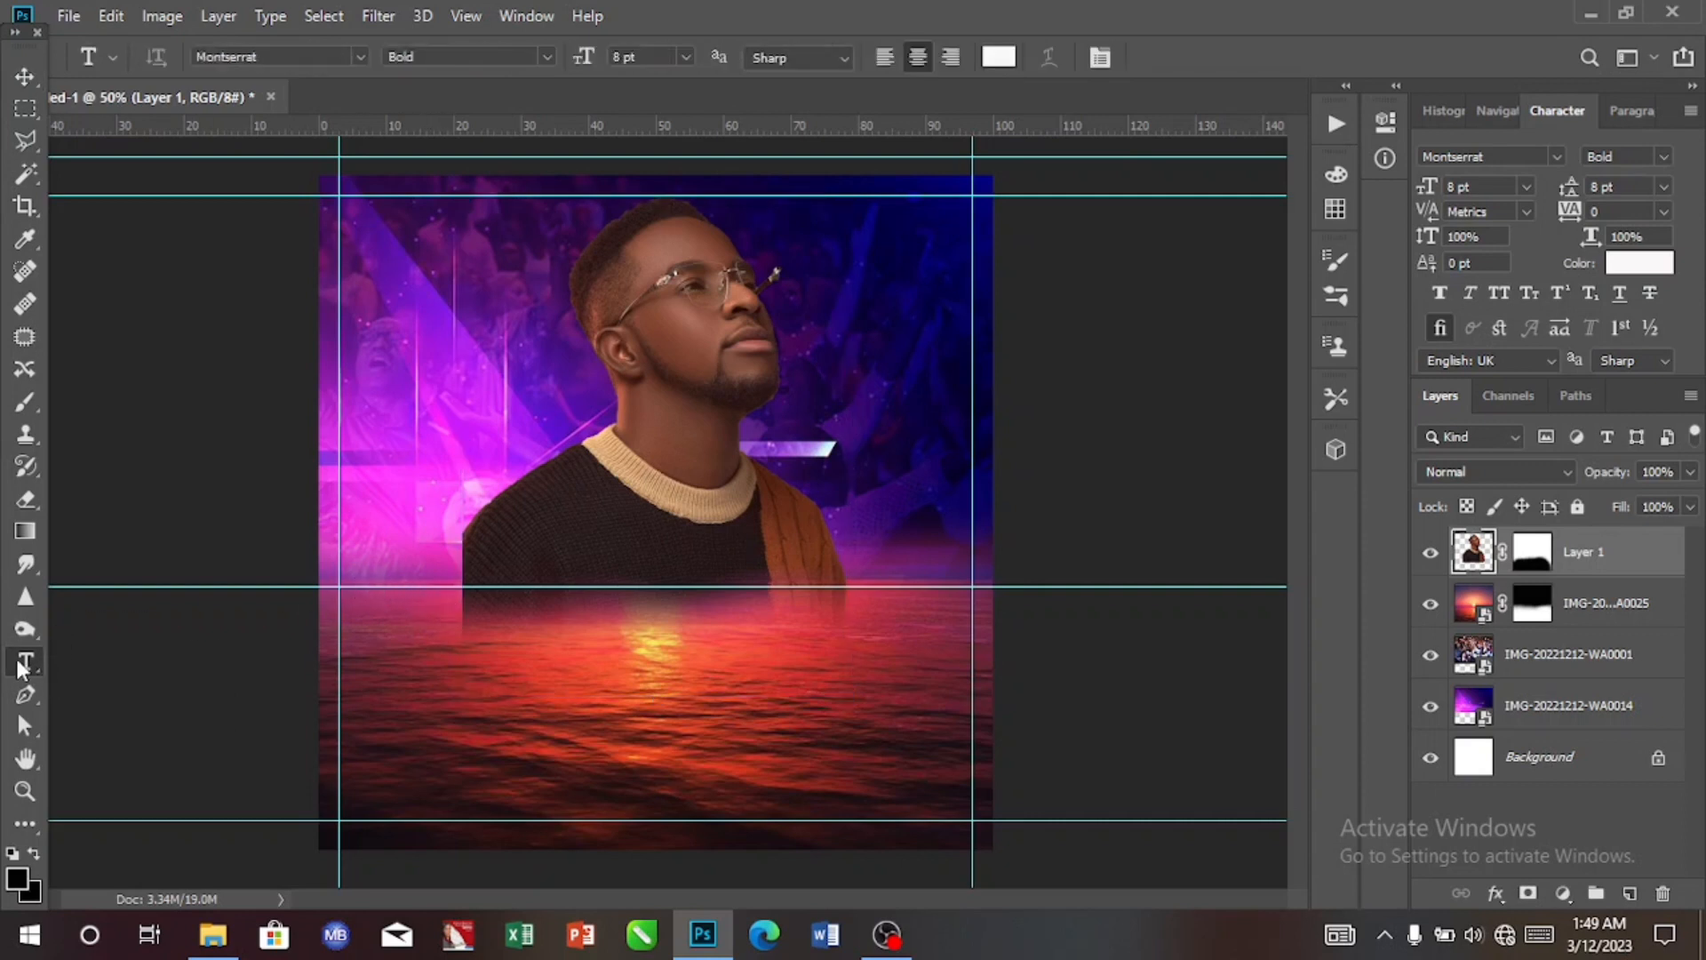
pyautogui.click(429, 640)
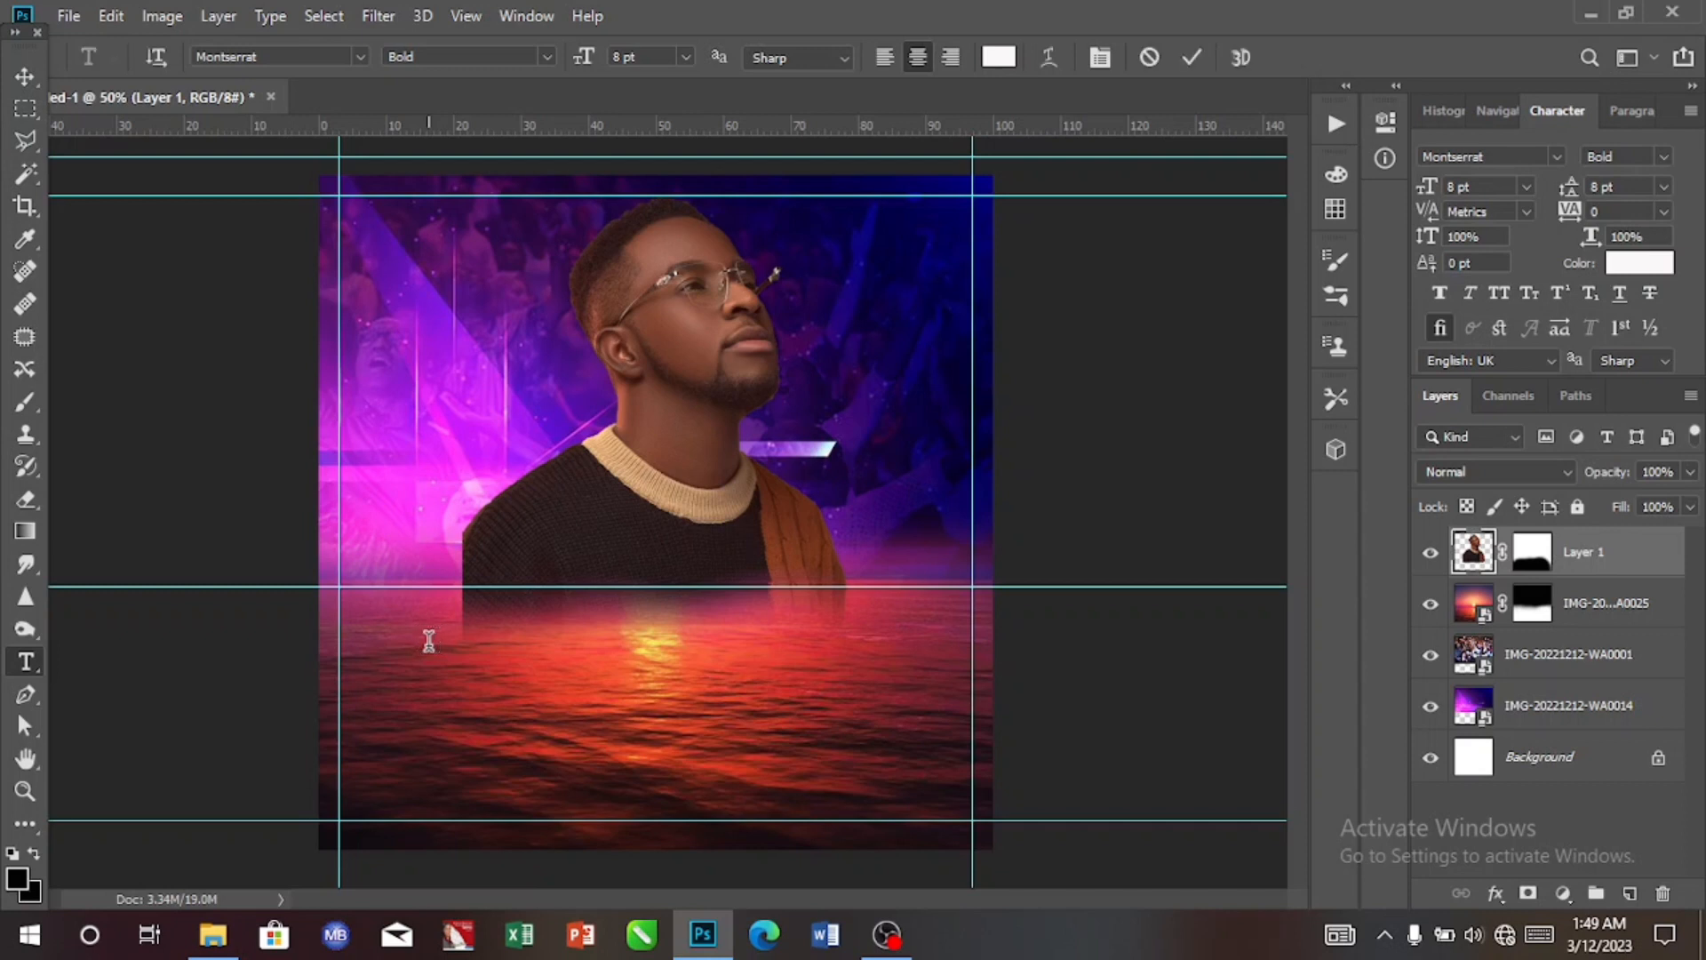
pyautogui.press('BackSpace')
pyautogui.write('LOOK UNTO')
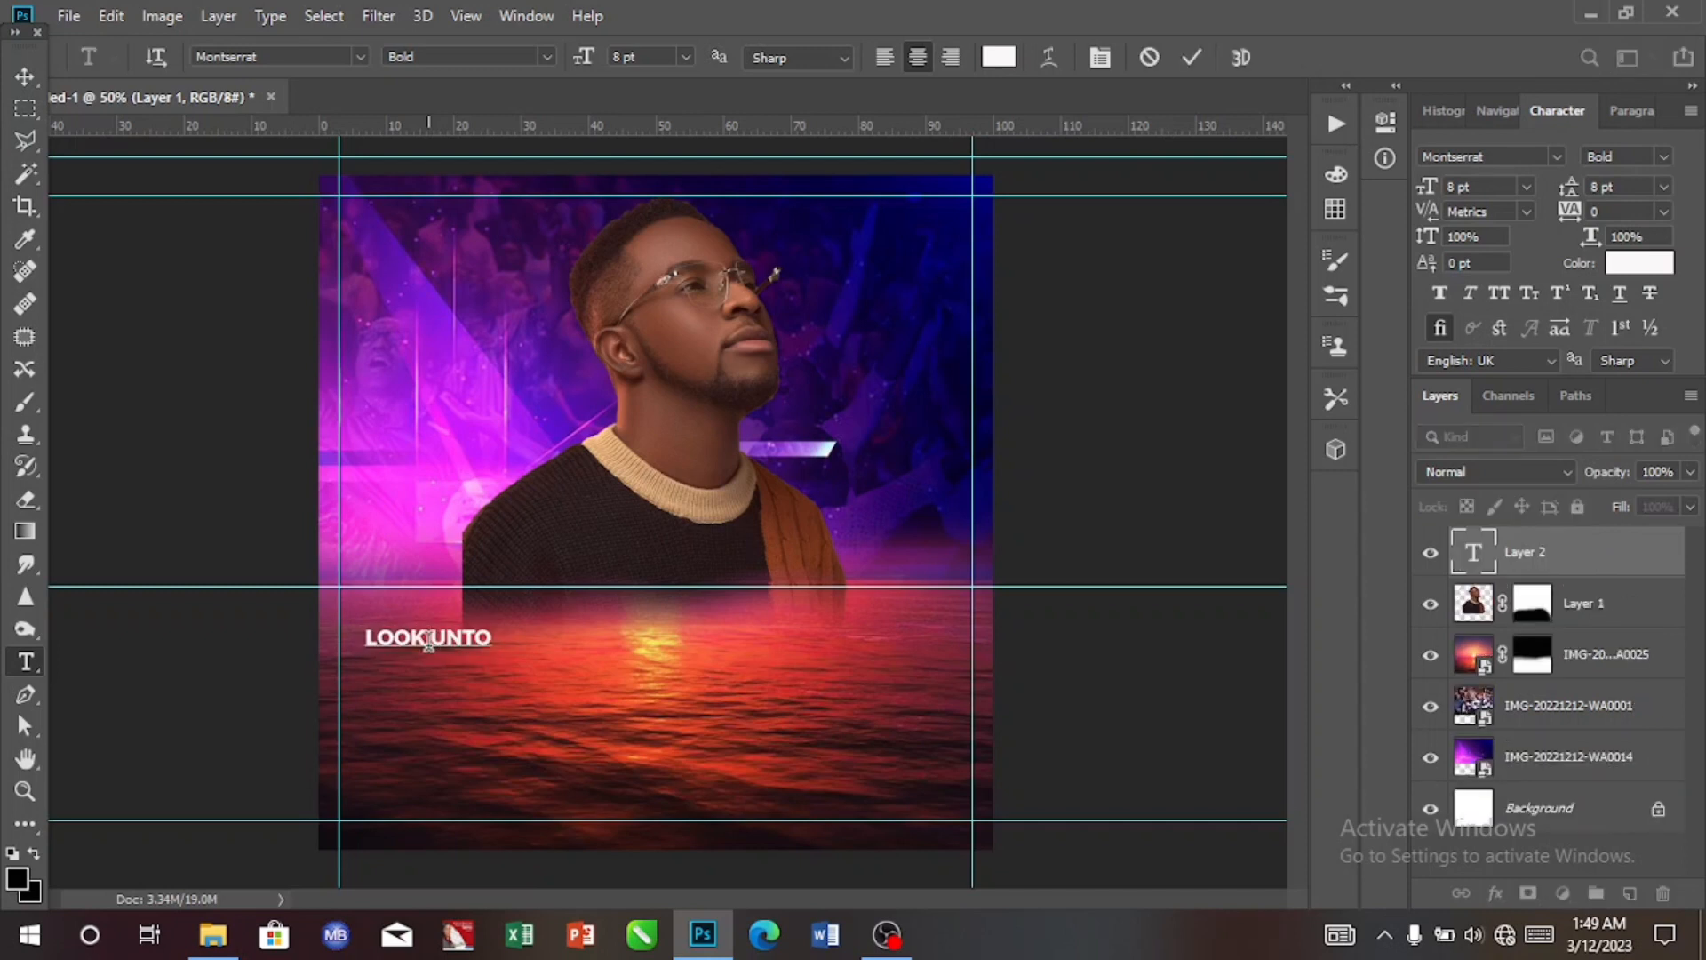
pyautogui.click(26, 76)
pyautogui.click(27, 77)
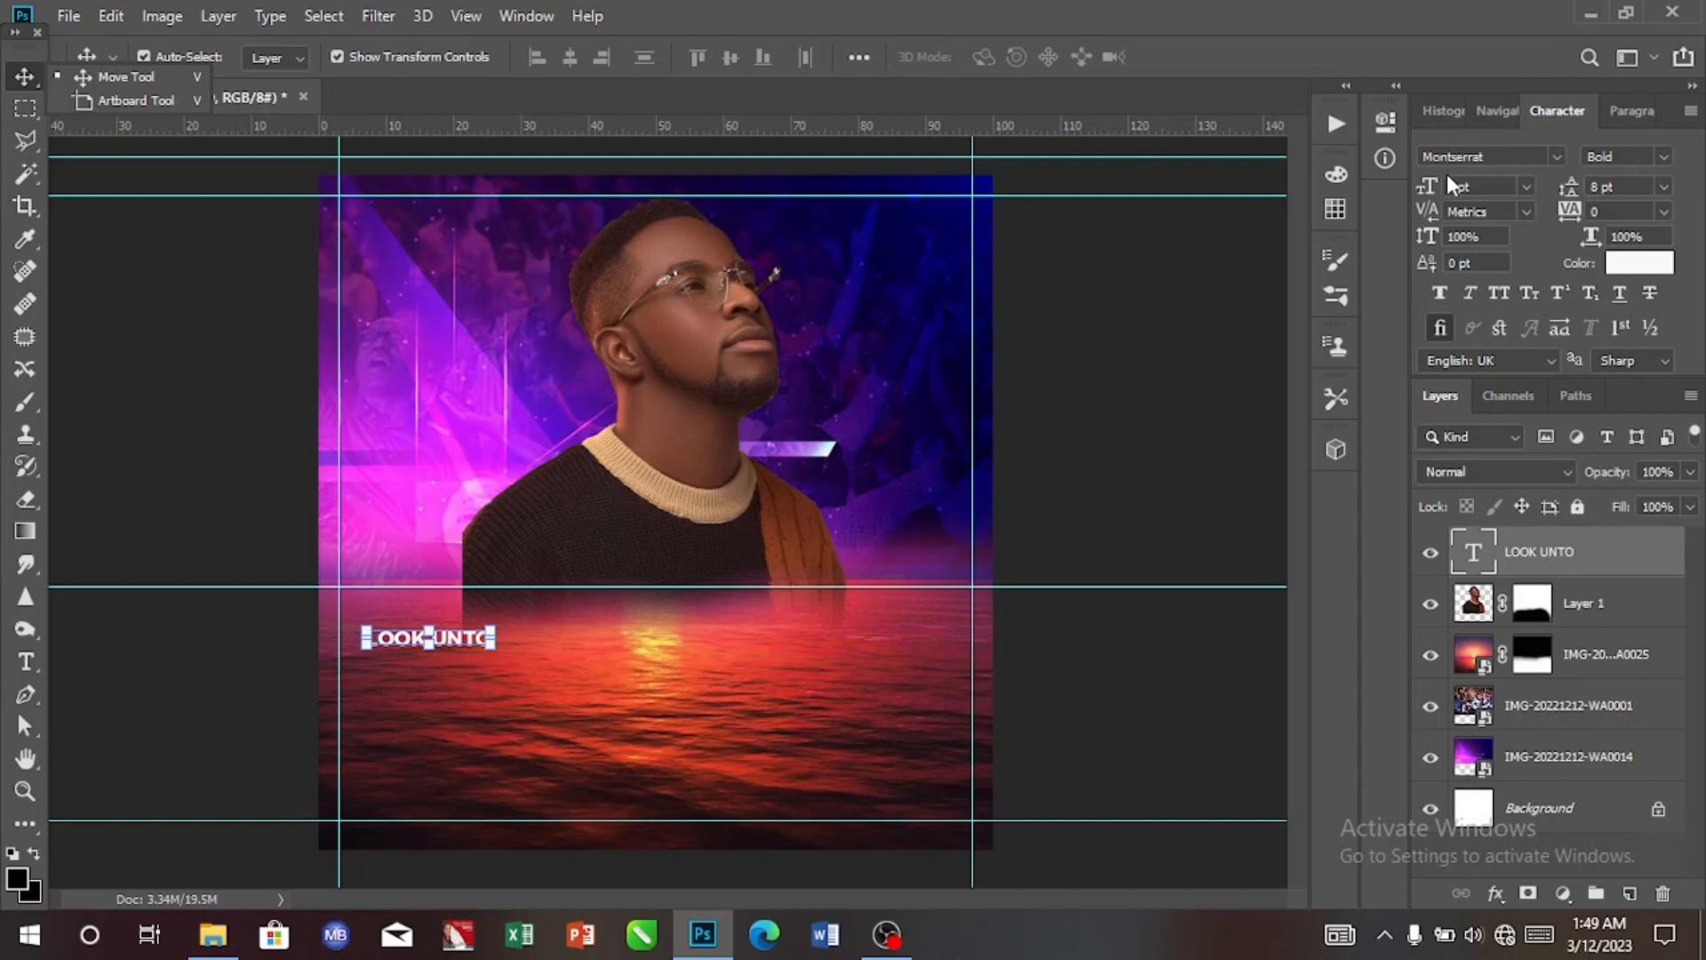
# Set the LOOK UNTO text to 36 pt and move it just below the horizon guide, within the side margins.
pyautogui.click(1524, 189)
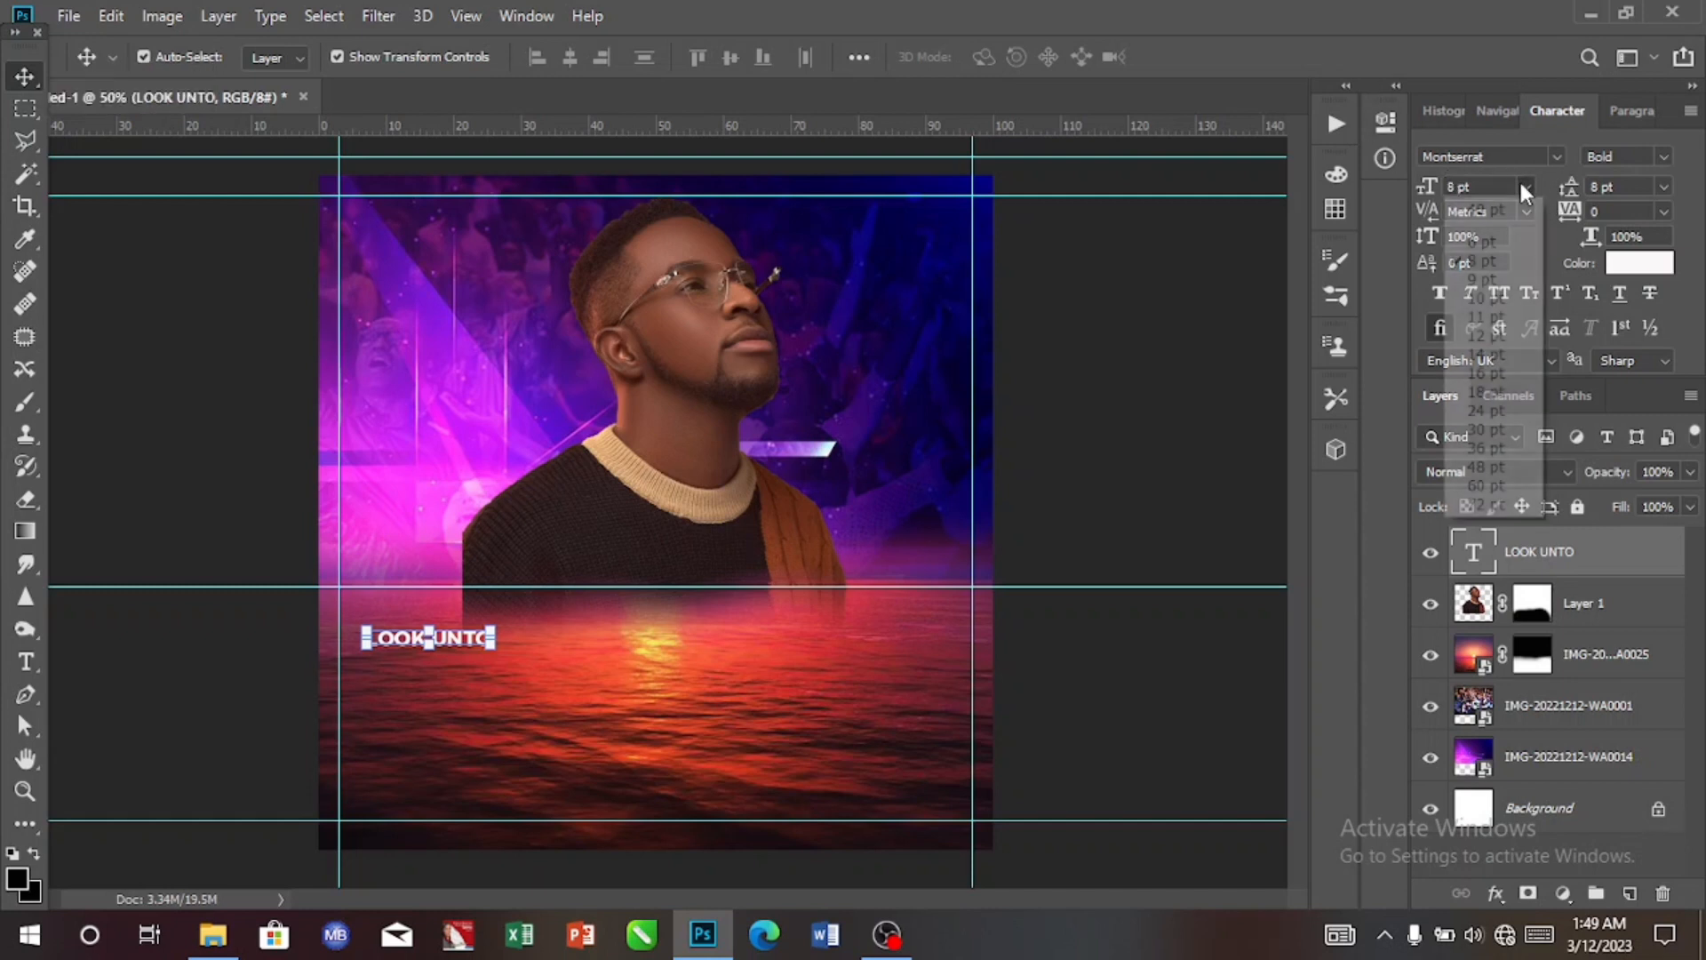
pyautogui.click(1486, 447)
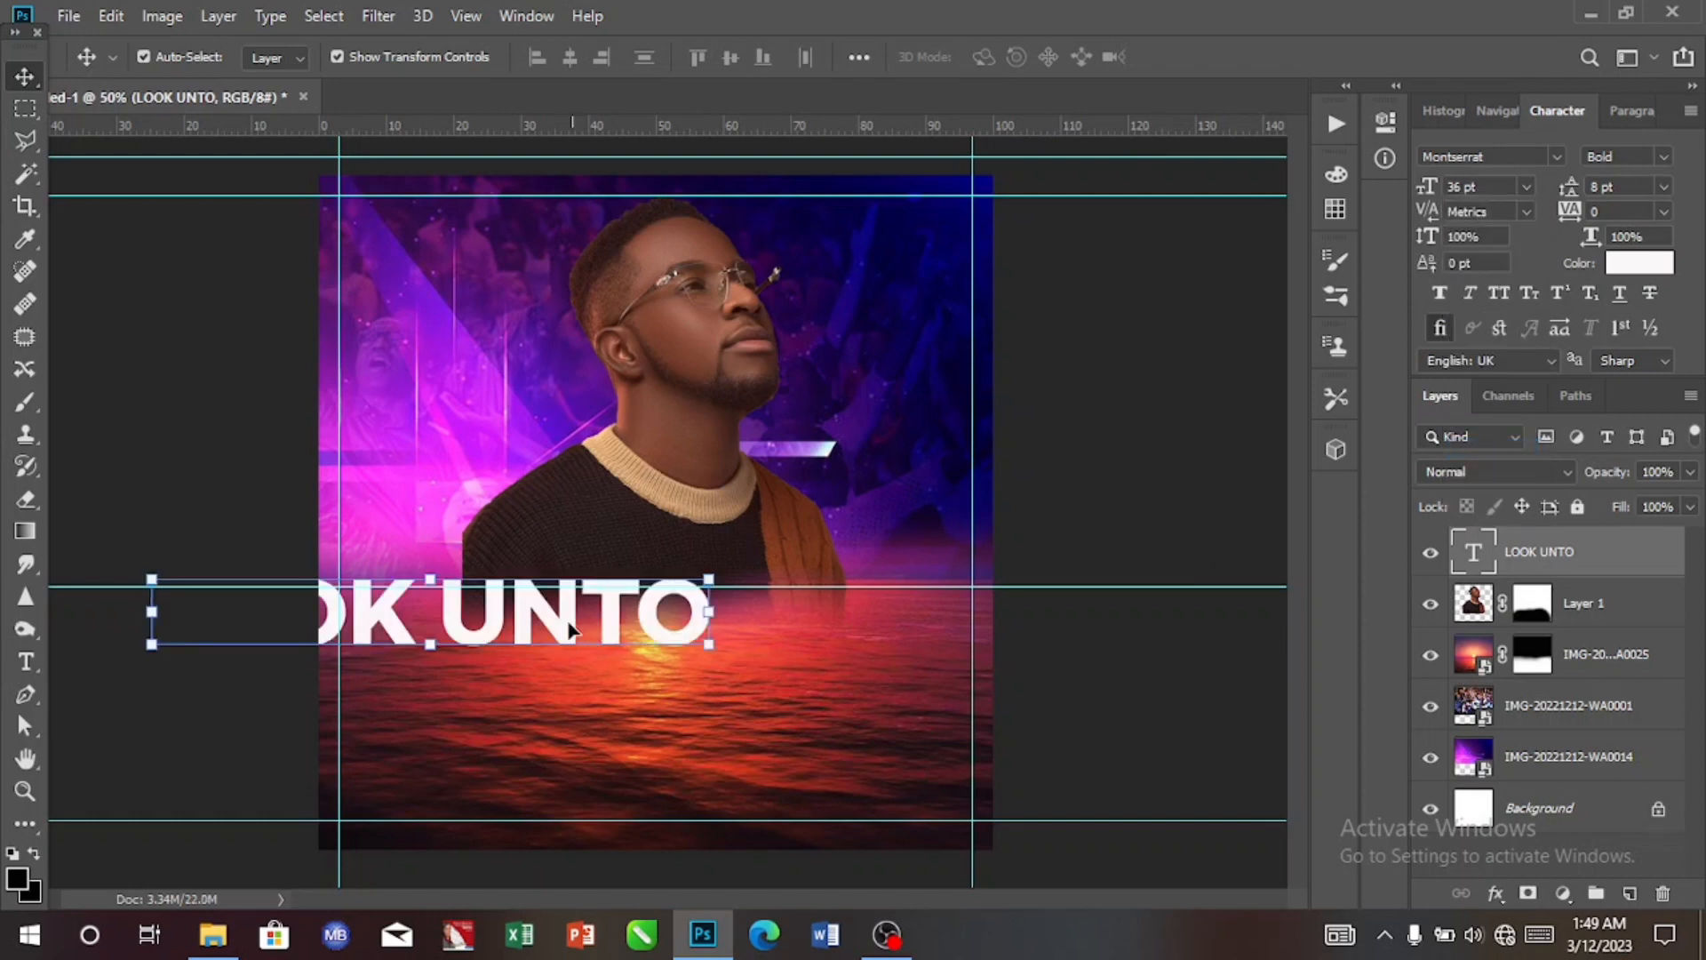
pyautogui.moveTo(569, 628); pyautogui.dragTo(813, 609)
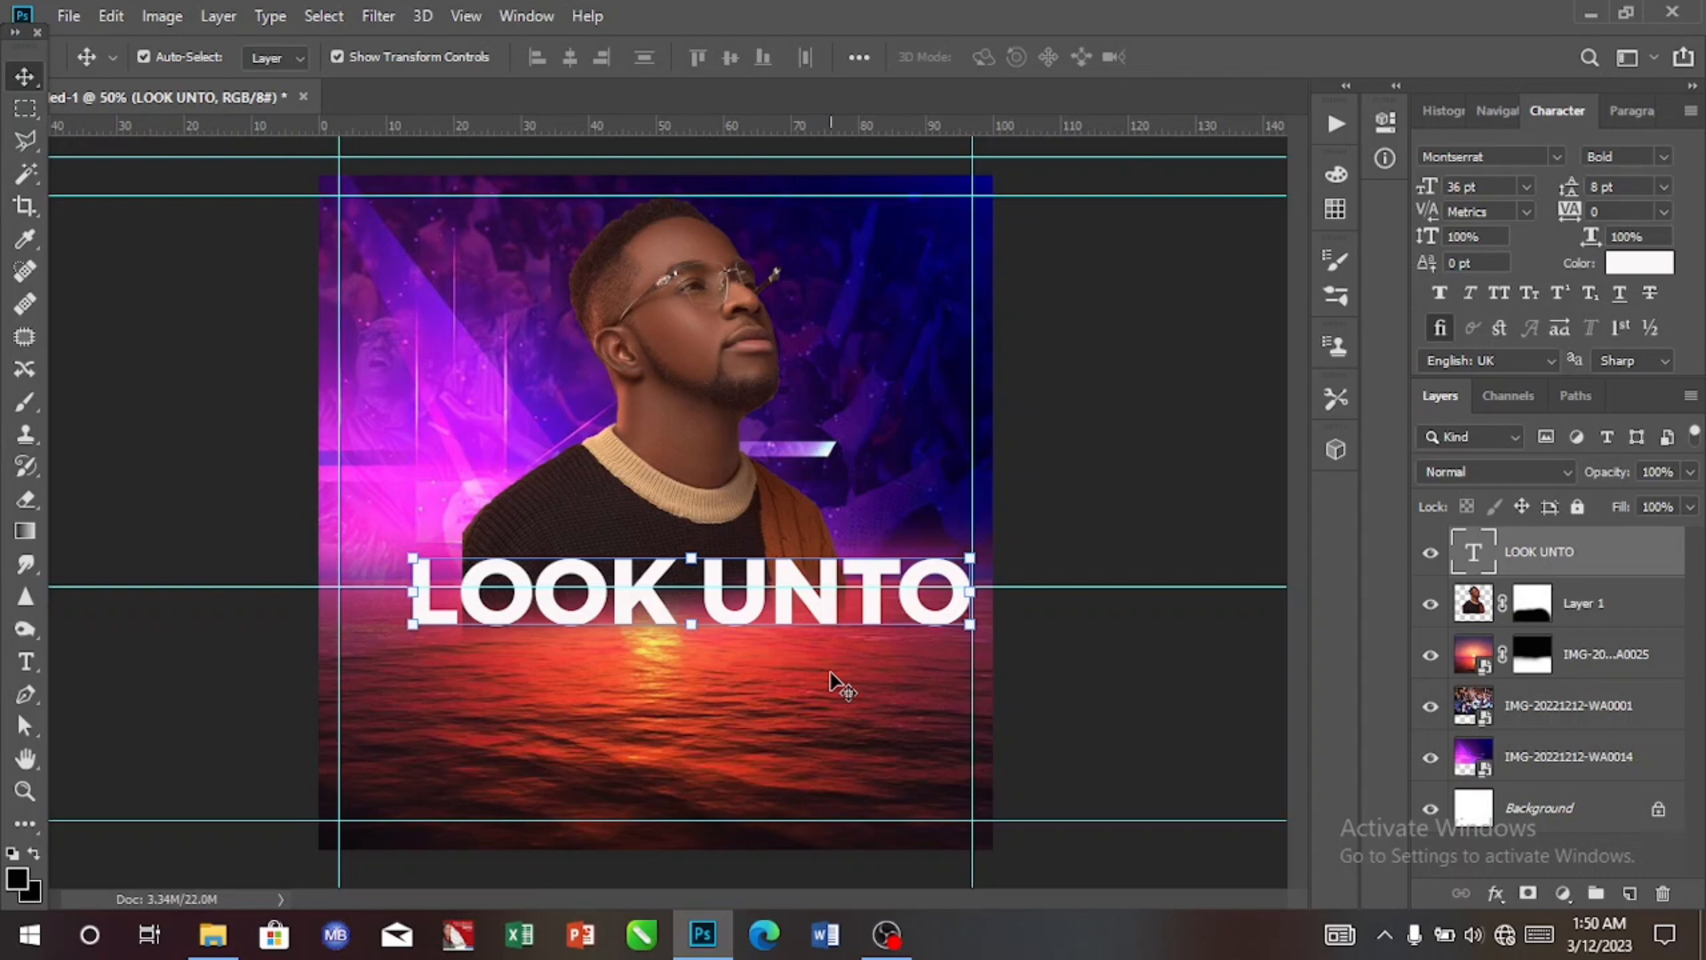
pyautogui.moveTo(766, 613); pyautogui.dragTo(742, 625)
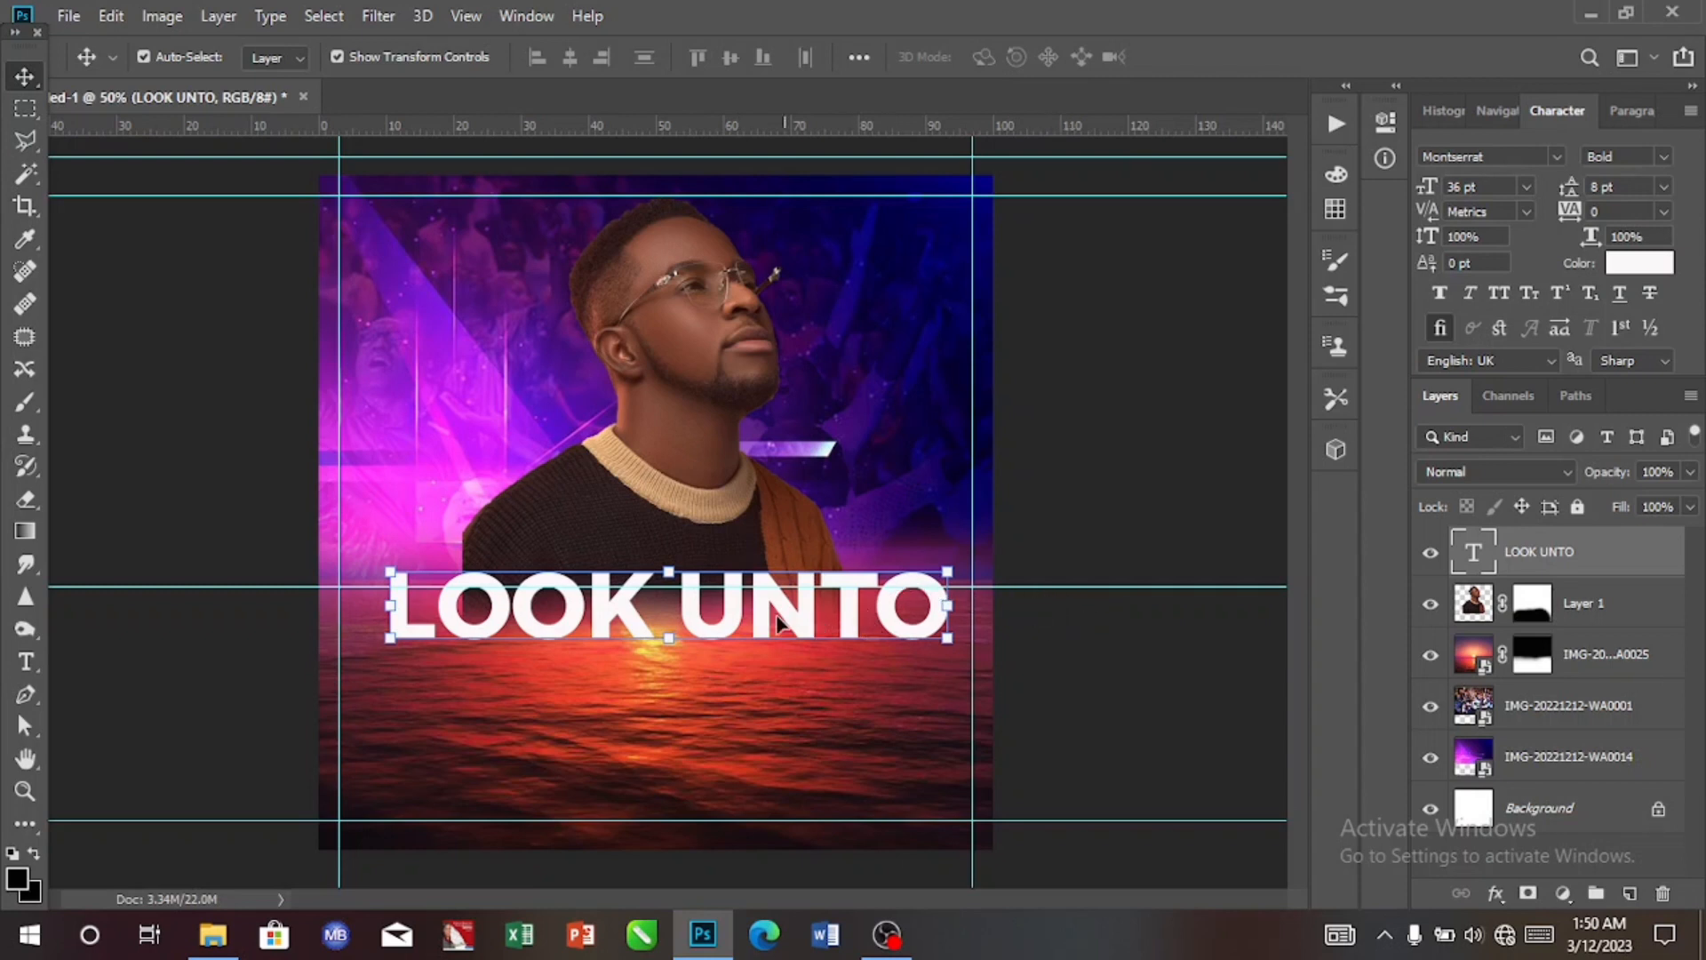
pyautogui.moveTo(786, 613); pyautogui.dragTo(785, 626)
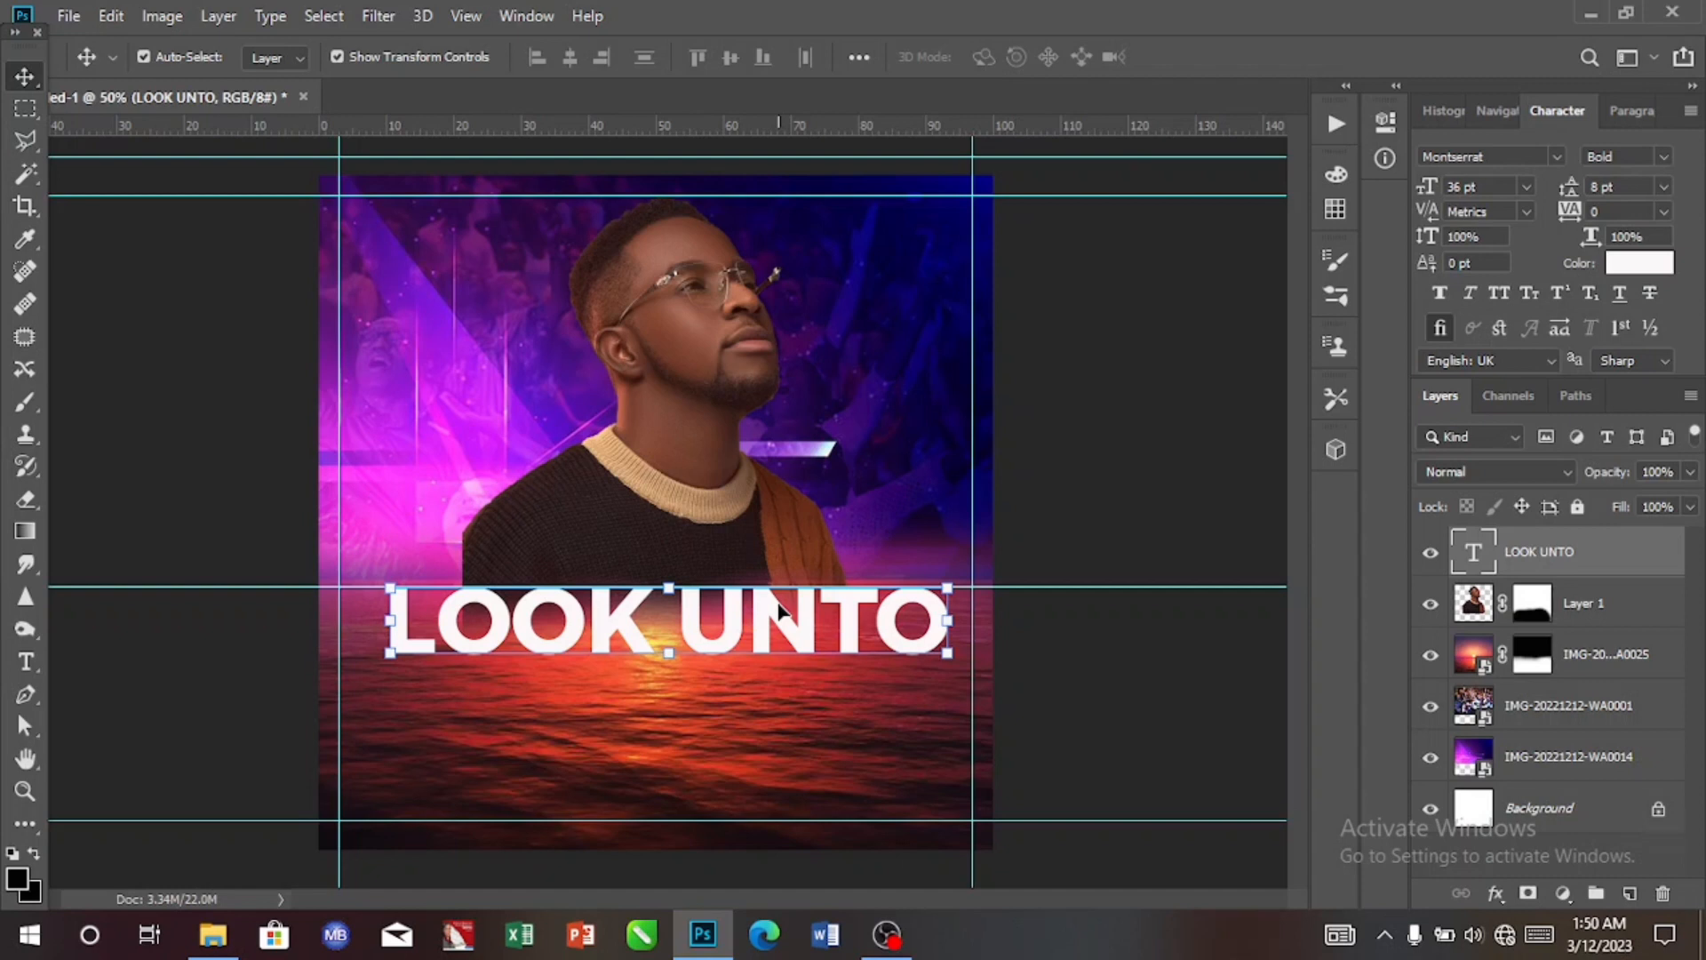
# Centre the LOOK UNTO text horizontally on the canvas and clear the selection.
pyautogui.press('ctrl')
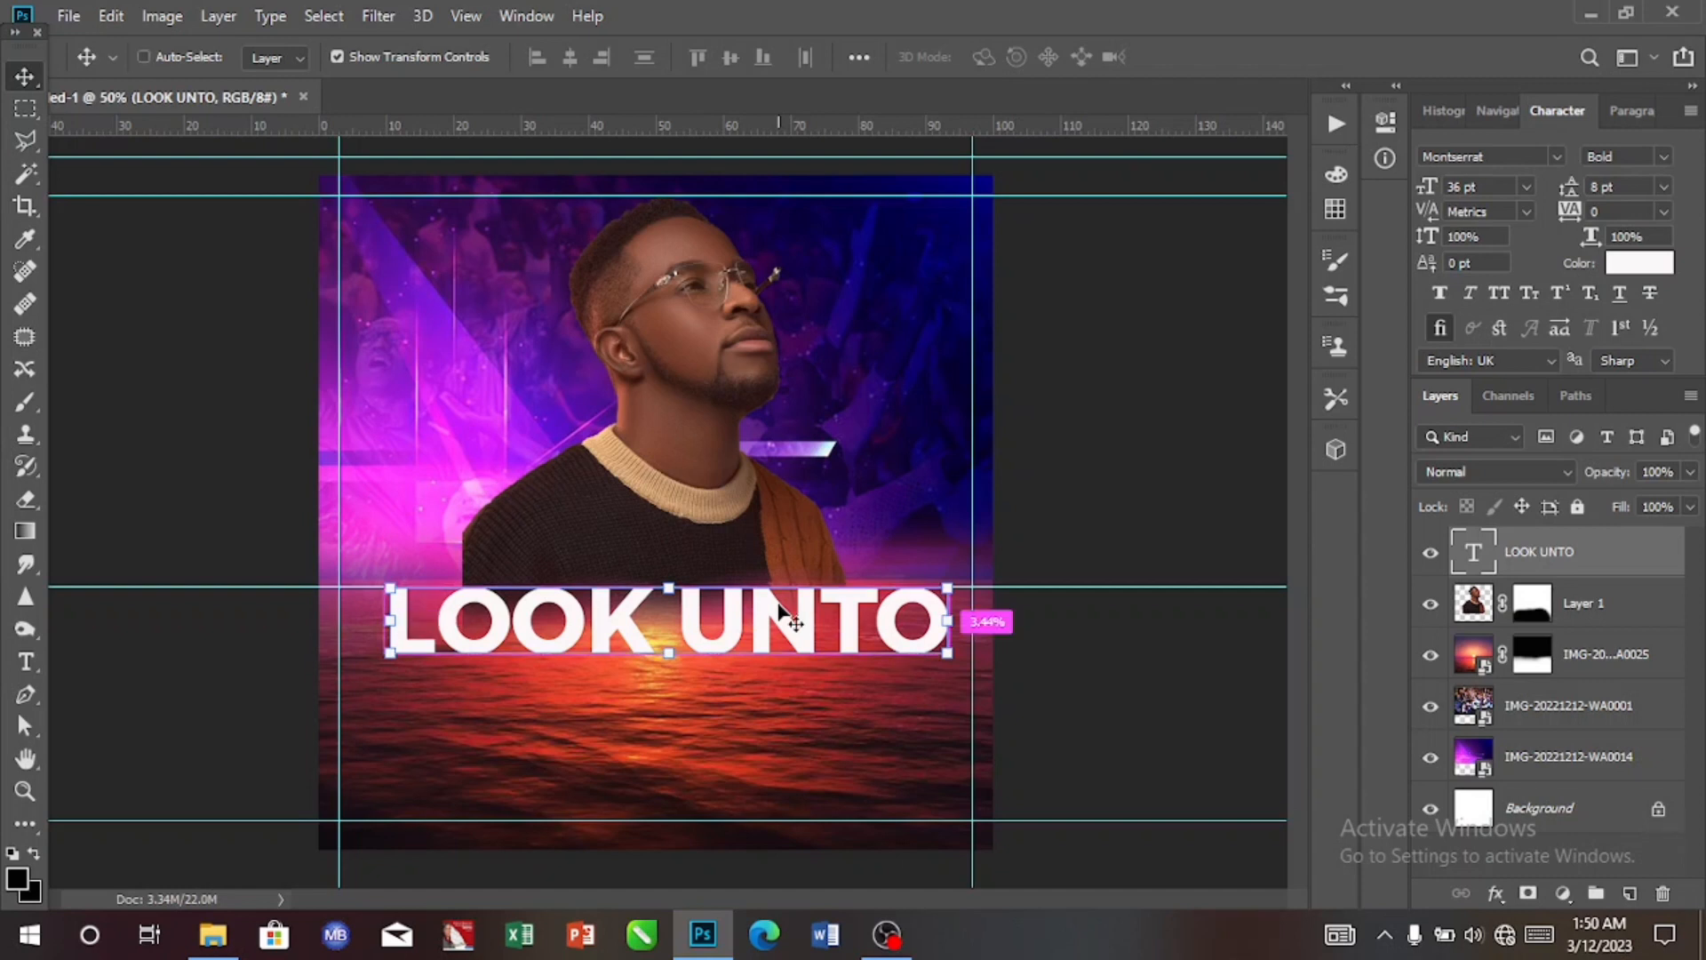
pyautogui.hotkey('ctrl', 'a')
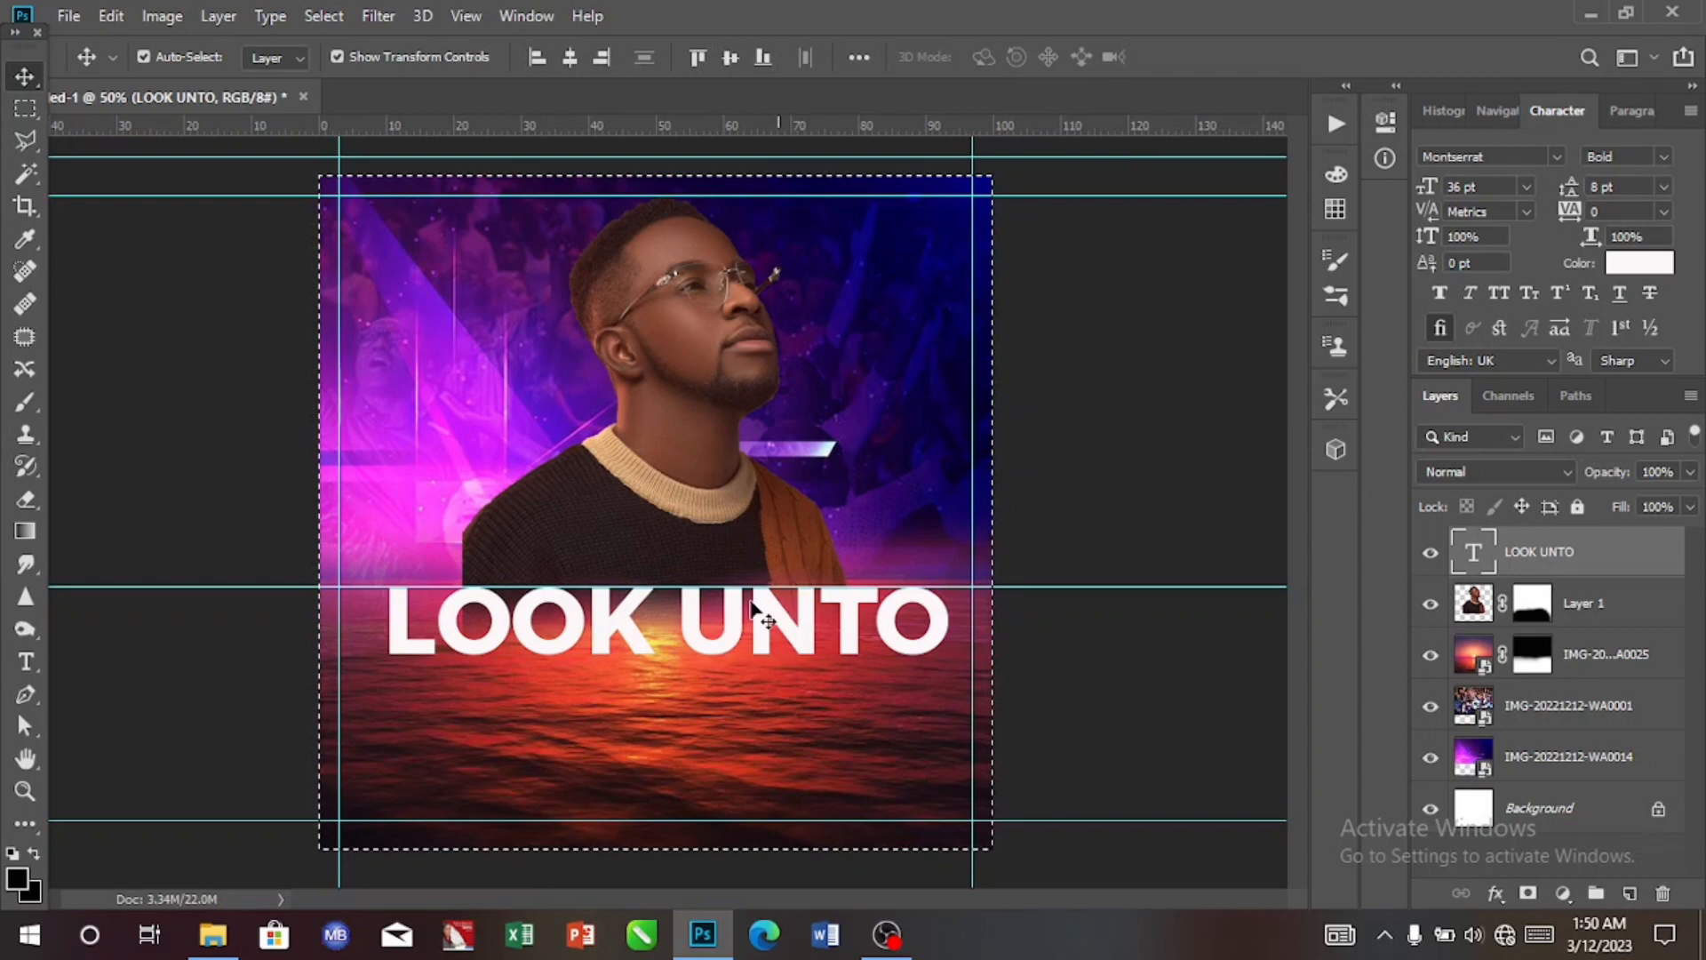
pyautogui.click(568, 64)
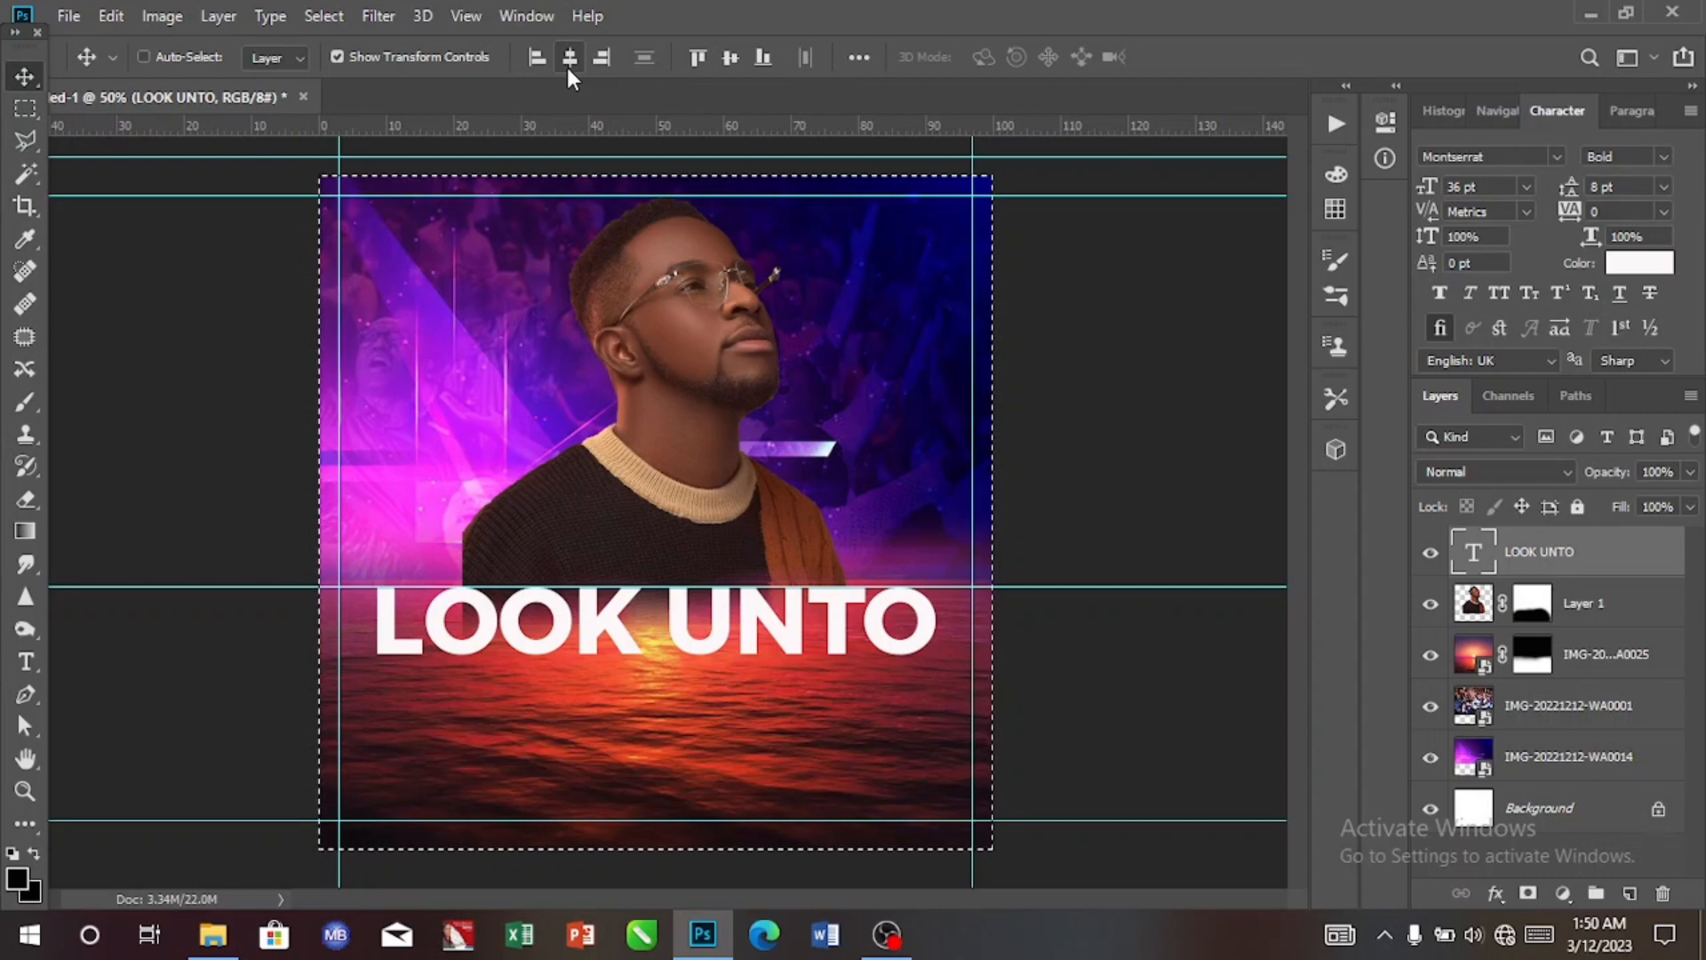
pyautogui.hotkey('ctrl', 'd')
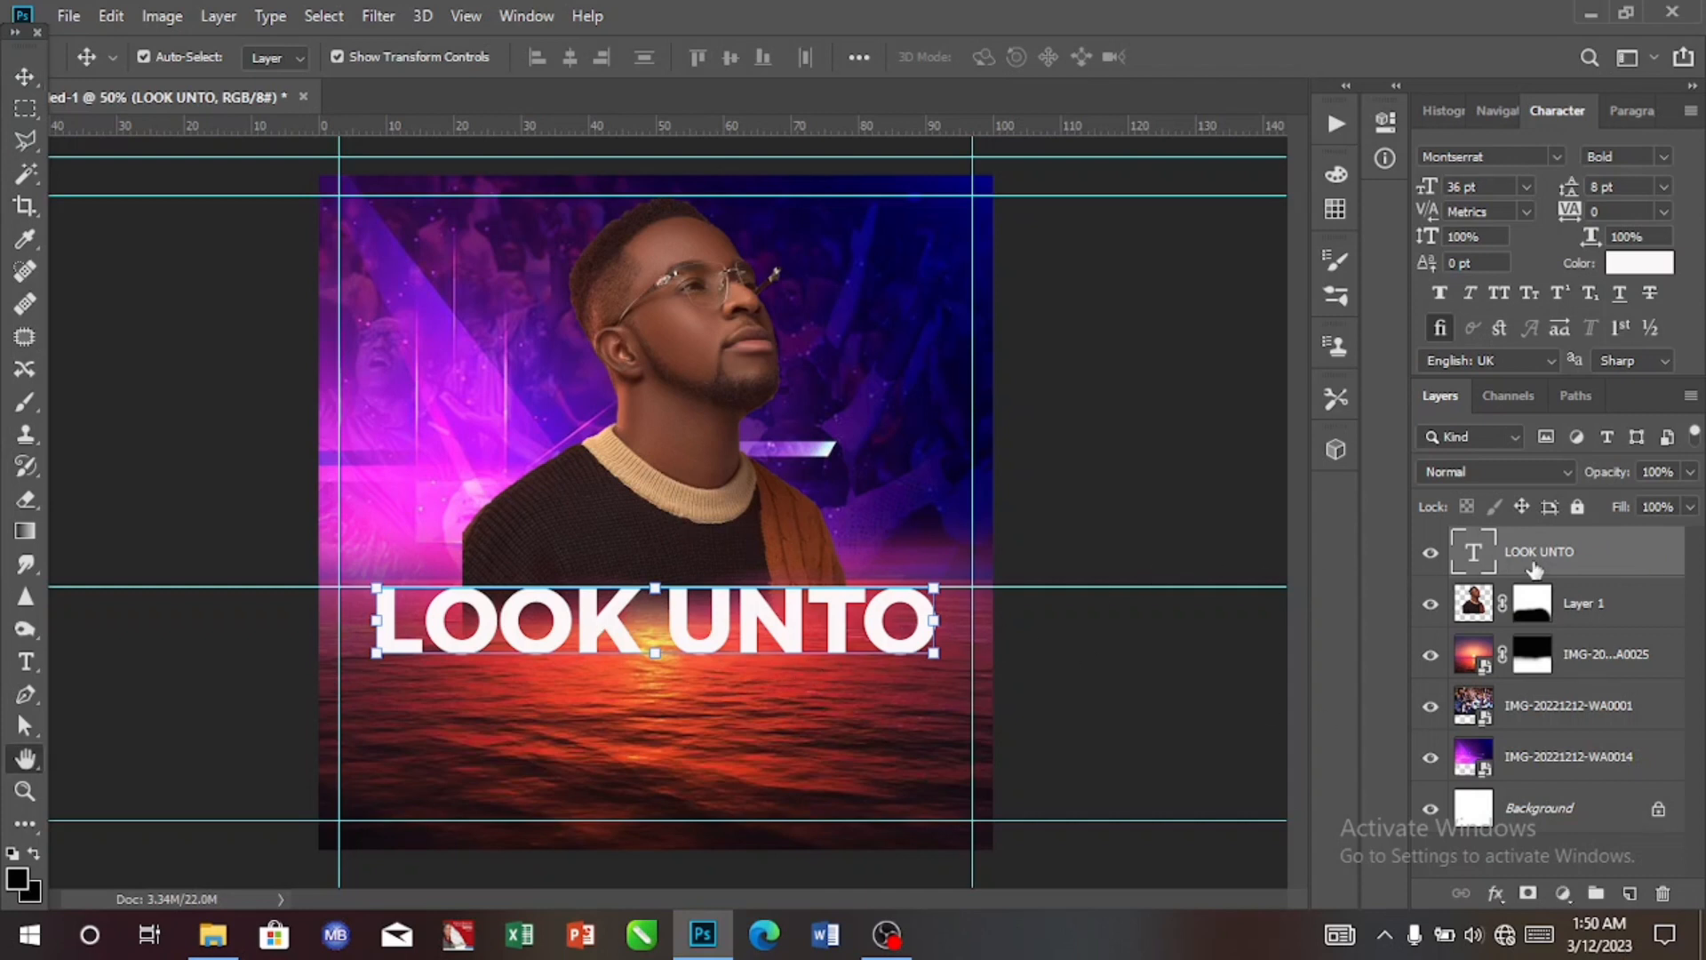
# Add a Chisel Hard inner bevel to the LOOK UNTO text with direction Down, depth 282% and size 51 px.
pyautogui.doubleClick(1607, 553)
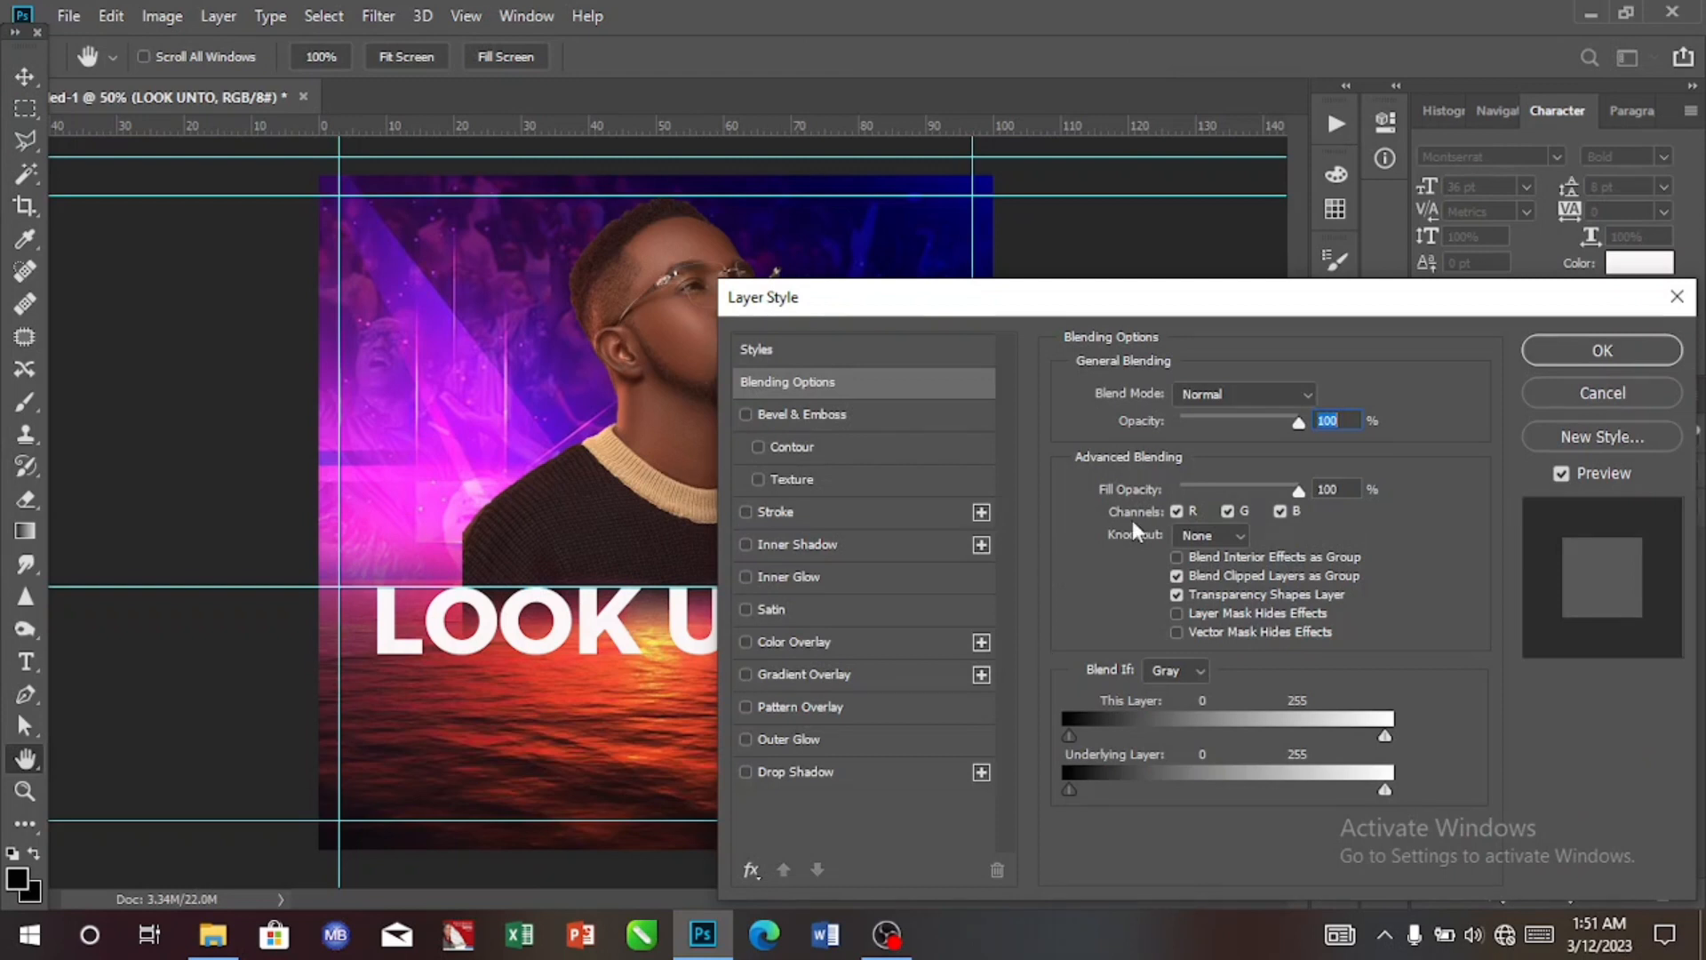
pyautogui.click(1588, 401)
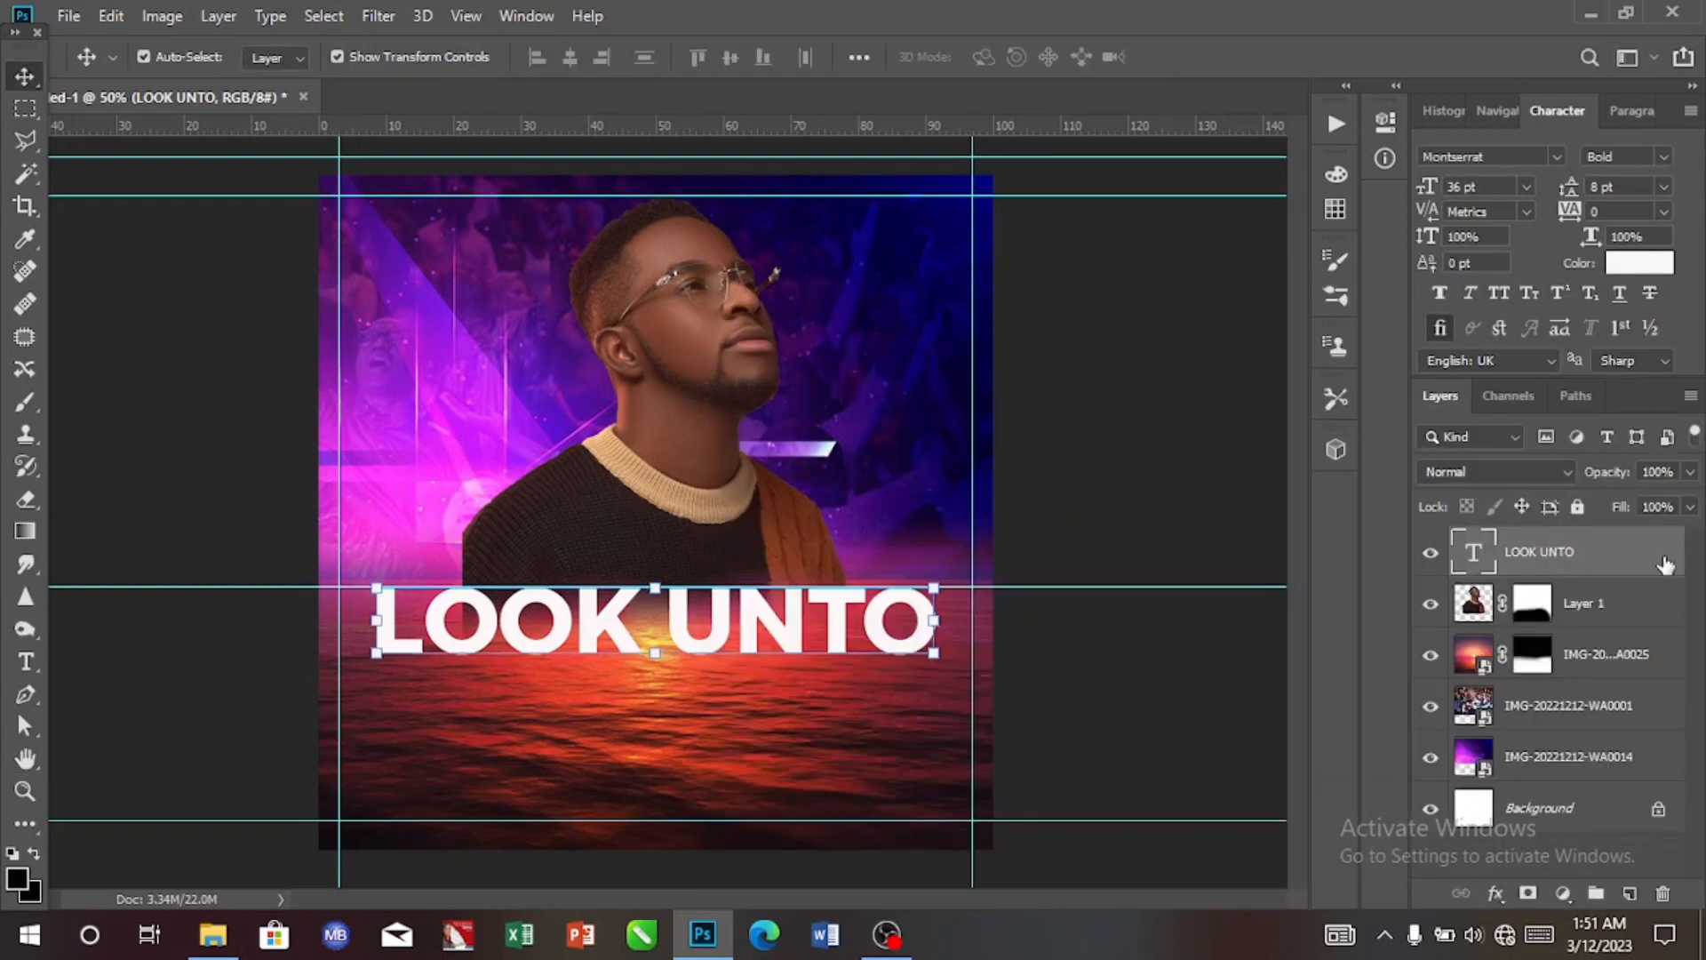
pyautogui.rightClick(1665, 556)
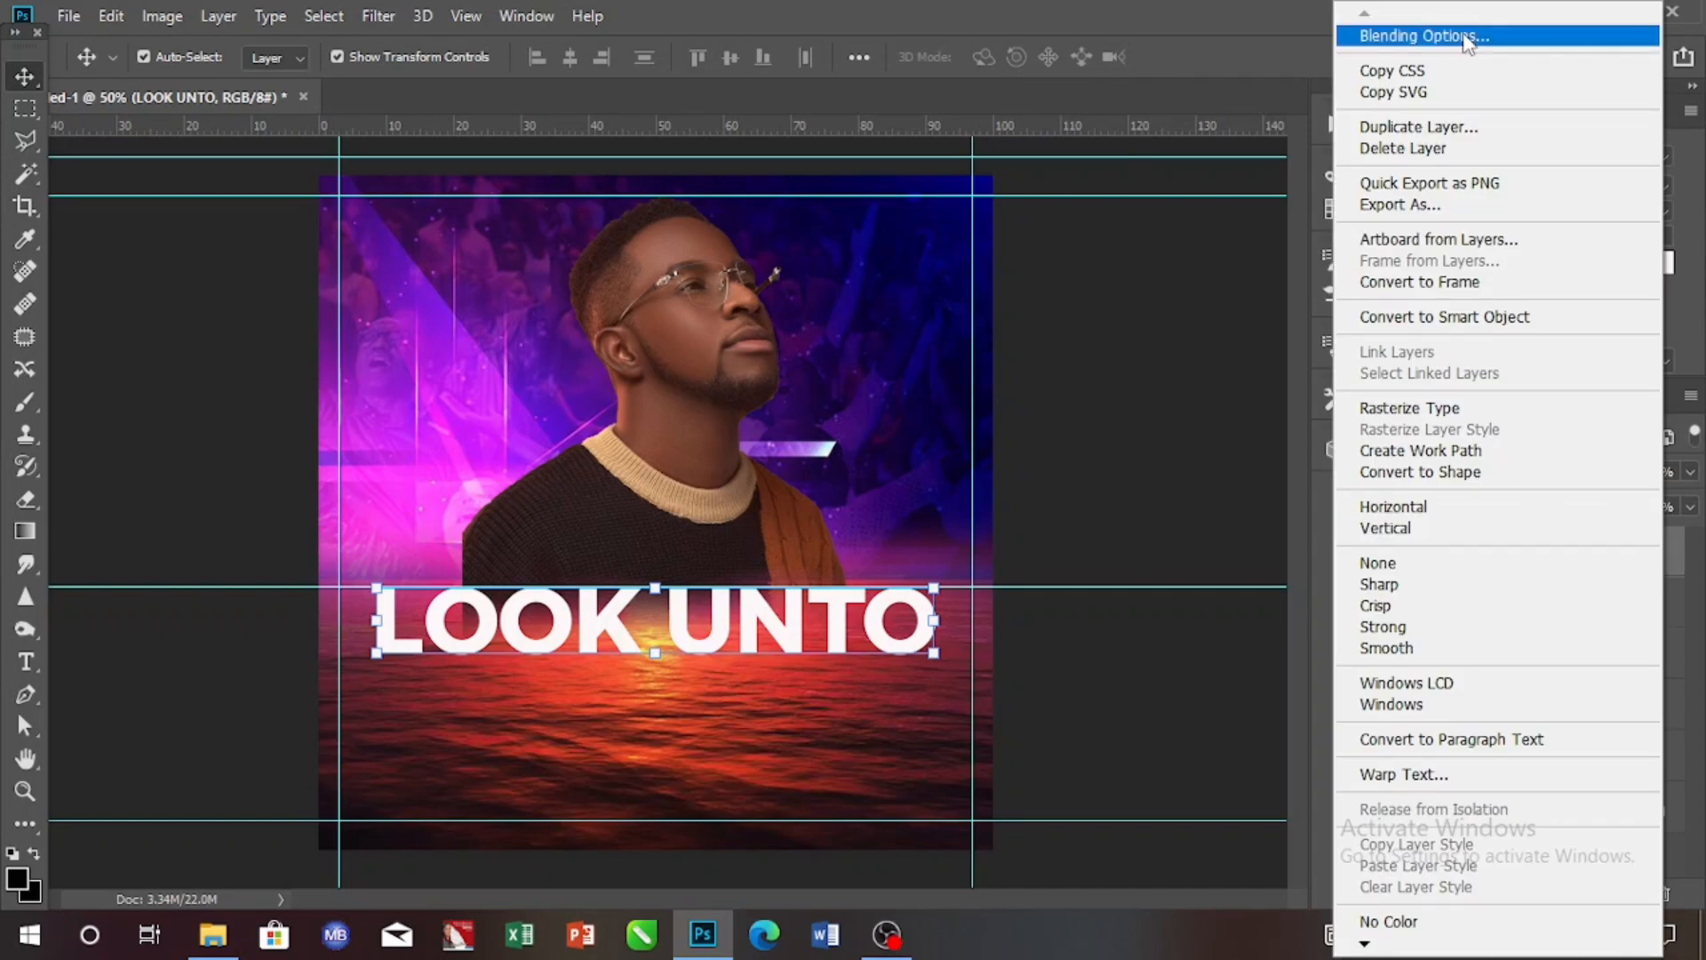
pyautogui.click(1464, 35)
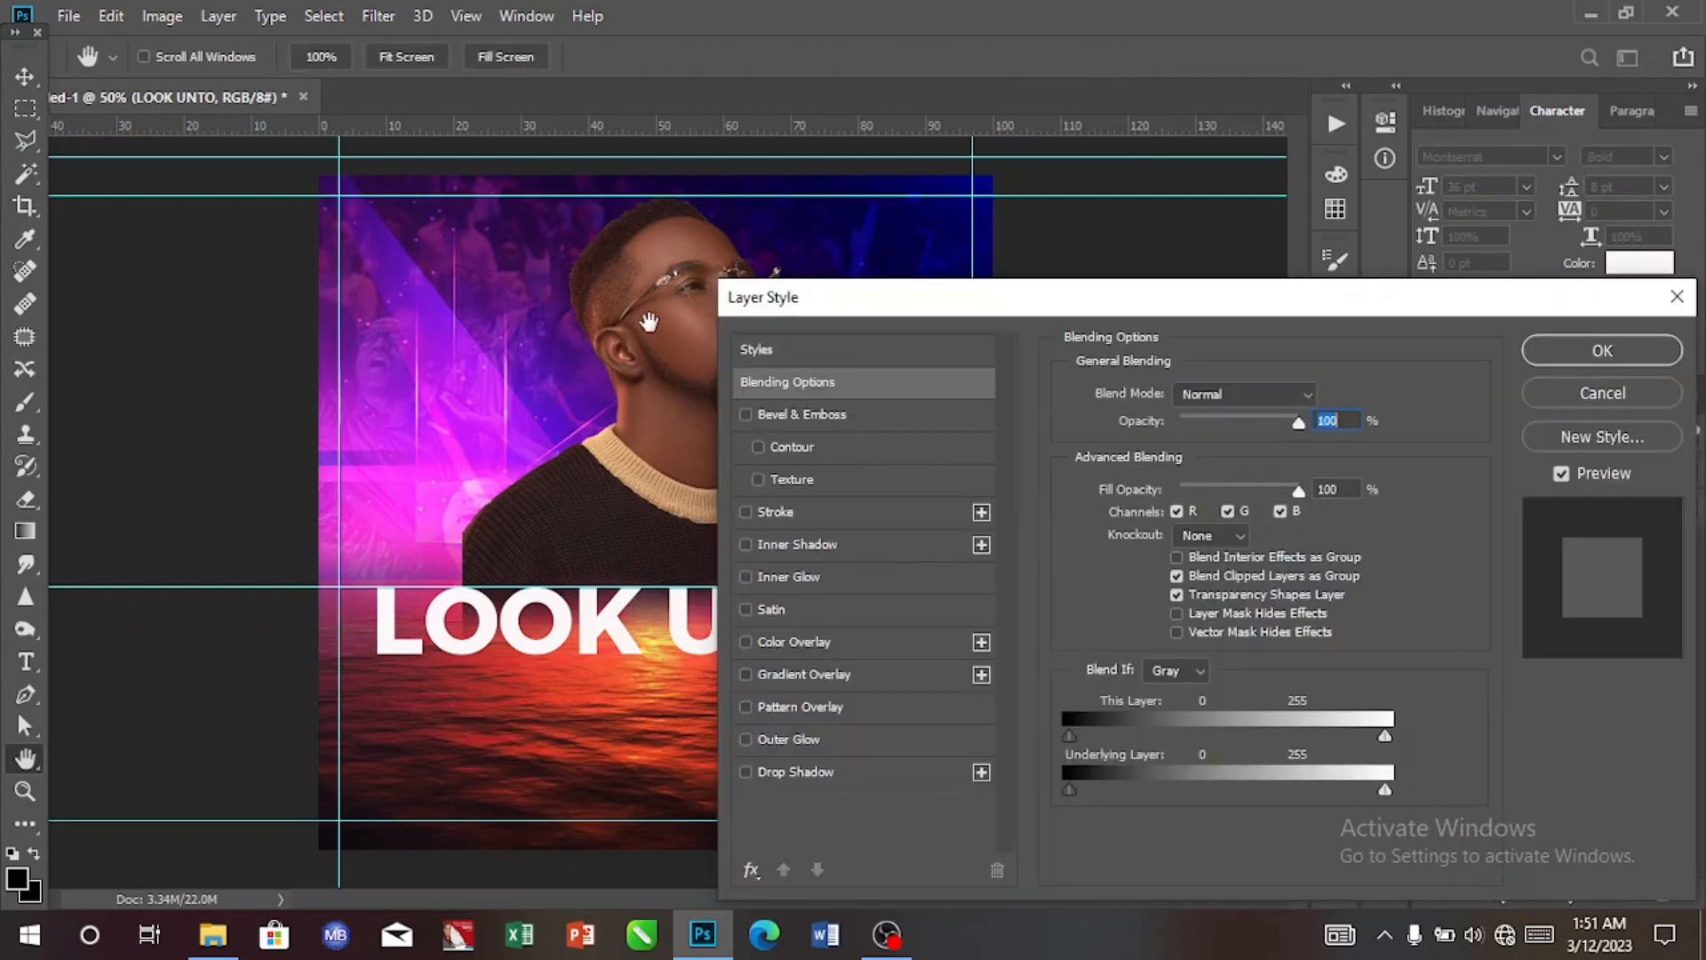
pyautogui.click(849, 425)
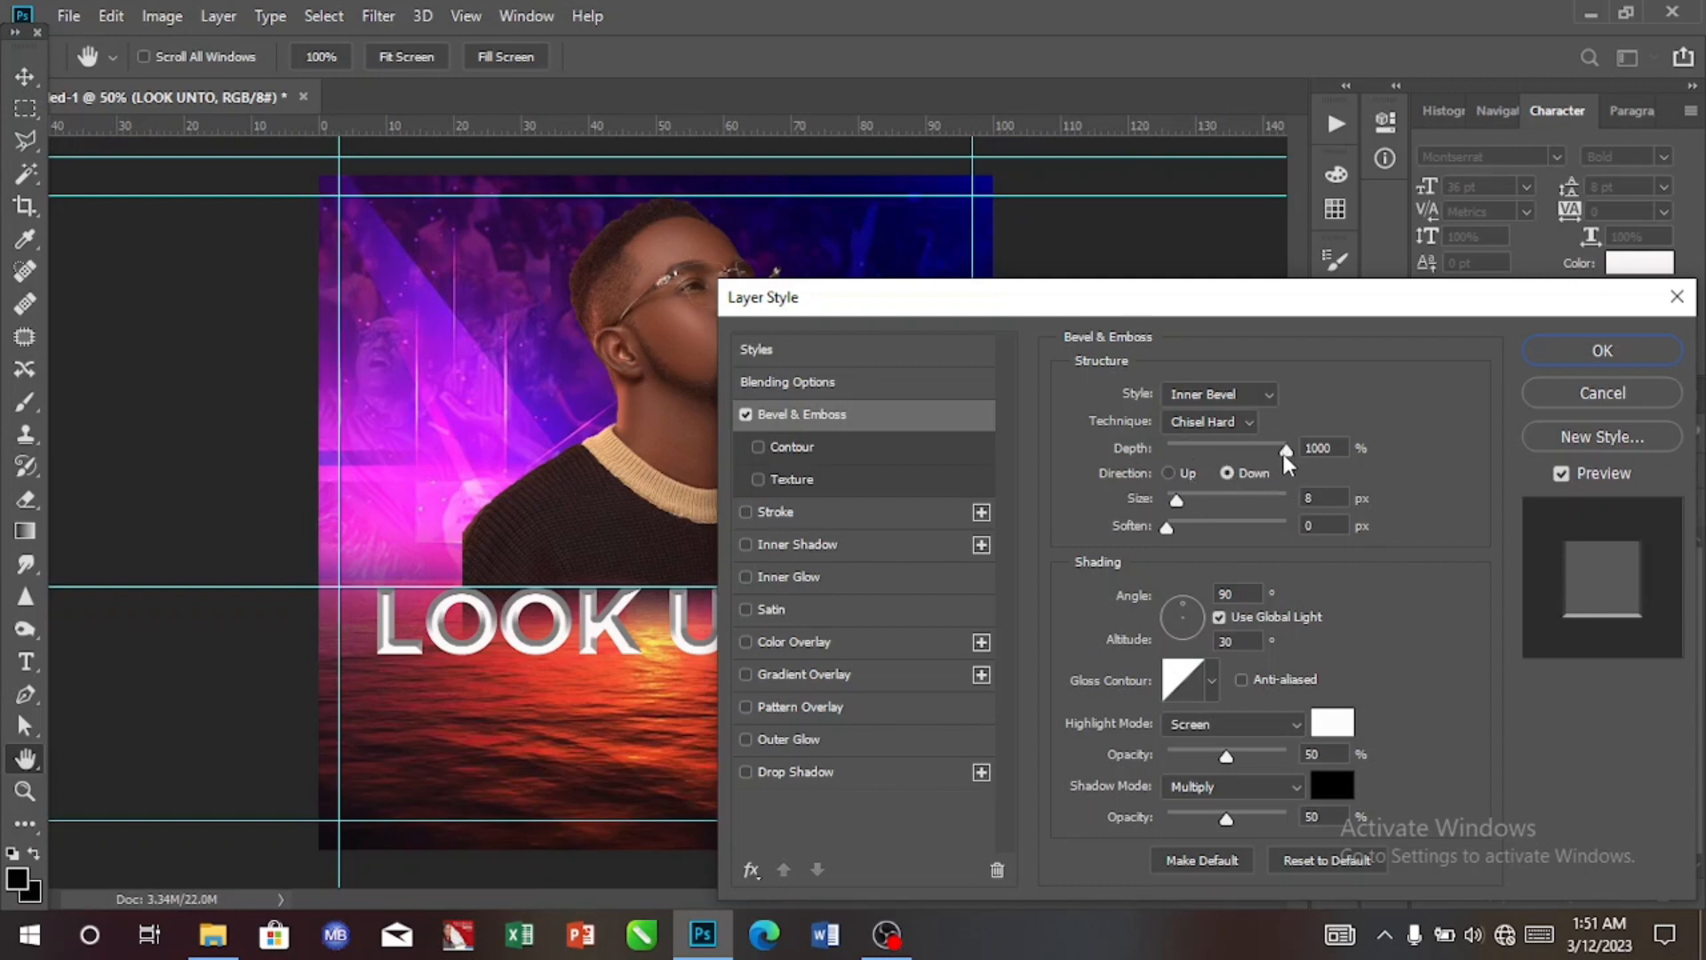
pyautogui.moveTo(1277, 457); pyautogui.dragTo(1203, 462)
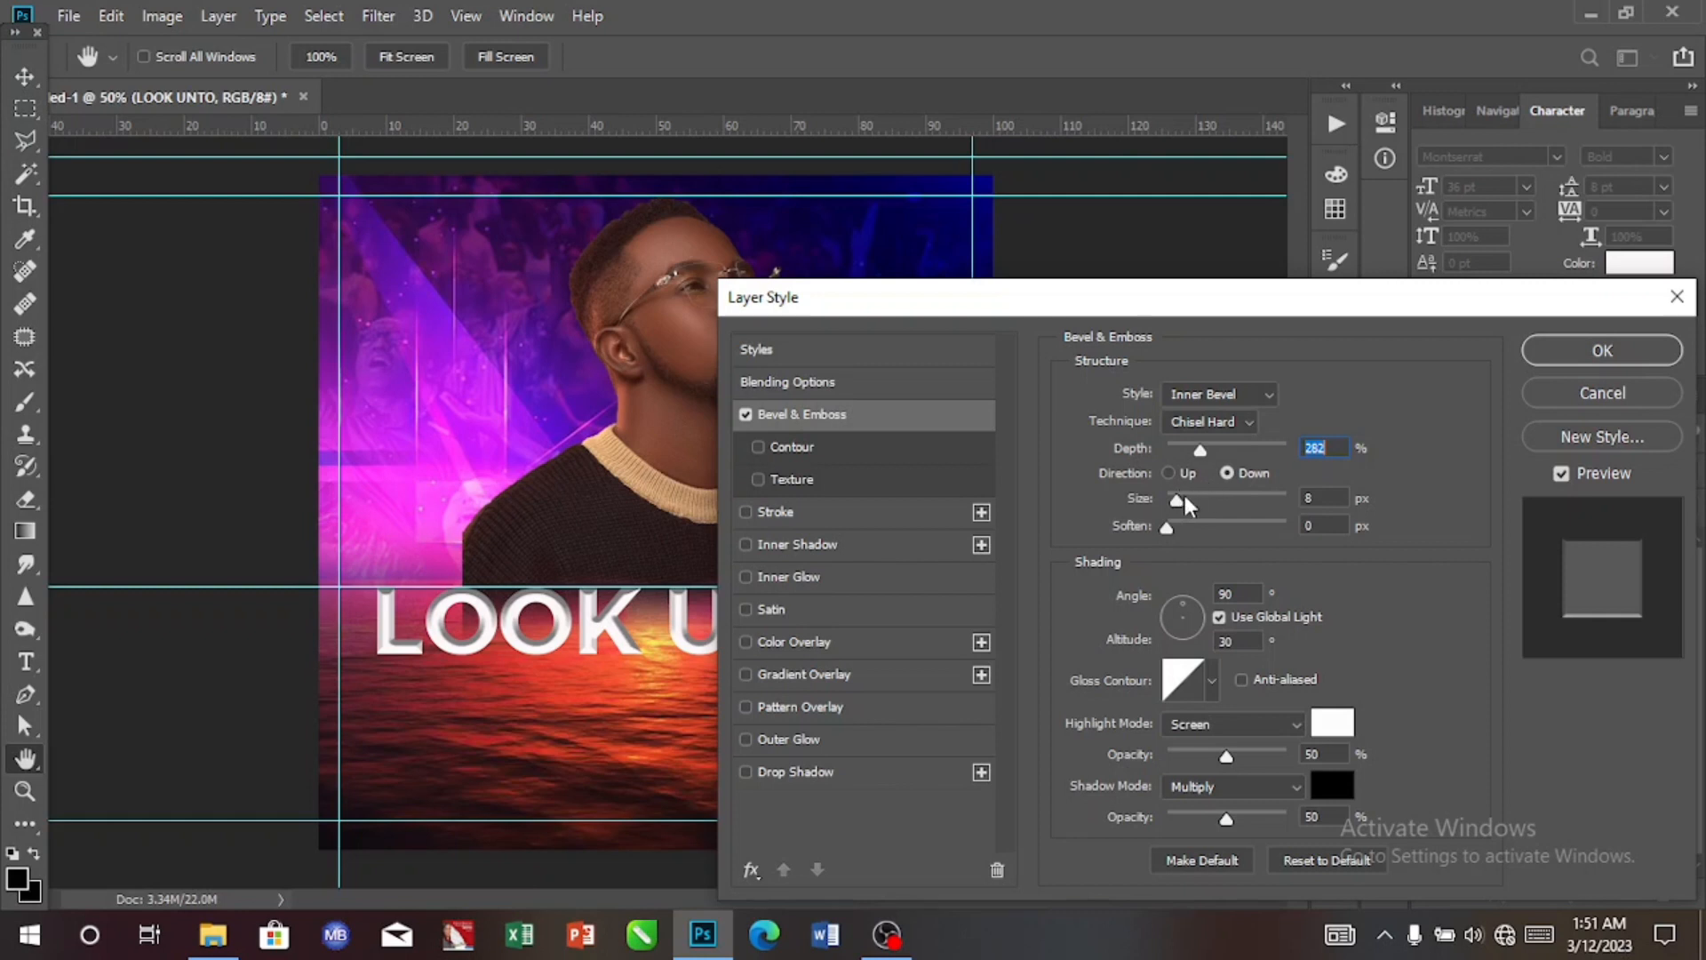
pyautogui.moveTo(1182, 500); pyautogui.dragTo(1186, 499)
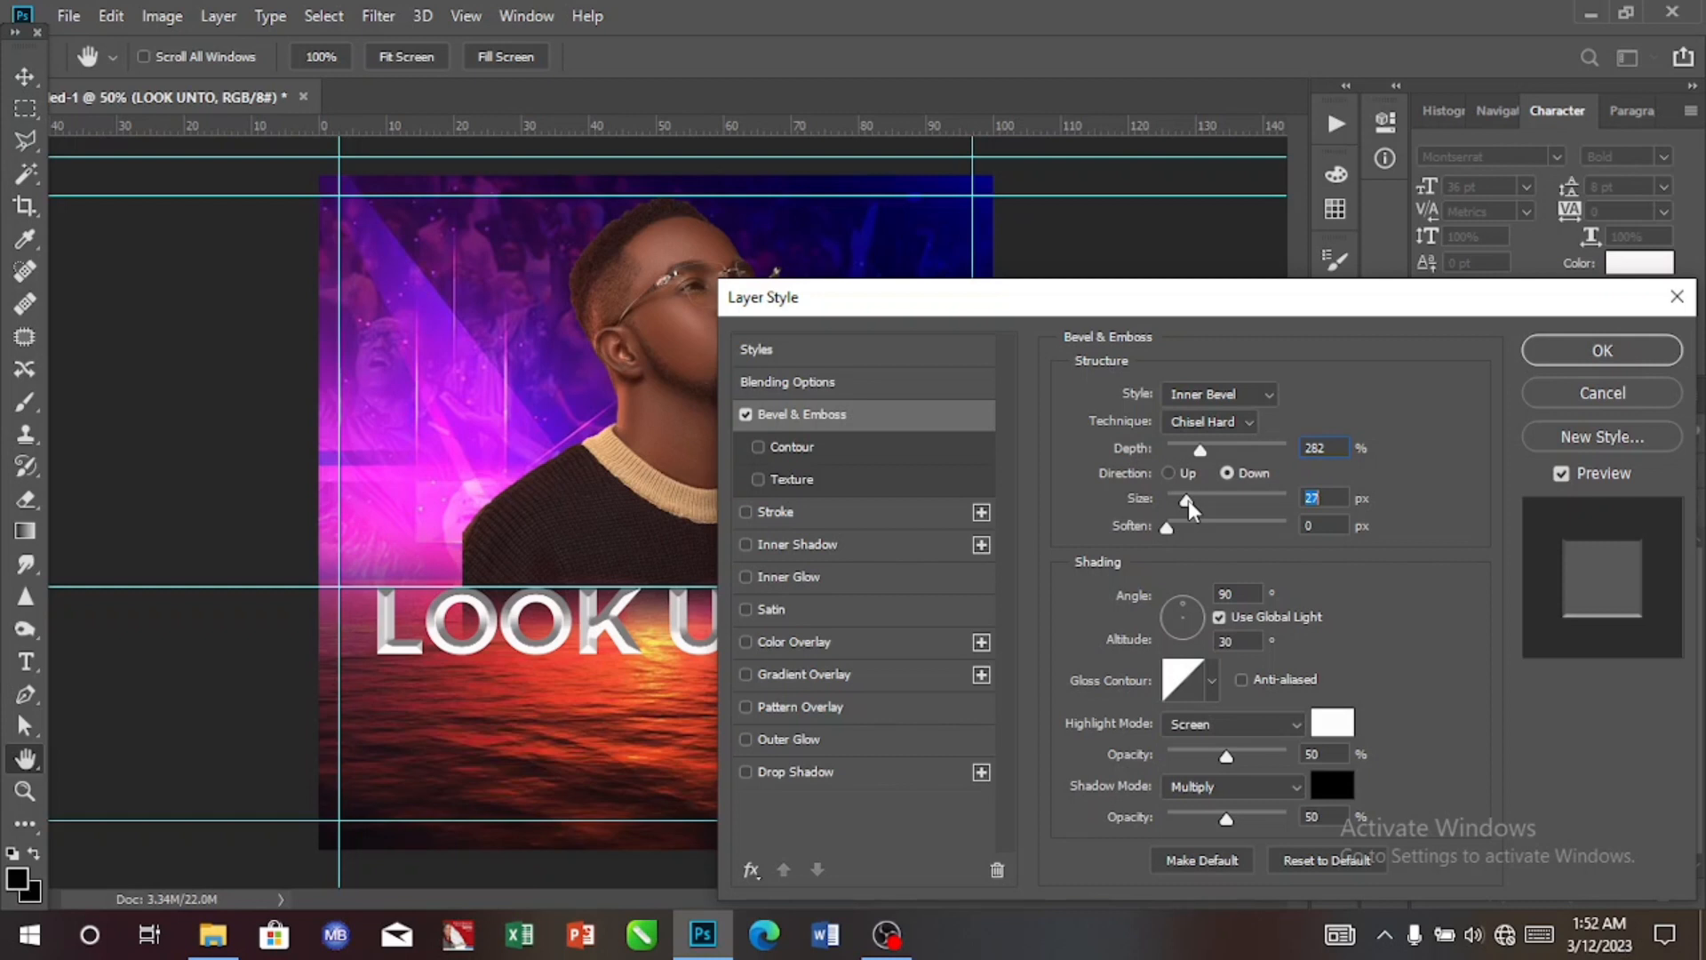
pyautogui.moveTo(1187, 500); pyautogui.dragTo(1203, 500)
pyautogui.moveTo(1201, 501); pyautogui.dragTo(1197, 500)
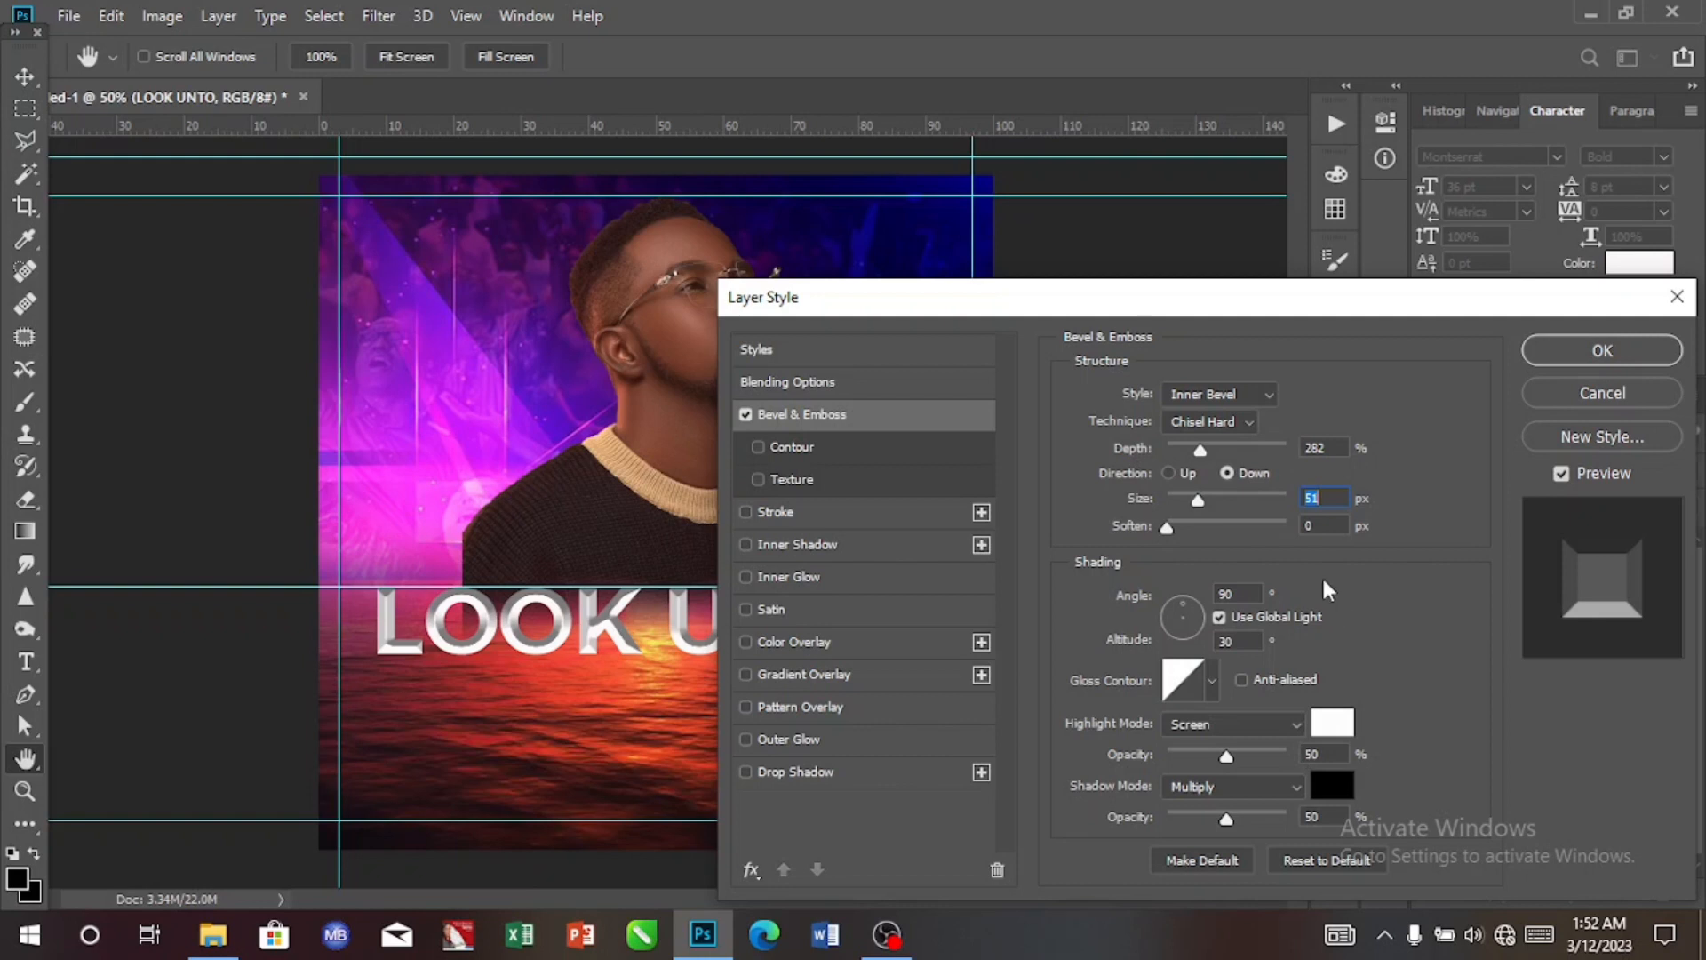
# Add a drop shadow to the LOOK UNTO text with a distance of 9 px and 100% opacity.
pyautogui.click(857, 770)
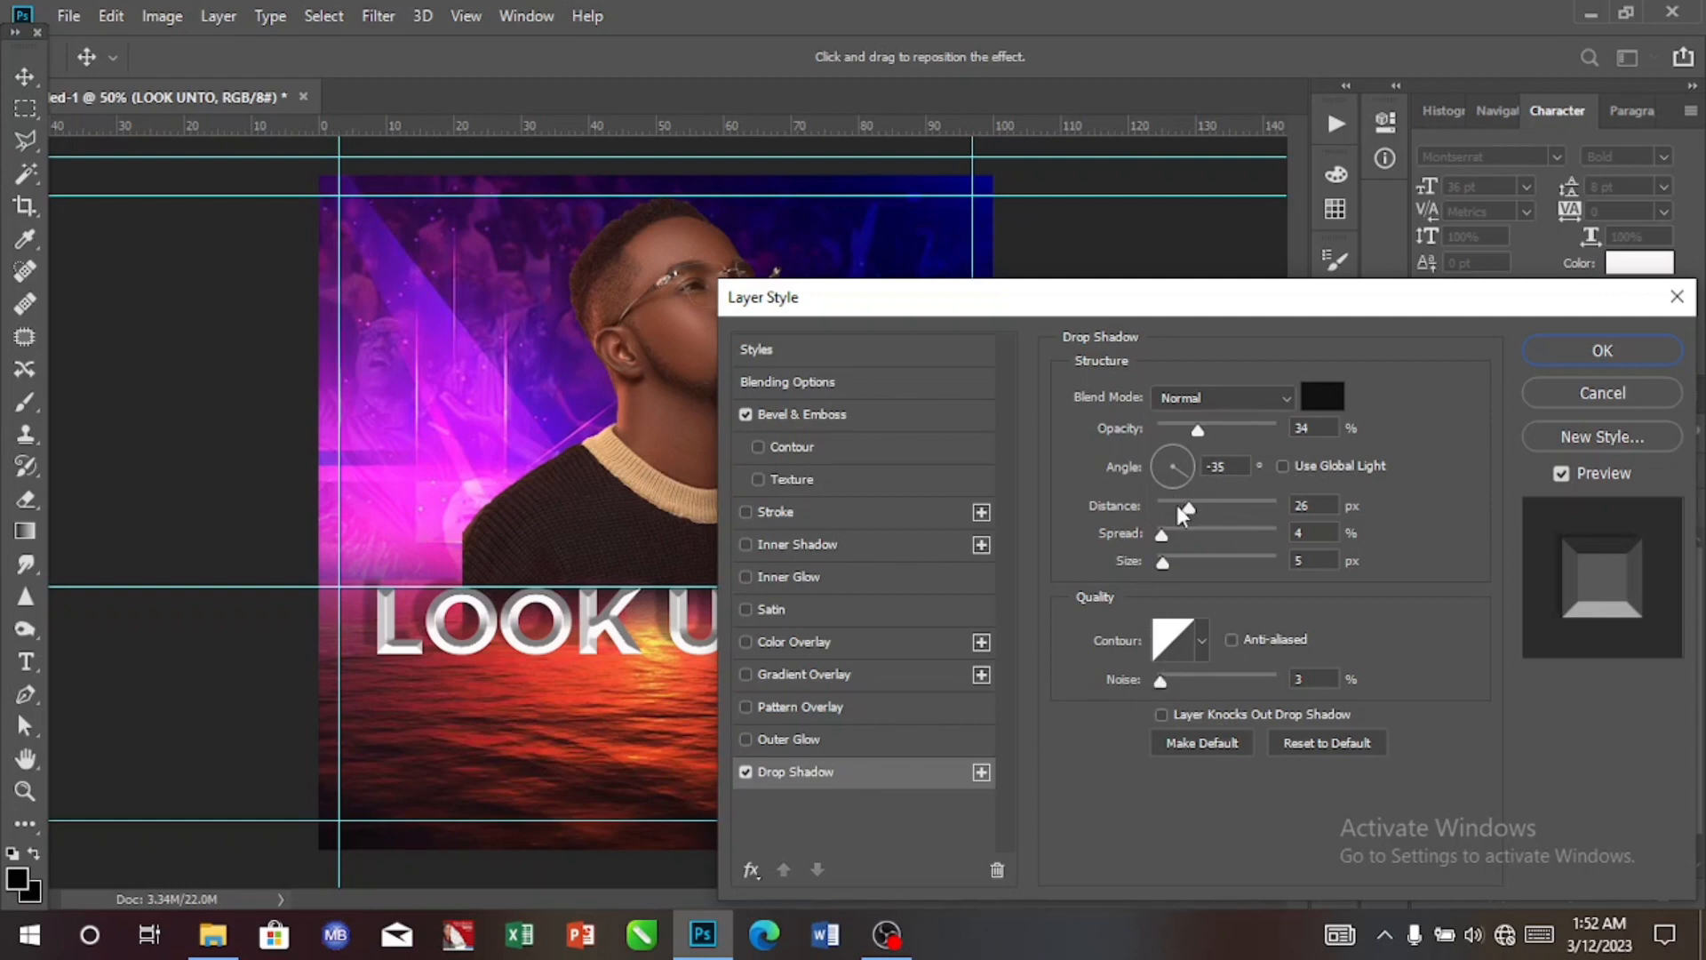
pyautogui.moveTo(1177, 504); pyautogui.dragTo(1168, 505)
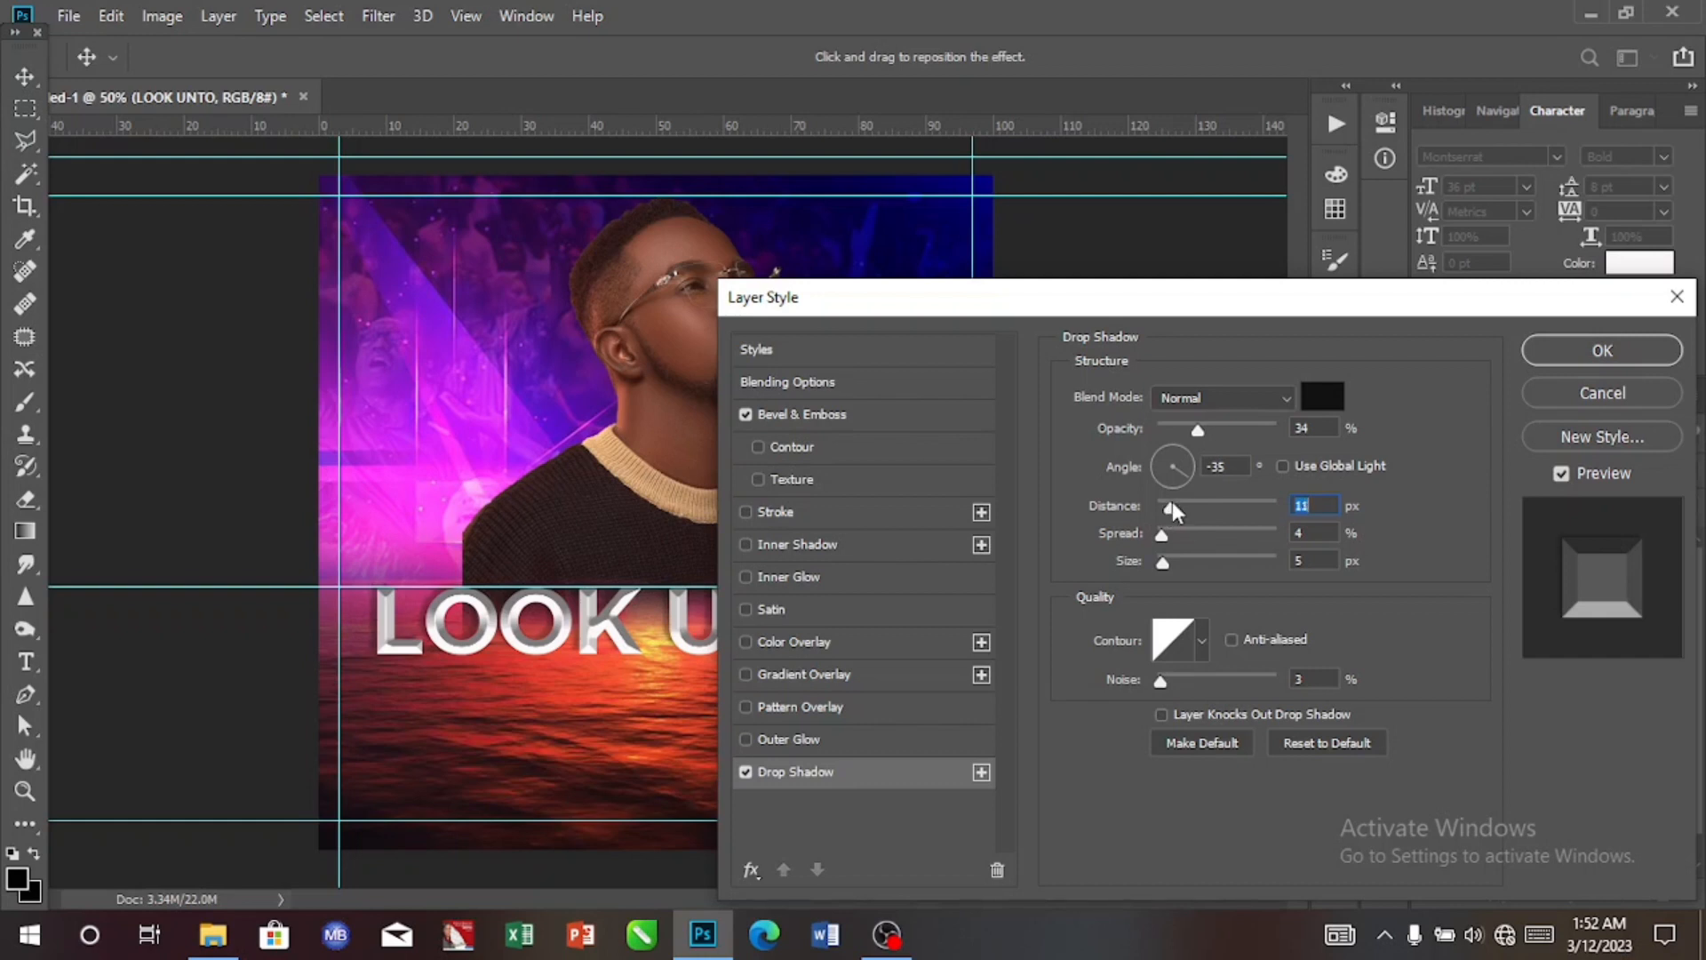
pyautogui.press('Down')
pyautogui.press('Down')
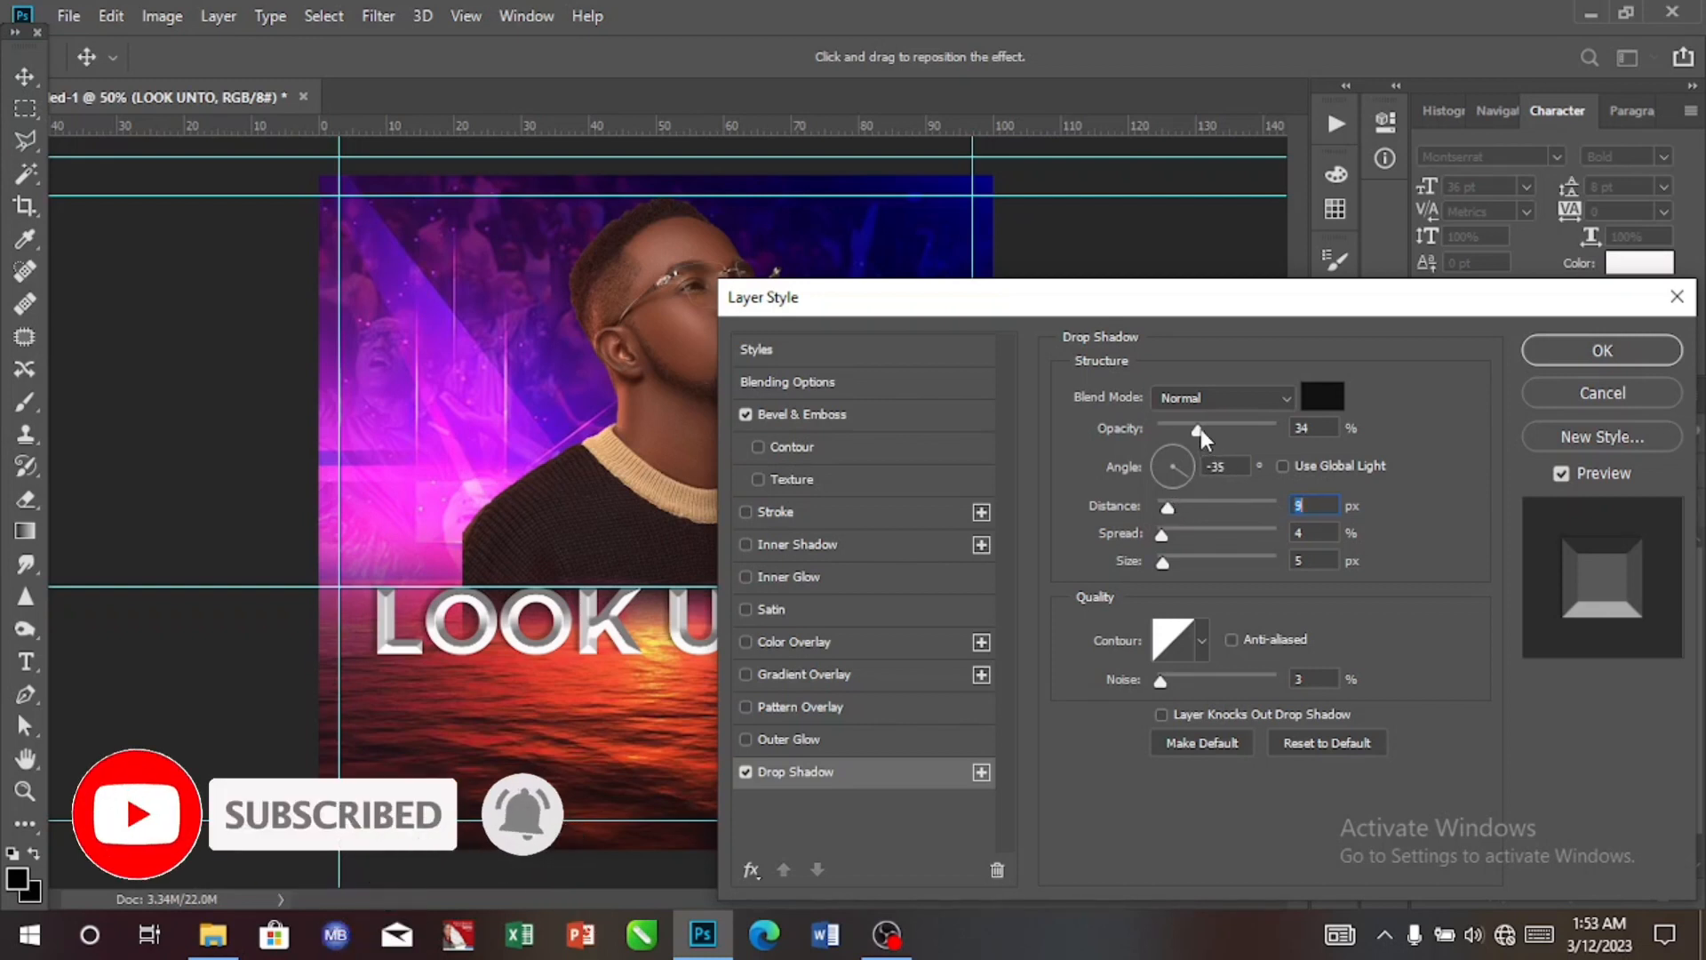
pyautogui.moveTo(1198, 430); pyautogui.dragTo(1277, 427)
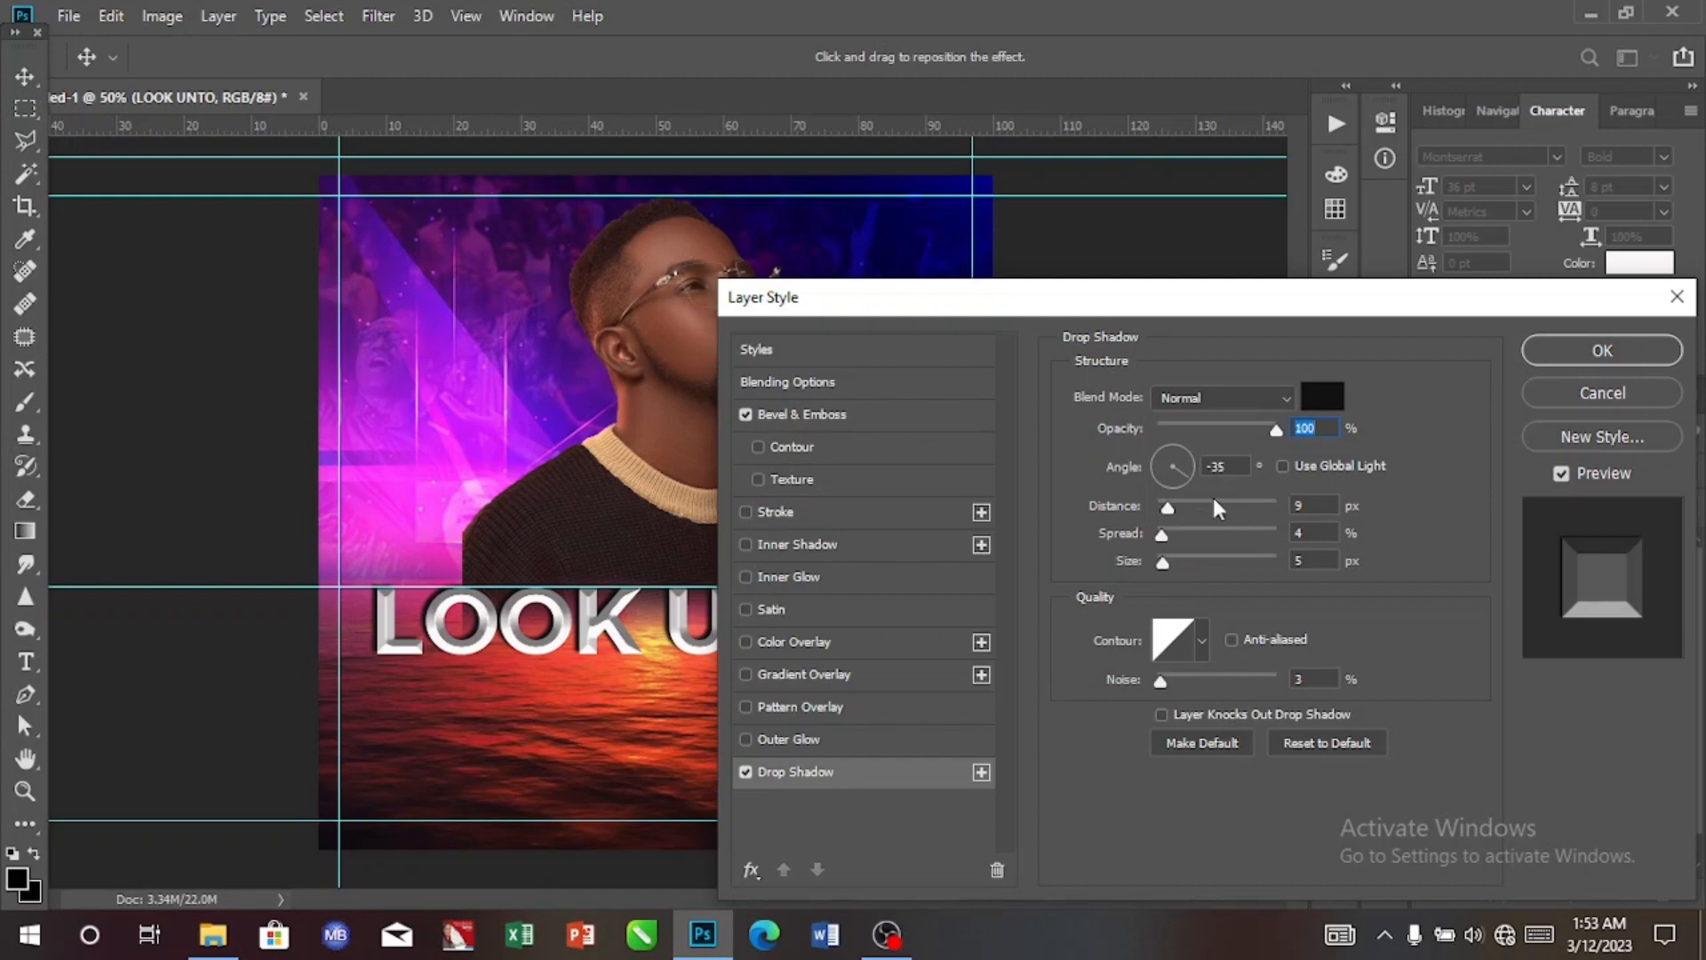
# Set the drop shadow's color to dark grey 201f1f and apply the layer style to the text.
pyautogui.click(1323, 396)
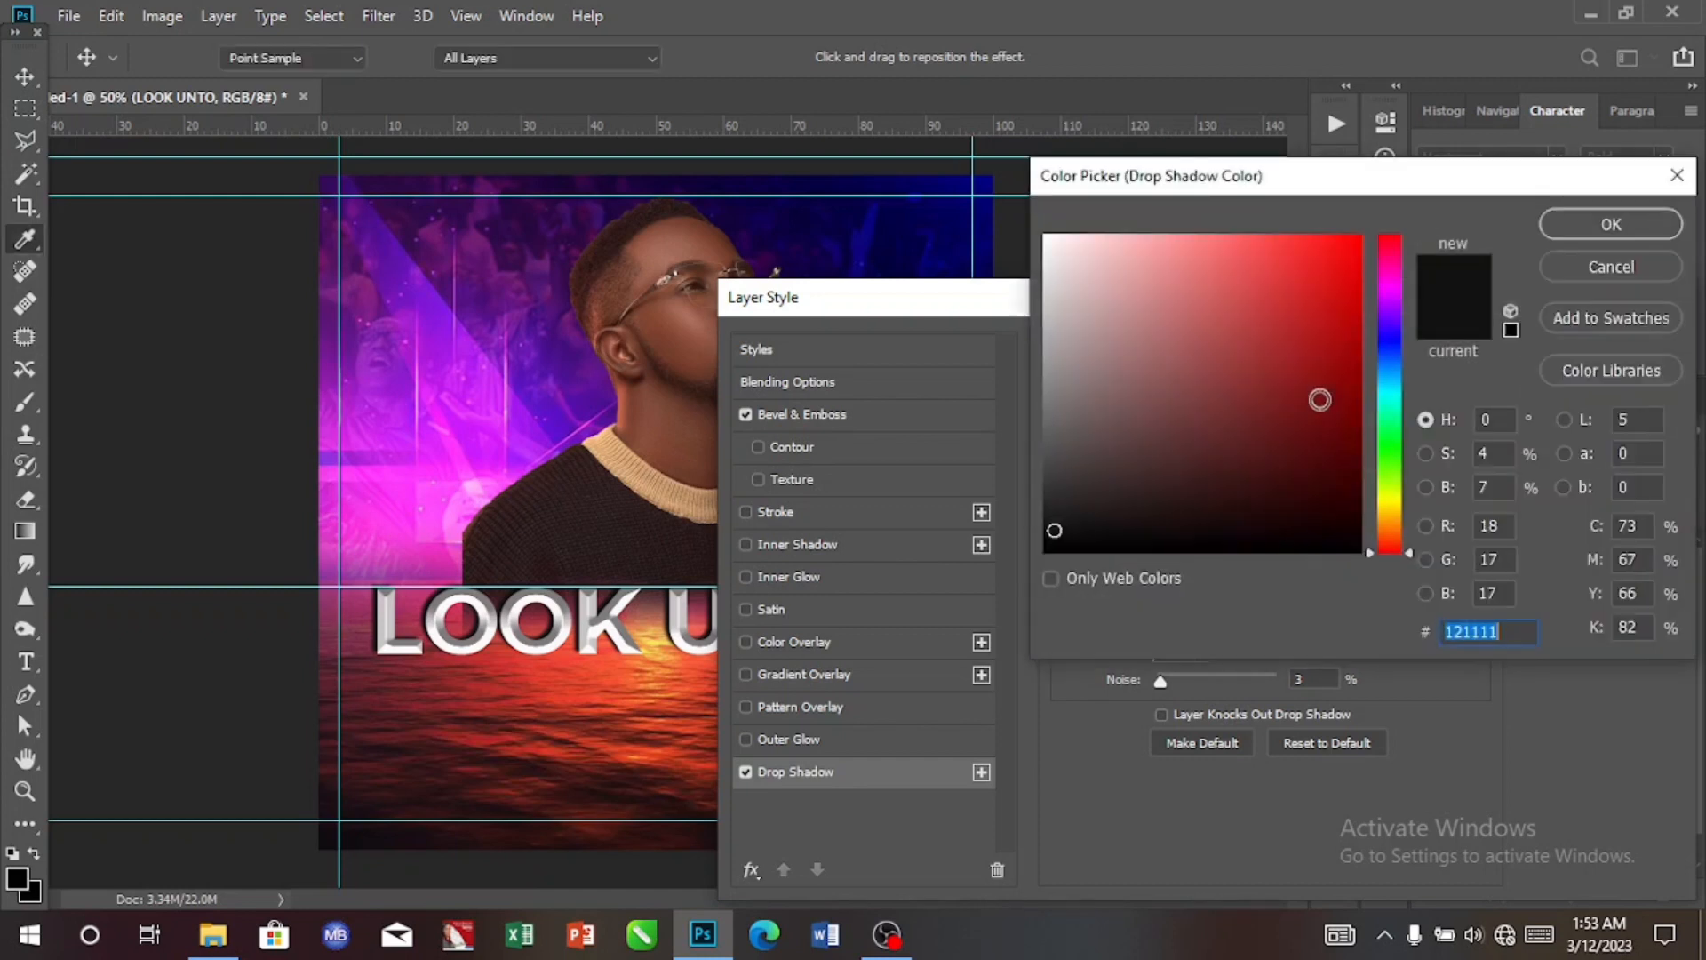
pyautogui.click(1054, 508)
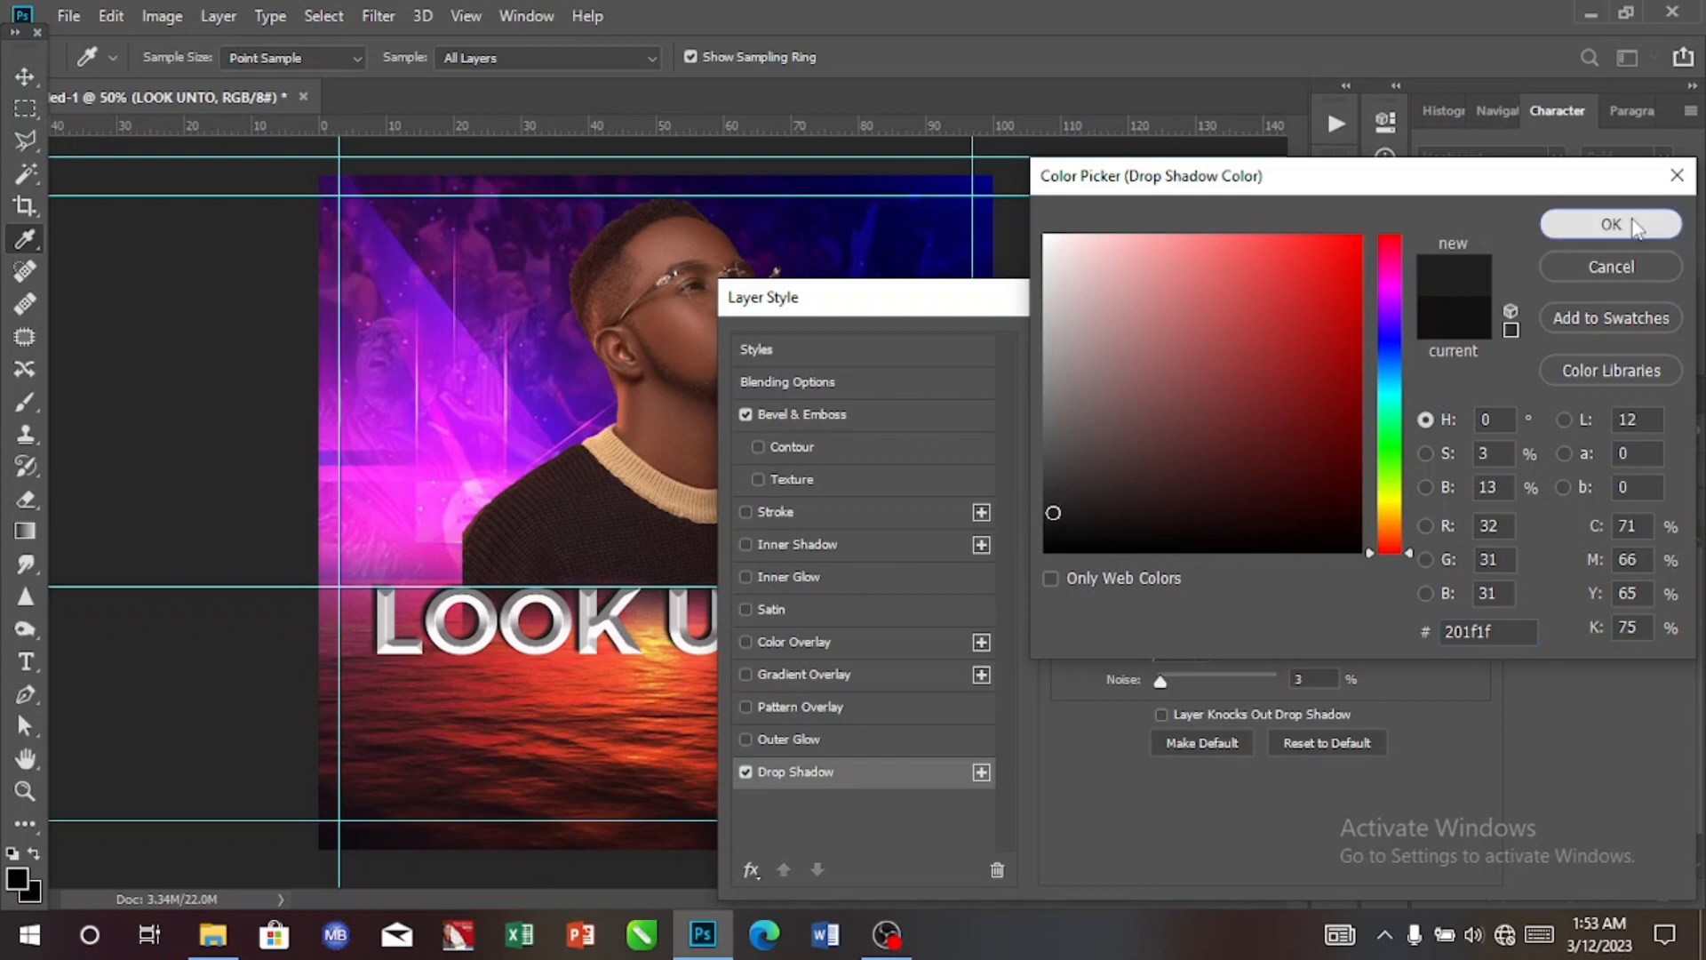
pyautogui.click(1613, 226)
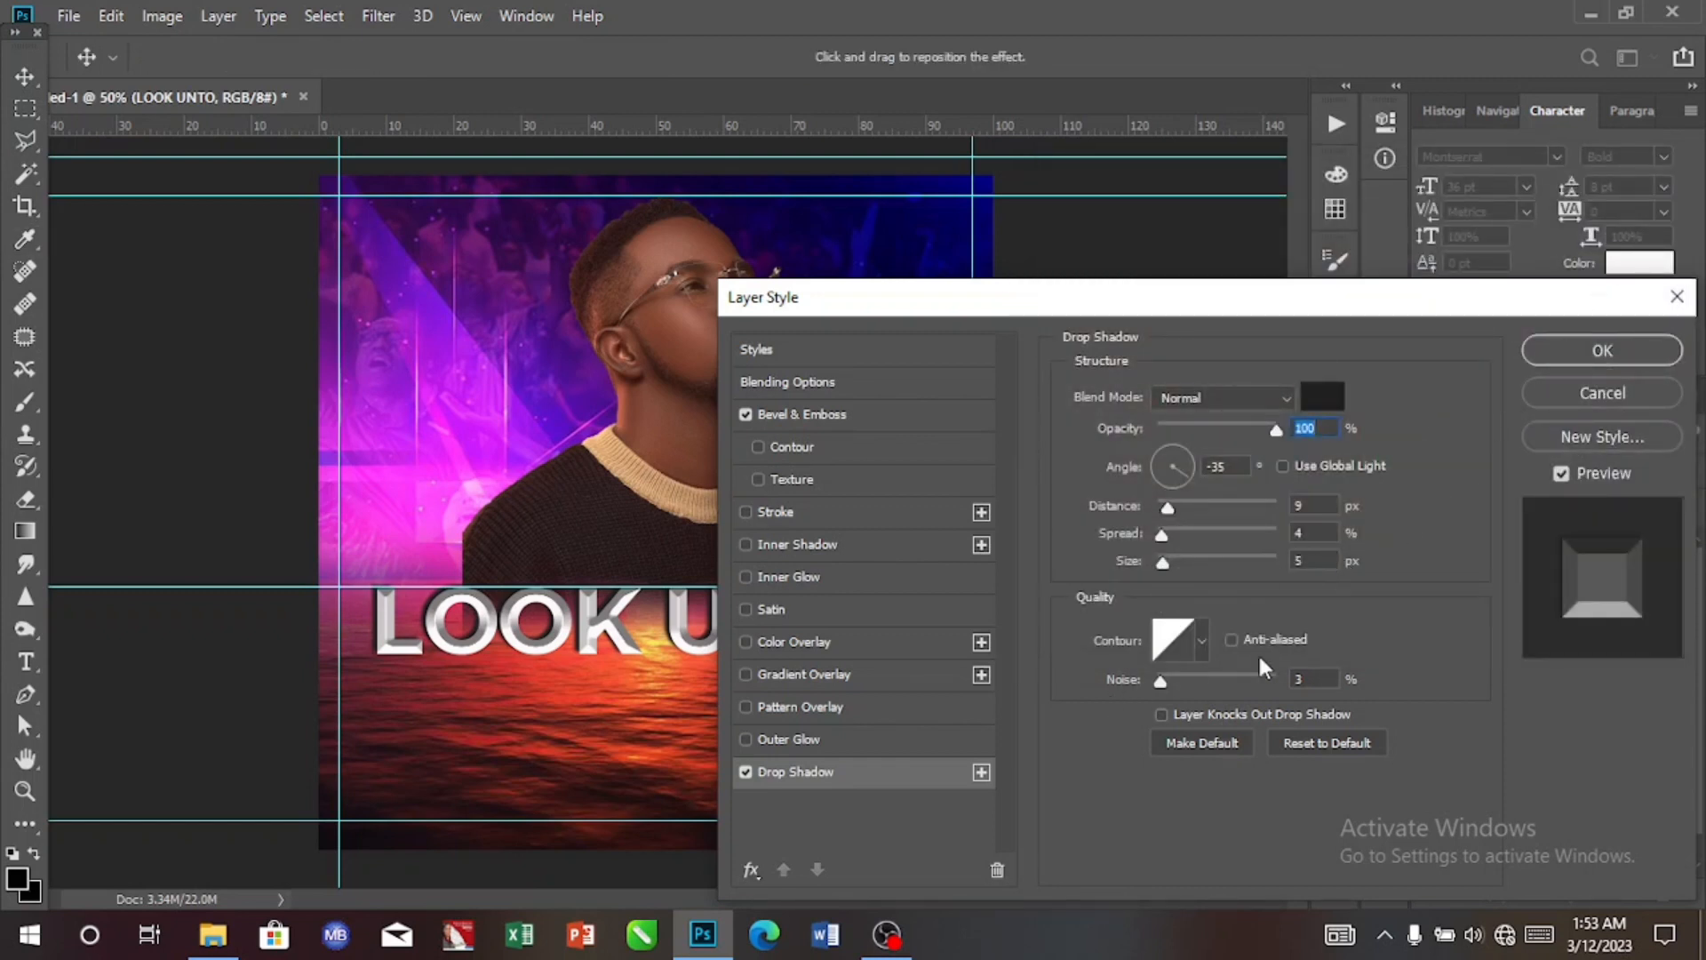
pyautogui.click(1581, 350)
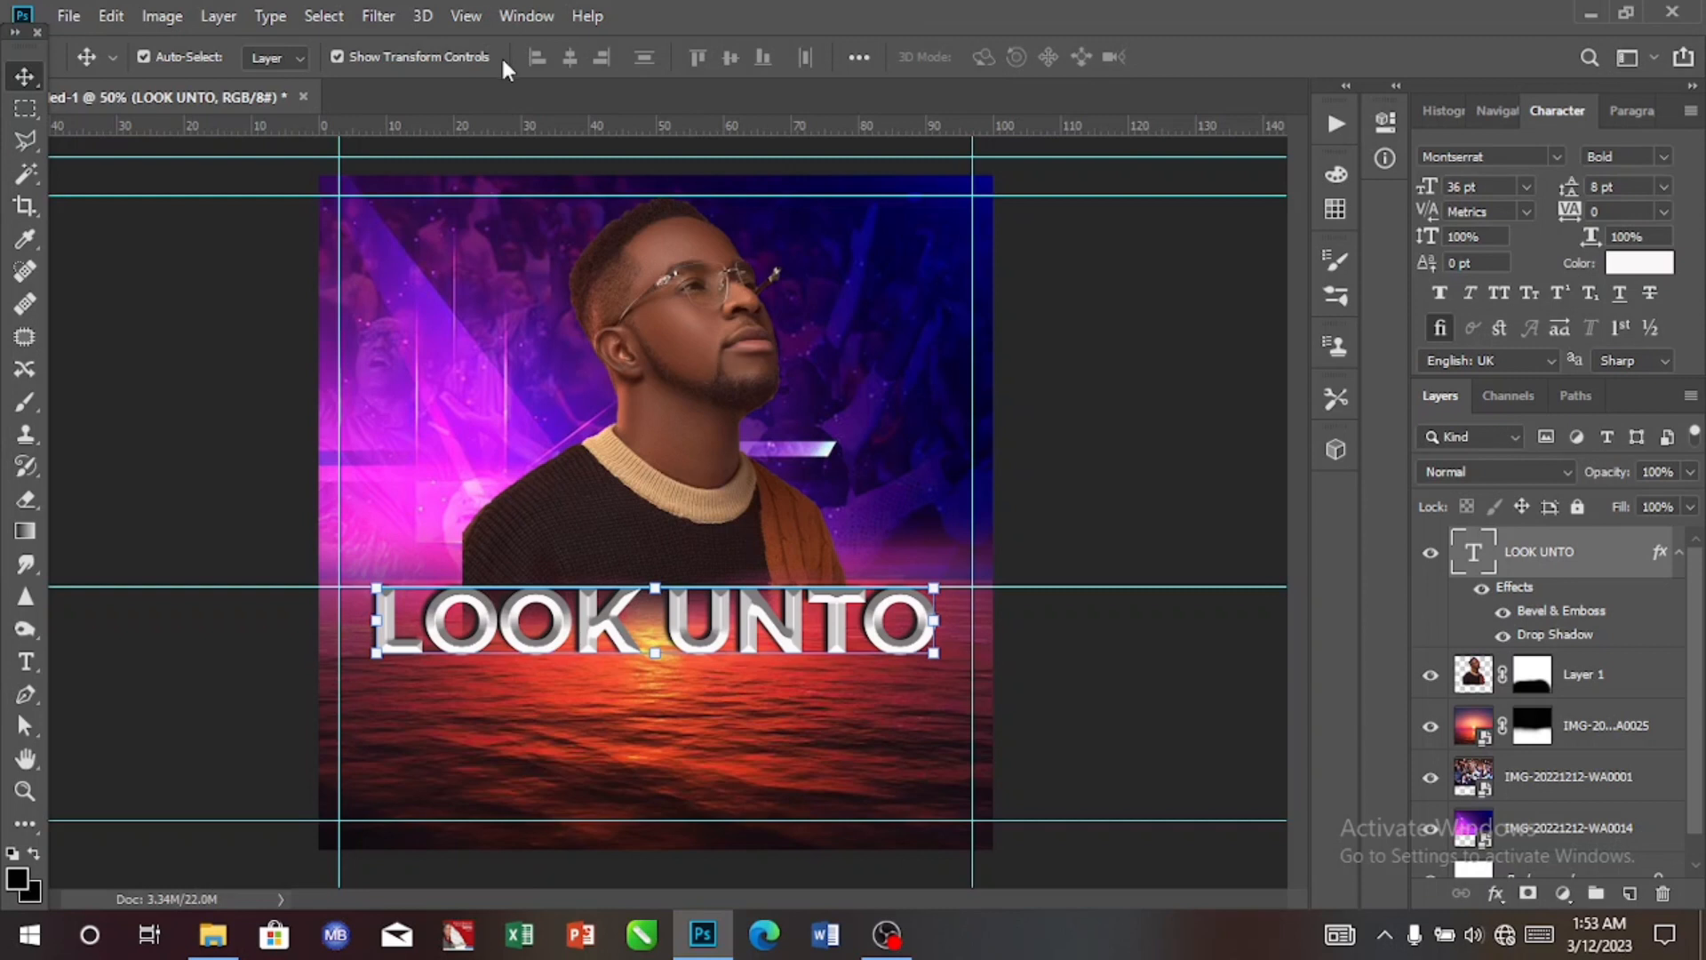
# Place the gold texture image IMG-20230309-WA0013 from the Documents folder into the flyer.
pyautogui.click(209, 947)
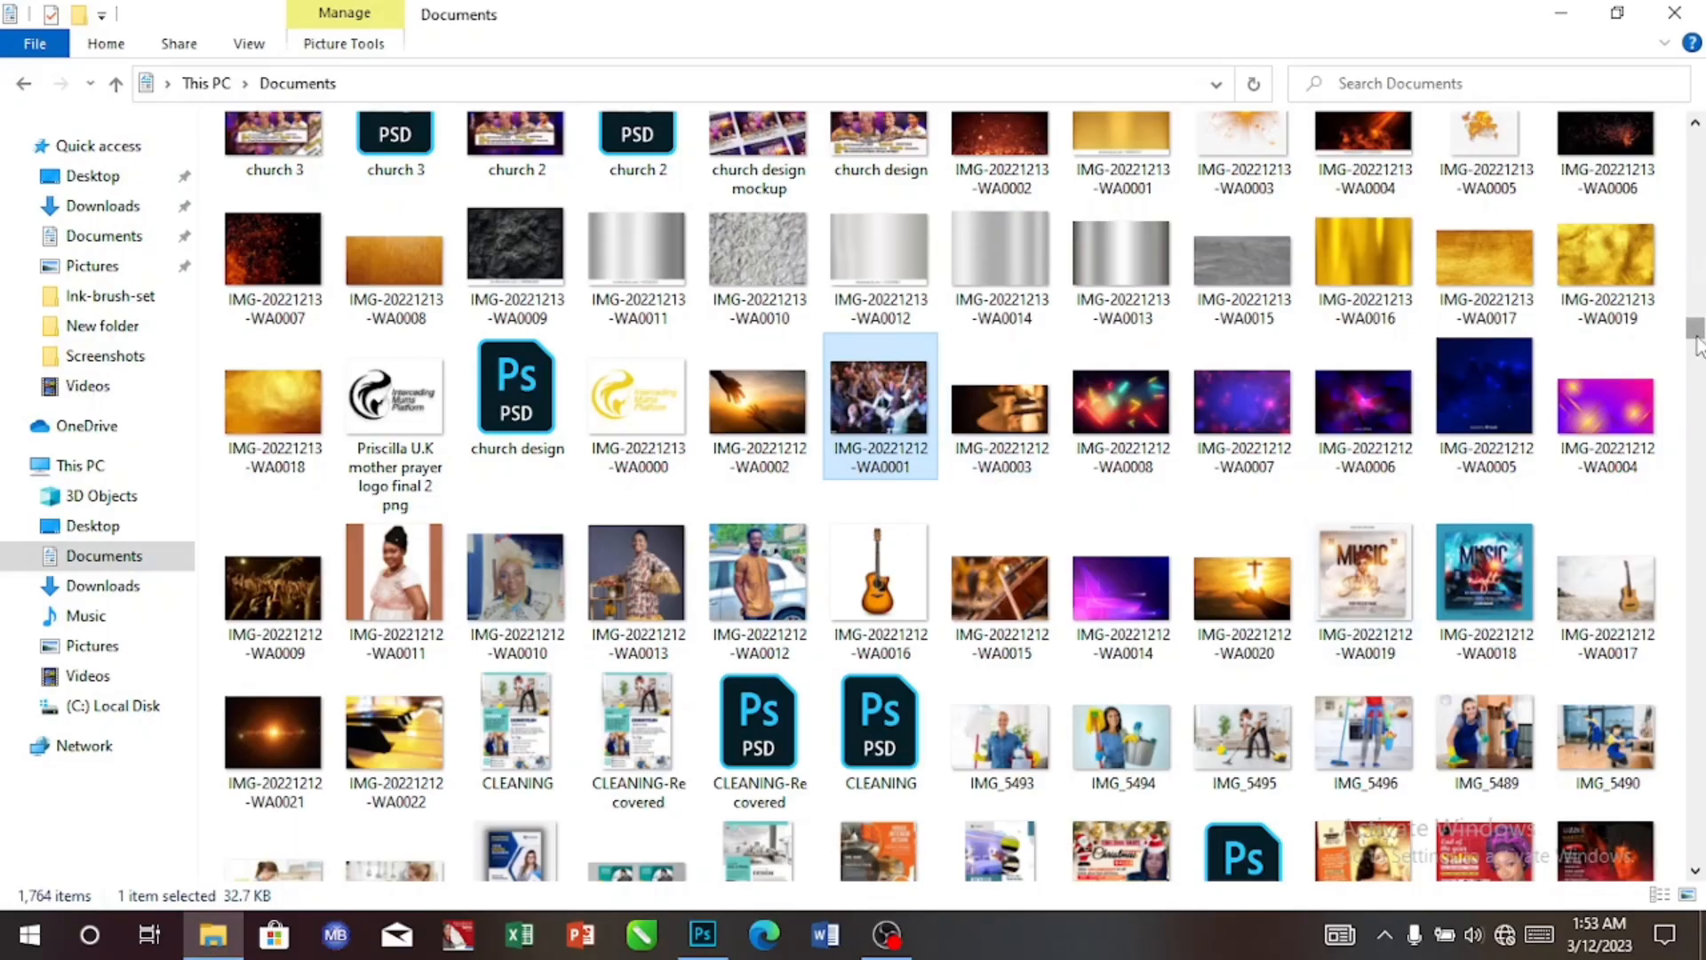
pyautogui.moveTo(1697, 339); pyautogui.dragTo(1696, 384)
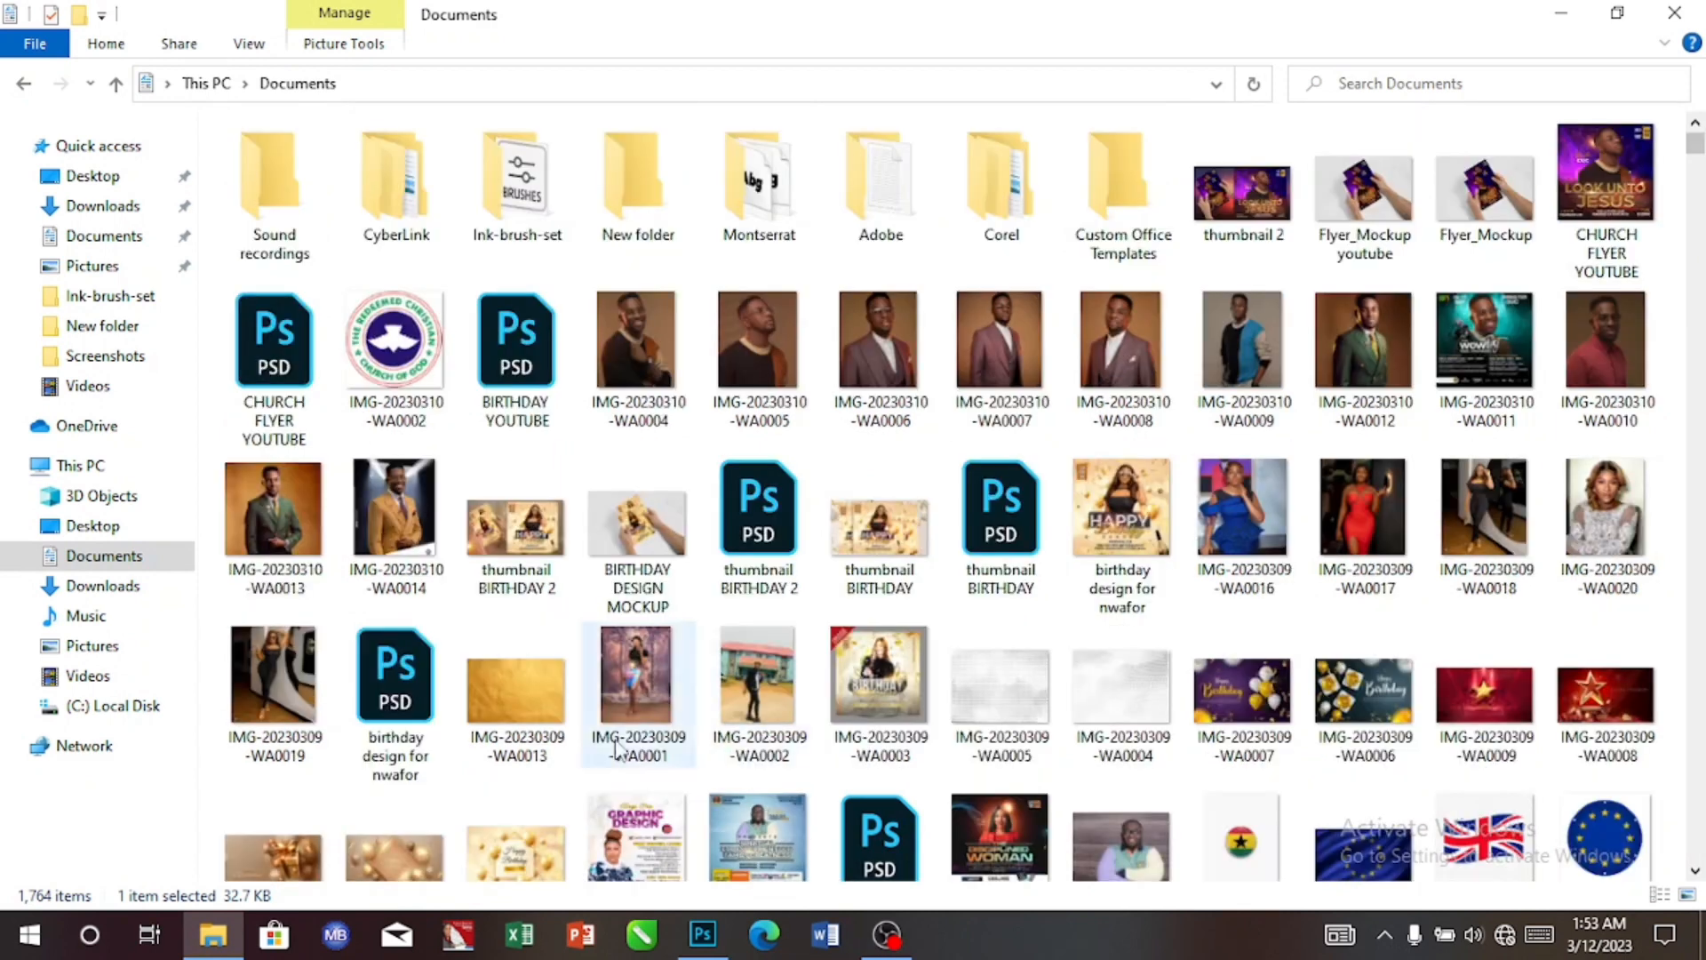
pyautogui.moveTo(517, 691); pyautogui.dragTo(711, 795)
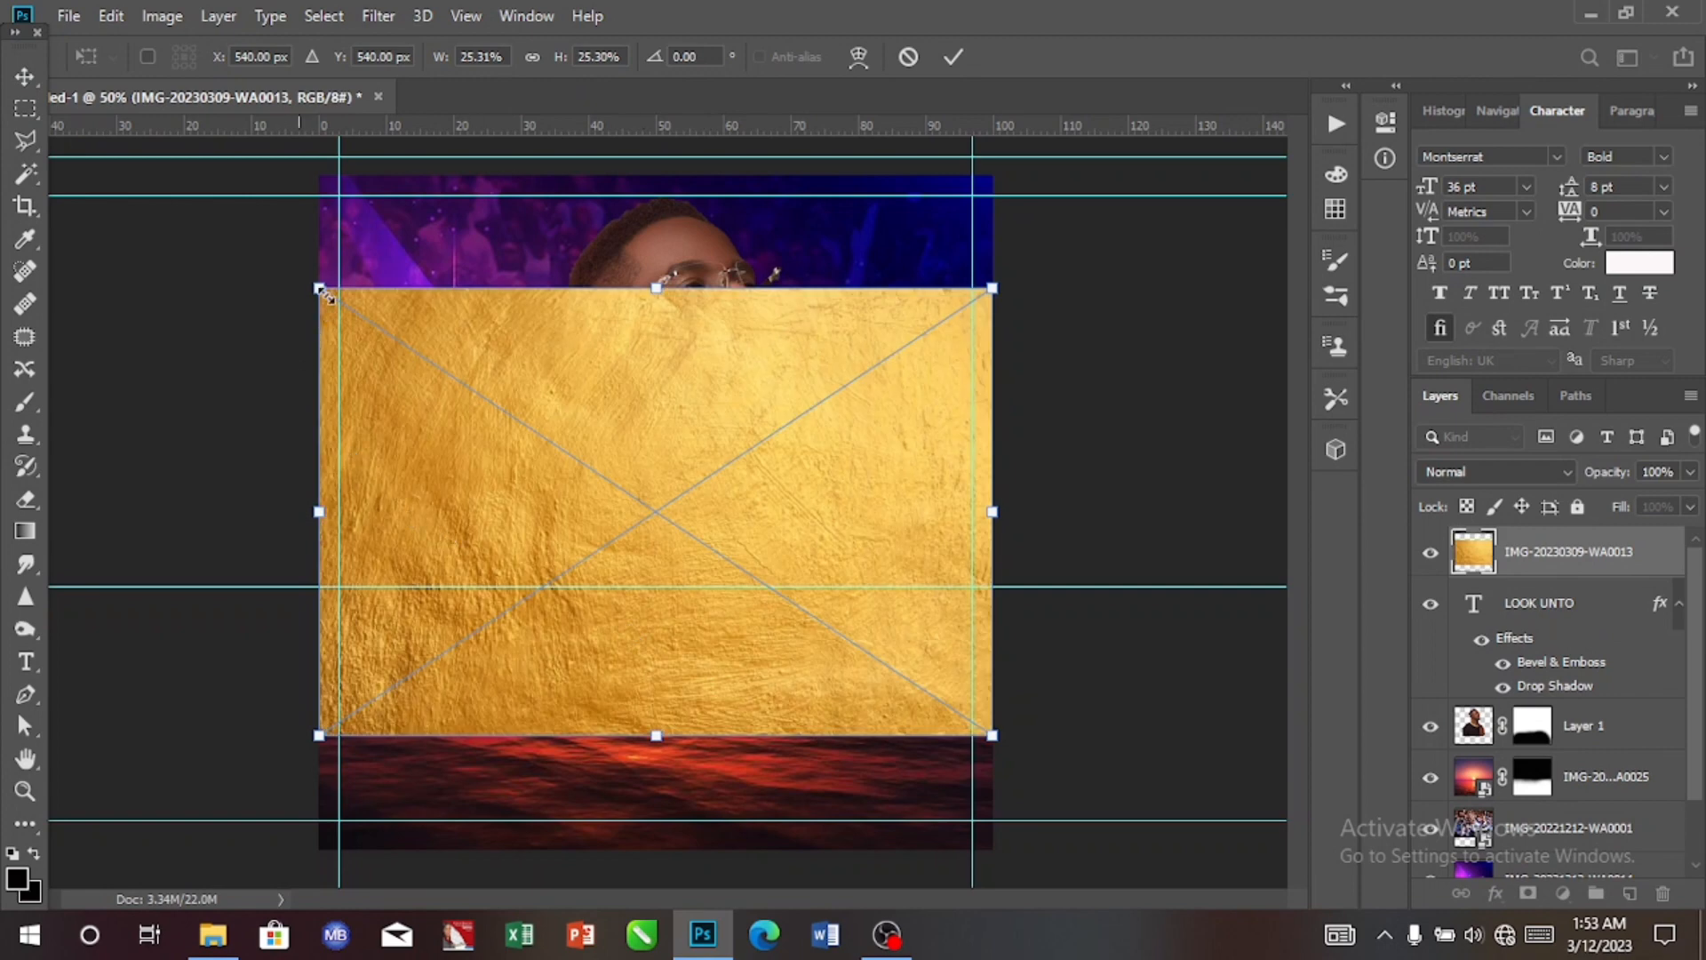
# Scale the gold texture to about 22% over the LOOK UNTO text and clip it to that text.
pyautogui.moveTo(322, 286); pyautogui.dragTo(475, 391)
pyautogui.moveTo(621, 602); pyautogui.dragTo(539, 611)
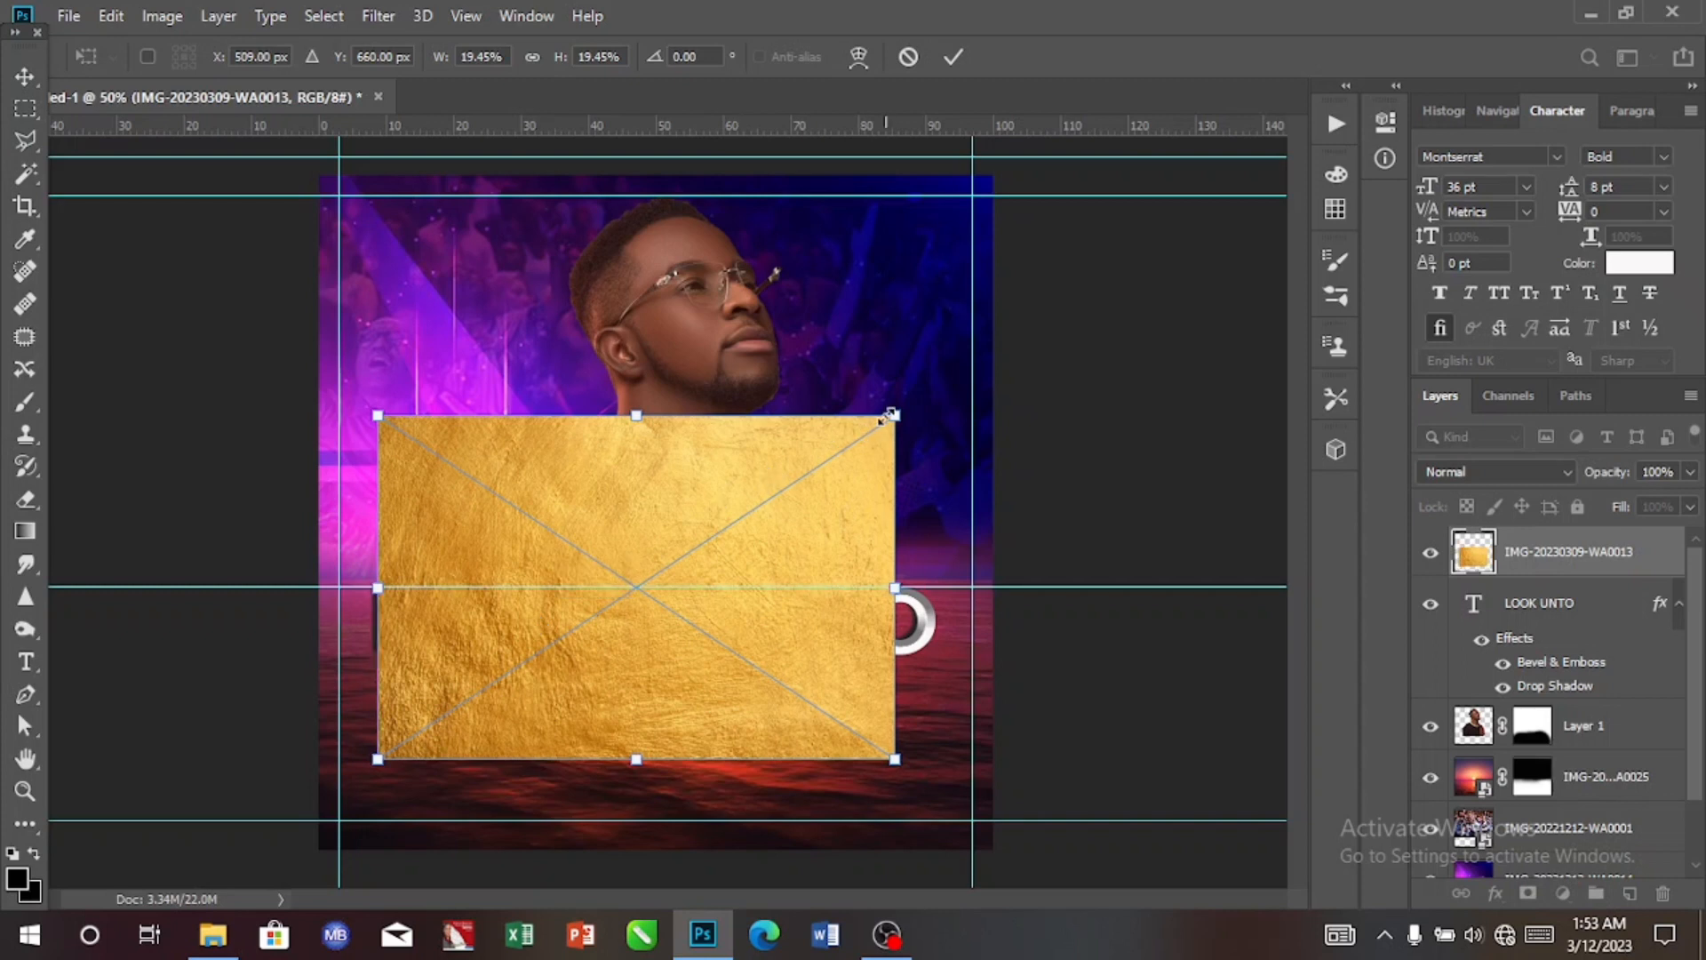
pyautogui.moveTo(896, 414); pyautogui.dragTo(969, 364)
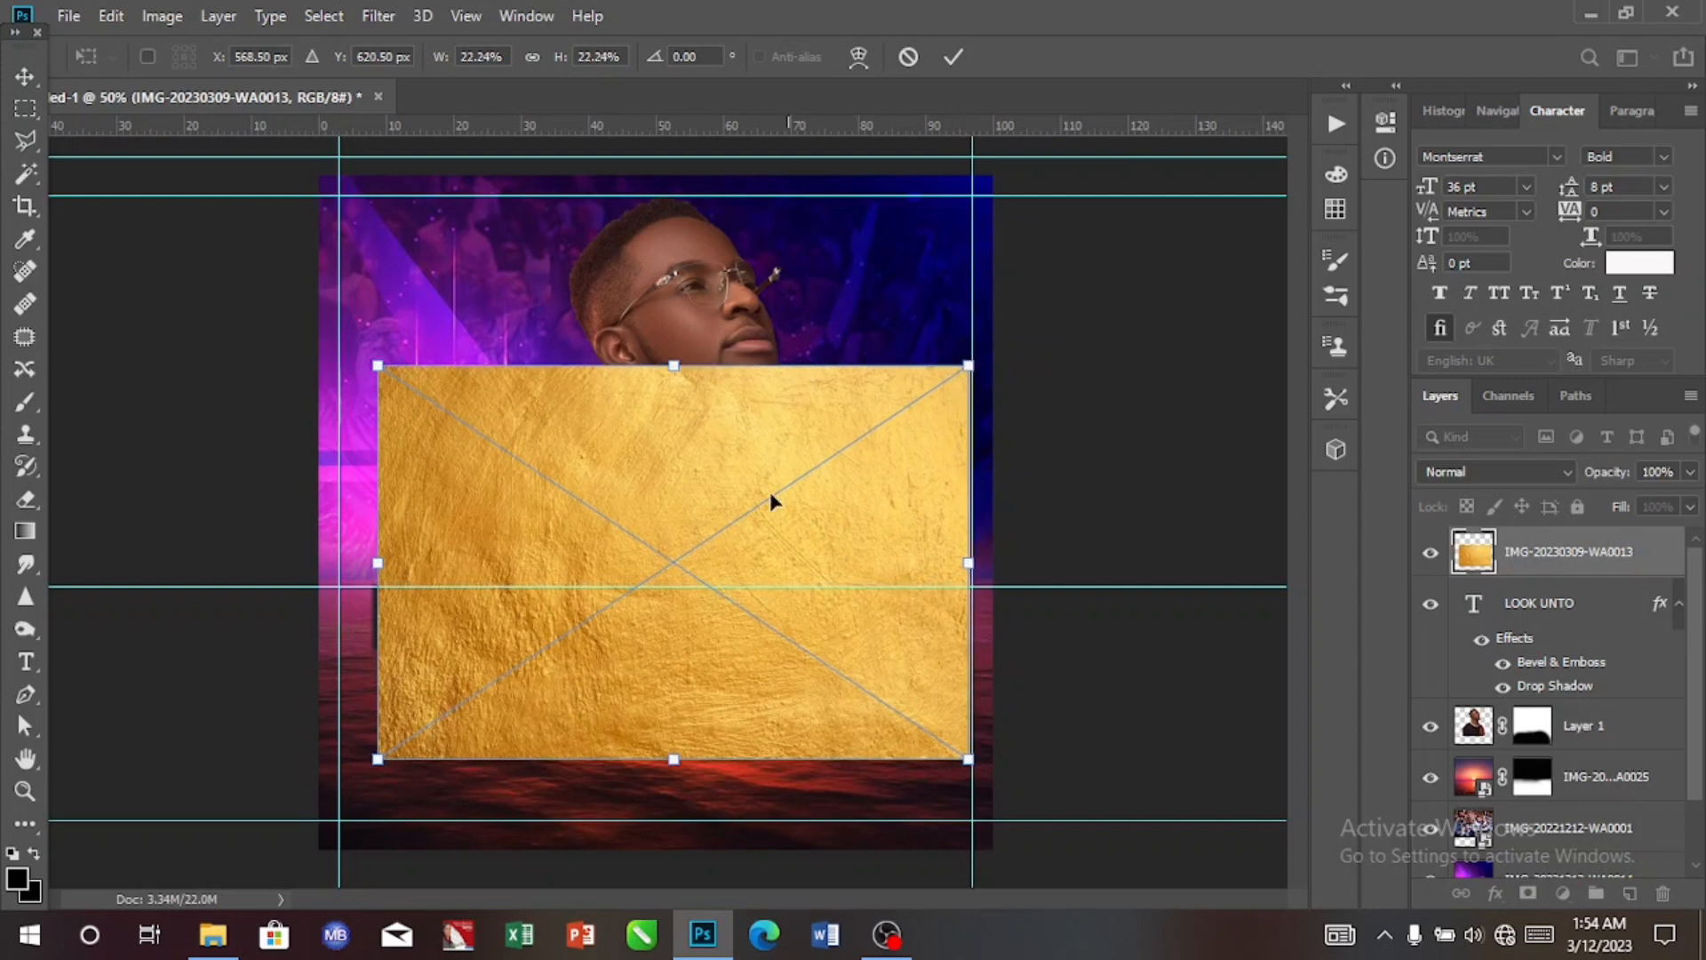
pyautogui.moveTo(769, 498); pyautogui.dragTo(761, 510)
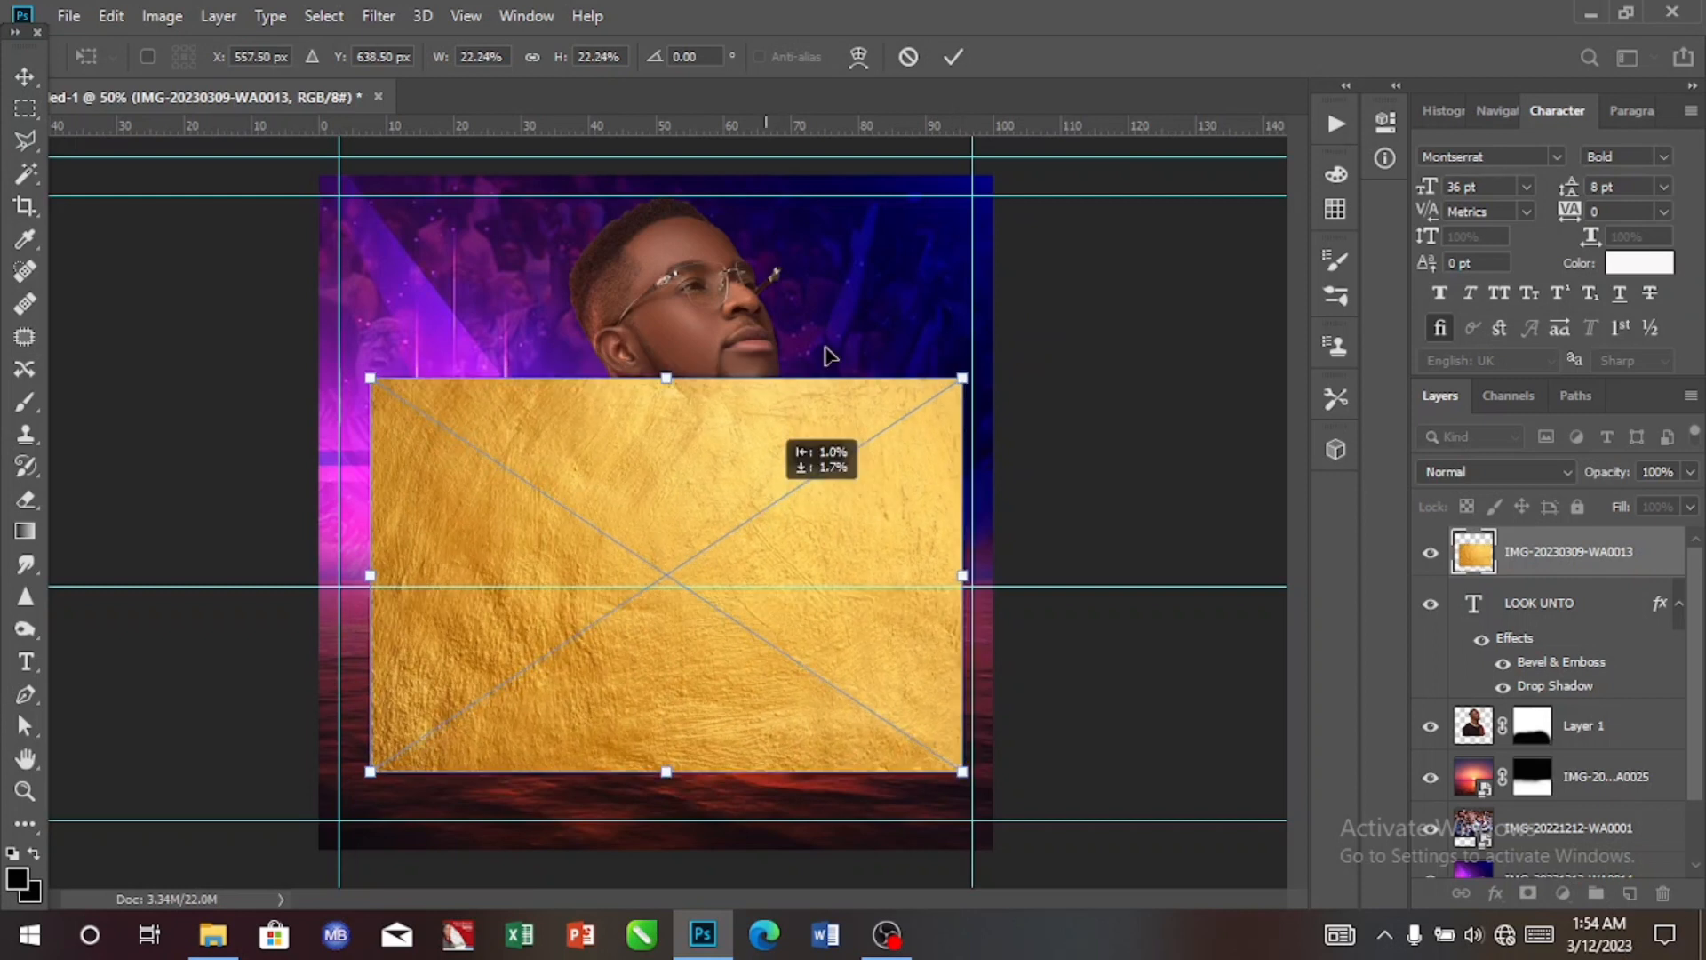
pyautogui.press('Return')
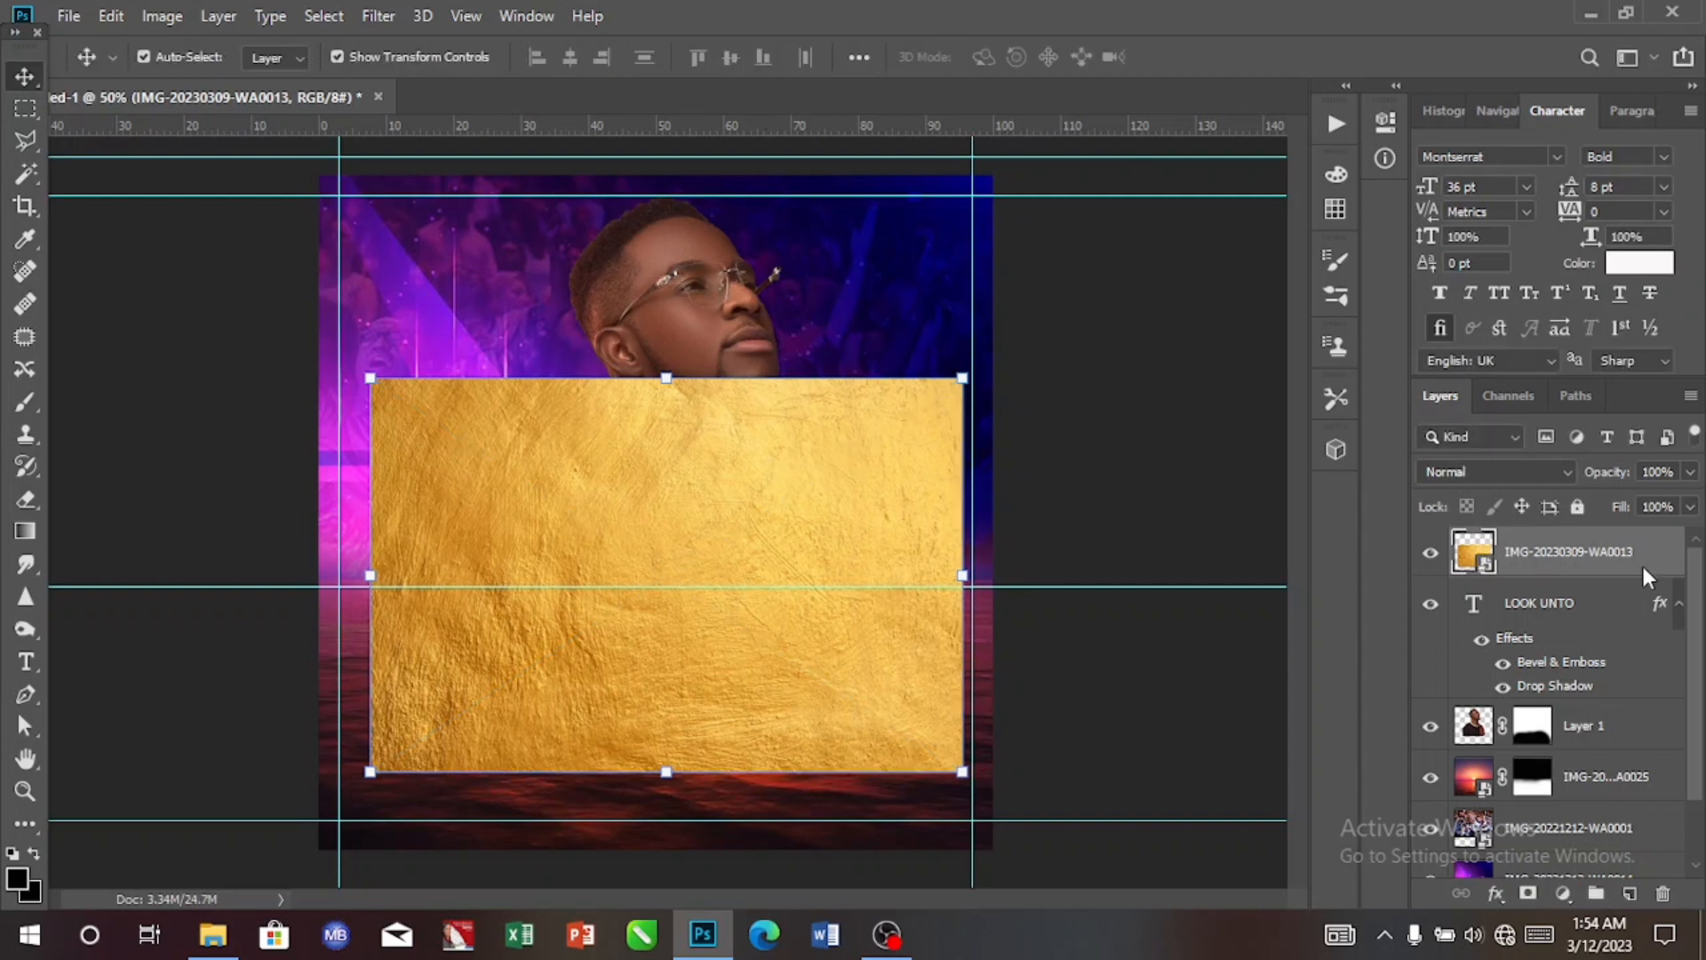
pyautogui.rightClick(1644, 567)
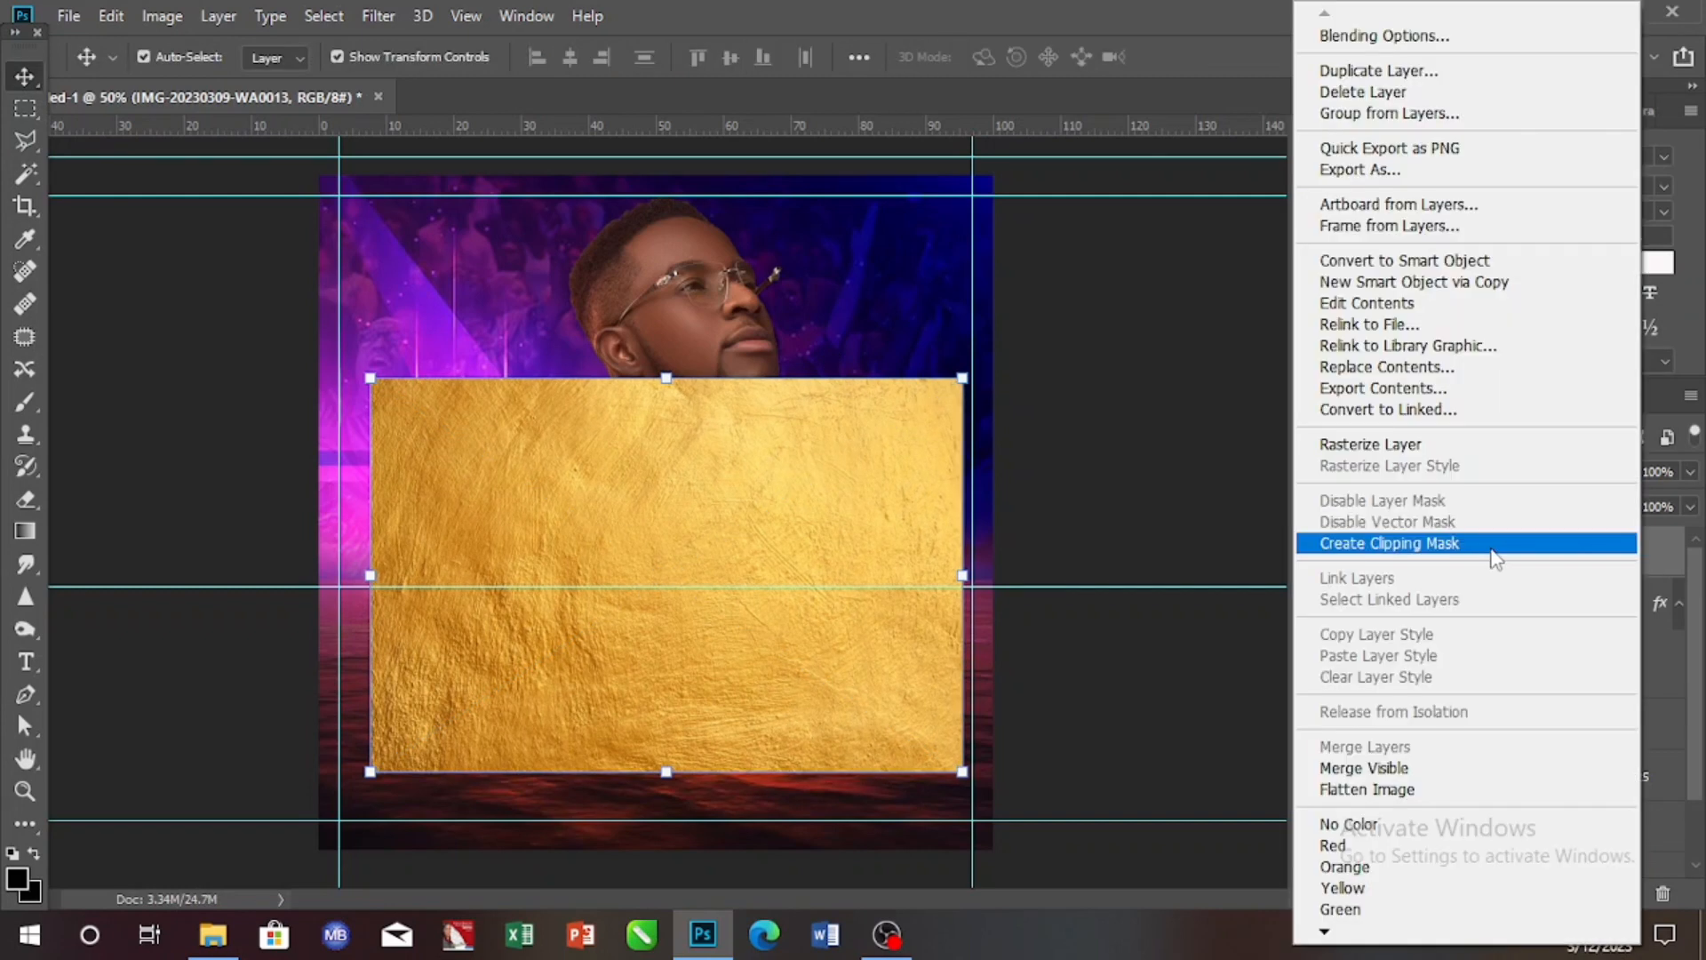
pyautogui.click(1491, 543)
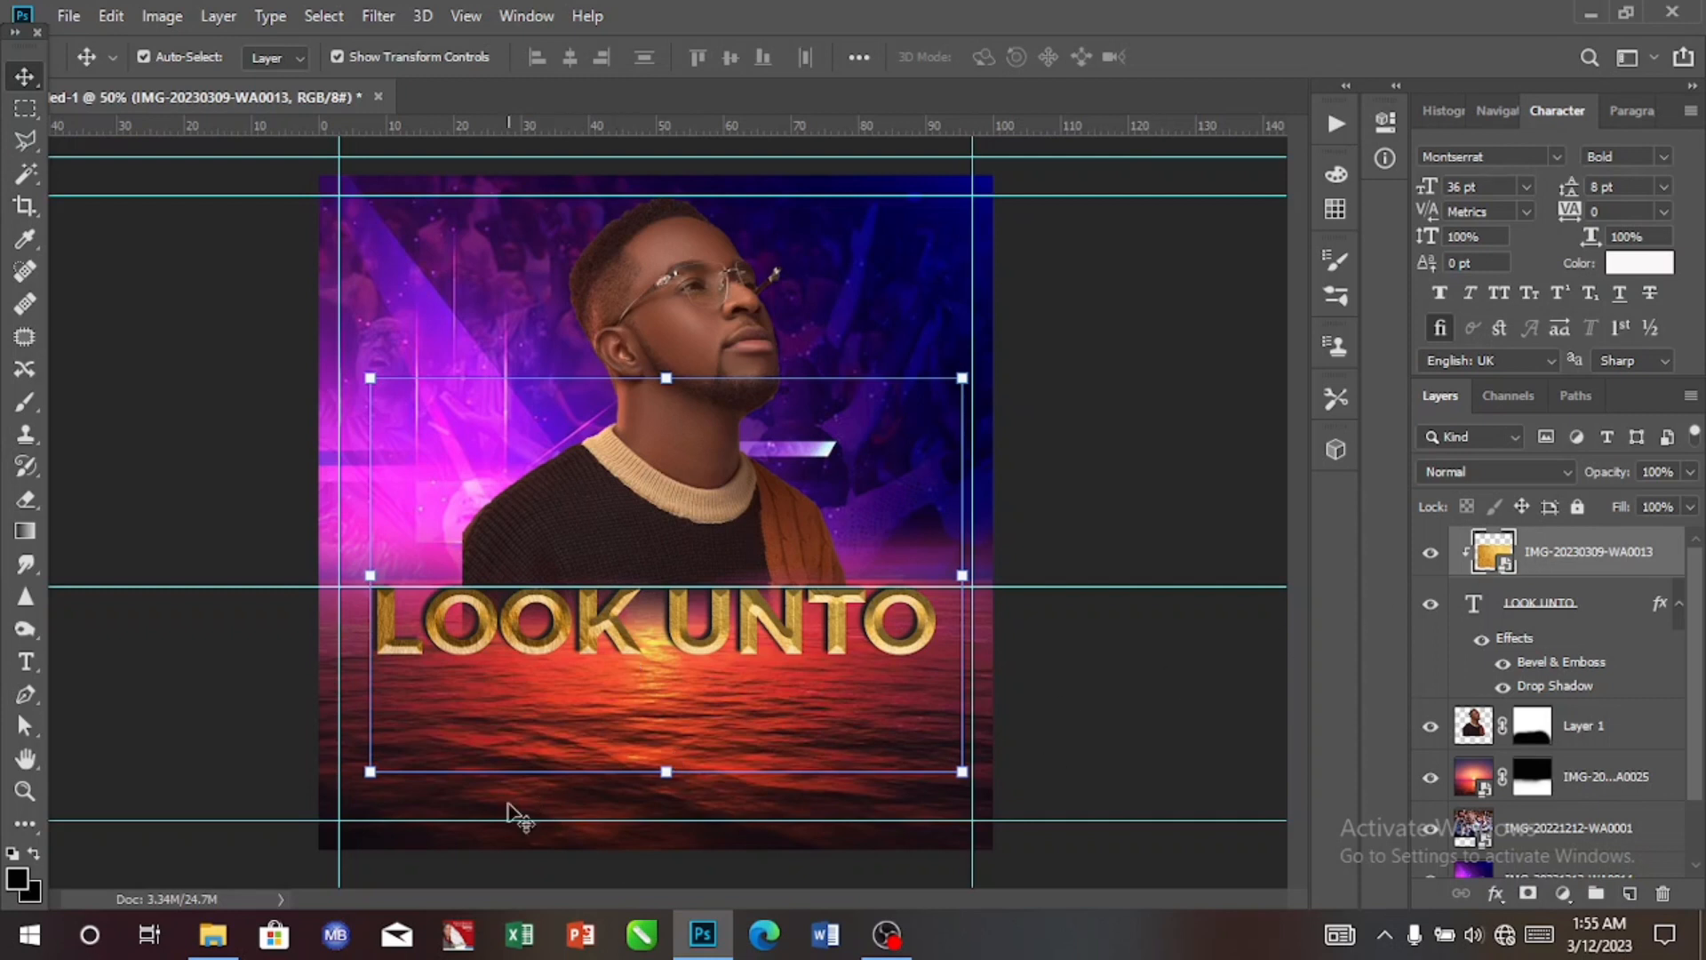
# Add the text JESUS in white 36 pt Montserrat Bold and move it beneath LOOK UNTO.
pyautogui.click(20, 666)
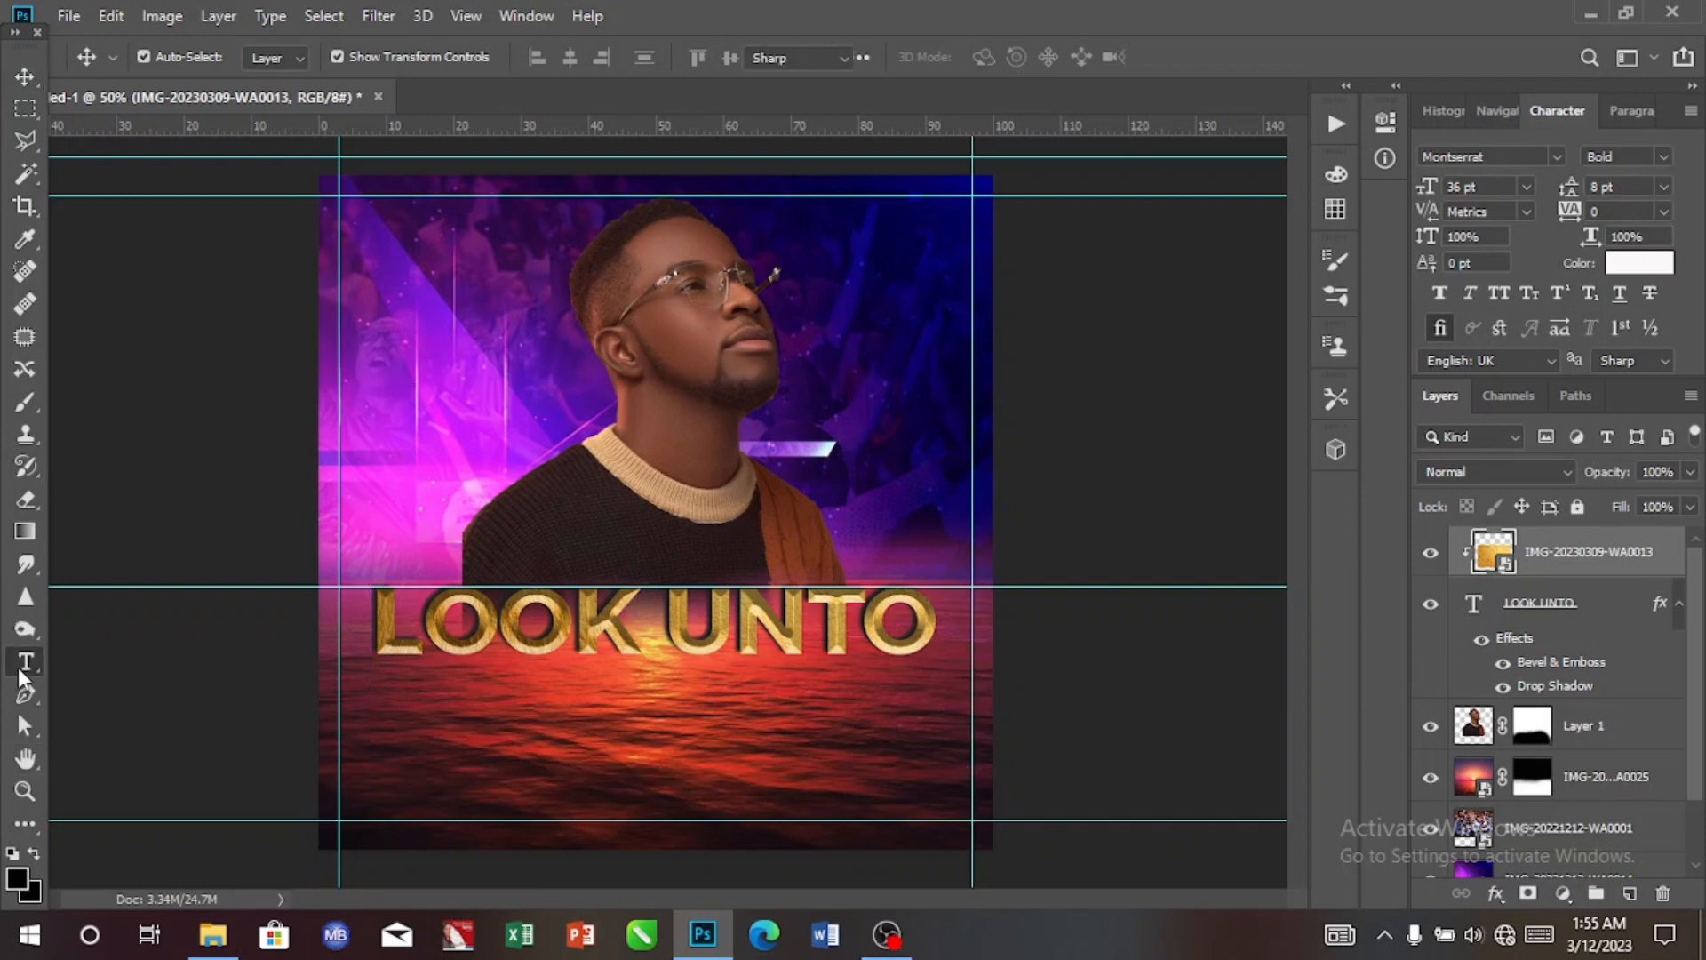
pyautogui.click(414, 785)
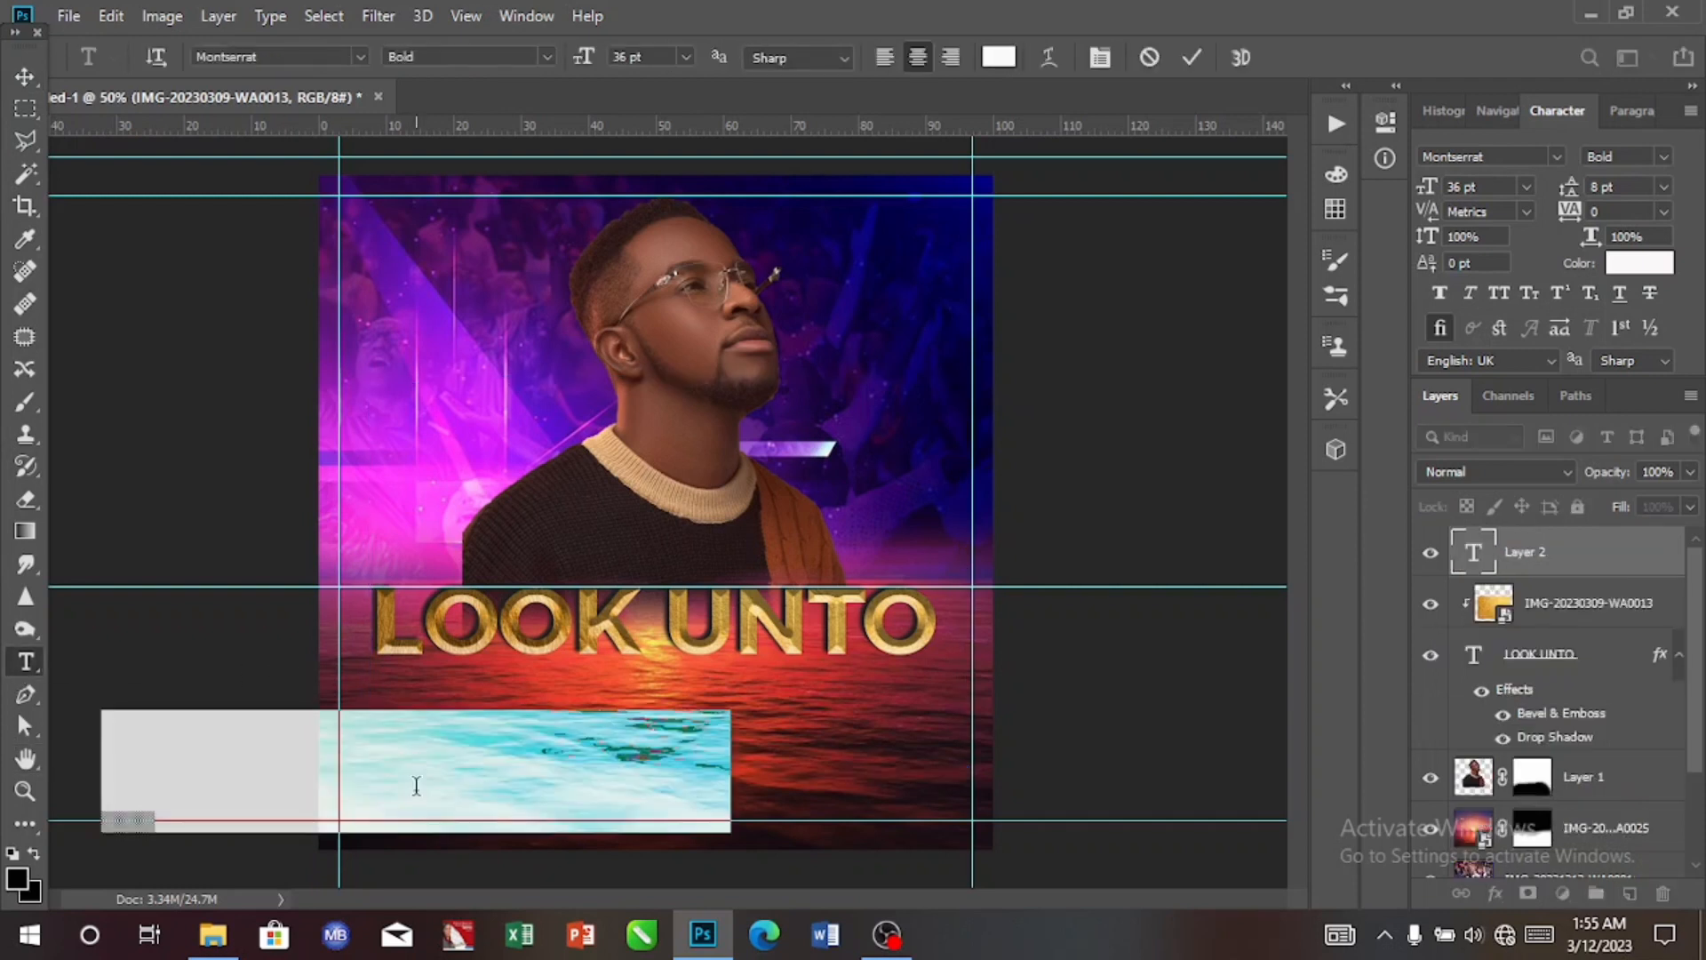
pyautogui.press('BackSpace')
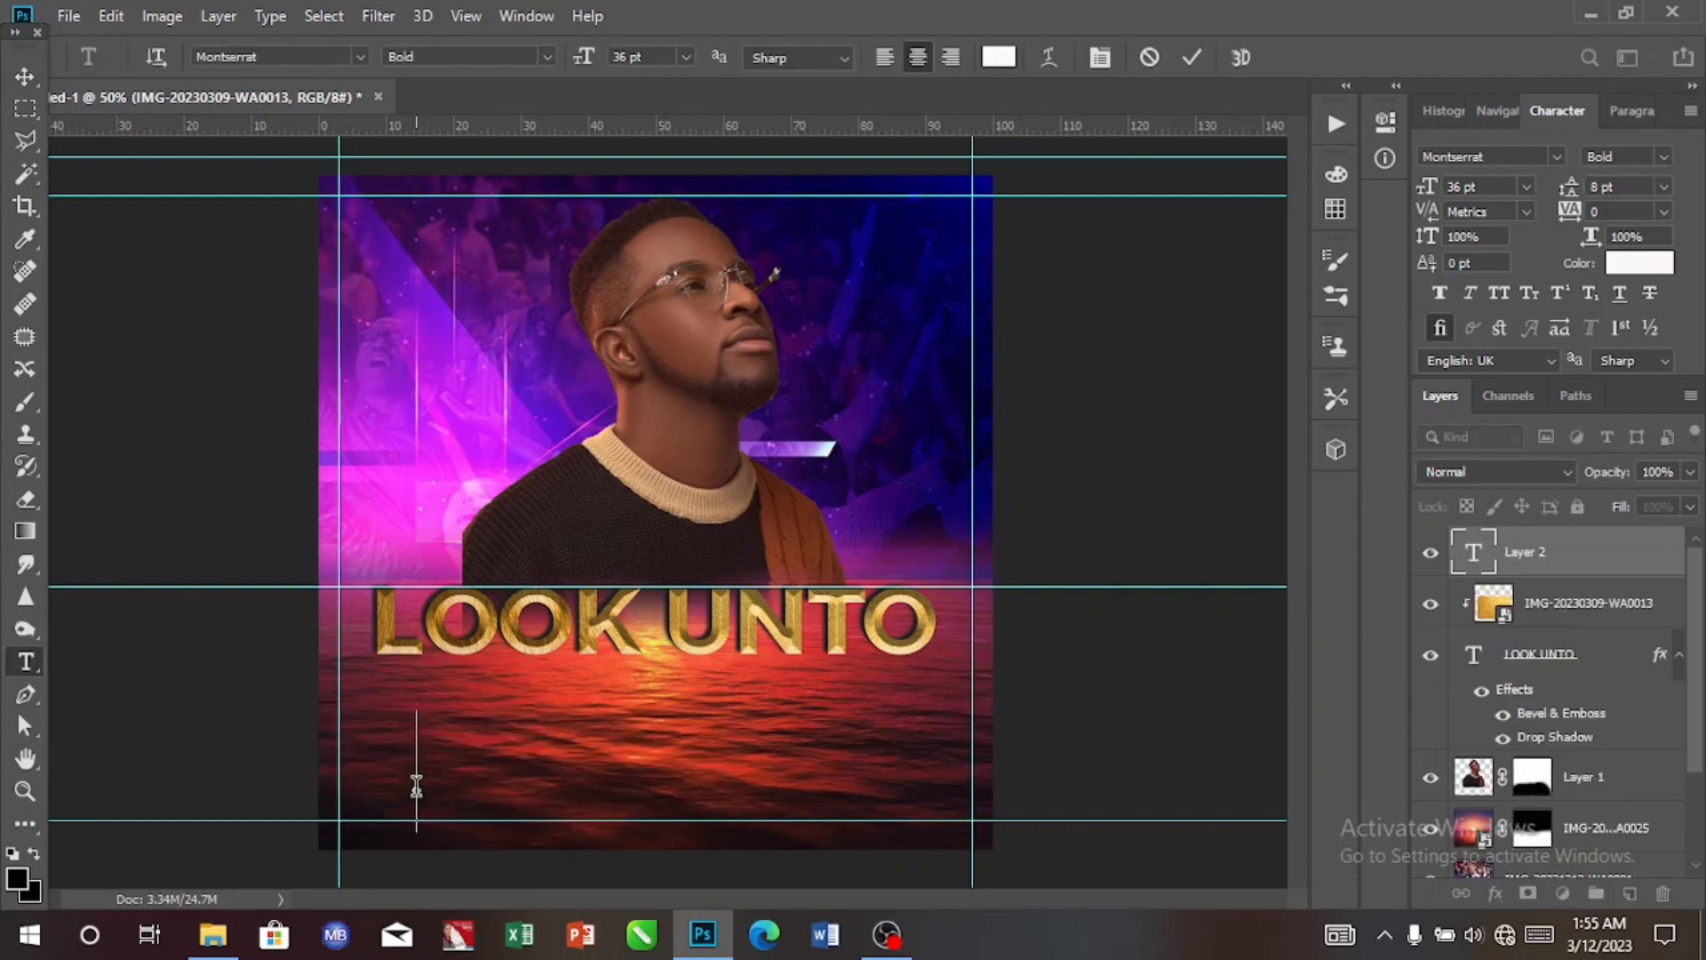
pyautogui.write('JE')
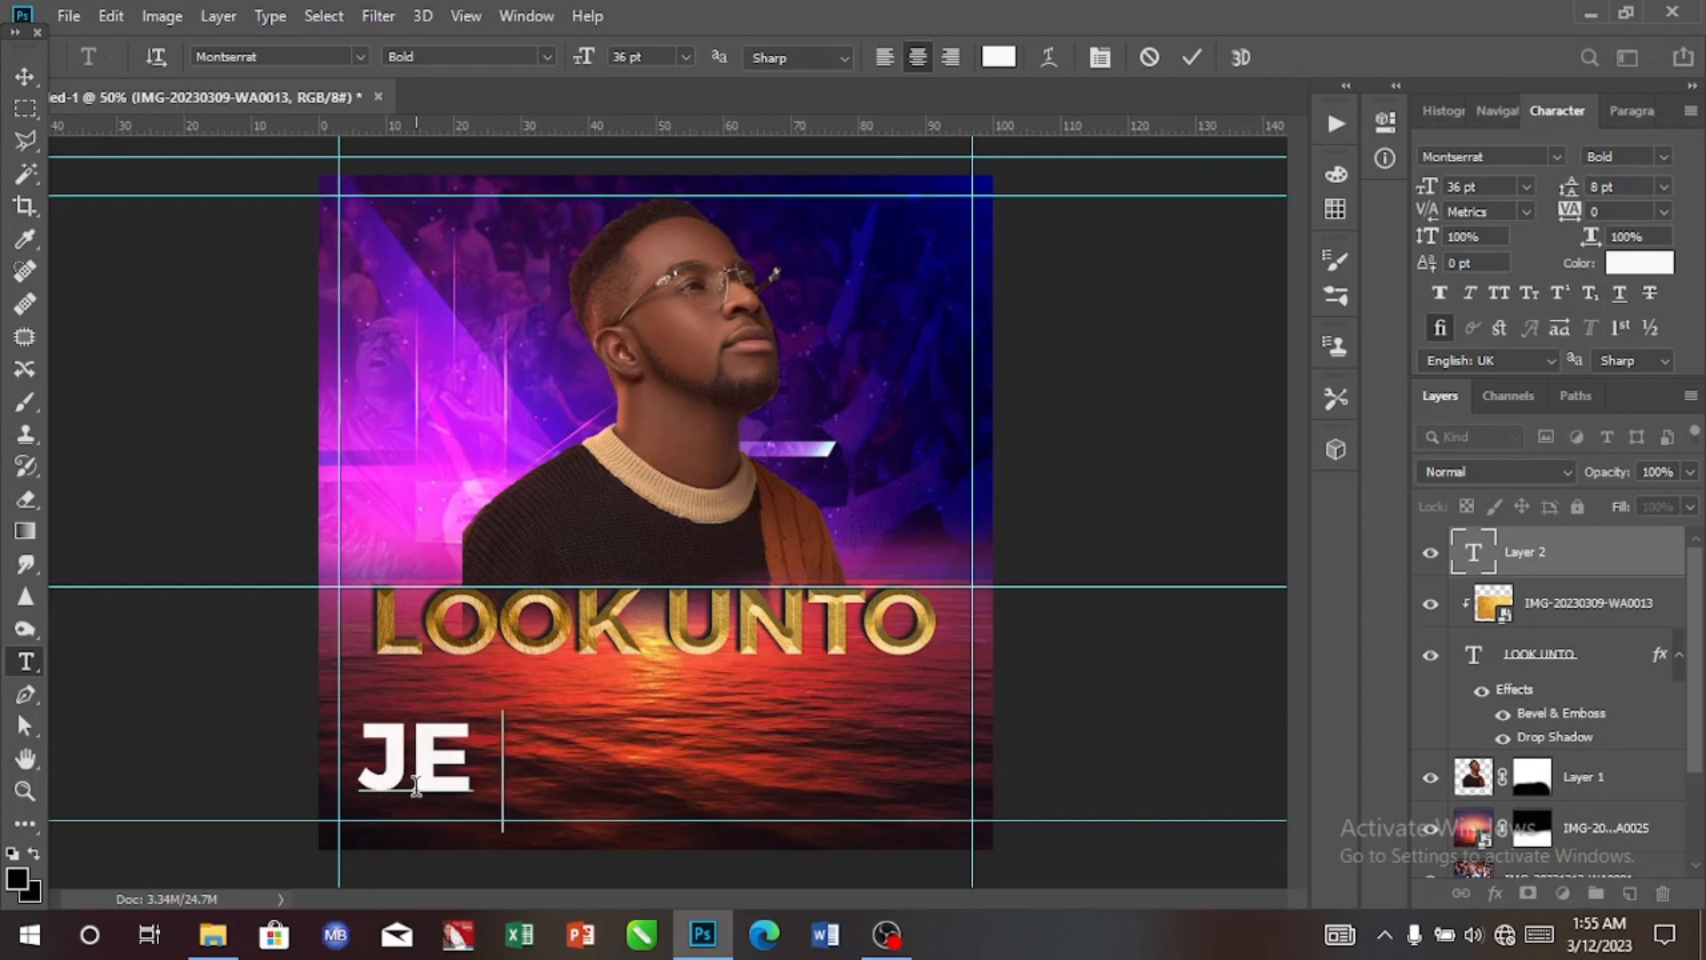
pyautogui.write('SUS')
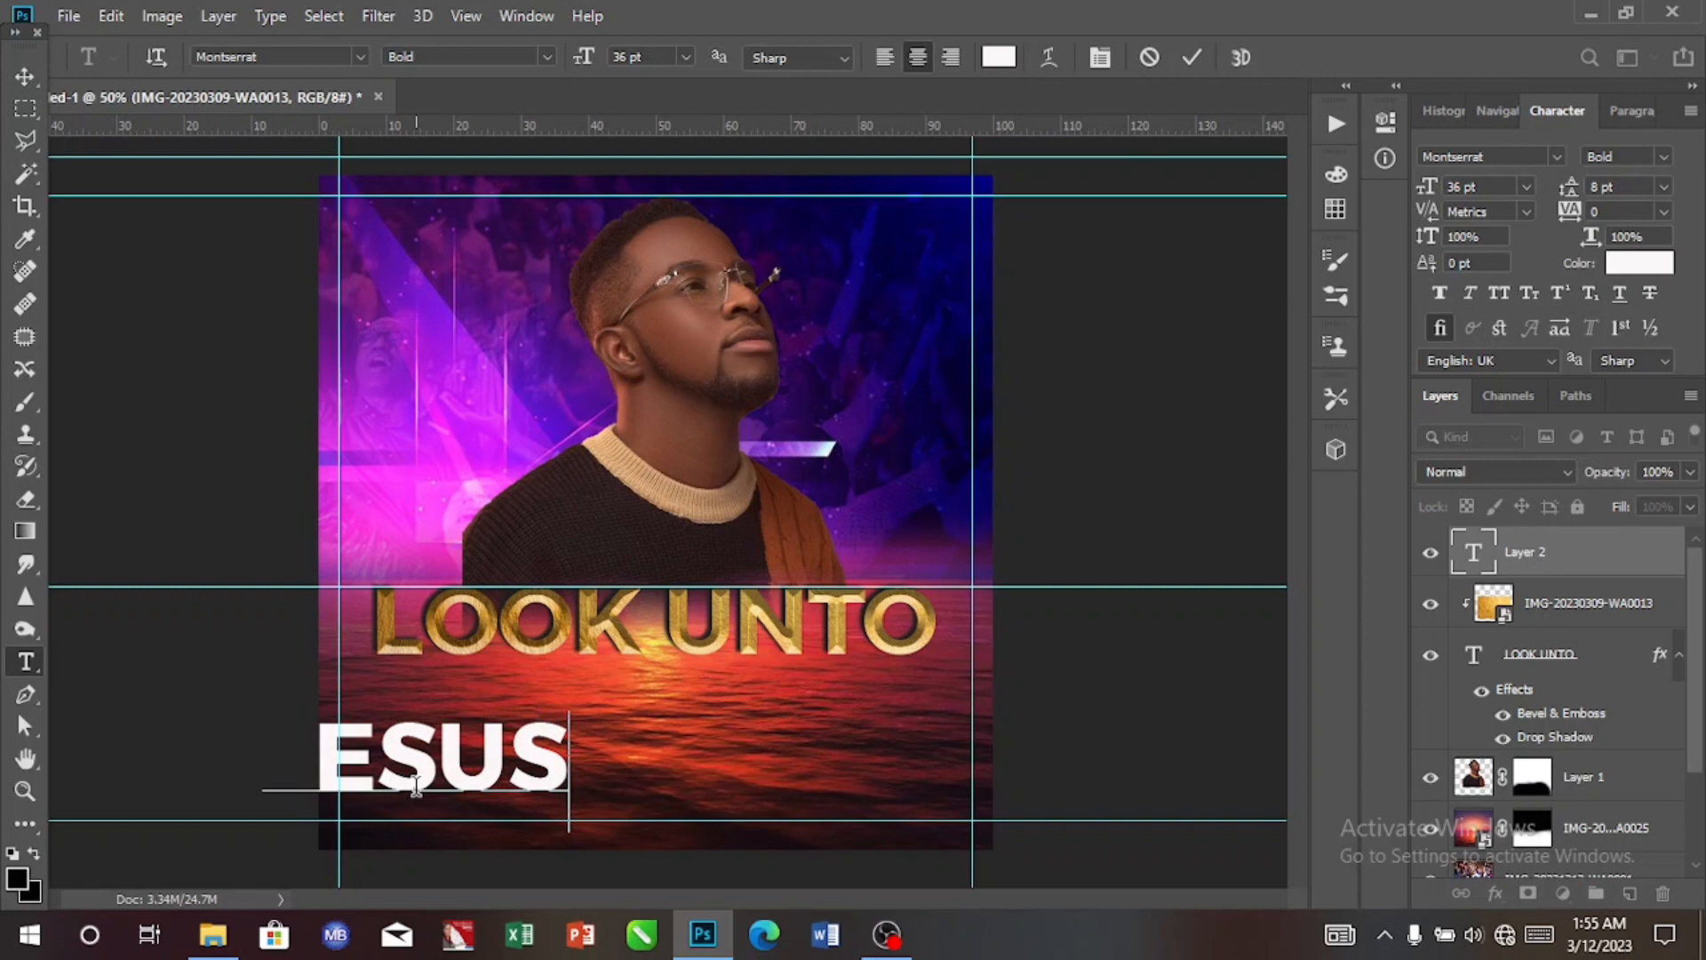
pyautogui.click(24, 78)
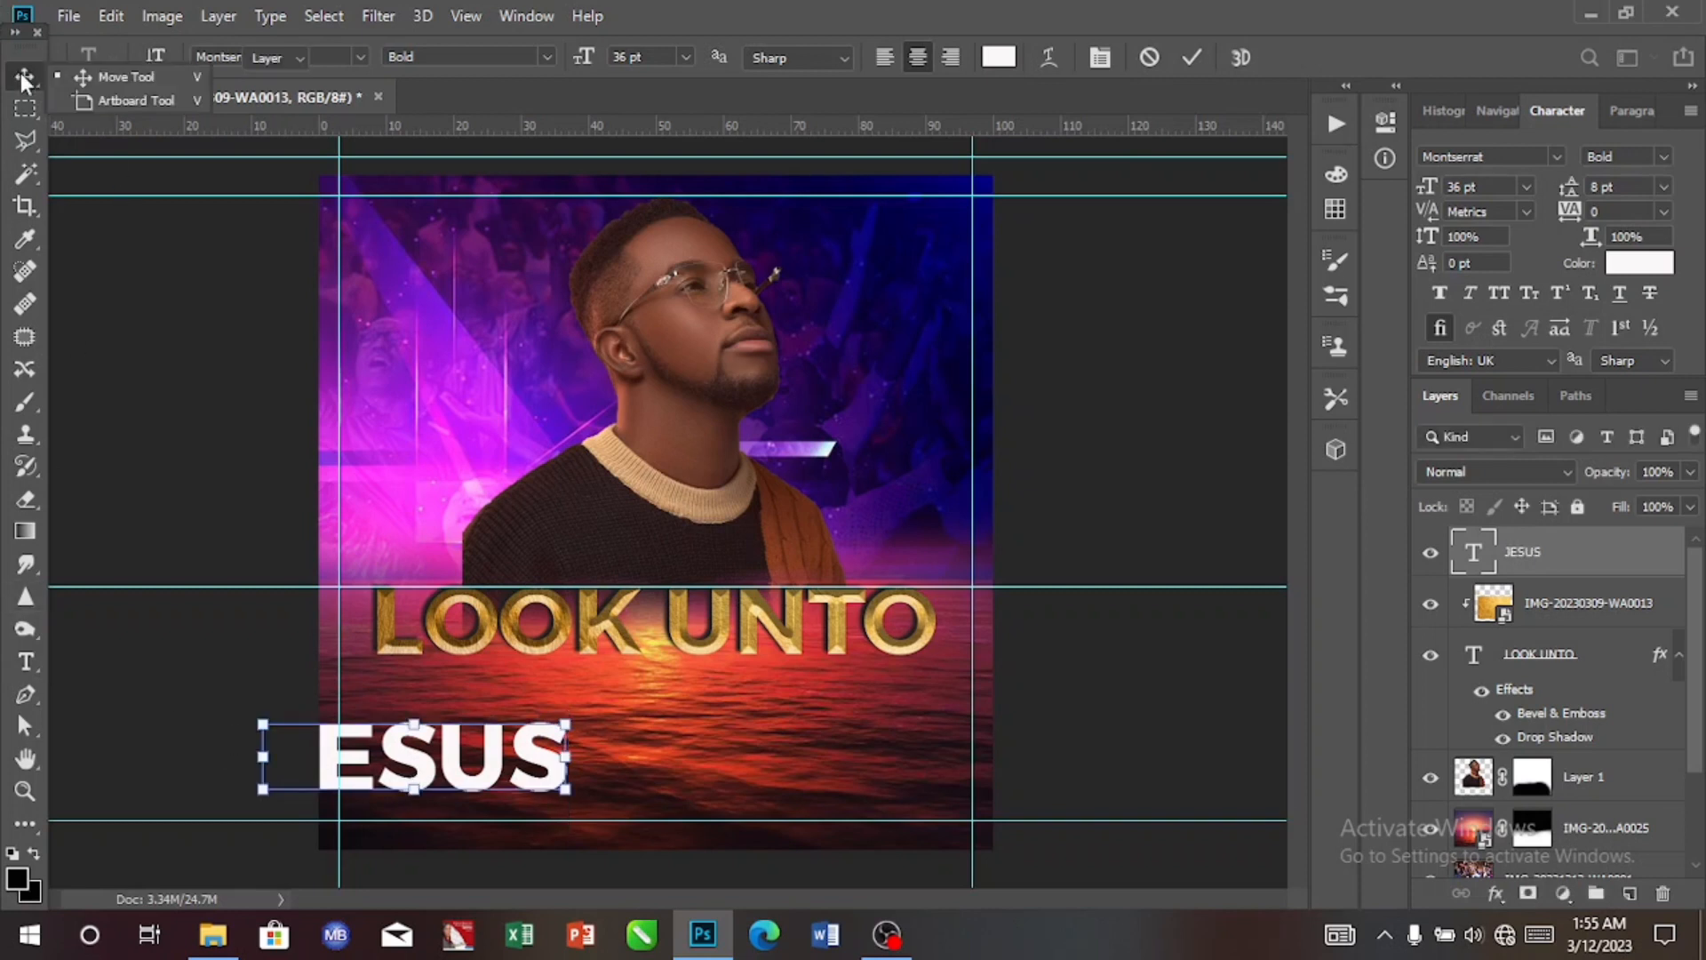
pyautogui.moveTo(456, 766); pyautogui.dragTo(708, 715)
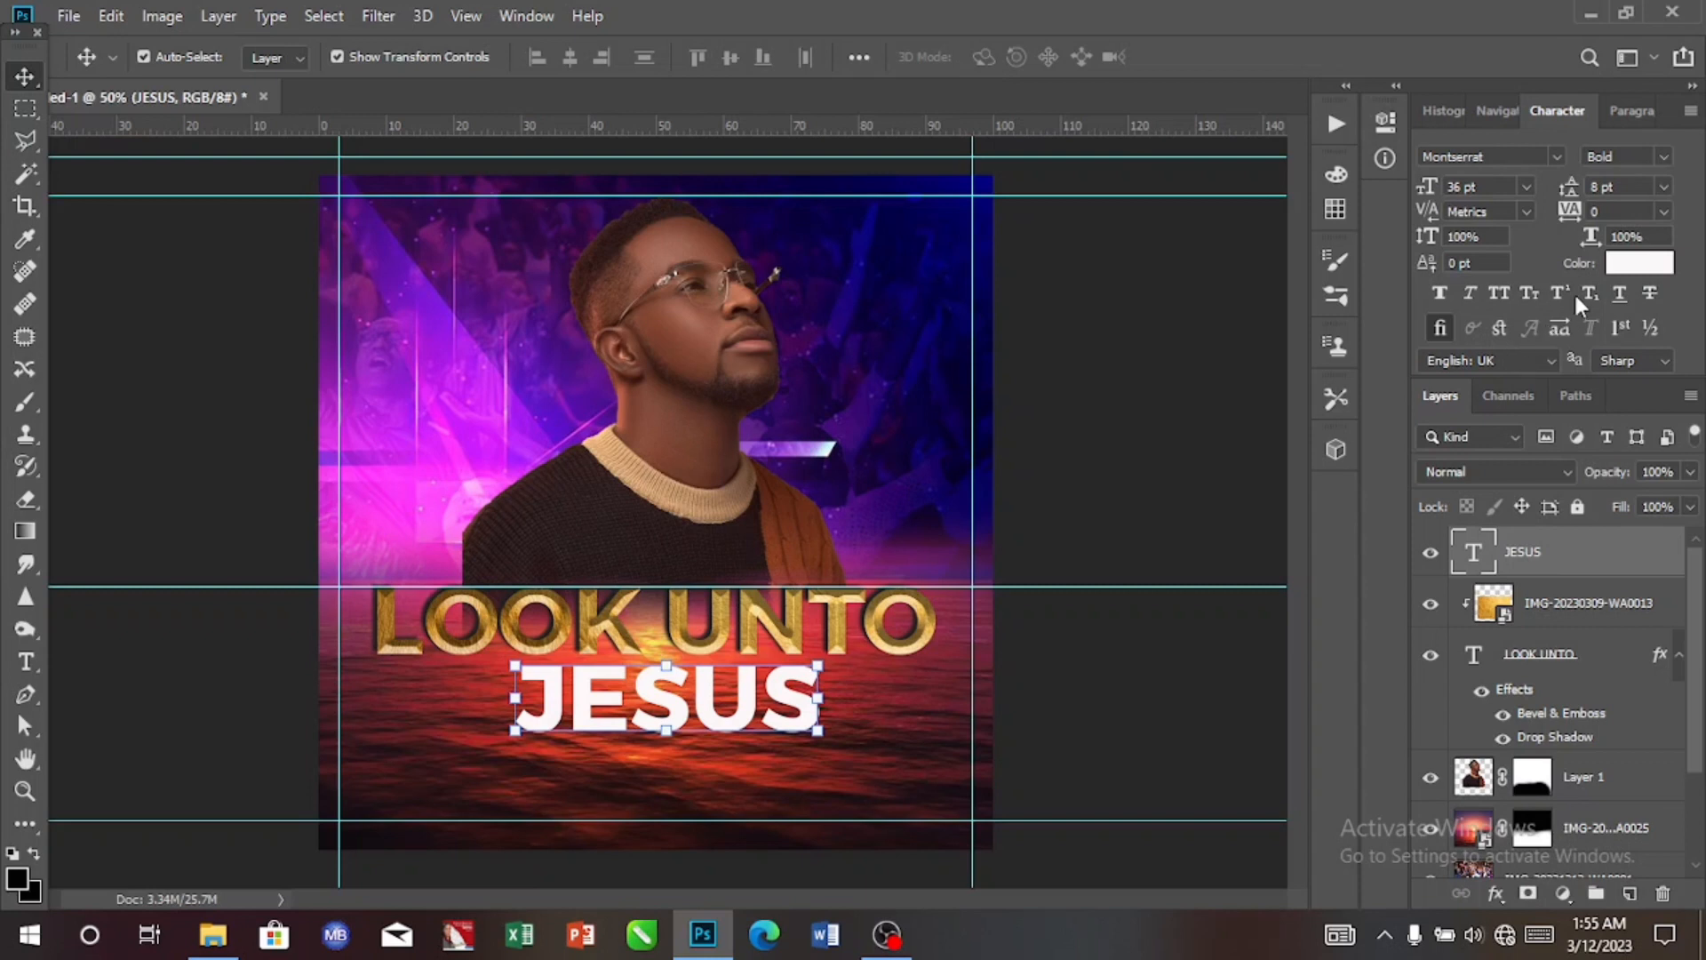
# Enlarge the JESUS text to 48 pt and shift it down until it sits just clear of LOOK UNTO.
pyautogui.click(1523, 188)
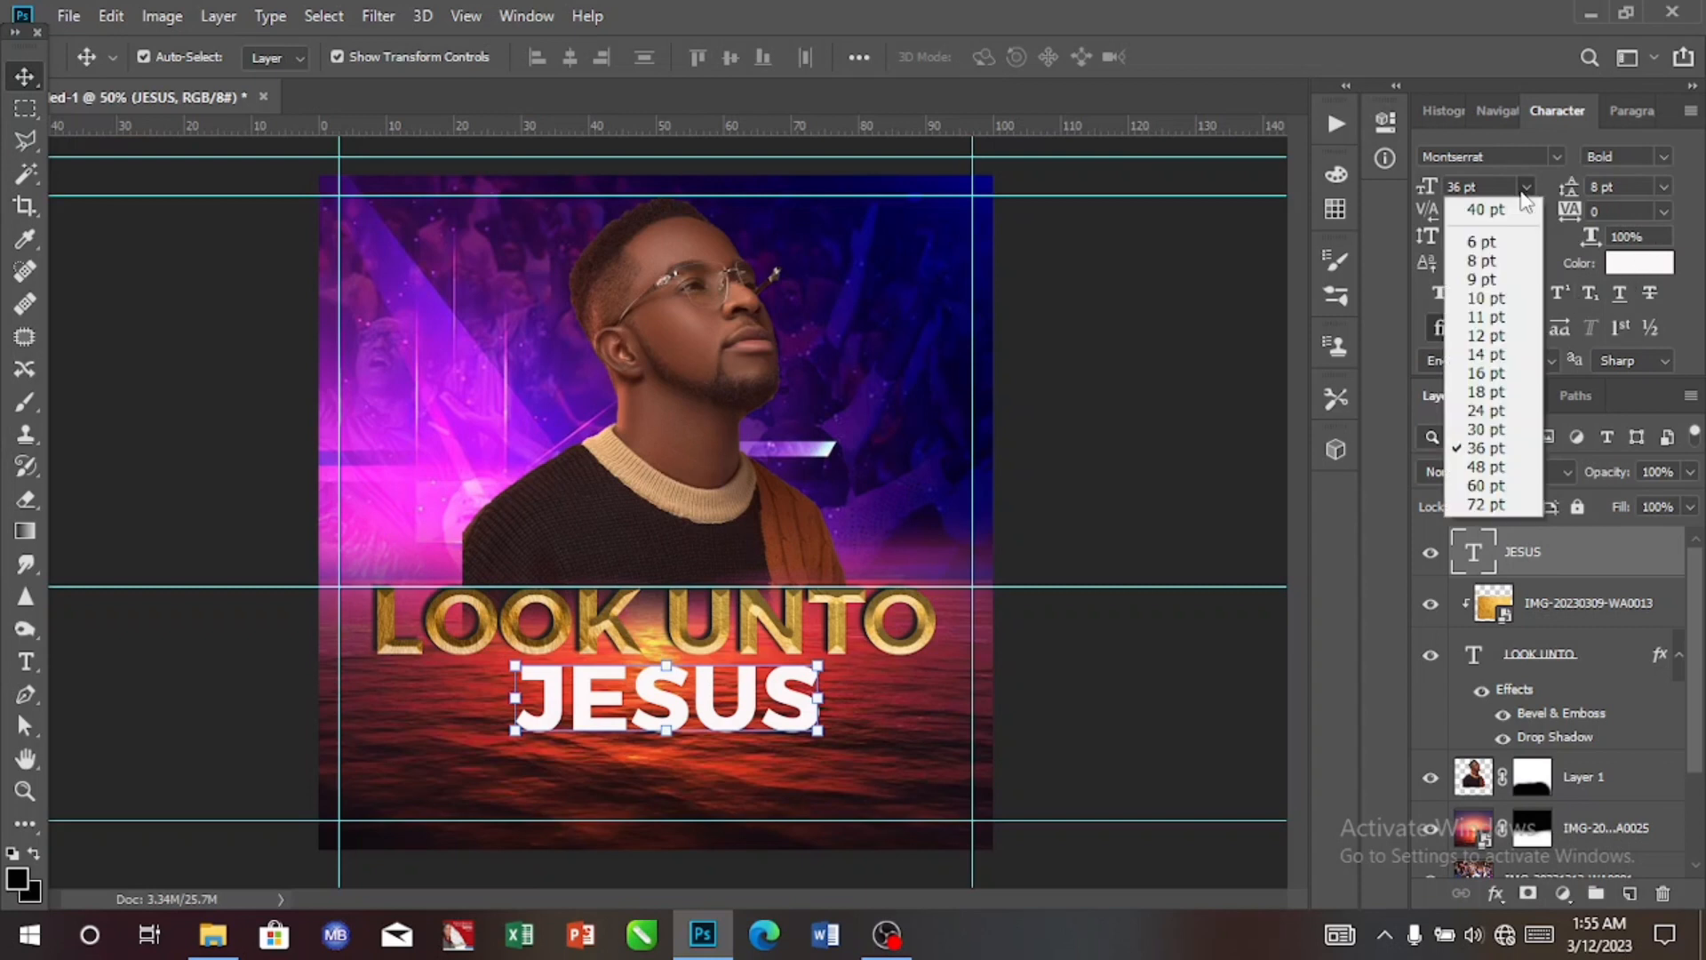
pyautogui.click(1511, 467)
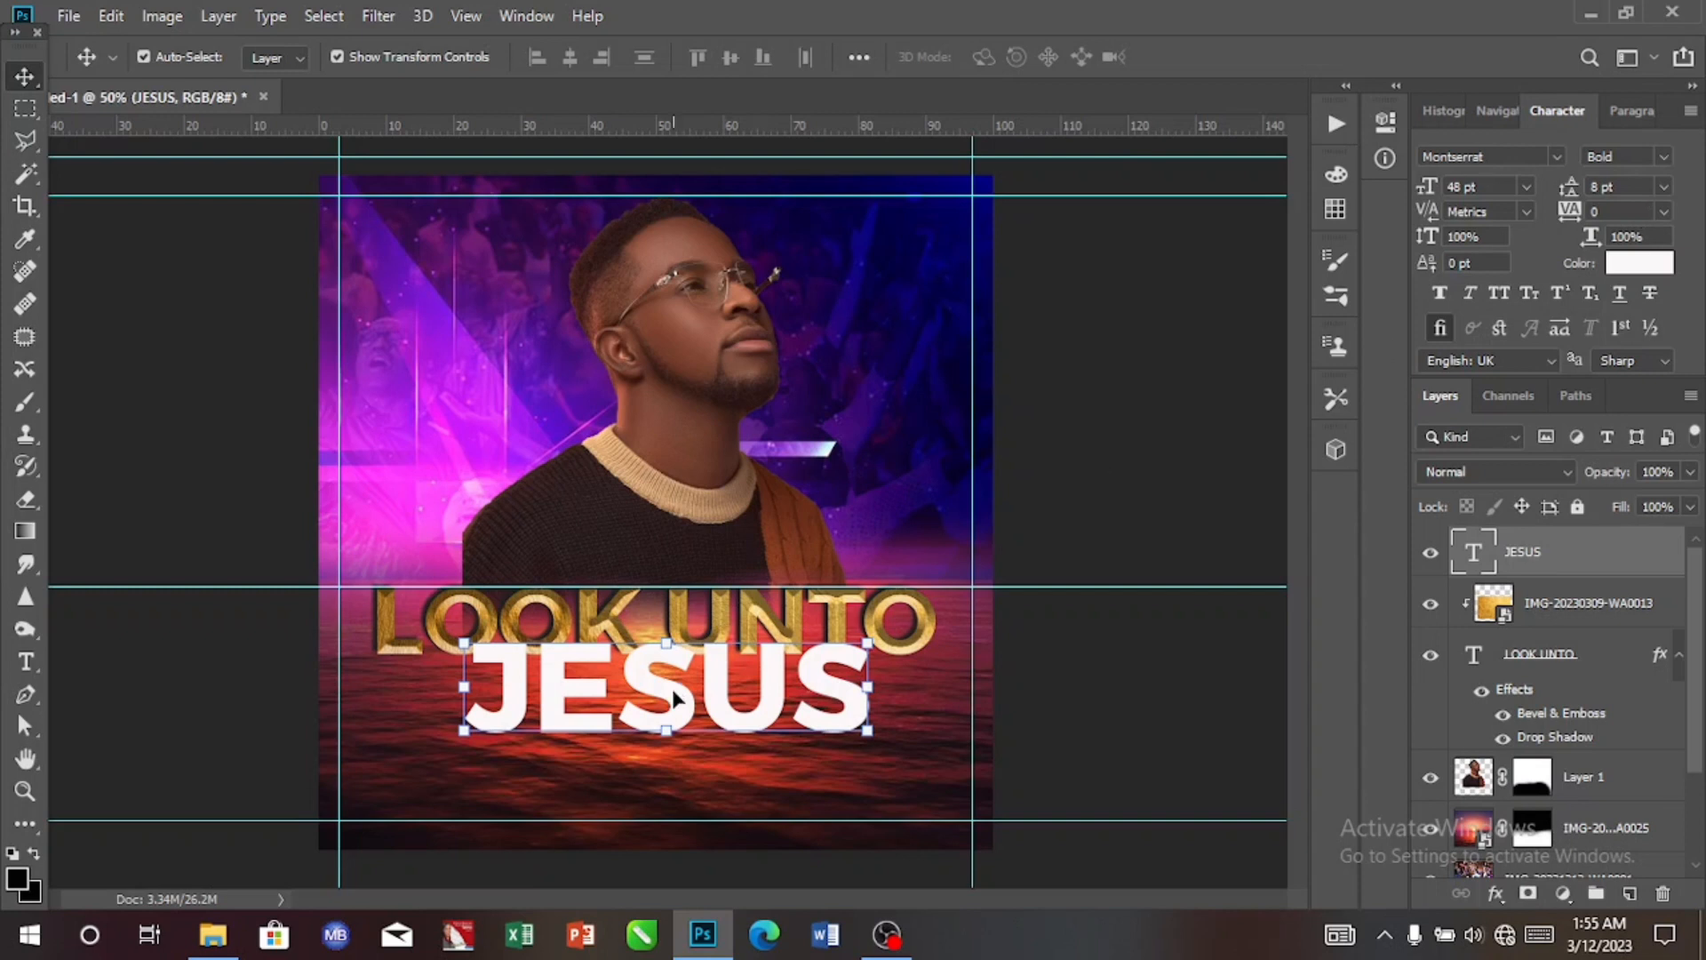
pyautogui.moveTo(672, 693); pyautogui.dragTo(661, 717)
pyautogui.hotkey('shift', 'Down')
pyautogui.hotkey('shift', 'Down')
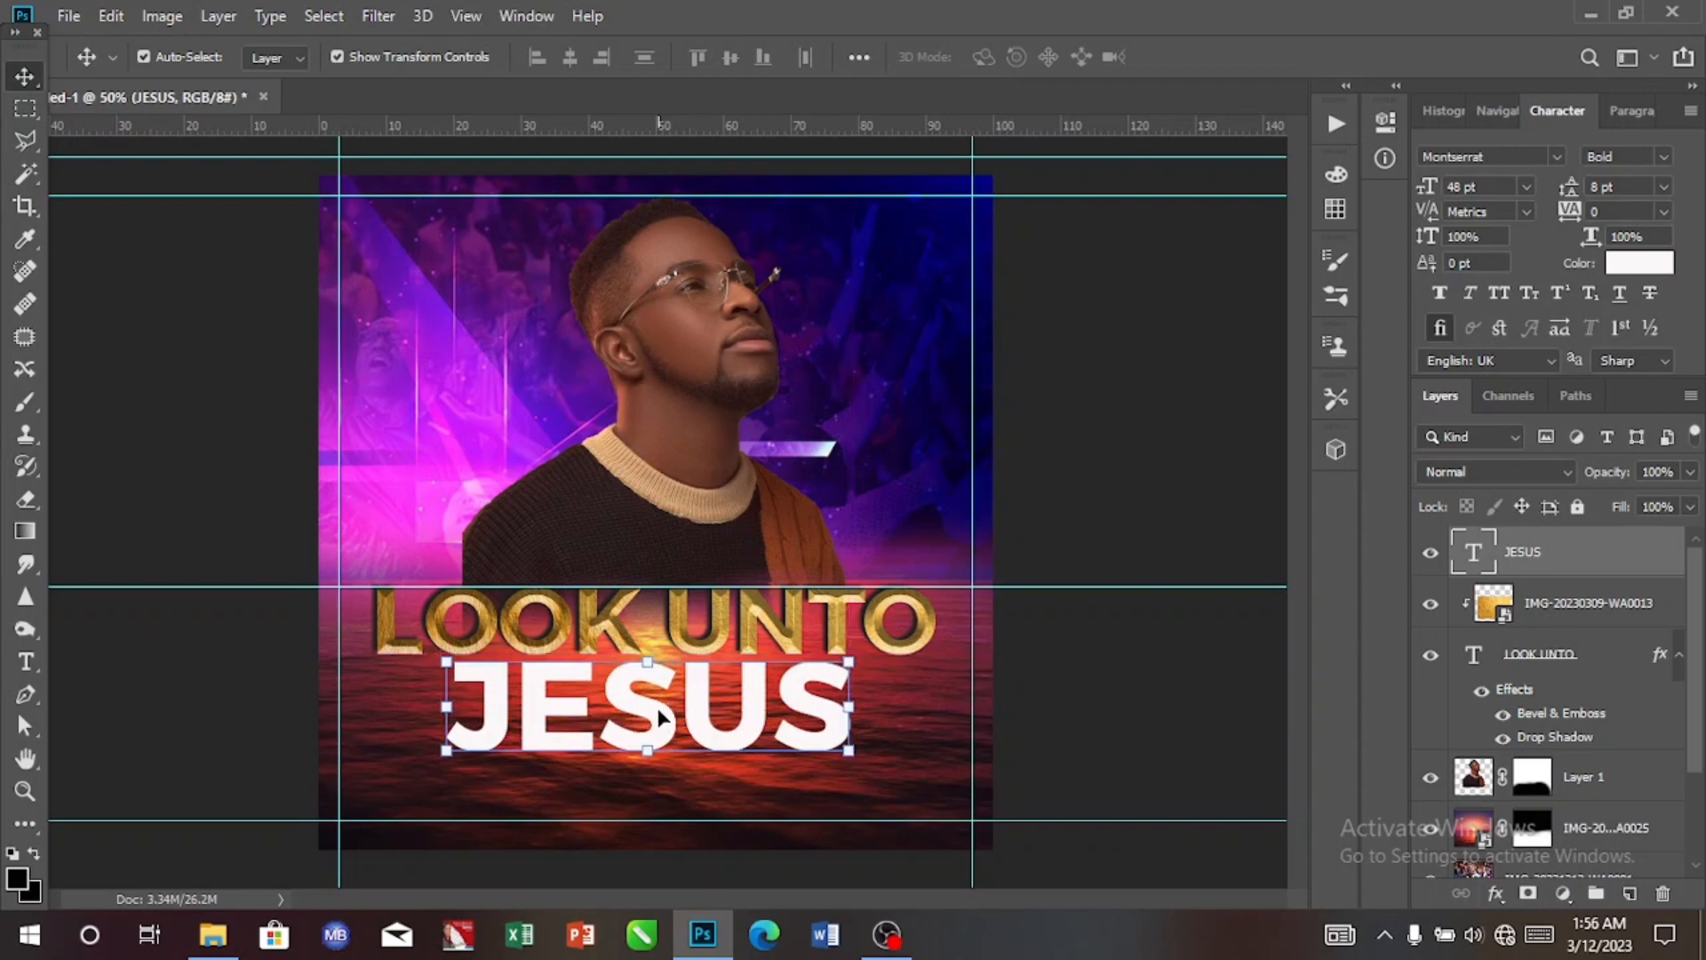
pyautogui.press('Down')
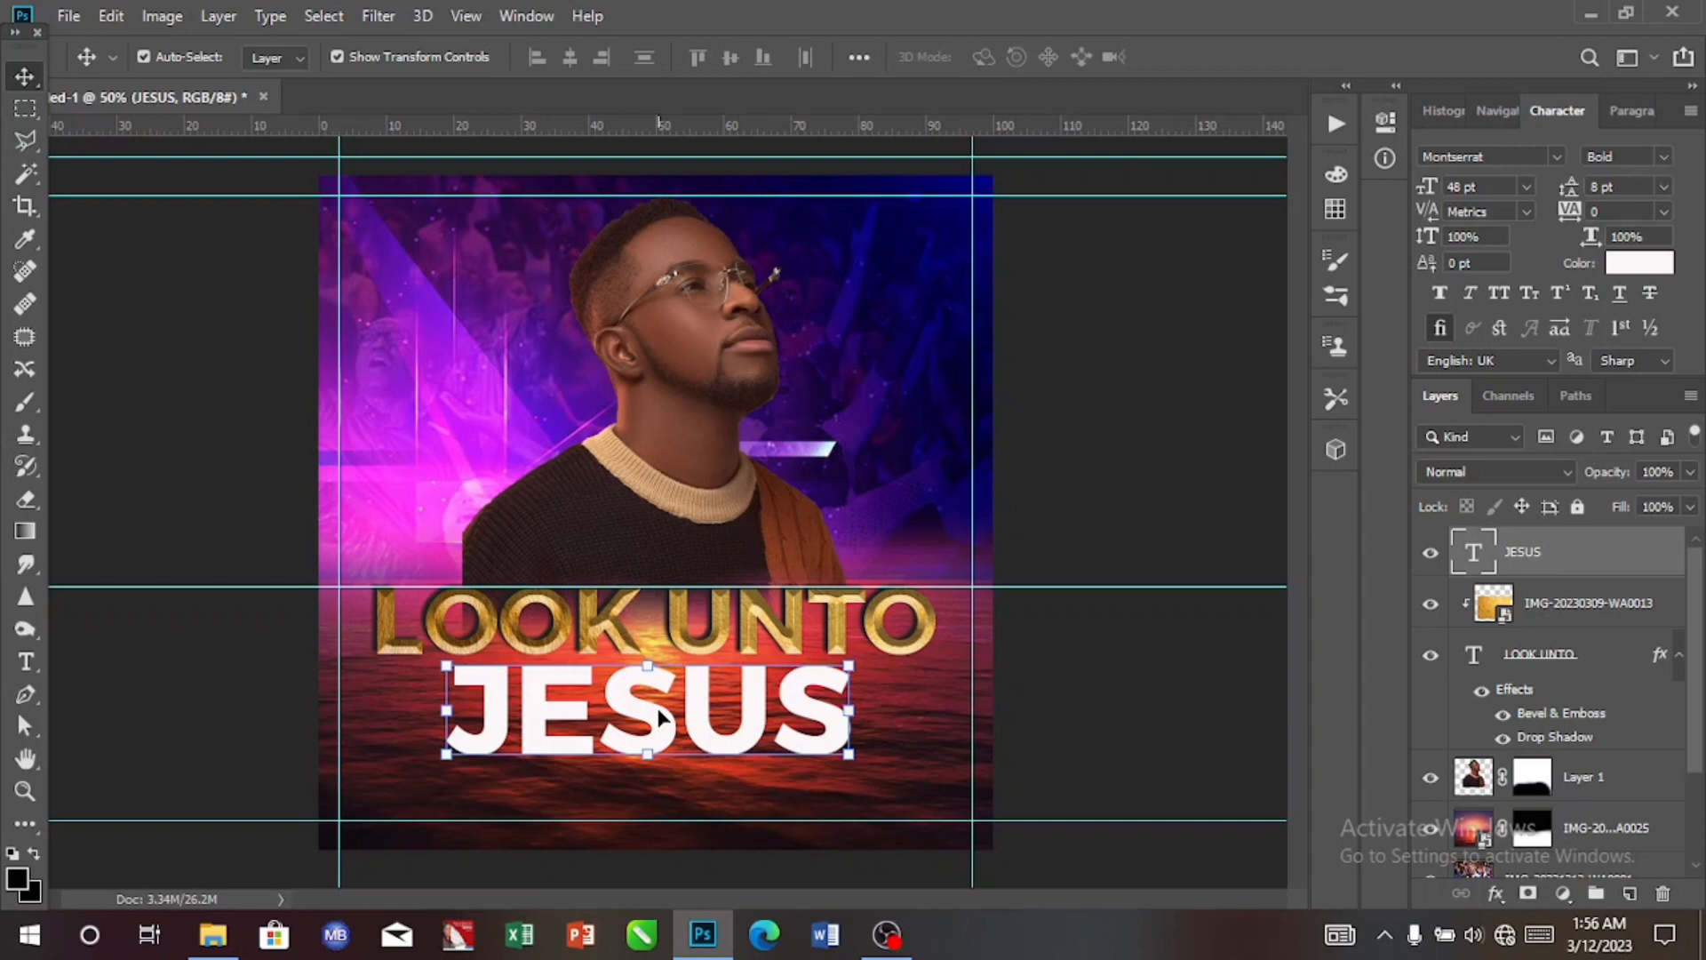
pyautogui.press('Up')
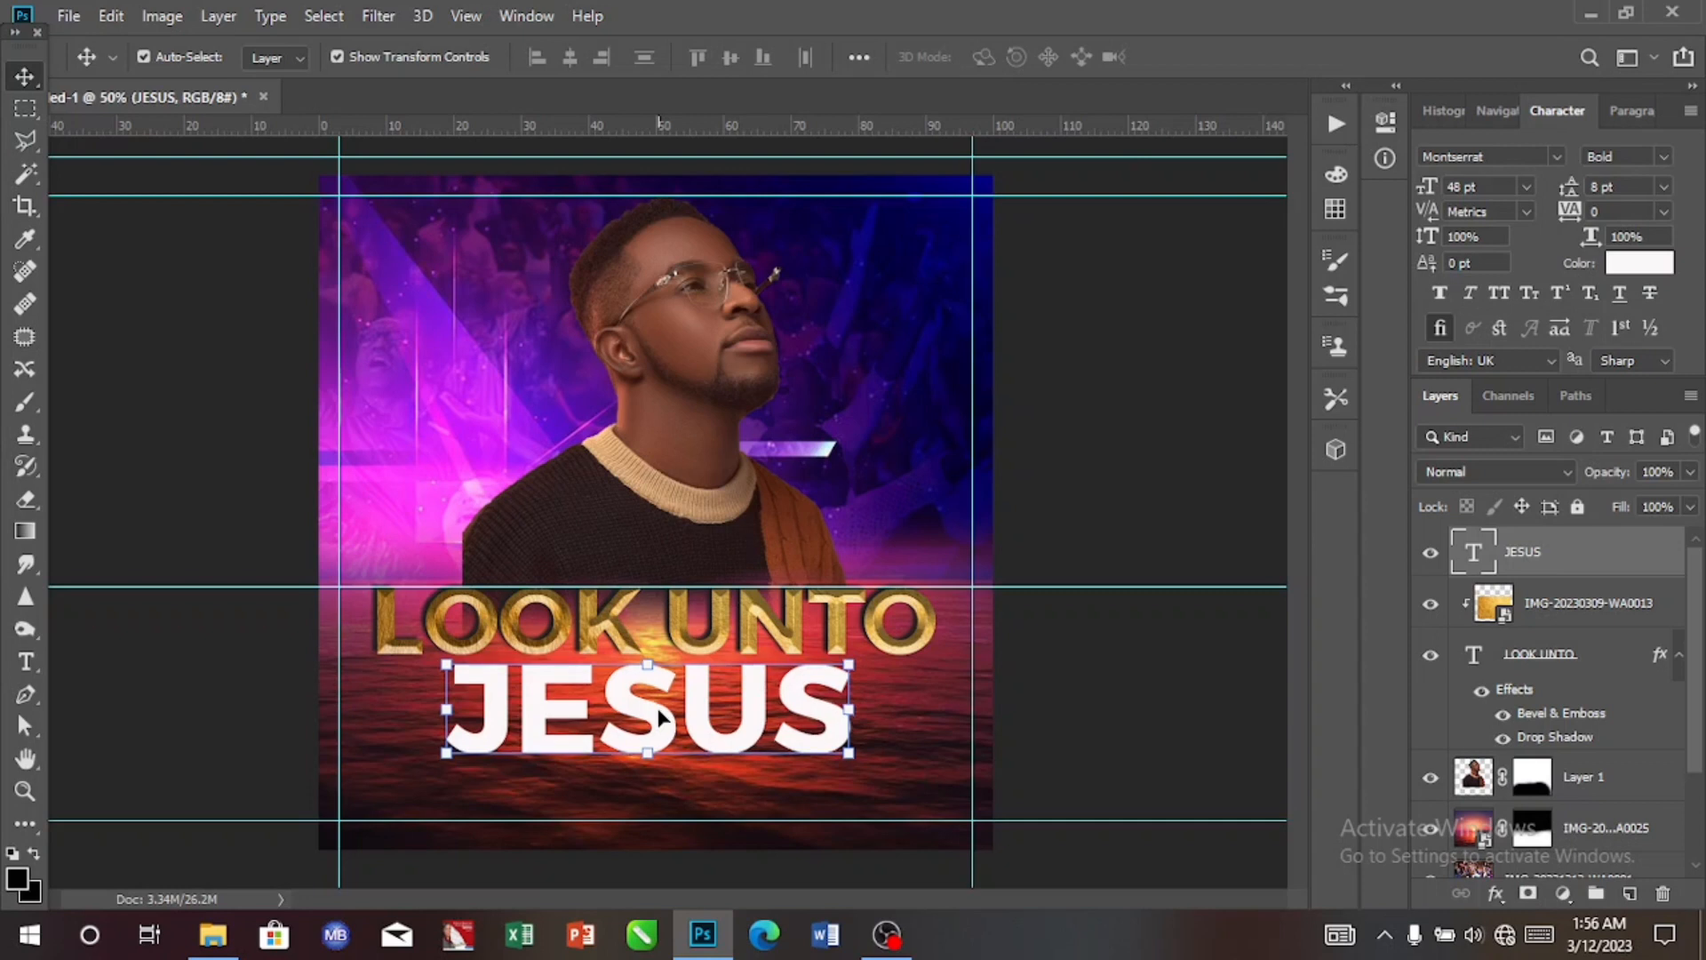
# Centre the JESUS text horizontally on the canvas and clear the selection.
pyautogui.hotkey('ctrl', 'a')
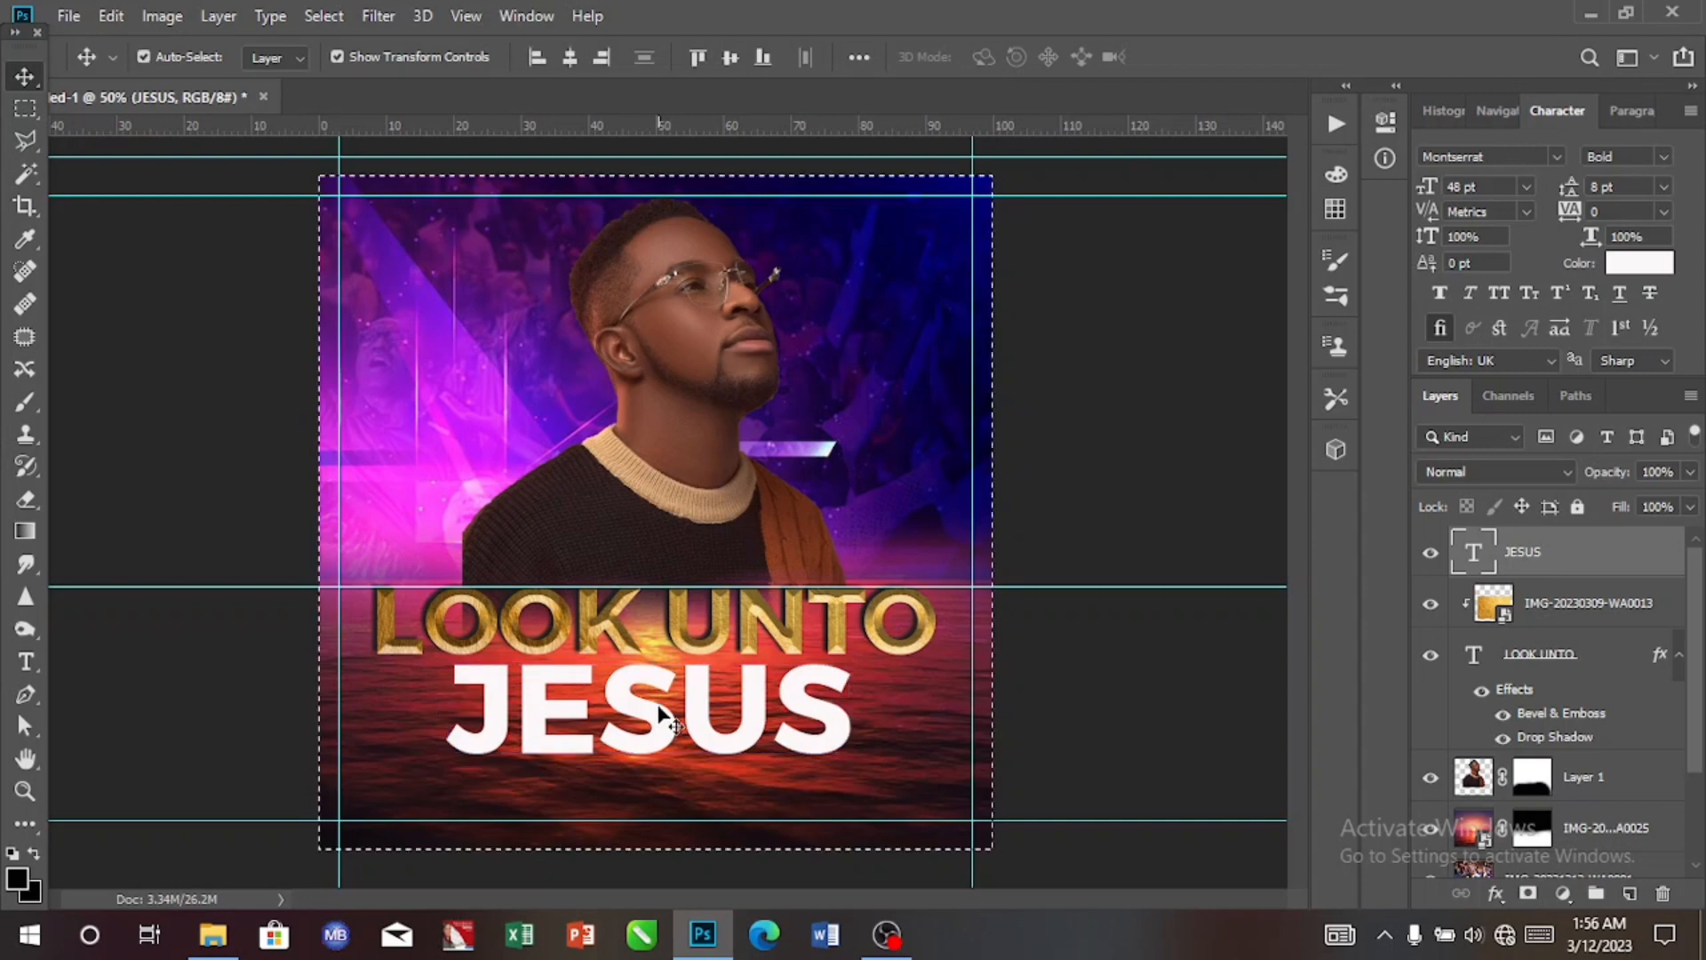
pyautogui.click(570, 58)
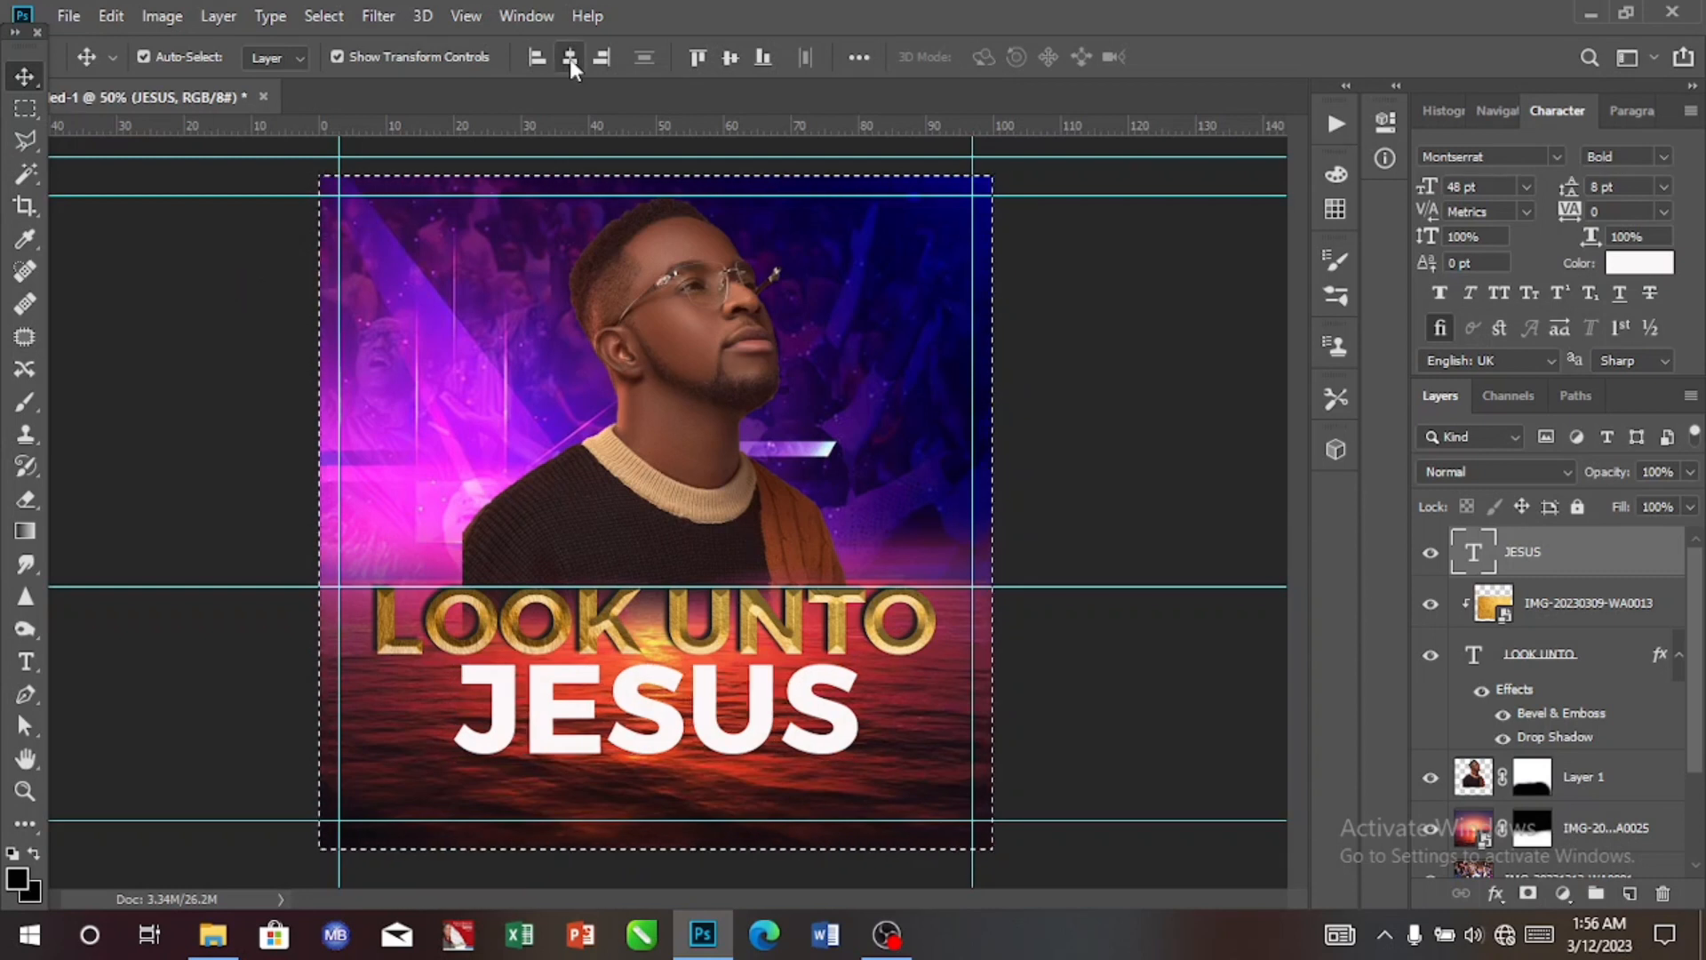
pyautogui.hotkey('ctrl', 'd')
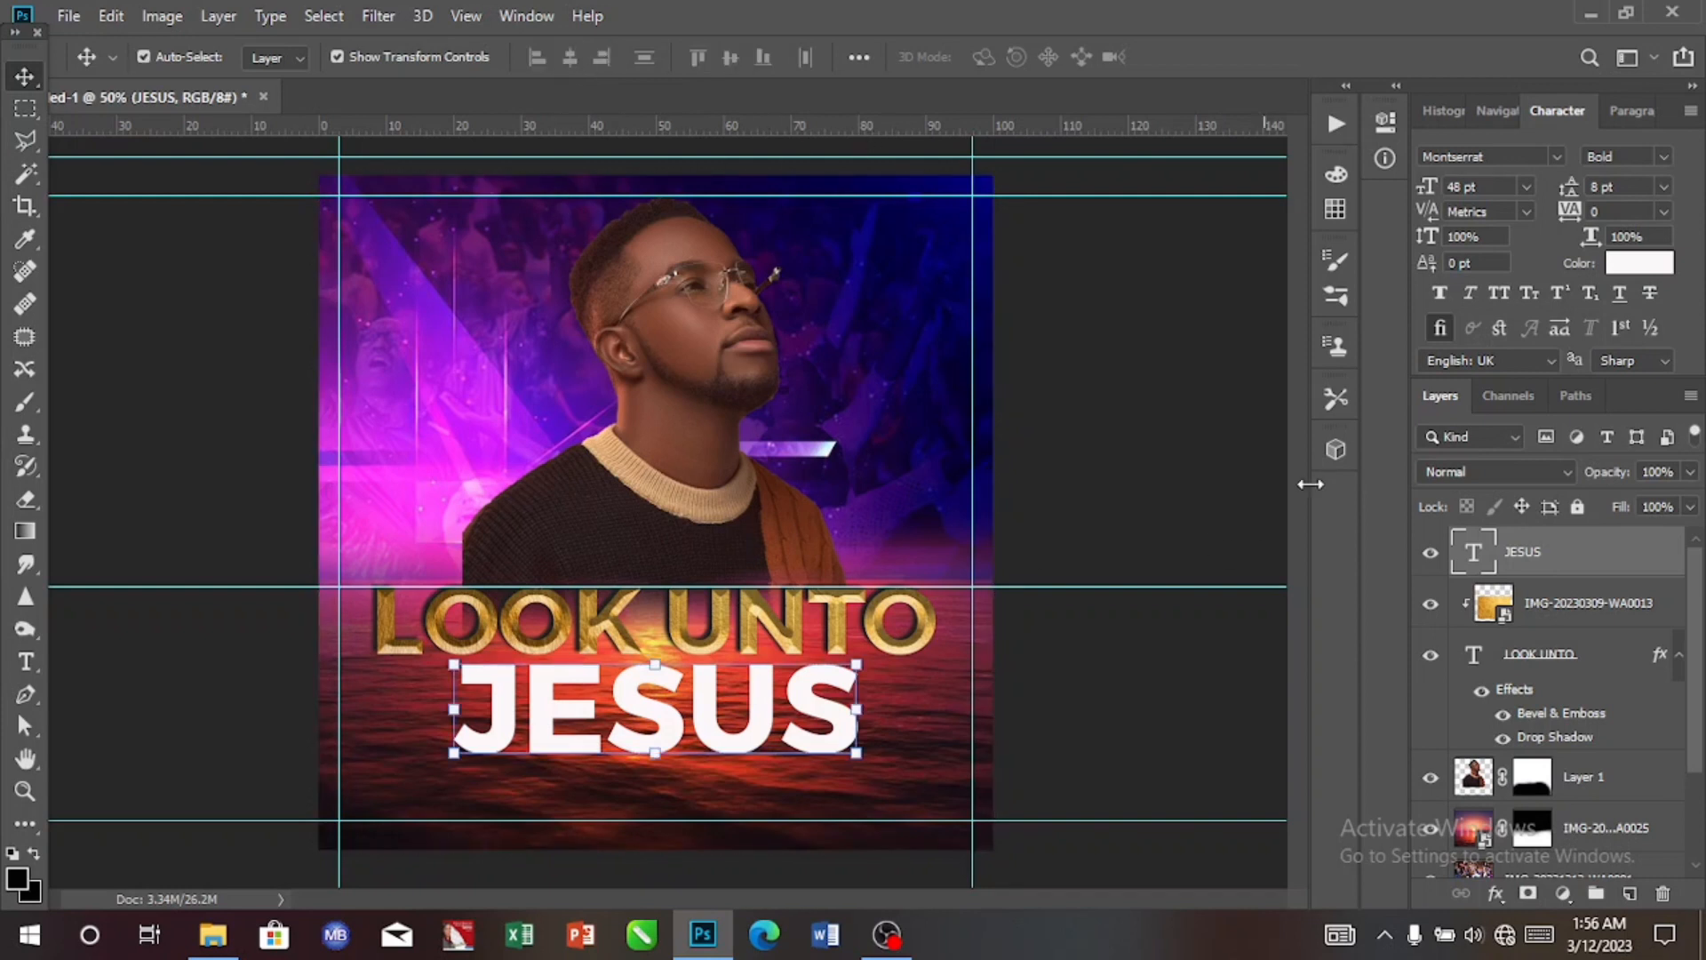
# Apply a Chisel Hard inner bevel (depth 282%, Down, size 51 px) and a 9 px, 100% opacity drop shadow to the JESUS text.
pyautogui.doubleClick(1669, 573)
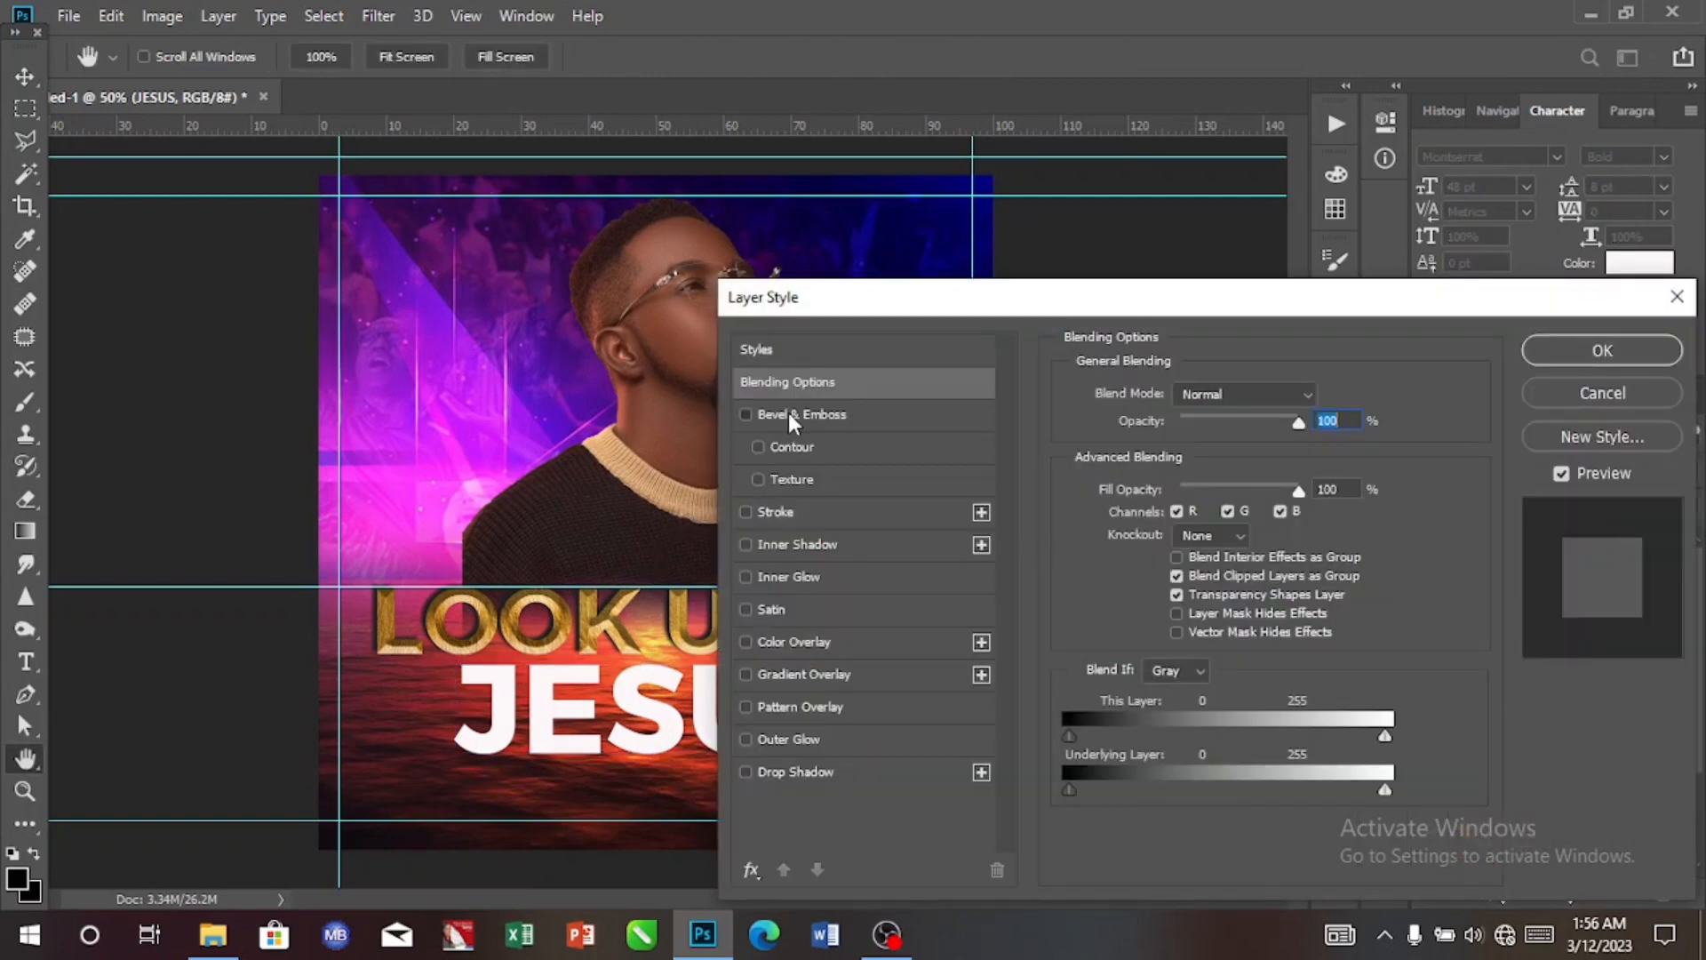
pyautogui.click(789, 414)
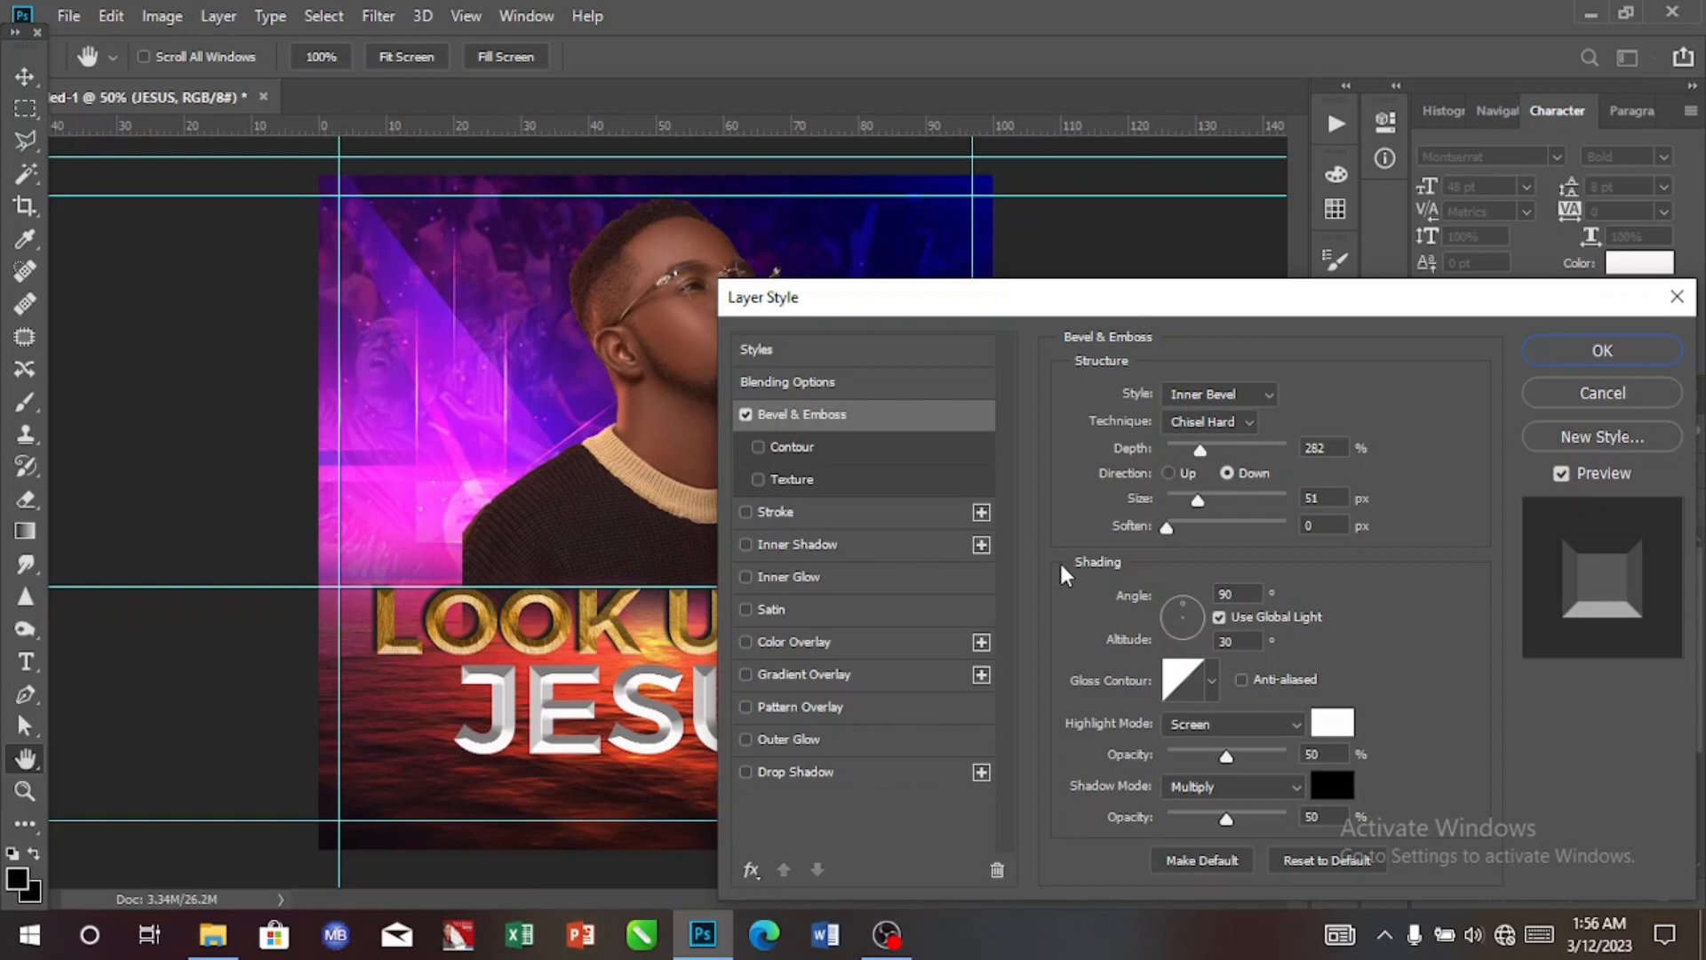
pyautogui.click(856, 775)
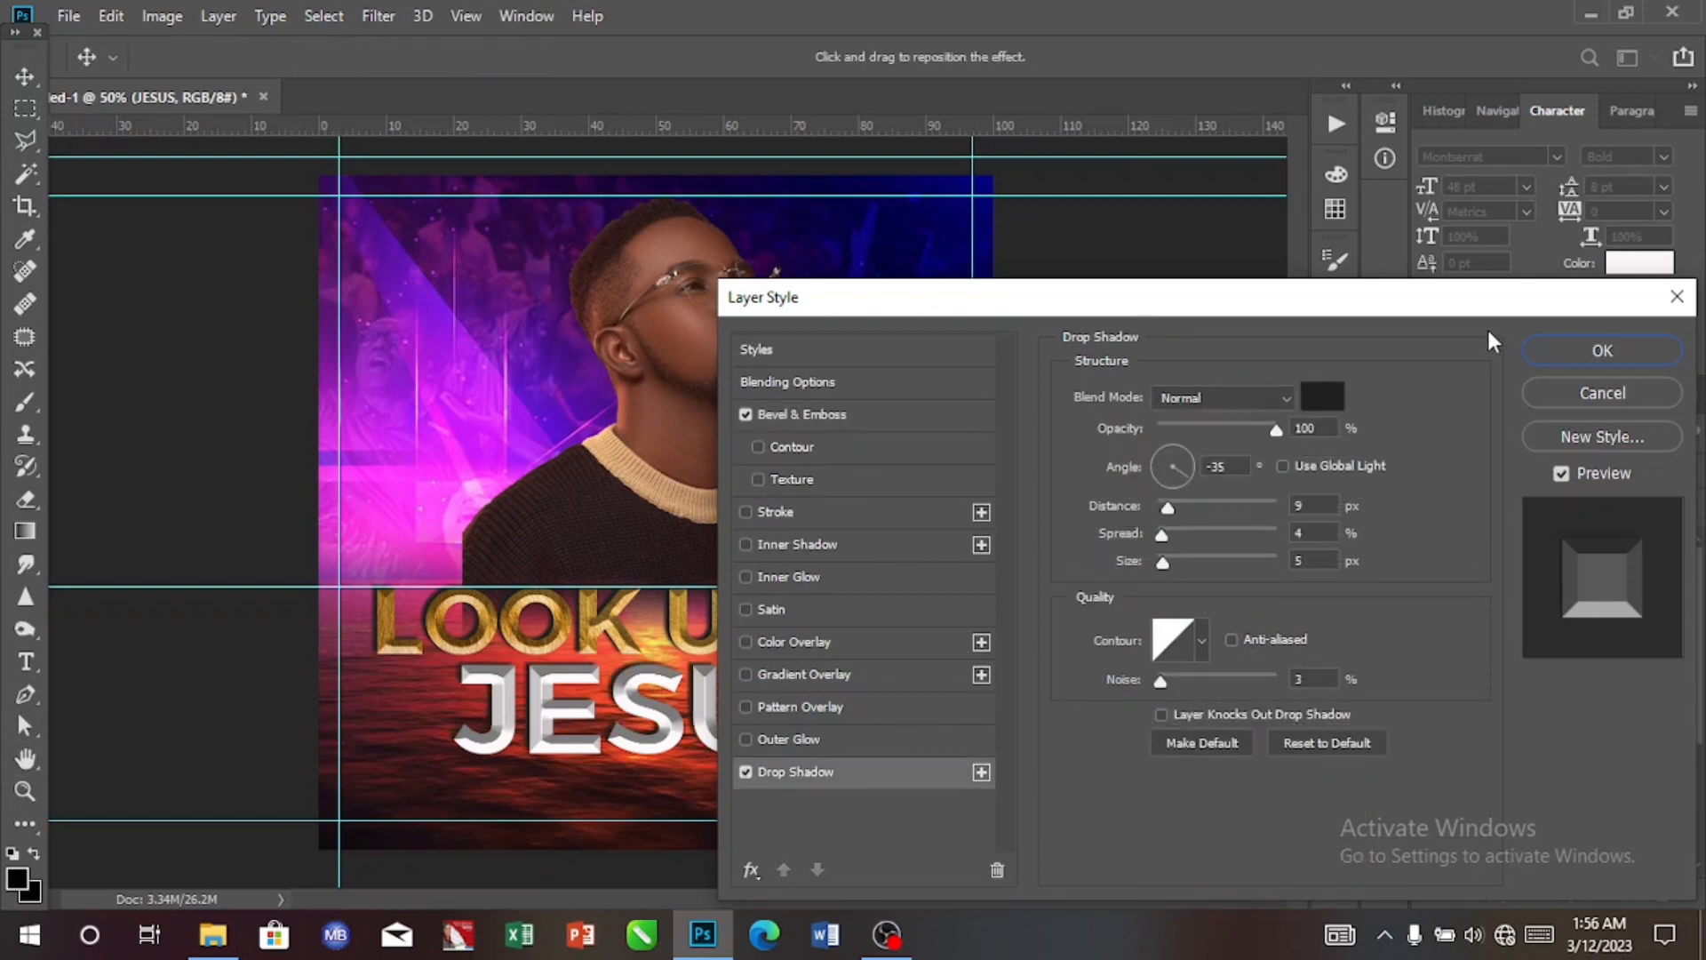
pyautogui.click(1595, 351)
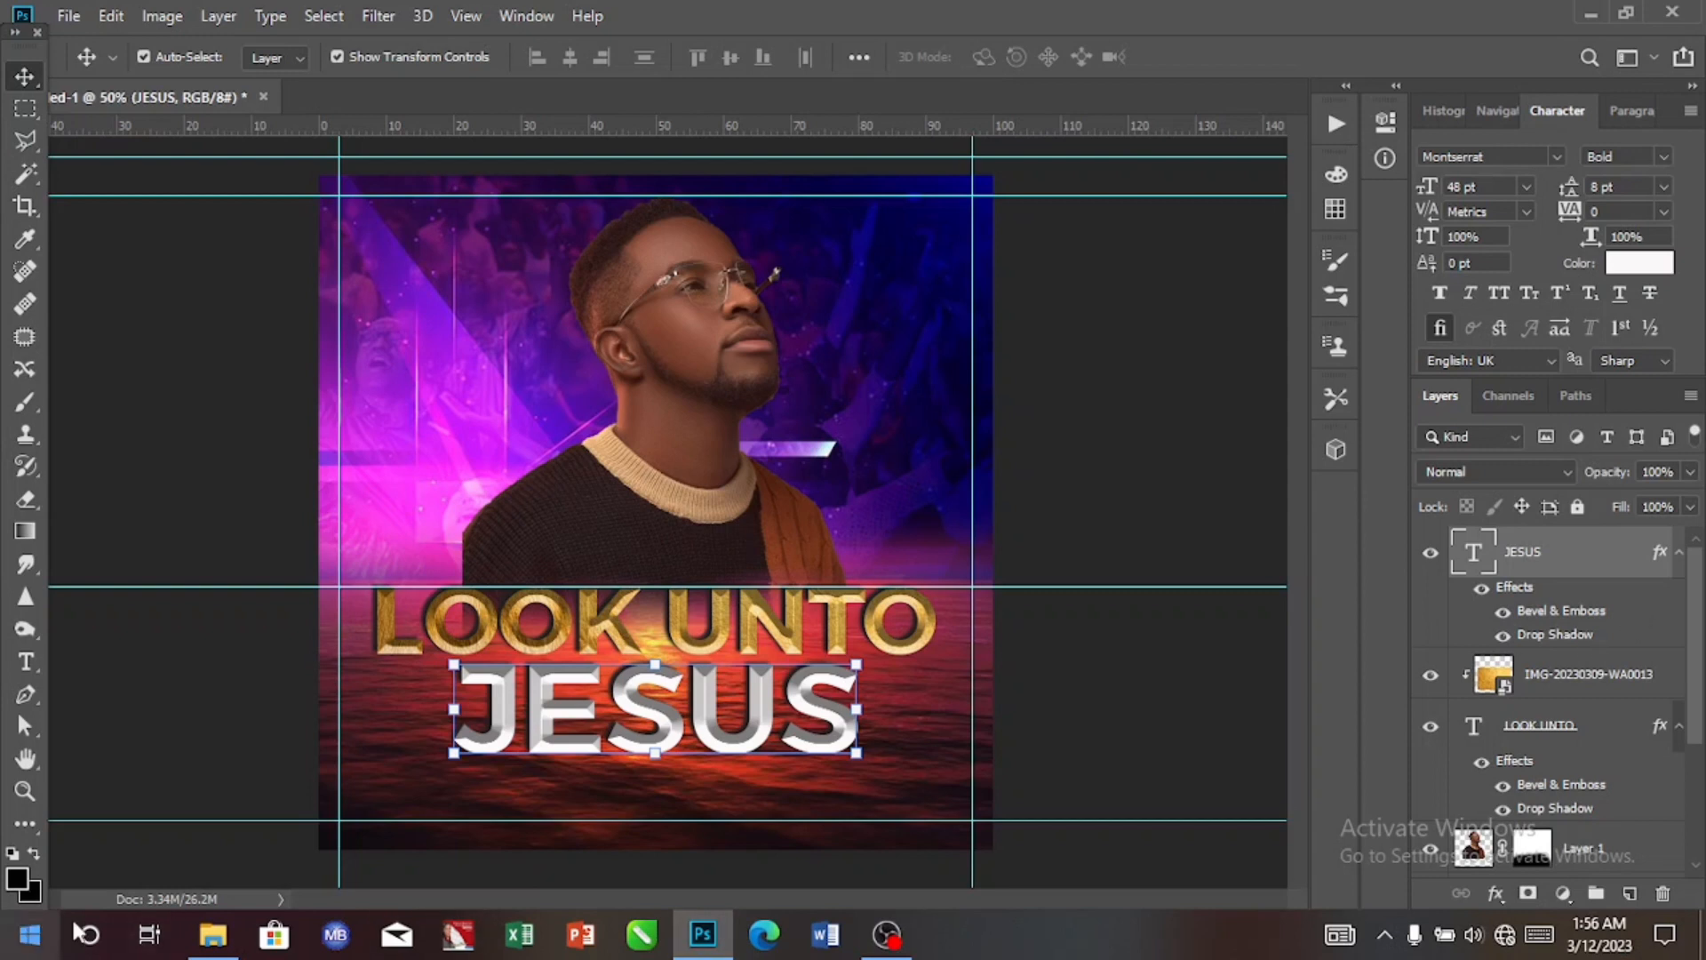
# Place IMG-20230309-WA0013 again at about 20.7% scale over the JESUS text and clip it to that text.
pyautogui.click(213, 933)
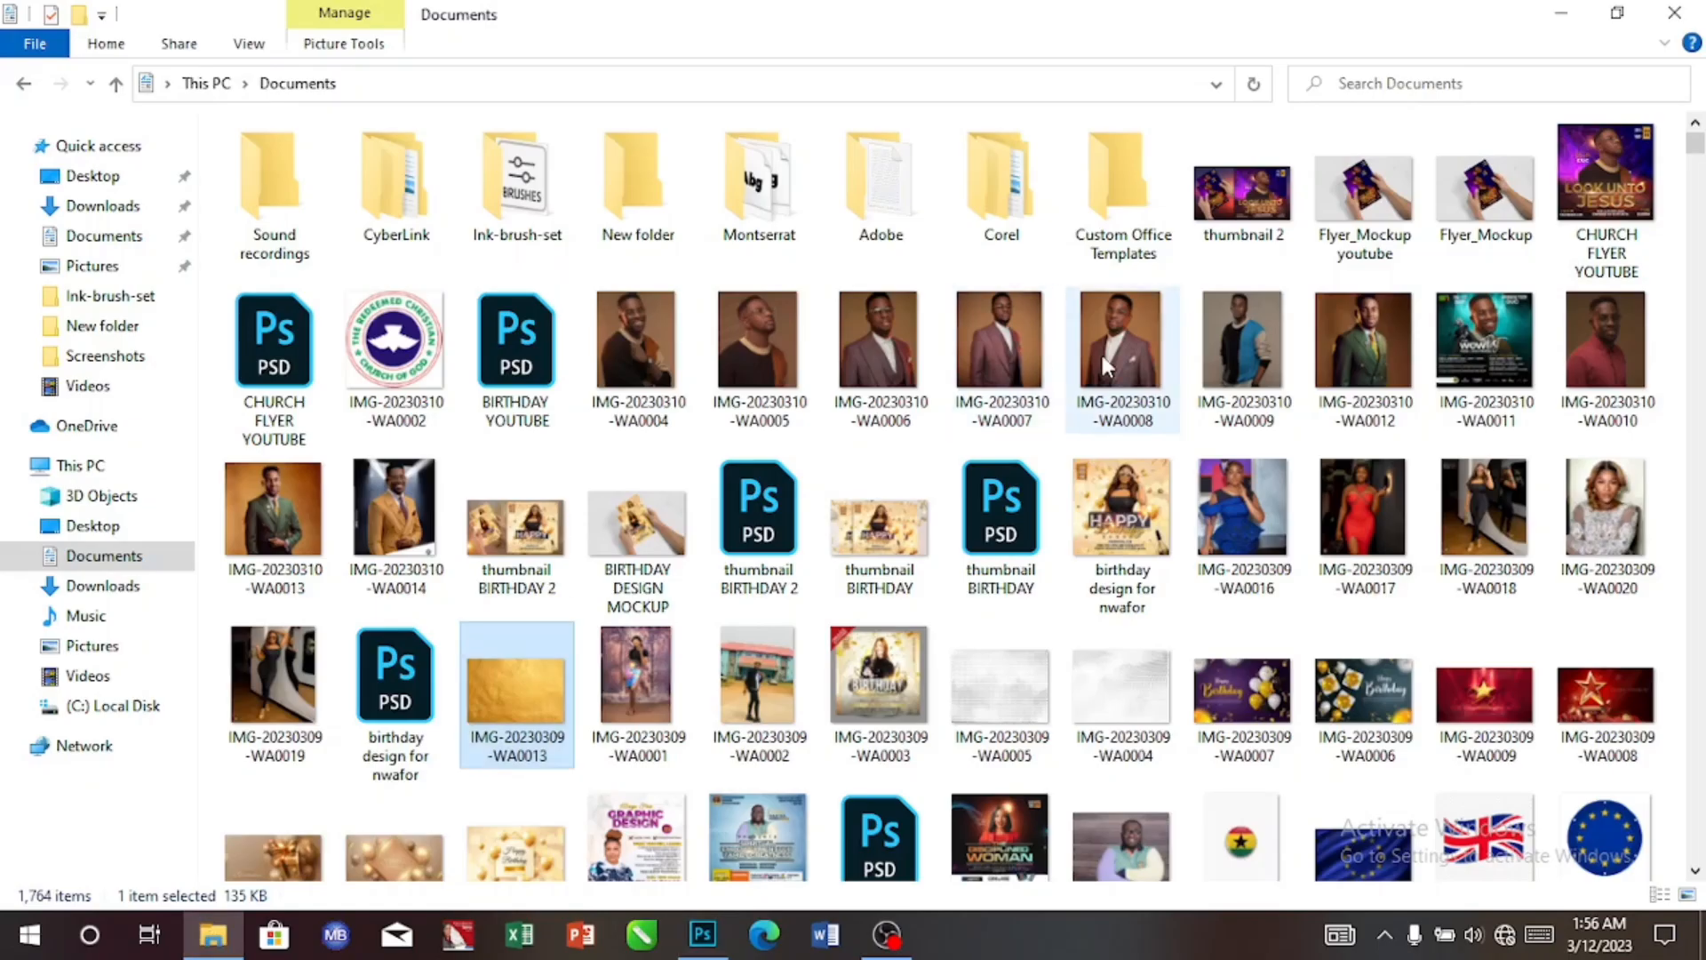
pyautogui.moveTo(498, 698); pyautogui.dragTo(731, 843)
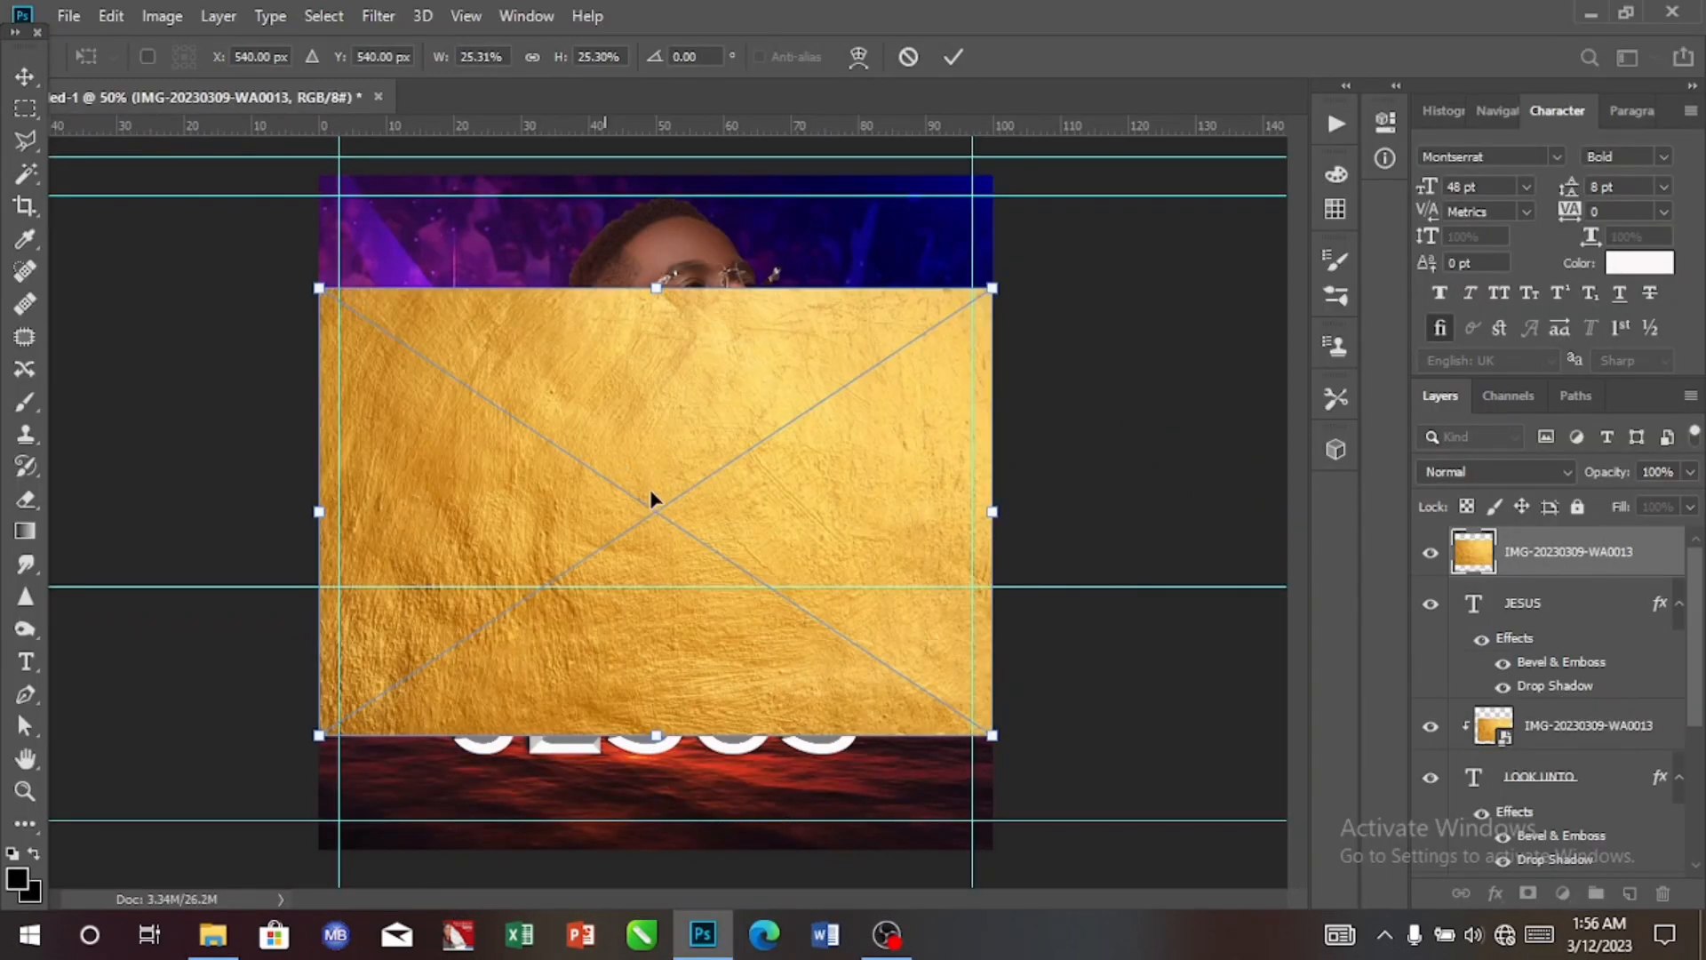
pyautogui.moveTo(655, 495); pyautogui.dragTo(673, 636)
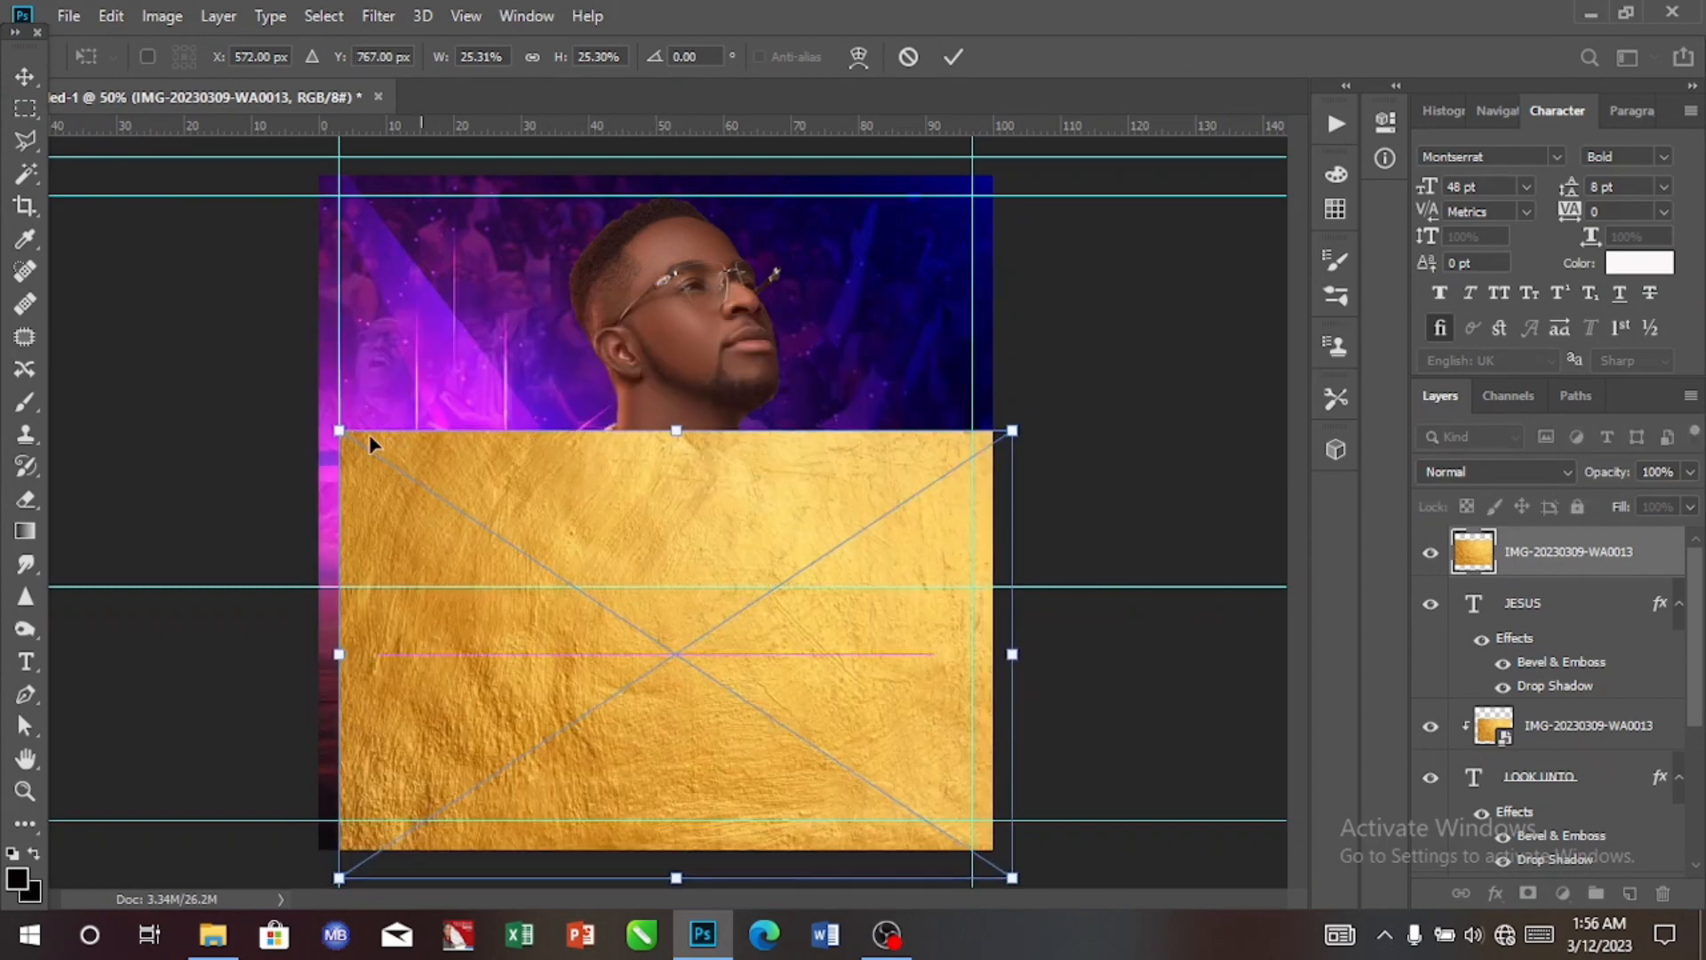
pyautogui.moveTo(374, 453); pyautogui.dragTo(462, 512)
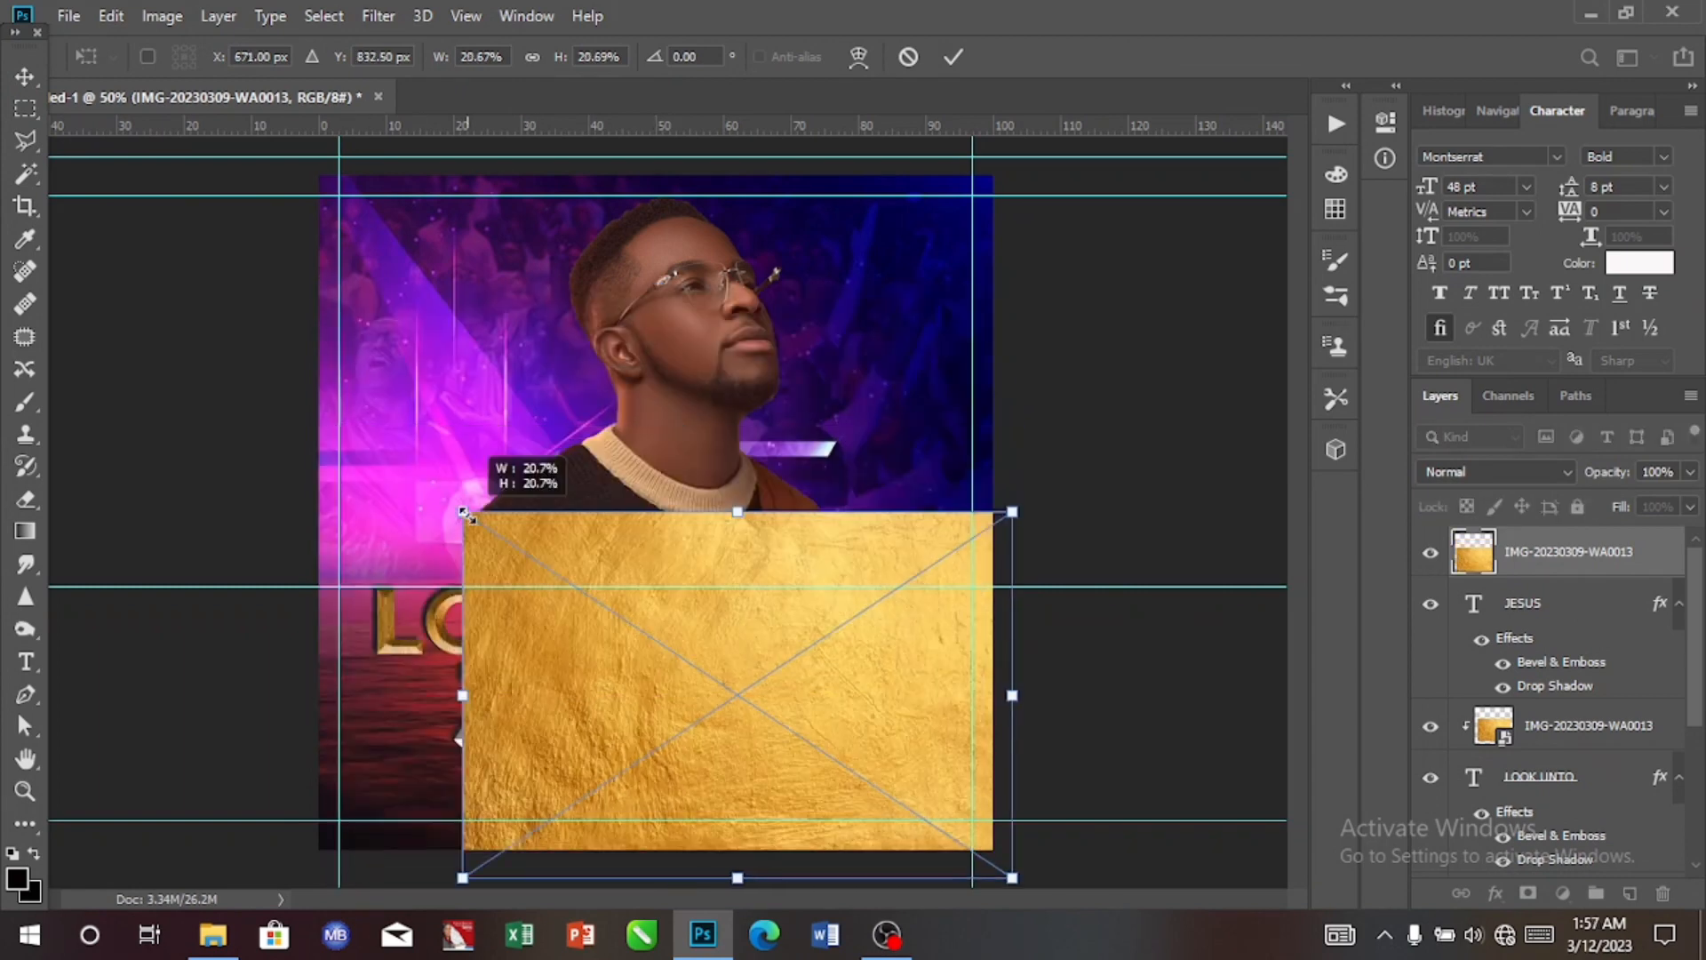
pyautogui.moveTo(727, 742); pyautogui.dragTo(722, 743)
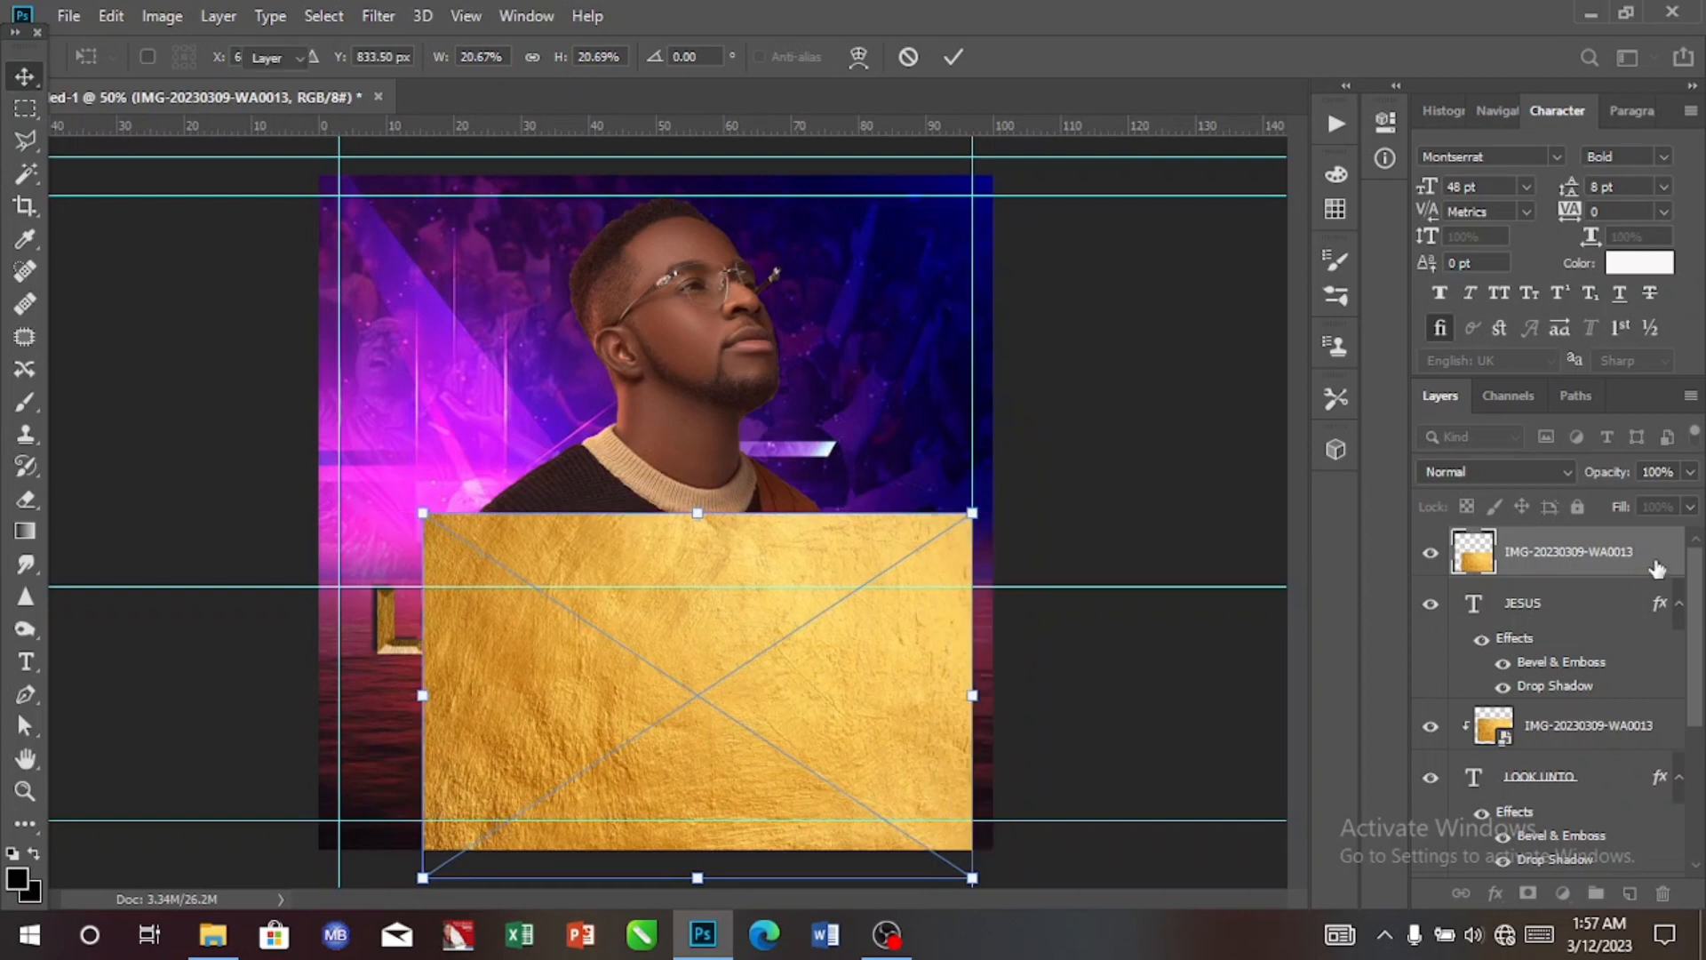
pyautogui.press('Return')
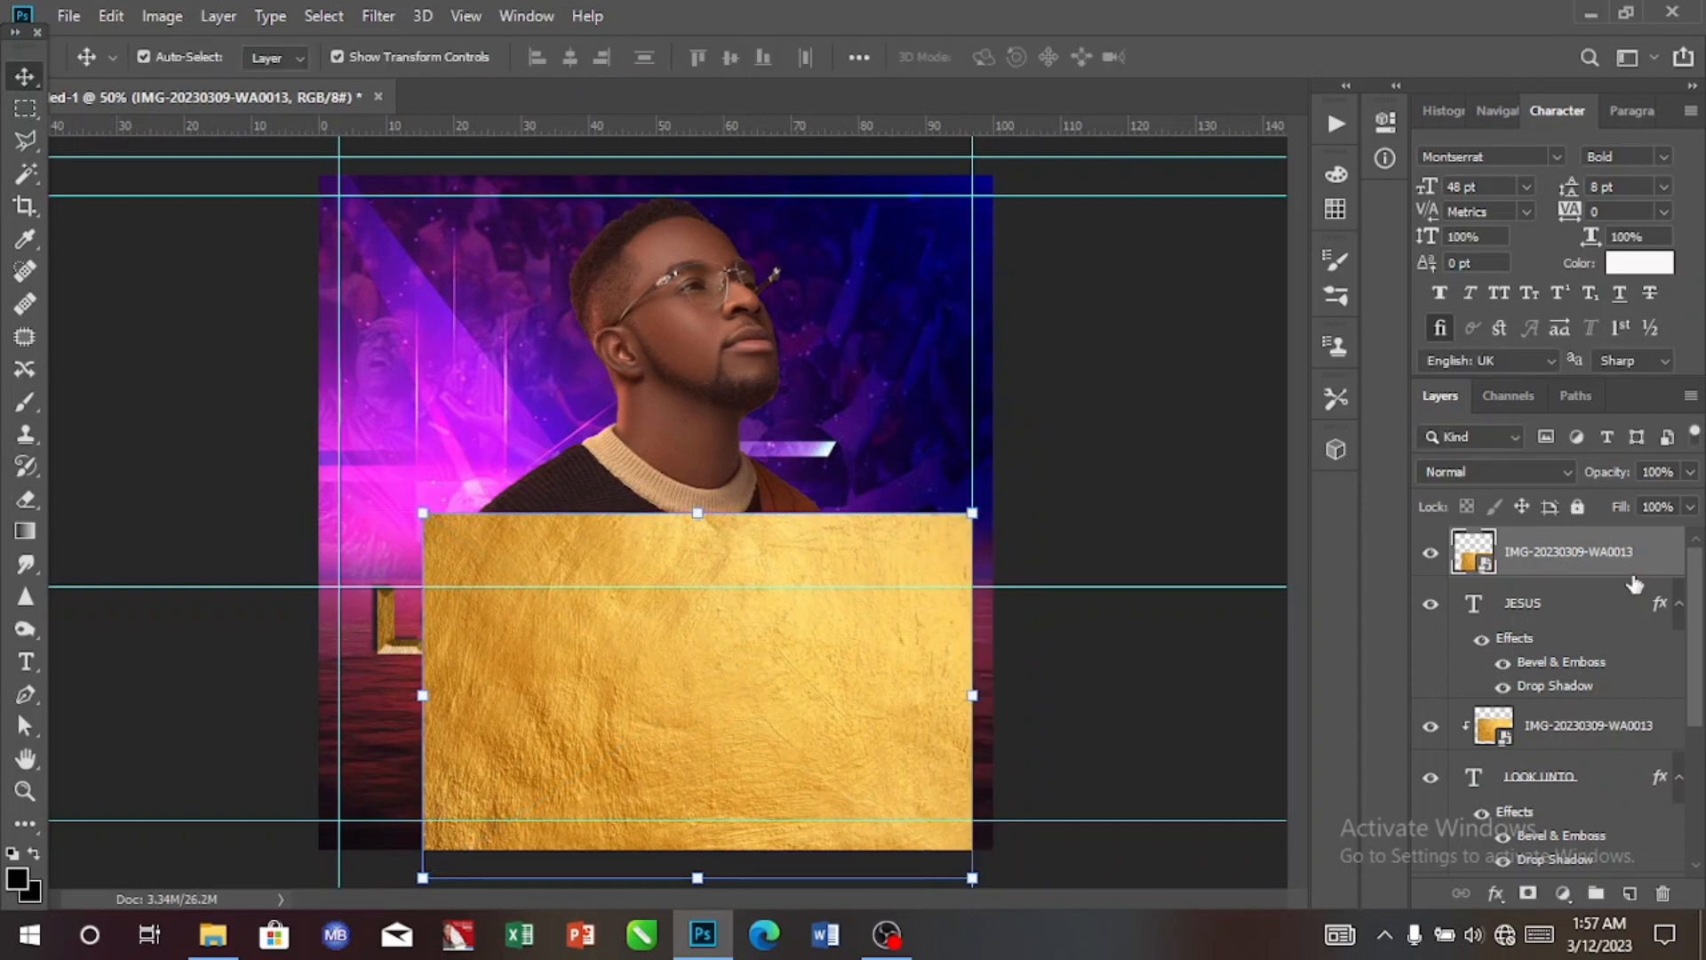
pyautogui.rightClick(1619, 568)
pyautogui.click(1458, 540)
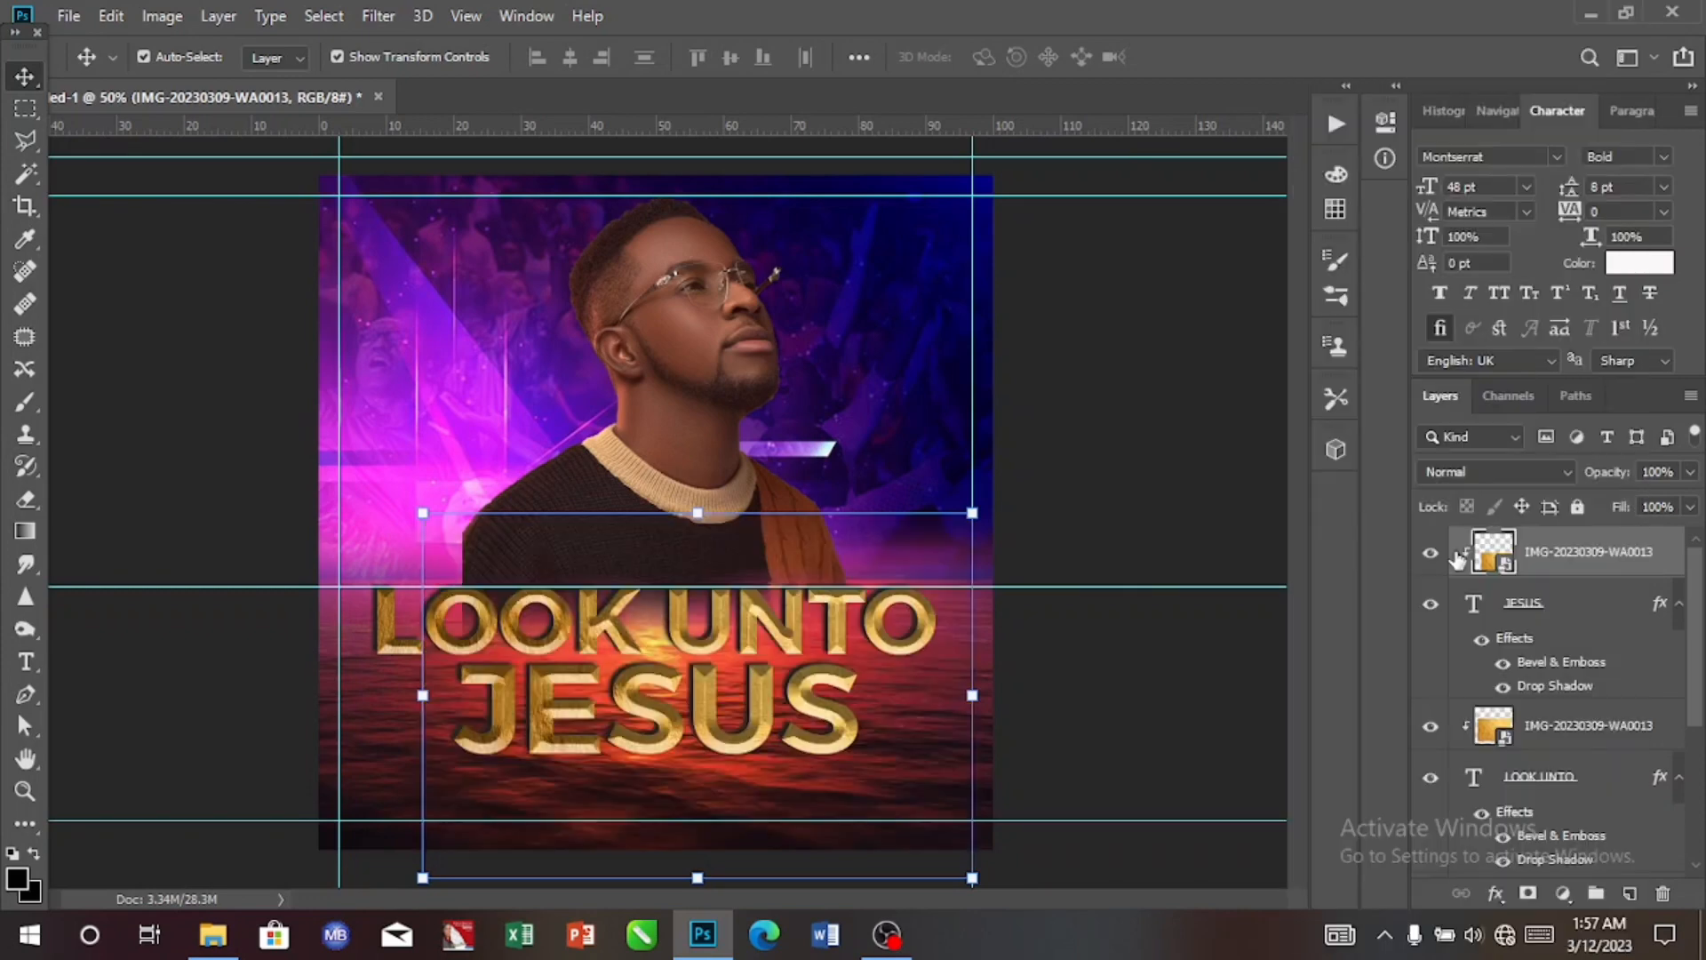
# Scale the gold texture clipped to the JESUS text down to 18.75% and reposition it so it still covers the word.
pyautogui.click(960, 516)
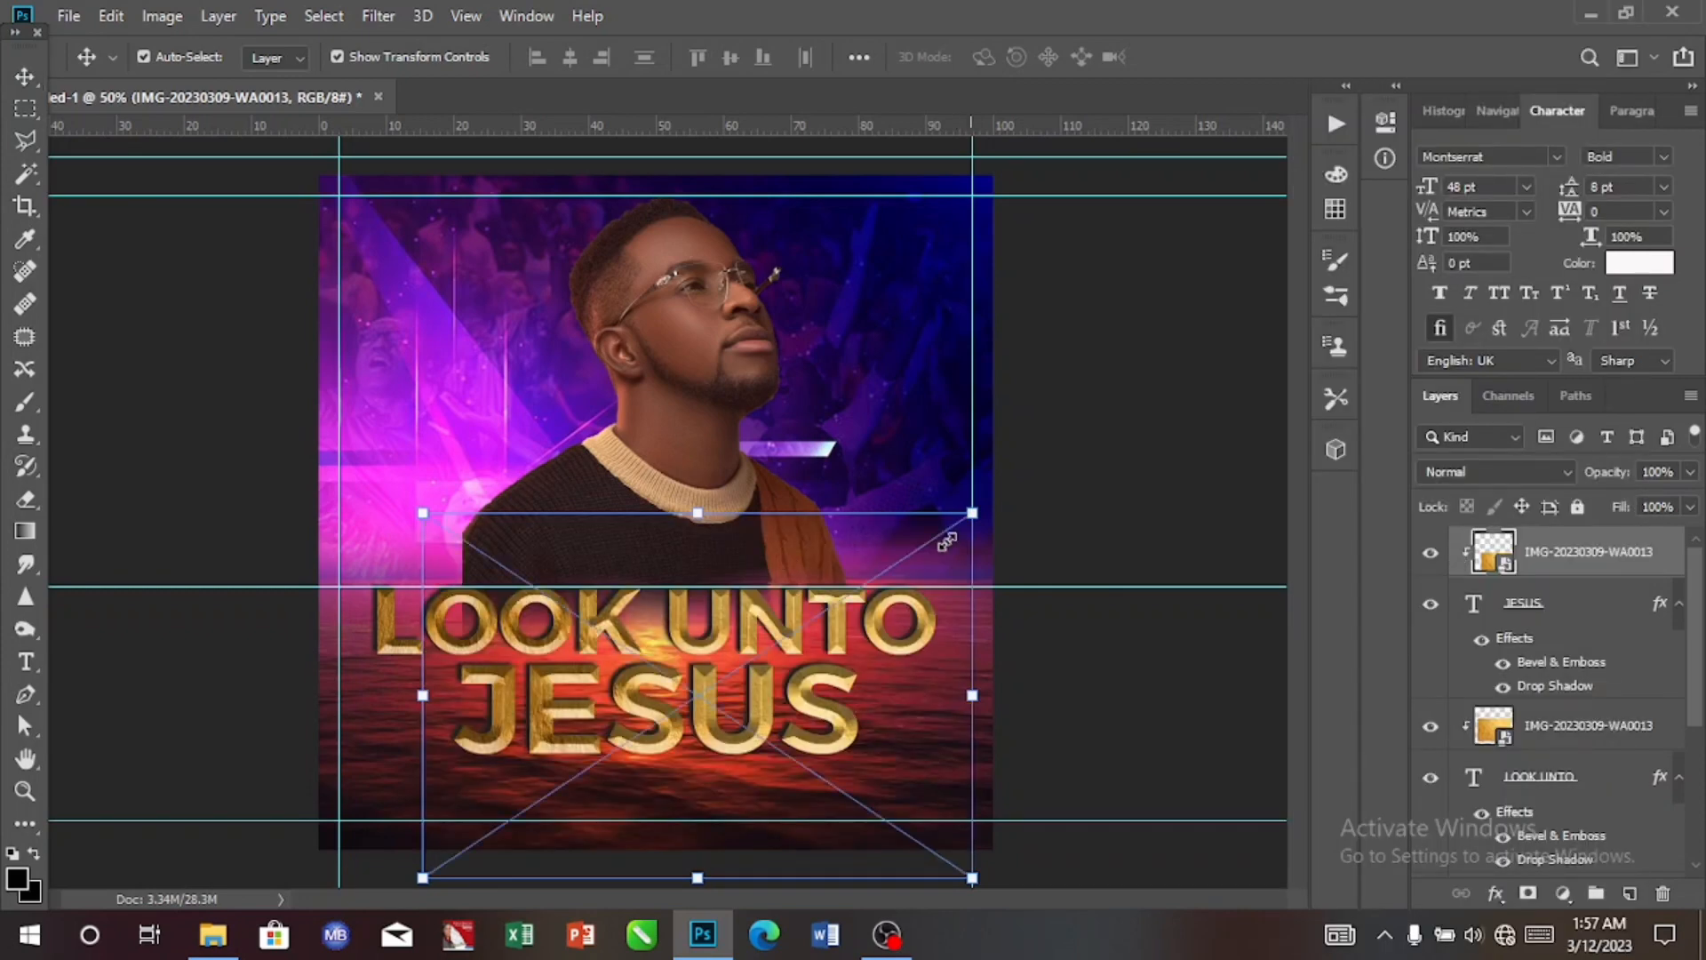
pyautogui.moveTo(947, 542); pyautogui.dragTo(929, 565)
pyautogui.moveTo(813, 706); pyautogui.dragTo(830, 702)
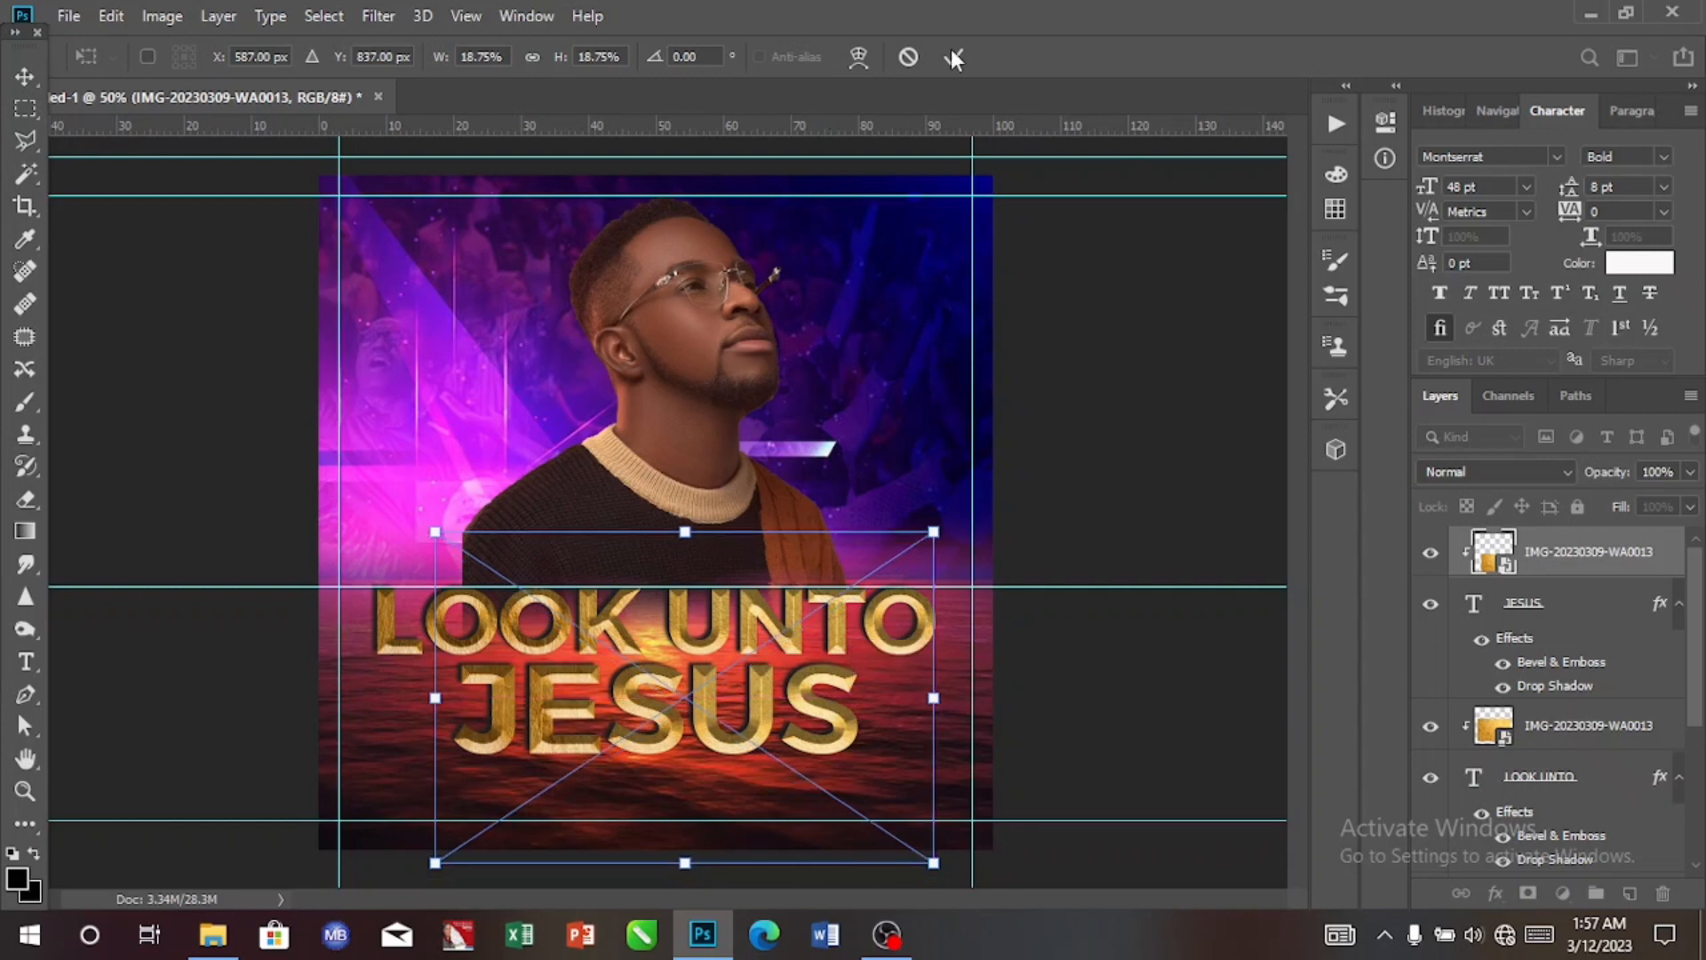
pyautogui.click(952, 57)
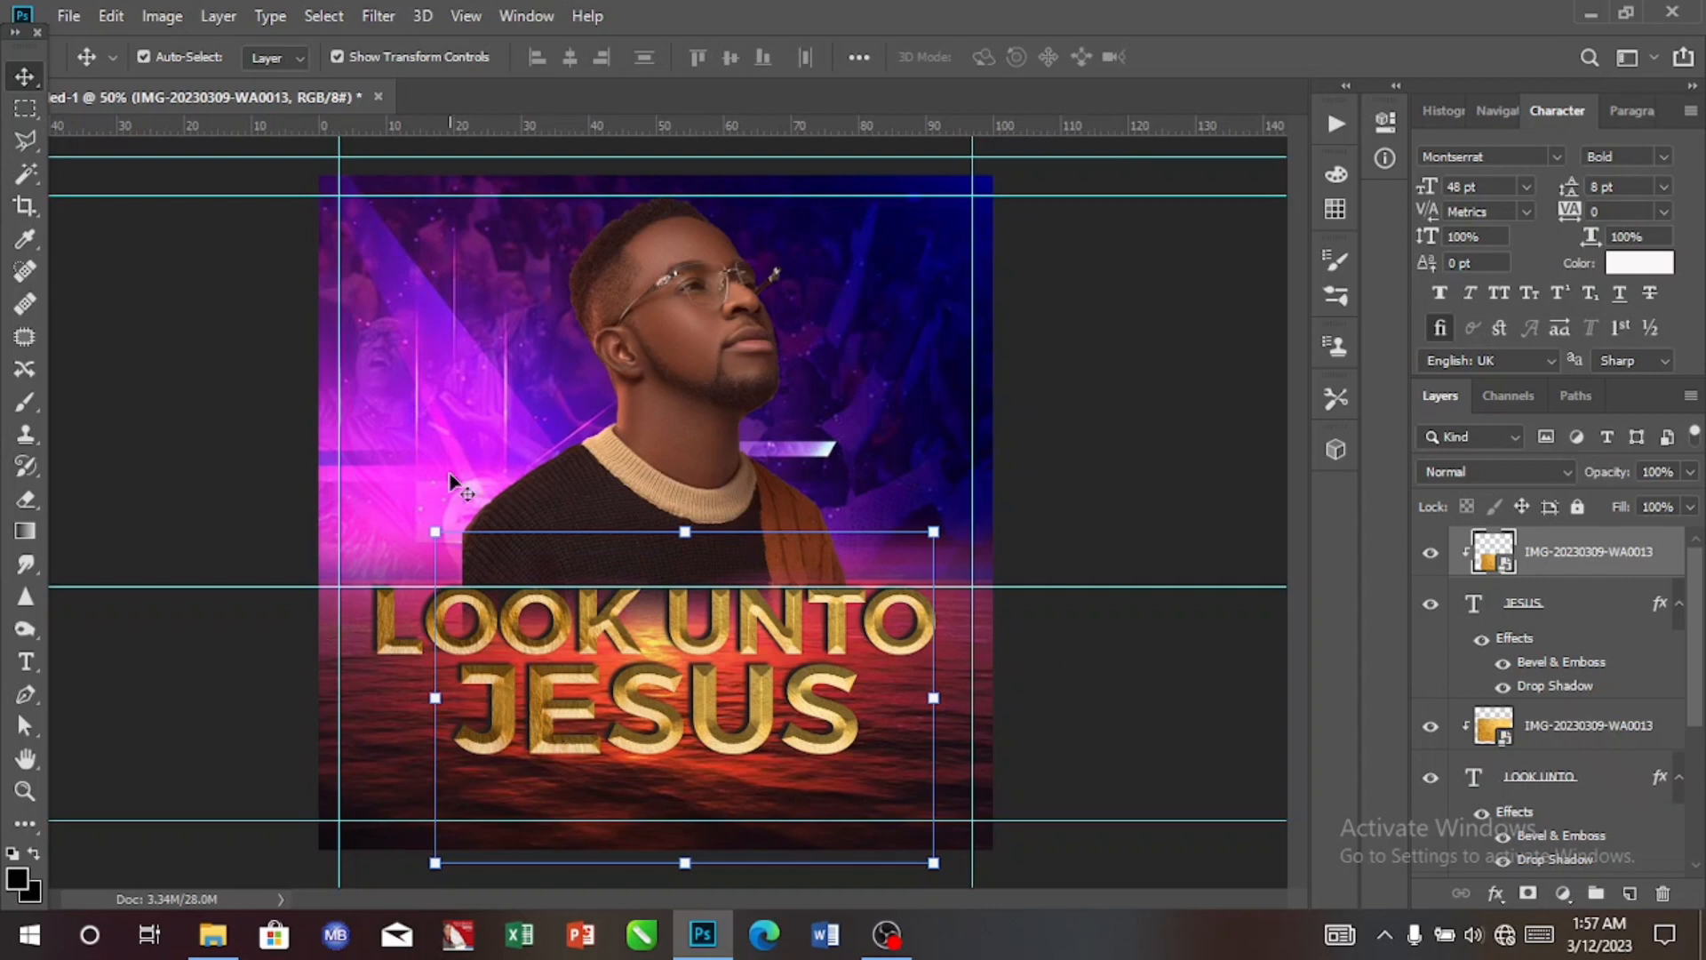
# Place the glow image IMG-20221219-WA0002 across the canvas beneath the portrait layer and set its blend mode to Screen.
pyautogui.click(324, 799)
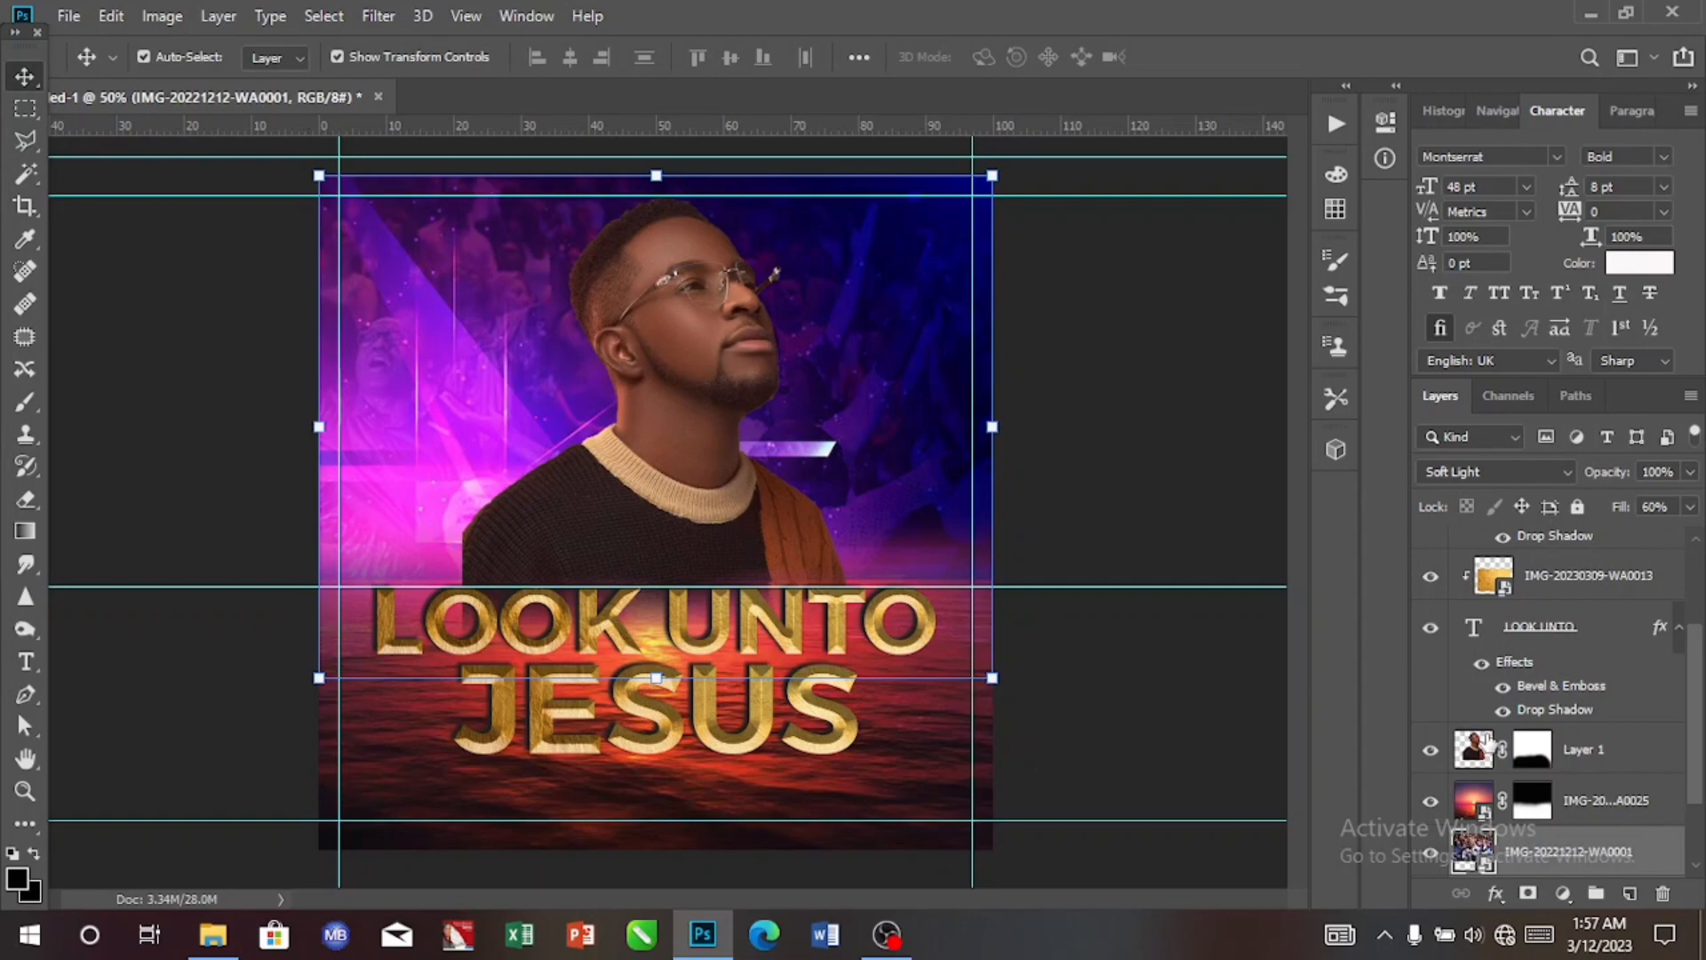
pyautogui.click(213, 933)
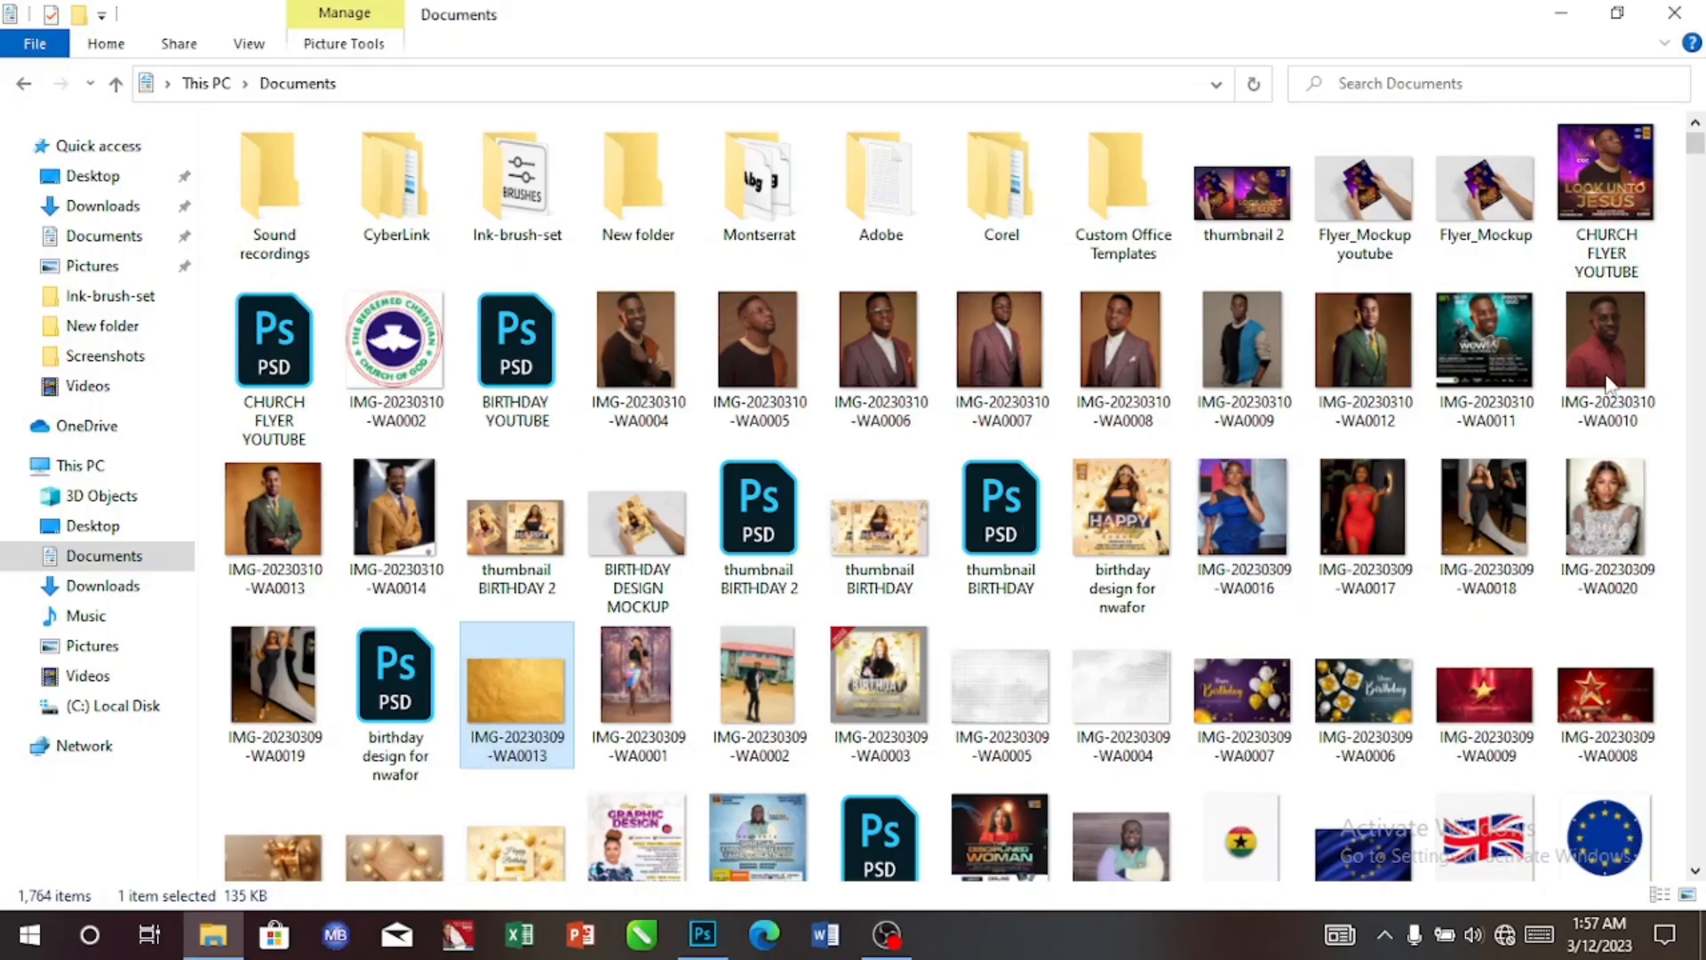
pyautogui.moveTo(1694, 153); pyautogui.dragTo(1696, 292)
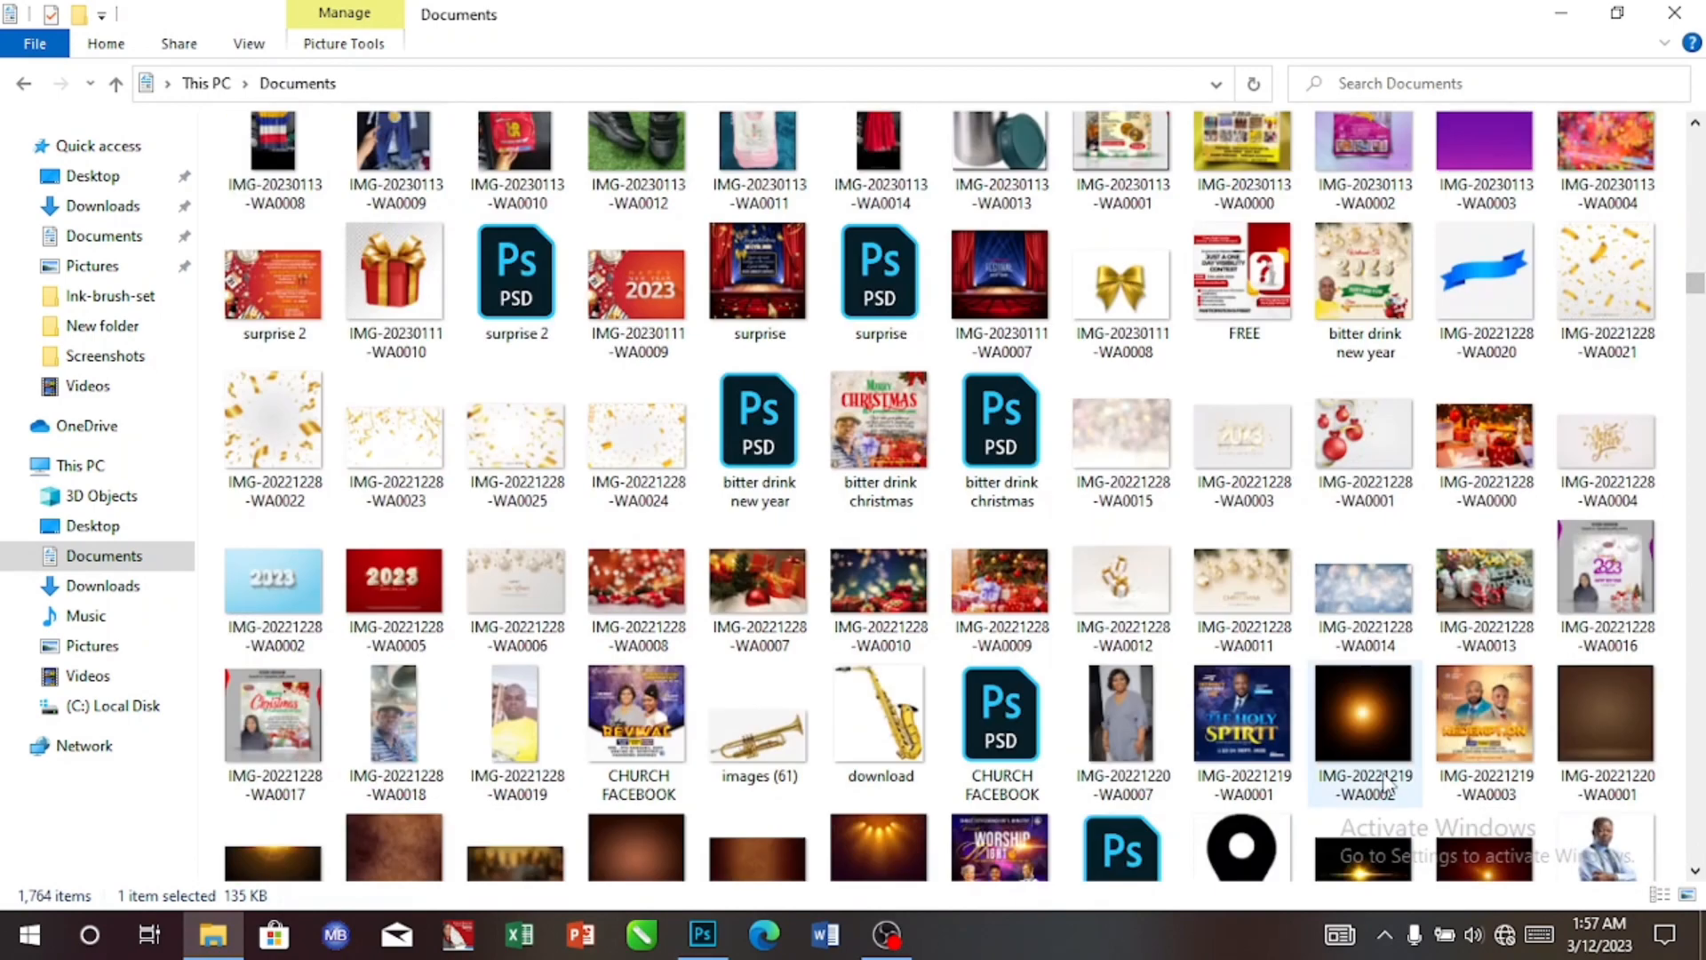
pyautogui.moveTo(1373, 773); pyautogui.dragTo(716, 766)
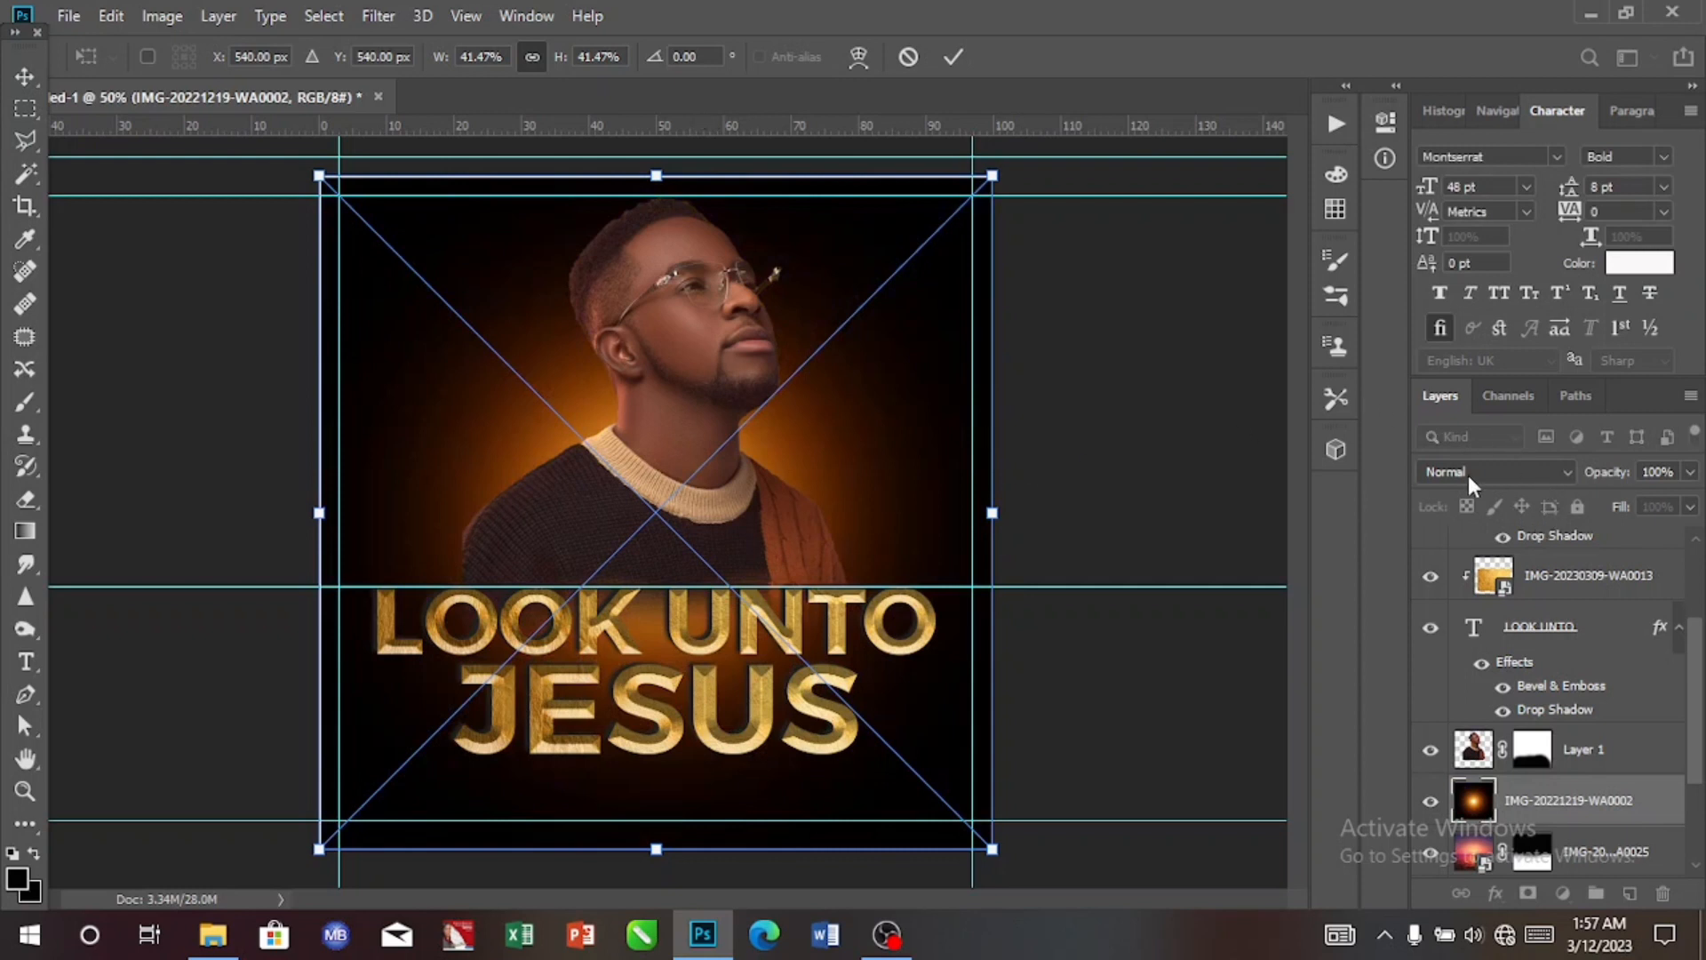
pyautogui.click(948, 55)
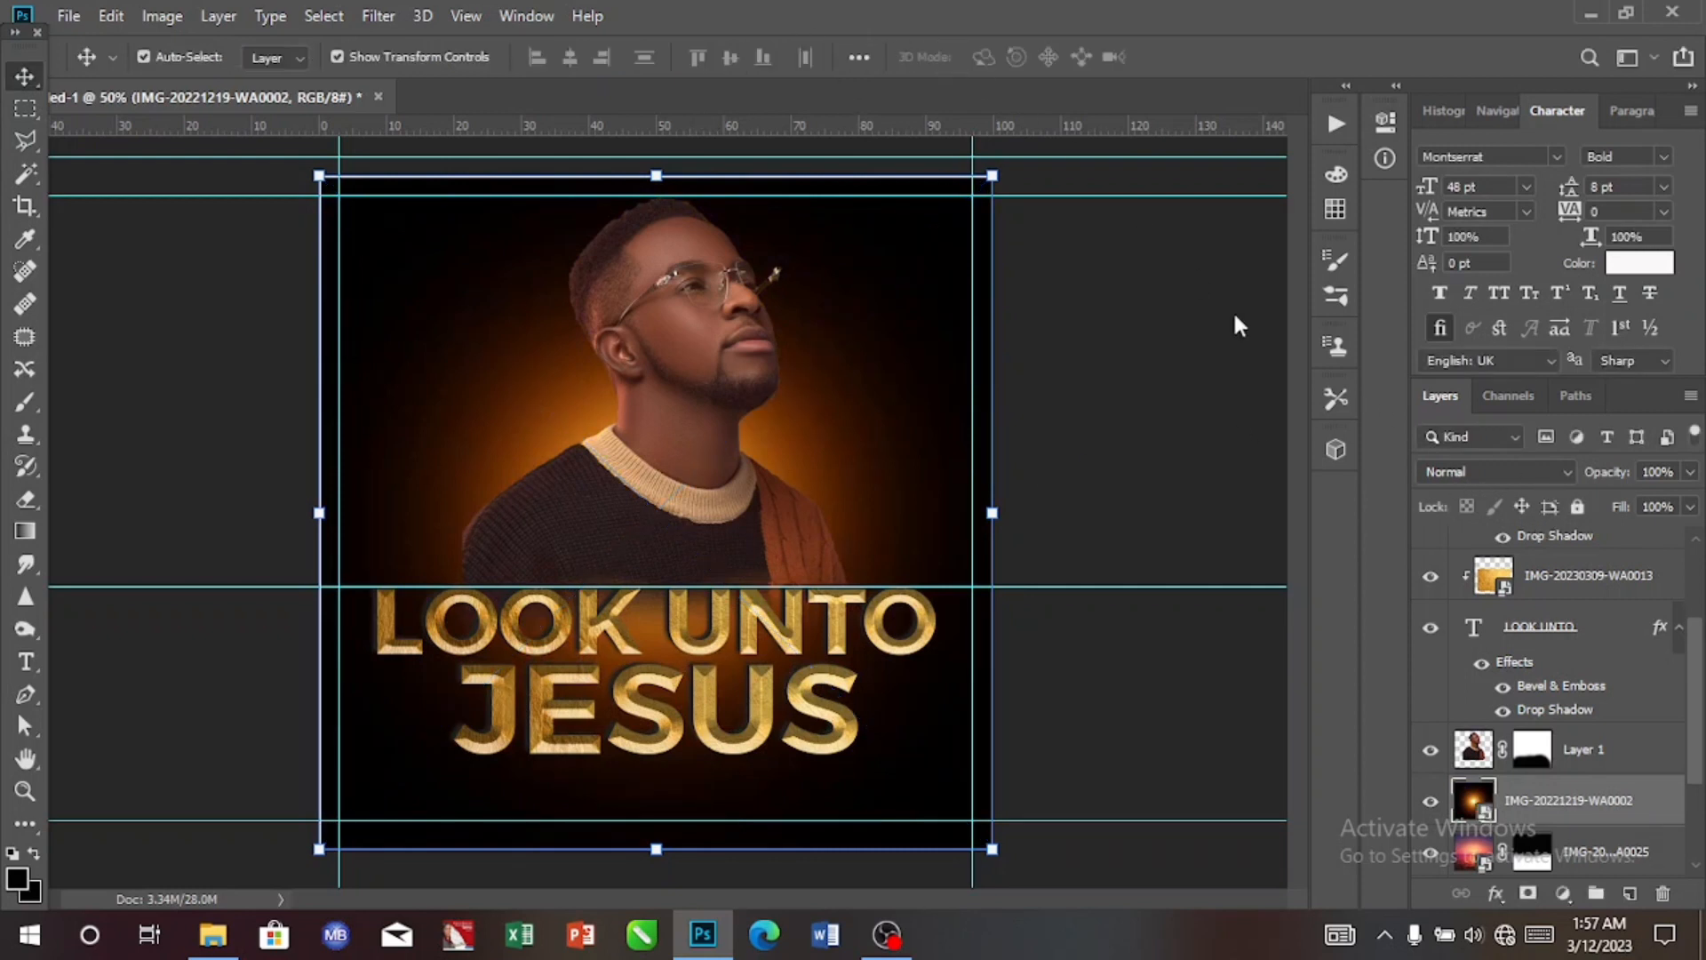
pyautogui.click(1482, 476)
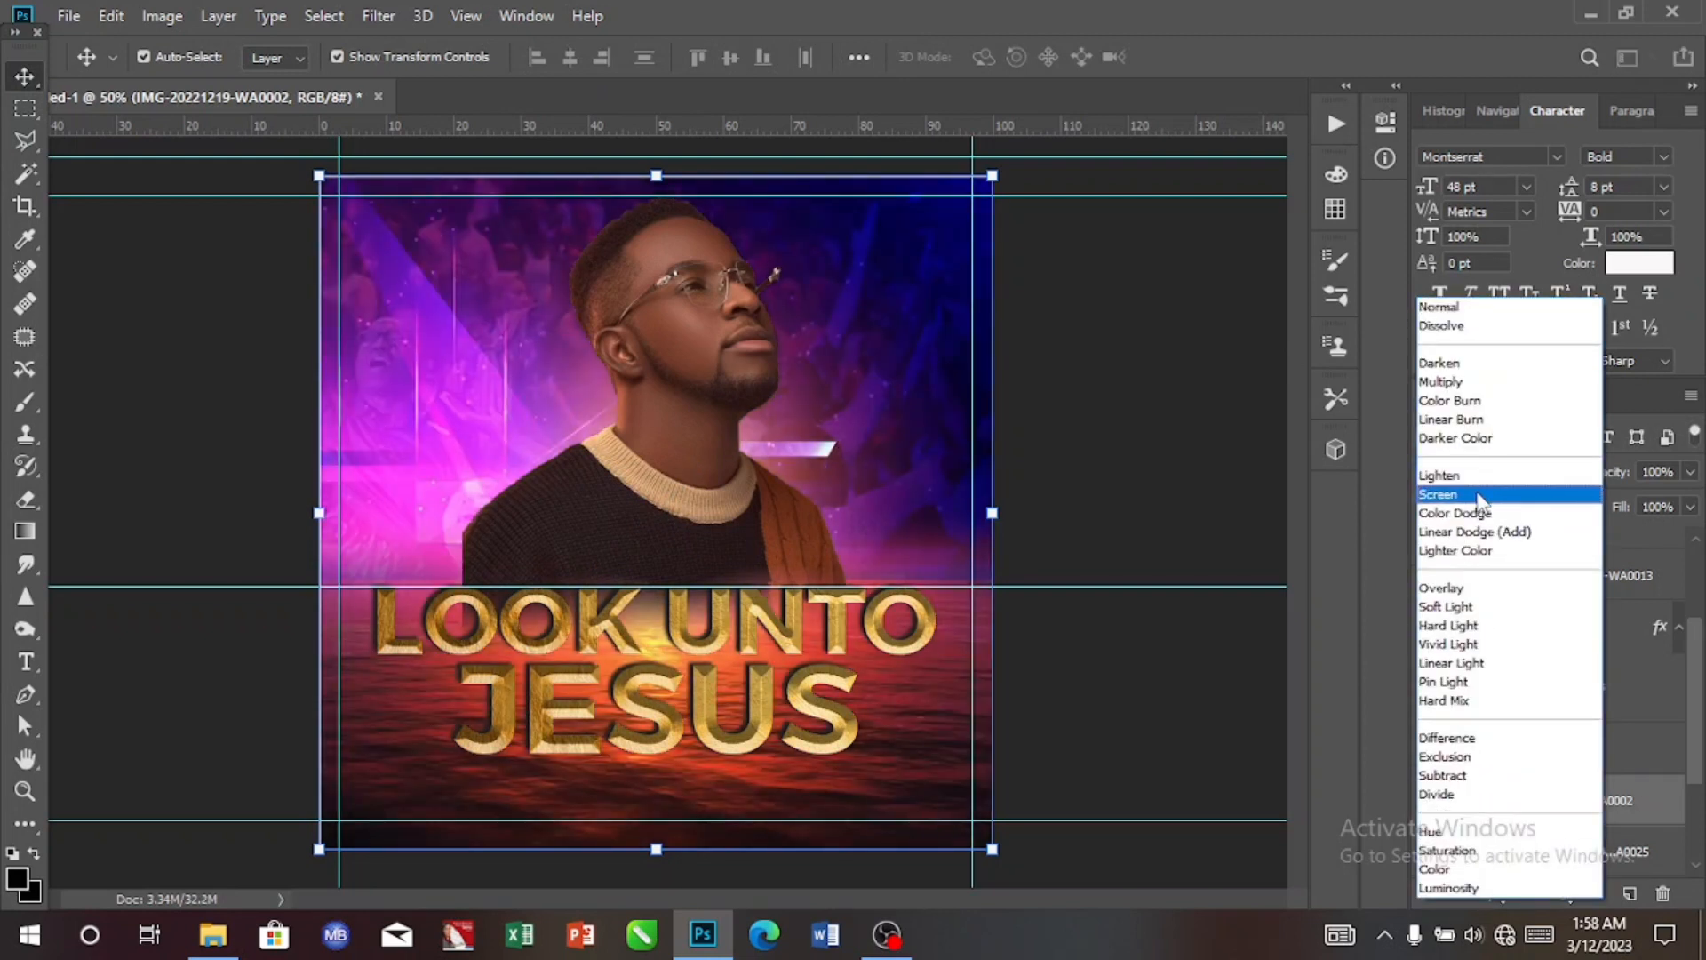
pyautogui.click(1478, 496)
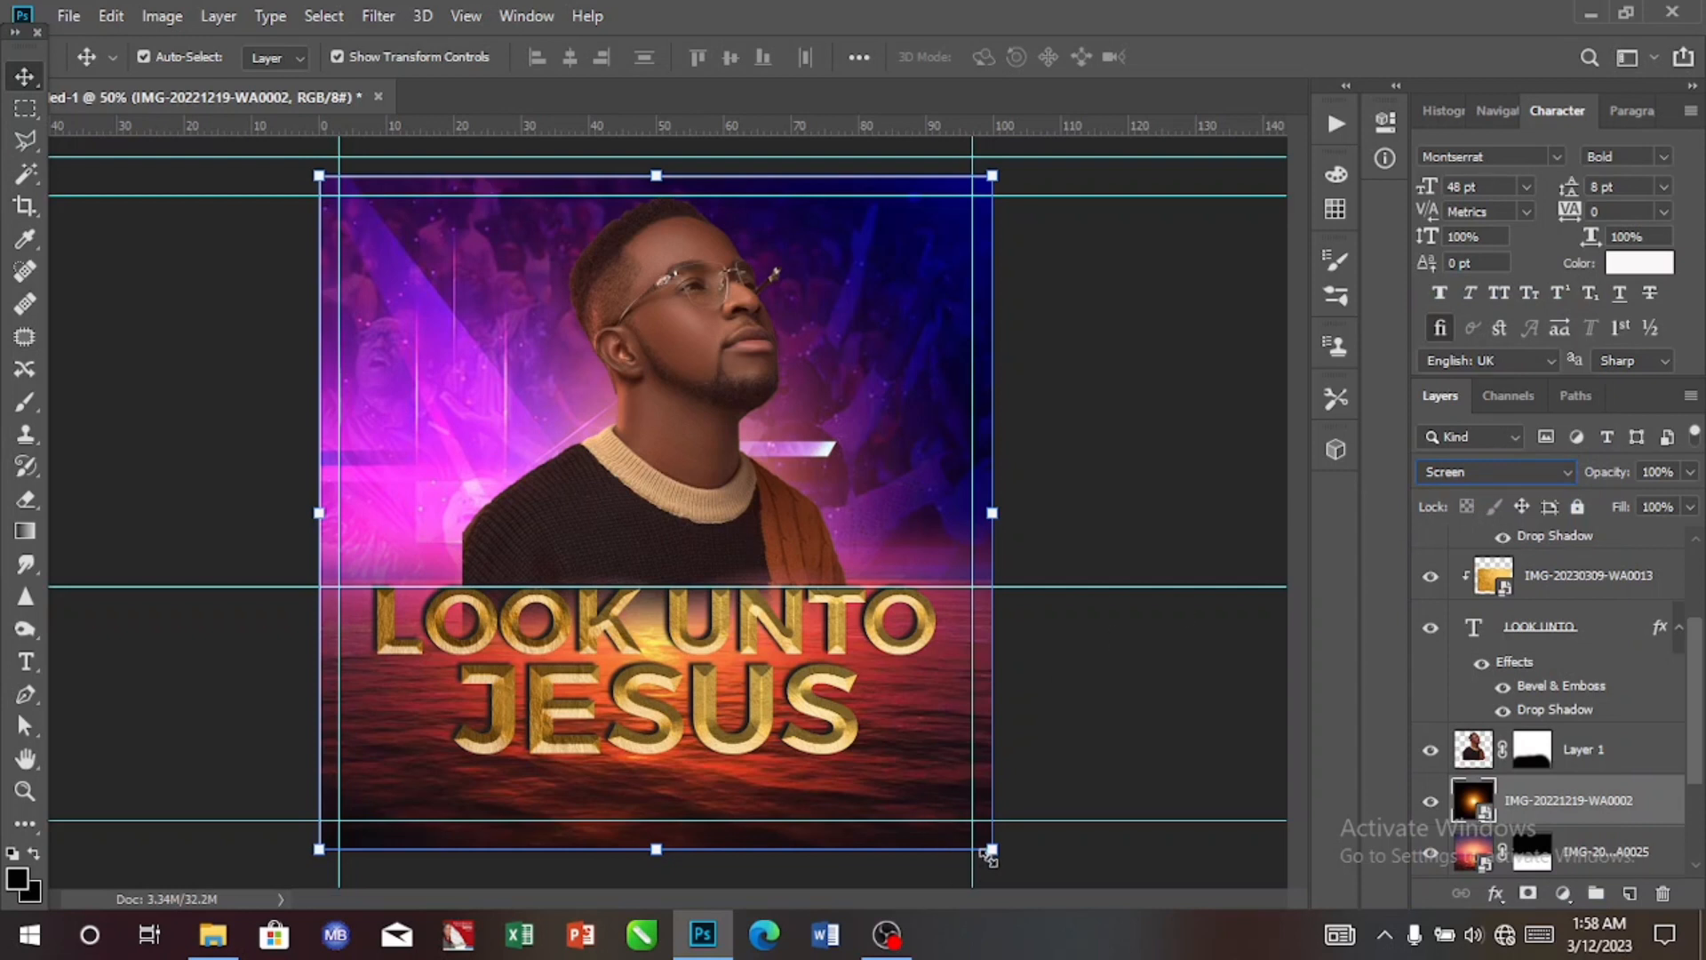
# Shrink the glow image to 12.67%, position it beside the back of the man's head, and hide its layer.
pyautogui.moveTo(989, 851); pyautogui.dragTo(541, 399)
pyautogui.moveTo(442, 320); pyautogui.dragTo(534, 327)
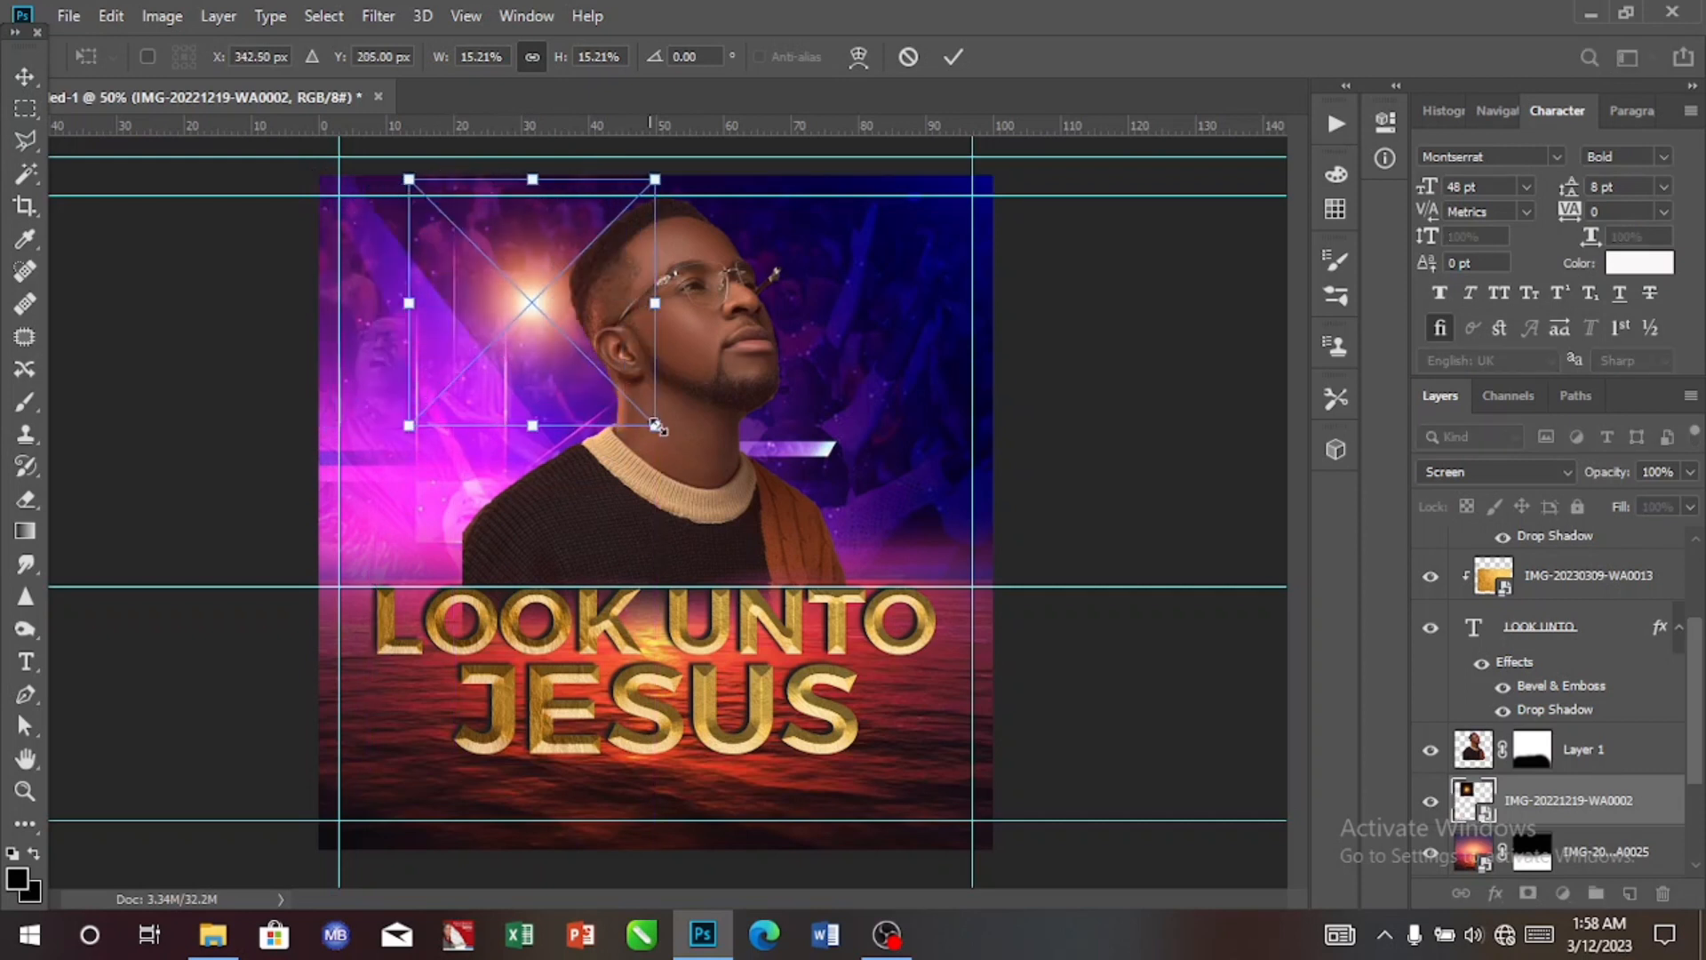
pyautogui.moveTo(655, 425); pyautogui.dragTo(614, 384)
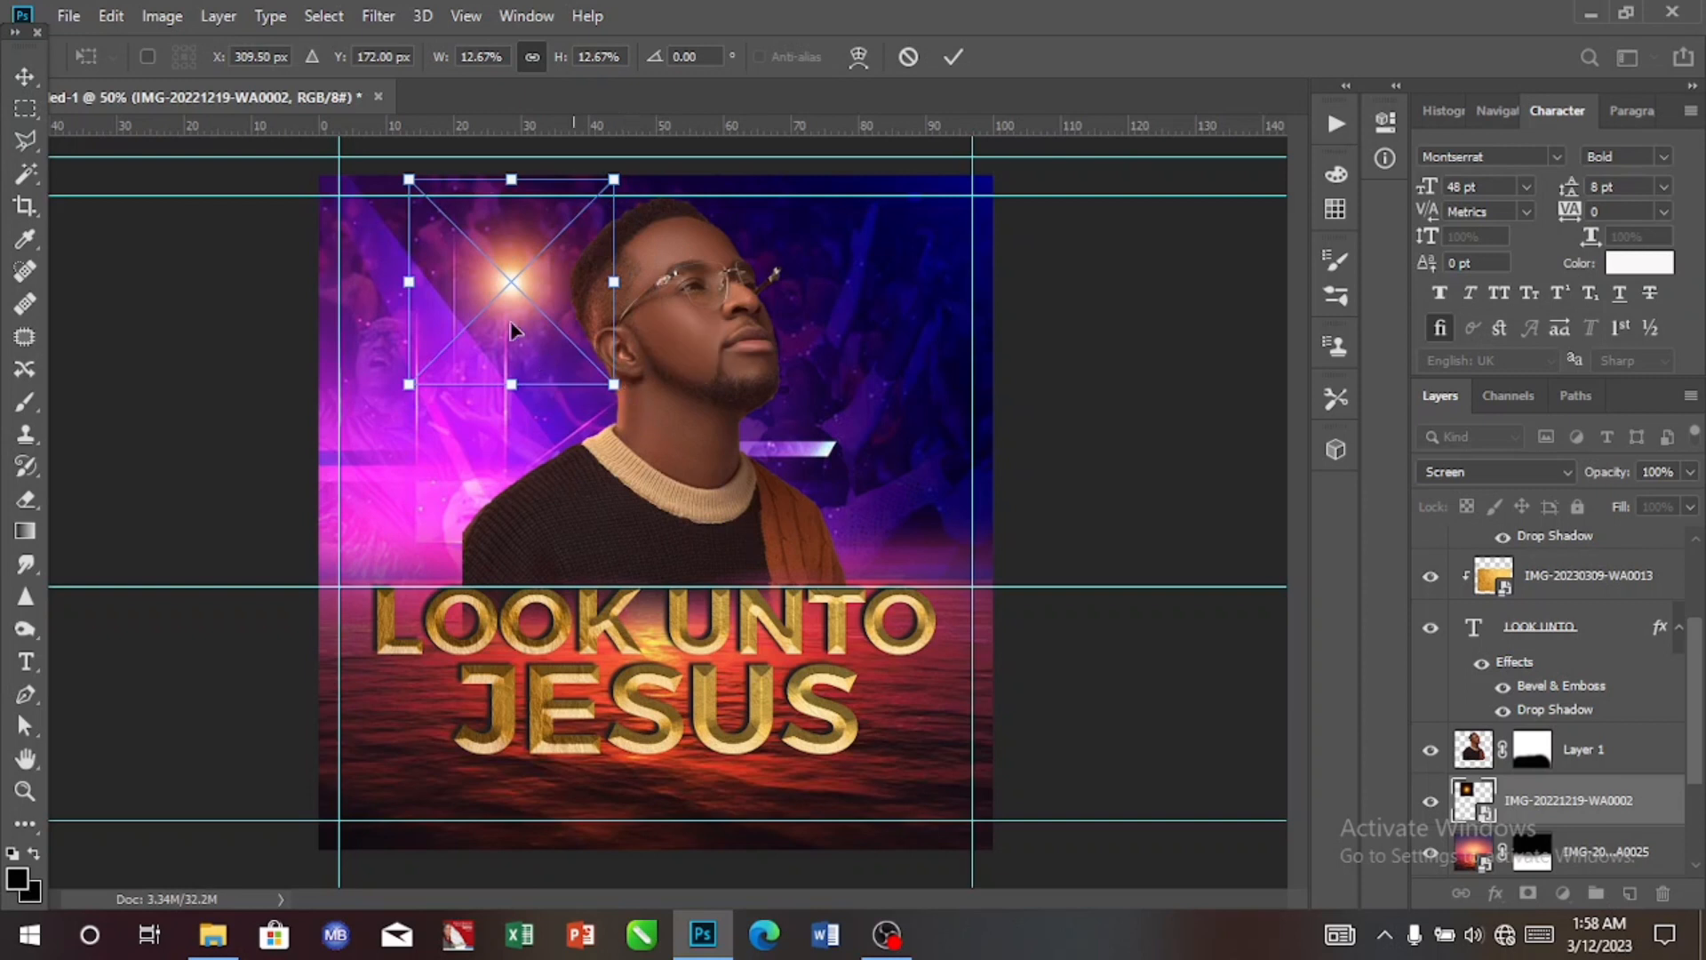
pyautogui.moveTo(502, 299); pyautogui.dragTo(541, 340)
pyautogui.hotkey('ctrl', 'z')
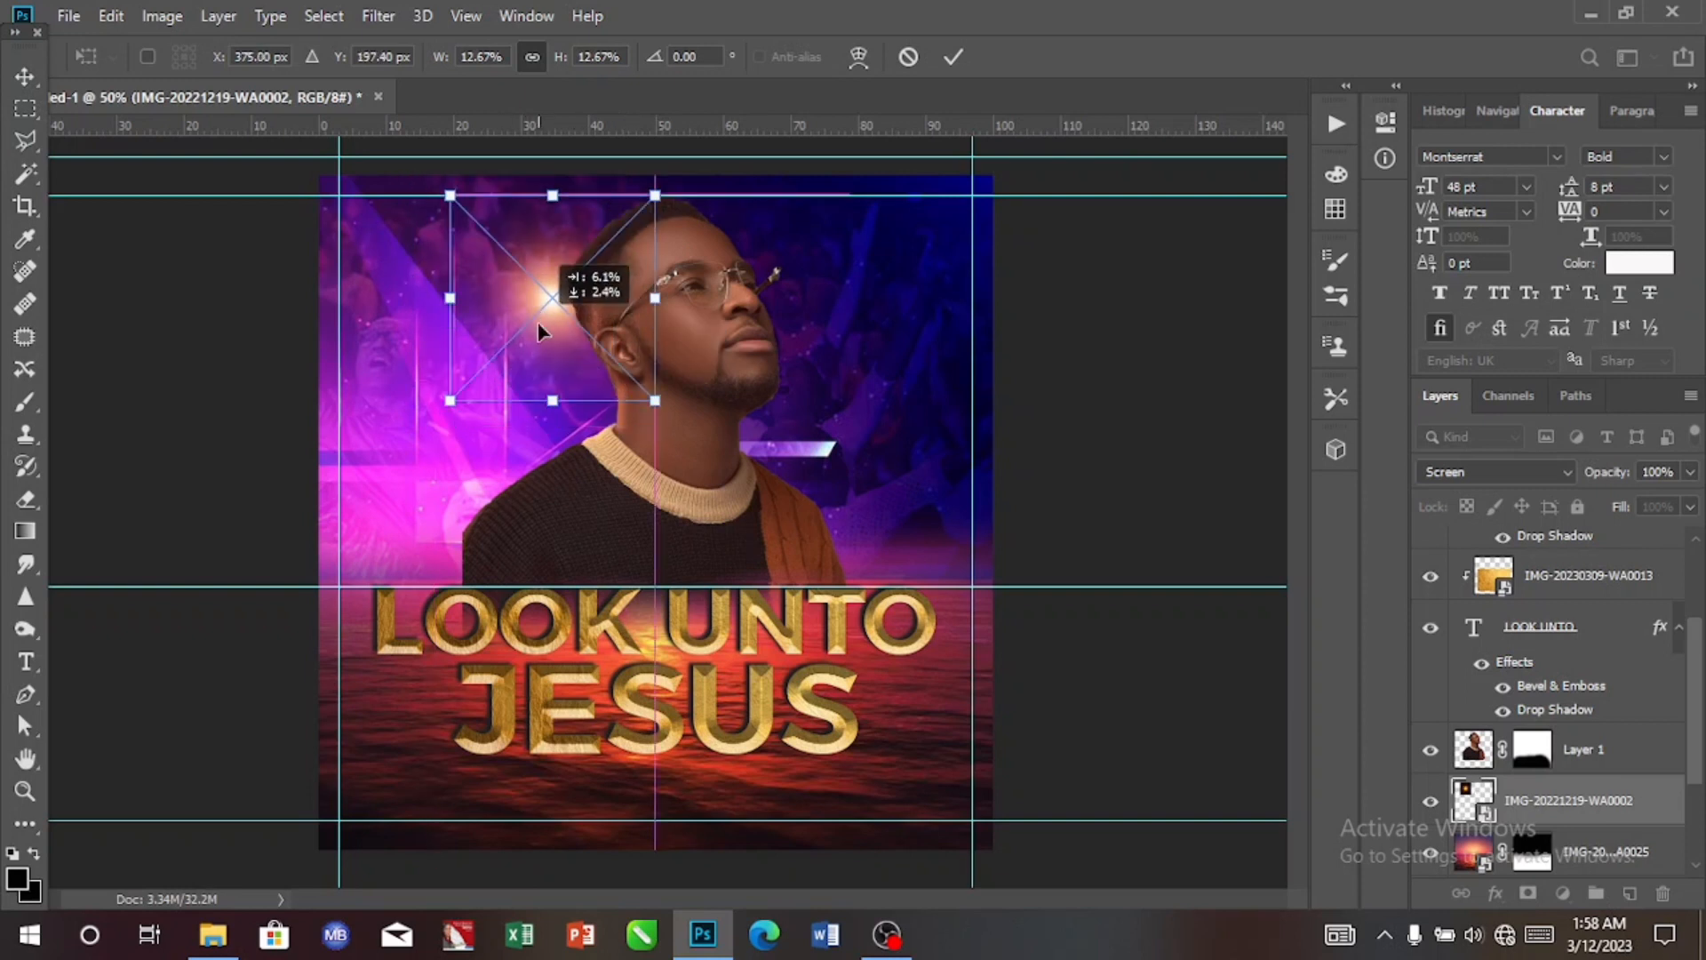
pyautogui.click(955, 56)
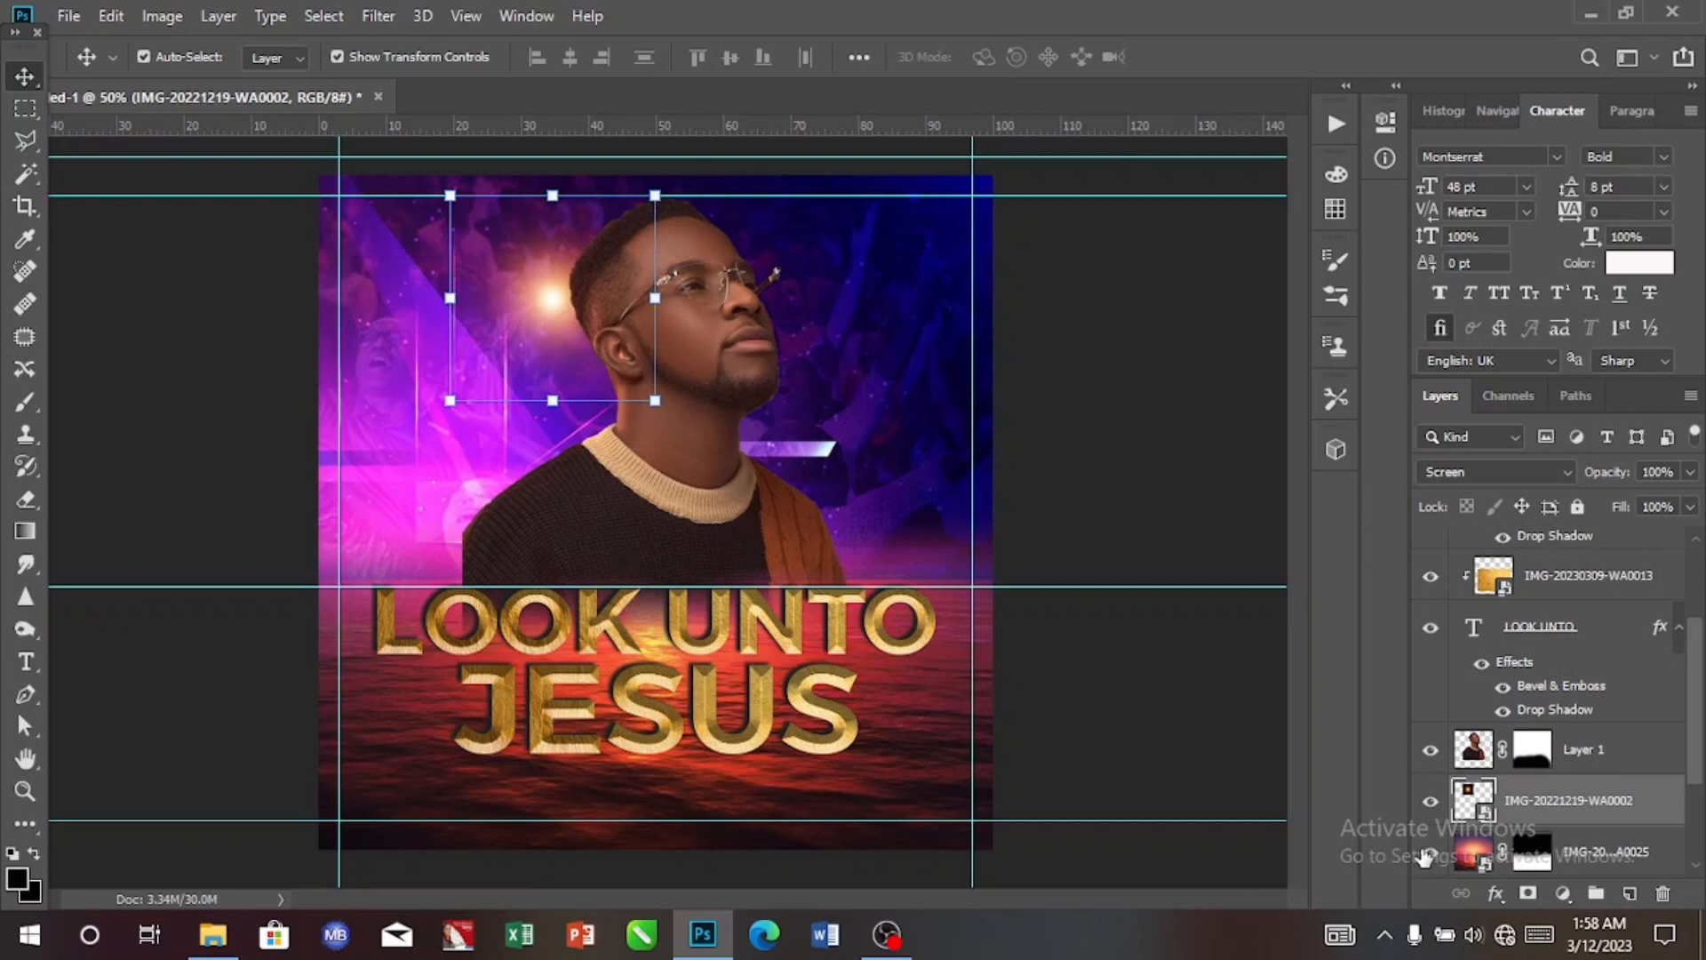
pyautogui.click(1429, 803)
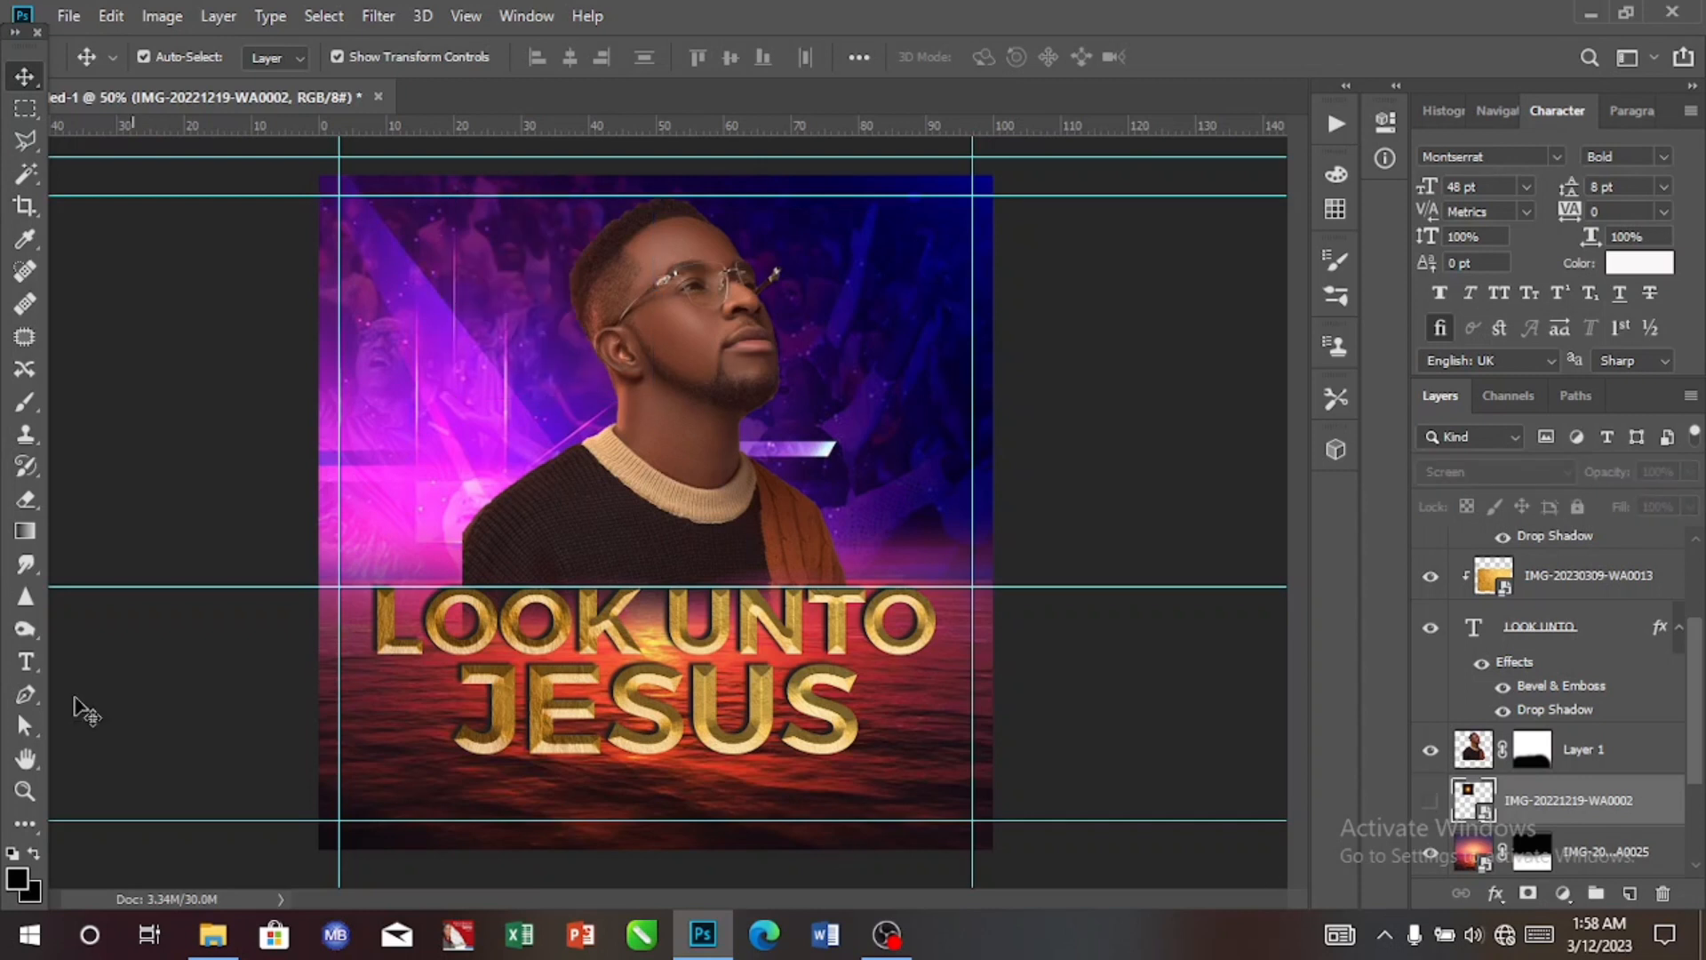
# Add a text layer reading GUC over the purple area beside the man.
pyautogui.click(23, 669)
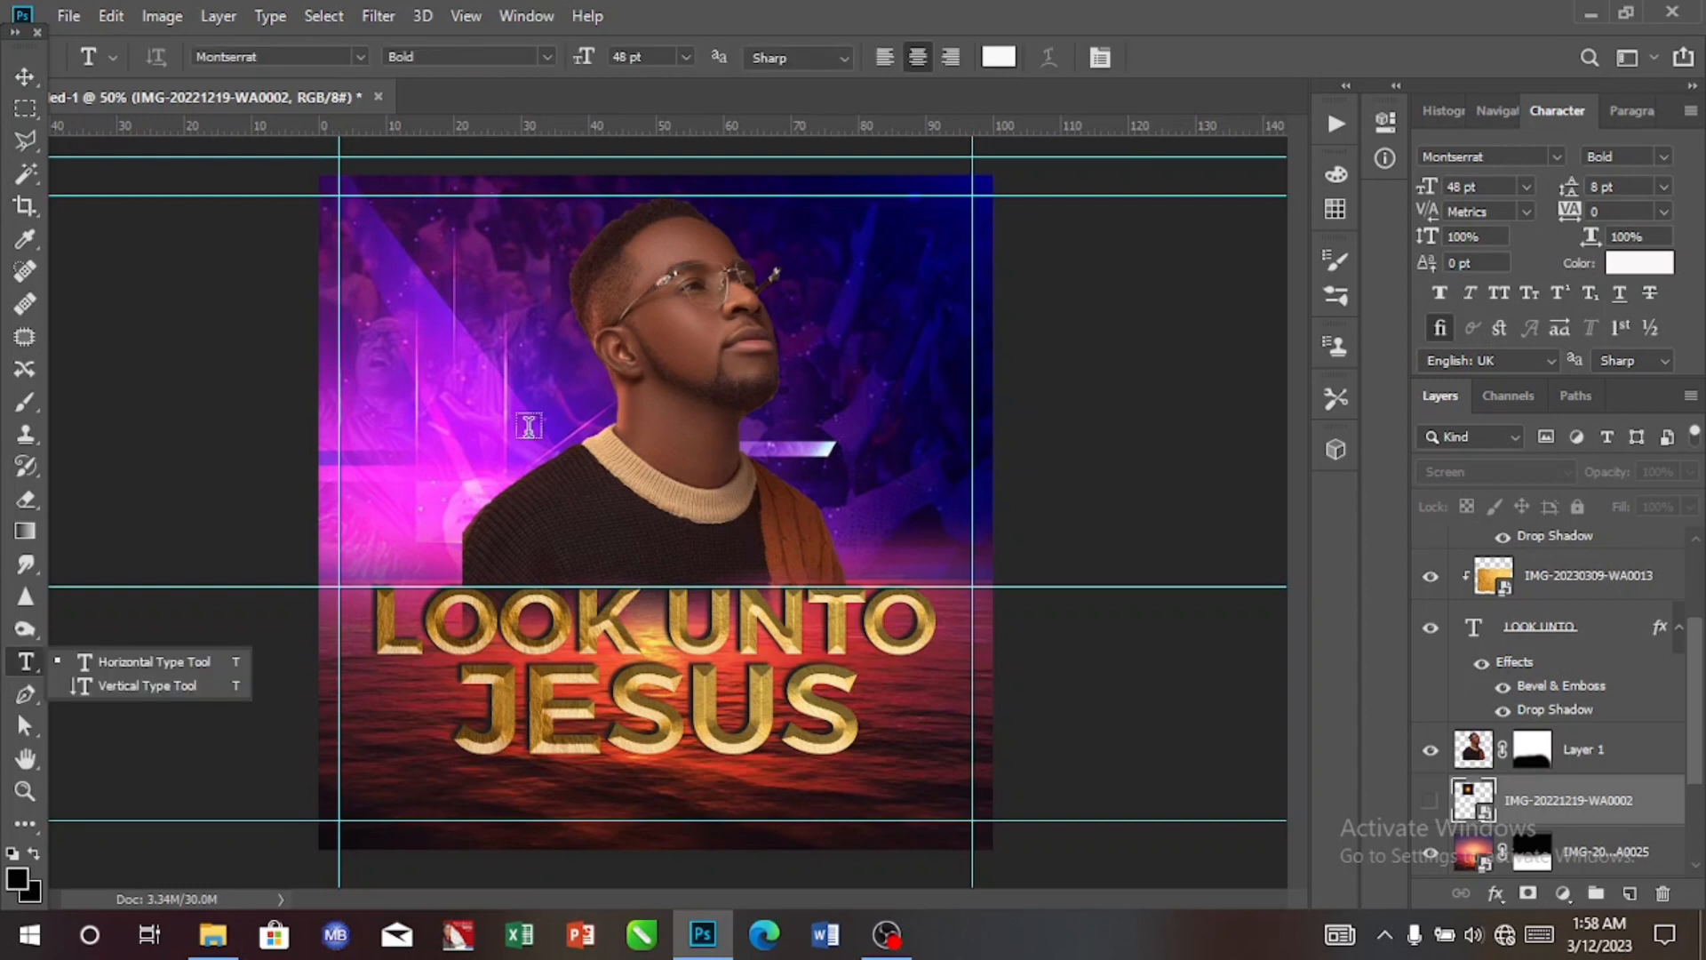
pyautogui.click(395, 426)
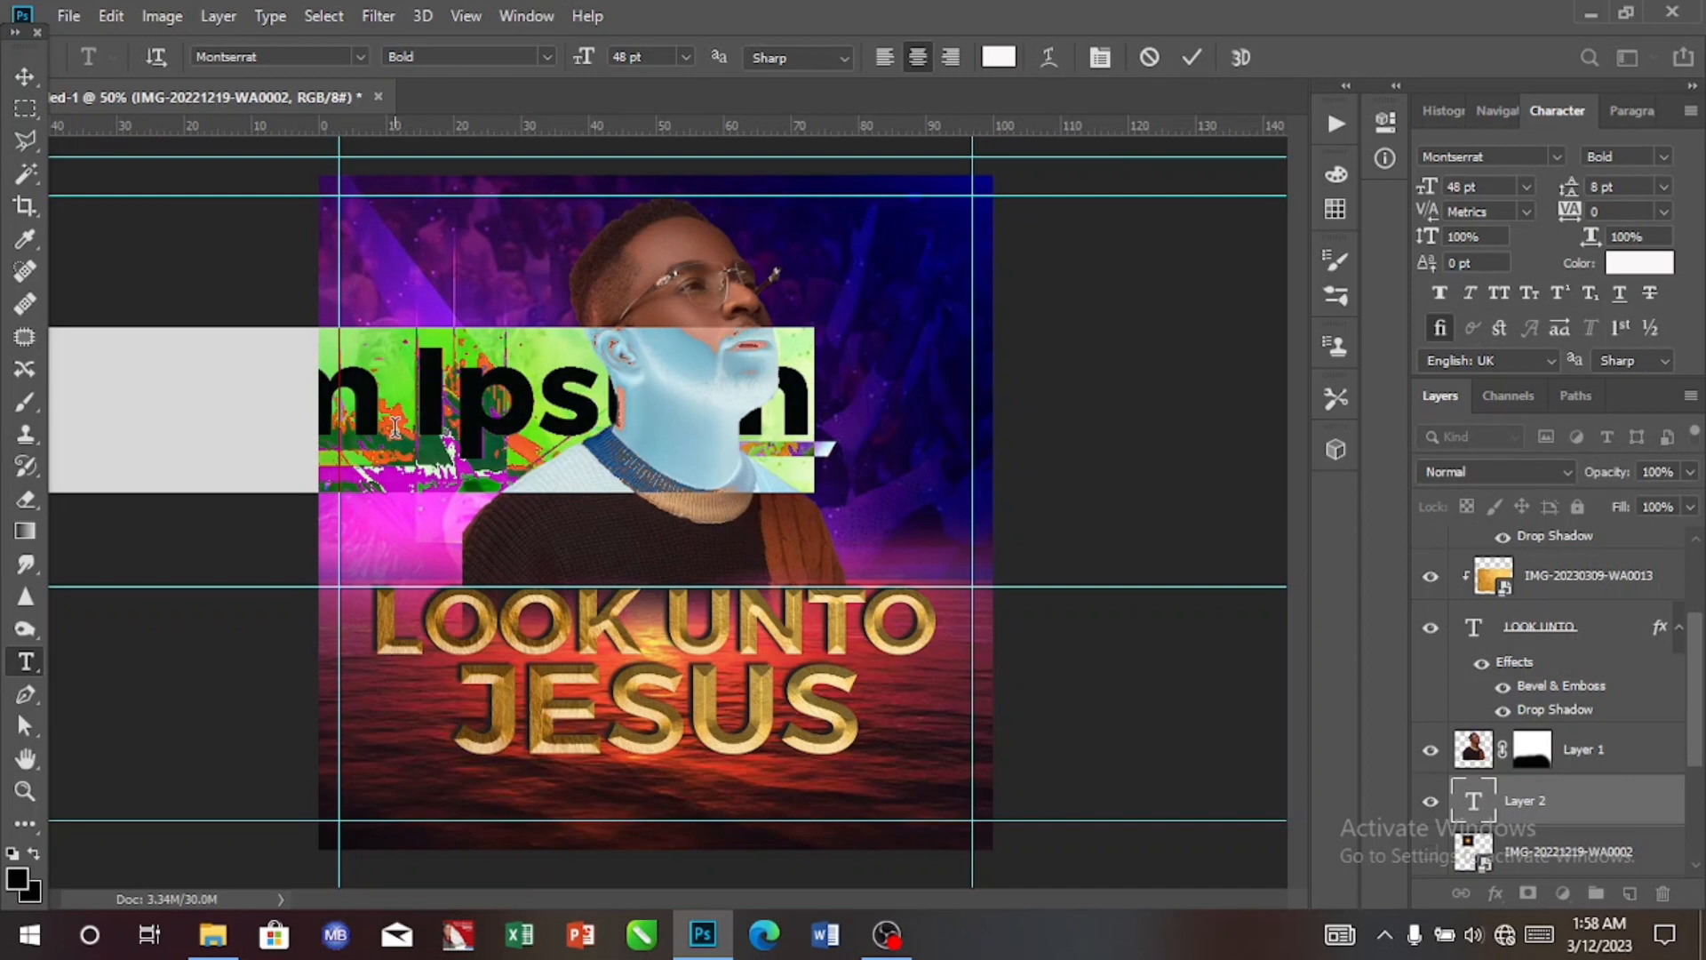
pyautogui.press('BackSpace')
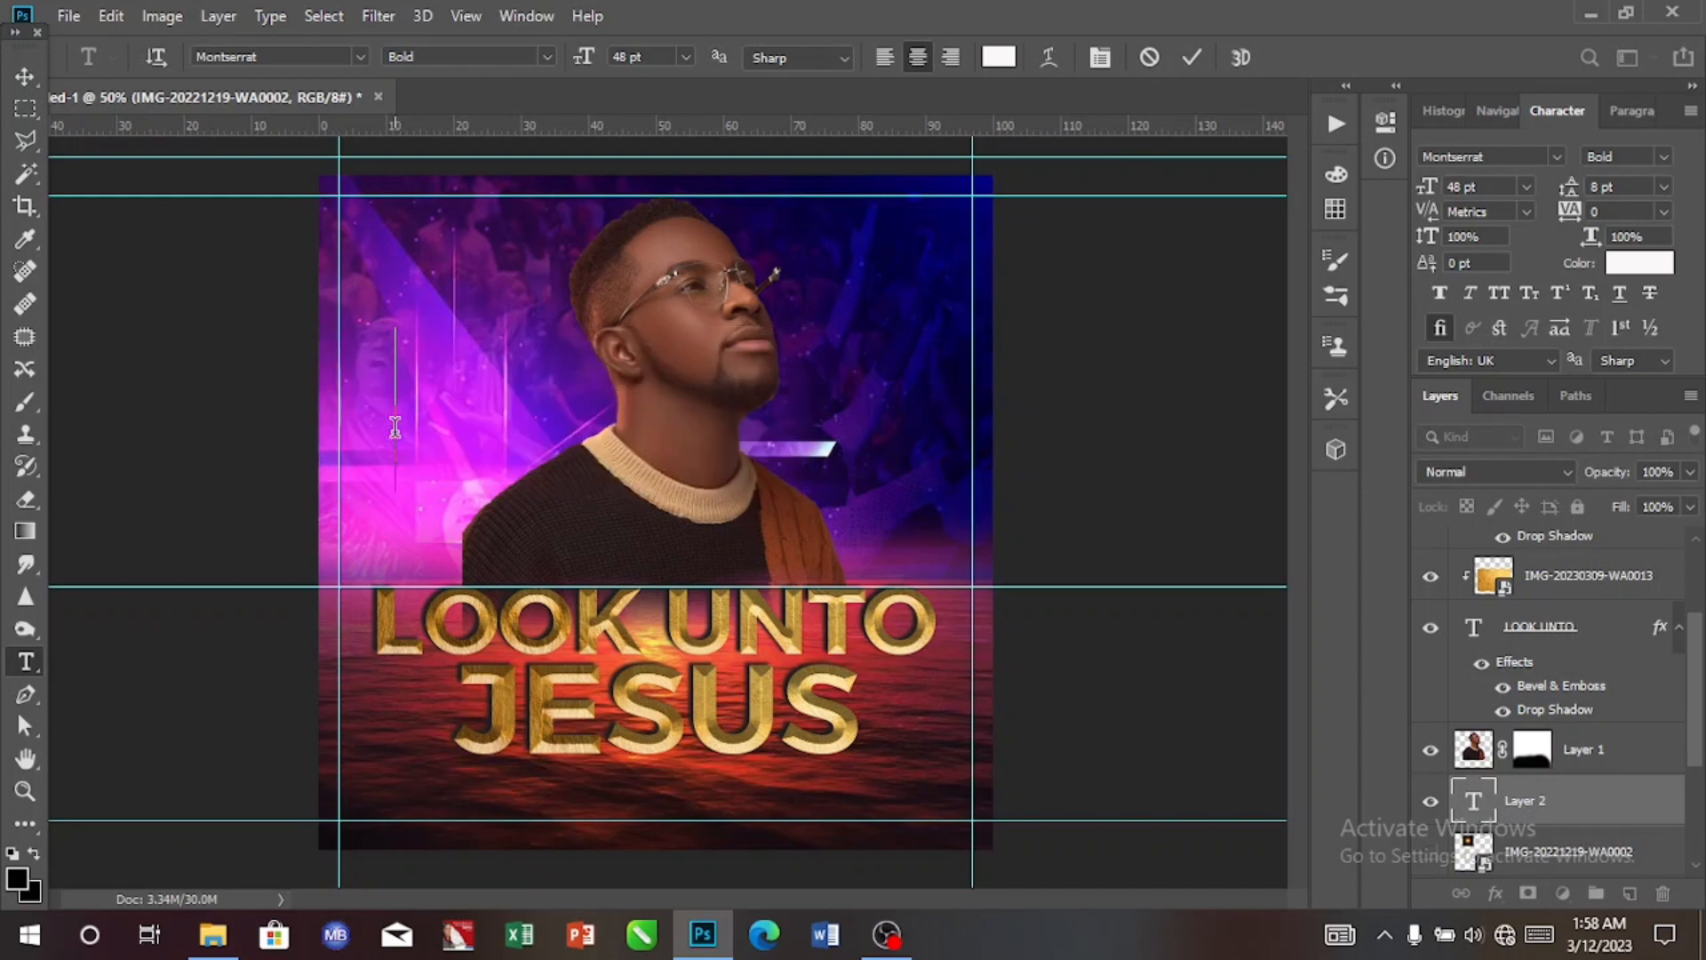
pyautogui.write('G')
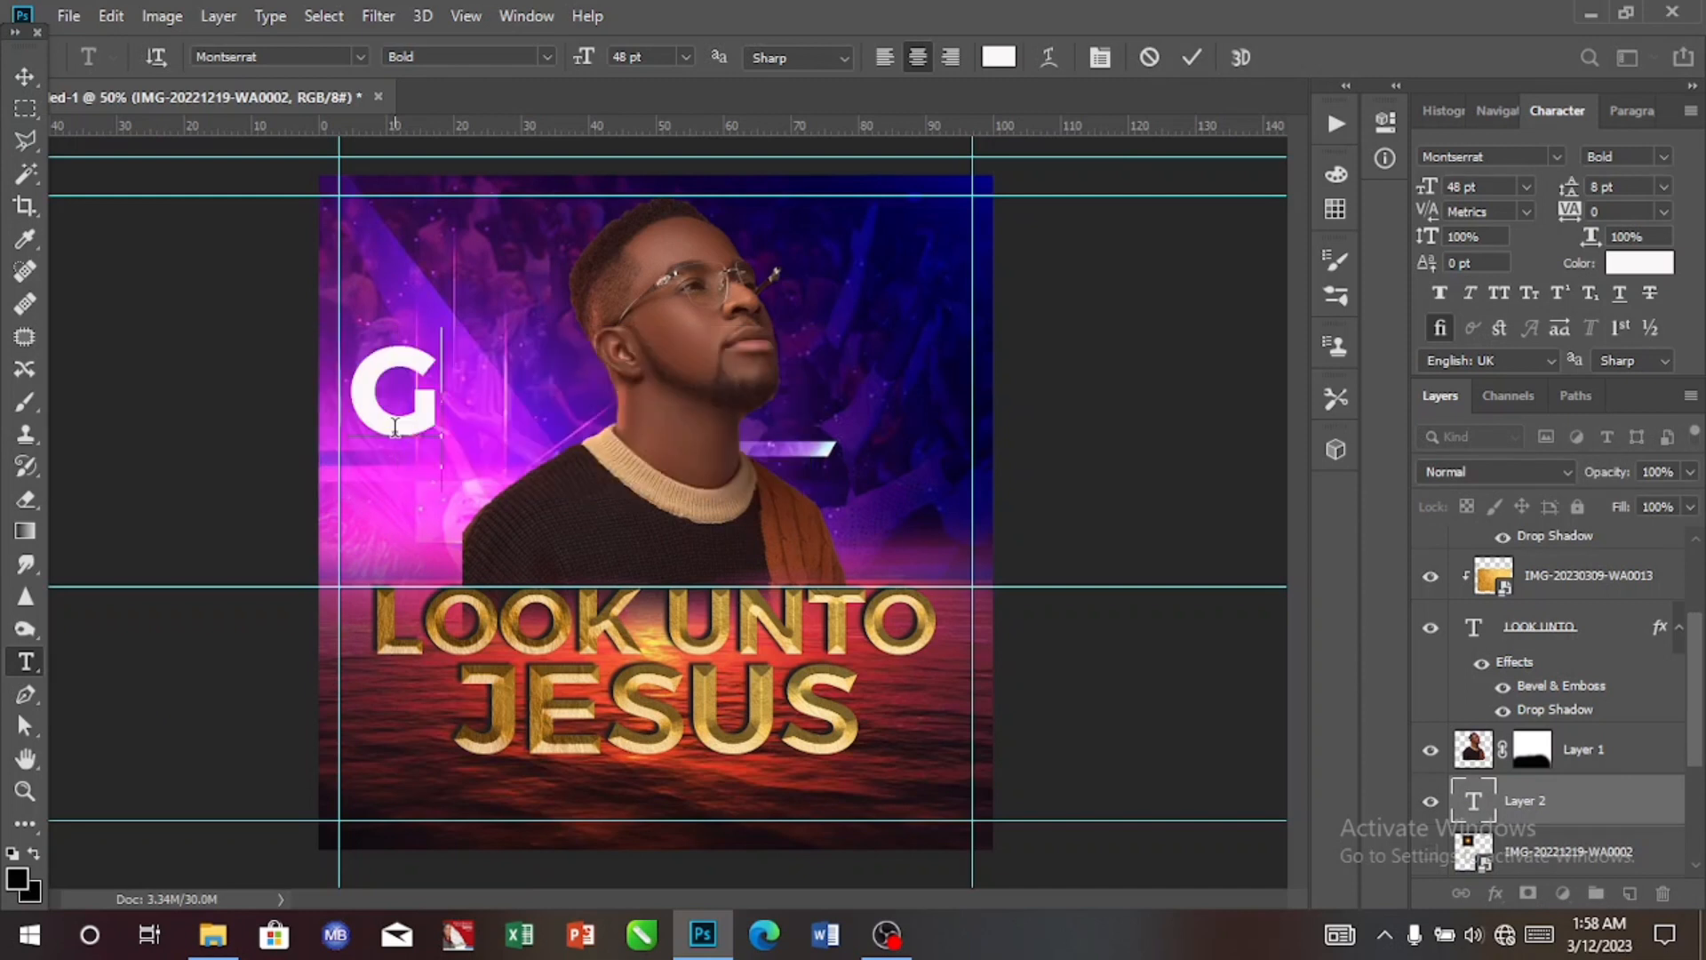
pyautogui.write('U')
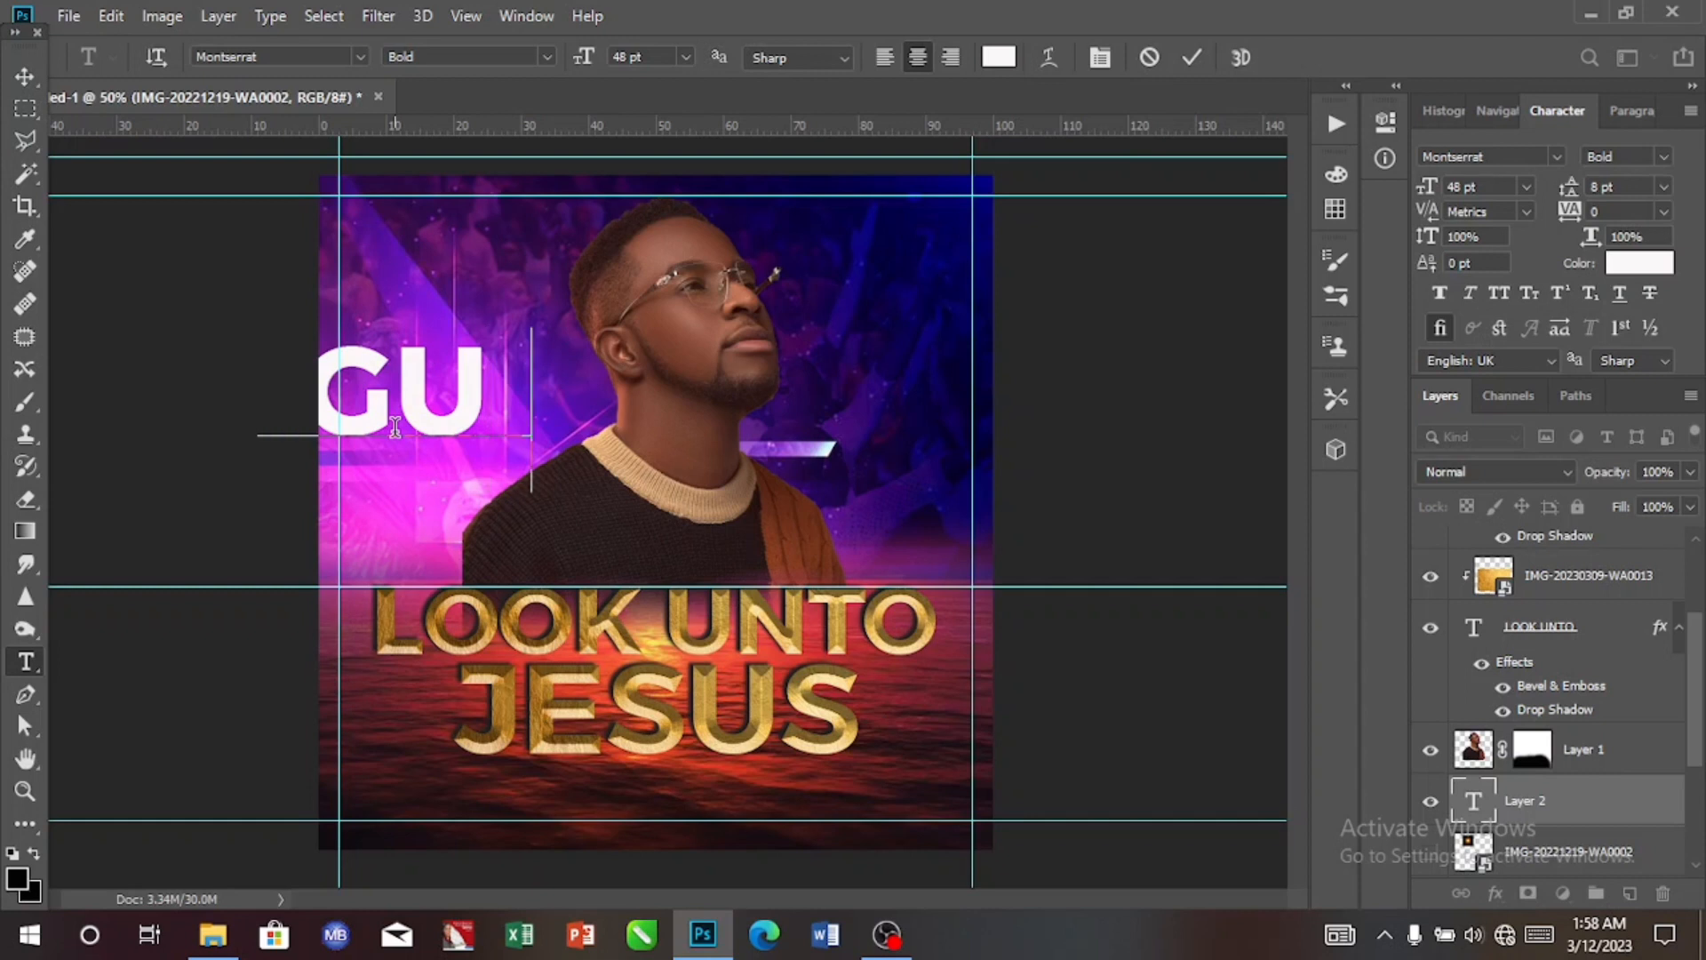
pyautogui.write('C')
pyautogui.click(25, 77)
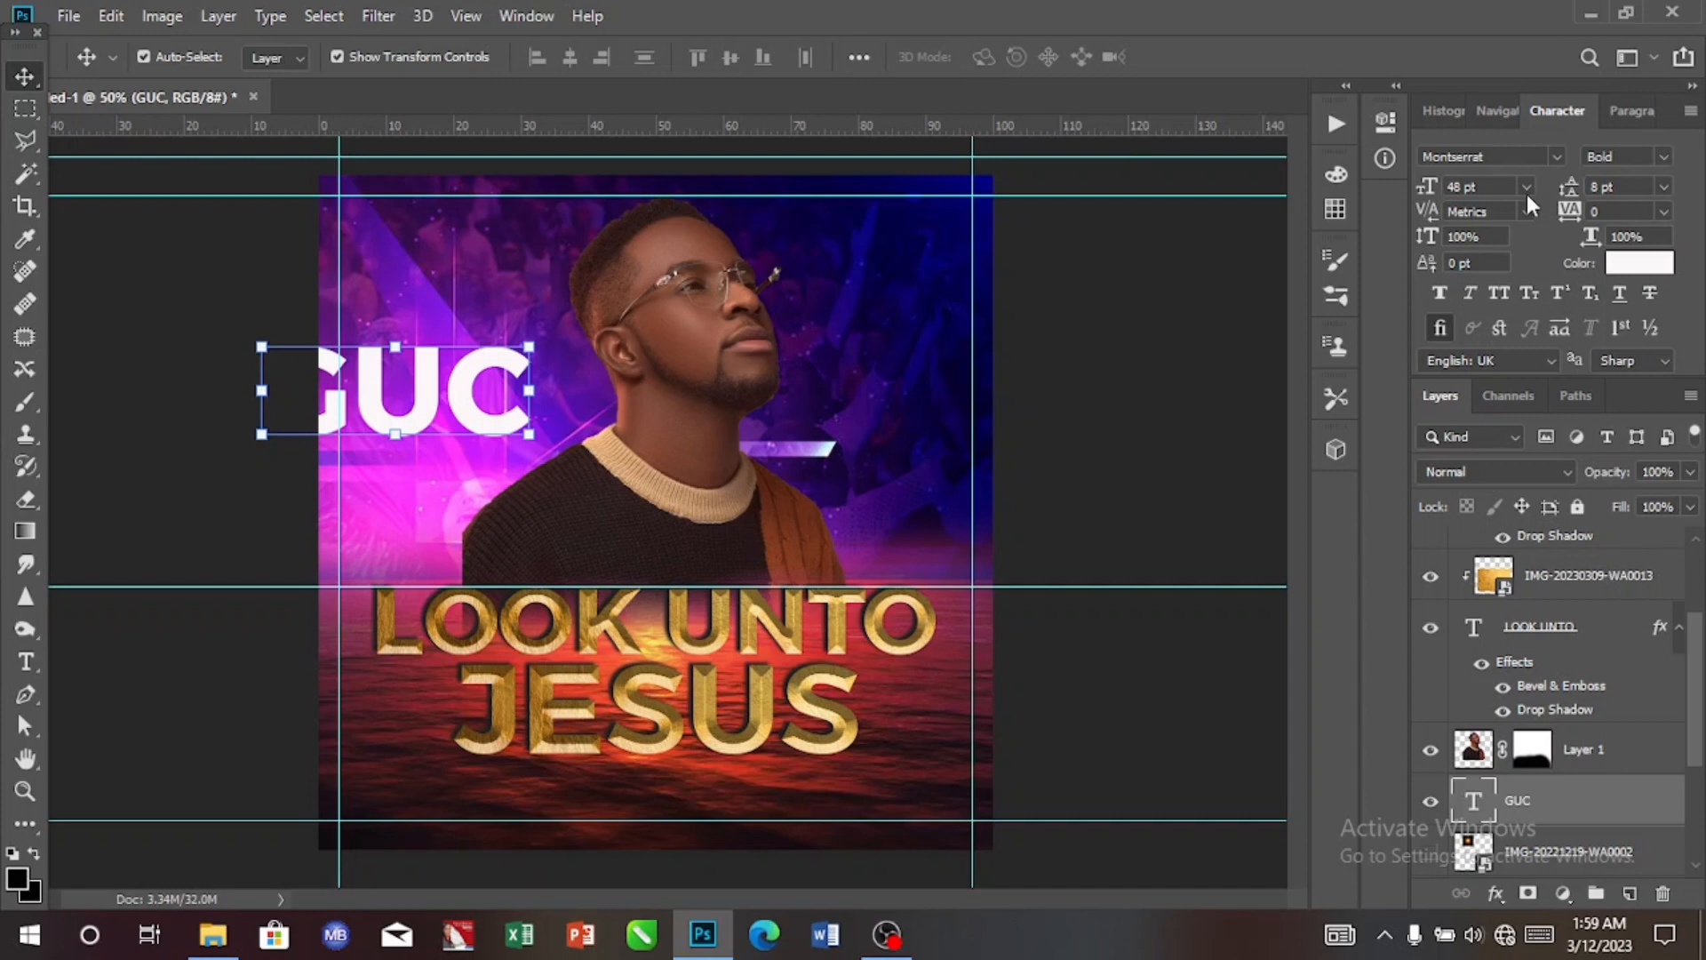
# Set the GUC text to 14 pt with 75 tracking and move it just above the man's shoulder, beside his neck.
pyautogui.click(1524, 186)
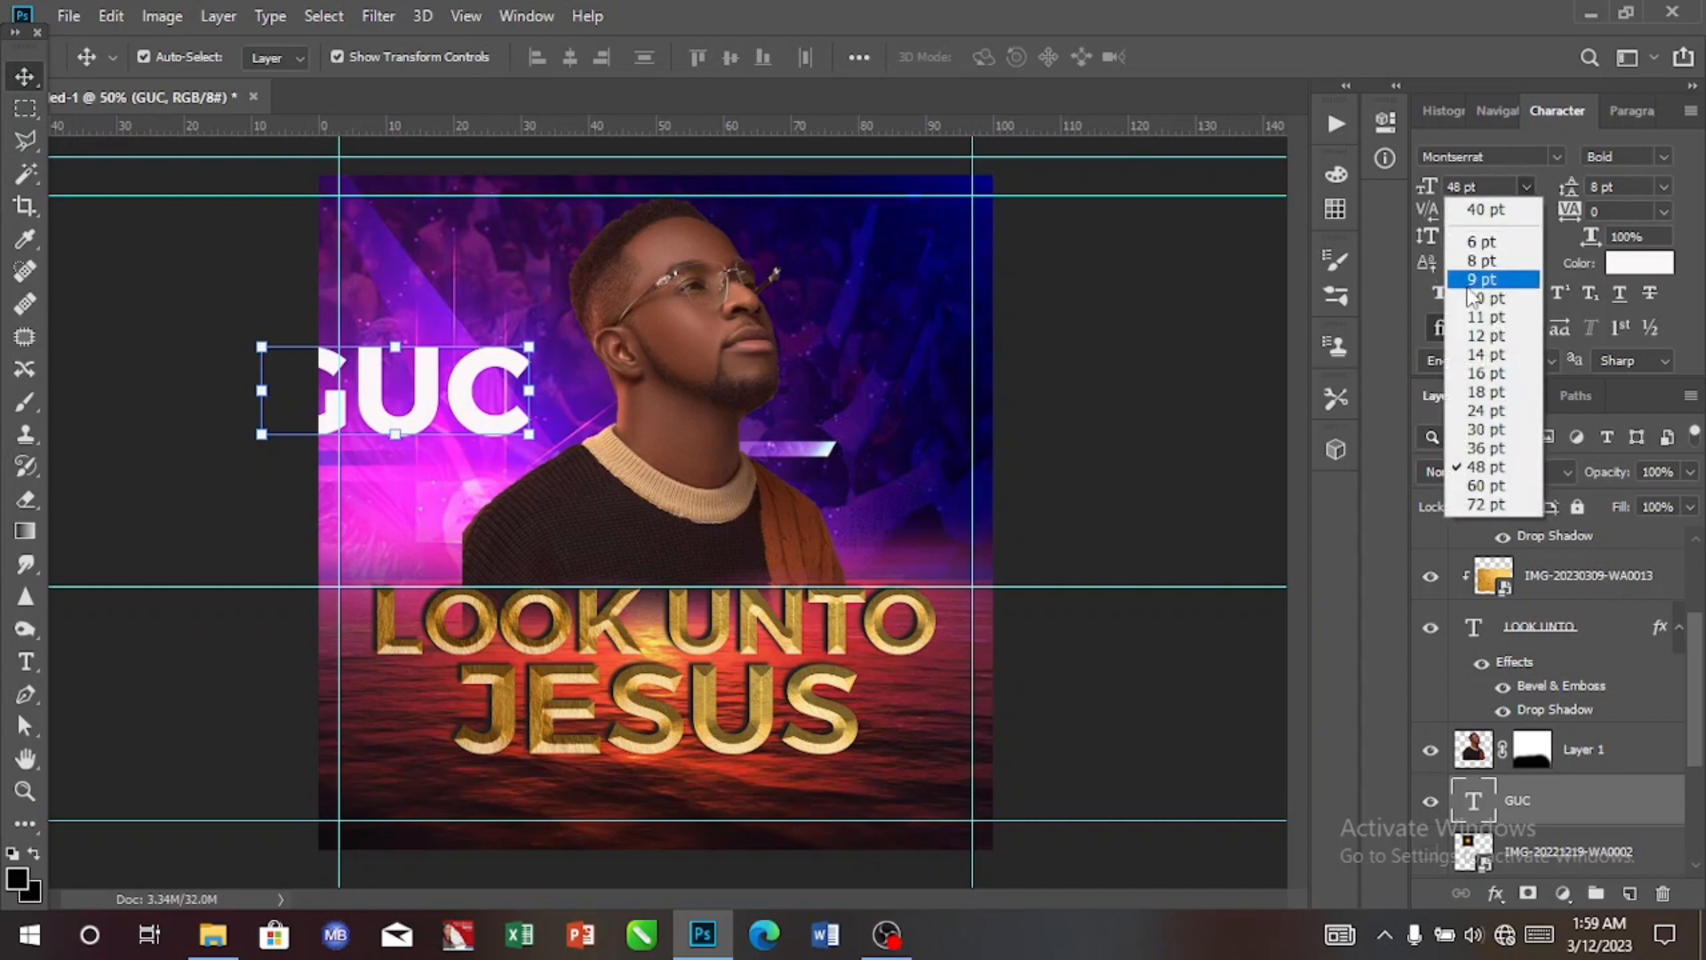
pyautogui.click(1475, 355)
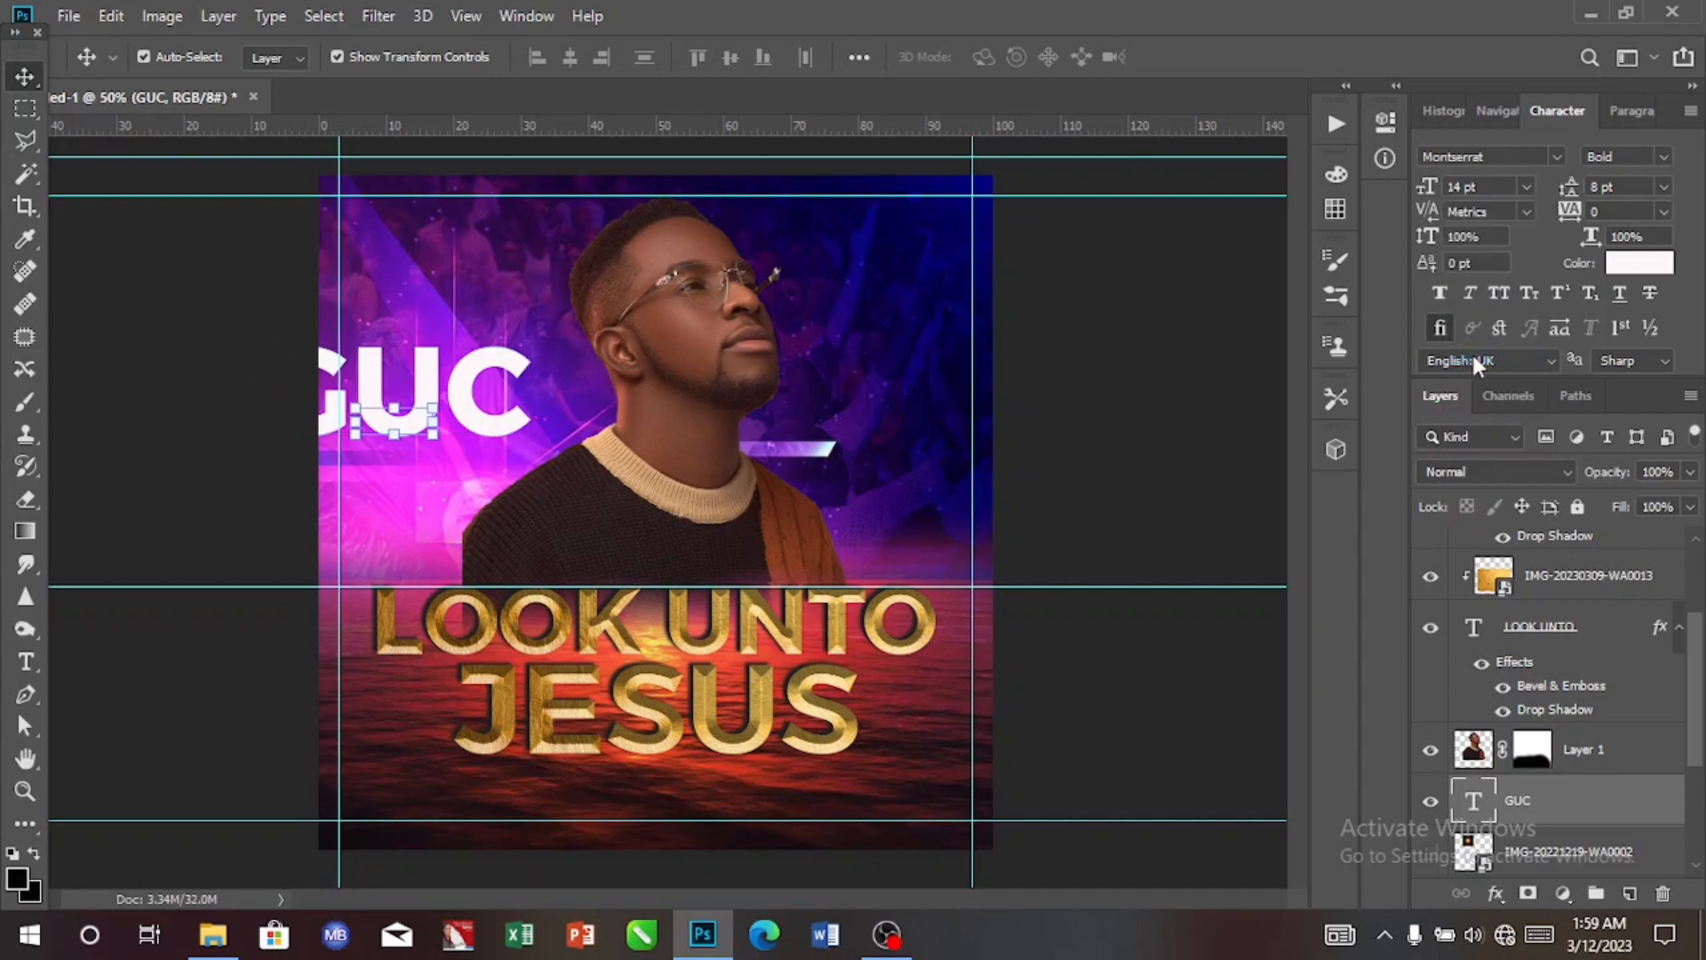
pyautogui.click(1662, 214)
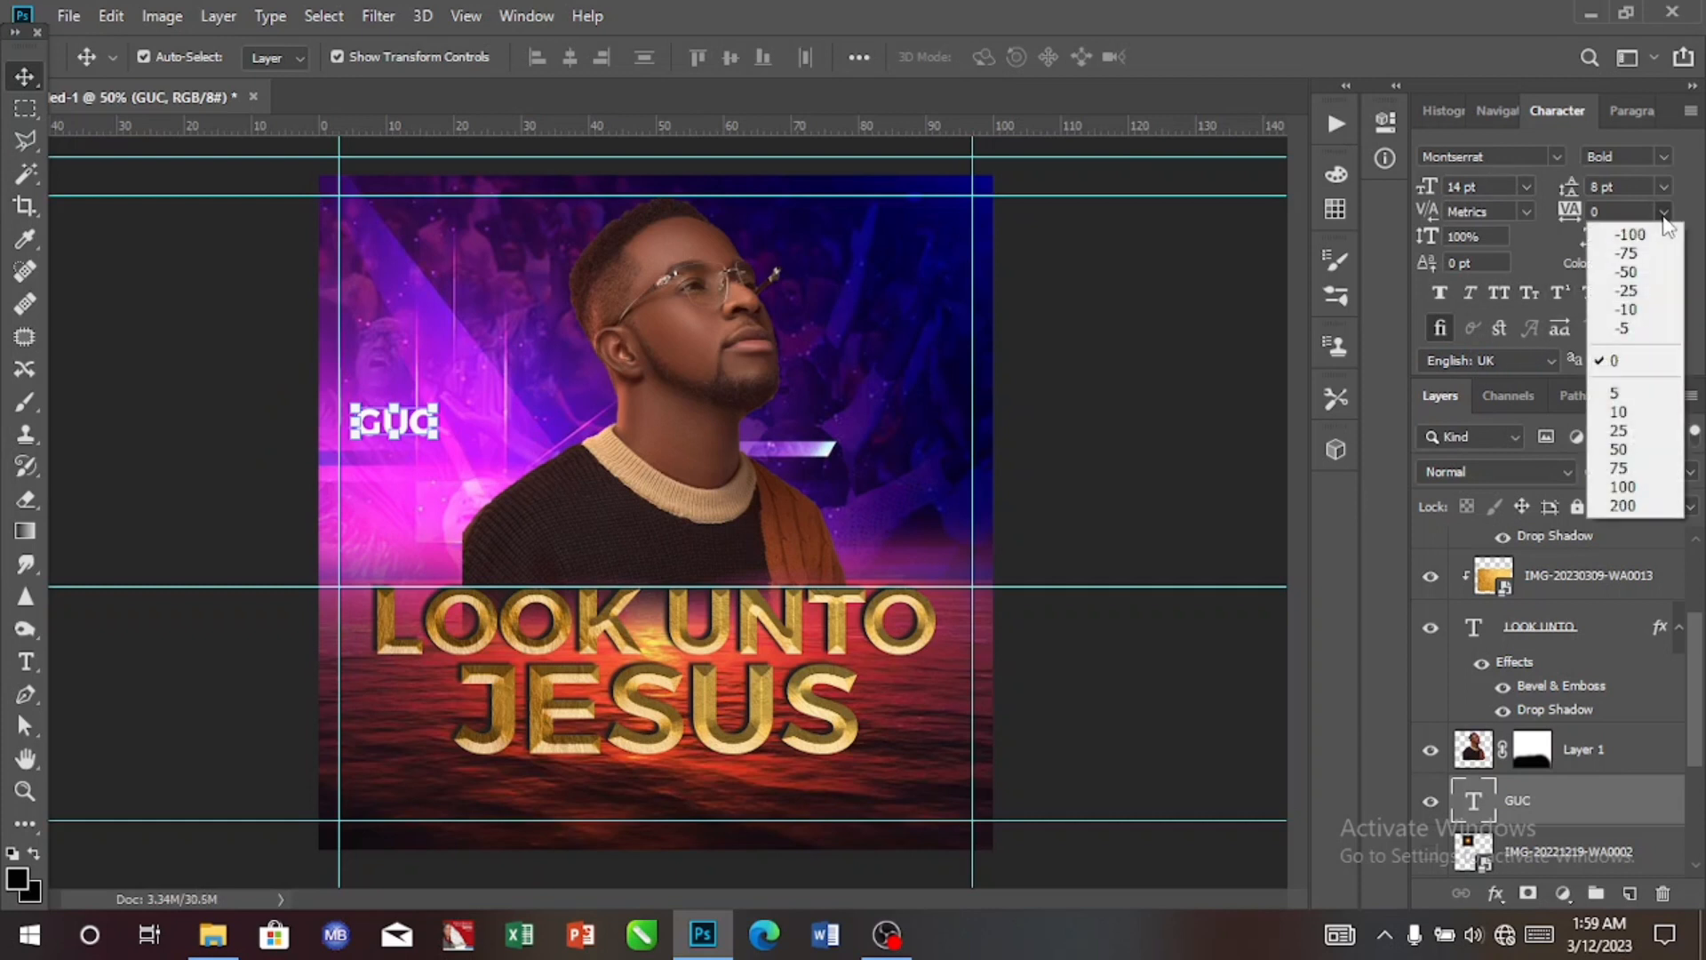
pyautogui.click(1640, 464)
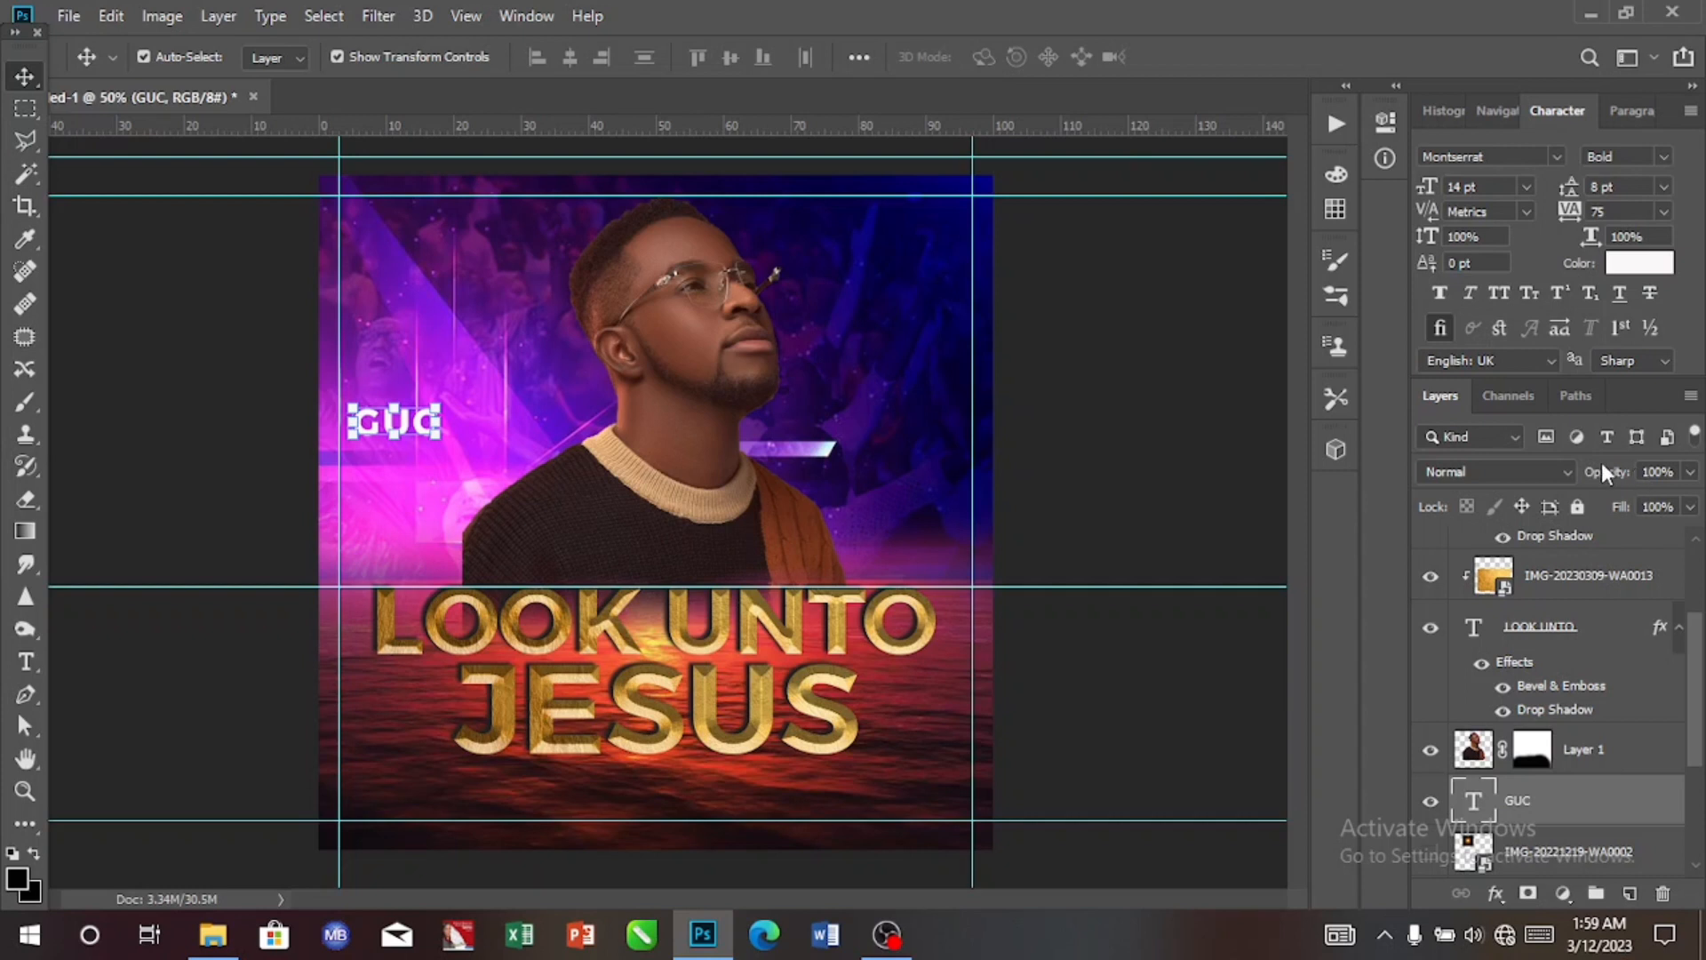
pyautogui.moveTo(413, 441); pyautogui.dragTo(500, 431)
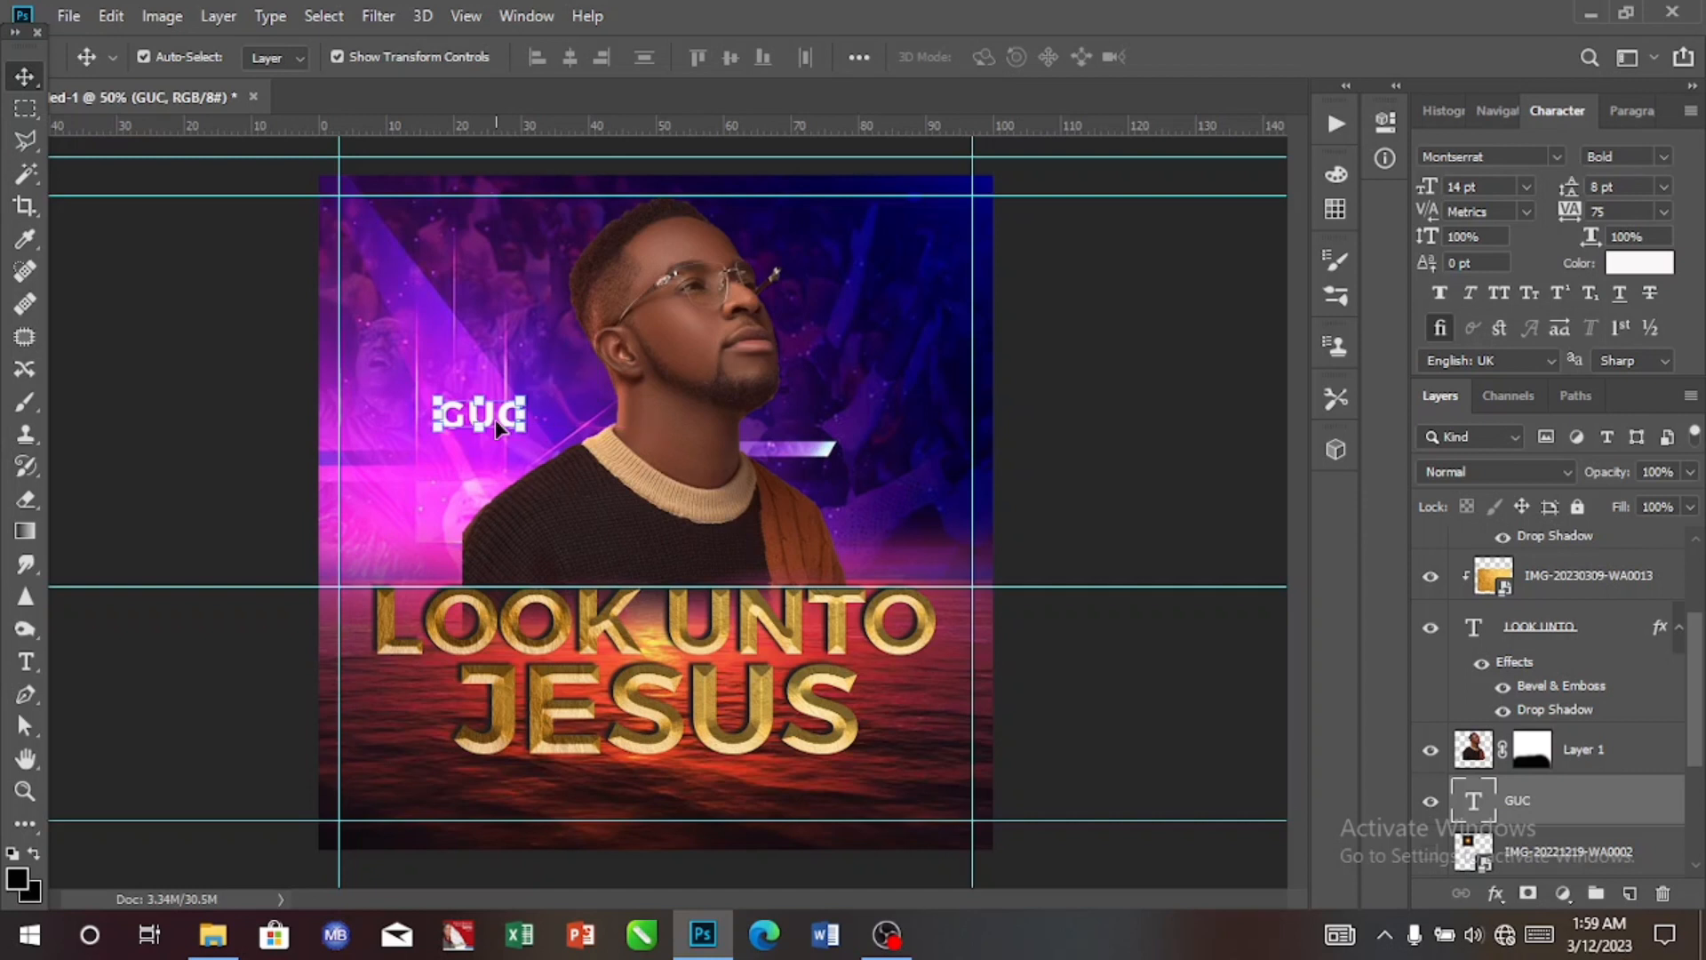
pyautogui.moveTo(498, 429); pyautogui.dragTo(508, 452)
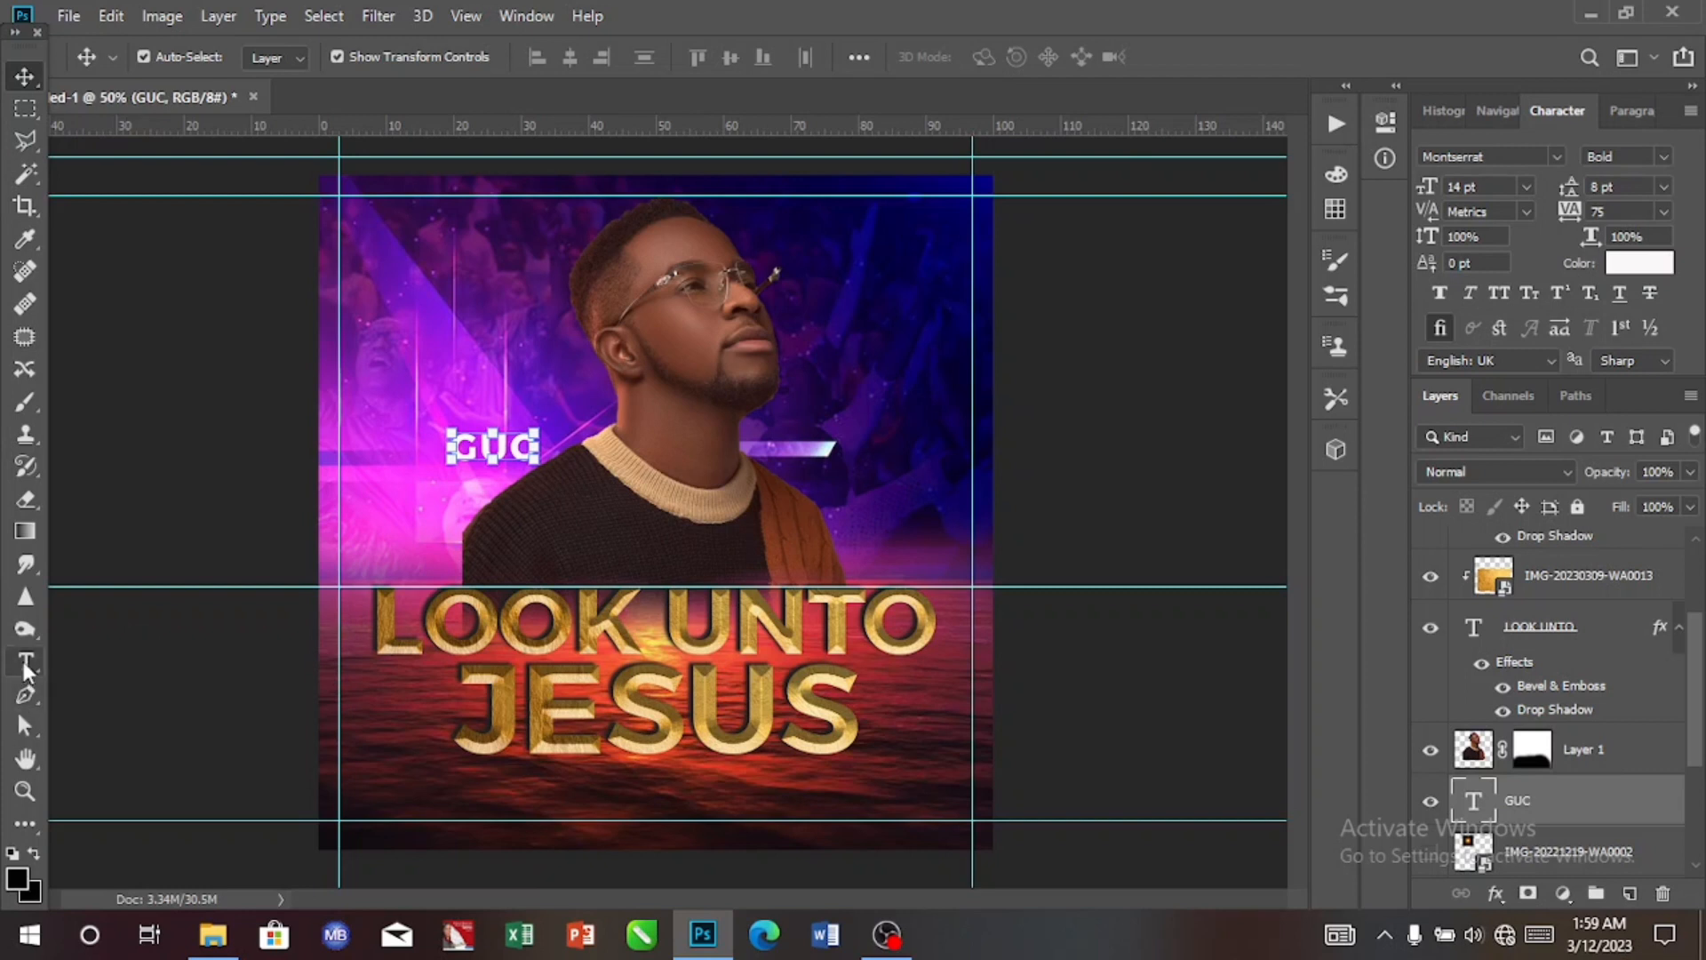
# Add a text layer reading Minister in 14 pt Brittany Signature above the GUC text.
pyautogui.click(23, 661)
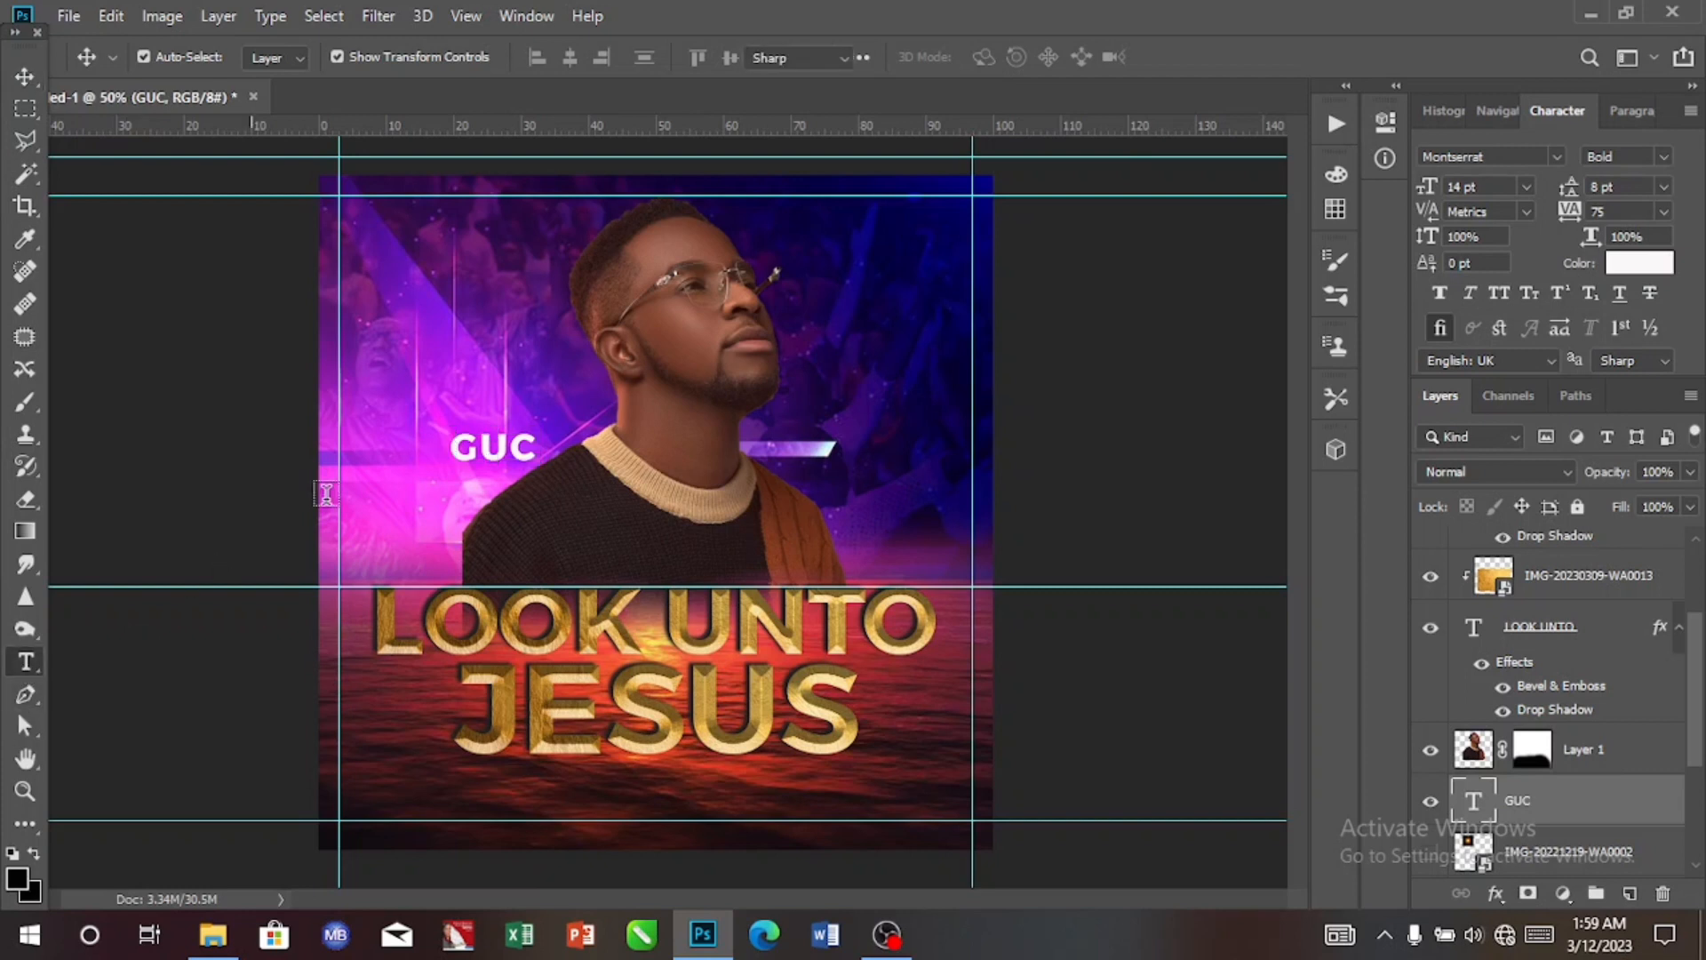
pyautogui.click(426, 379)
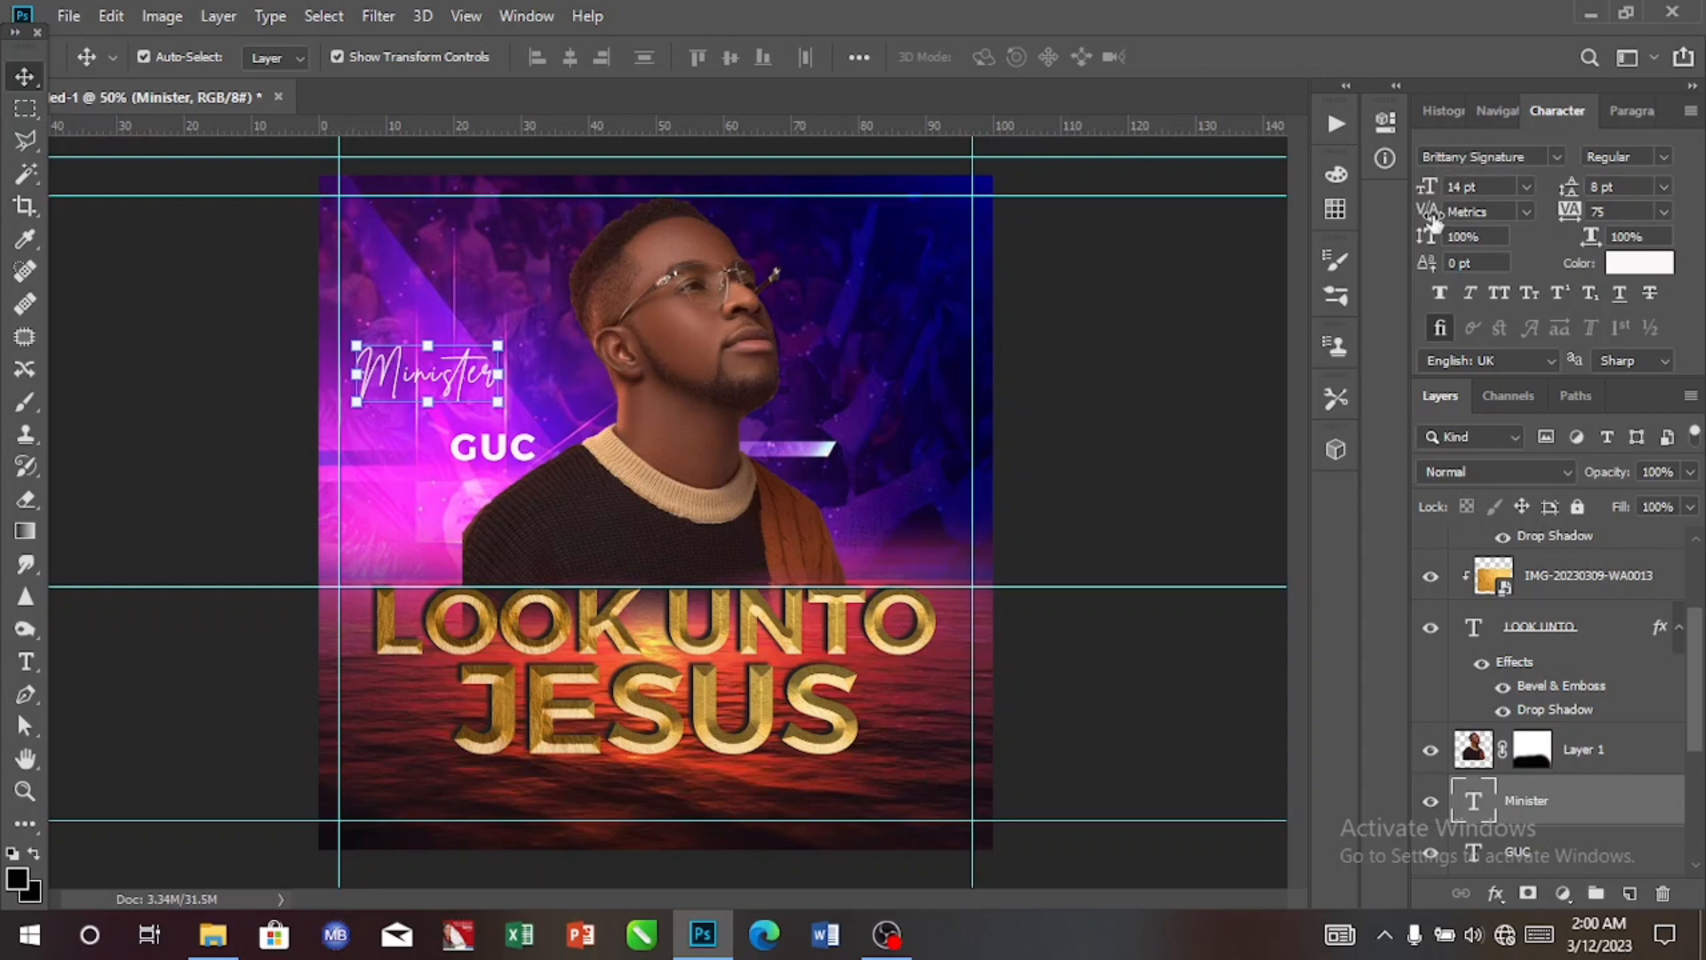
# Change the Minister text colour to orange ec7603.
pyautogui.click(1645, 264)
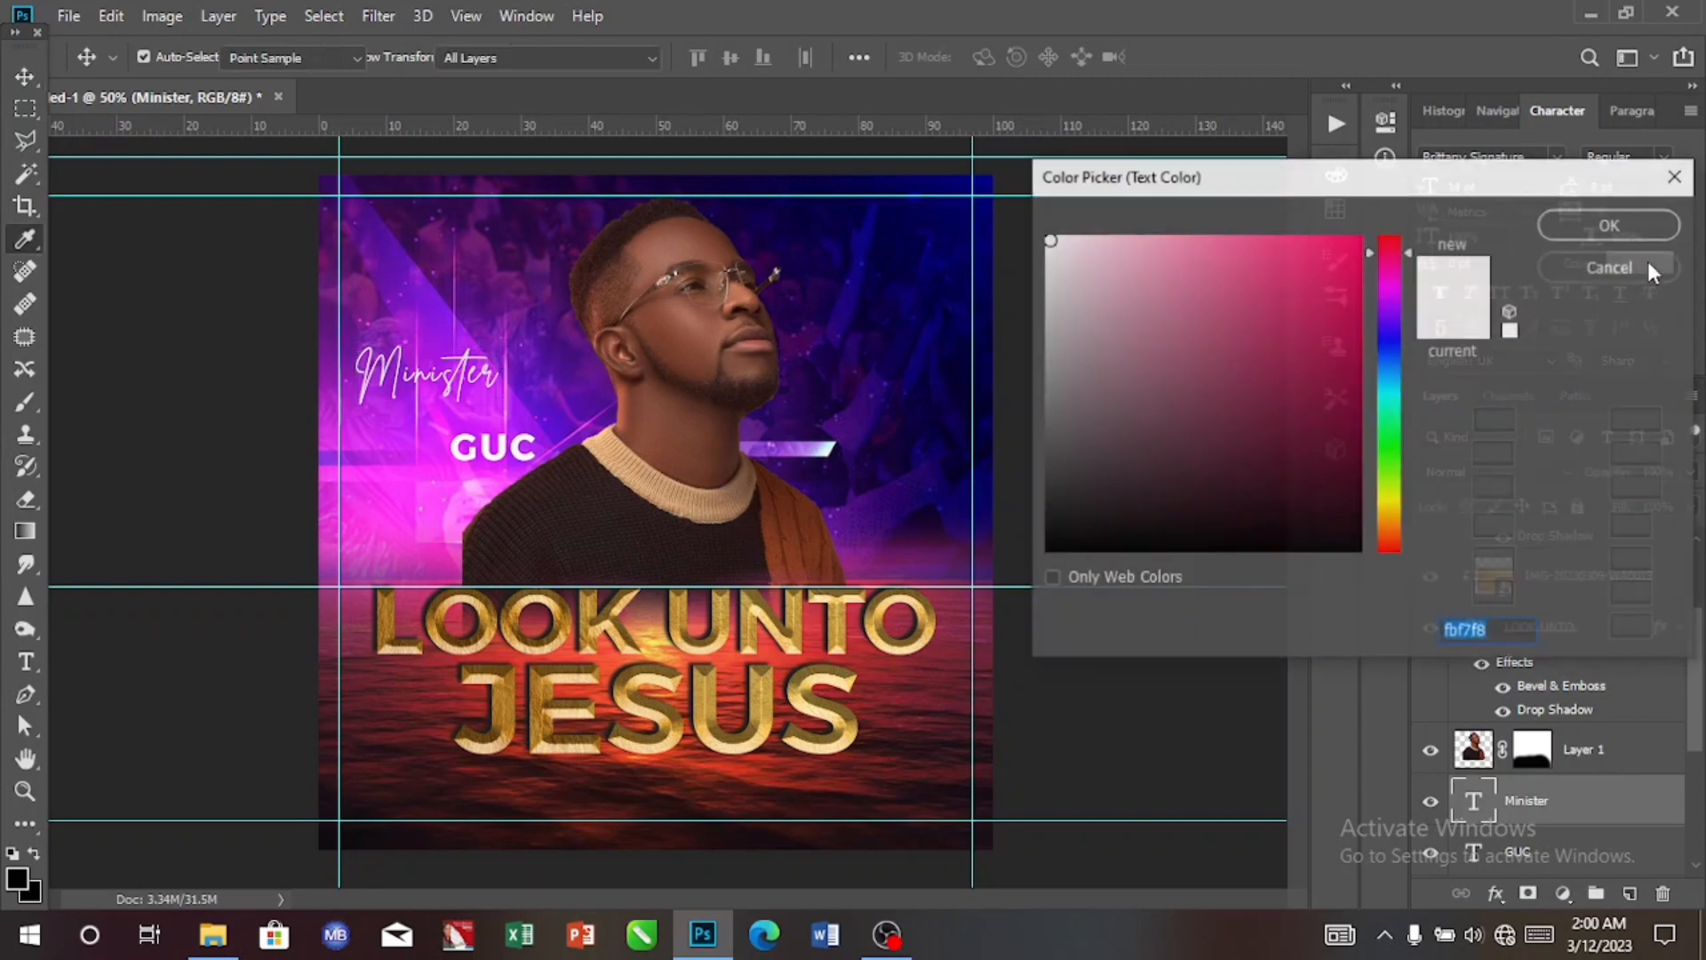
pyautogui.click(1385, 523)
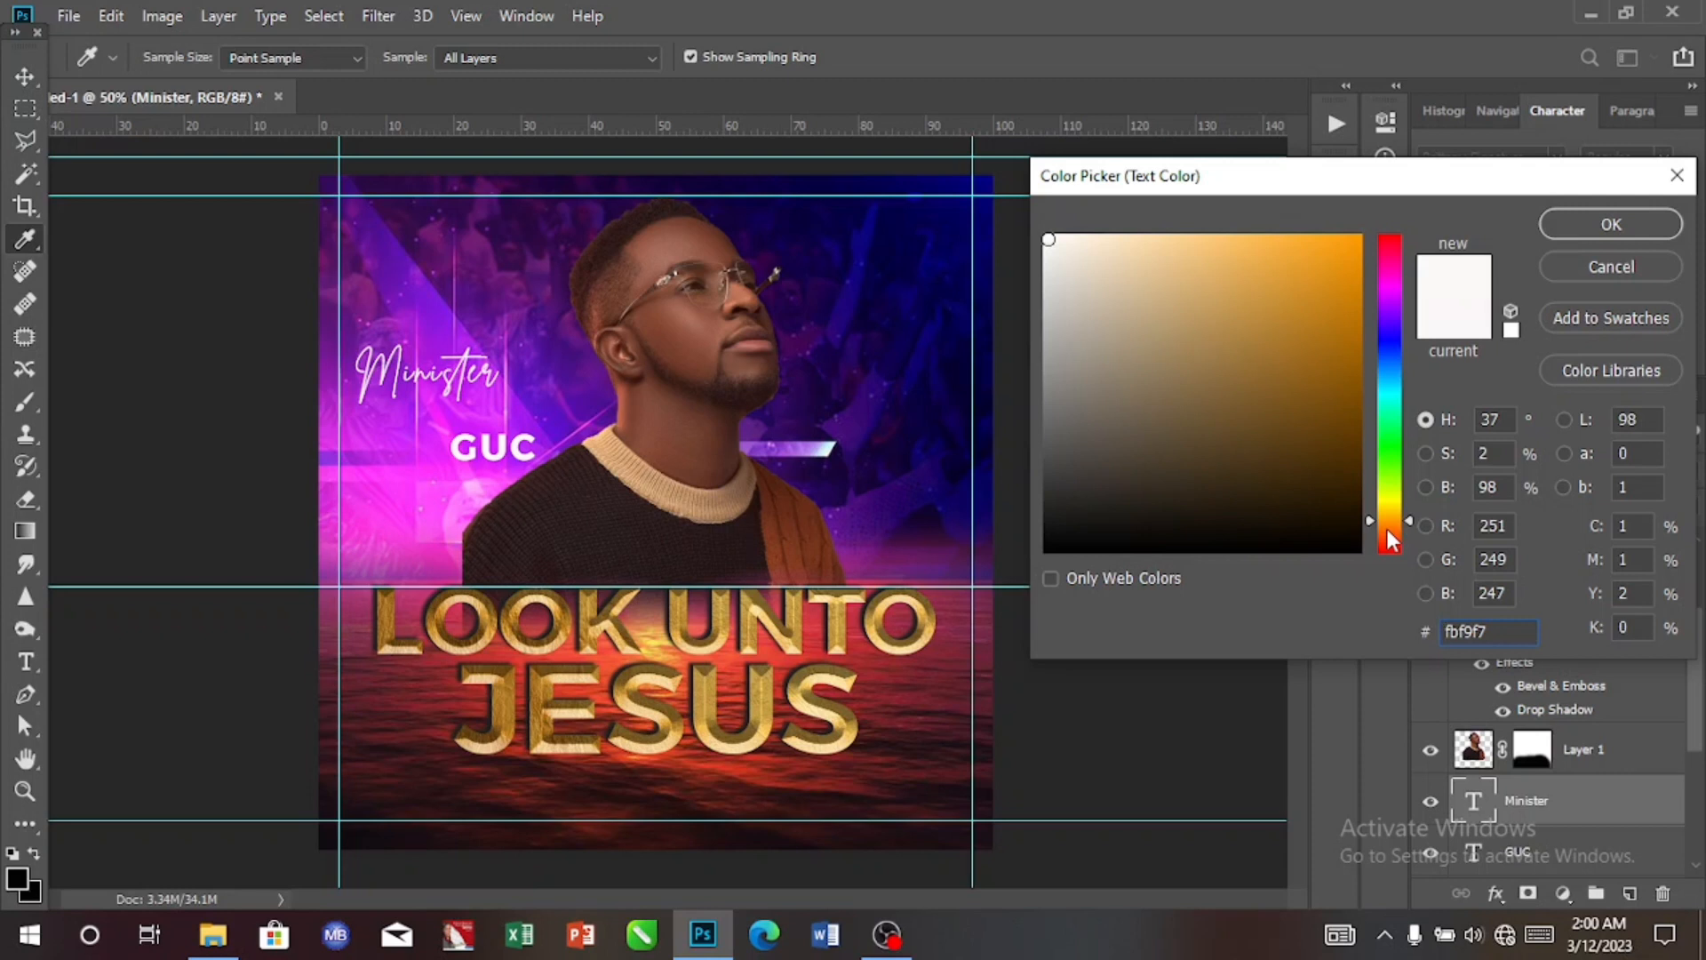
pyautogui.click(1388, 529)
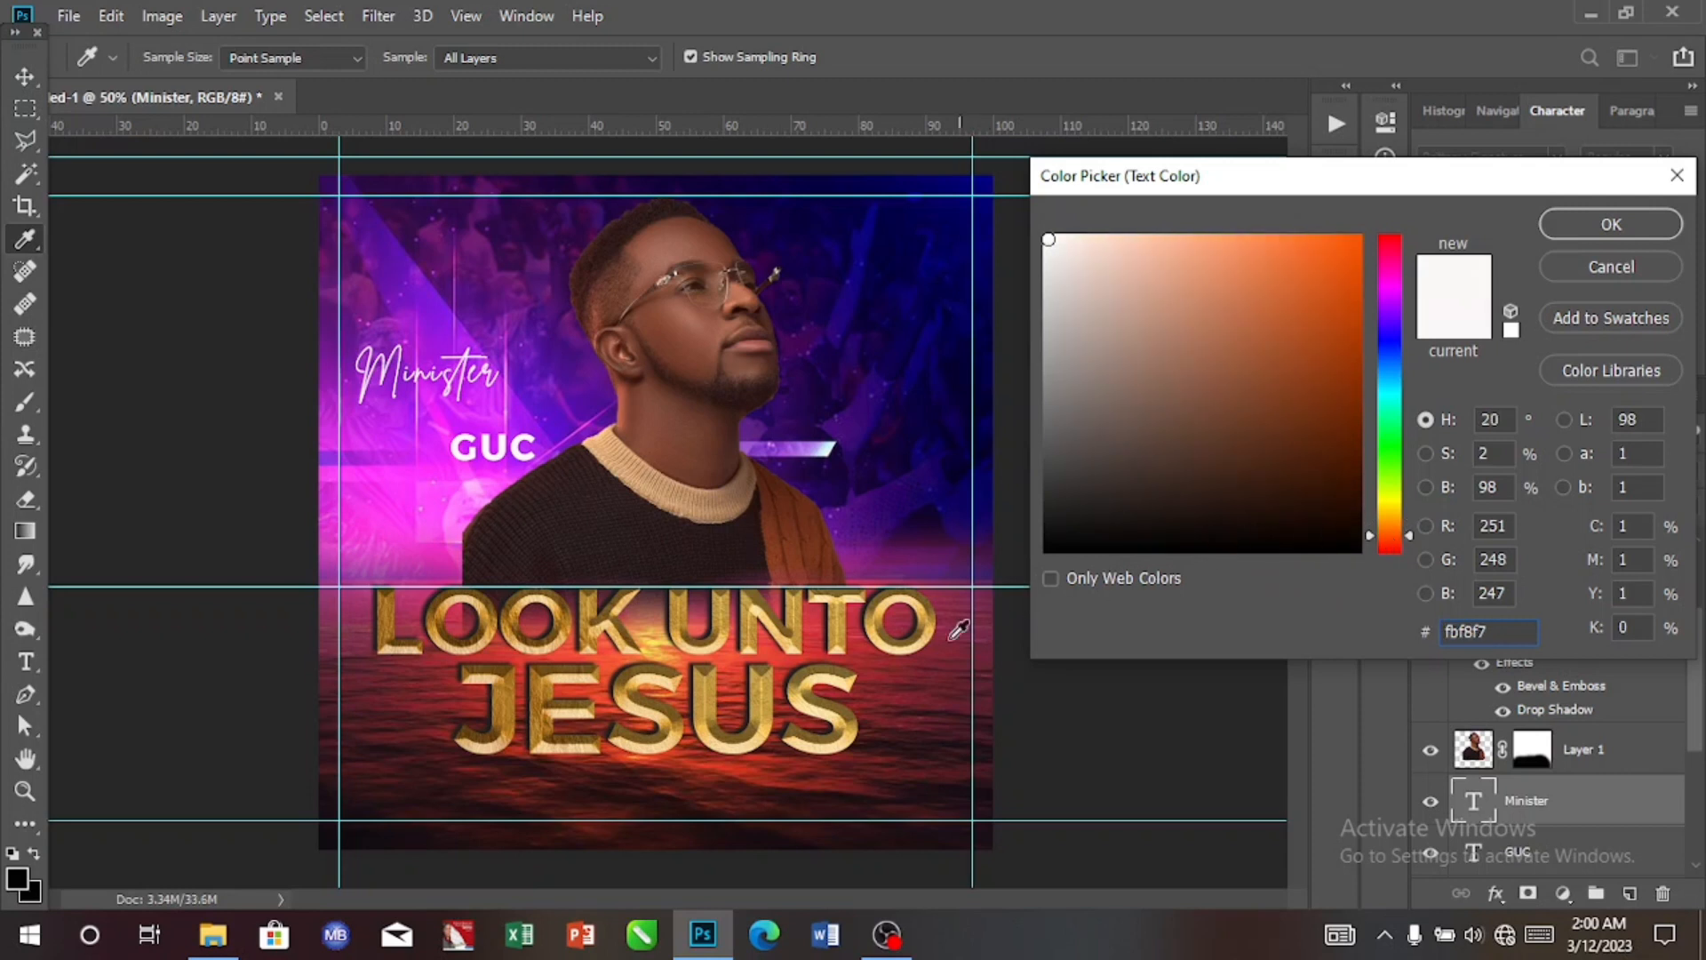
pyautogui.click(909, 638)
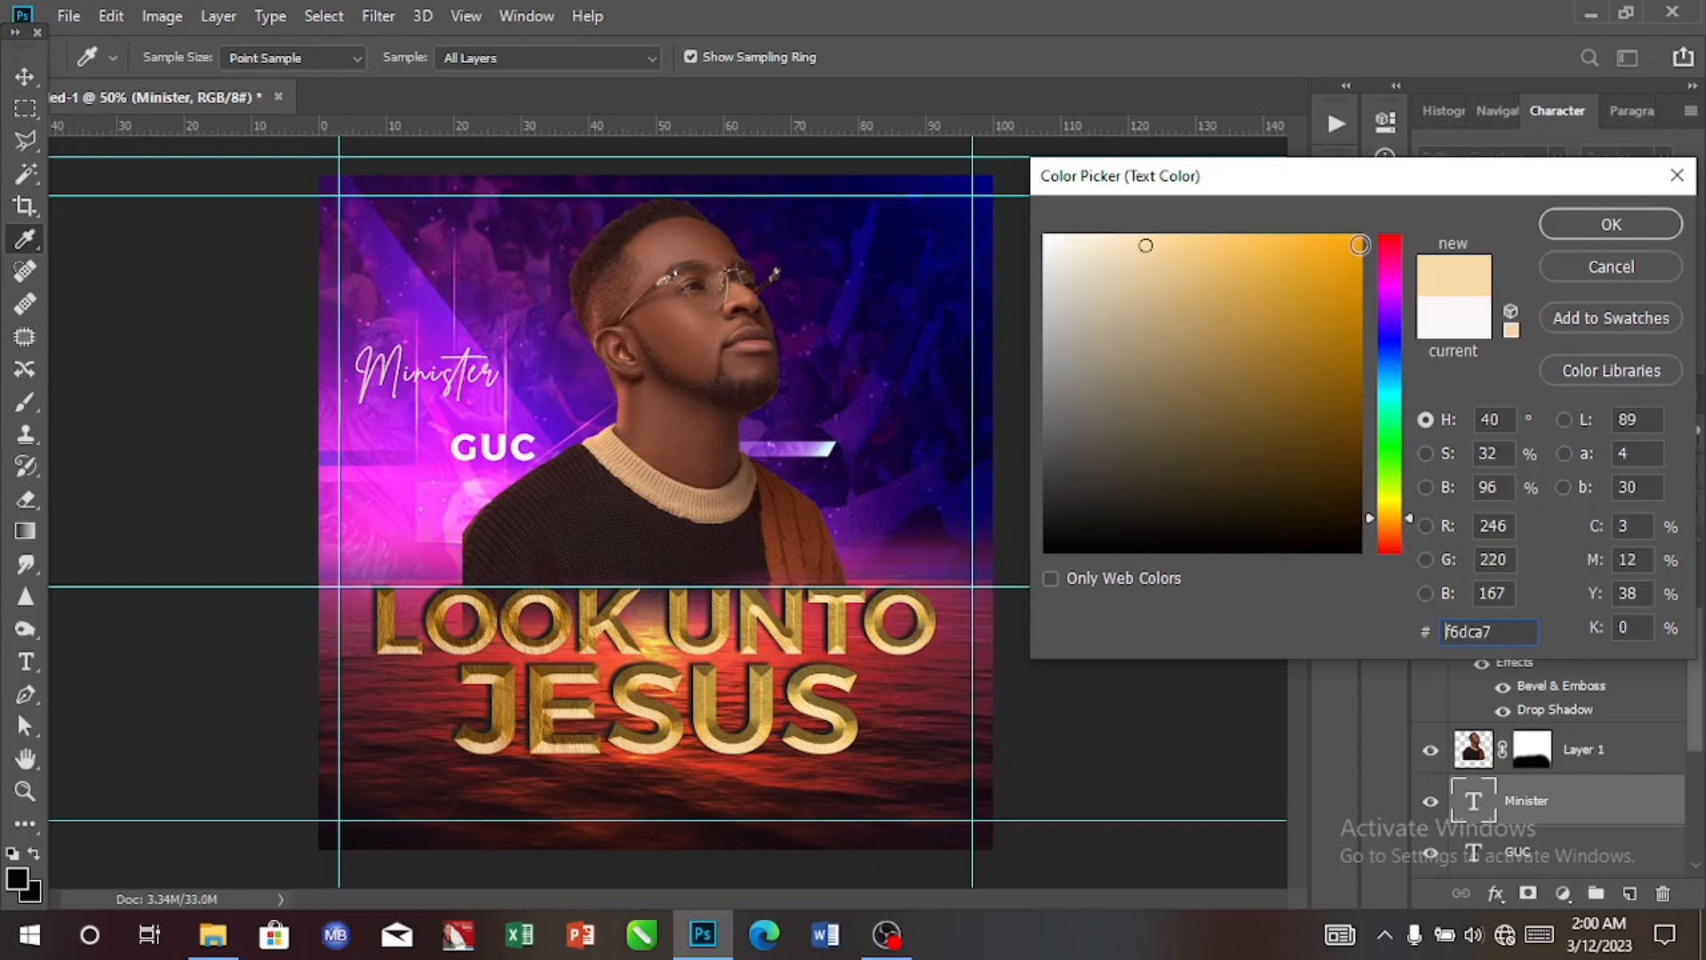
pyautogui.click(1360, 240)
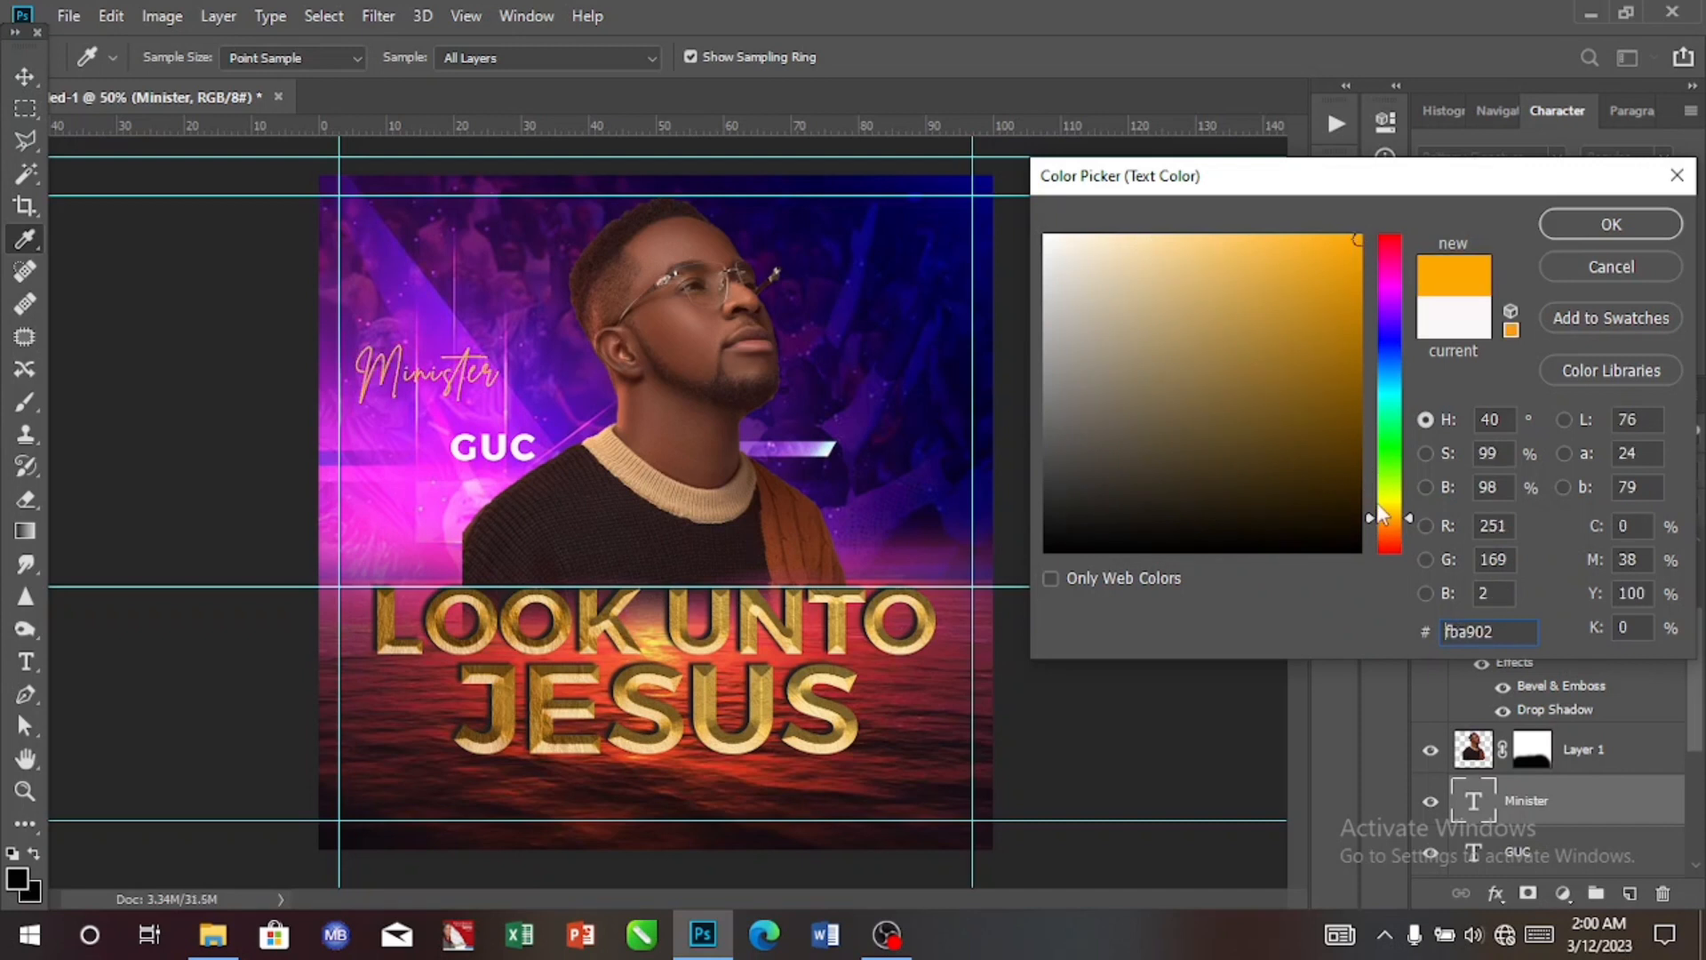
pyautogui.click(1389, 527)
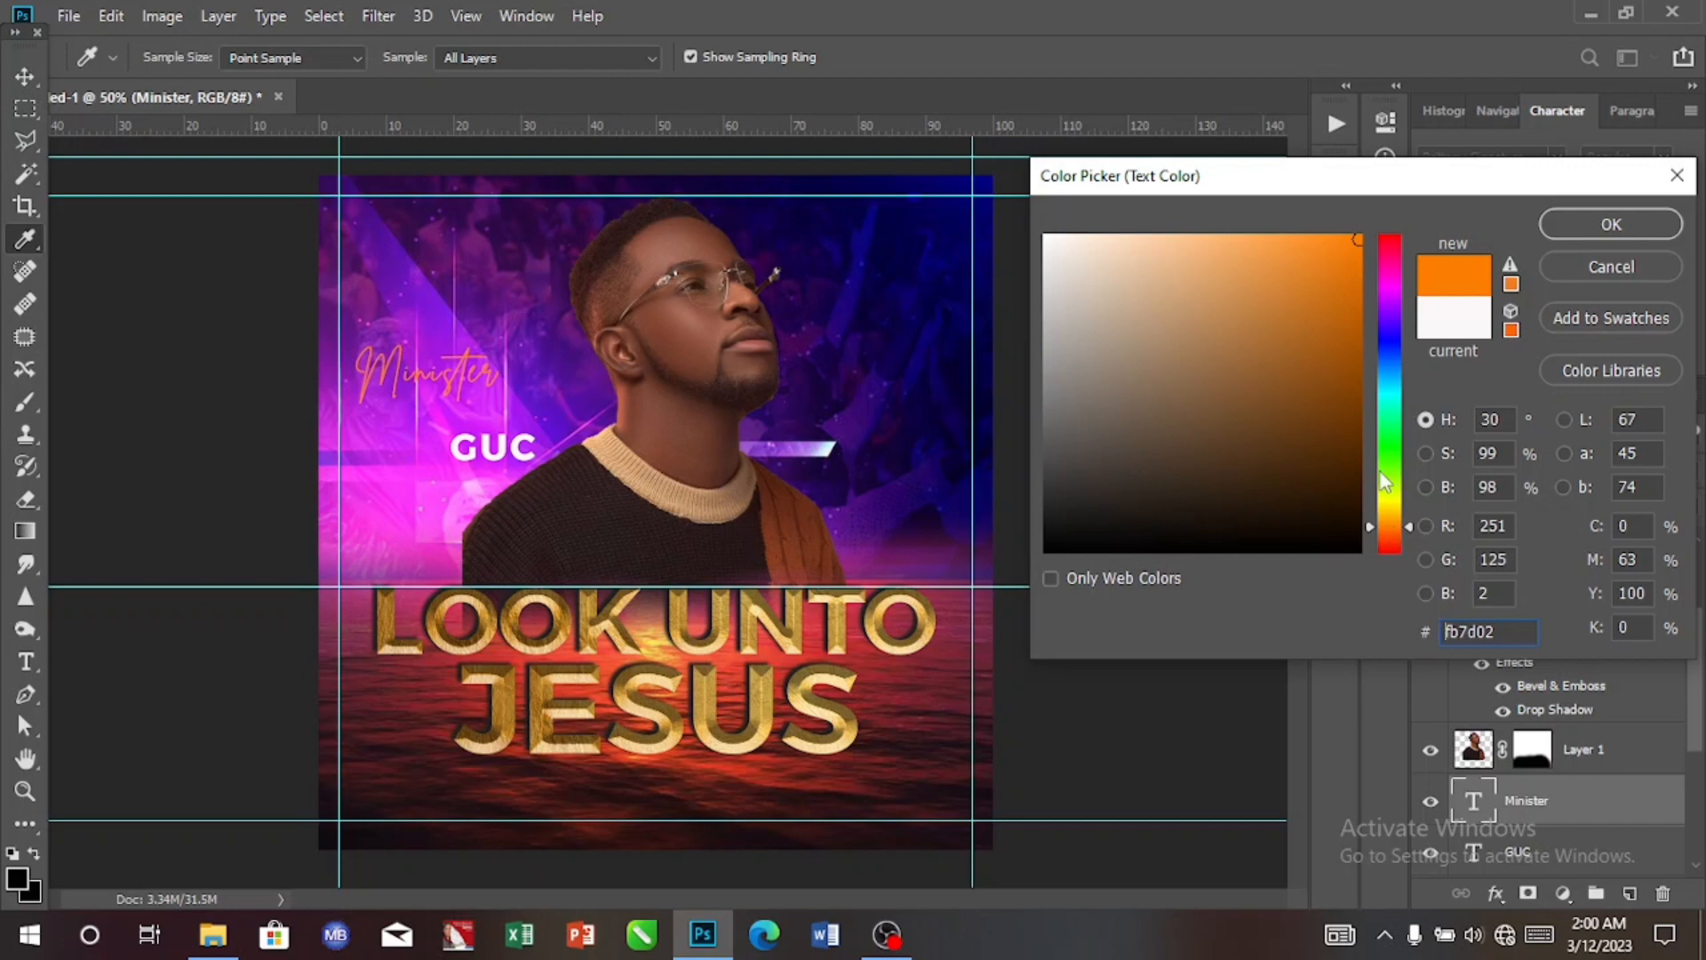
pyautogui.click(1357, 259)
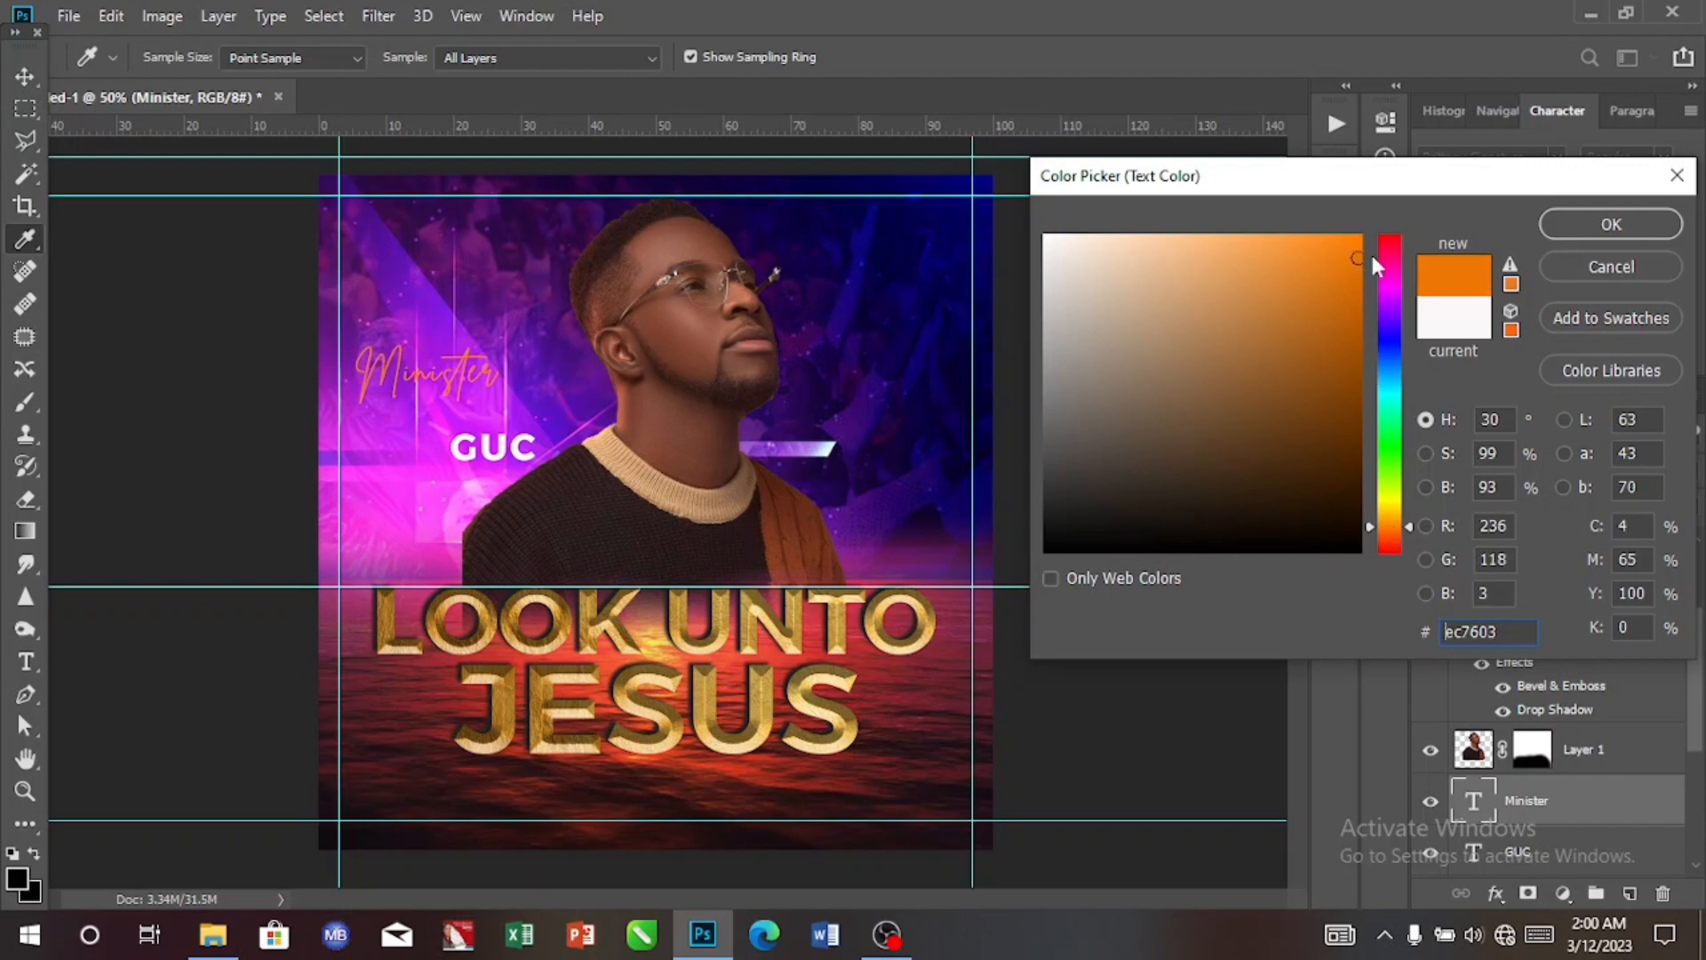
pyautogui.click(1577, 233)
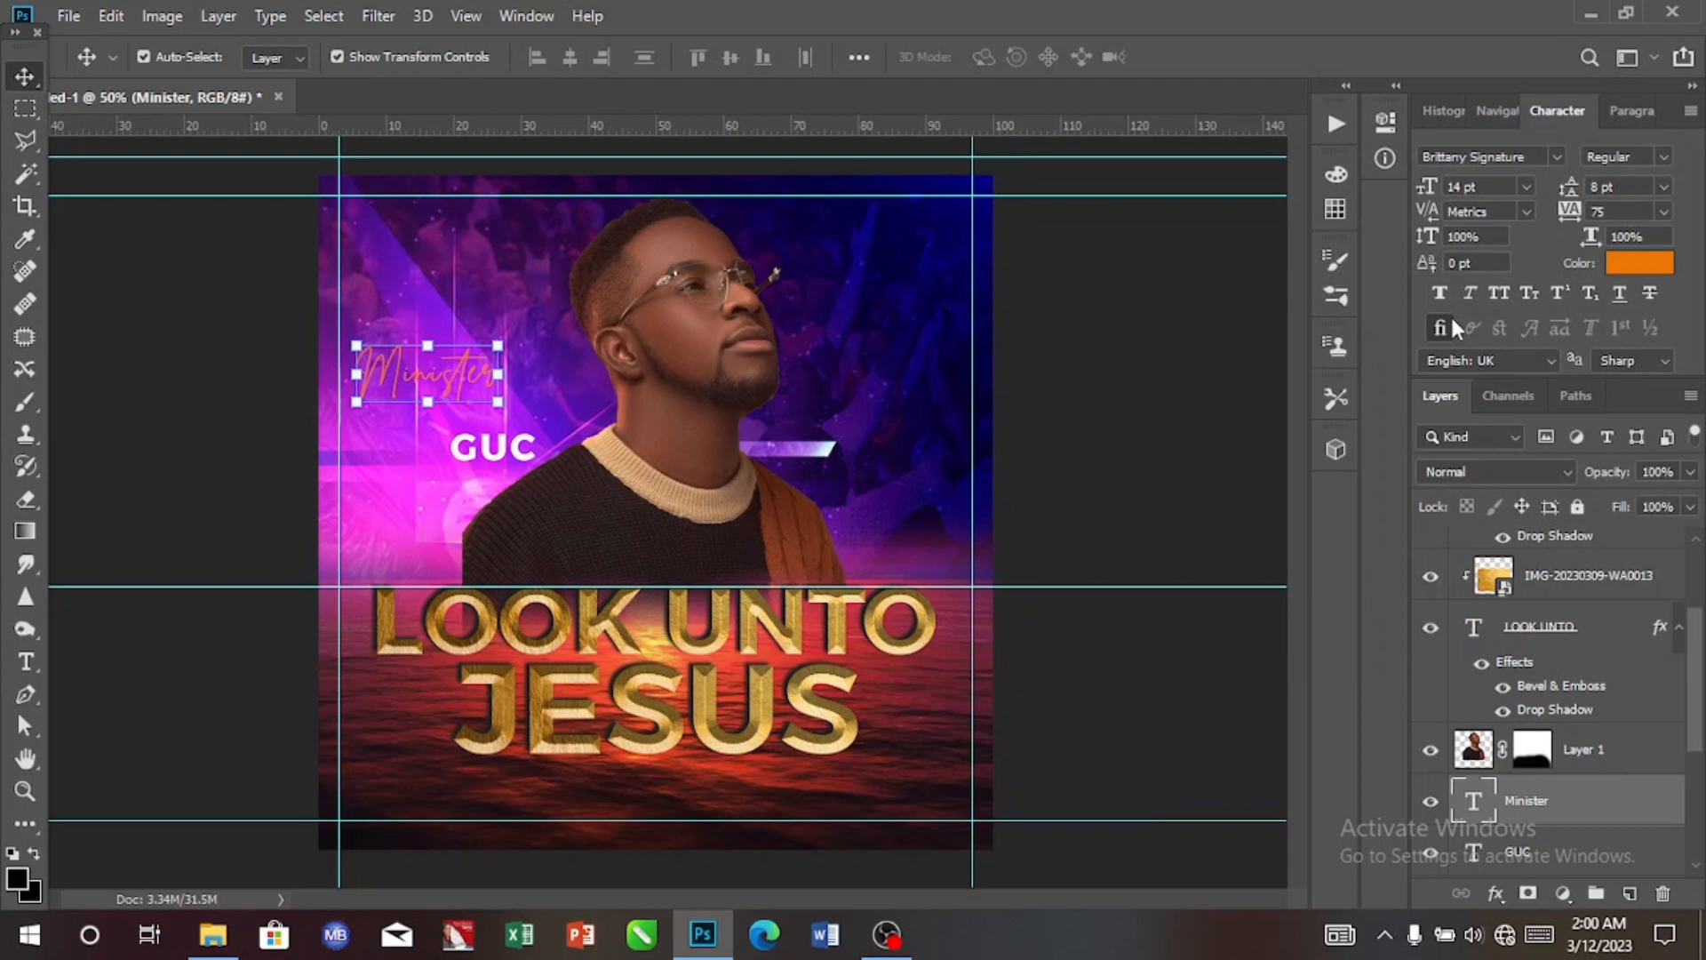
# Make the Minister text faux bold at 11 pt and move it directly above the GUC text.
pyautogui.click(1440, 294)
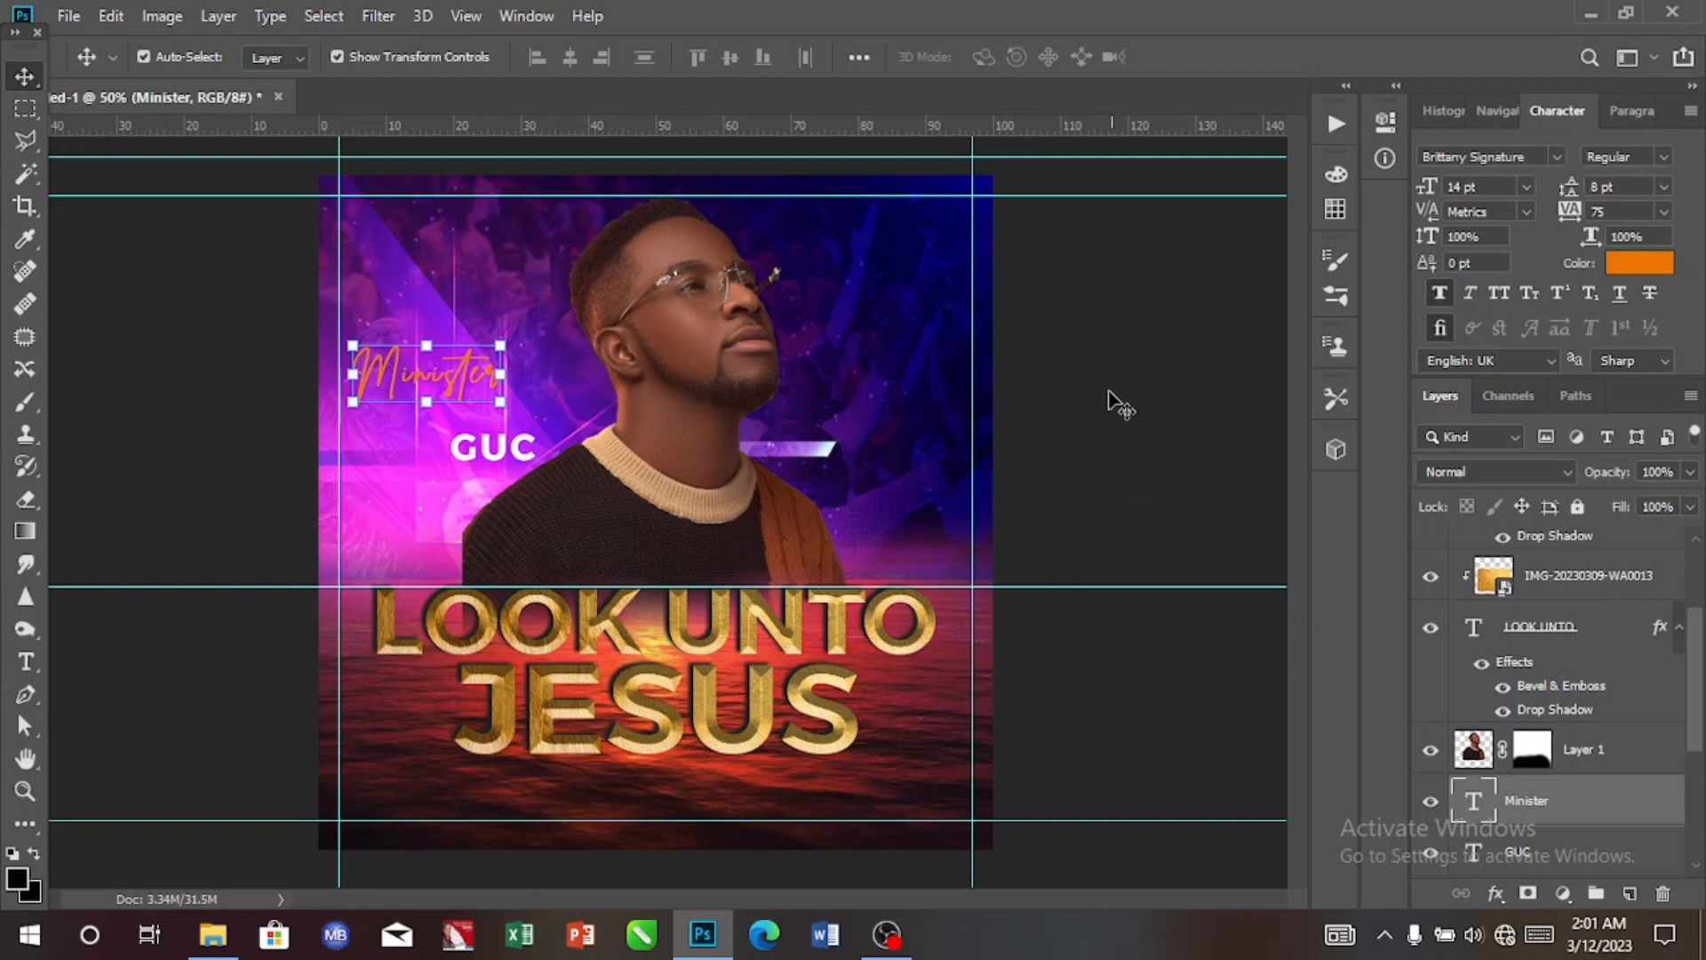
pyautogui.click(1523, 188)
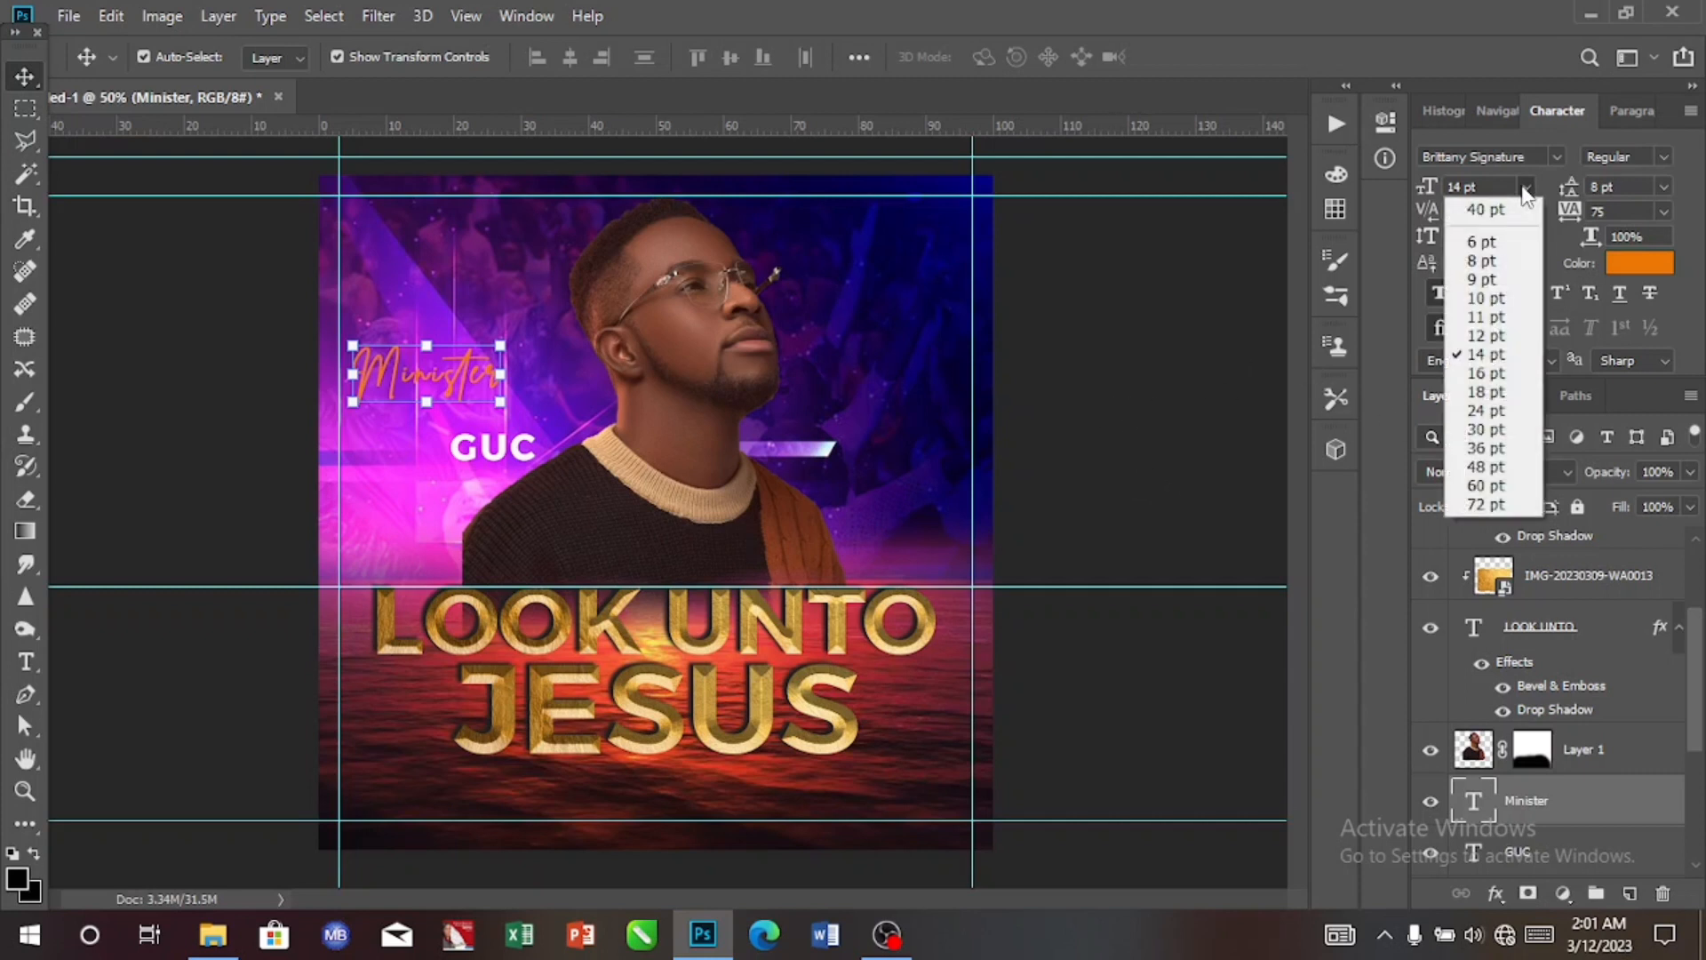
pyautogui.click(1501, 318)
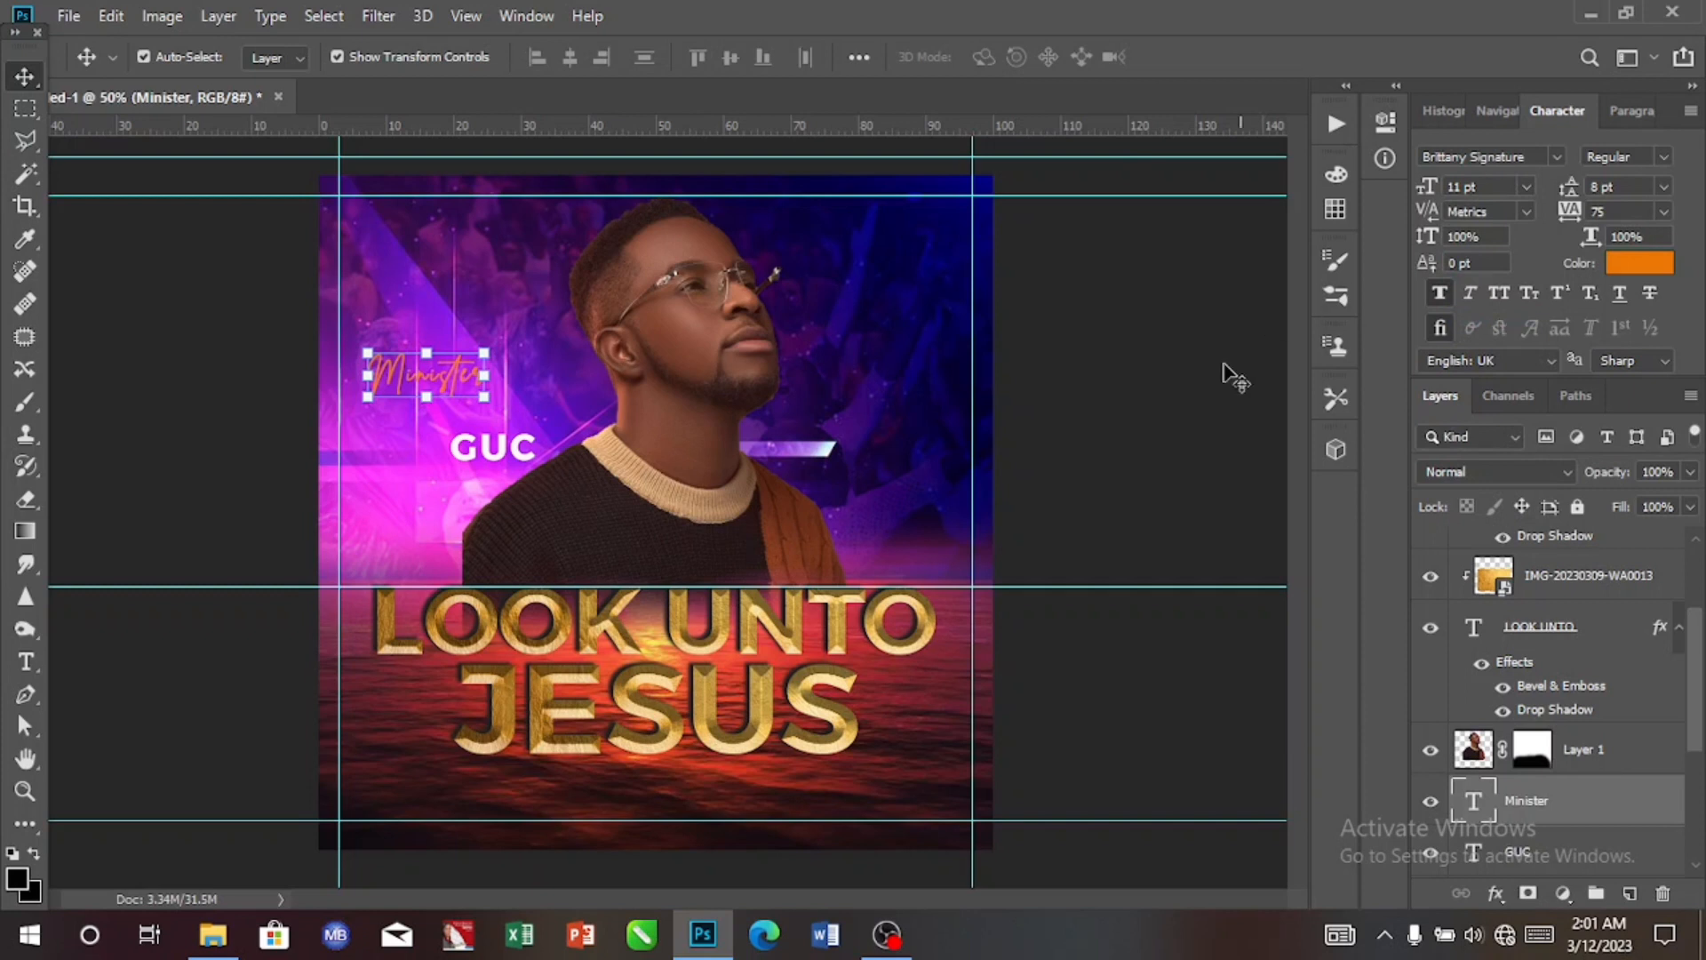
pyautogui.moveTo(439, 373); pyautogui.dragTo(500, 408)
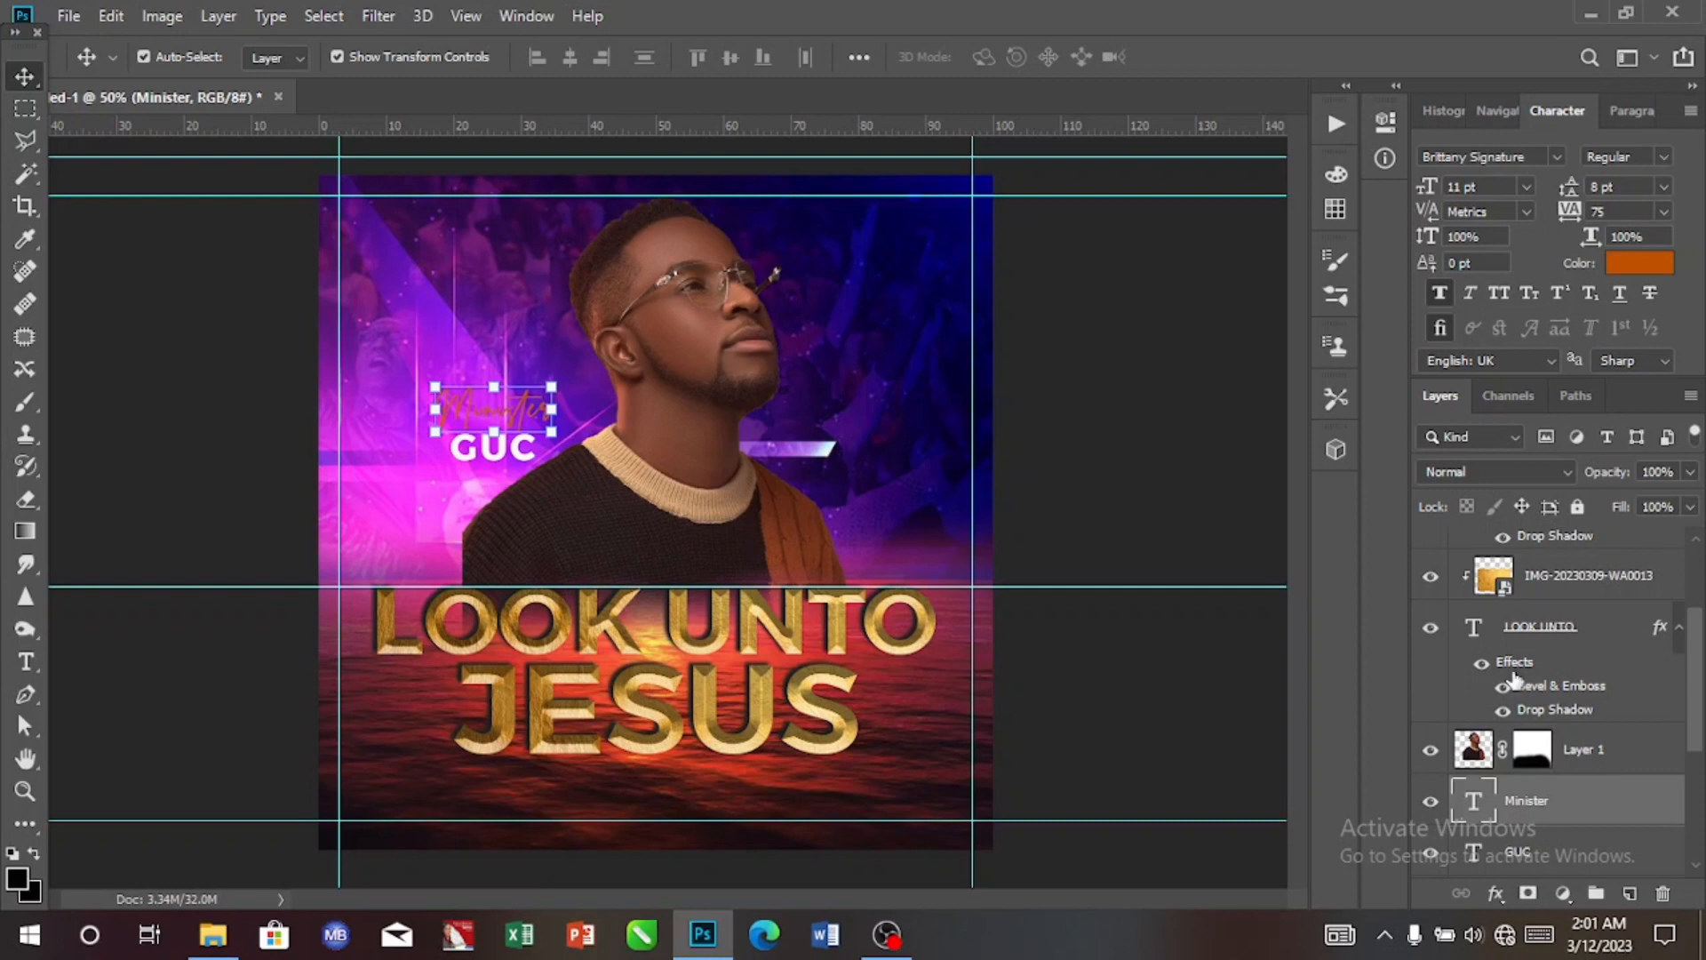
pyautogui.click(868, 430)
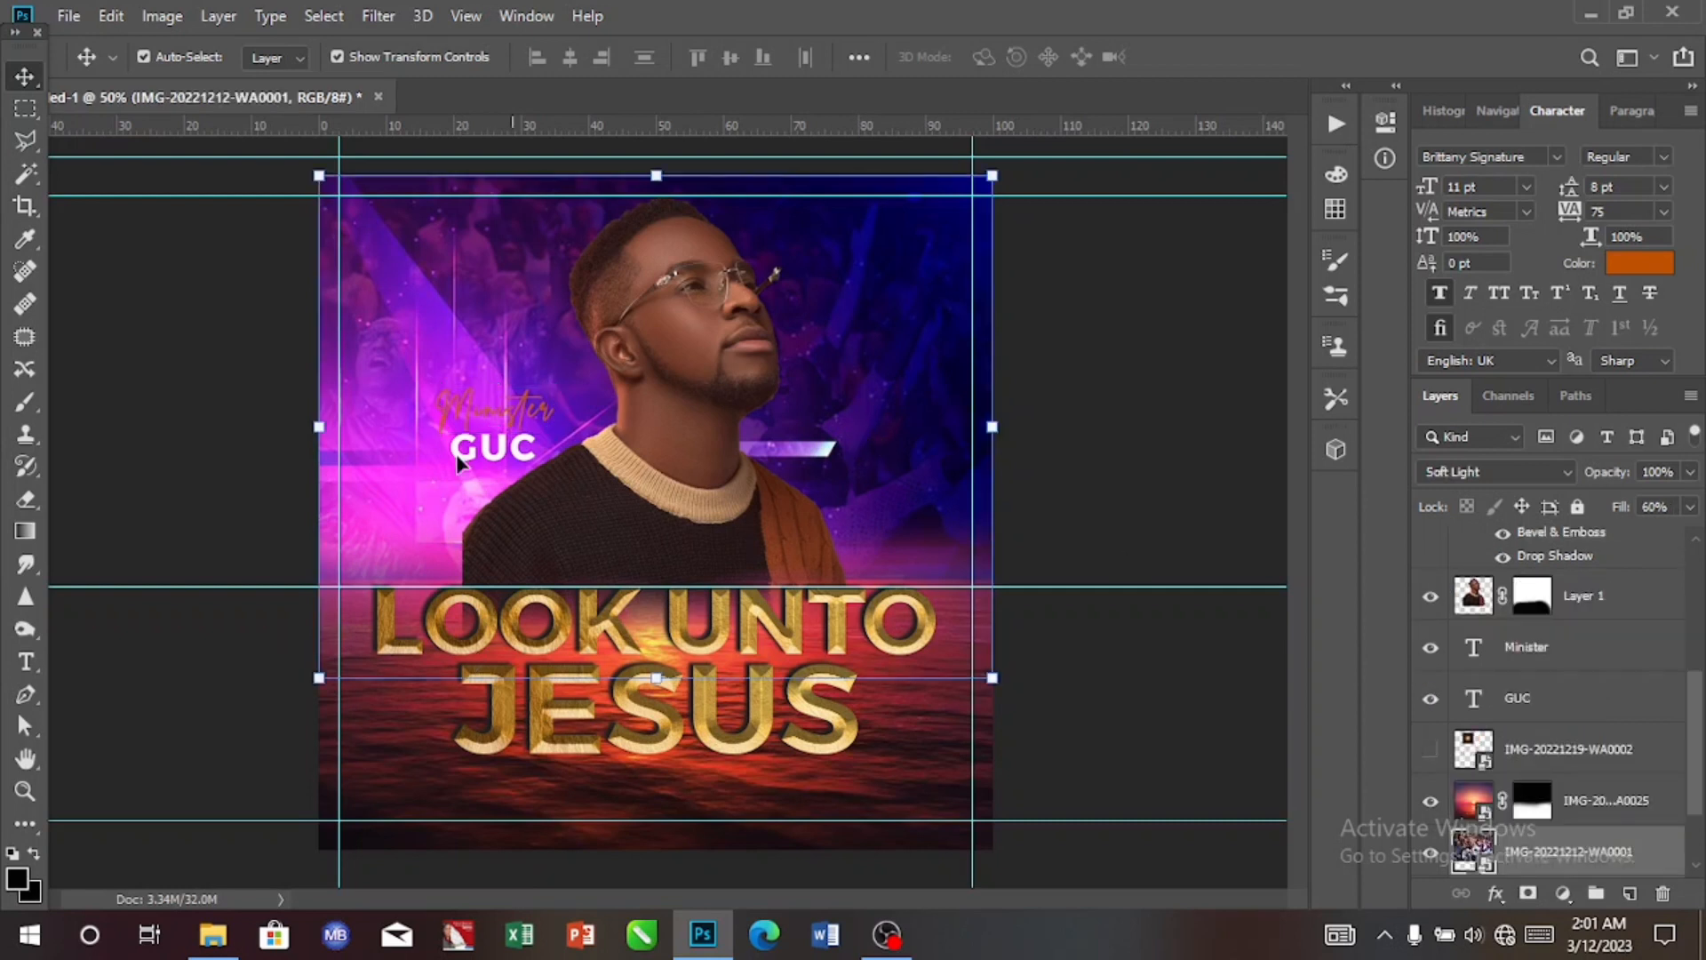
# Draw a rectangle about 78 by 140 px inside the guides' upper-right corner on the flyer and fill it with a recently used orange.
pyautogui.click(20, 830)
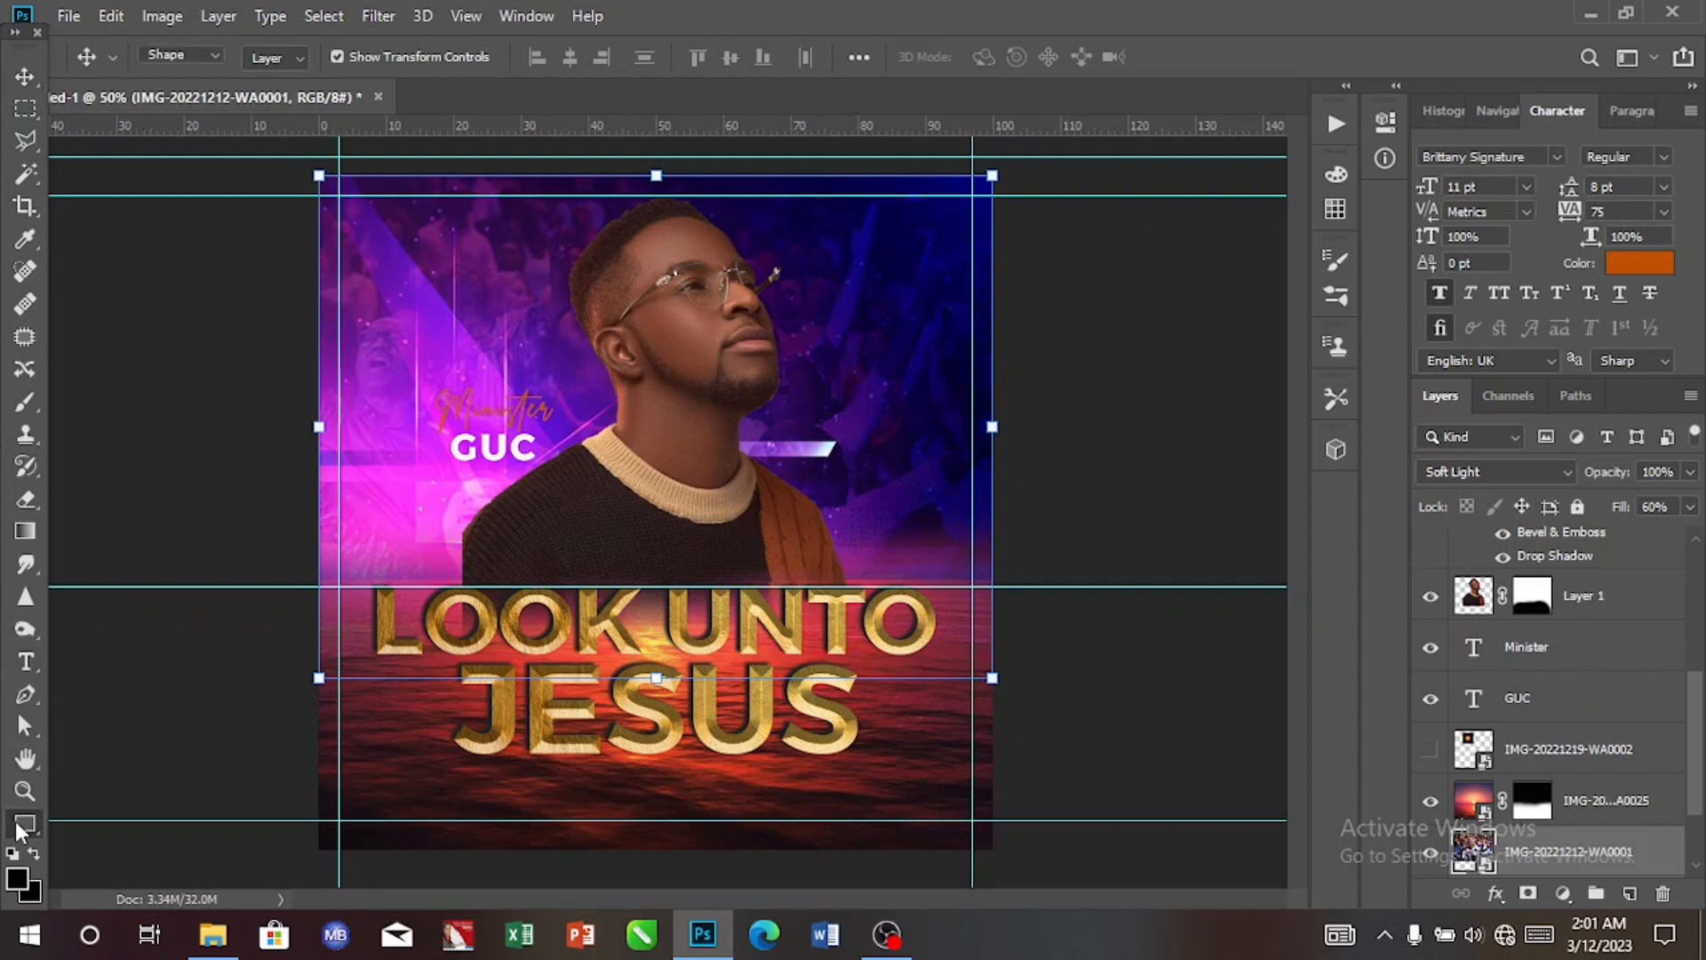
pyautogui.click(19, 830)
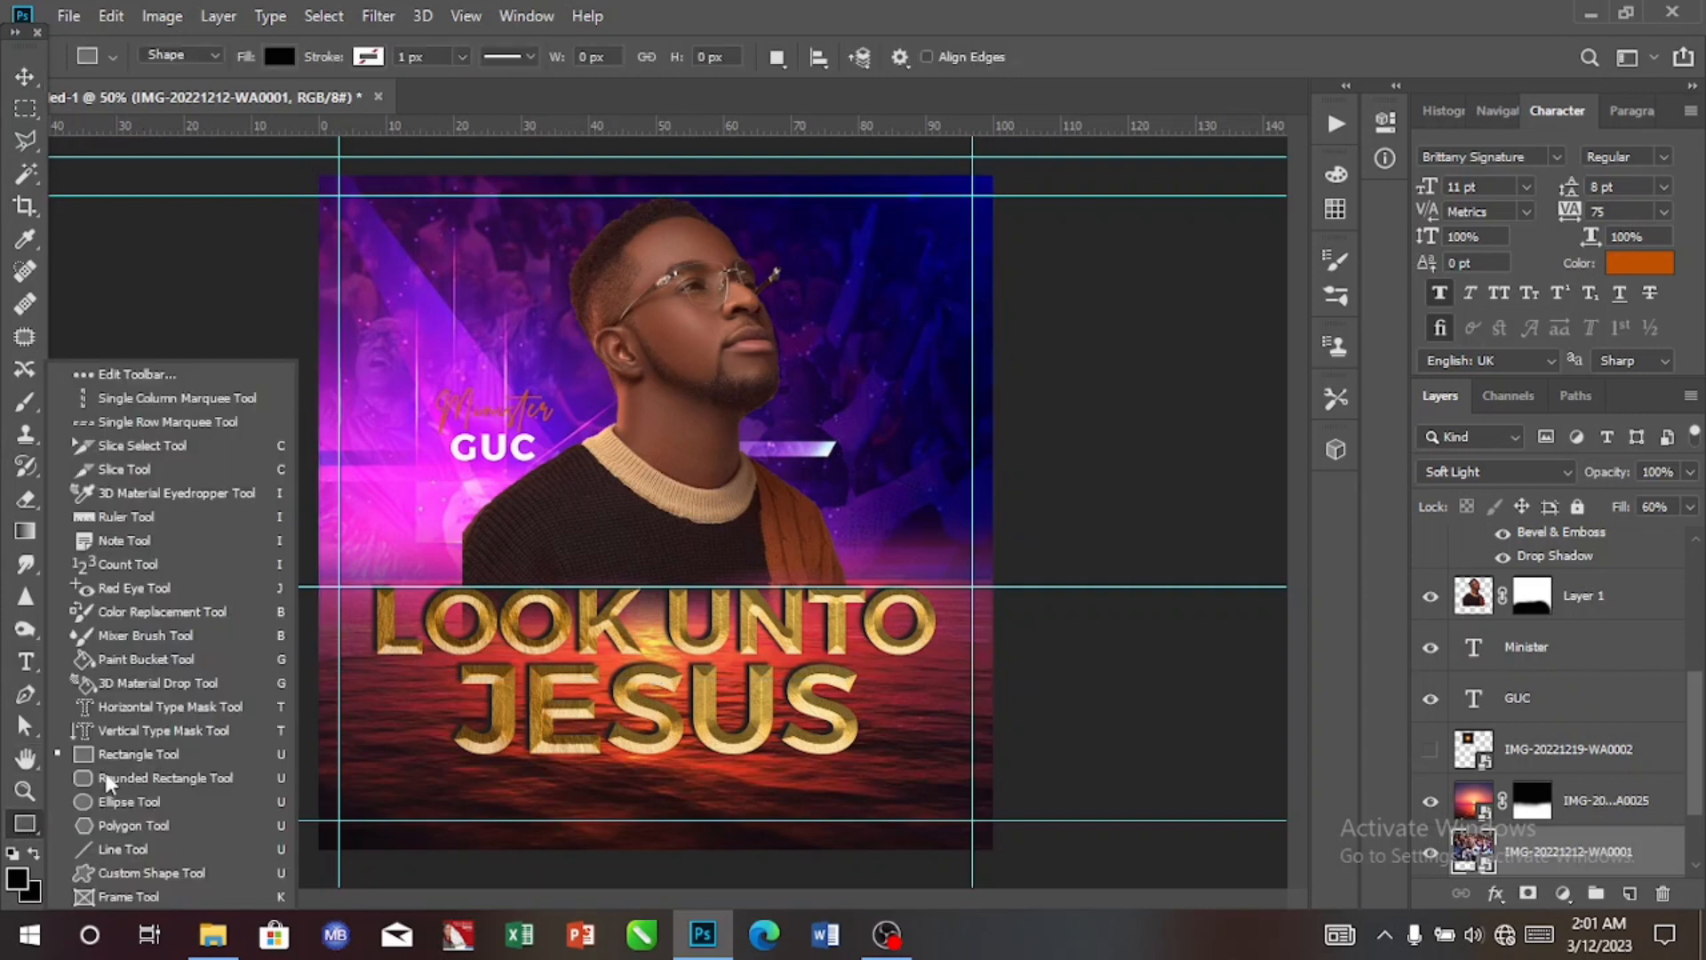
pyautogui.click(133, 753)
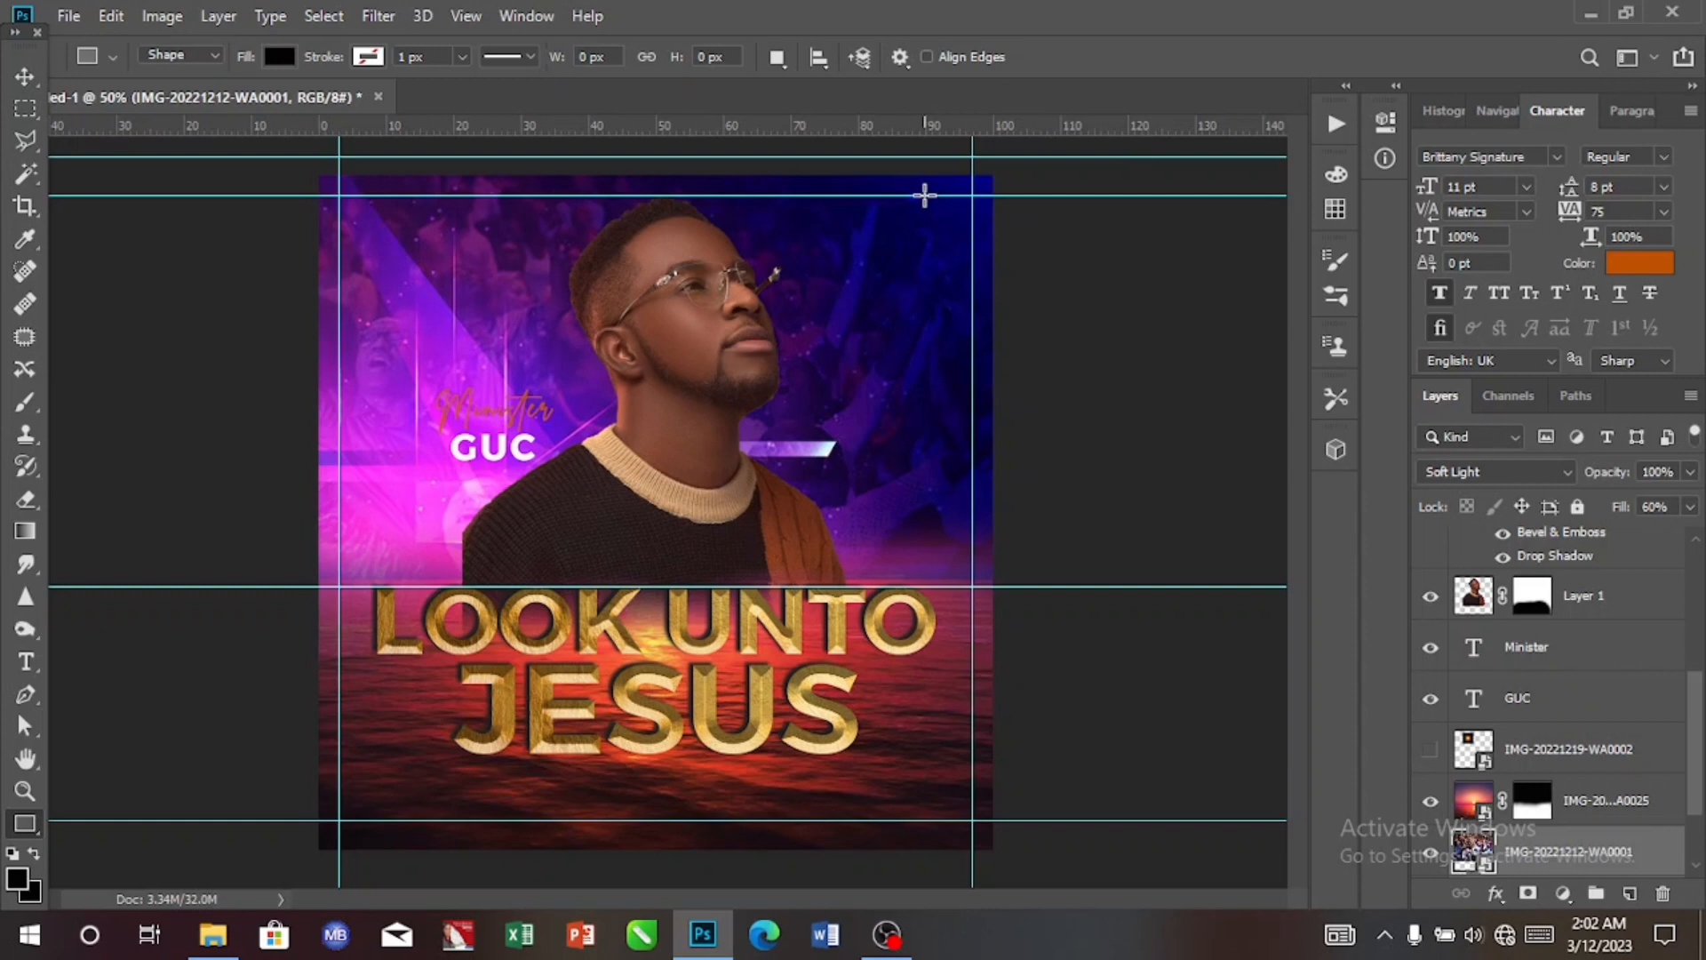
pyautogui.moveTo(924, 194); pyautogui.dragTo(972, 282)
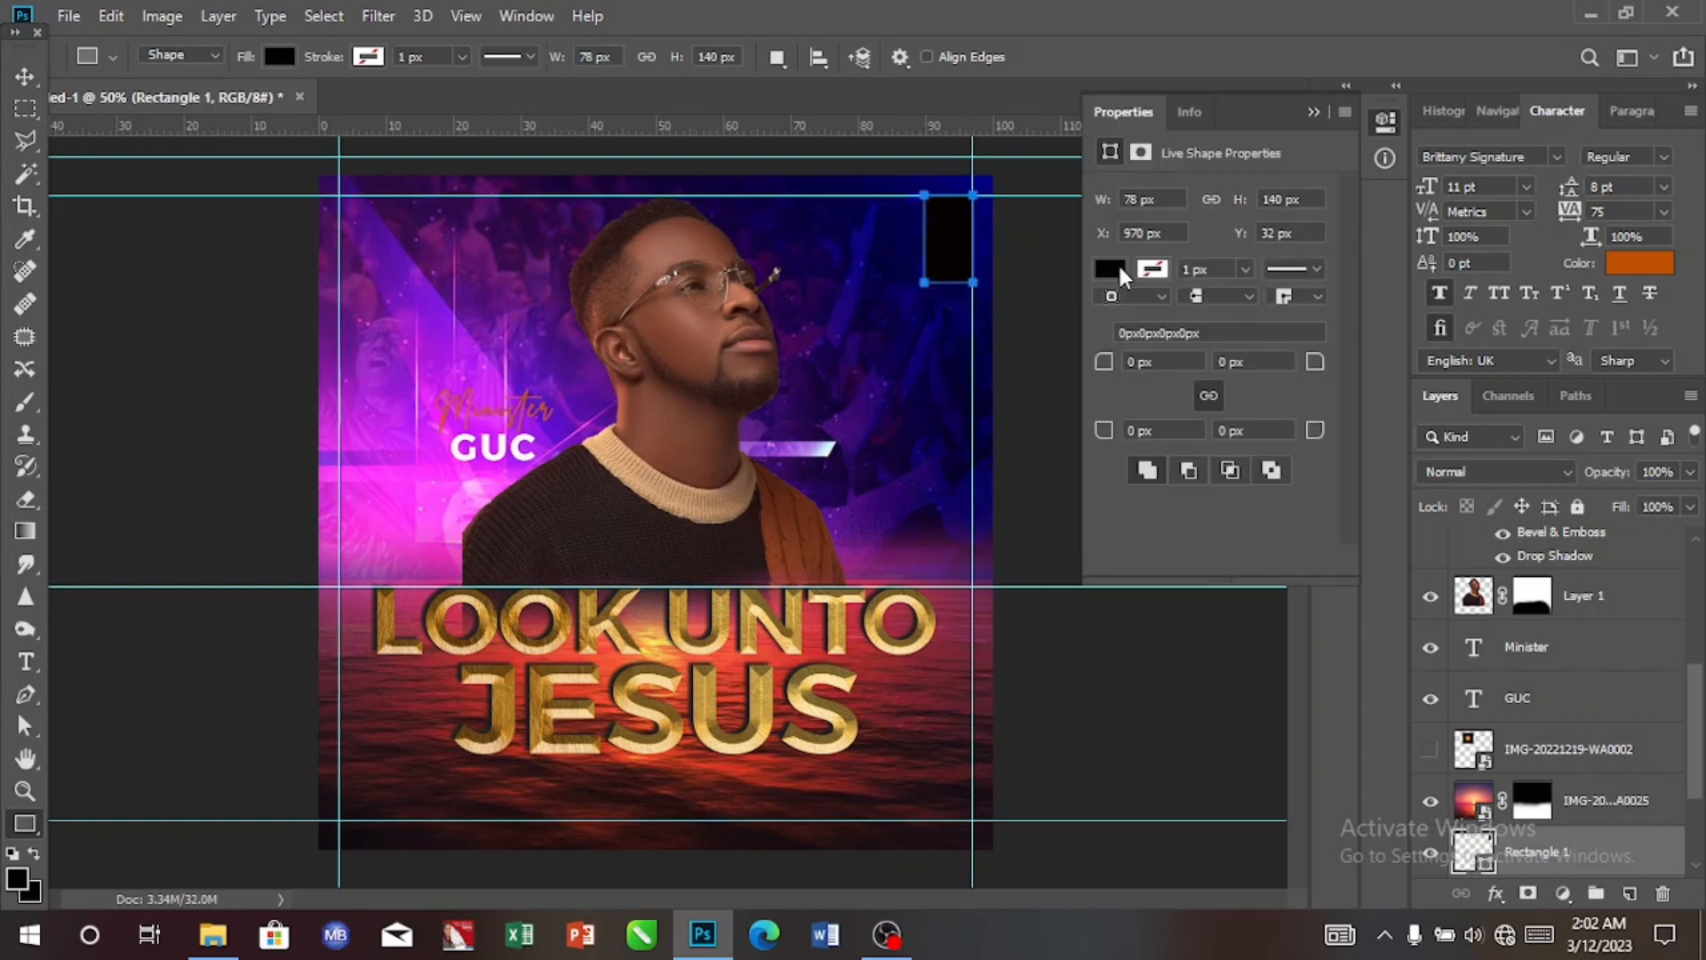
pyautogui.click(1110, 268)
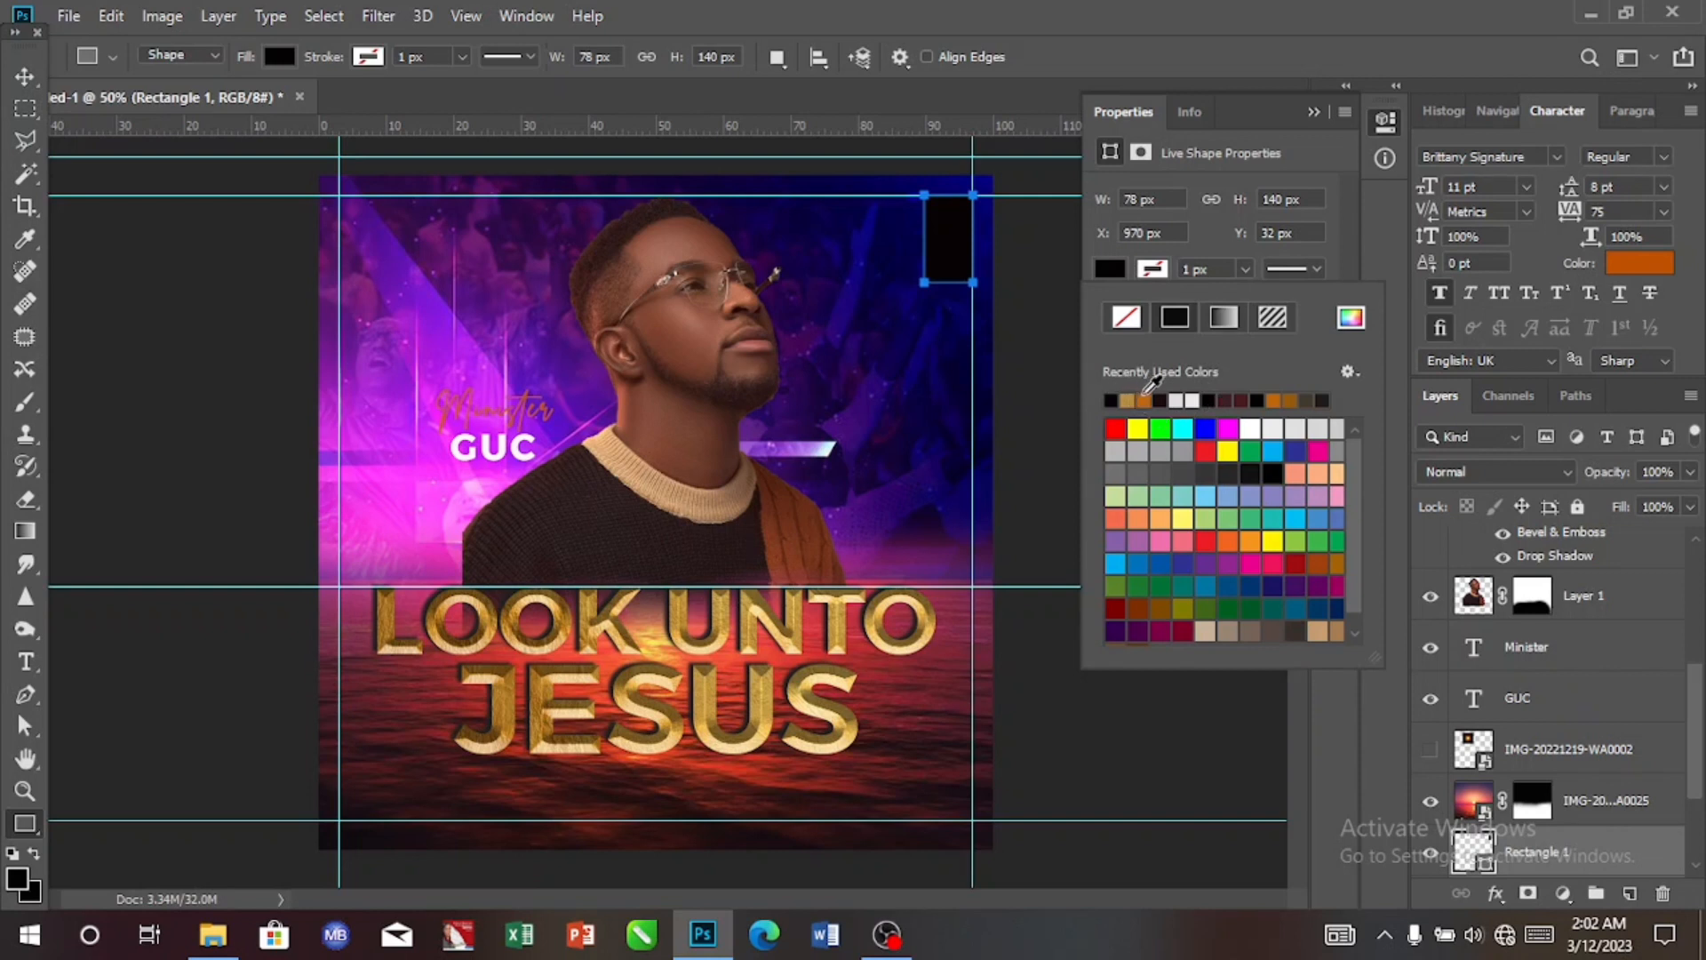
pyautogui.click(1145, 399)
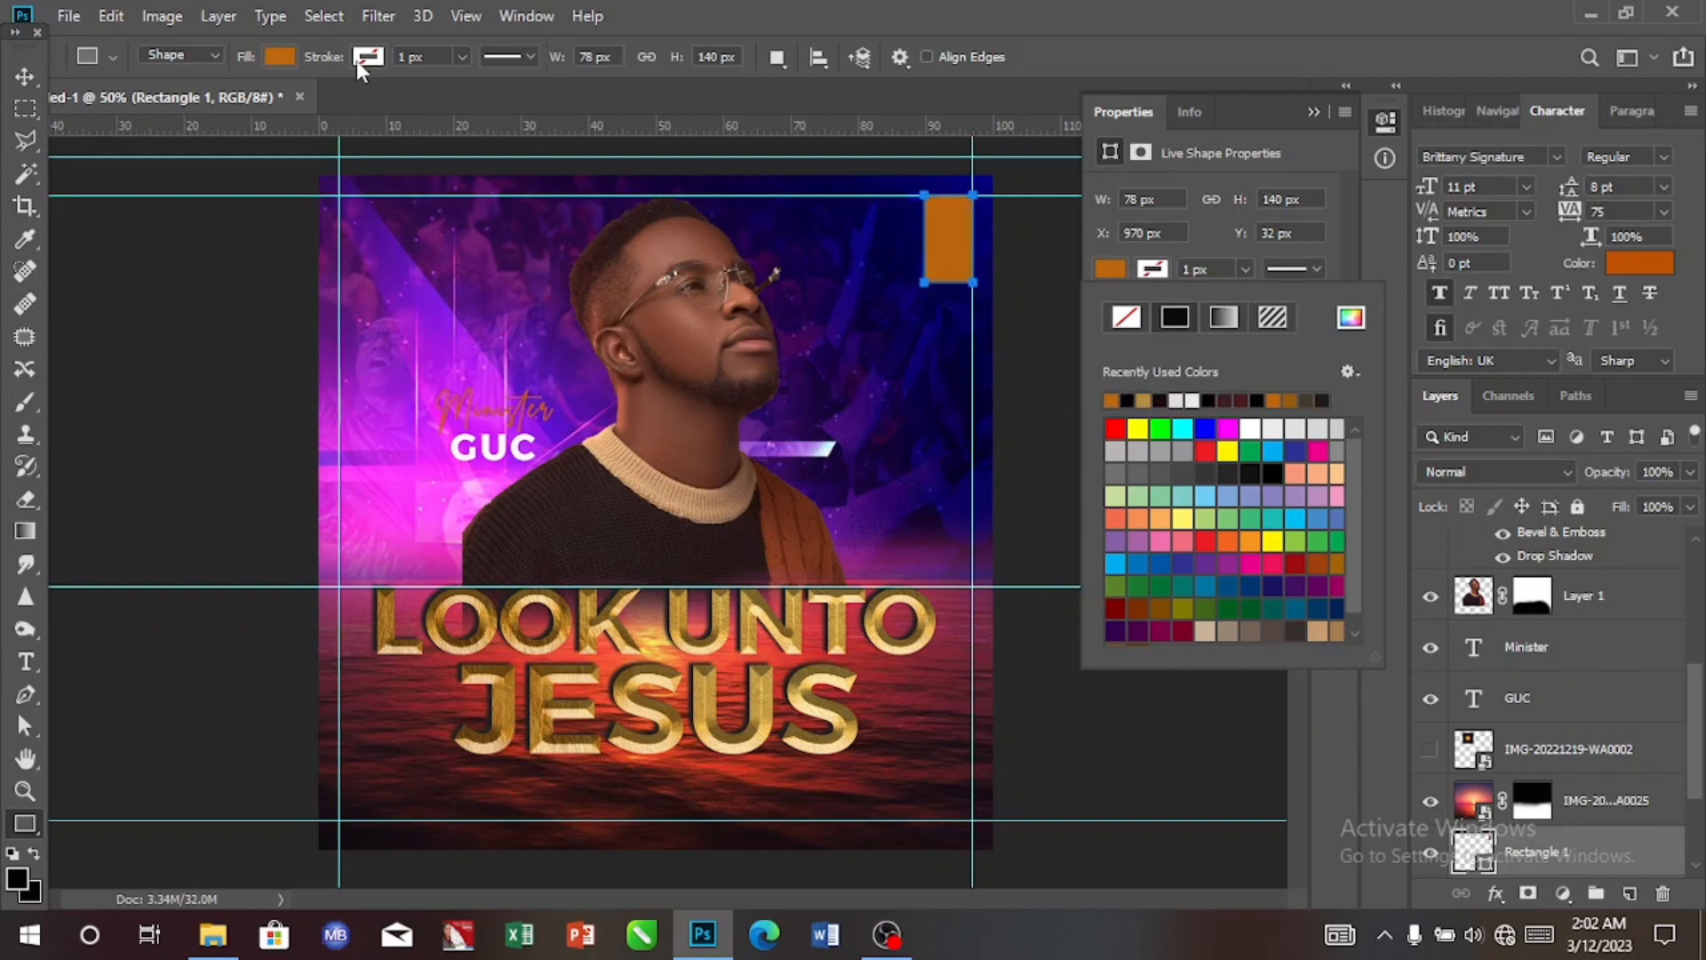
pyautogui.click(24, 71)
pyautogui.click(24, 72)
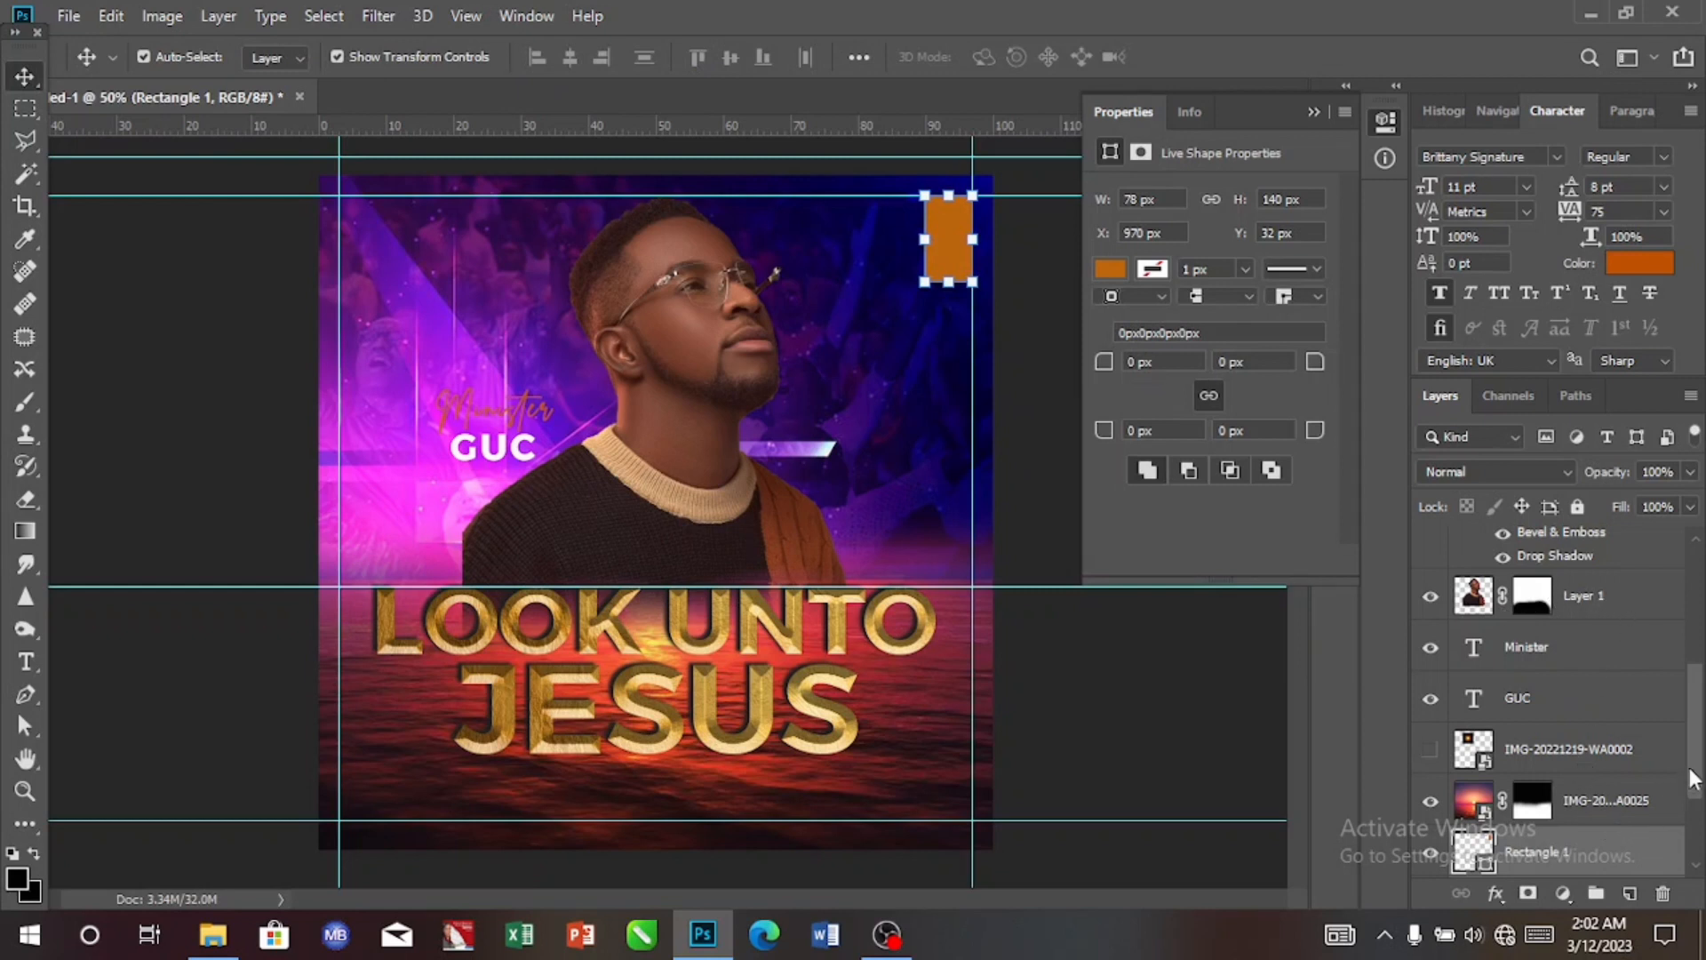
# Apply Bevel & Emboss with 84% depth and 10 px size, plus a Drop Shadow, to the orange rectangle.
pyautogui.moveTo(1694, 780); pyautogui.dragTo(1695, 805)
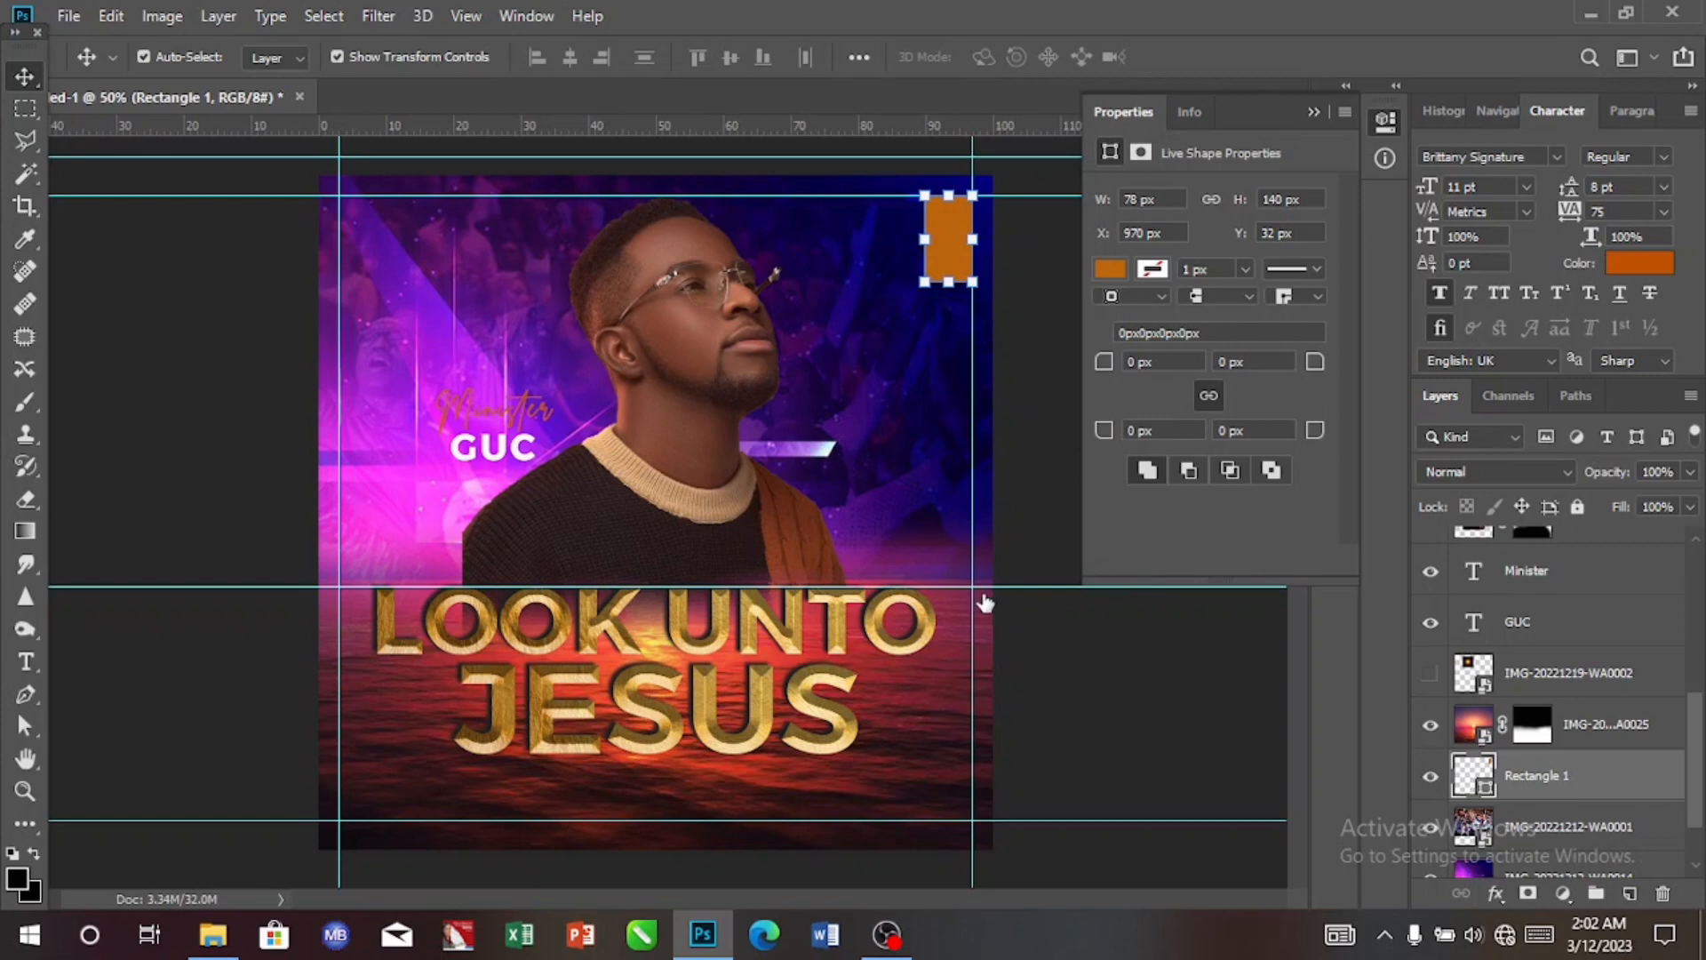
pyautogui.press('h')
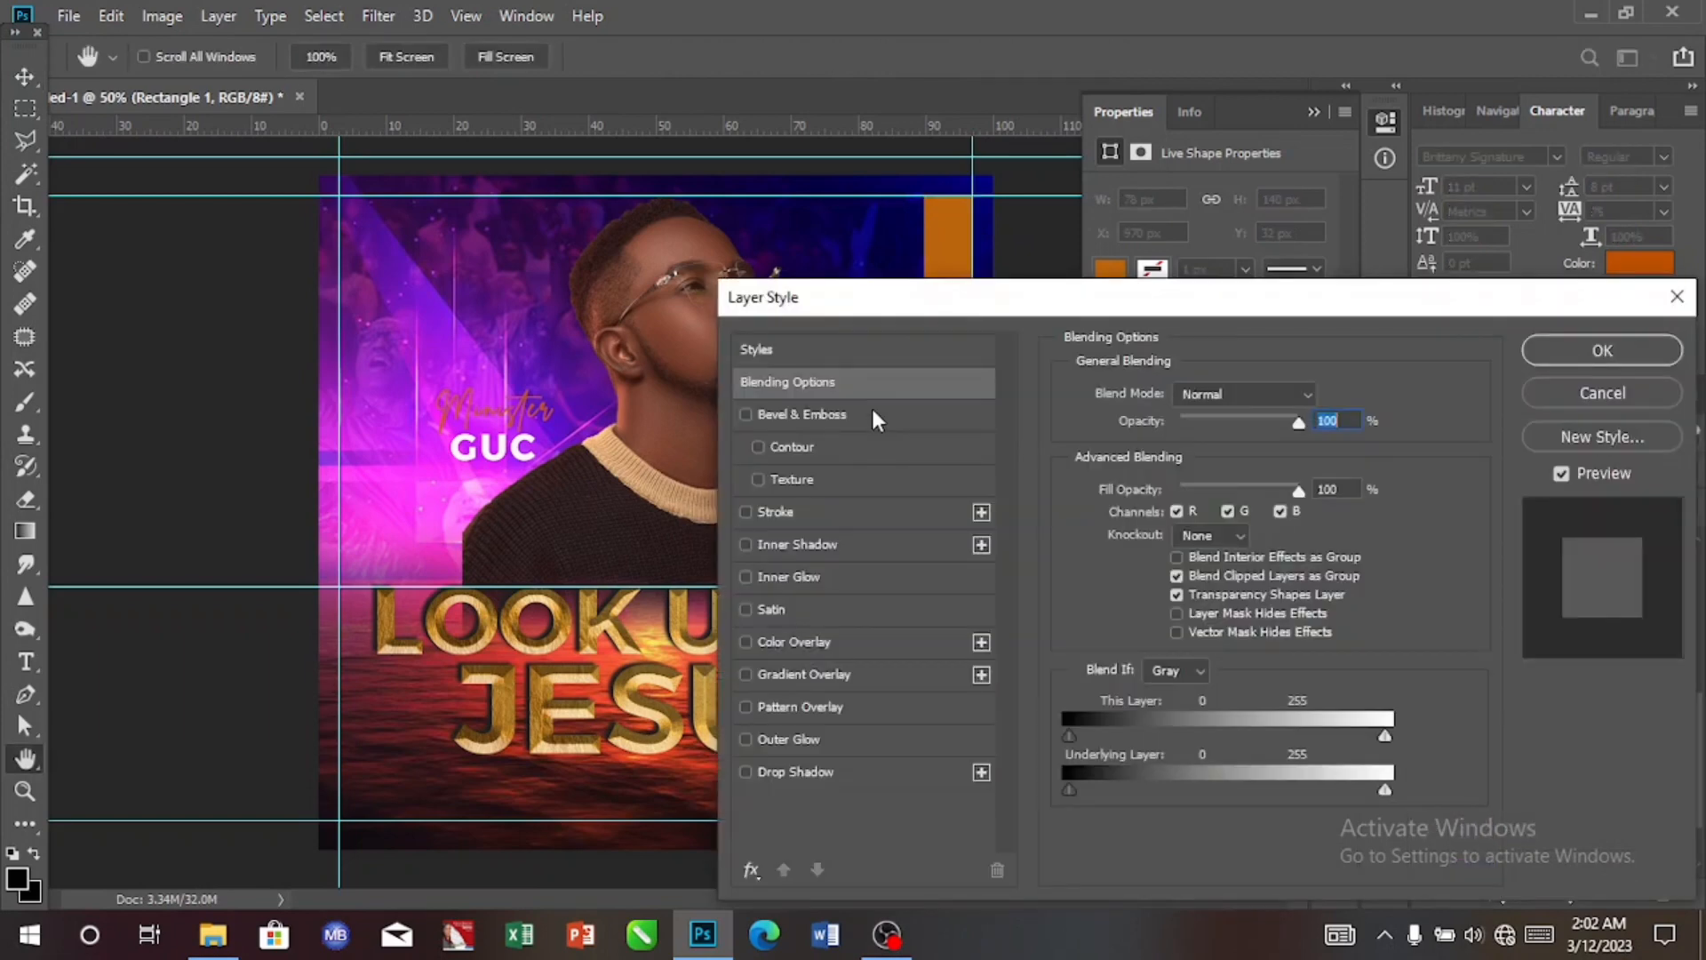
pyautogui.click(871, 411)
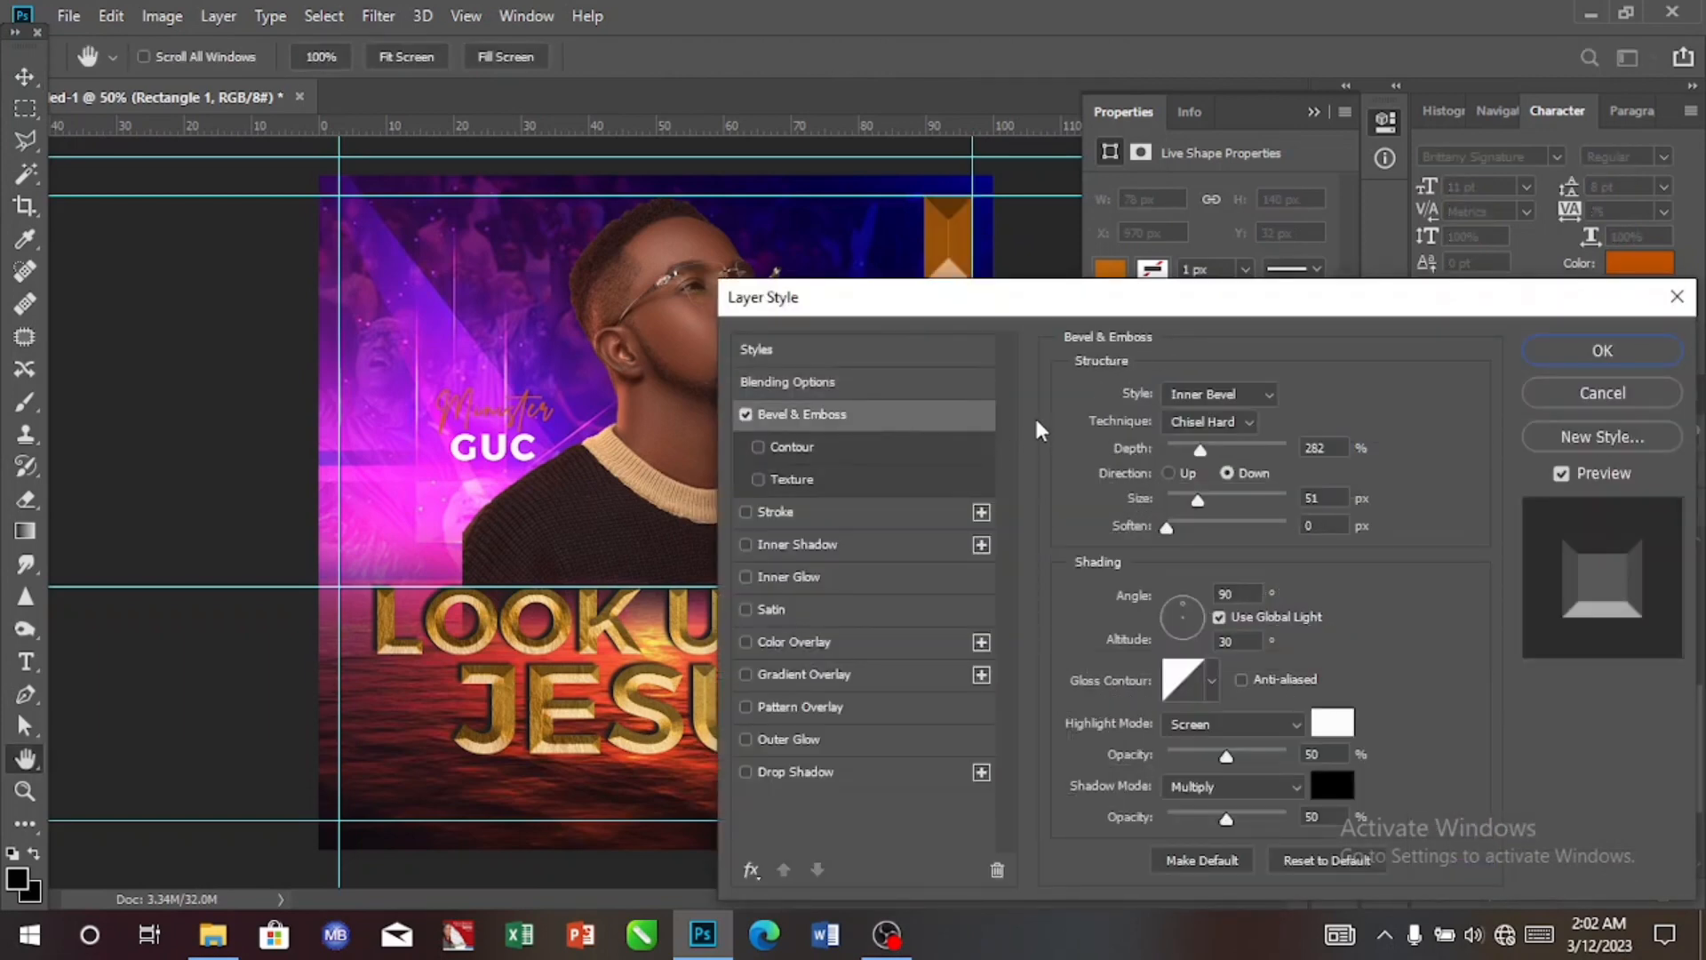
pyautogui.click(1190, 451)
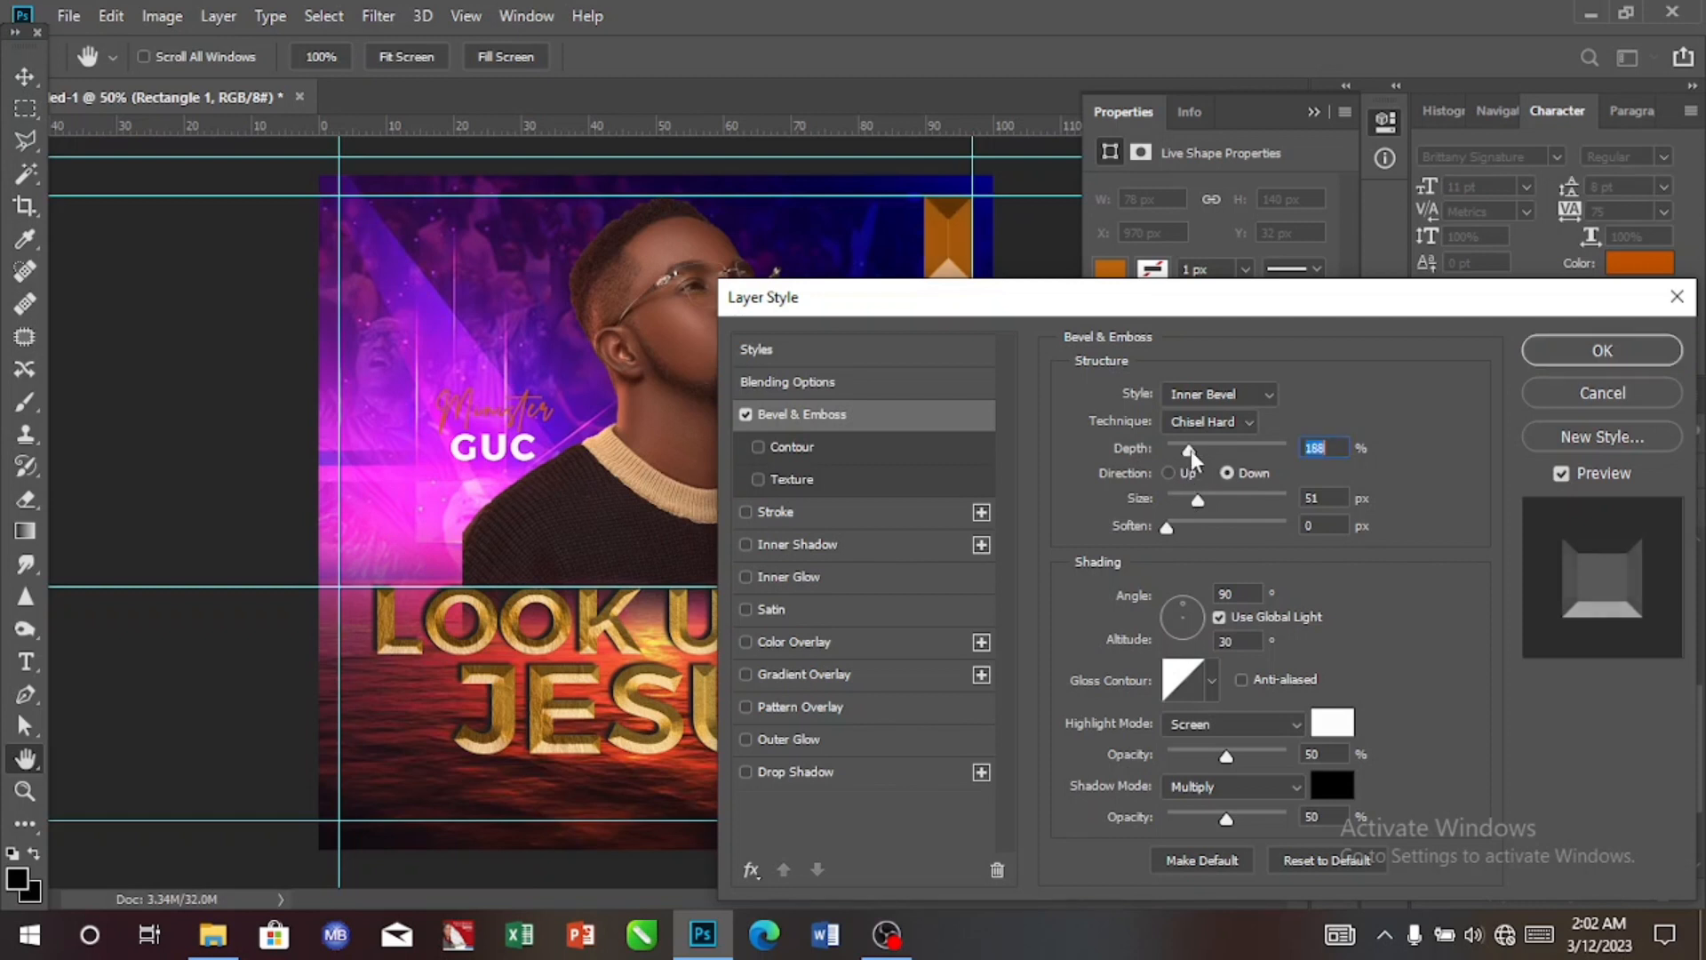
pyautogui.moveTo(1182, 449); pyautogui.dragTo(1175, 447)
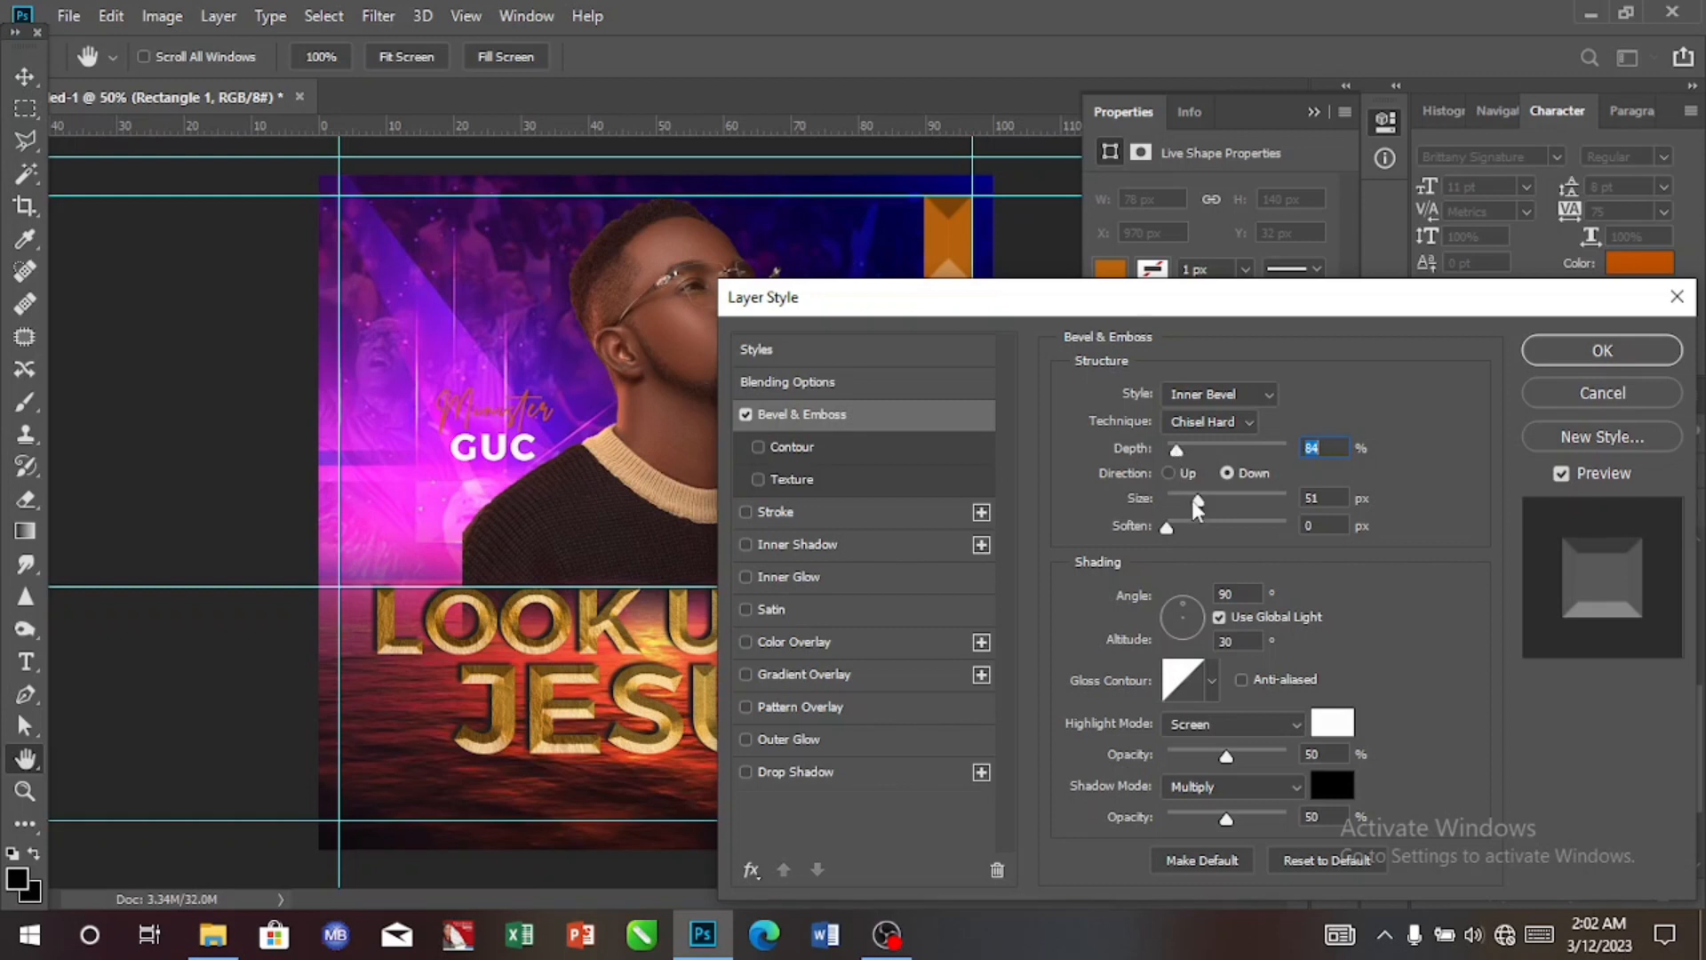
pyautogui.moveTo(1193, 501); pyautogui.dragTo(1180, 501)
pyautogui.click(1181, 503)
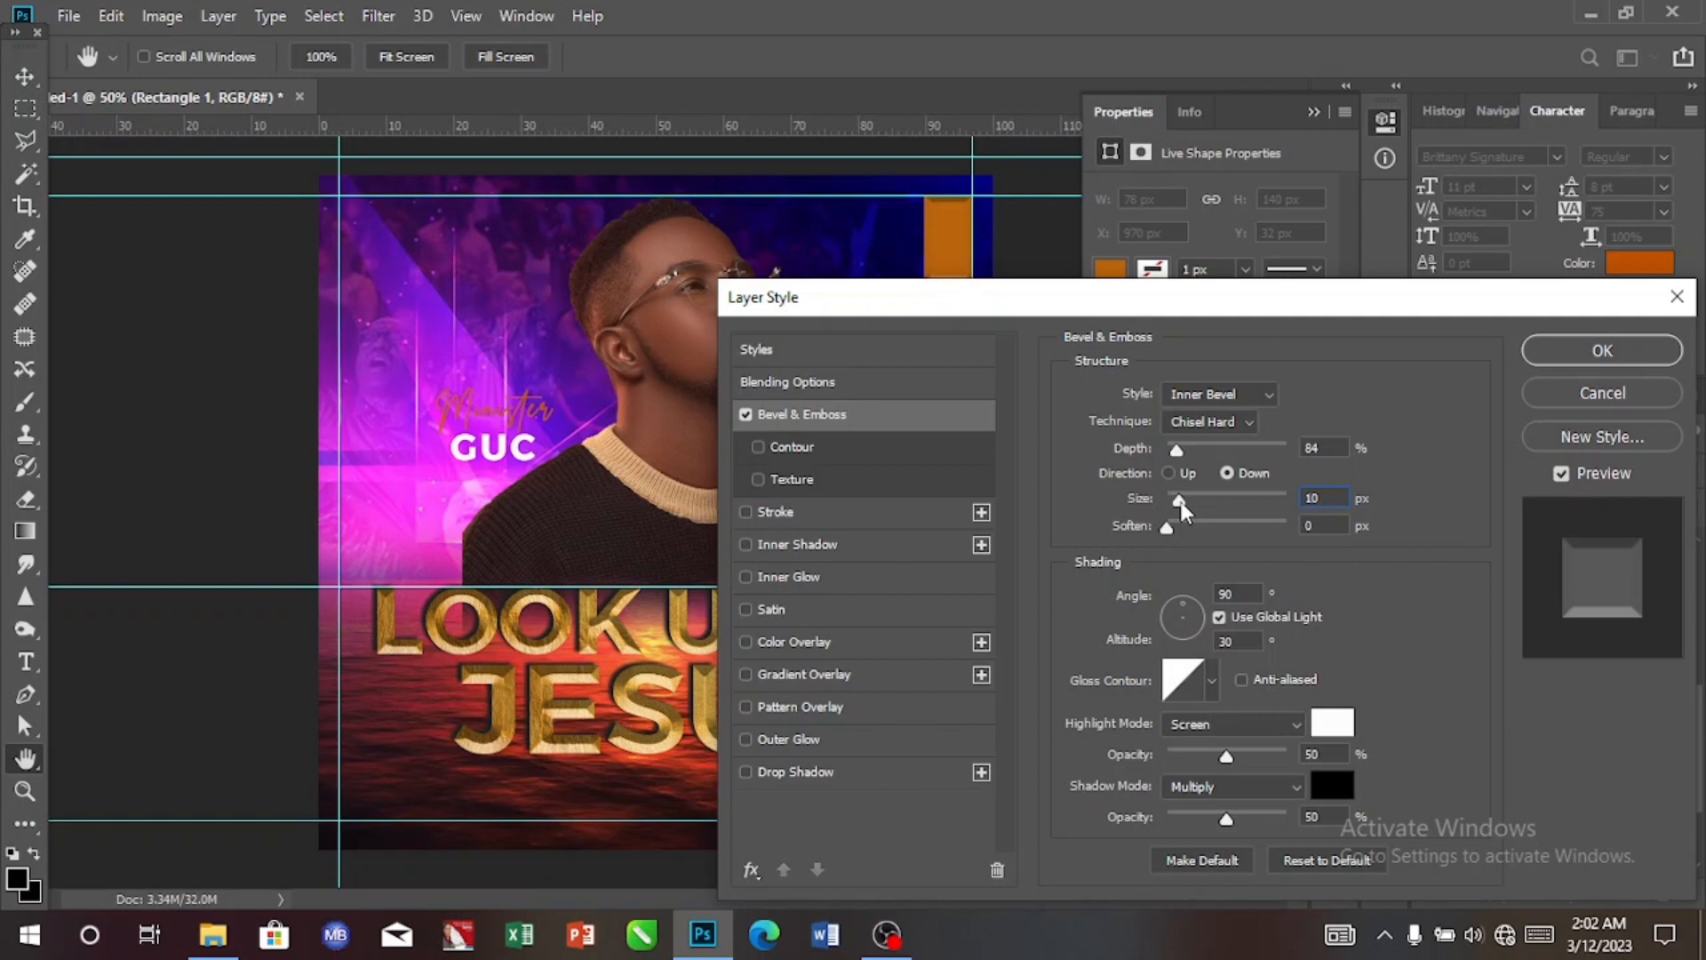
pyautogui.moveTo(1157, 305); pyautogui.dragTo(1162, 353)
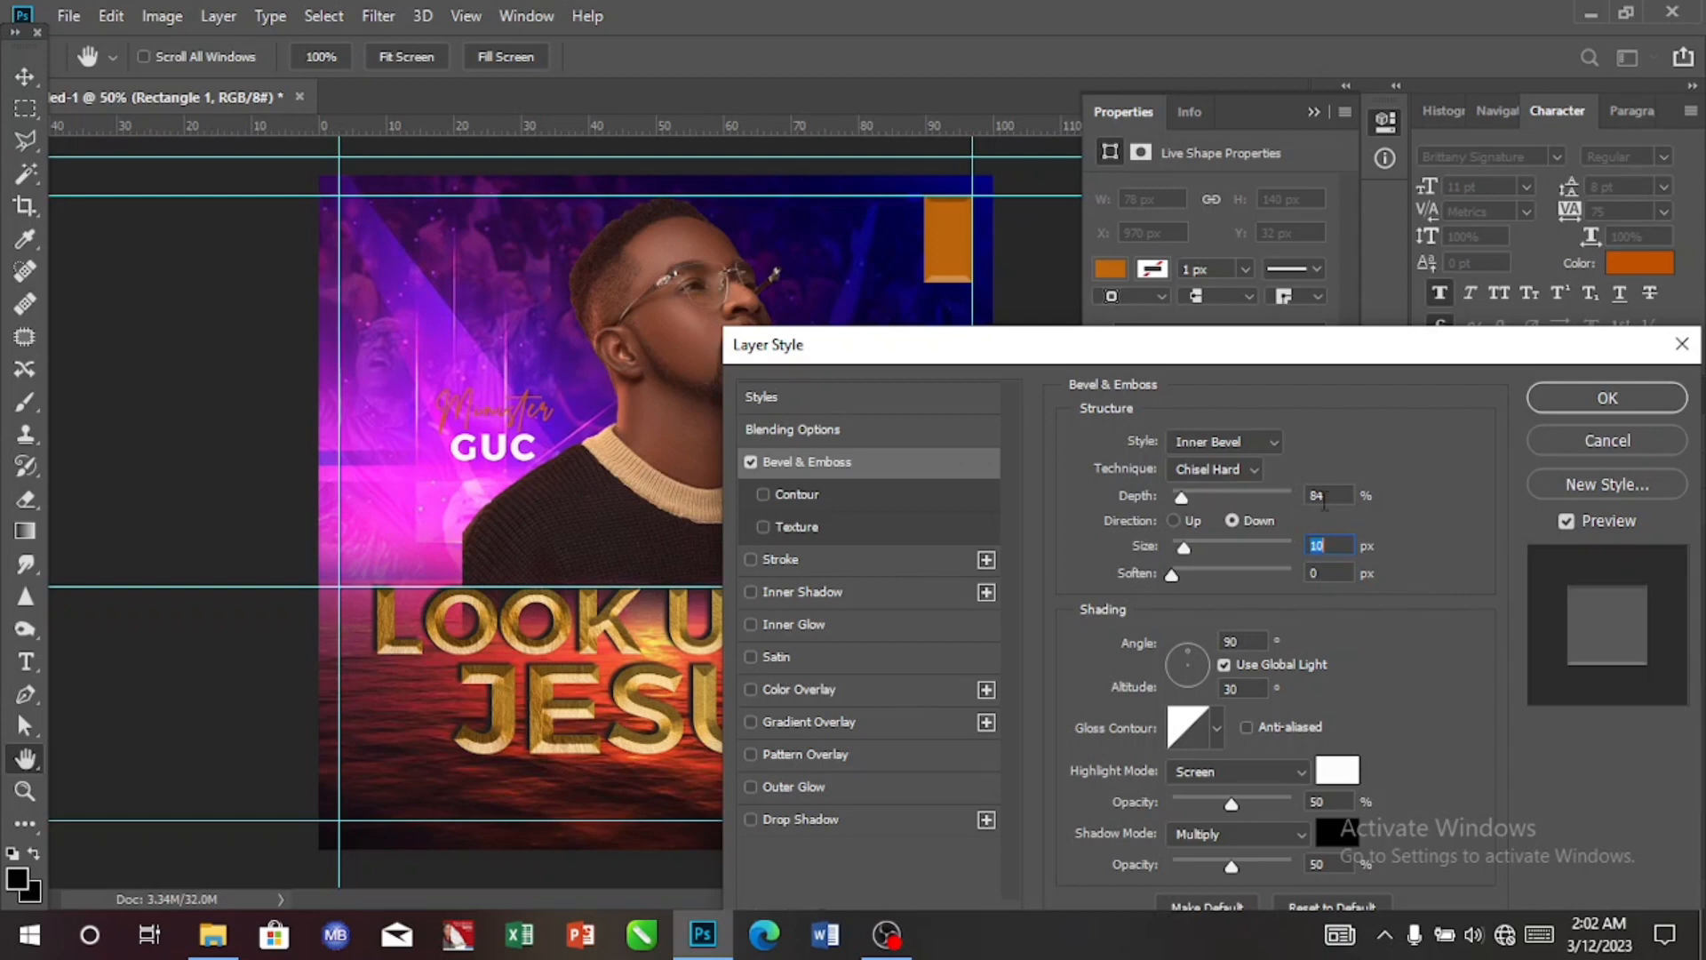
pyautogui.click(855, 814)
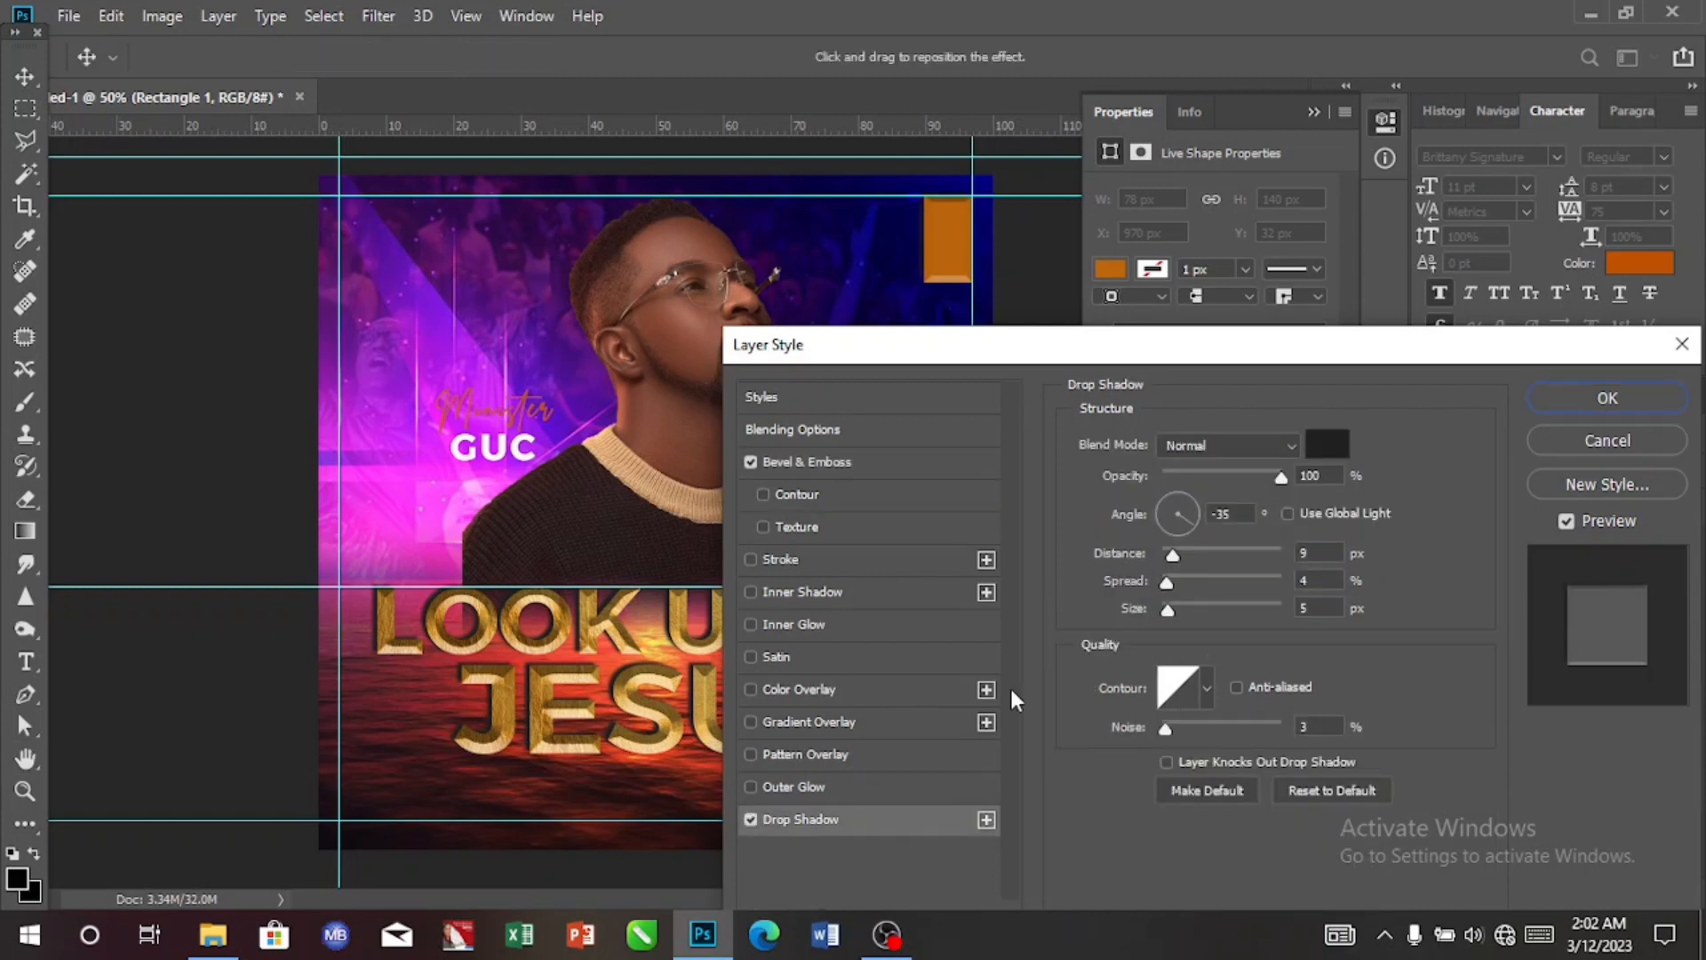
pyautogui.click(1579, 409)
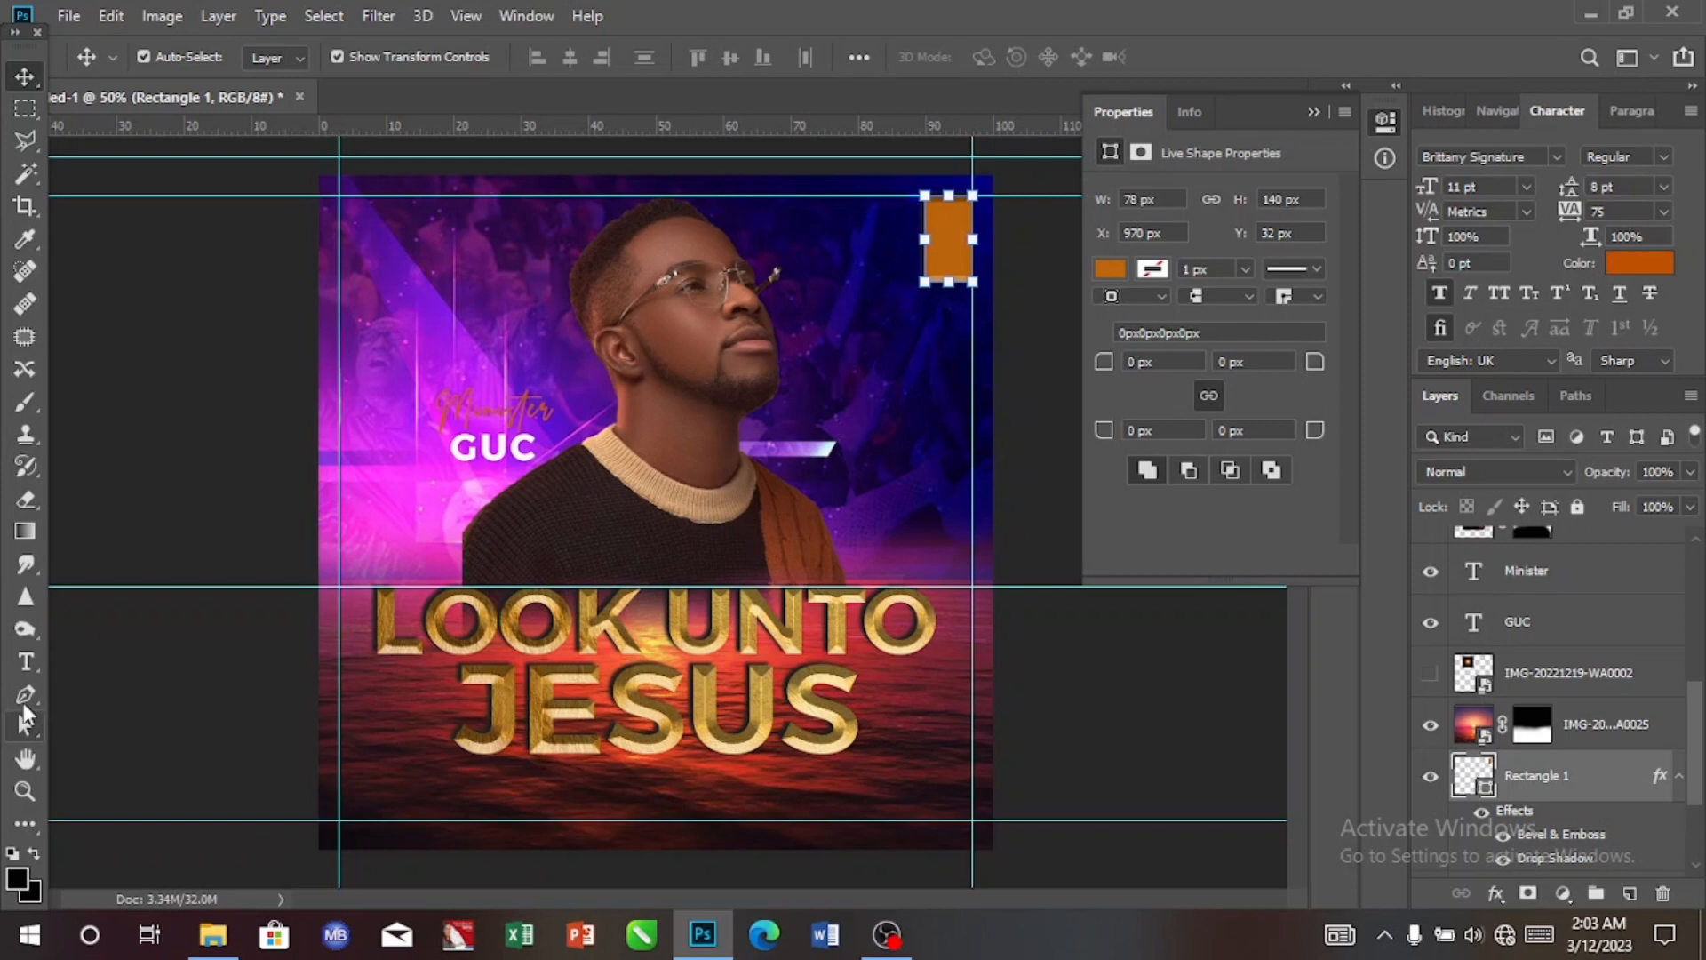
# Add a two-line text layer reading 20 over 23 beside the man's face and set its font to Montserrat.
pyautogui.click(25, 662)
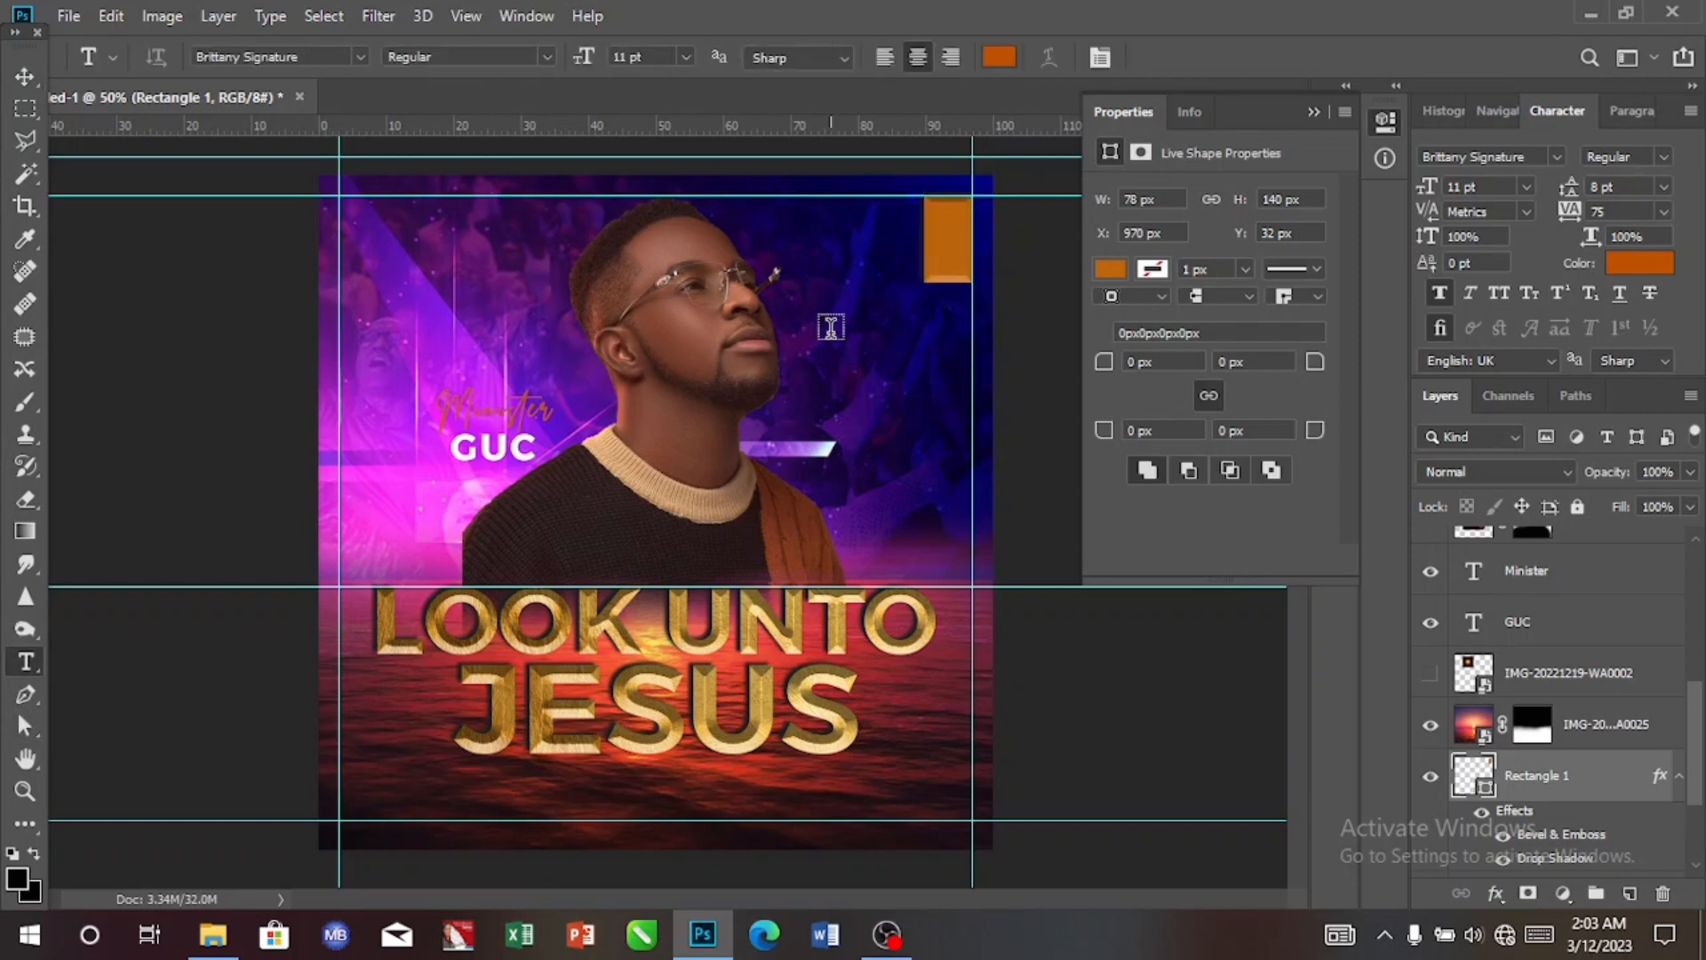
pyautogui.click(831, 328)
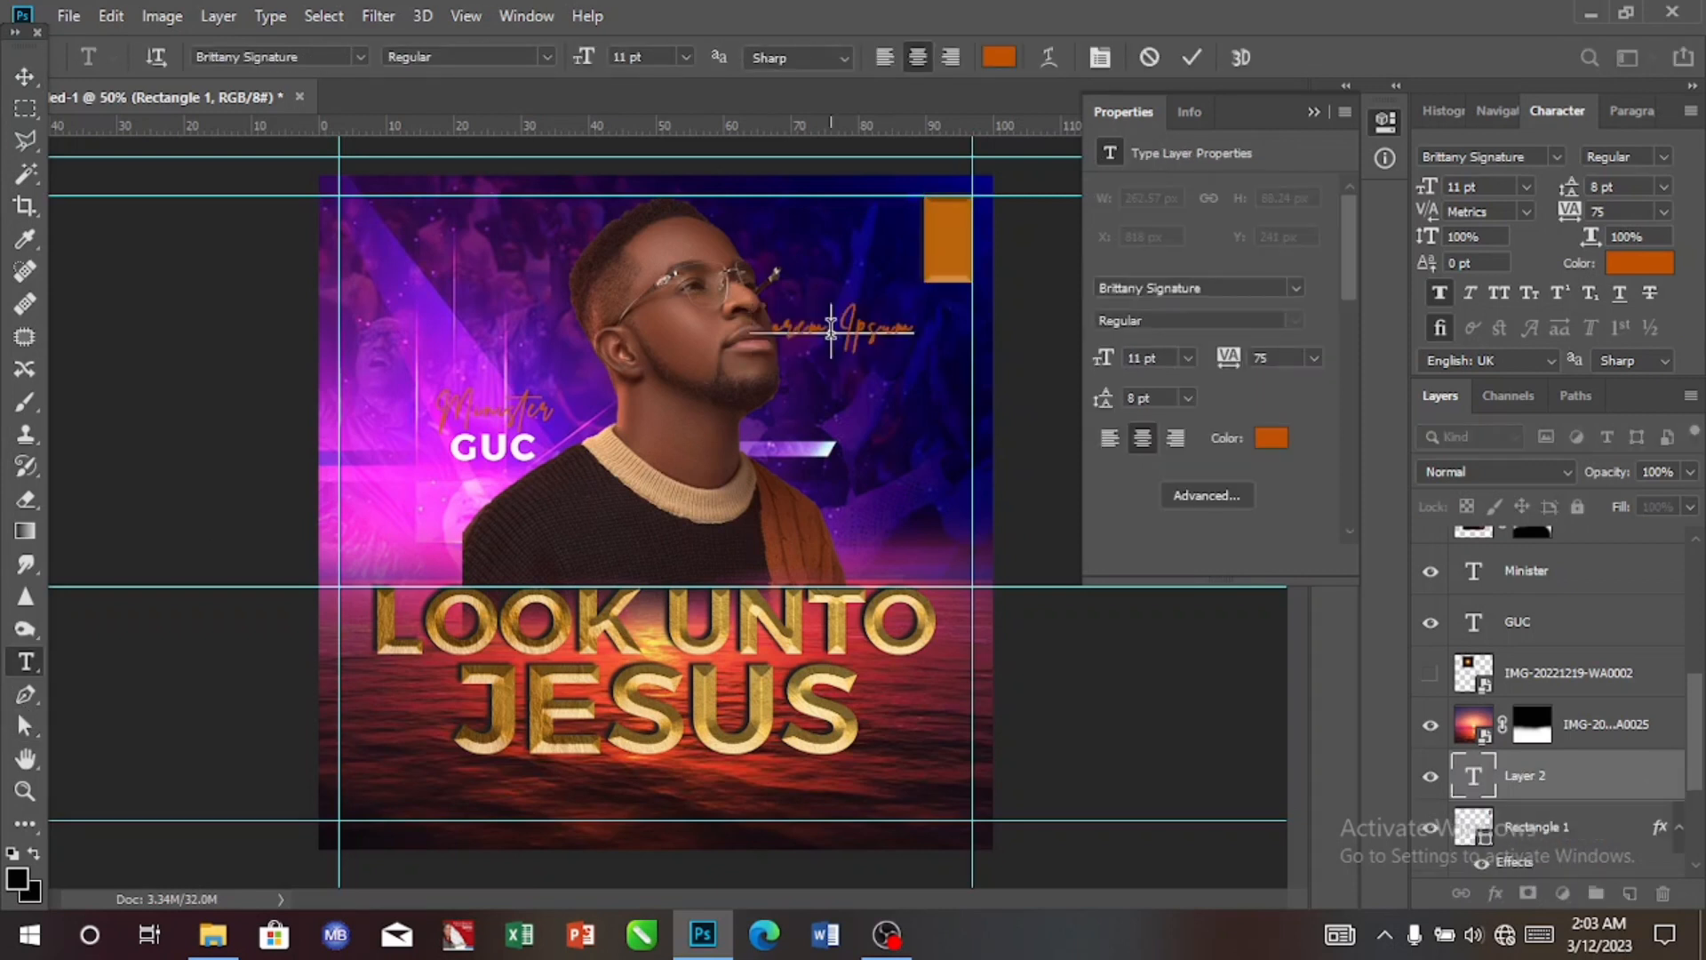
pyautogui.press('BackSpace')
pyautogui.write('an')
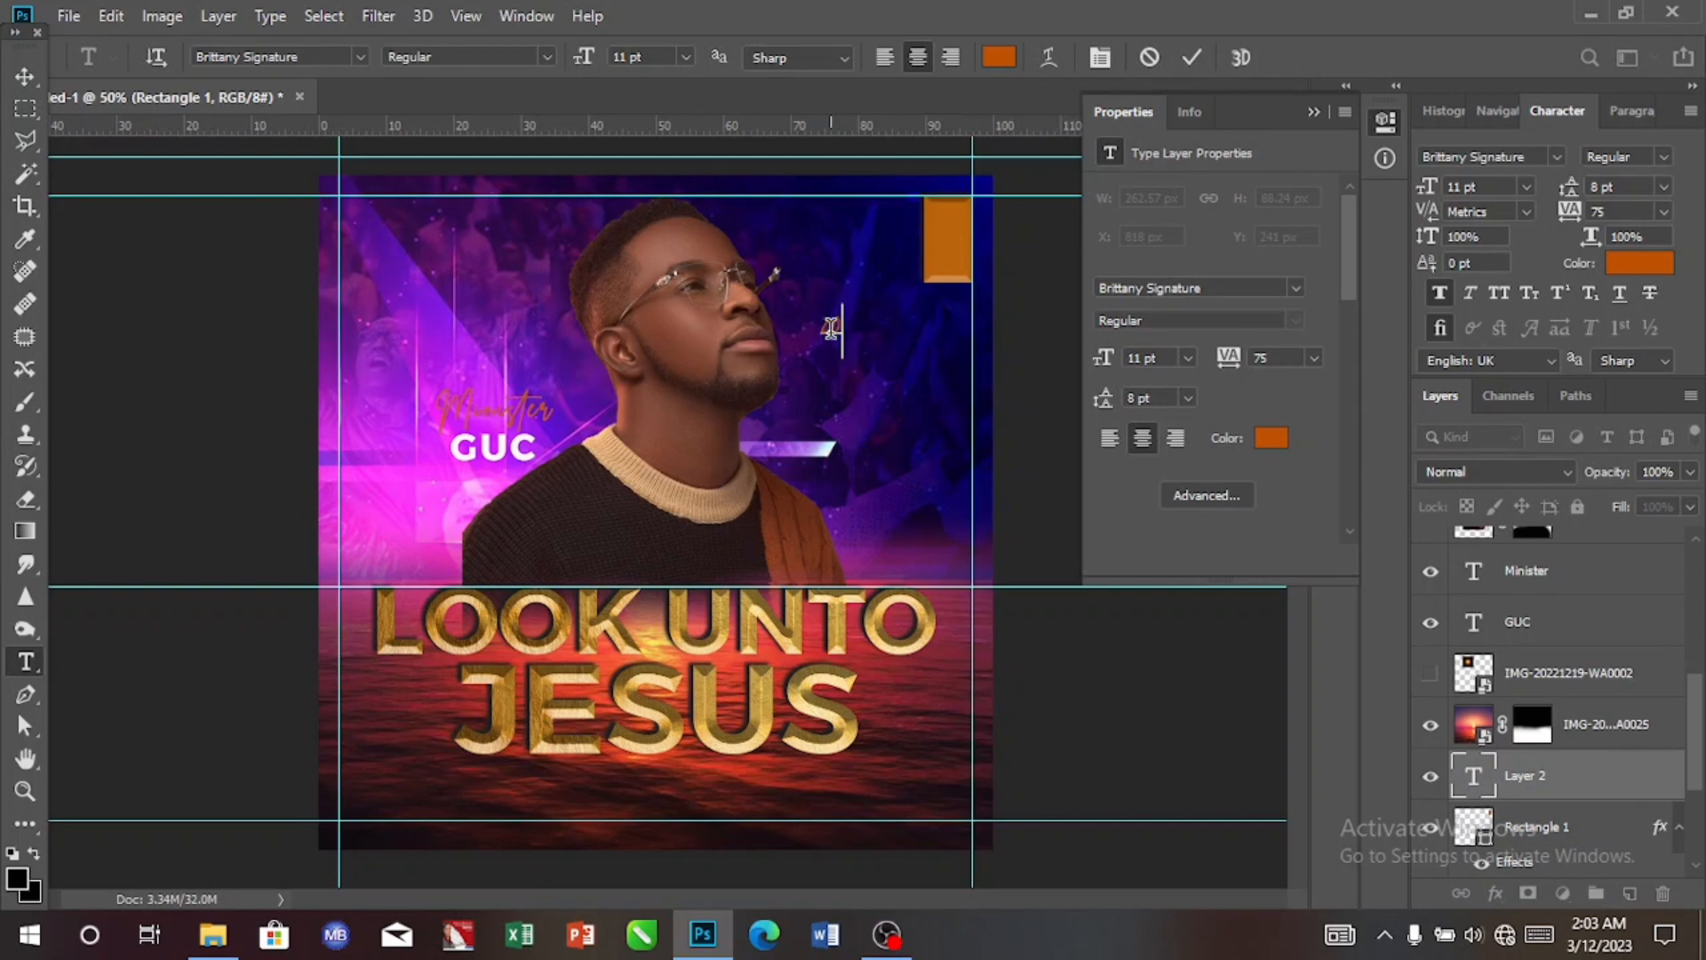
pyautogui.press('Return')
pyautogui.write('23')
pyautogui.click(25, 78)
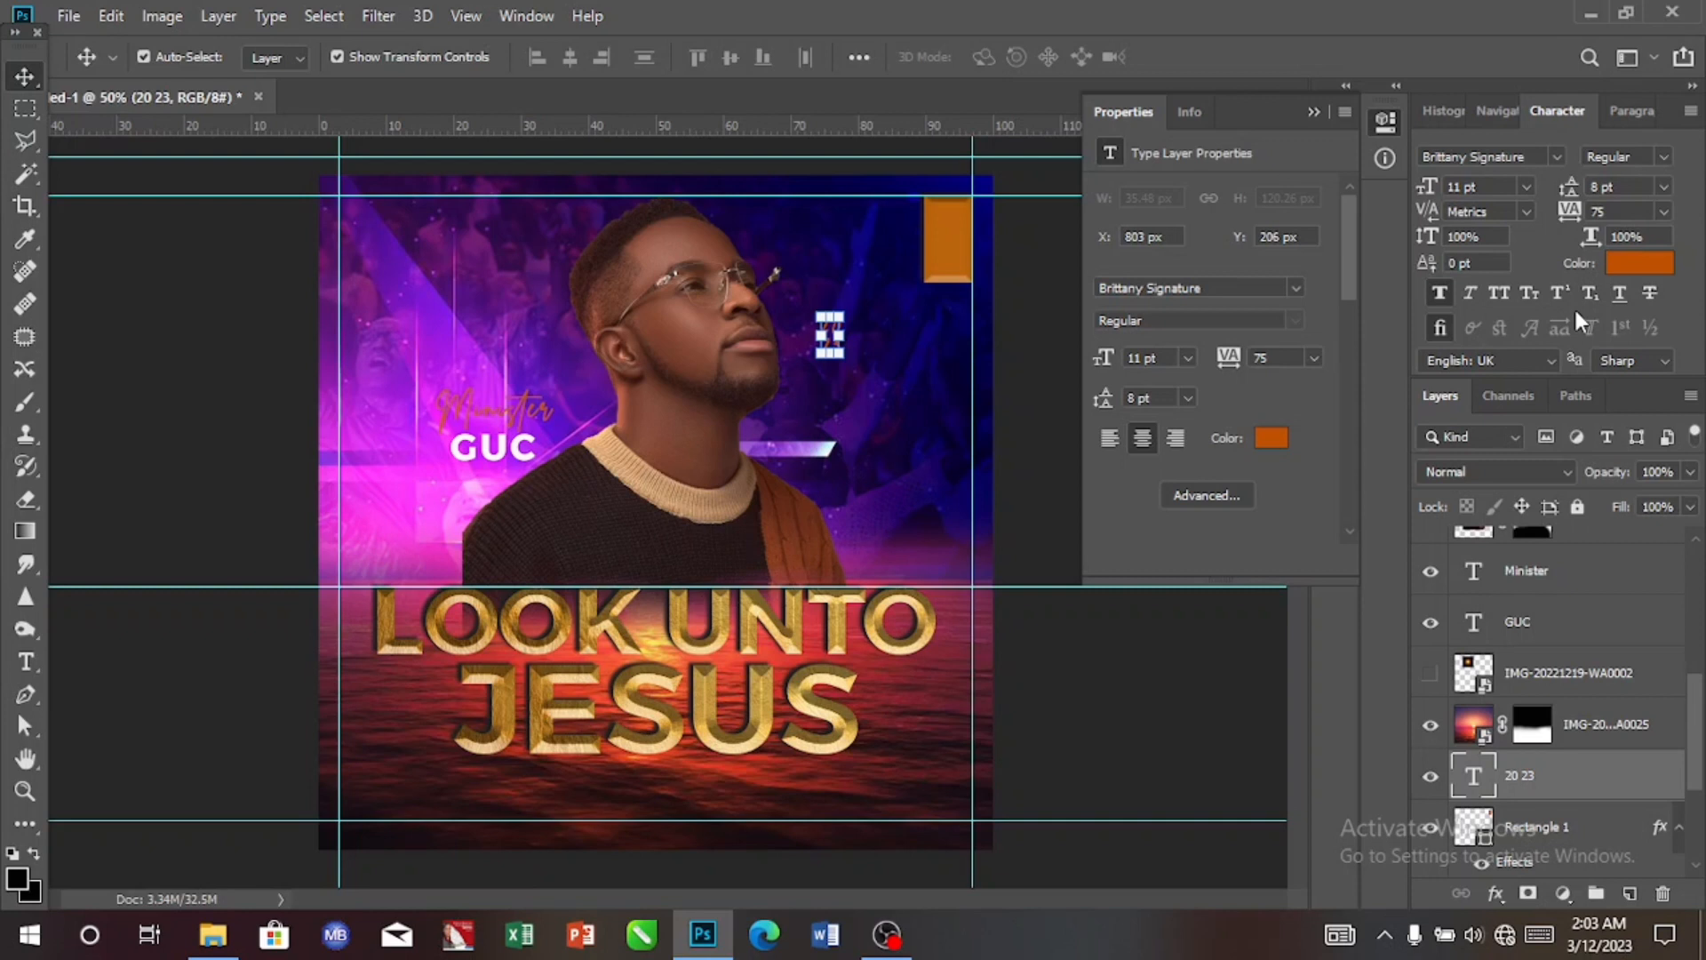
pyautogui.click(1557, 155)
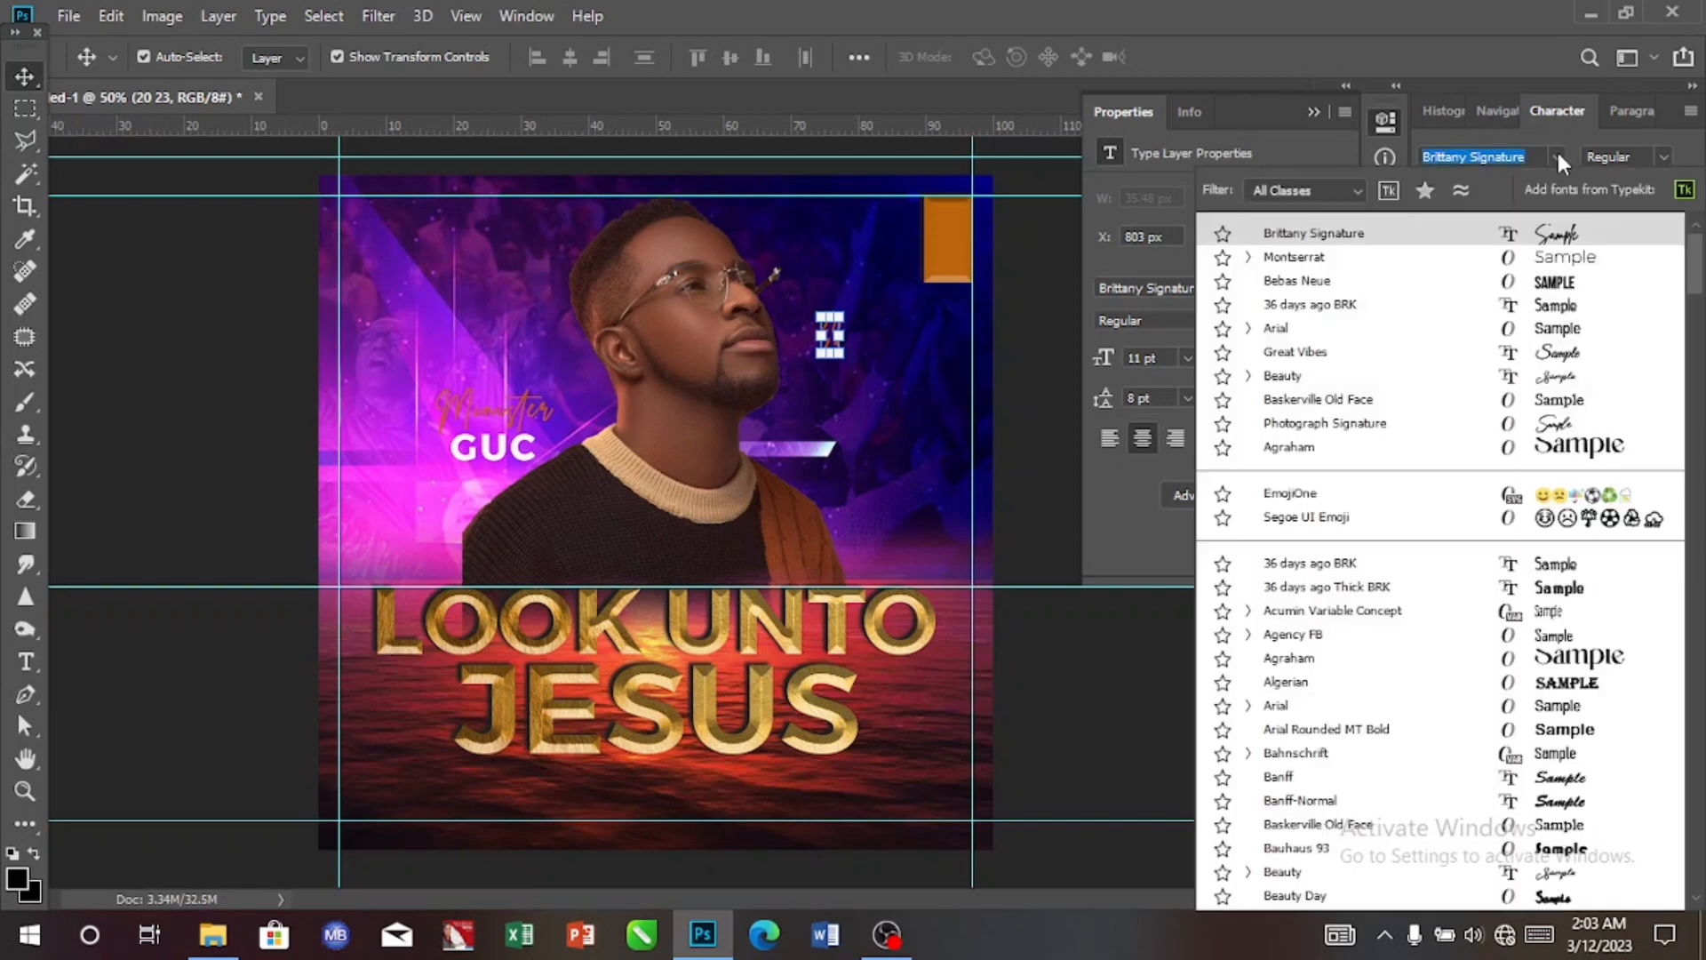
pyautogui.click(1342, 256)
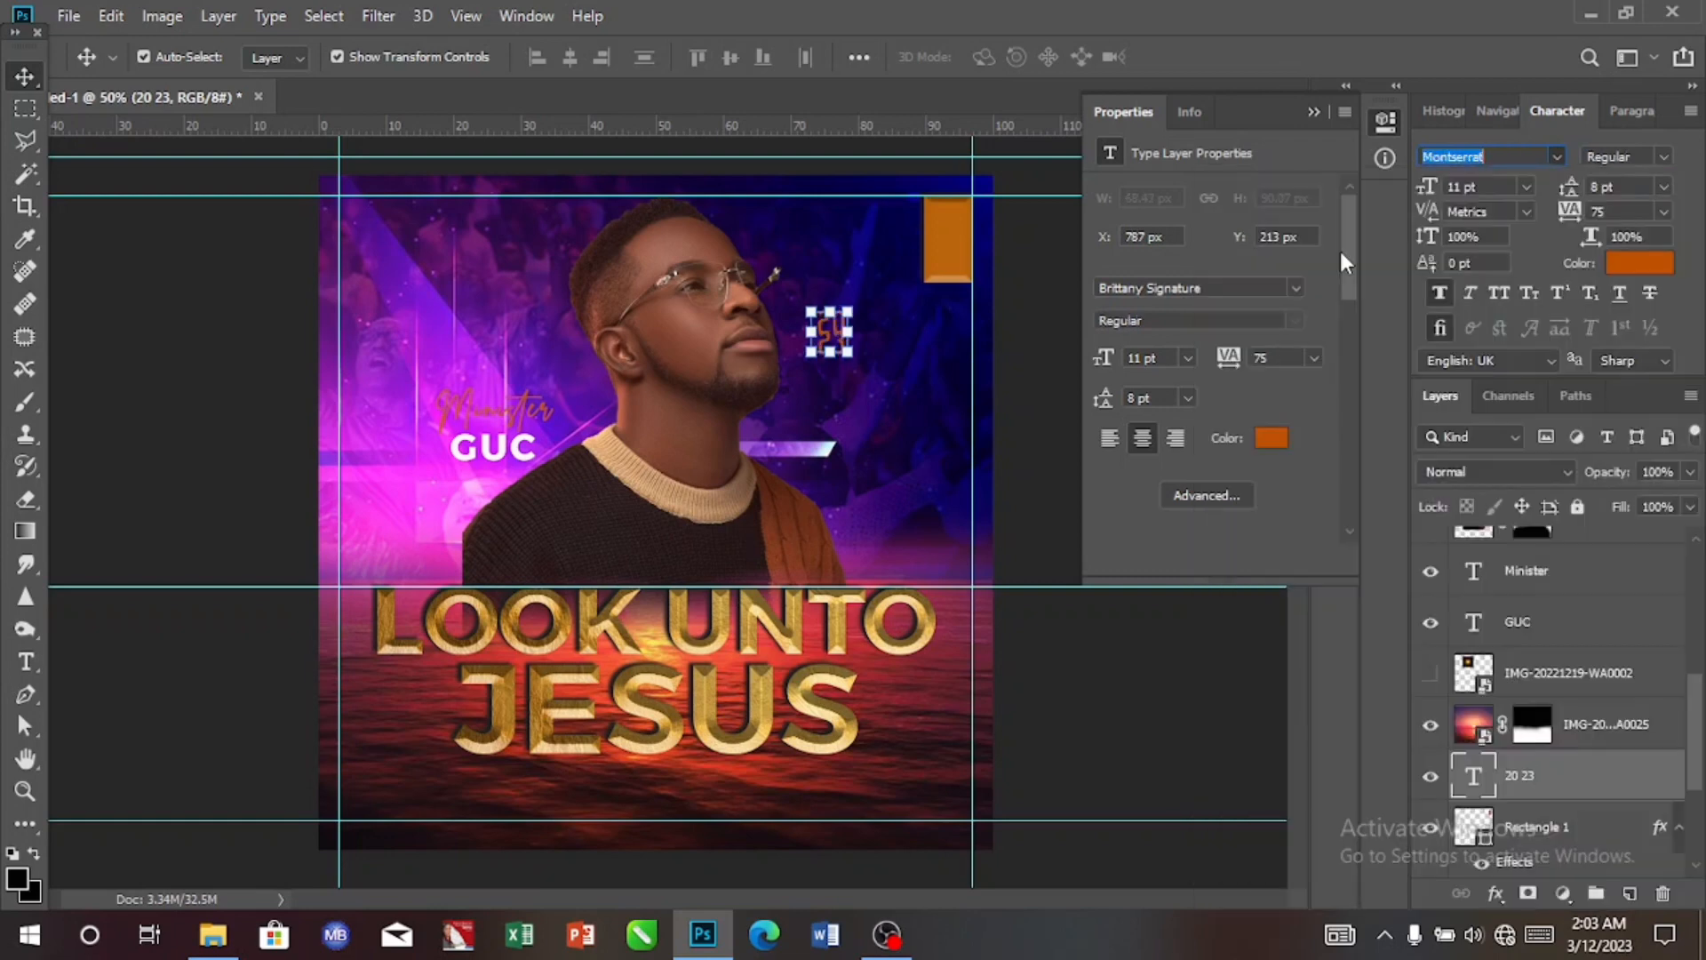
# Set the 20 23 text to Montserrat Bold in black with 14 pt leading and 0 tracking, and place it on the orange rectangle.
pyautogui.click(1663, 156)
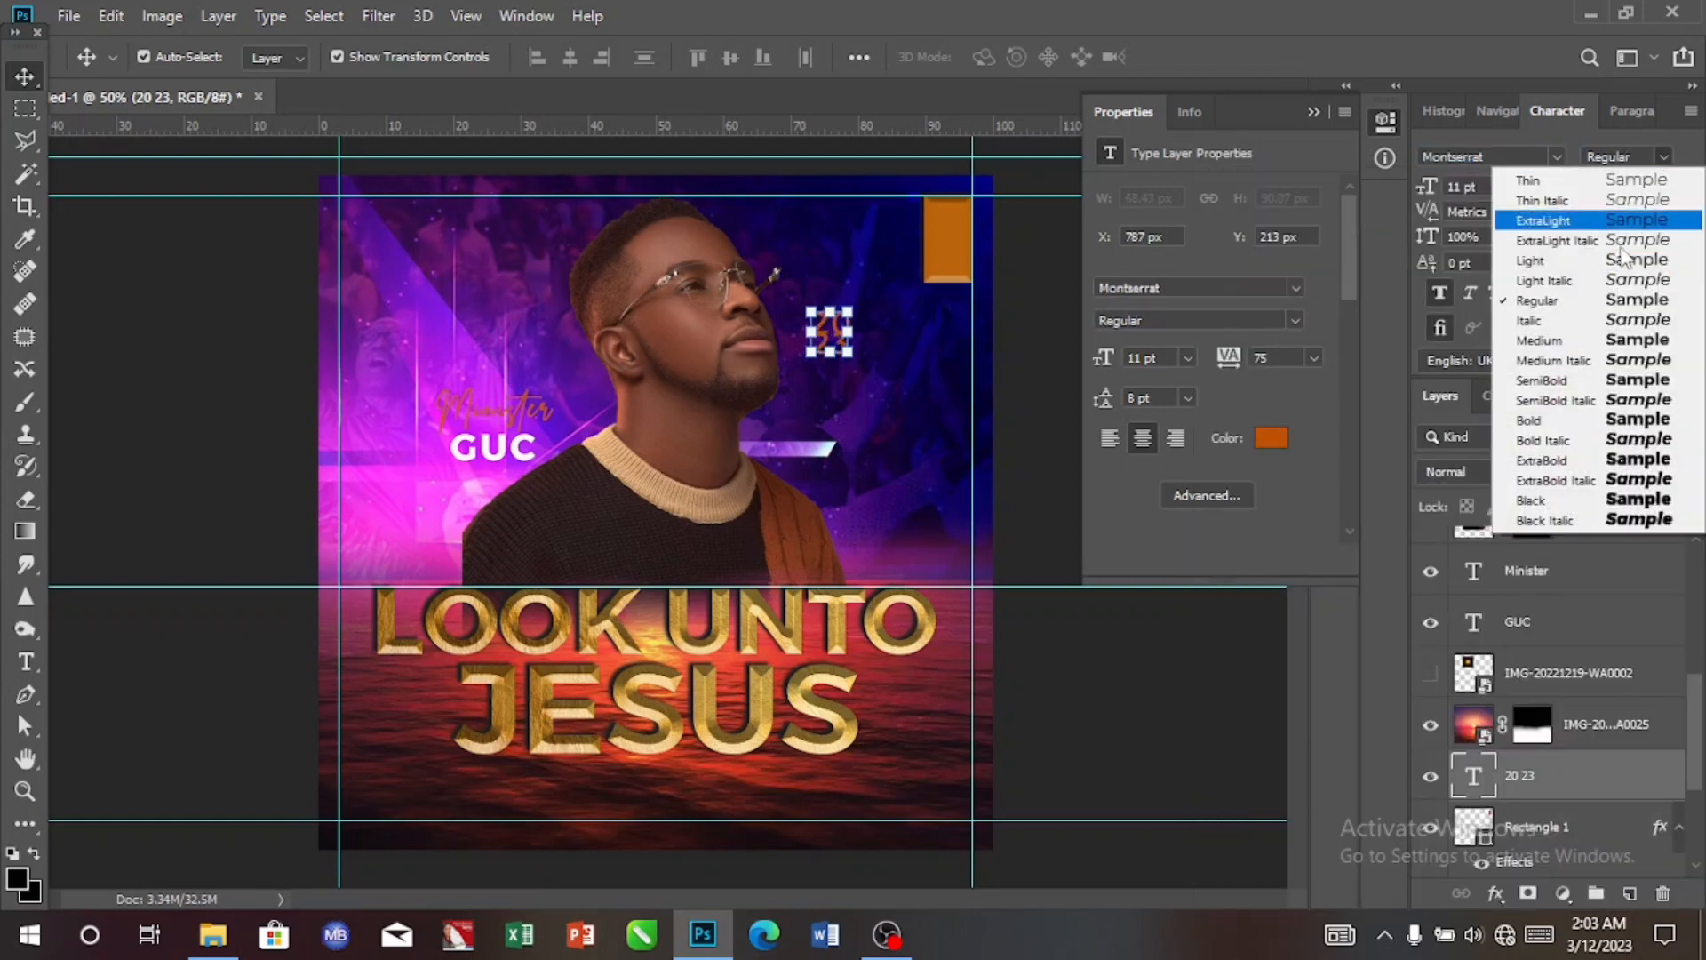
pyautogui.click(1569, 378)
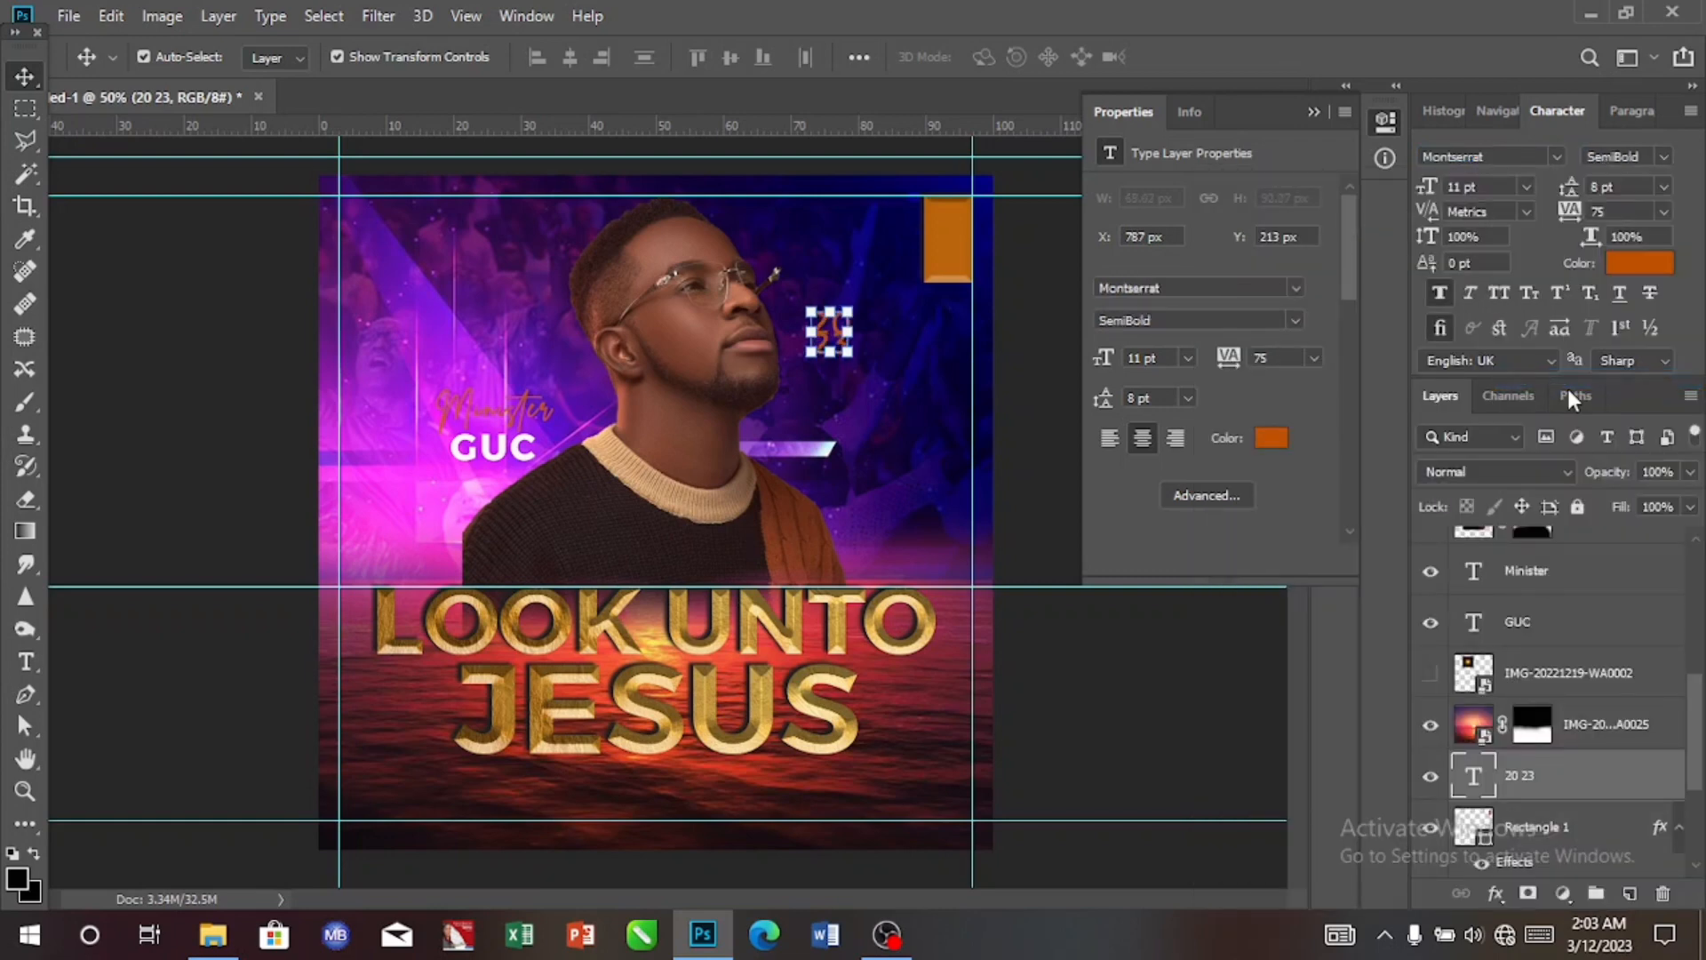
pyautogui.click(1663, 157)
pyautogui.click(1530, 420)
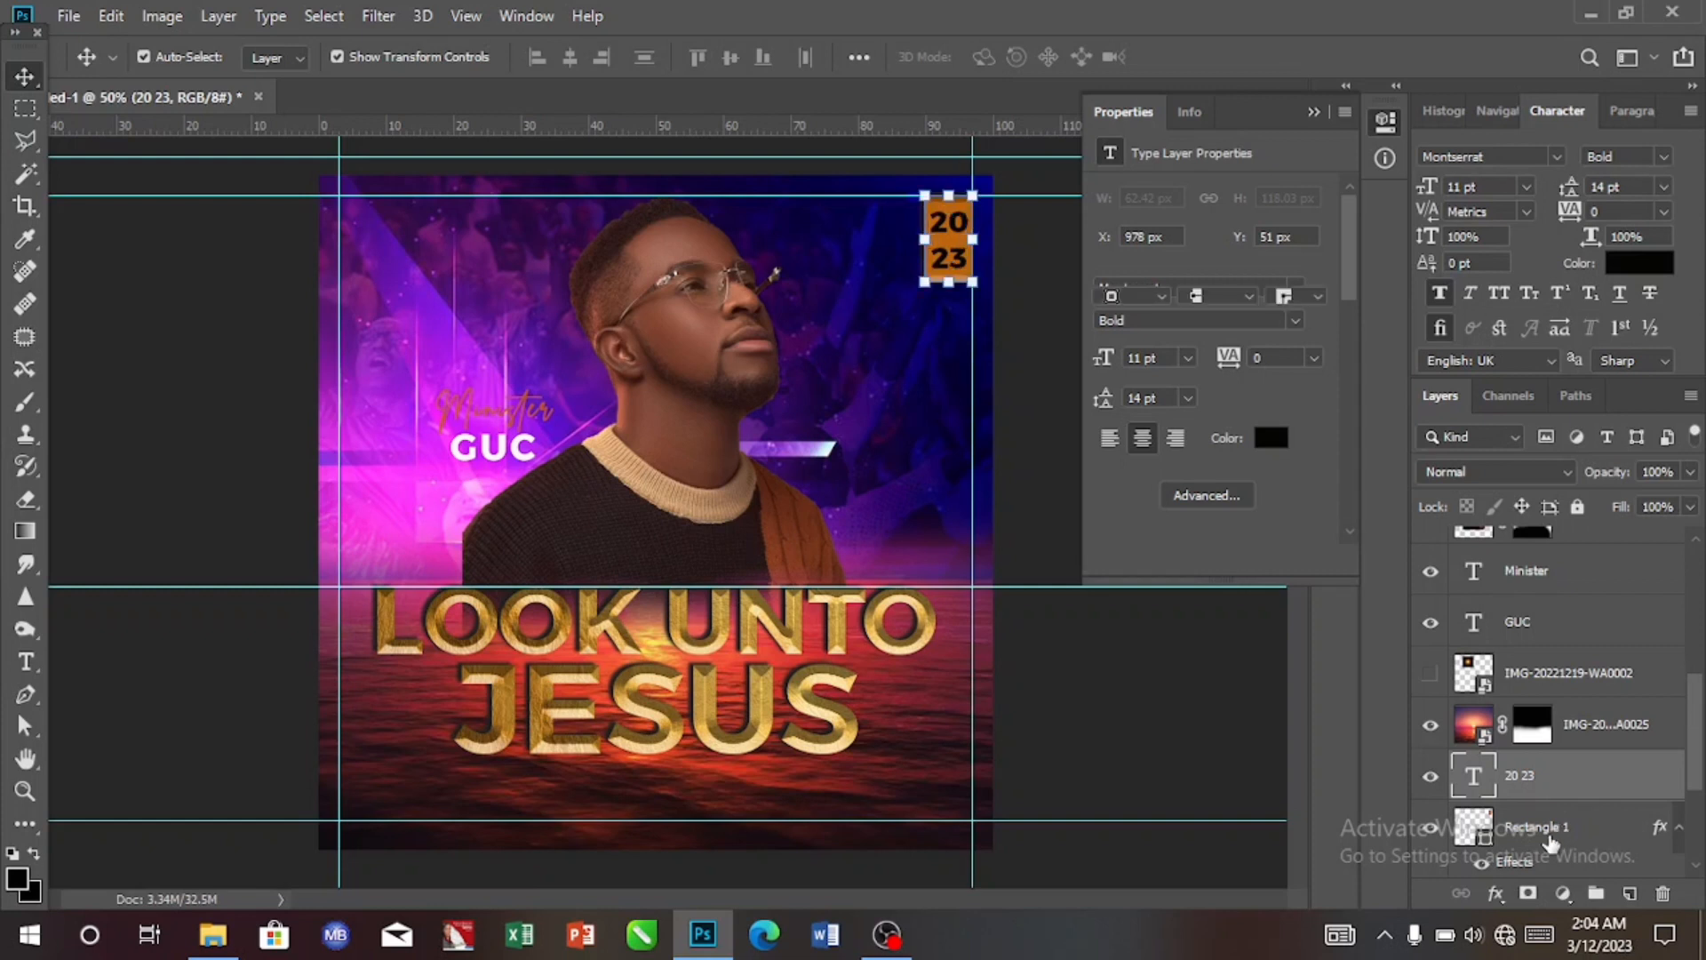
# Align the 20 23 text and the orange rectangle on their horizontal and vertical centers.
pyautogui.keyDown('shift'); pyautogui.click(1551, 842); pyautogui.keyUp('shift')
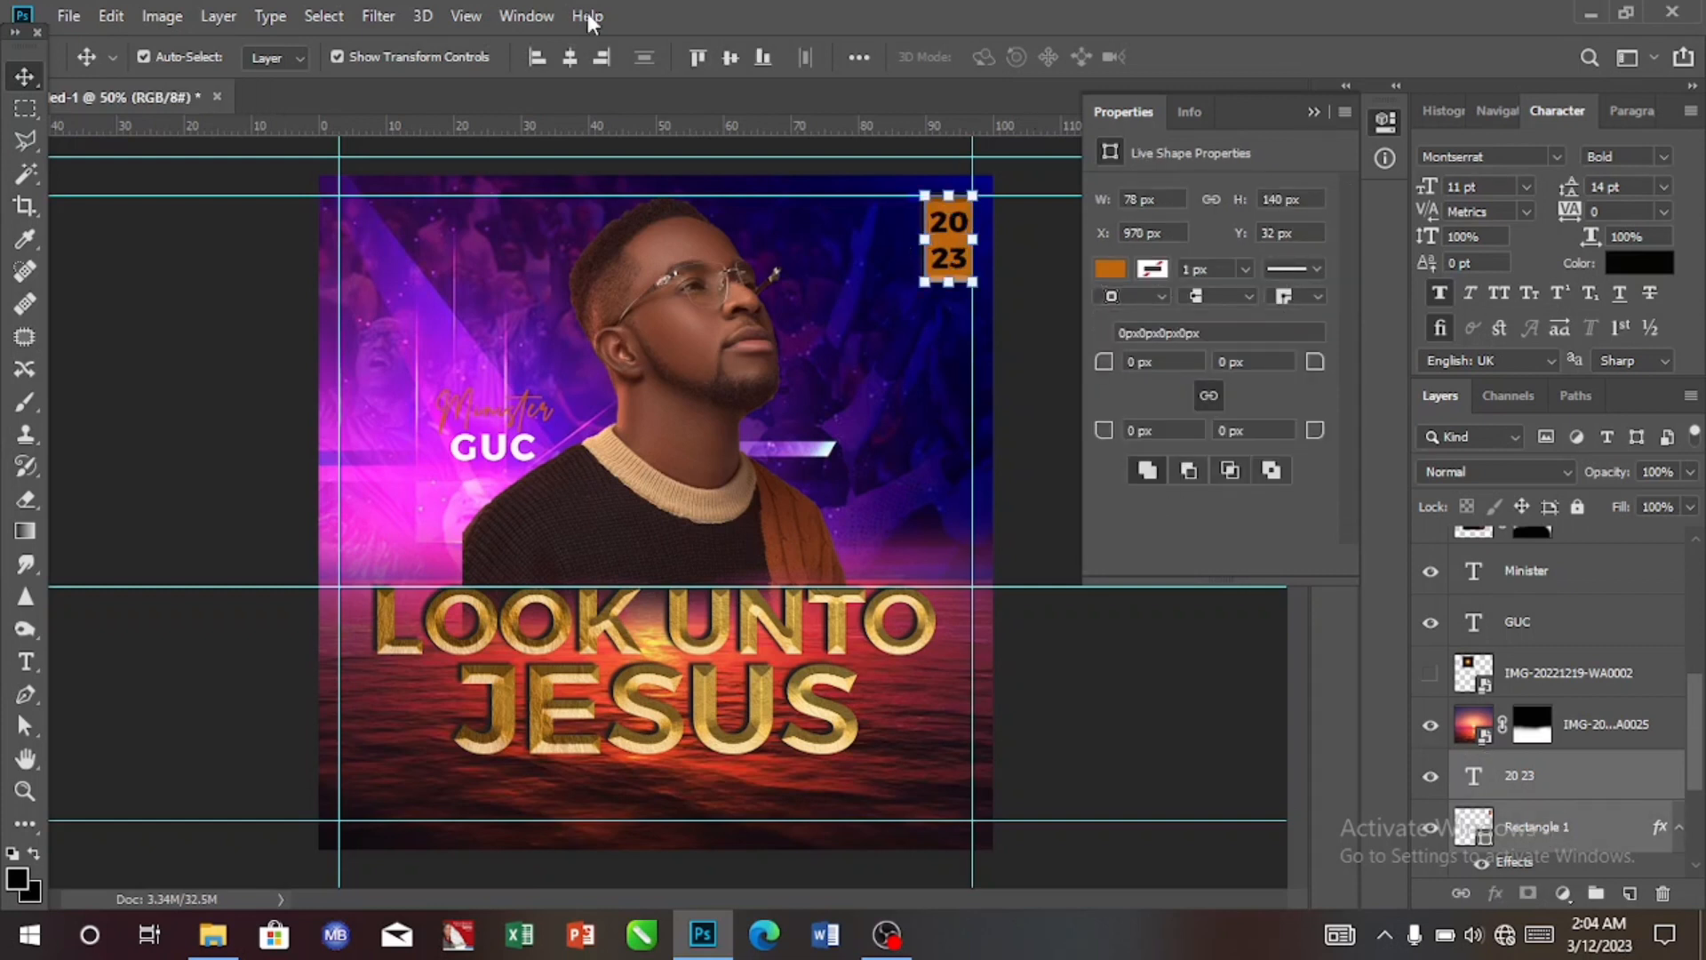
pyautogui.click(570, 57)
pyautogui.click(729, 58)
pyautogui.click(1565, 793)
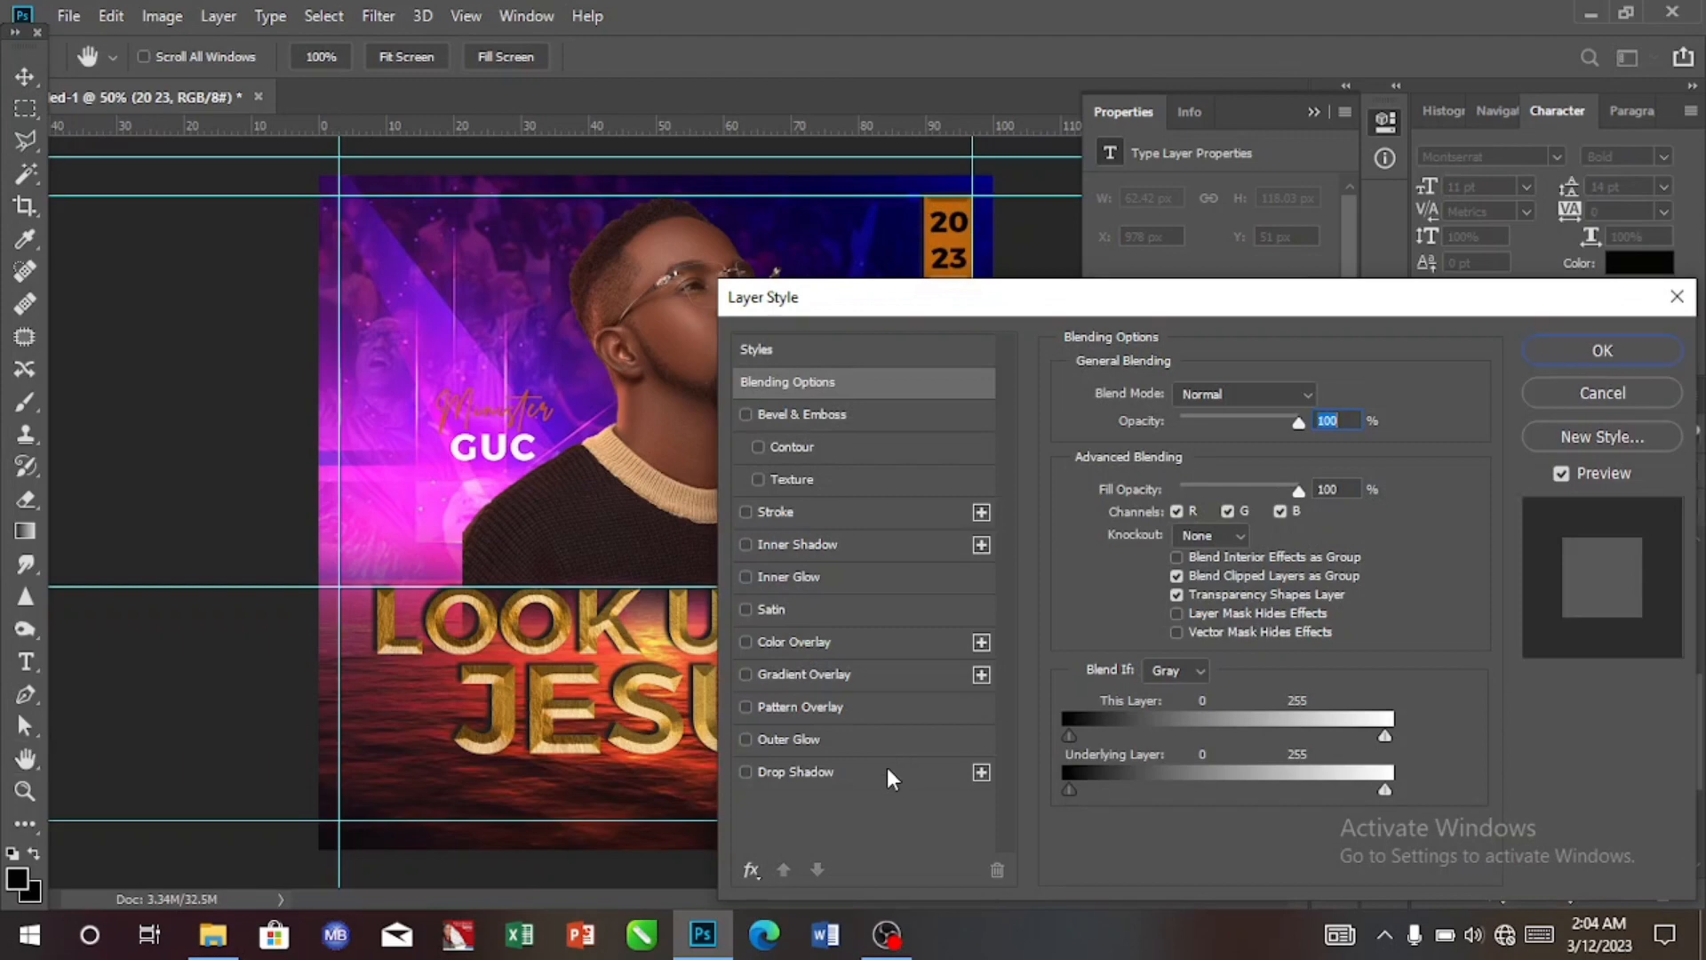
pyautogui.click(887, 769)
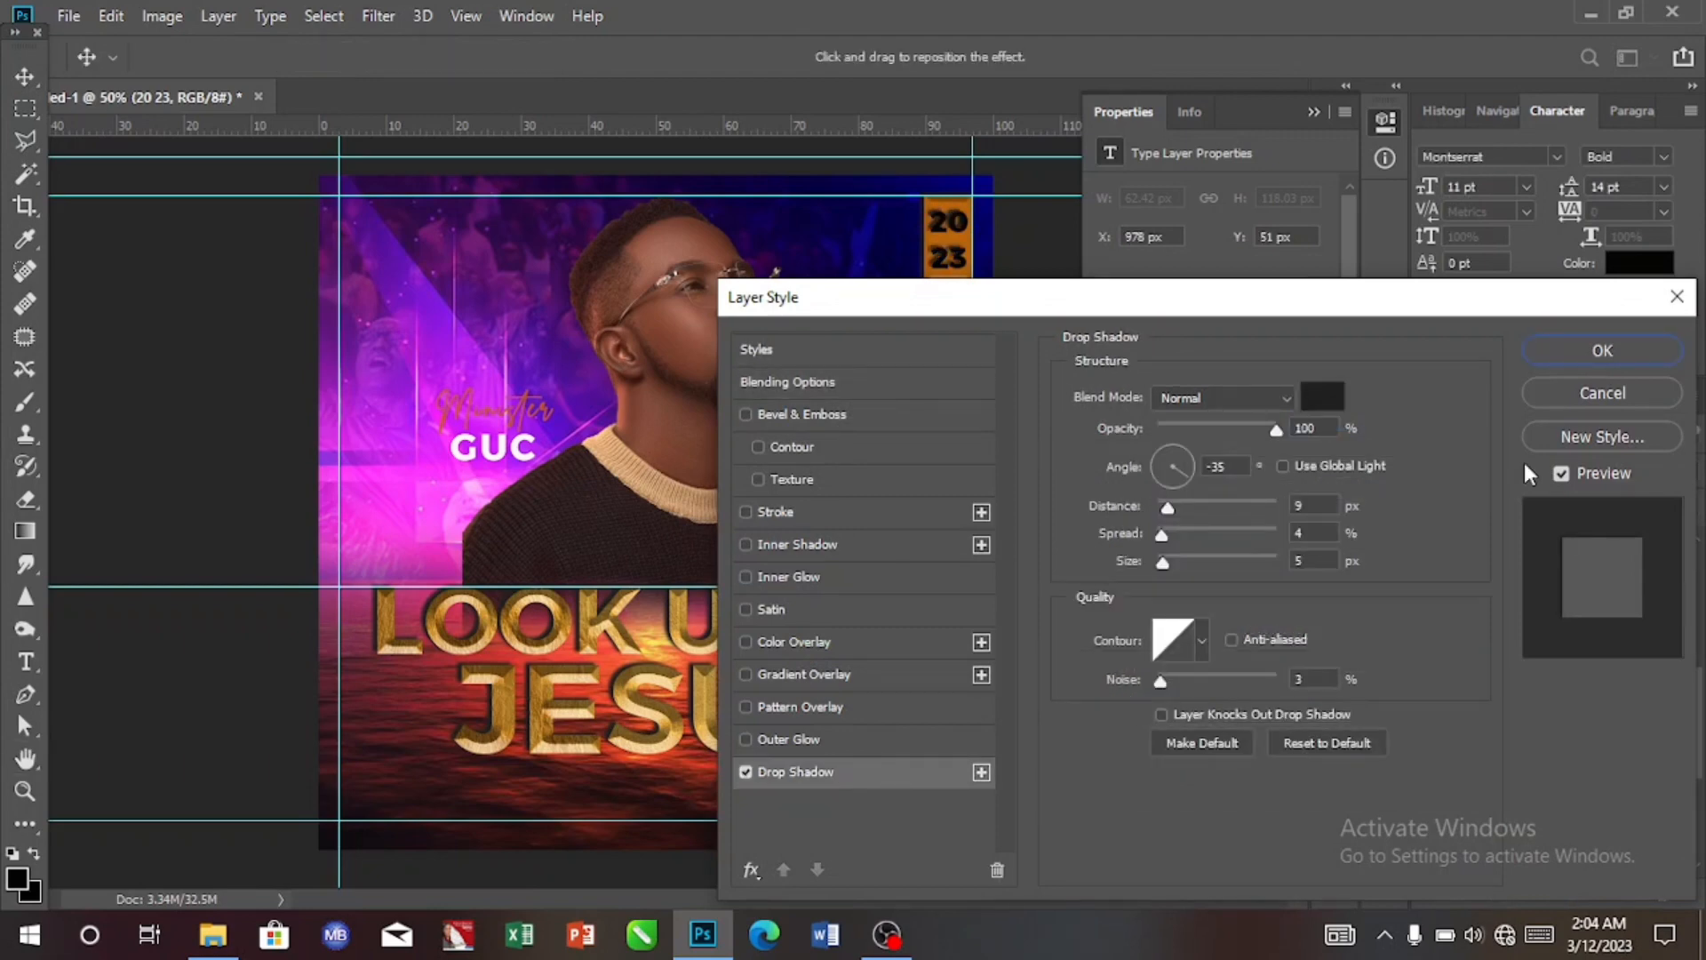
pyautogui.click(1573, 397)
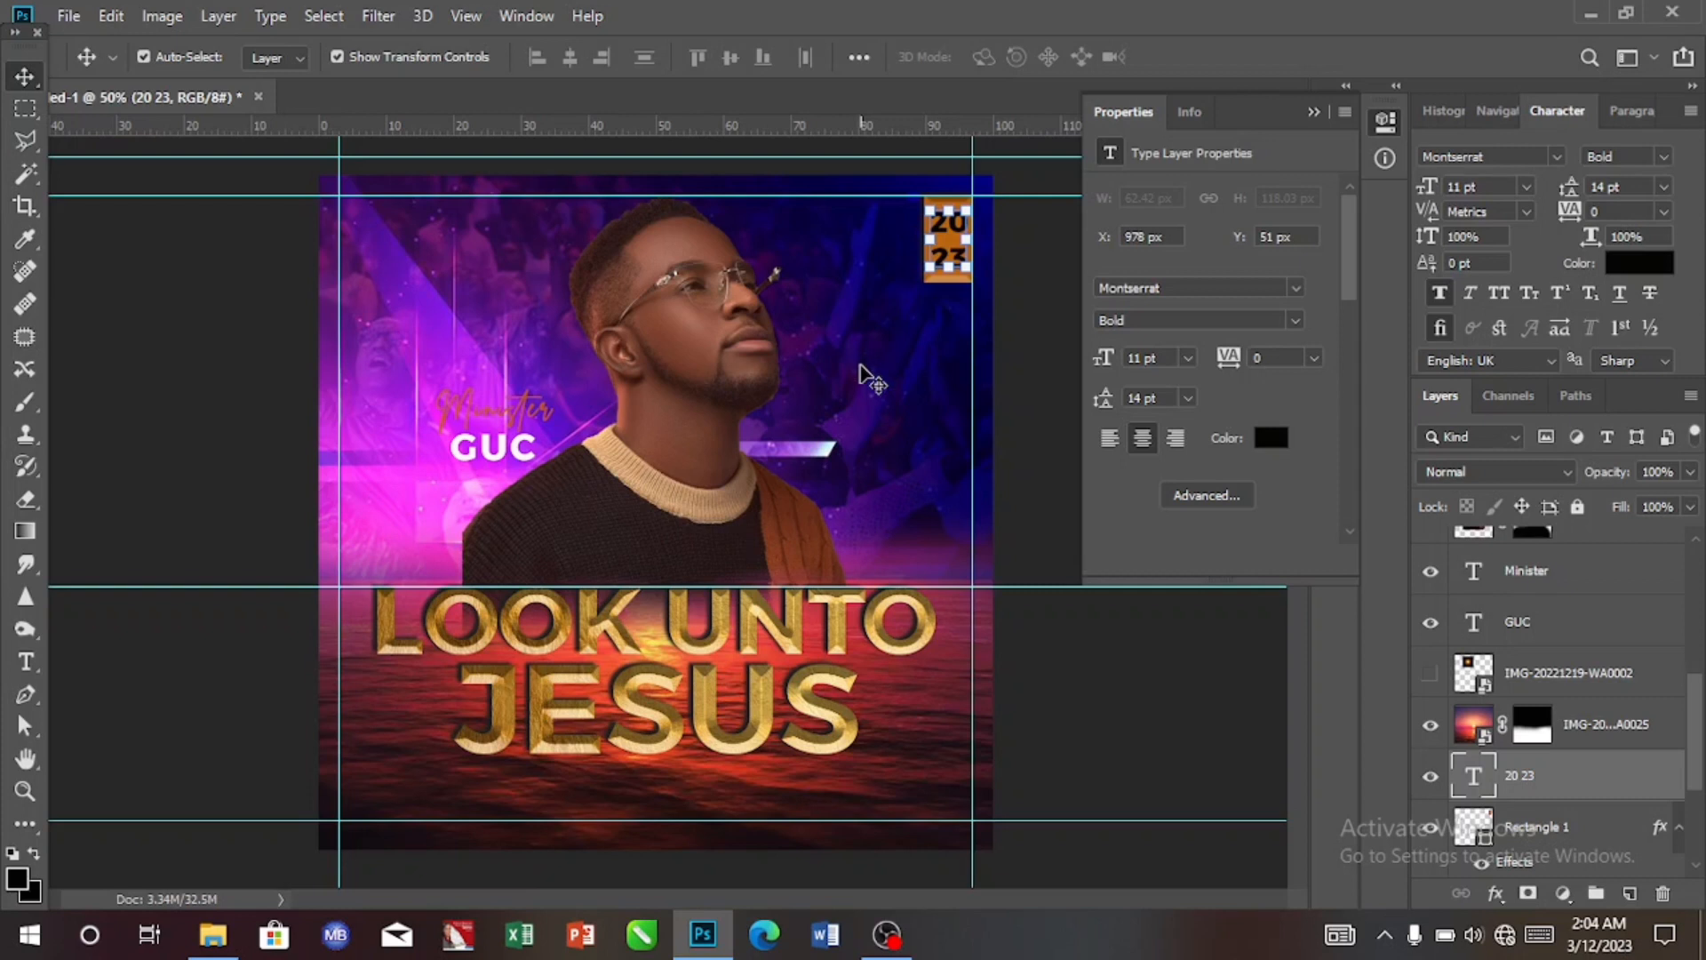
# Add a white two-line text layer reading 8th over nov between the man's face and the orange tag, in the Bebas Neue font.
pyautogui.click(24, 662)
pyautogui.click(825, 236)
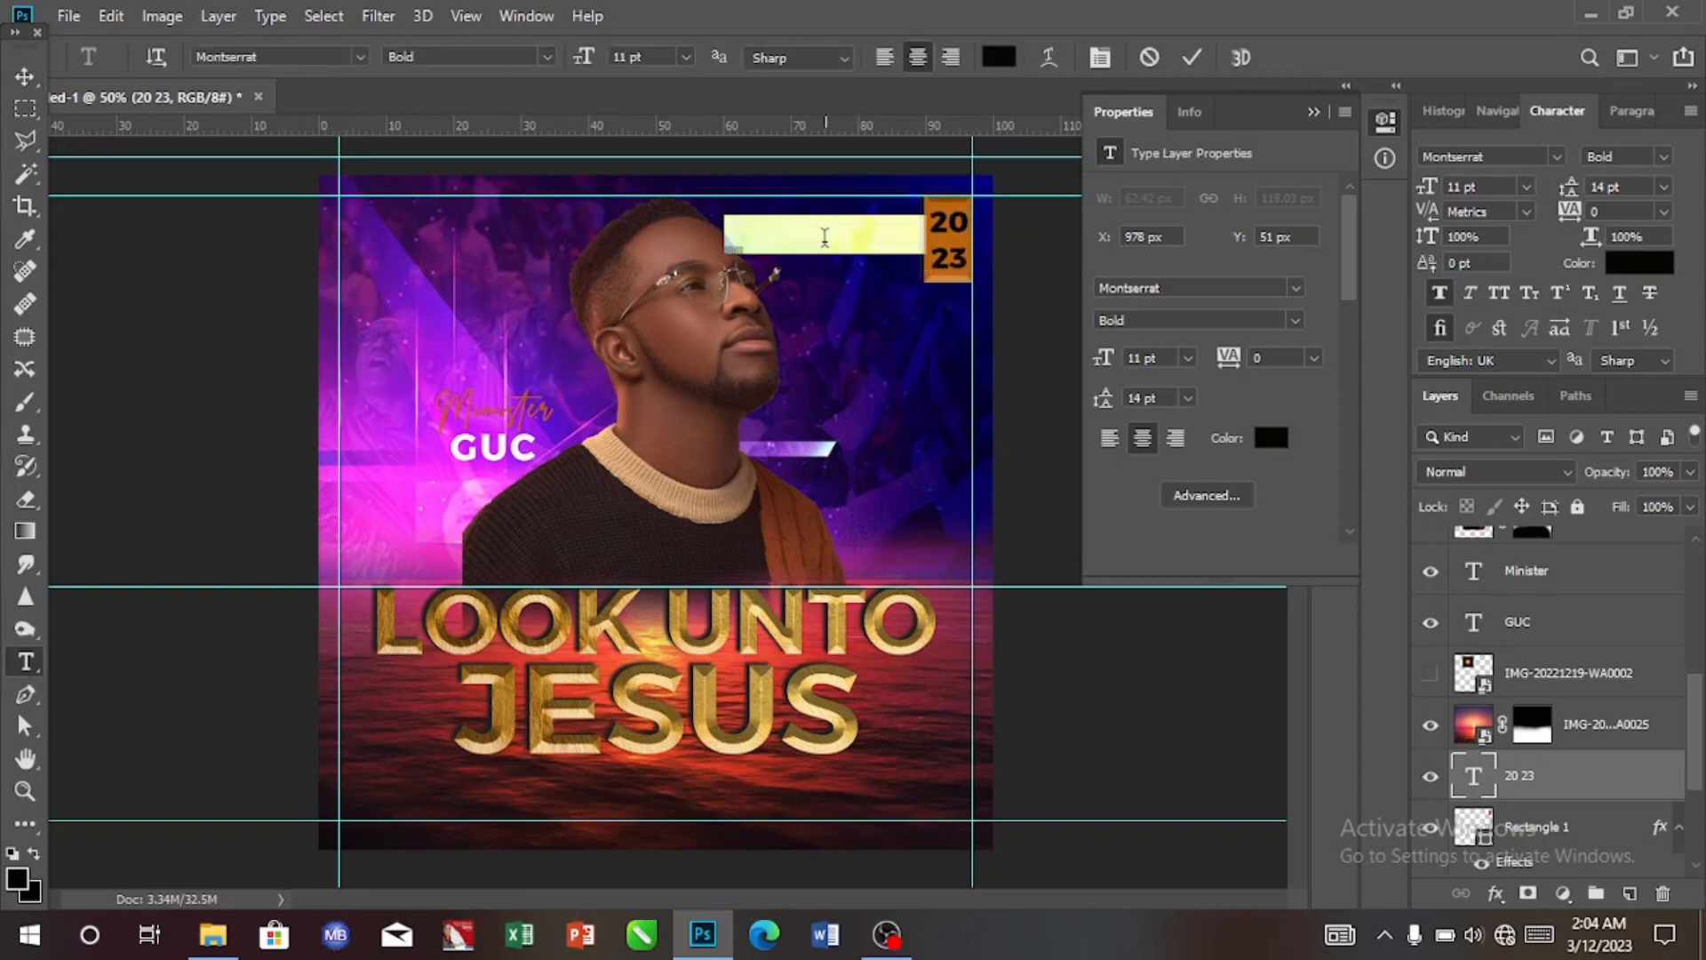
pyautogui.click(824, 235)
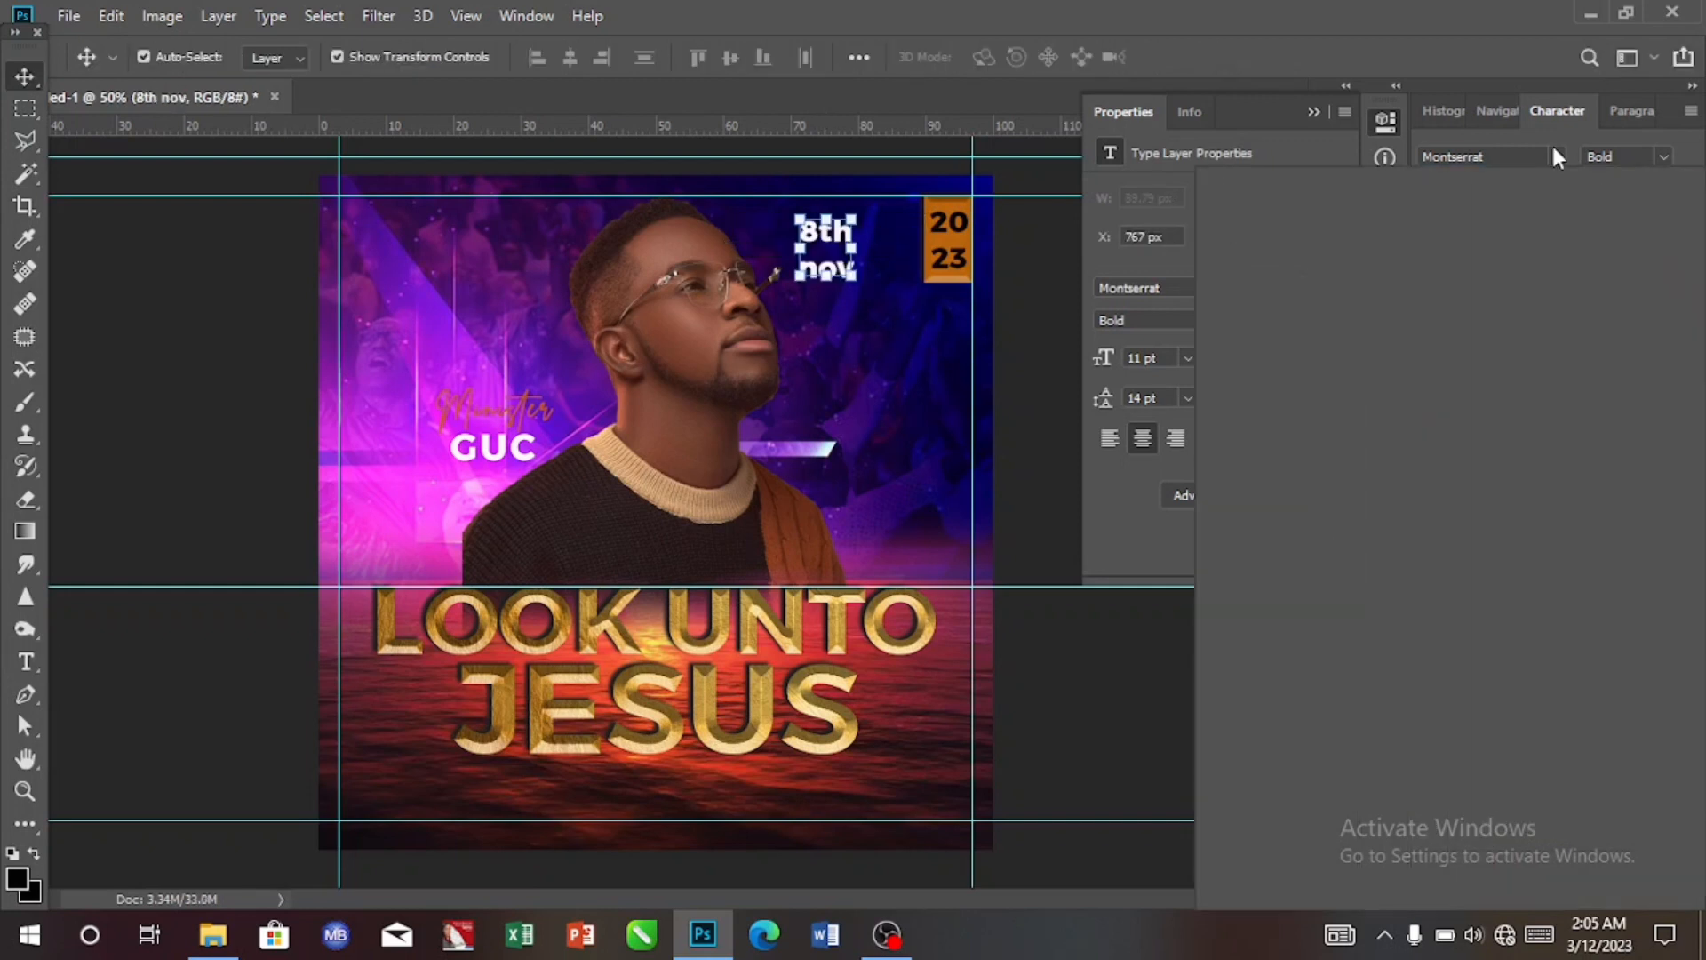
pyautogui.click(1554, 154)
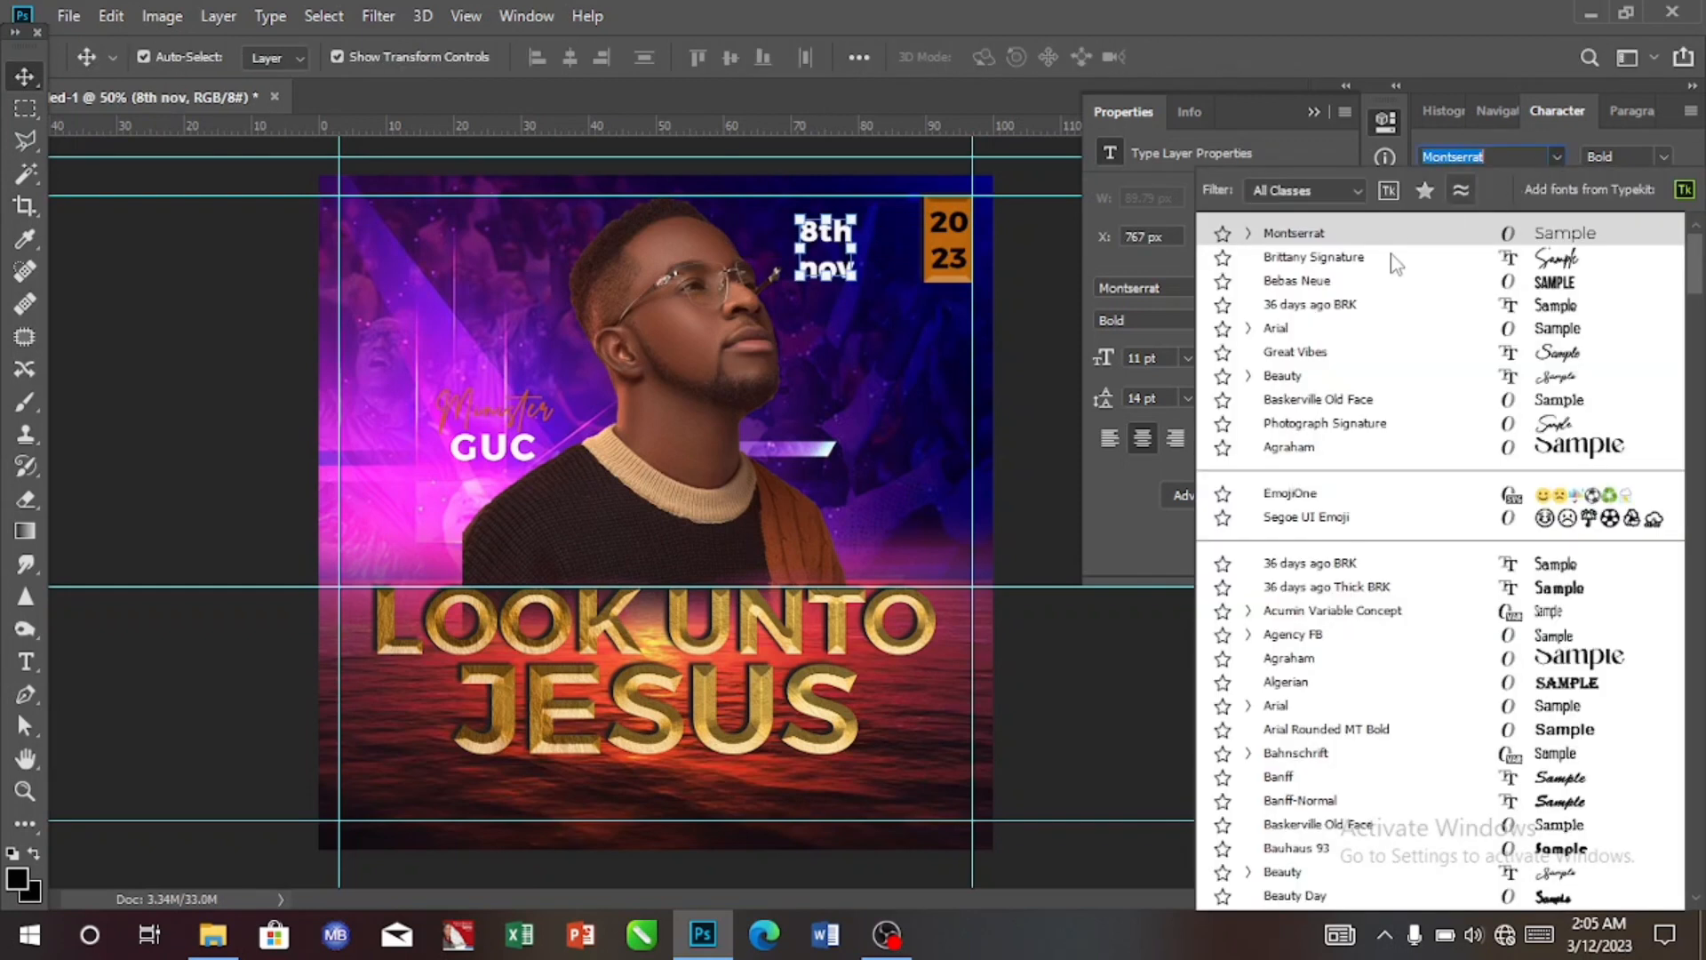
pyautogui.click(1349, 283)
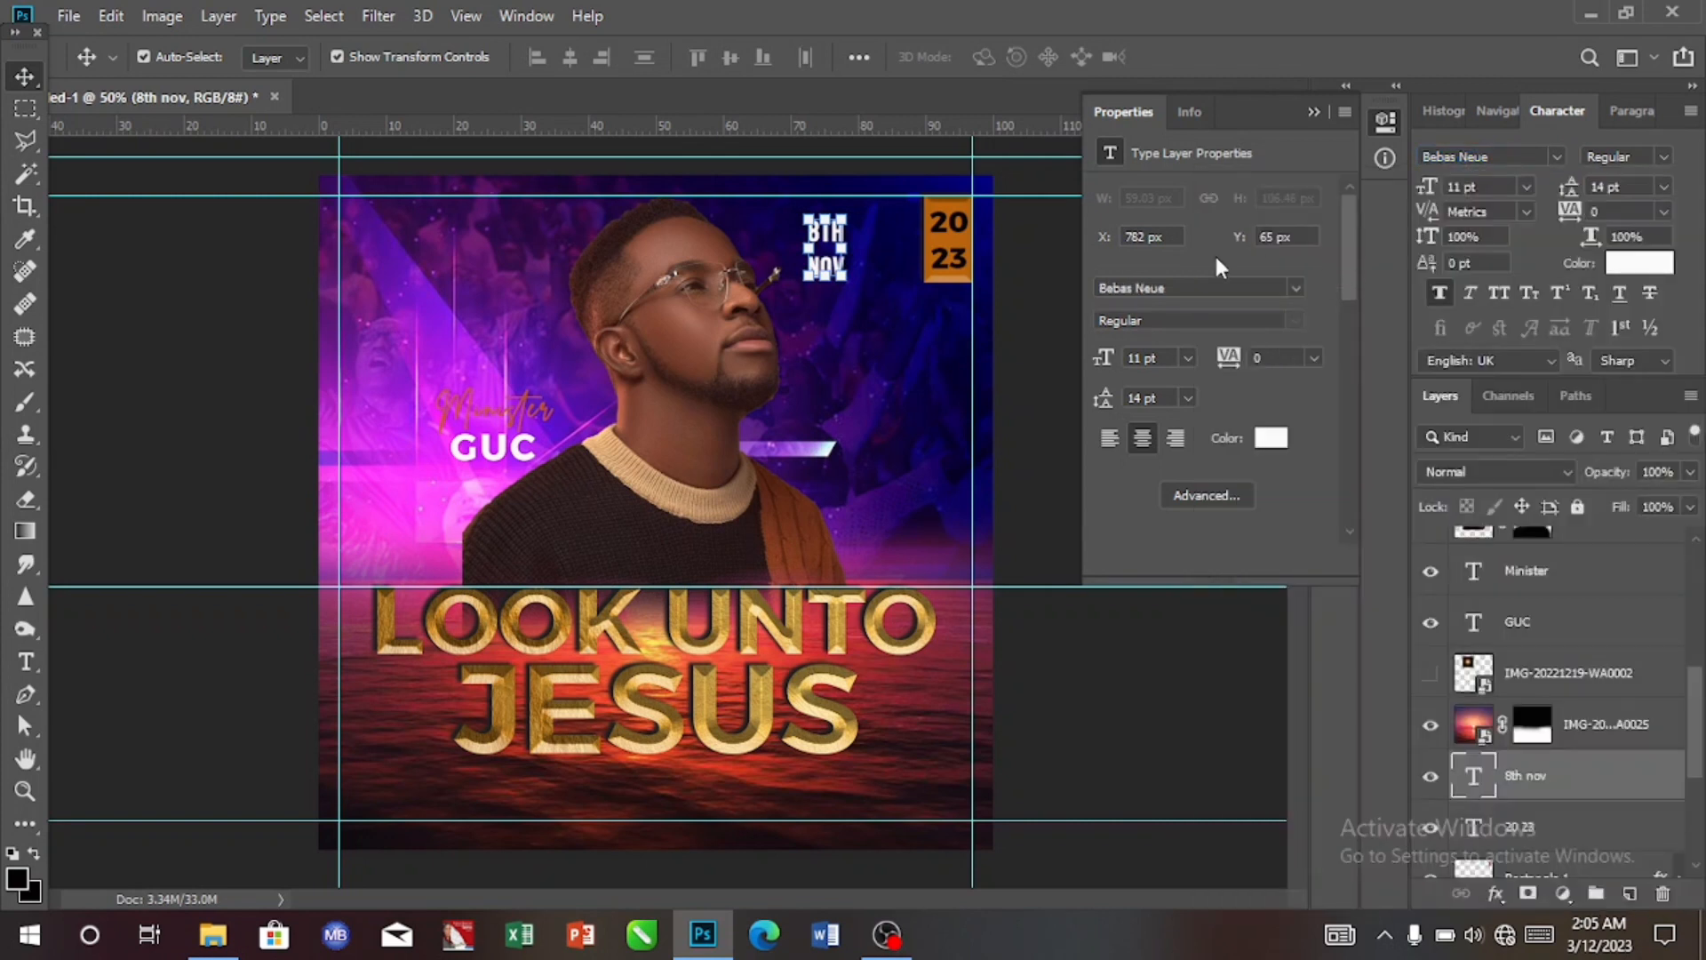
# Move the 8th nov text closer to the orange 2023 tag and set its leading to 16 pt.
pyautogui.moveTo(826, 267); pyautogui.dragTo(893, 268)
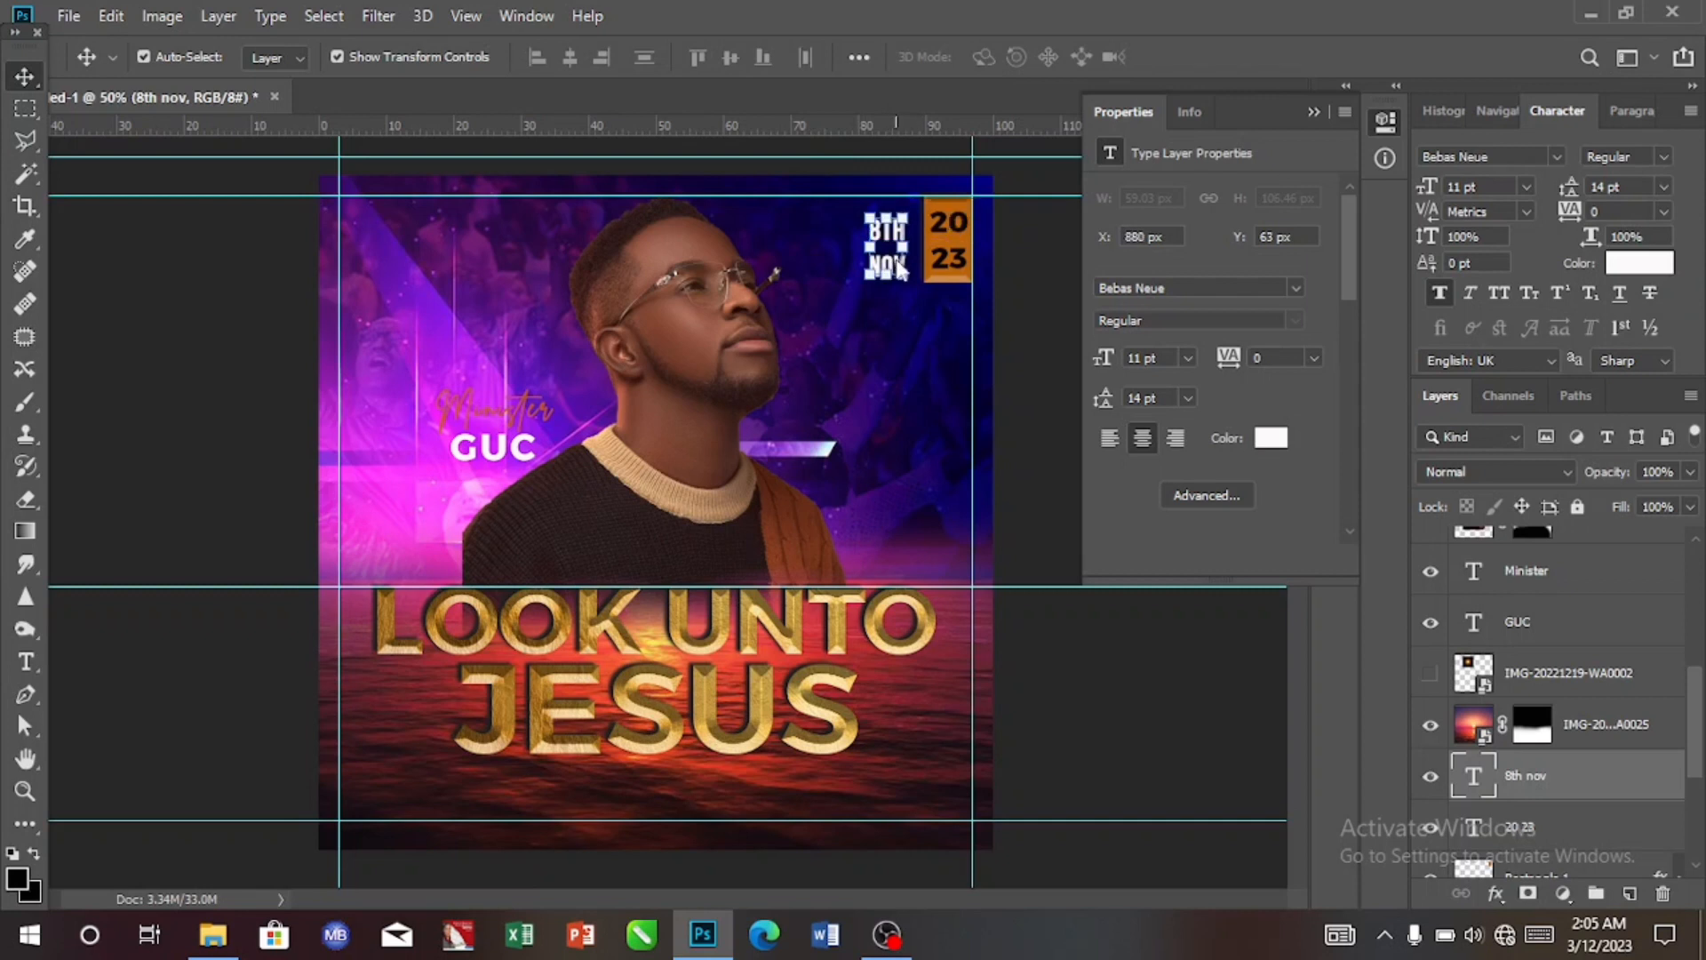
pyautogui.click(1664, 186)
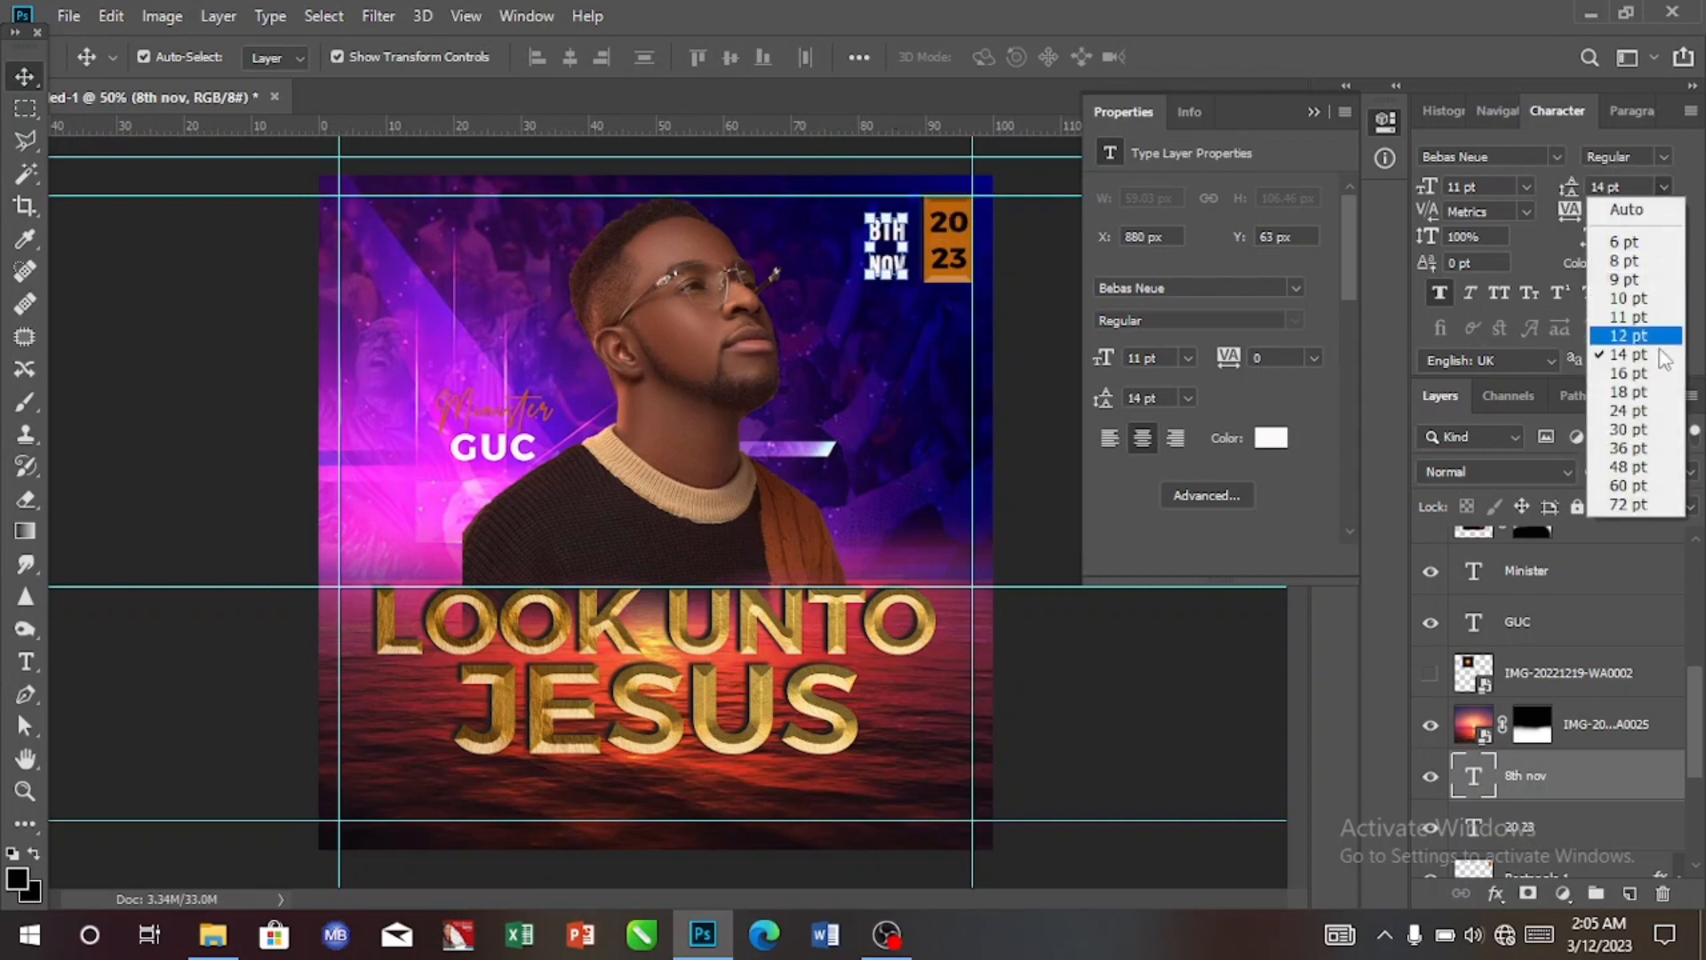
pyautogui.click(1651, 374)
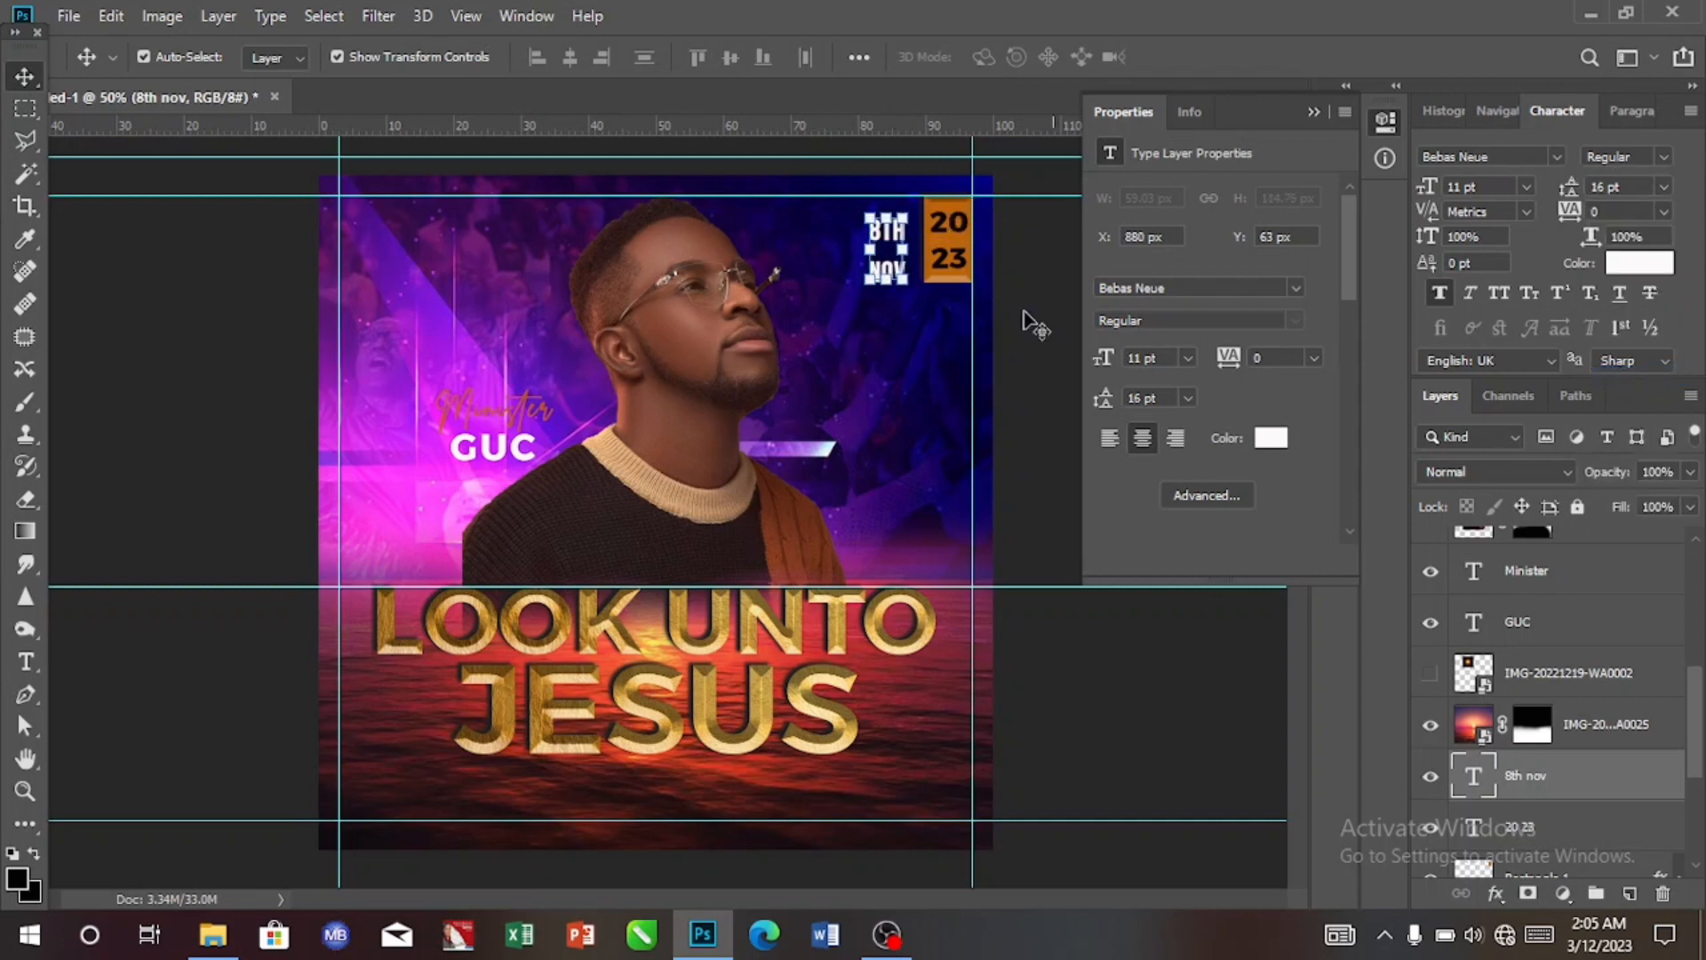
# Fine-tune the 8th nov text's position to X 899 px, Y 47 px, just beside the orange rectangle.
pyautogui.moveTo(885, 265)
pyautogui.mouseDown()
pyautogui.moveTo(924, 224)
pyautogui.moveTo(910, 255)
pyautogui.mouseUp()
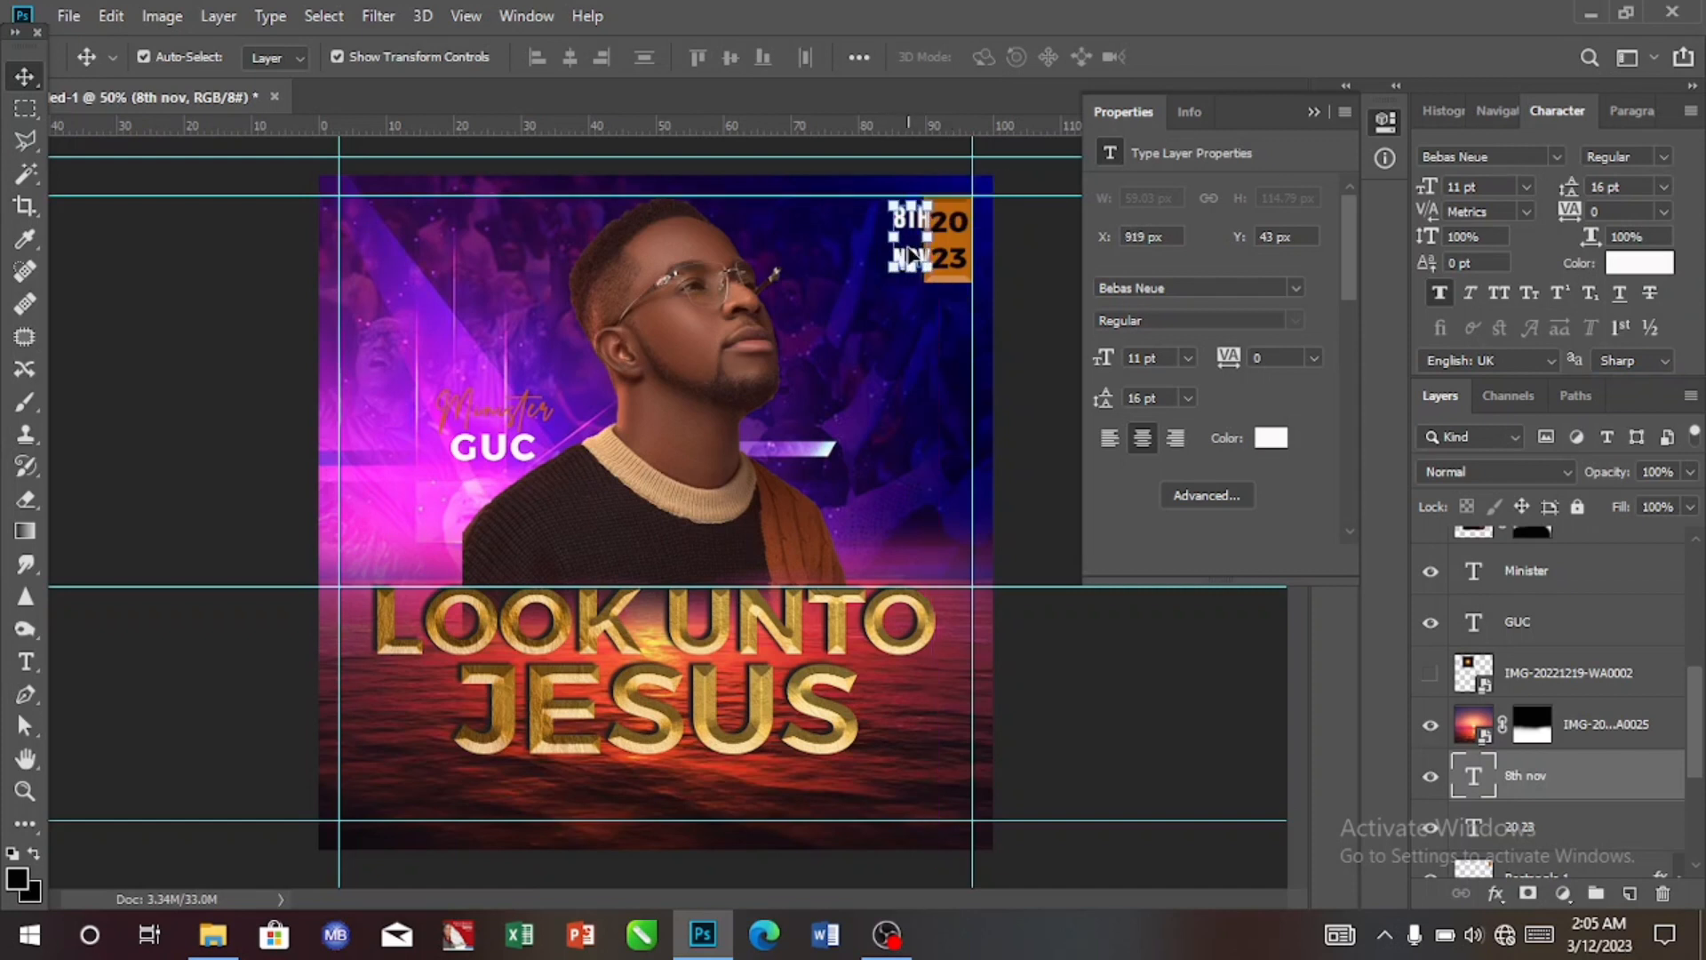
pyautogui.press('Left')
pyautogui.press('Left')
pyautogui.press('Left')
pyautogui.press('Left')
pyautogui.press('Left')
pyautogui.press('Left')
pyautogui.press('Left')
pyautogui.press('Left')
pyautogui.press('Left')
pyautogui.press('Left')
pyautogui.press('Left')
pyautogui.press('Left')
pyautogui.press('Left')
pyautogui.press('Left')
pyautogui.press('Left')
pyautogui.press('Left')
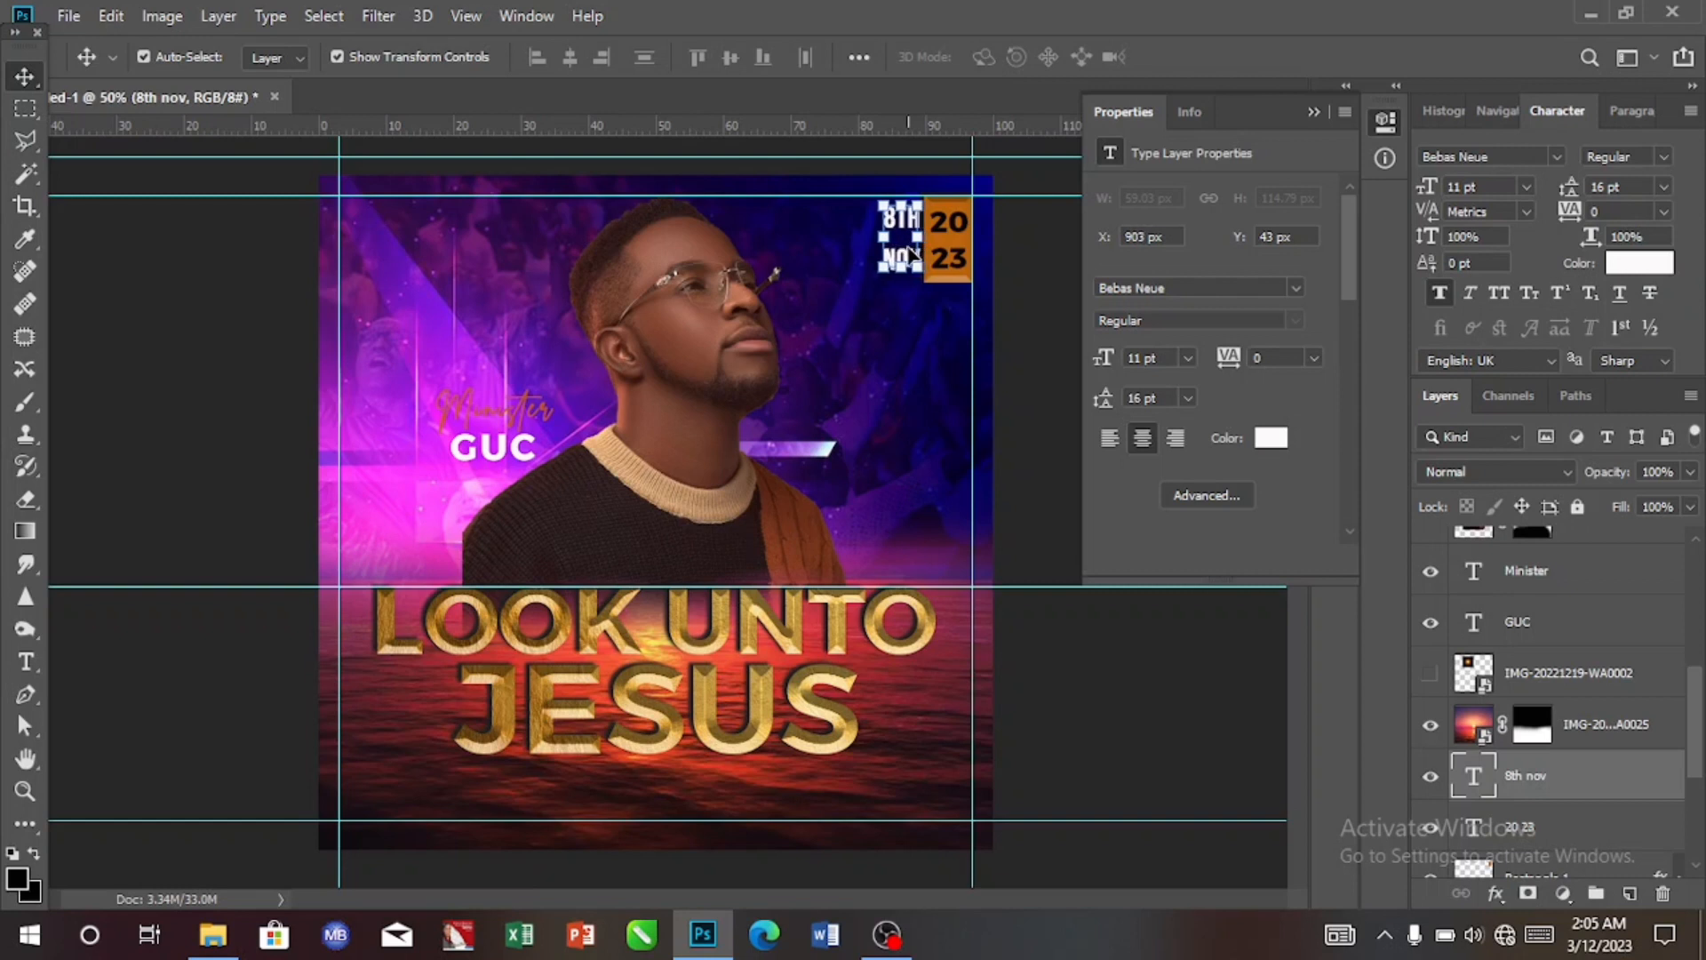
pyautogui.press('Left')
pyautogui.press('Left')
pyautogui.press('Down')
pyautogui.press('Down')
pyautogui.press('Down')
pyautogui.press('Down')
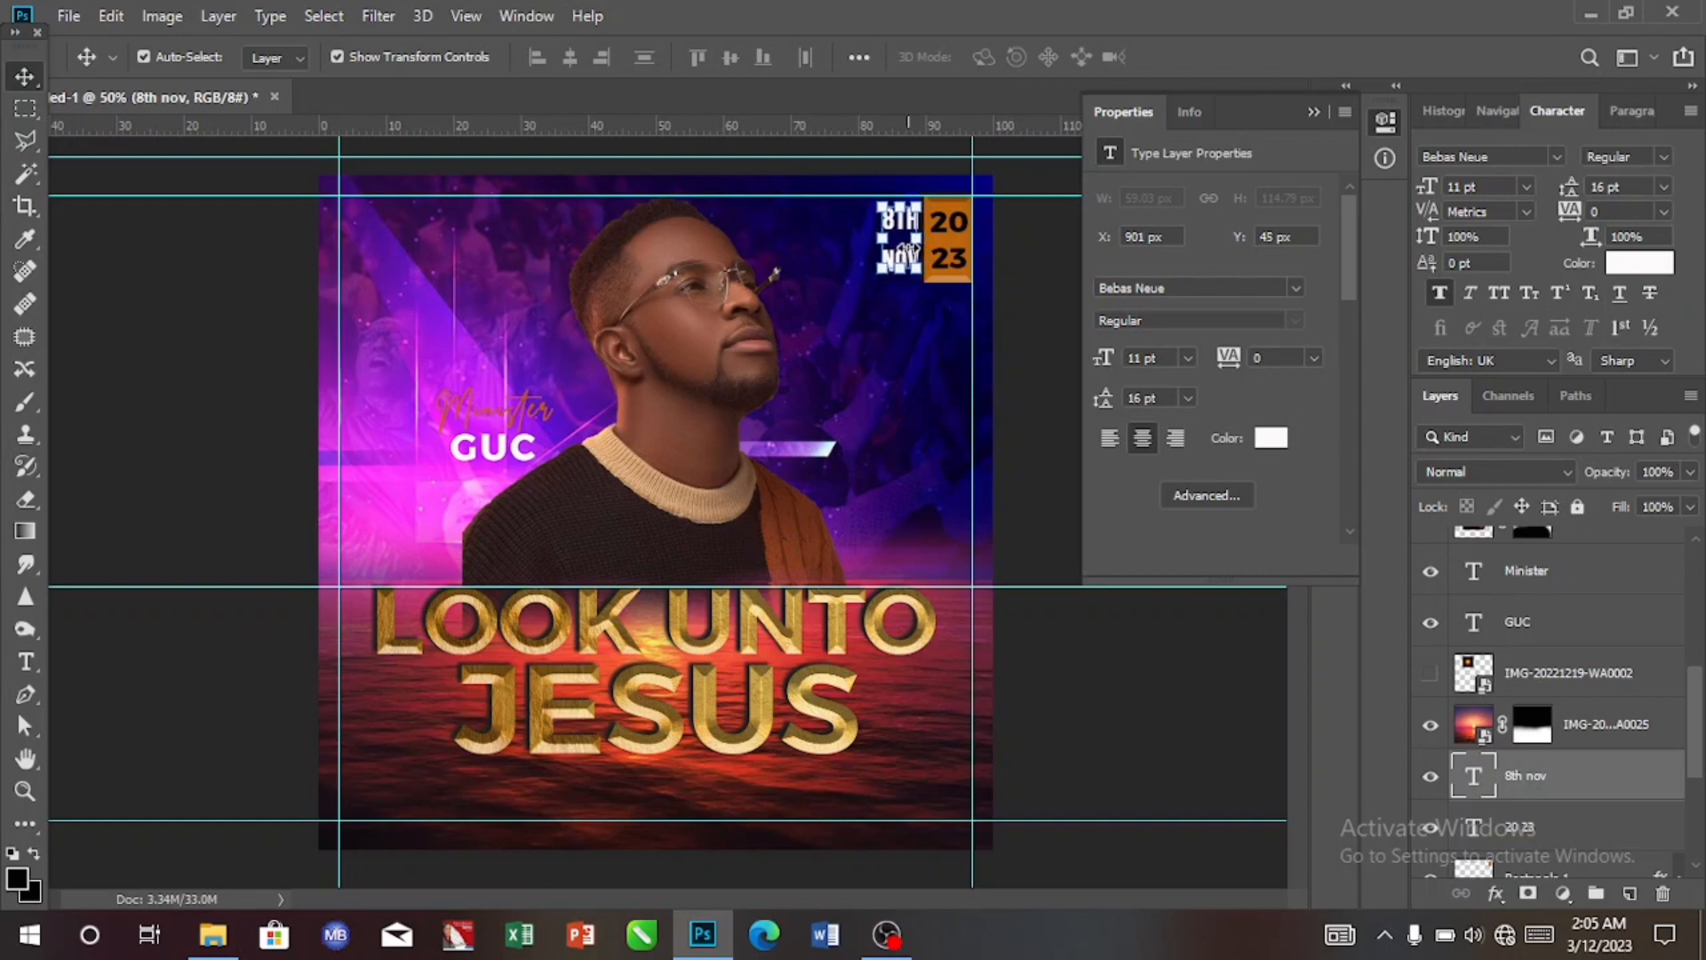
pyautogui.press('Left')
pyautogui.press('Left')
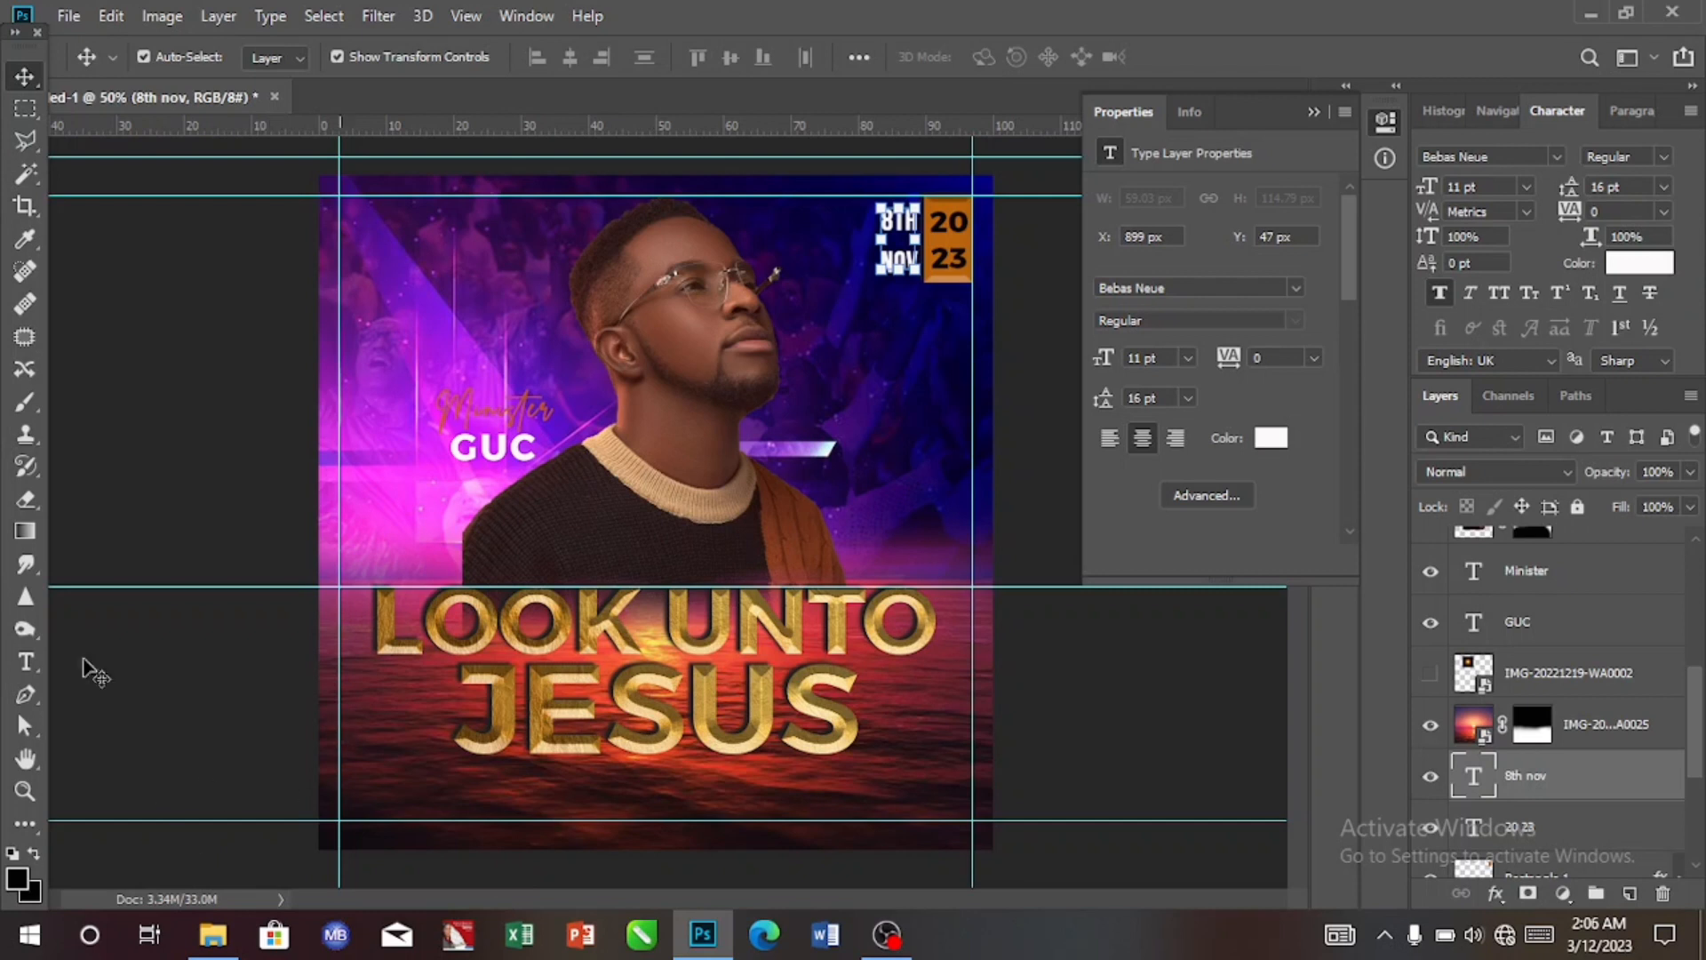
# Add a white two-line text reading THE AUTHOR AND FINISHER PF OUR FAITH below JESUS, in Montserrat Bold at 8 pt size and leading.
pyautogui.click(23, 660)
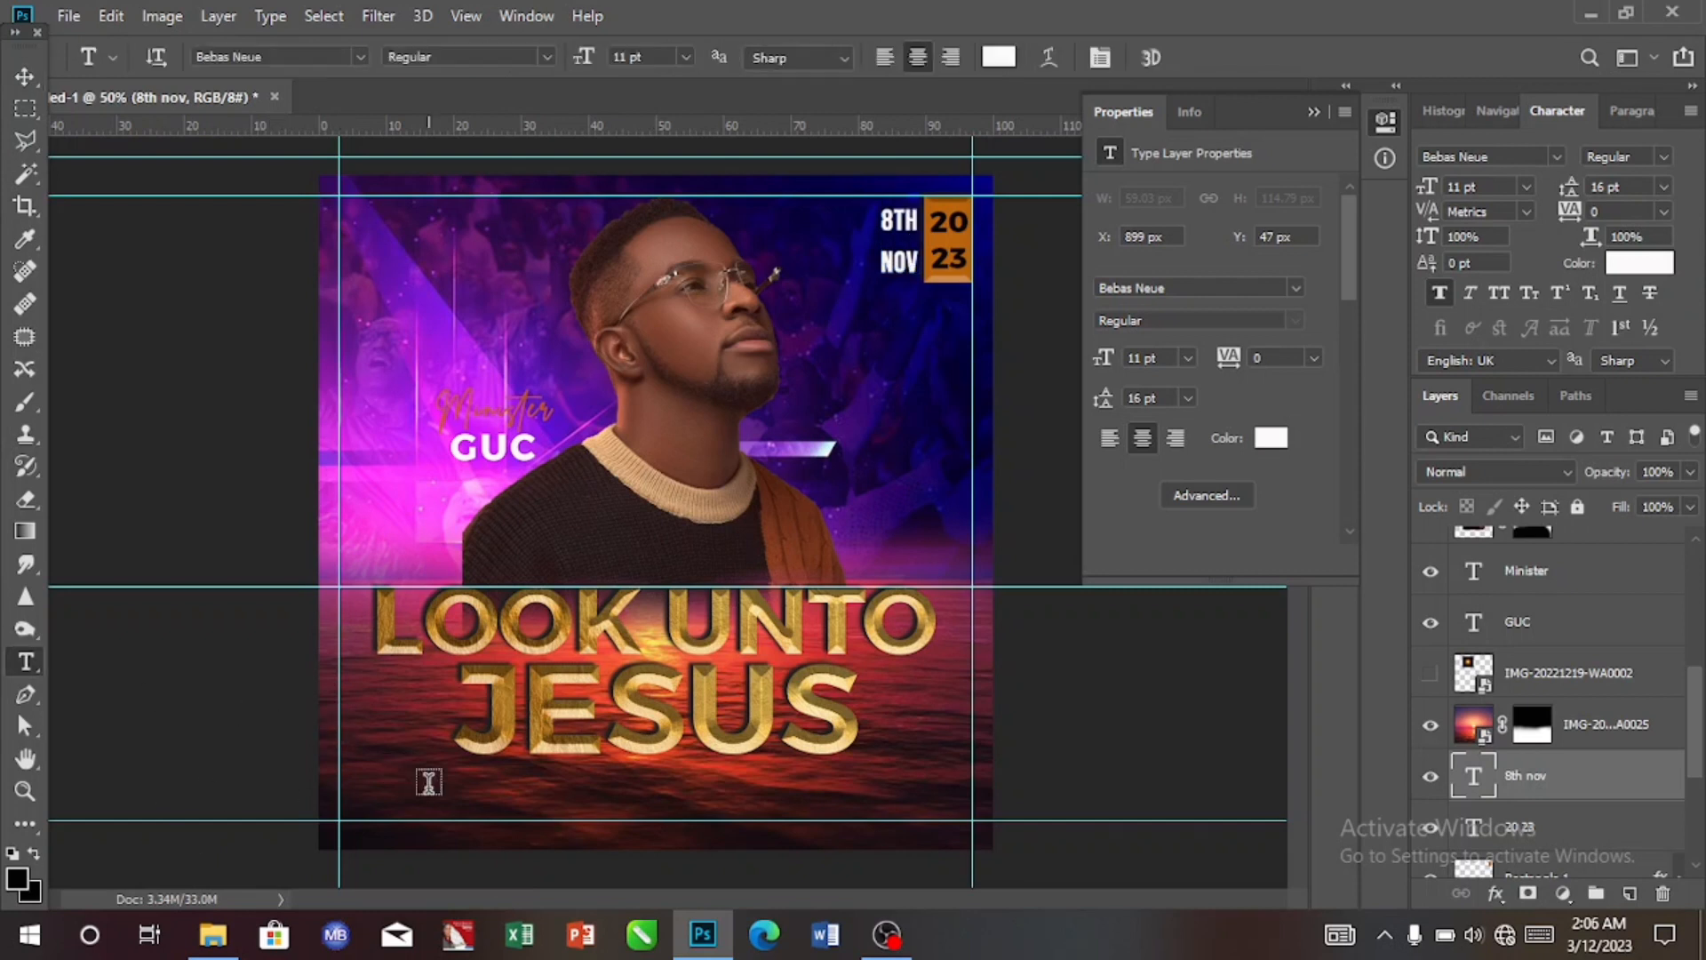
pyautogui.click(444, 780)
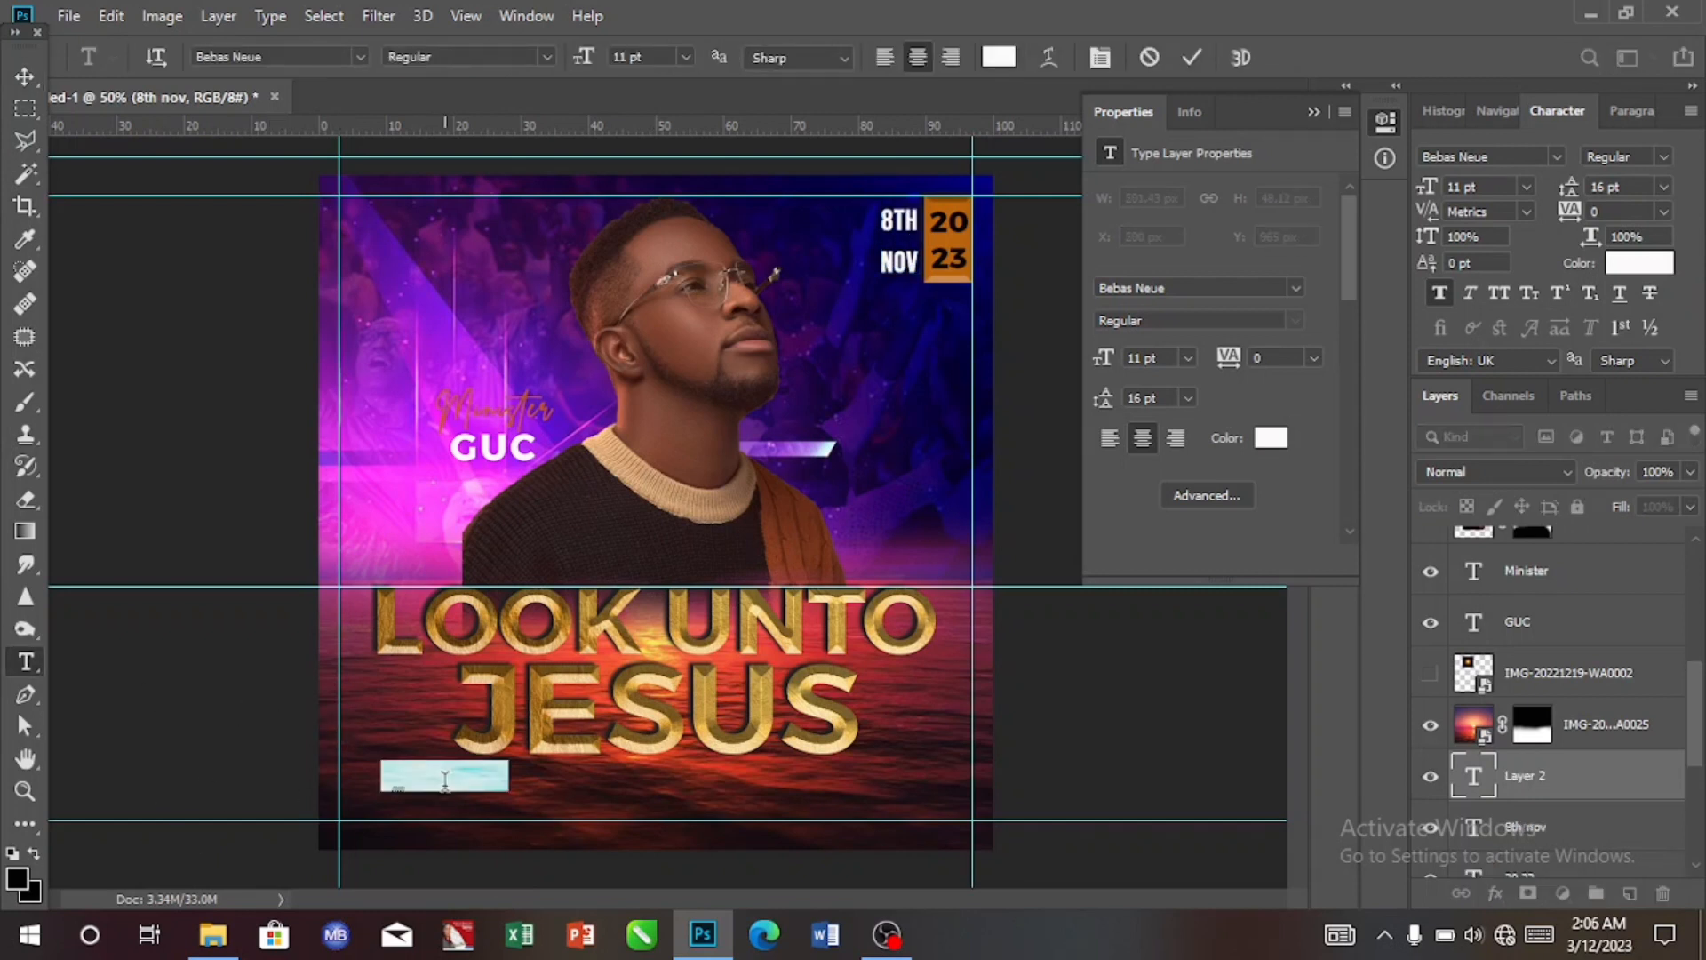
pyautogui.press('BackSpace')
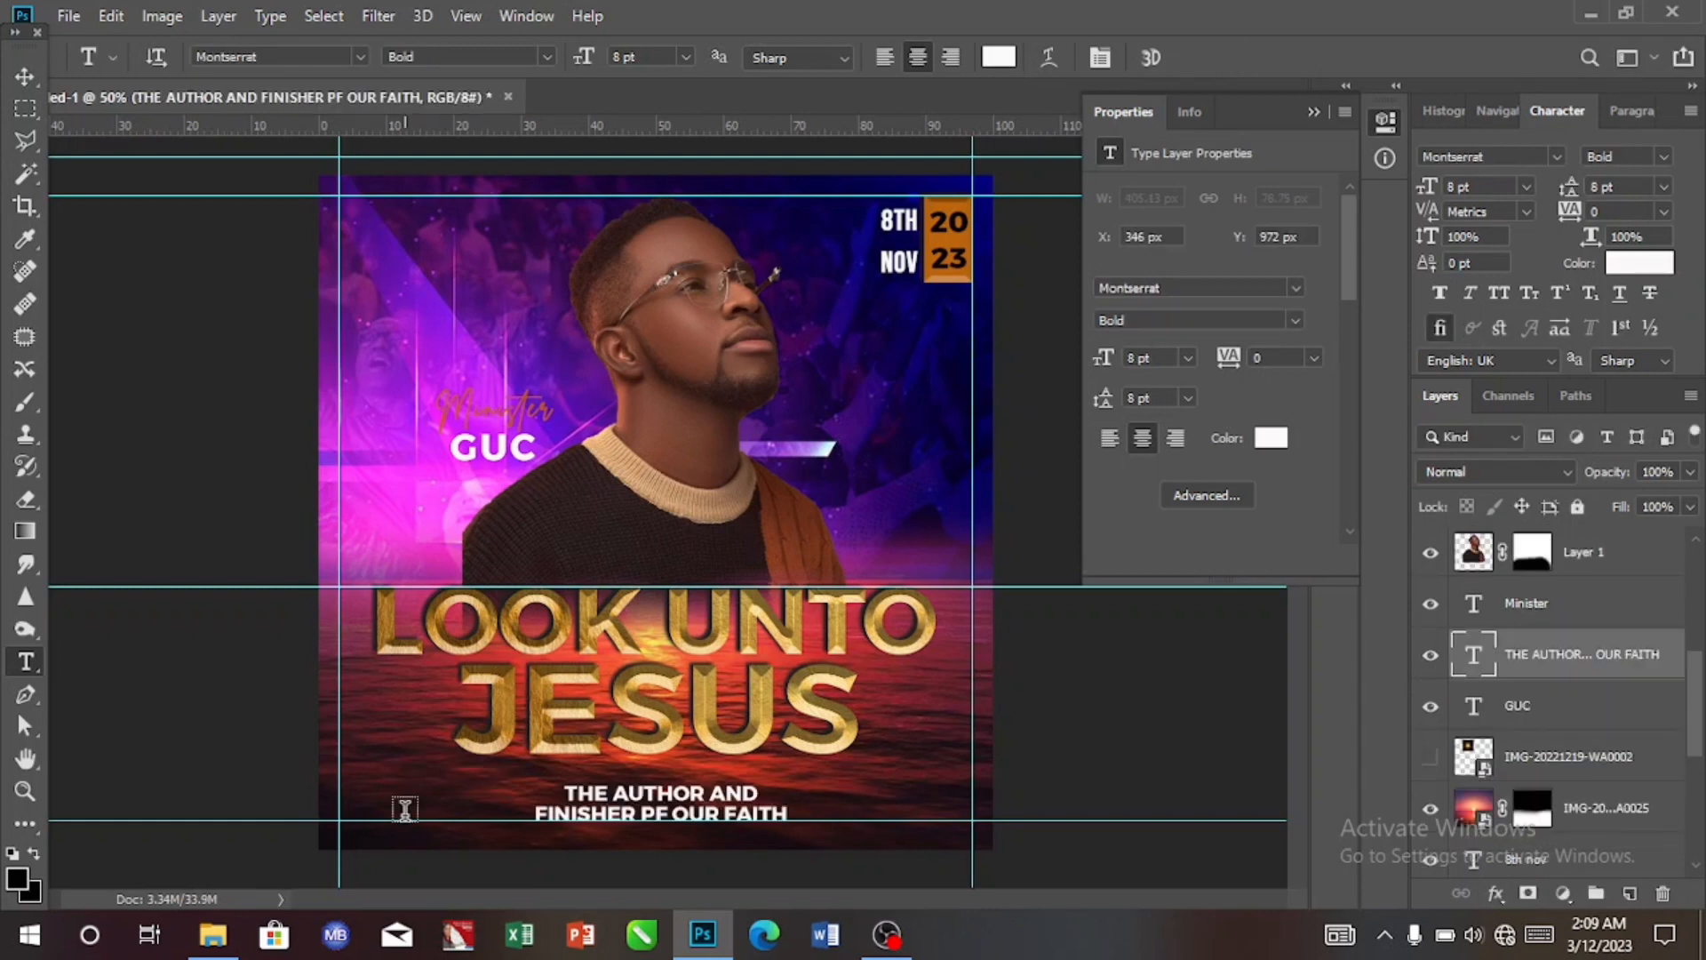
# Add a text layer reading VENUE near the flyer's lower-left corner, beside the author-and-finisher line.
pyautogui.click(405, 810)
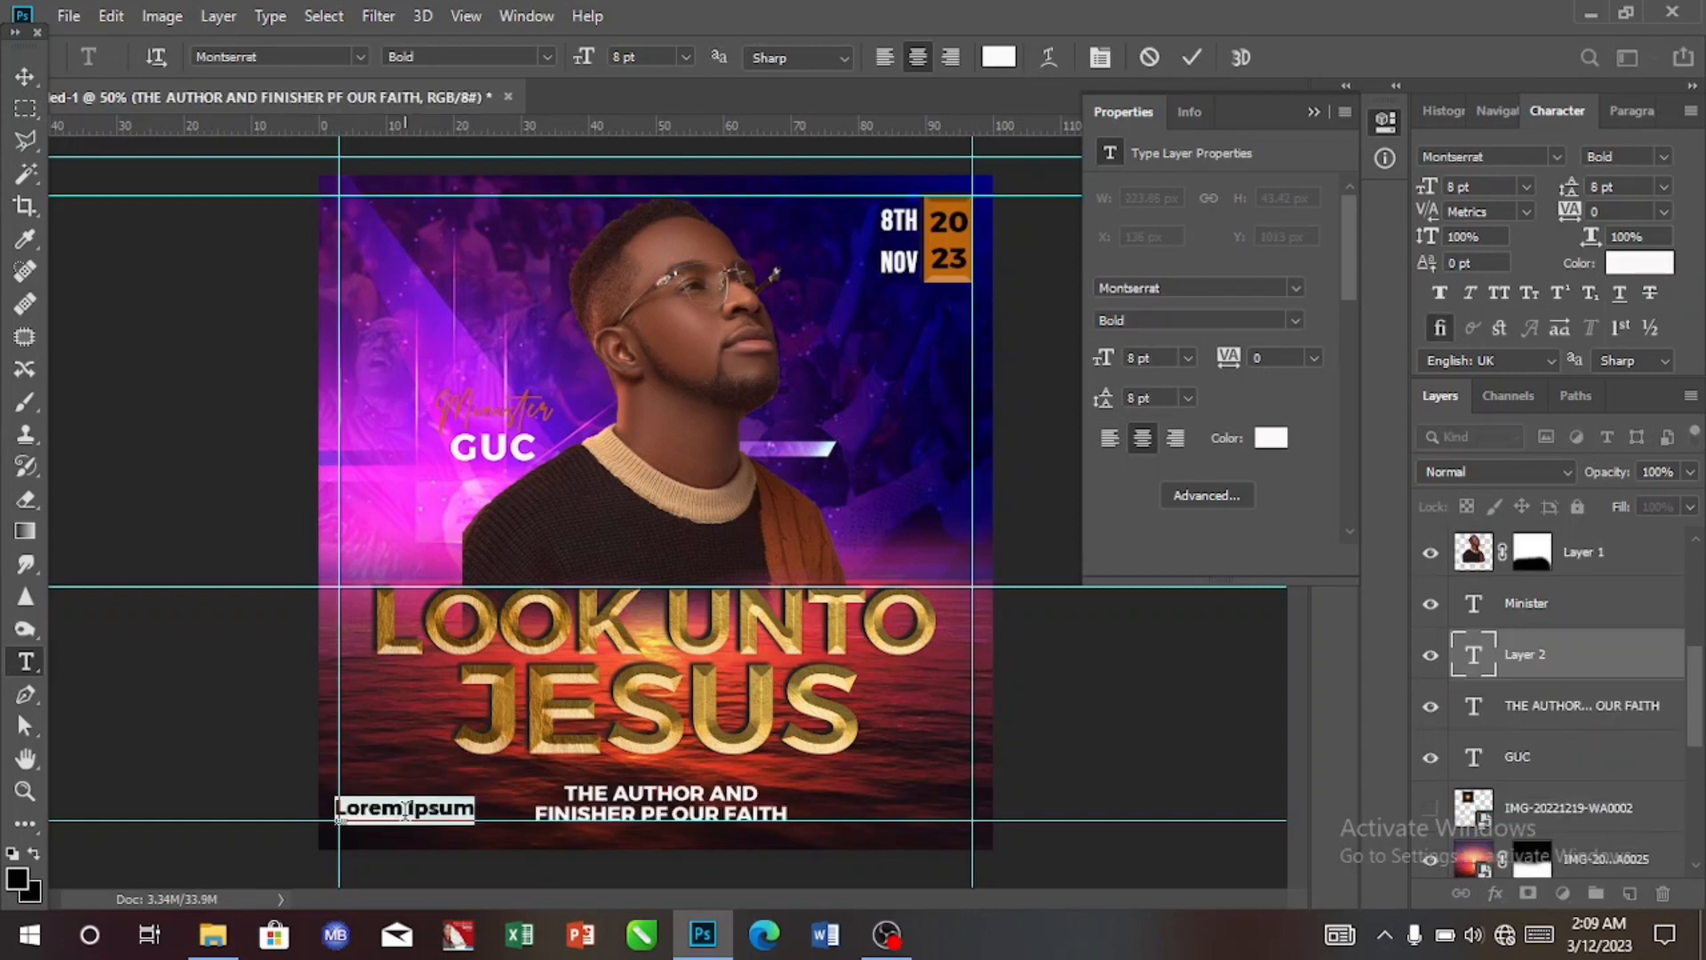
pyautogui.press('BackSpace')
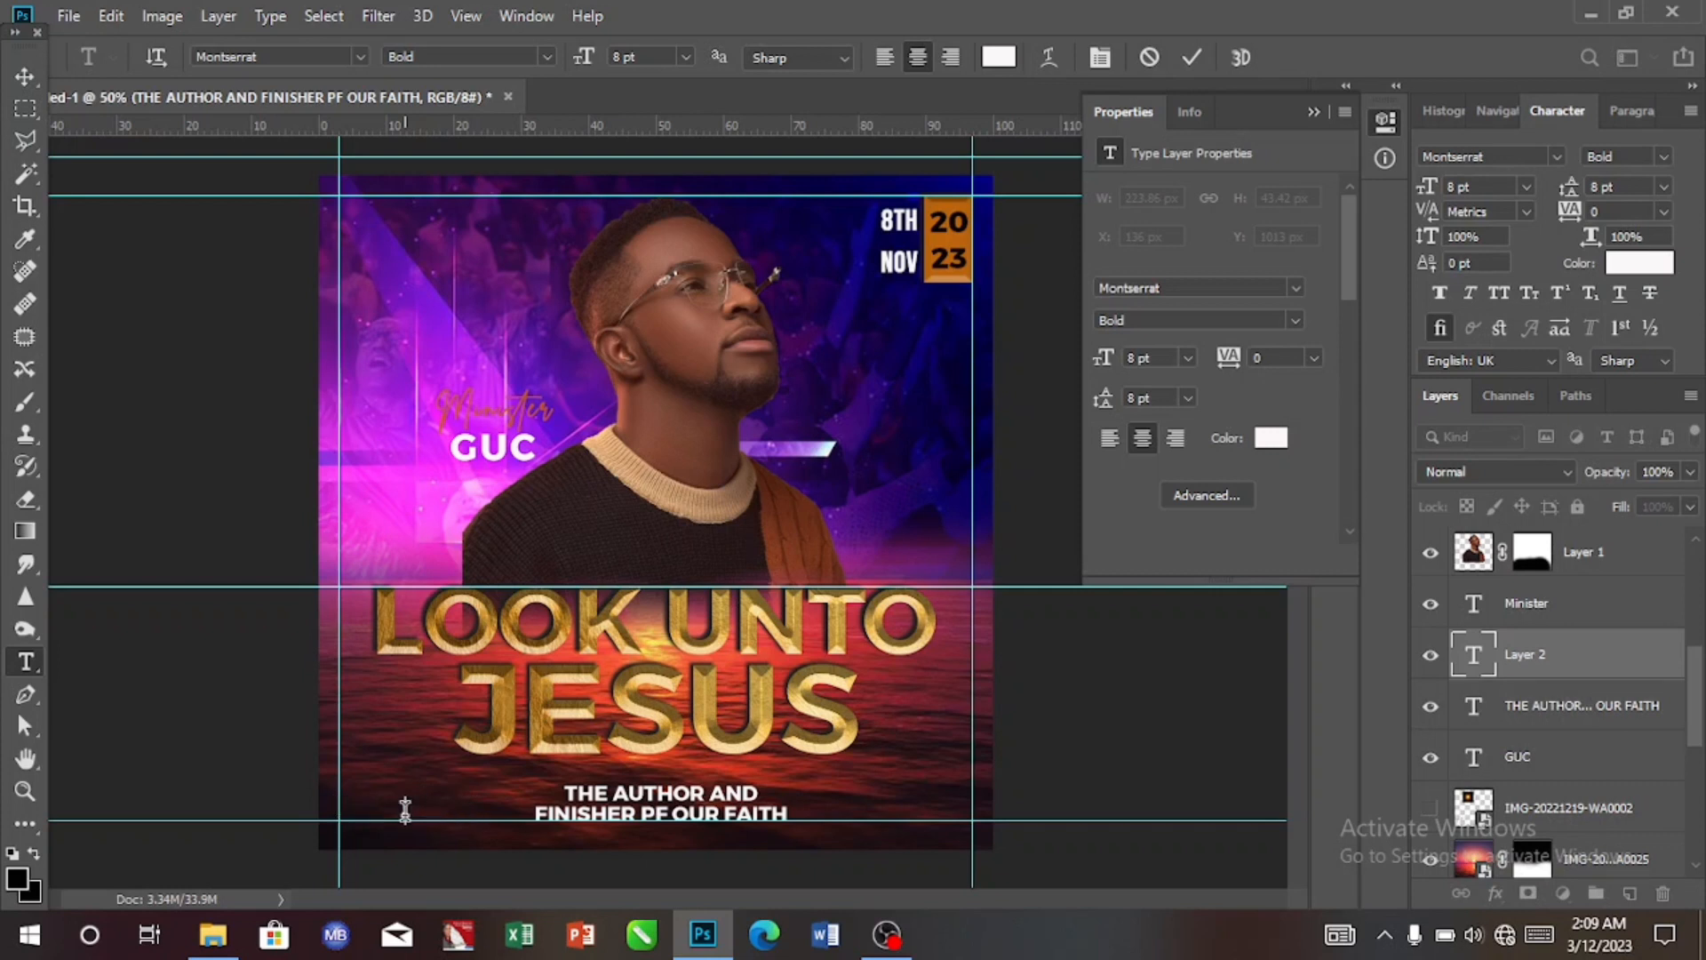
pyautogui.write('VENUE')
pyautogui.click(23, 77)
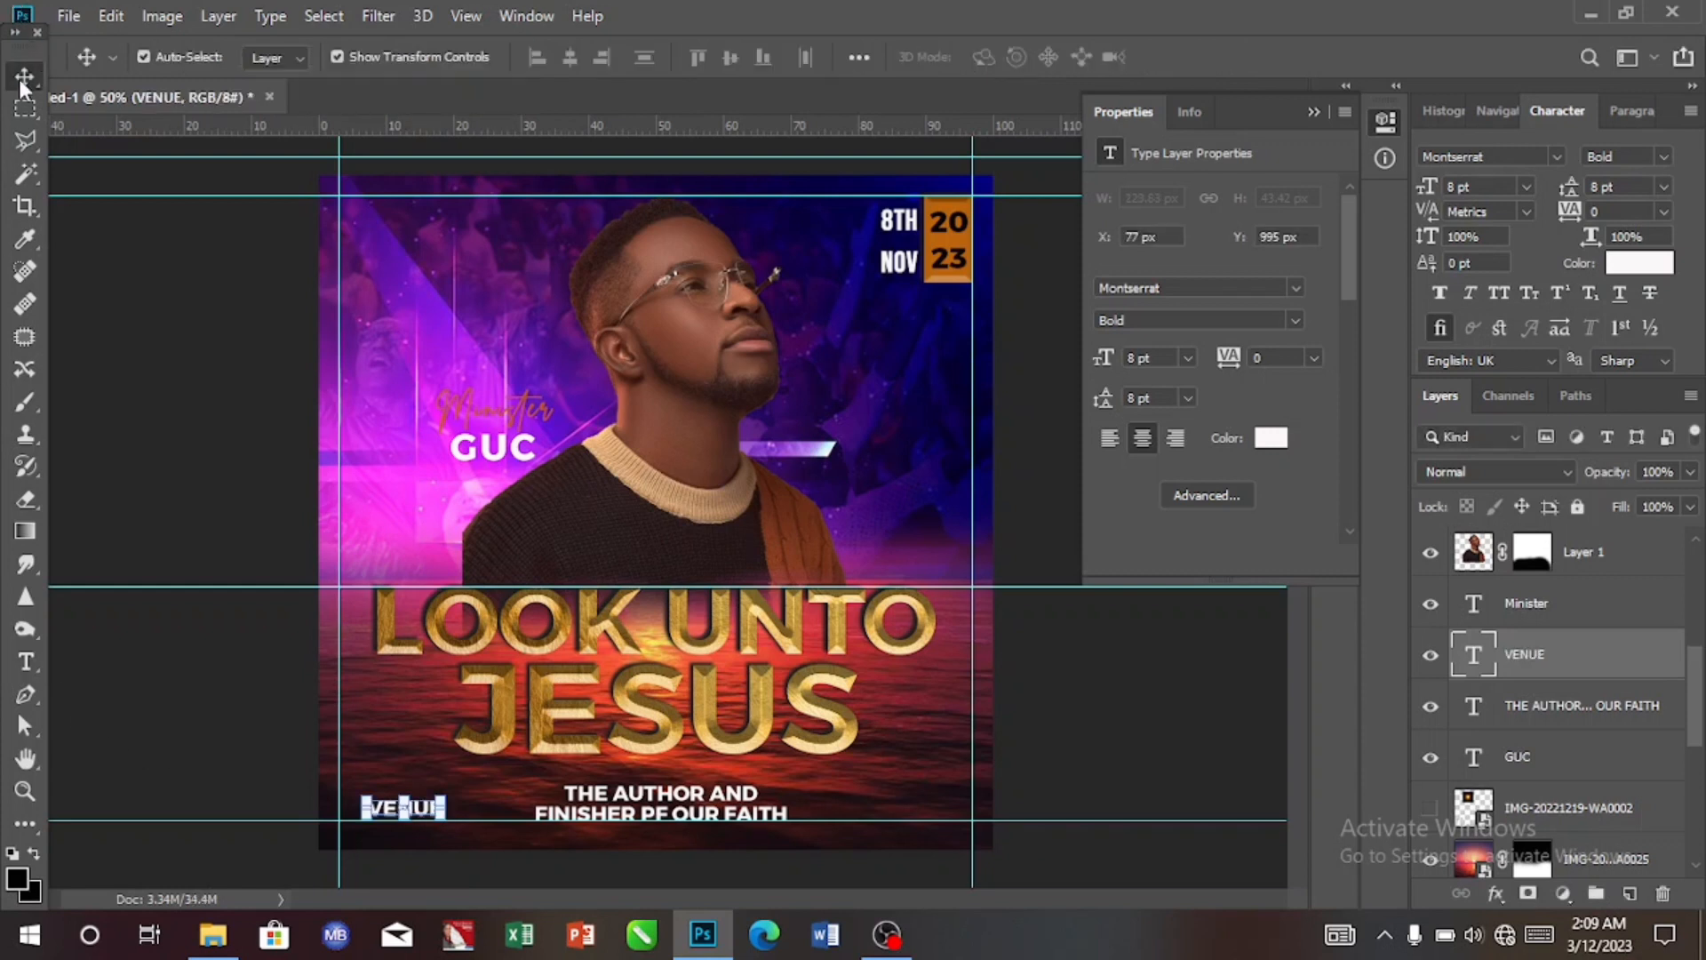
# Set the VENUE text's size to 10 pt and move it up against the flyer's left margin guide.
pyautogui.click(1526, 186)
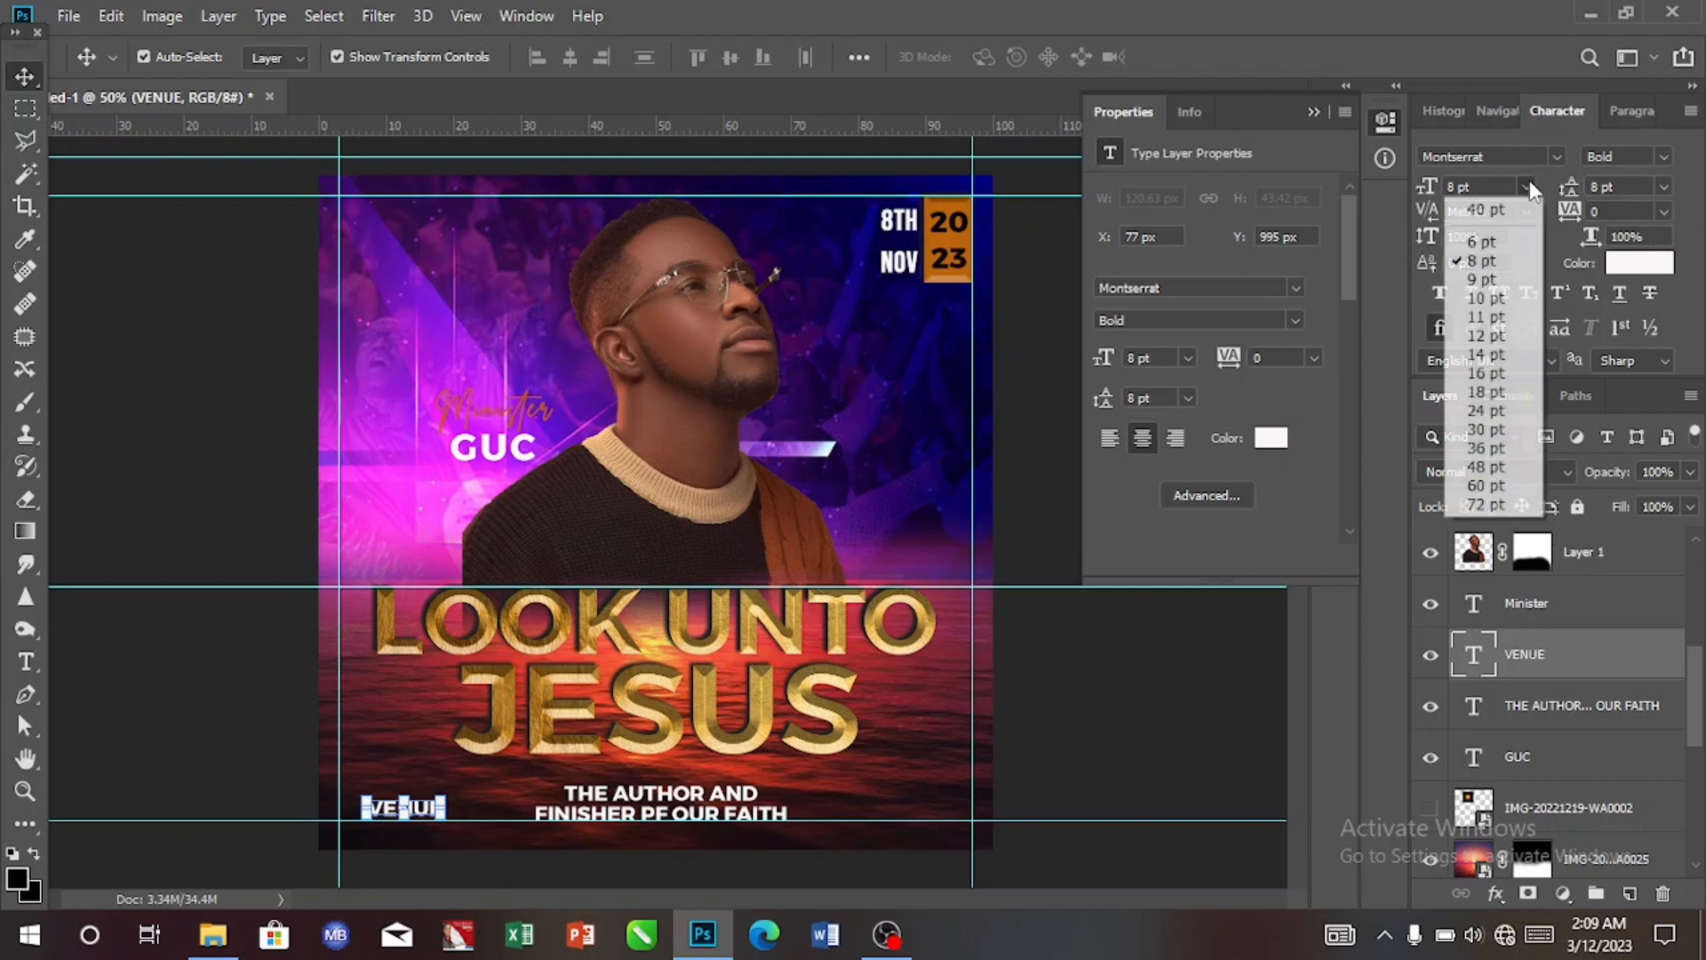
pyautogui.click(1482, 300)
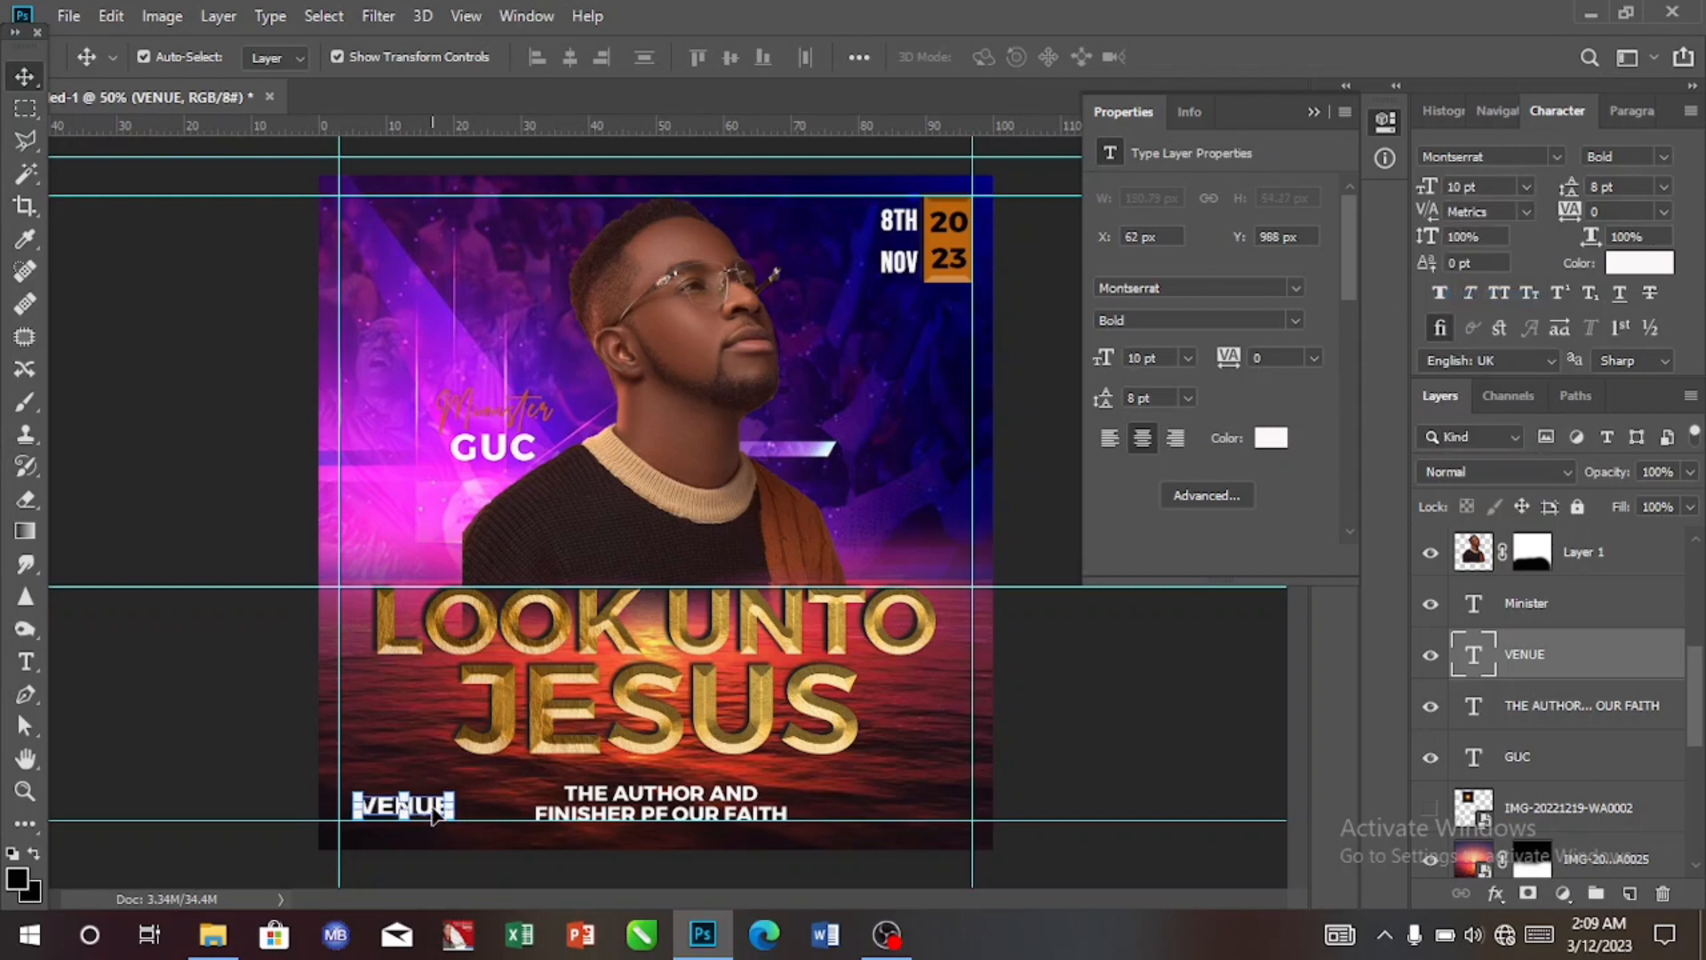
pyautogui.moveTo(433, 813); pyautogui.dragTo(419, 780)
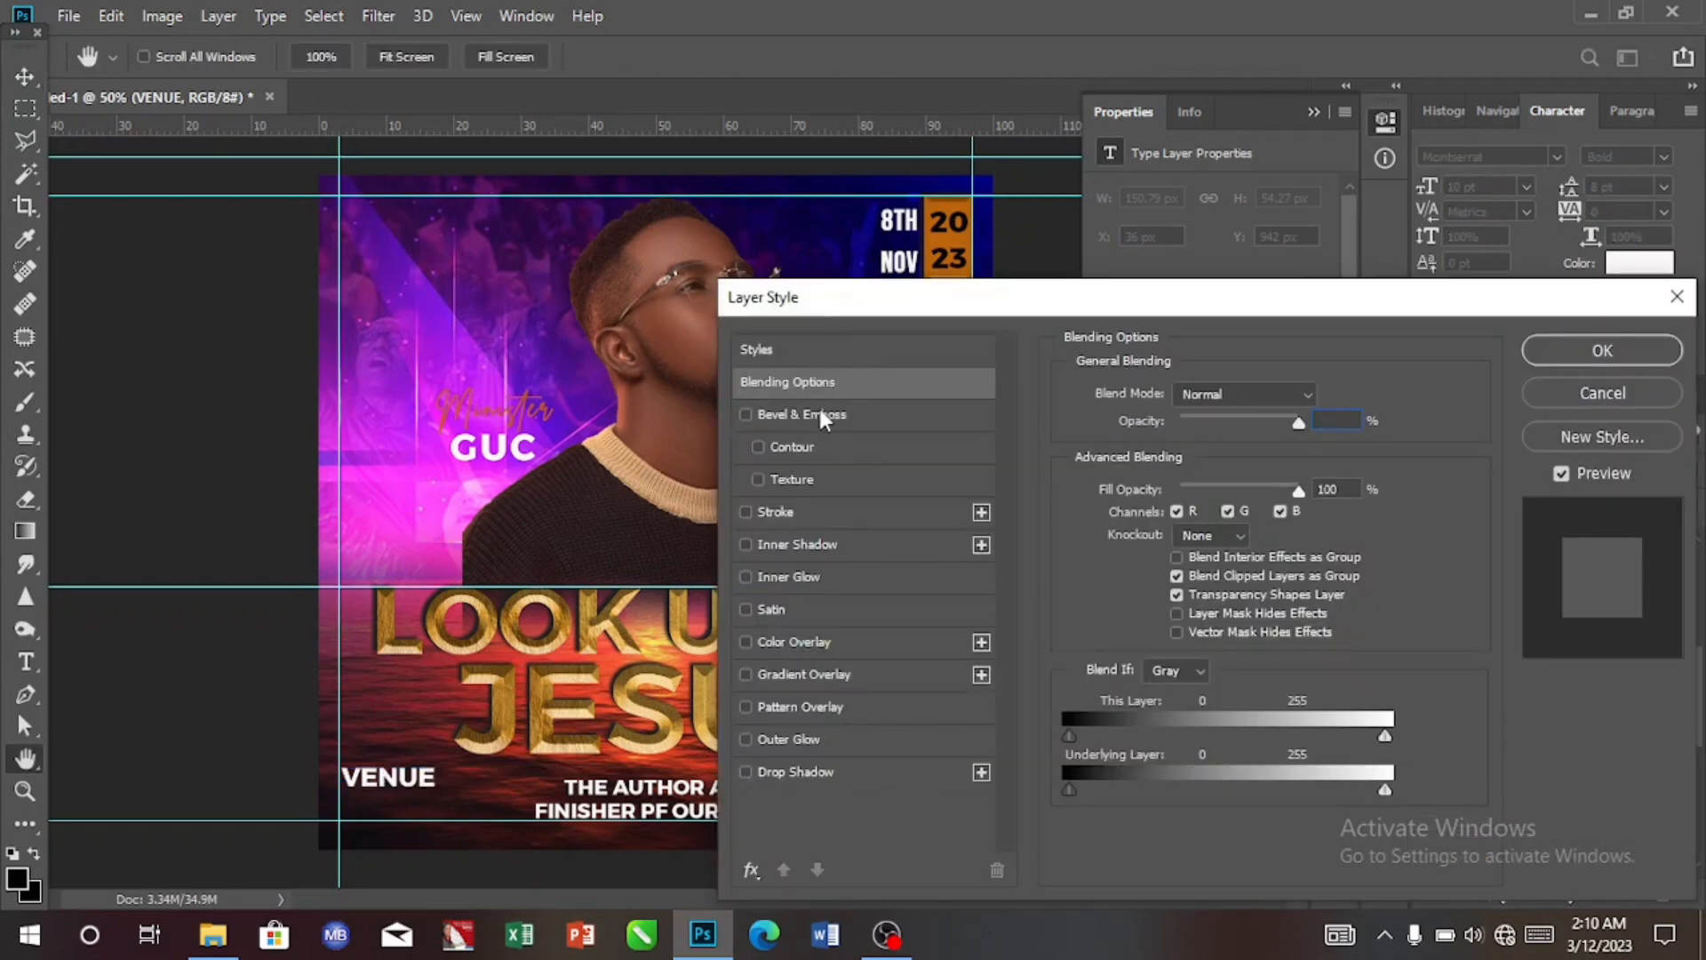
# Apply Bevel & Emboss with 230% depth and 10 px size, plus a Drop Shadow, to the VENUE text.
pyautogui.click(820, 413)
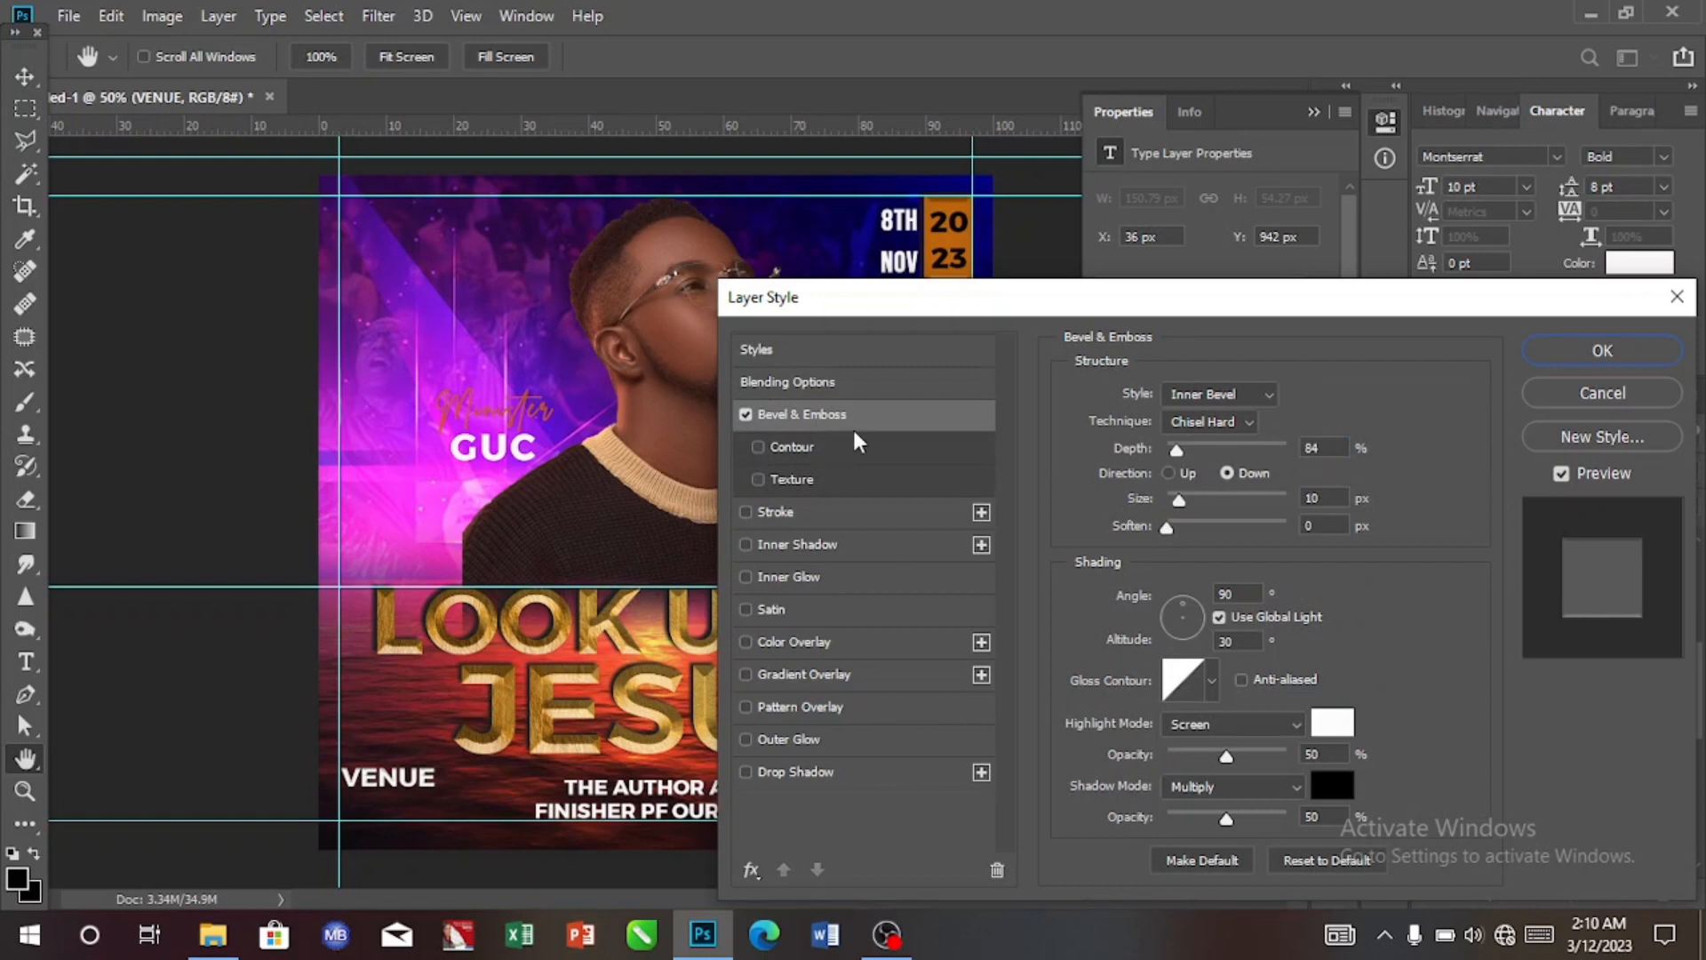
pyautogui.moveTo(1185, 450); pyautogui.dragTo(1197, 458)
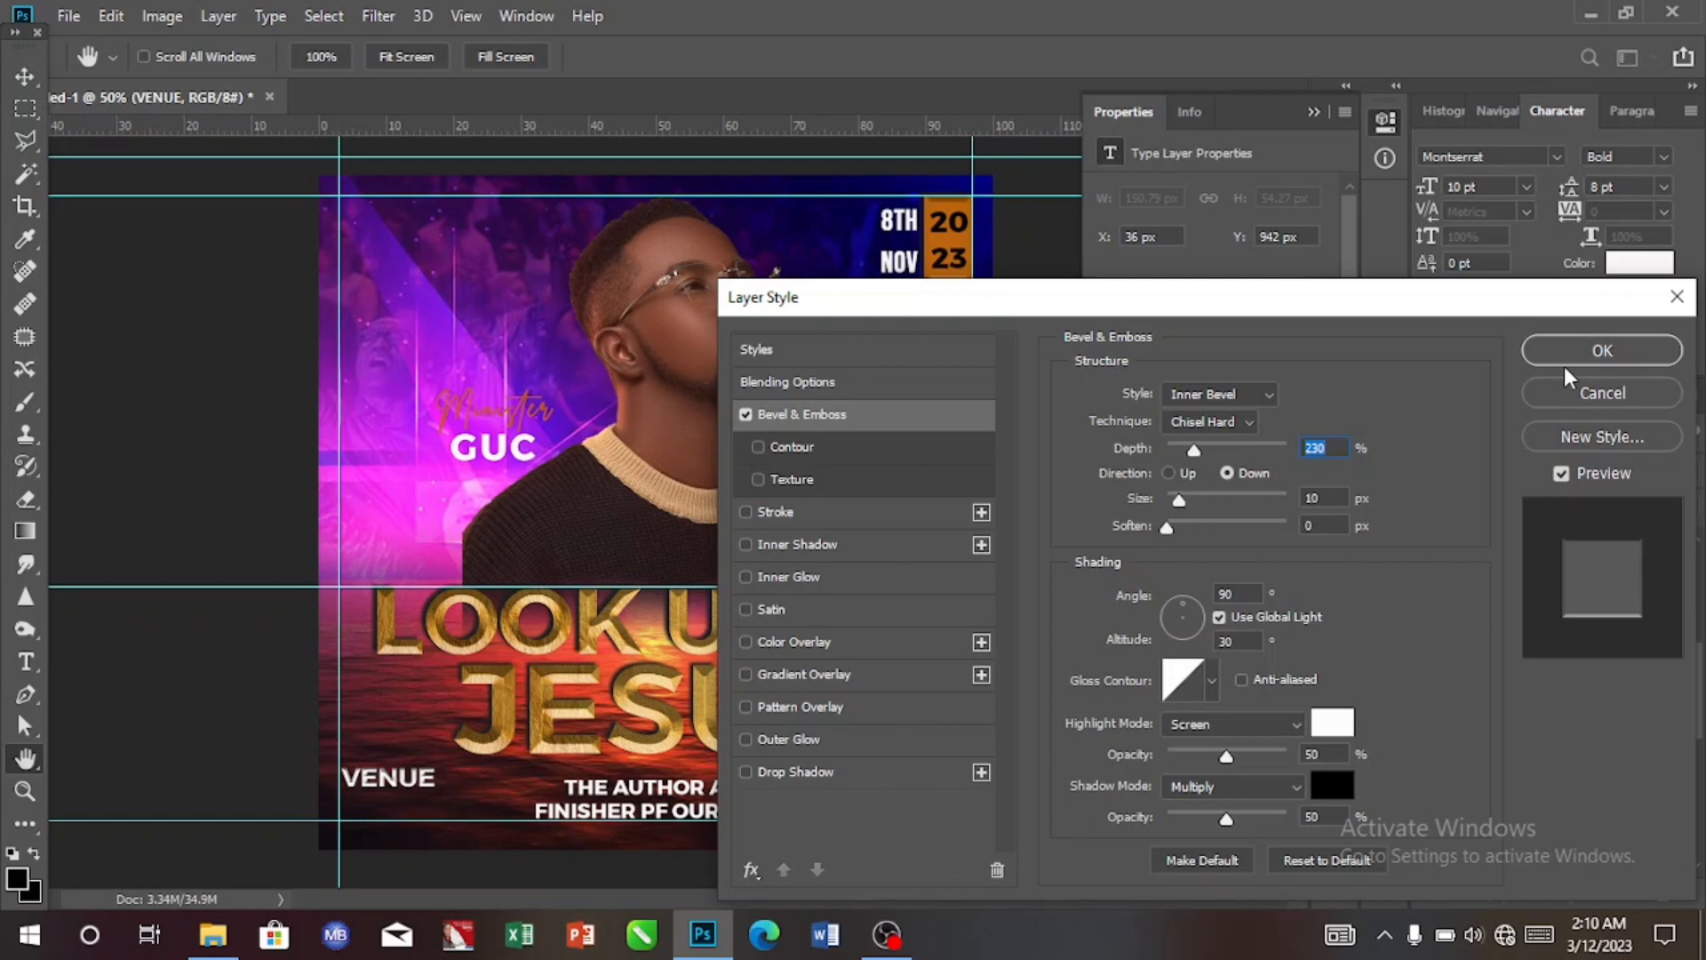
pyautogui.click(944, 772)
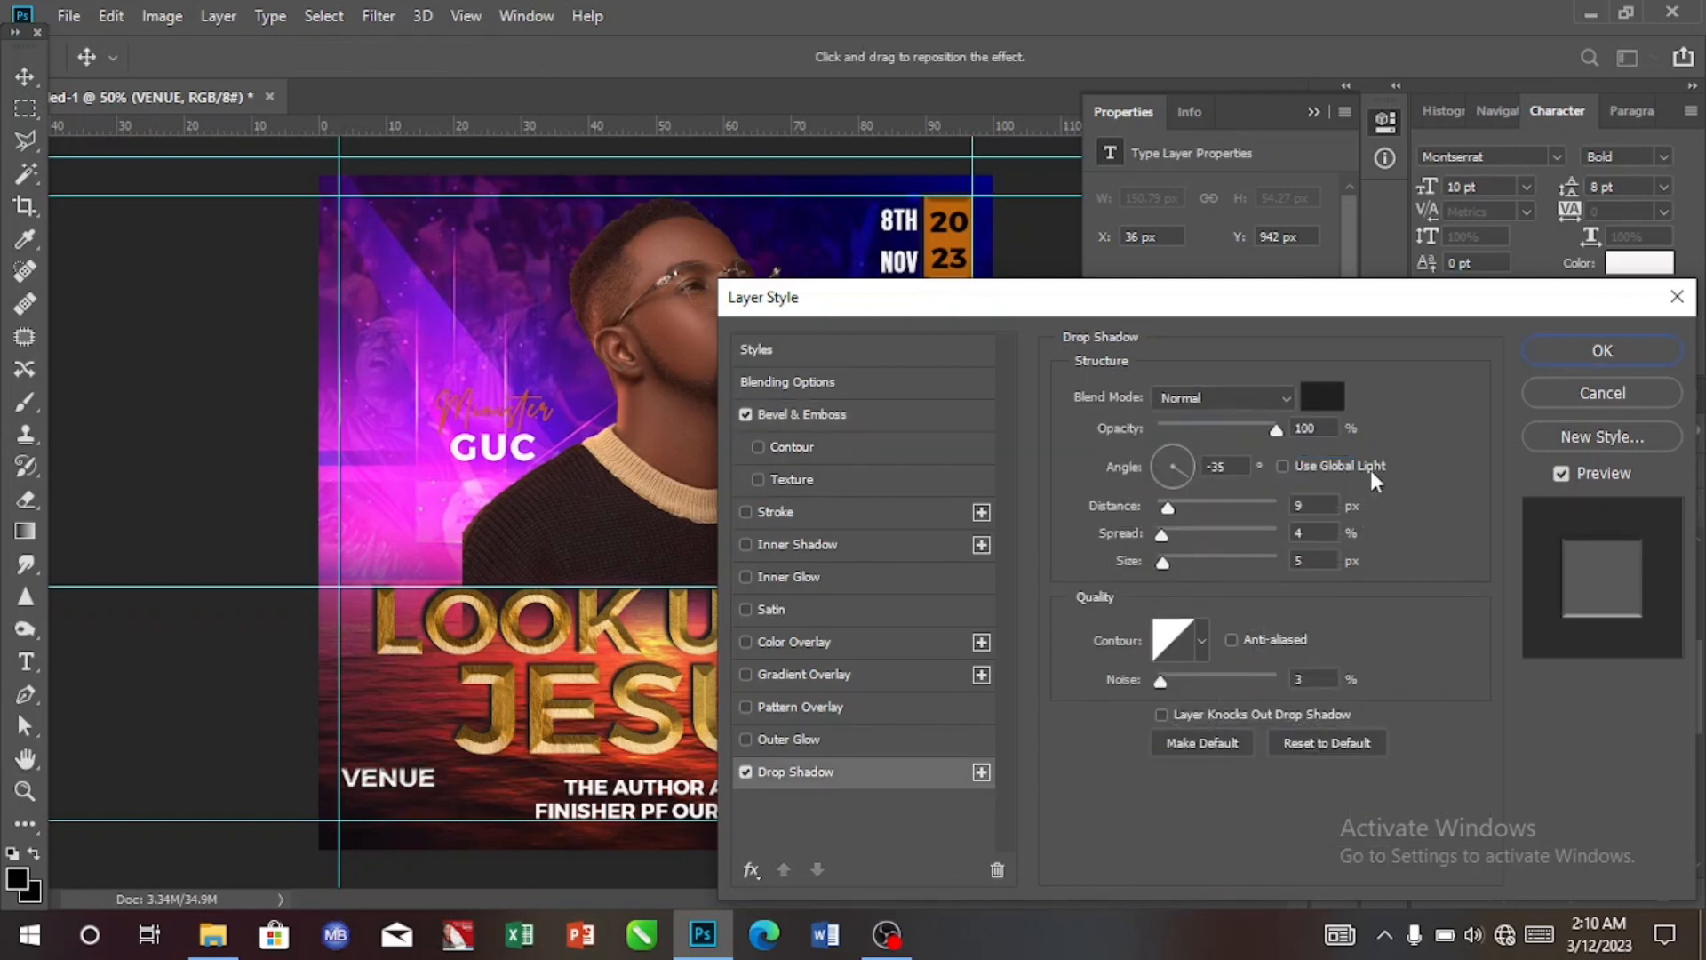
pyautogui.click(1582, 350)
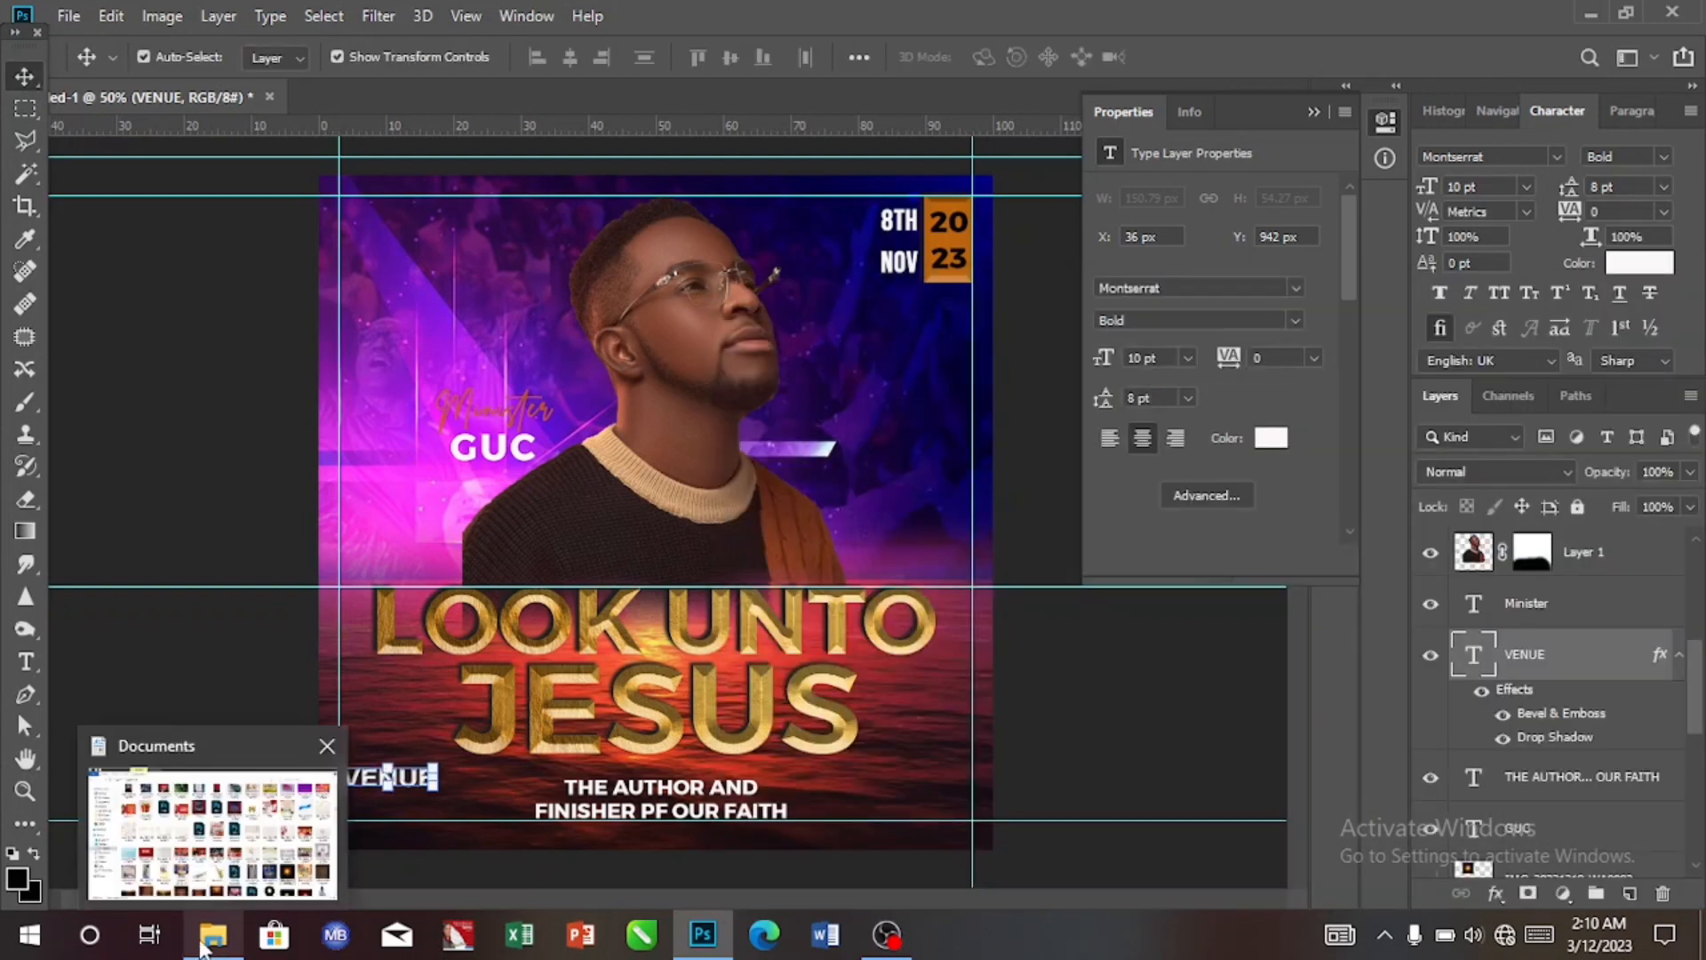
# Place the gold texture IMG-20230309-WA0013 over VENUE, scaled to about 162 × 108 px, and clip it to the VENUE text.
pyautogui.click(203, 949)
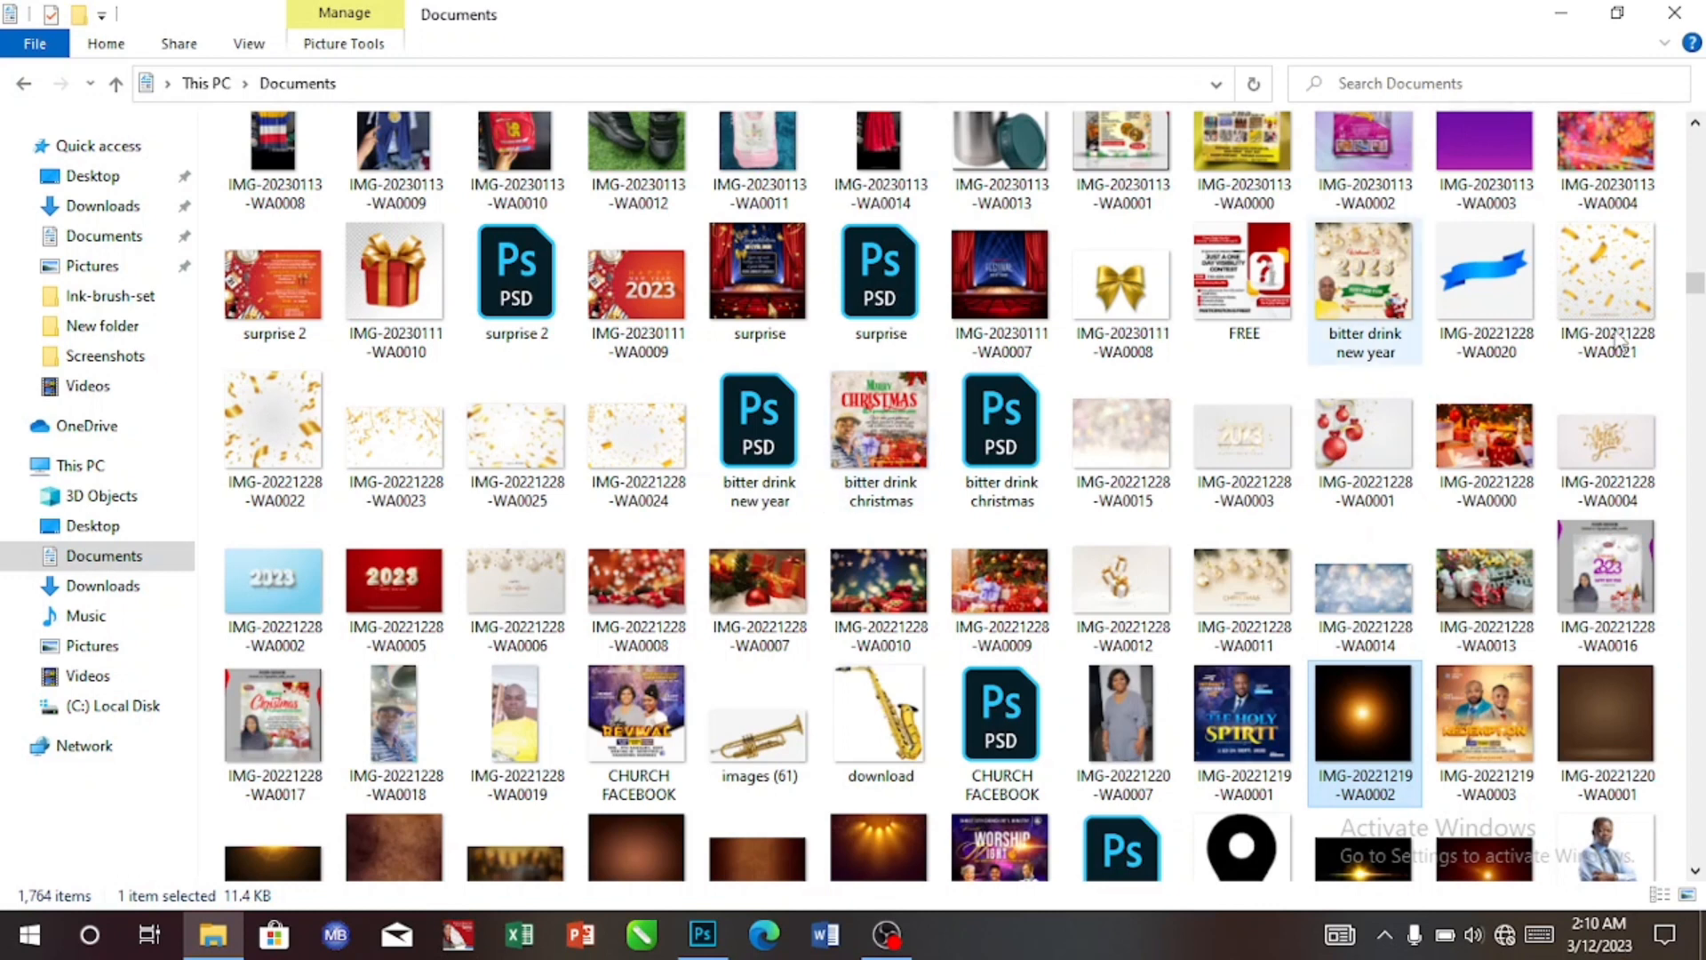
pyautogui.moveTo(1695, 283); pyautogui.dragTo(1696, 142)
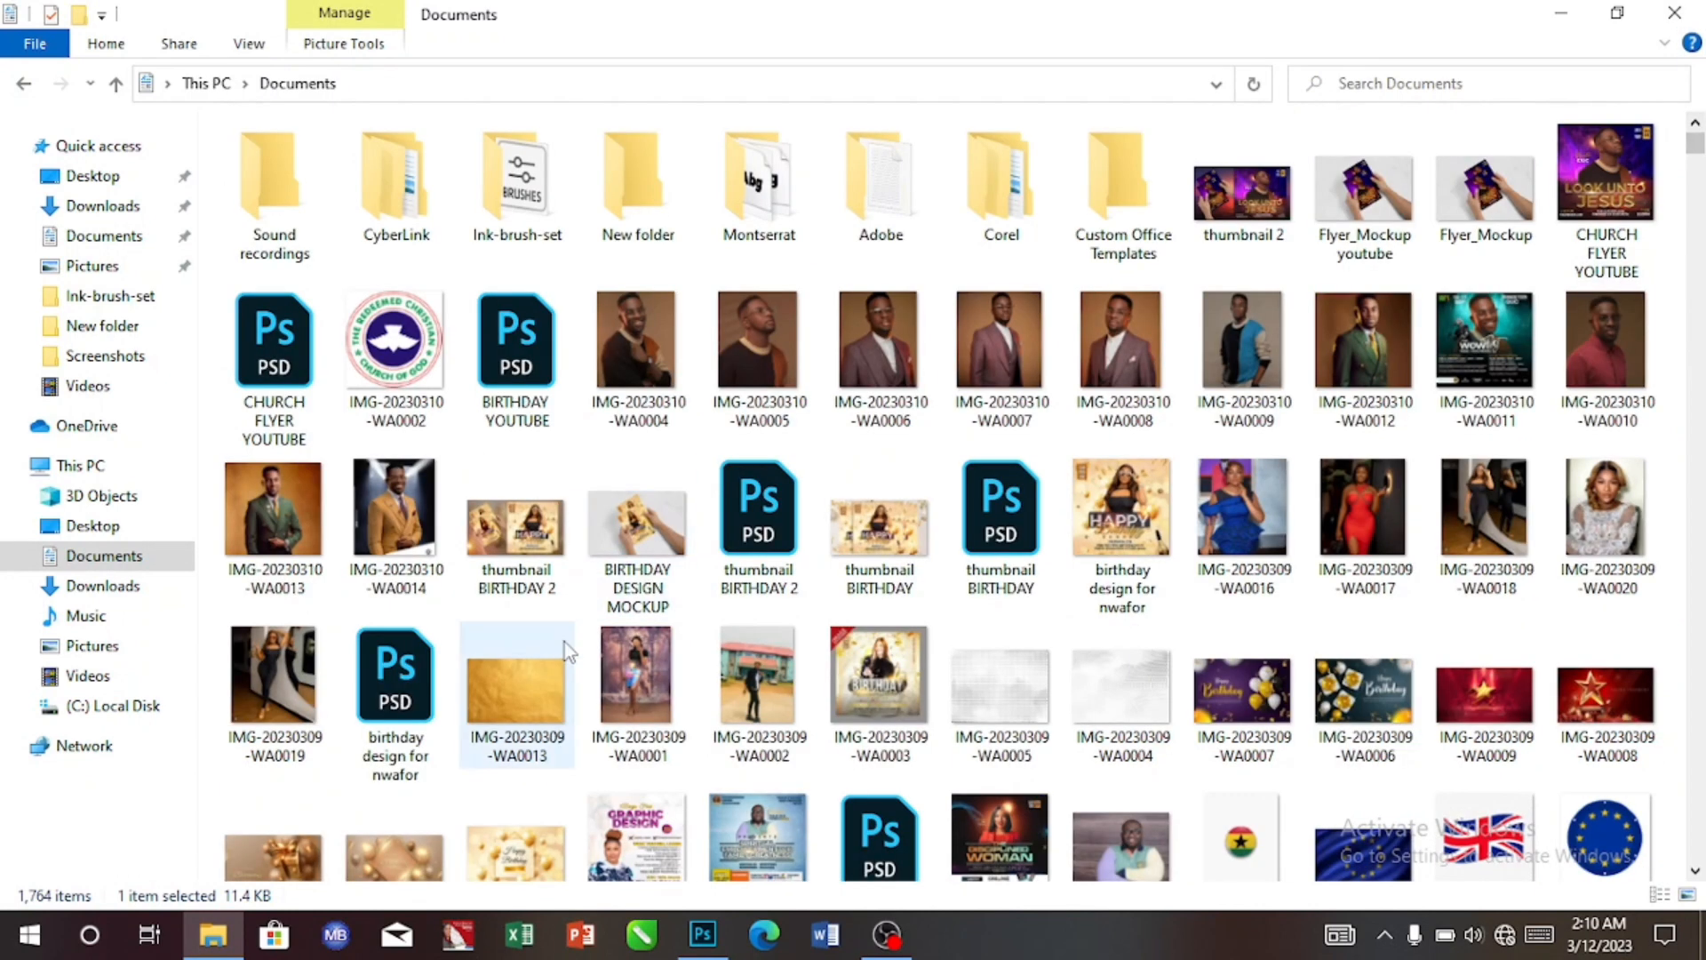
pyautogui.moveTo(533, 693); pyautogui.dragTo(929, 384)
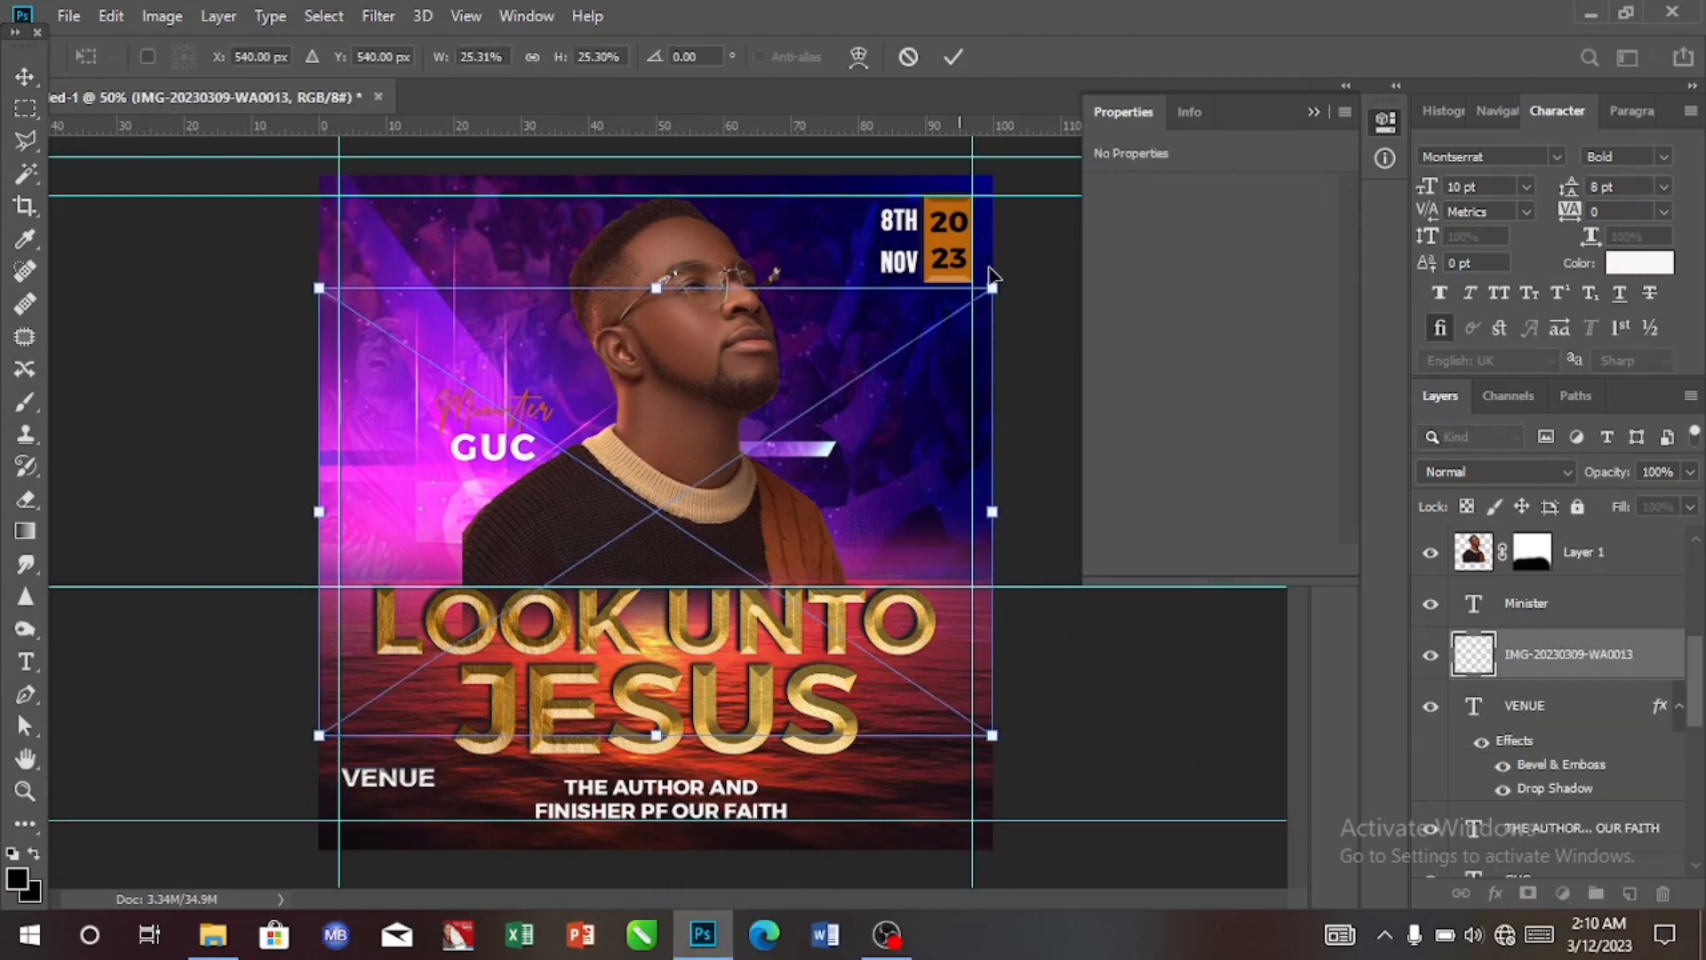
pyautogui.moveTo(989, 284); pyautogui.dragTo(441, 731)
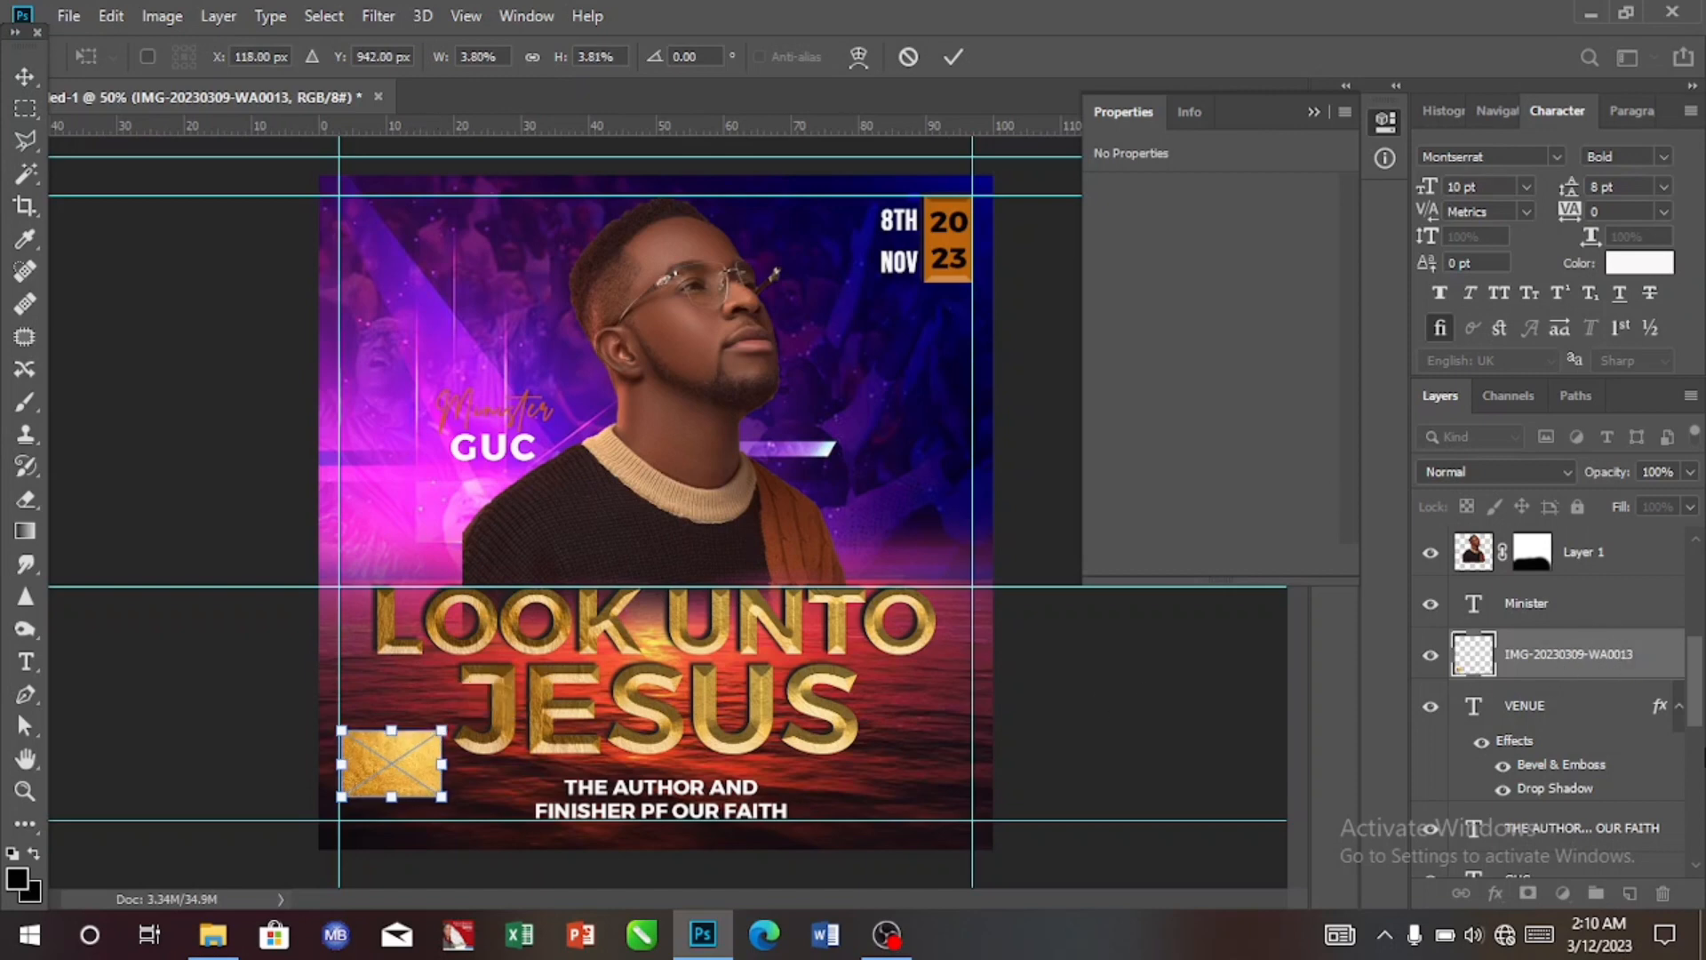
pyautogui.press('Return')
pyautogui.rightClick(1670, 672)
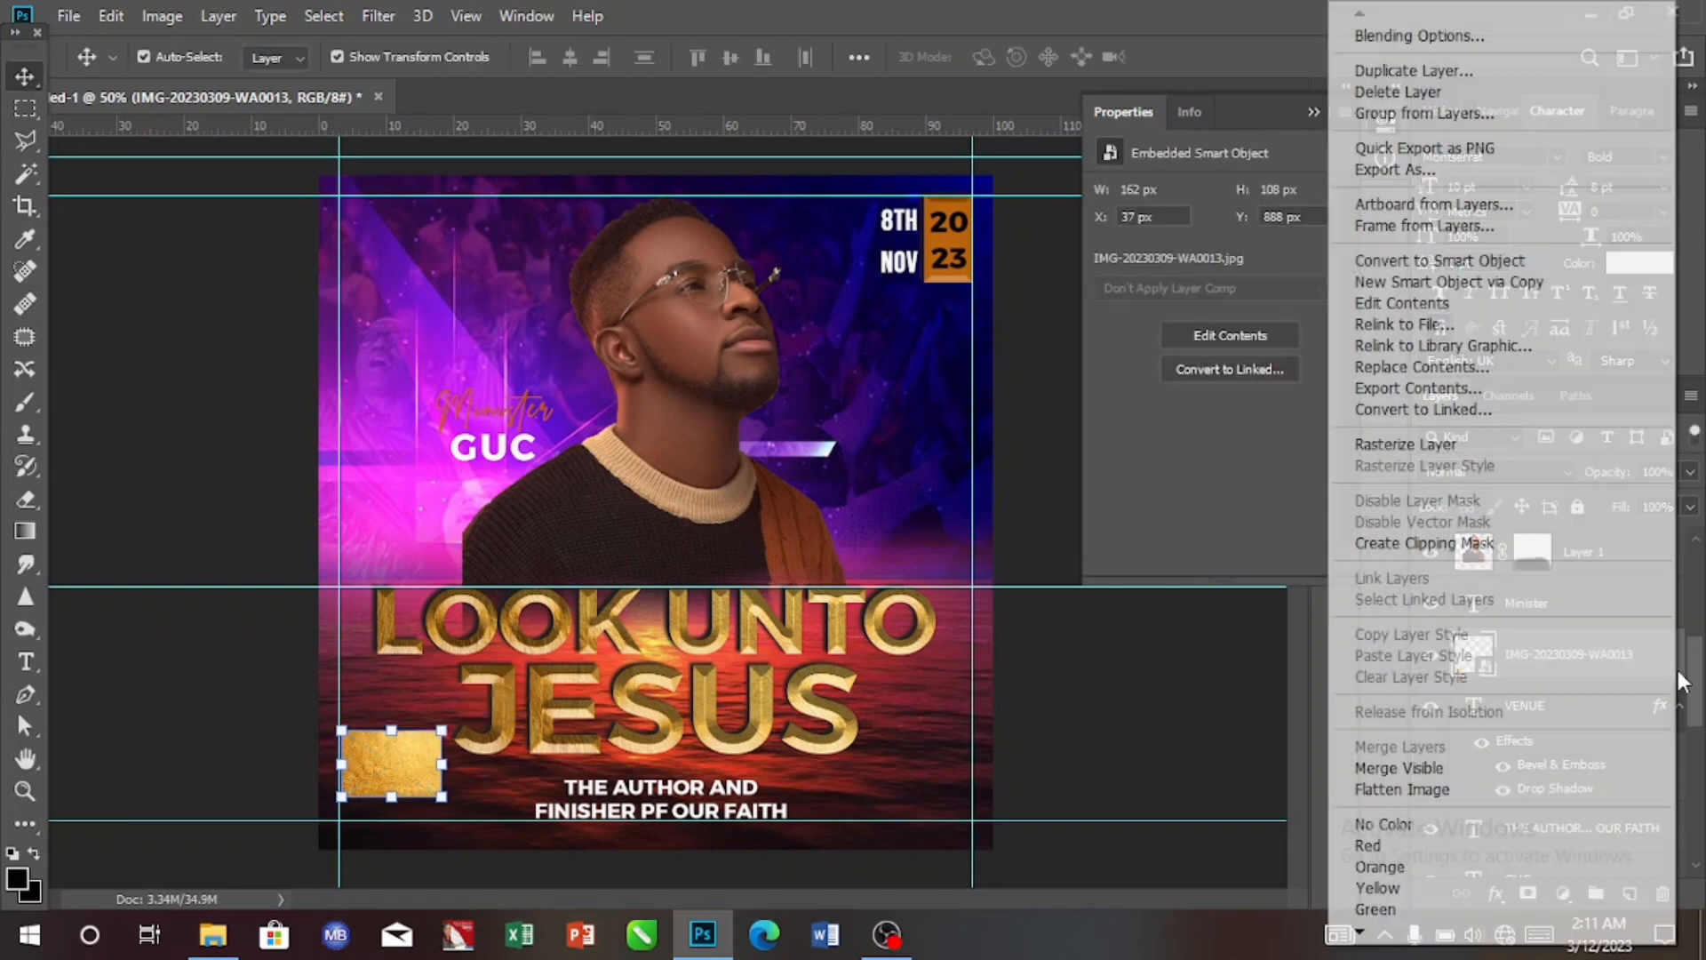
pyautogui.click(1461, 543)
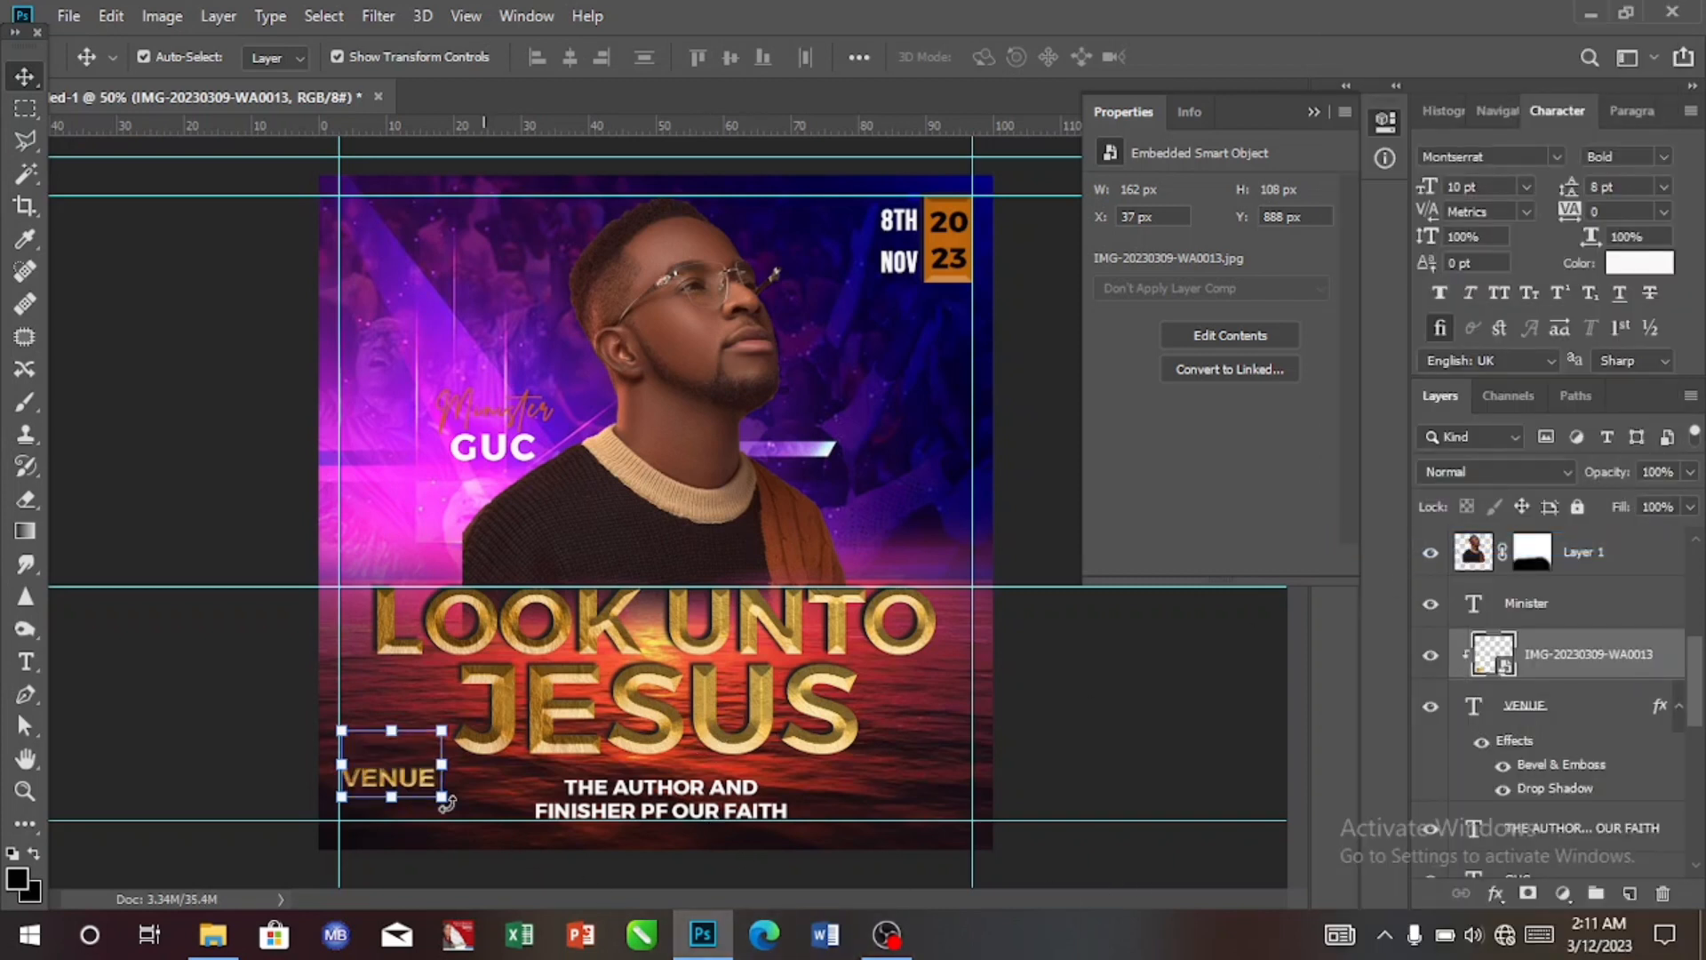
# Add a white FACEBOOK text directly below VENUE, in Montserrat Bold at 8 pt, aligned to the left margin guide.
pyautogui.click(26, 662)
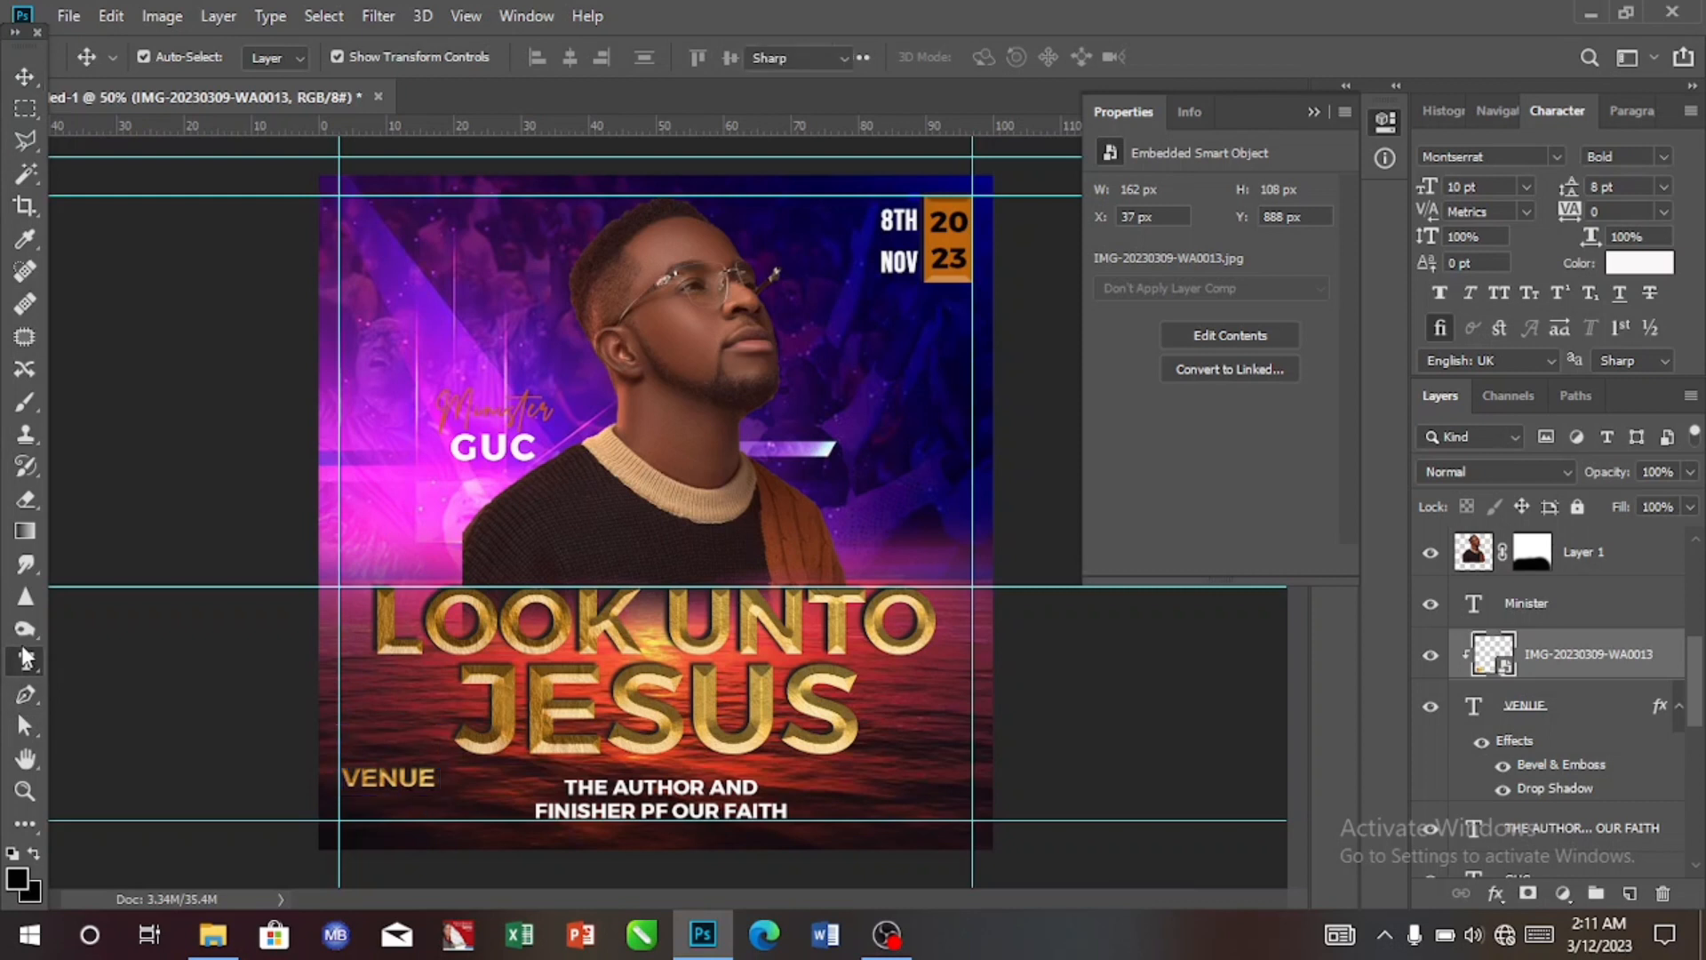
pyautogui.click(354, 809)
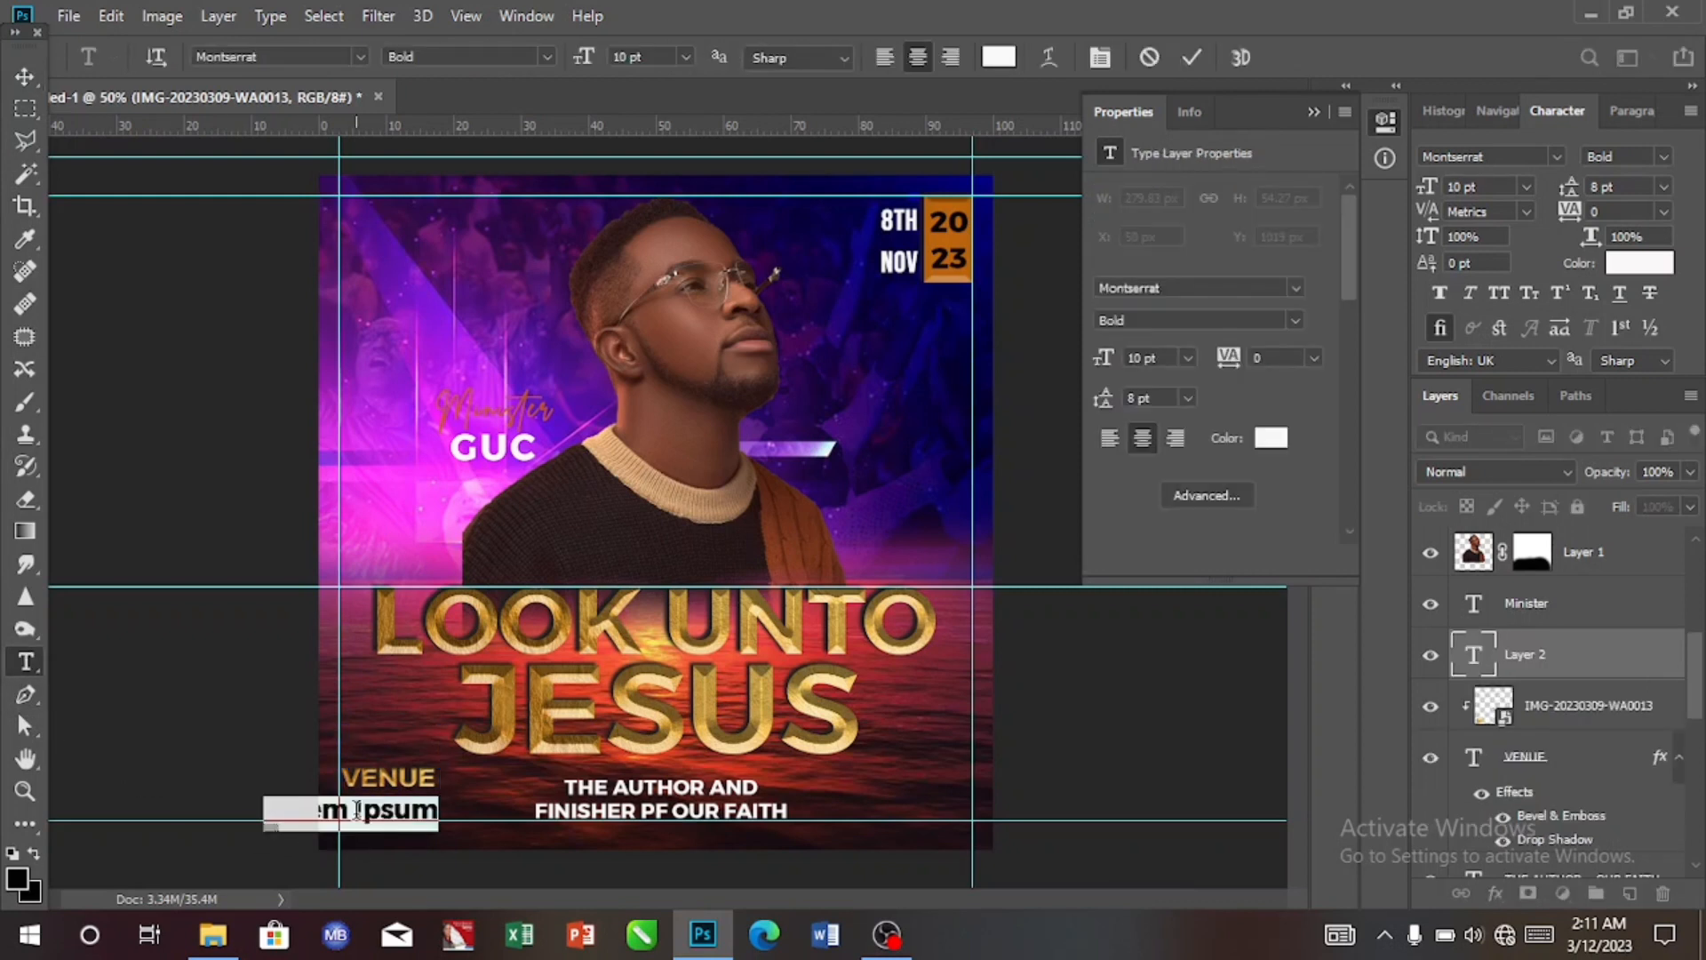
pyautogui.press('BackSpace')
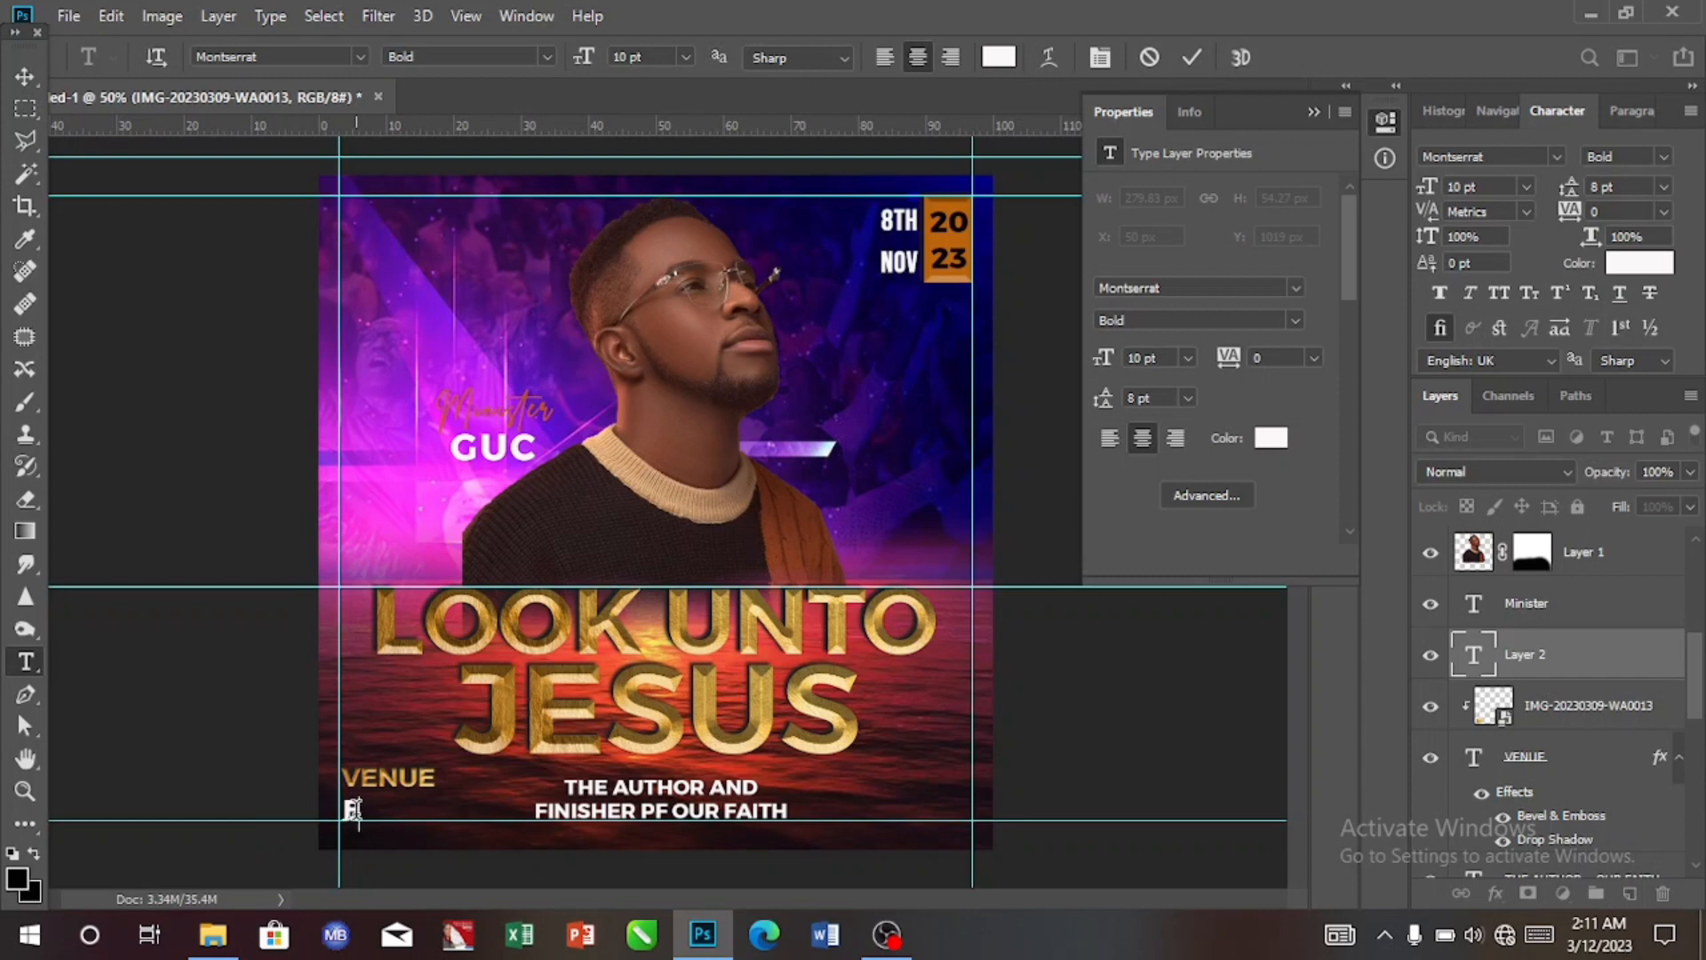
pyautogui.write('FACEB')
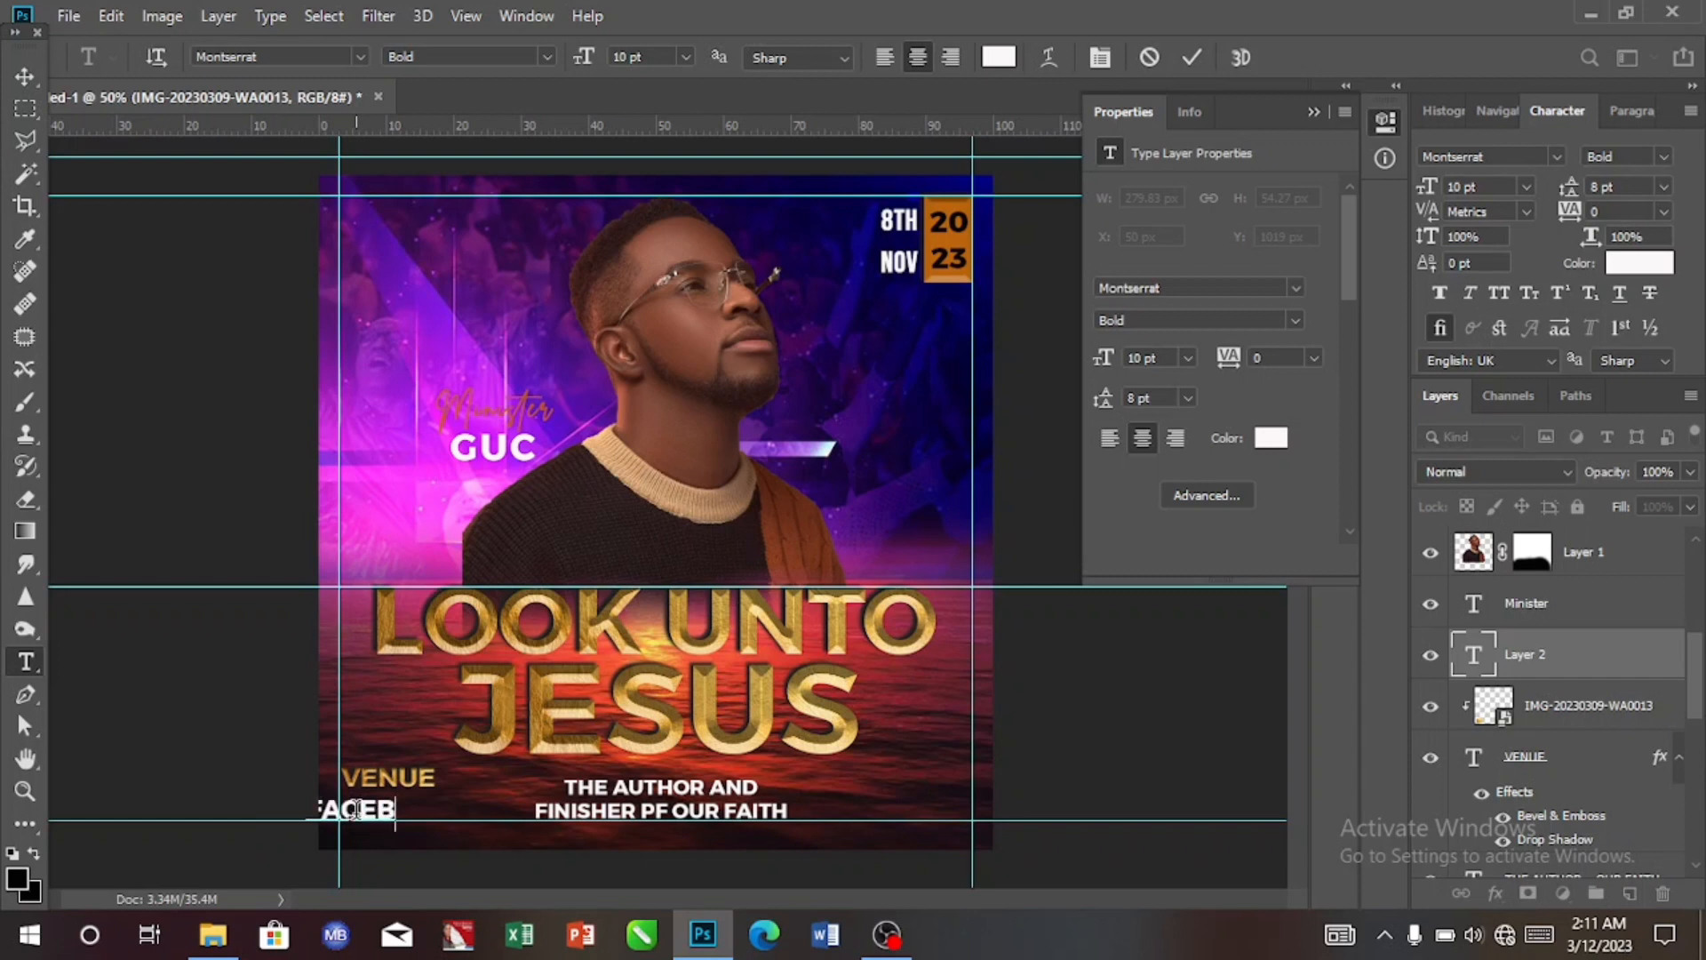
pyautogui.write('OOK')
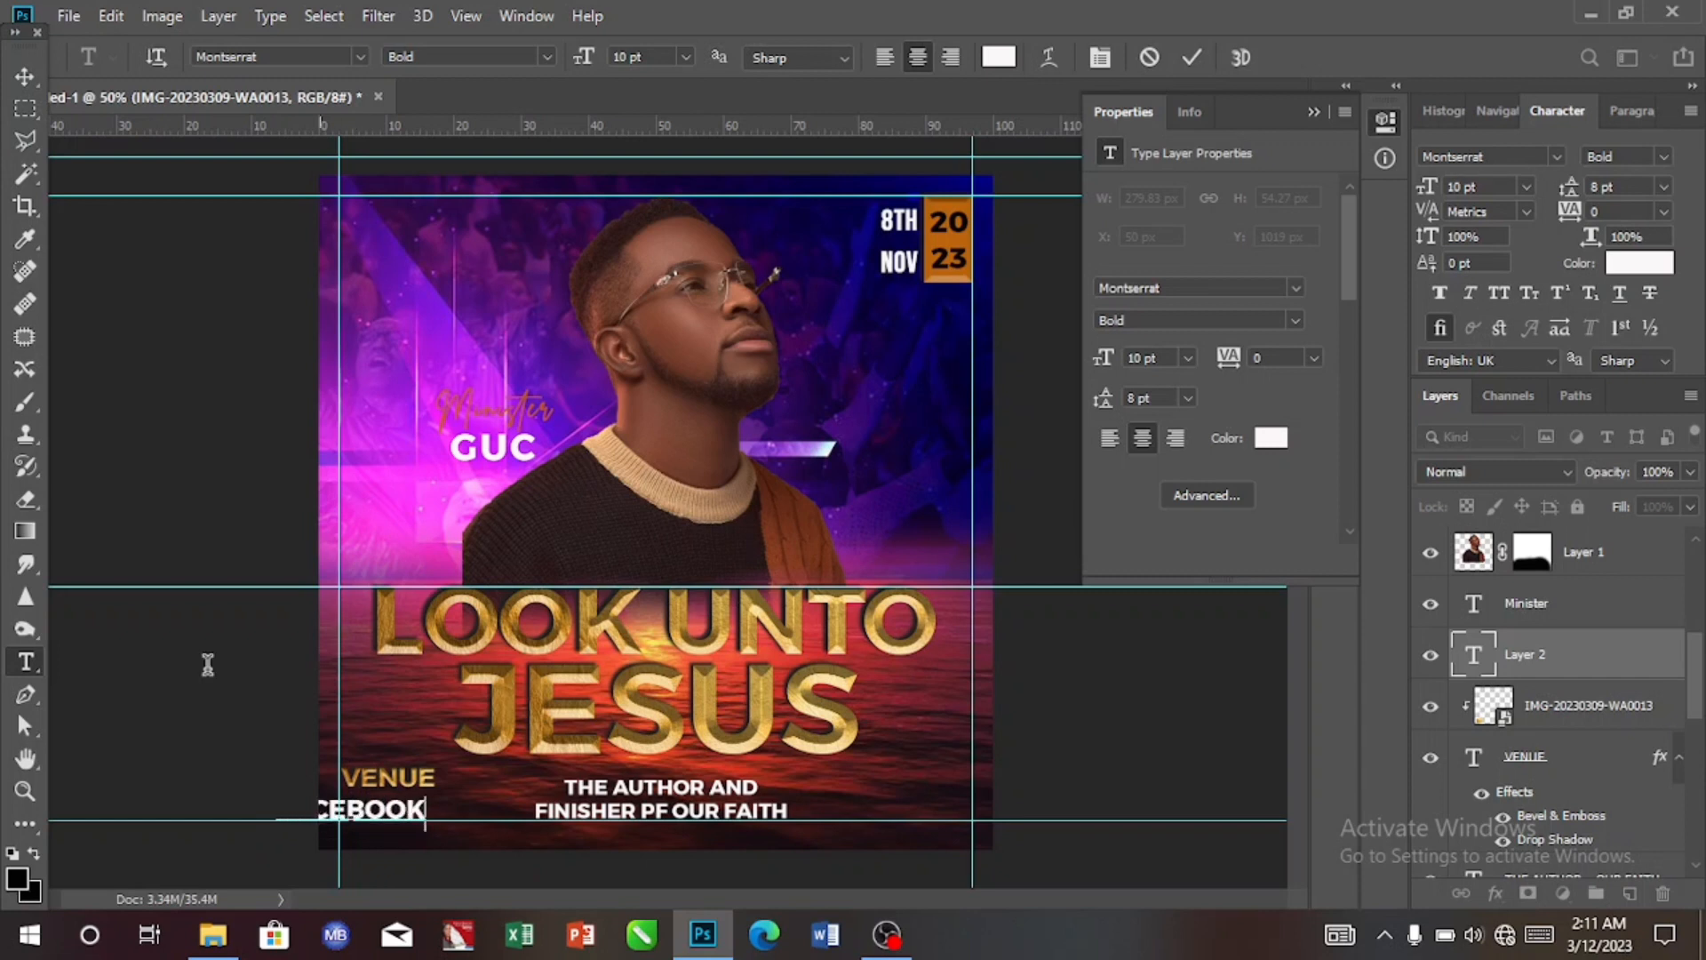
pyautogui.click(25, 76)
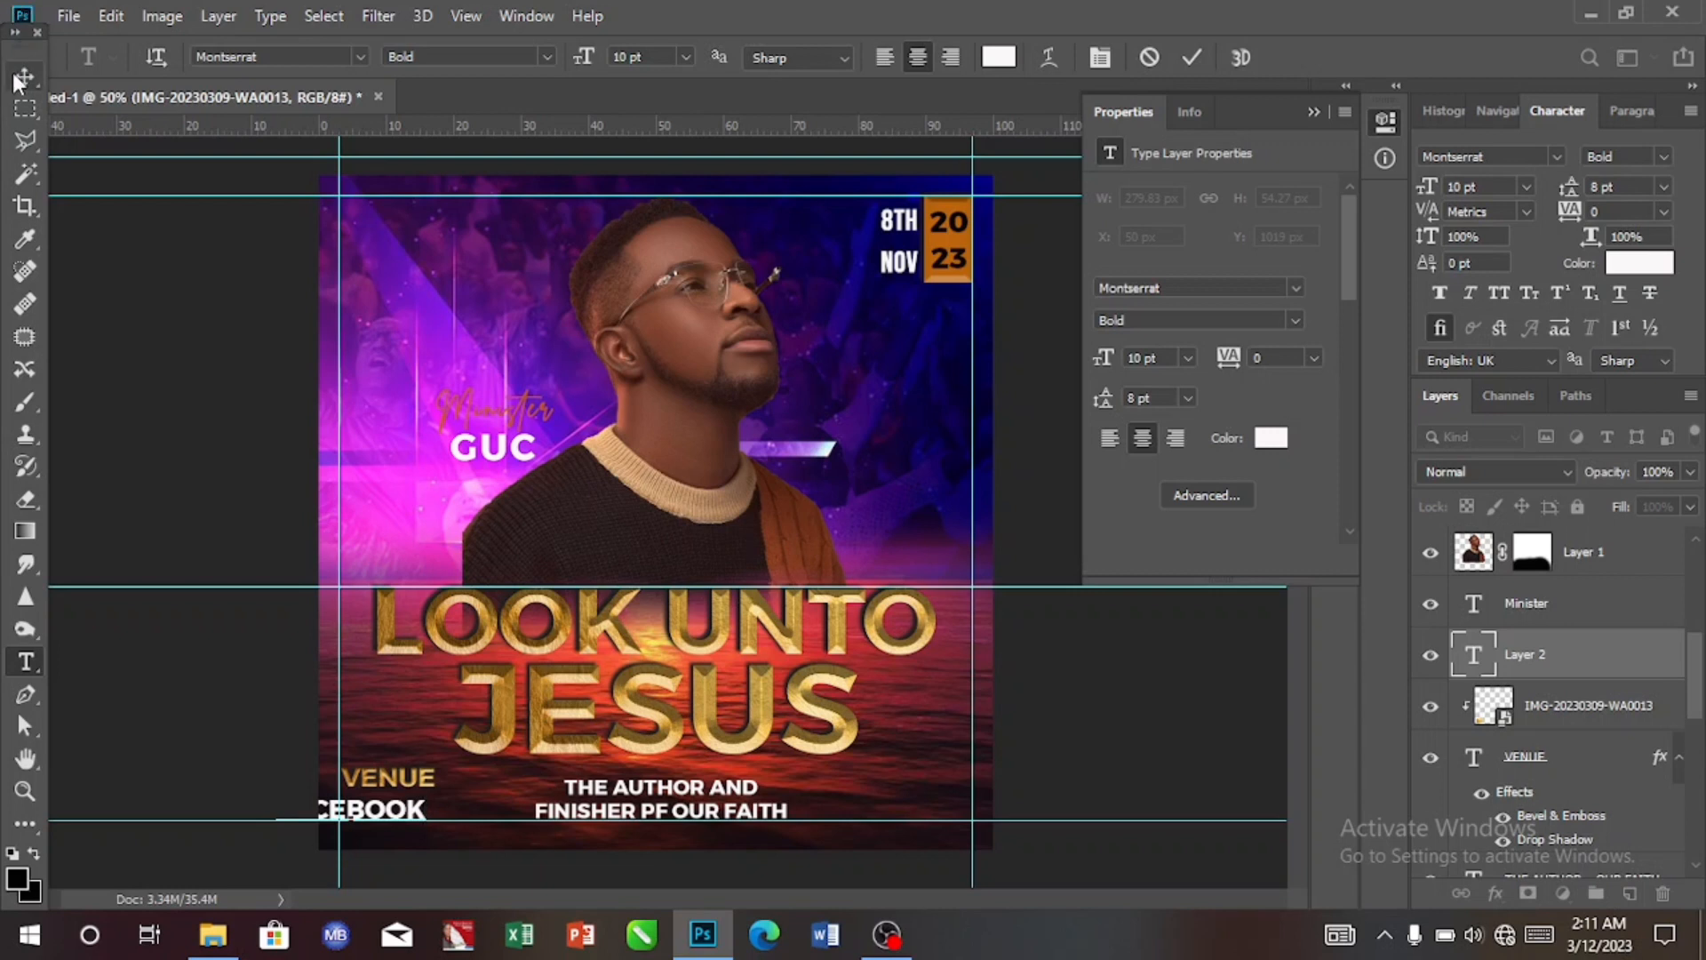
pyautogui.click(1524, 186)
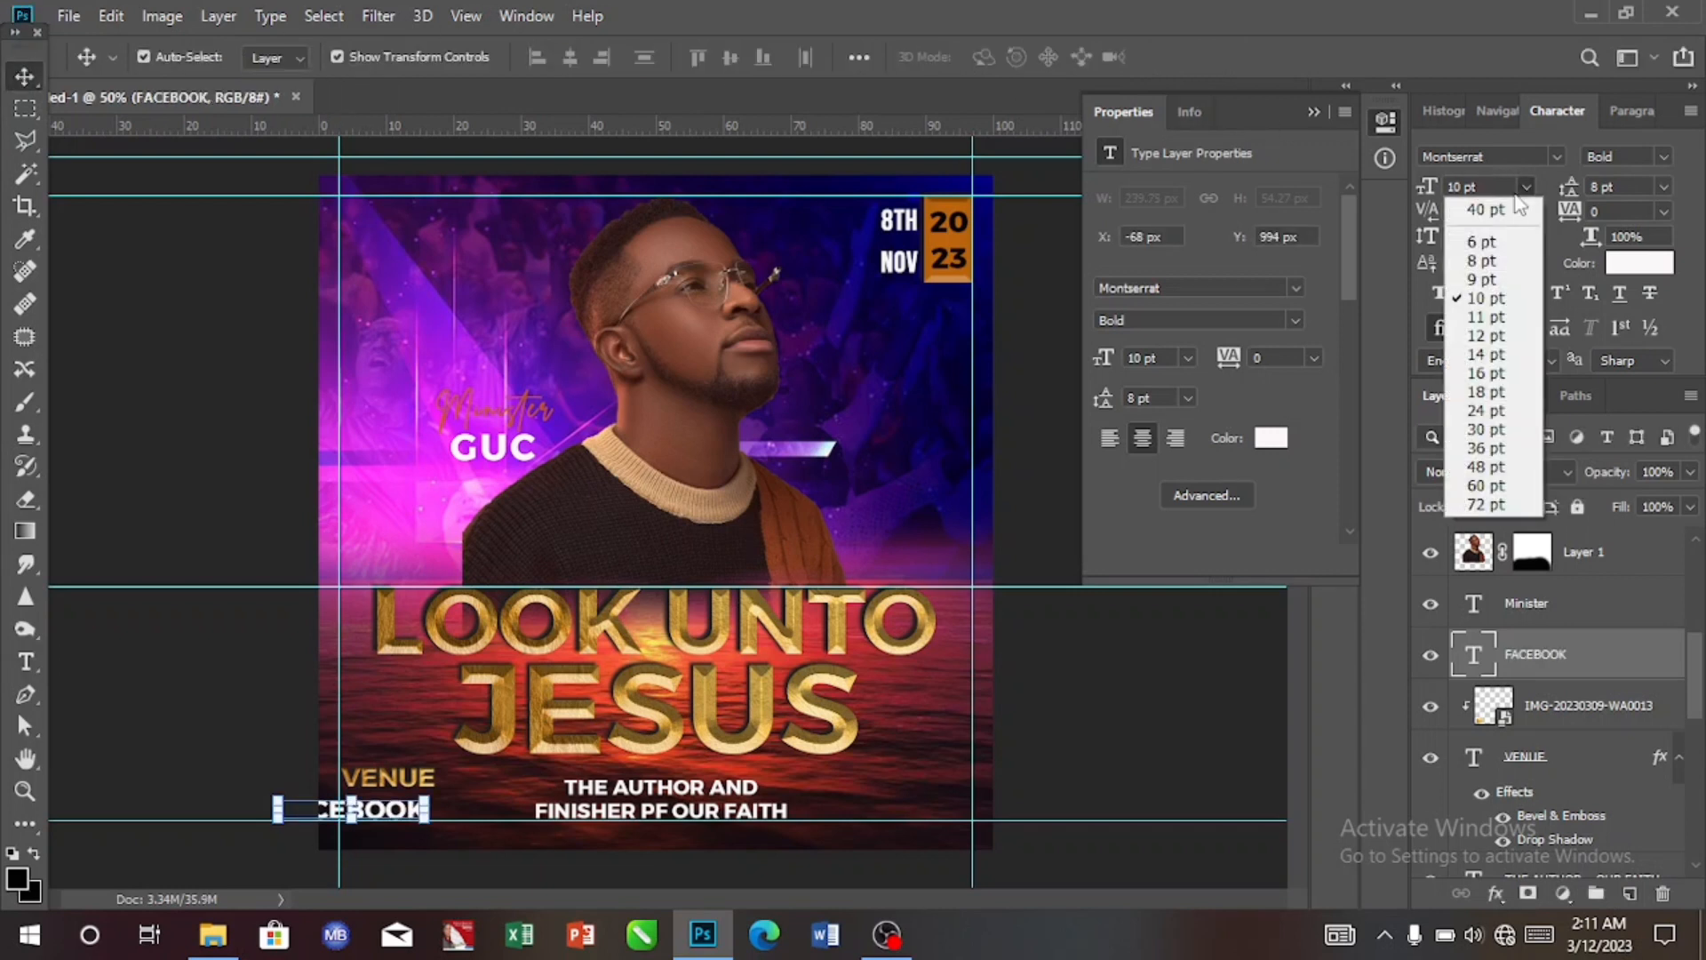
pyautogui.click(1489, 262)
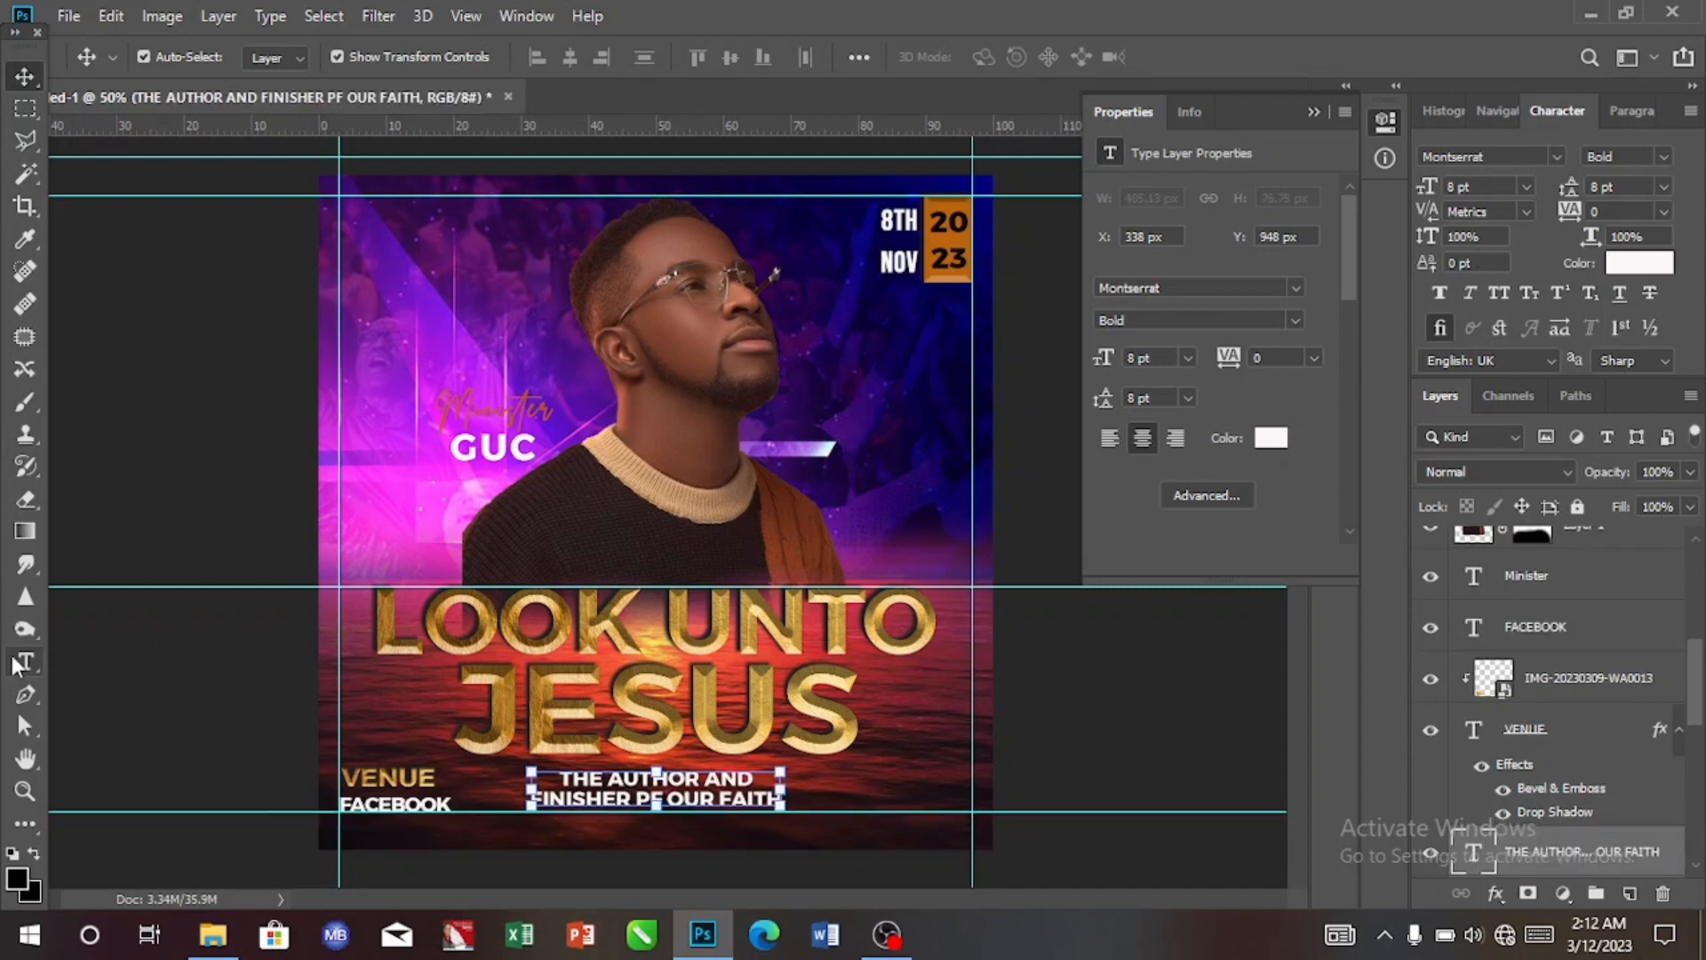
# Add a 10 pt Montserrat Bold text reading TIME level with VENUE, against the flyer's right margin guide.
pyautogui.click(25, 662)
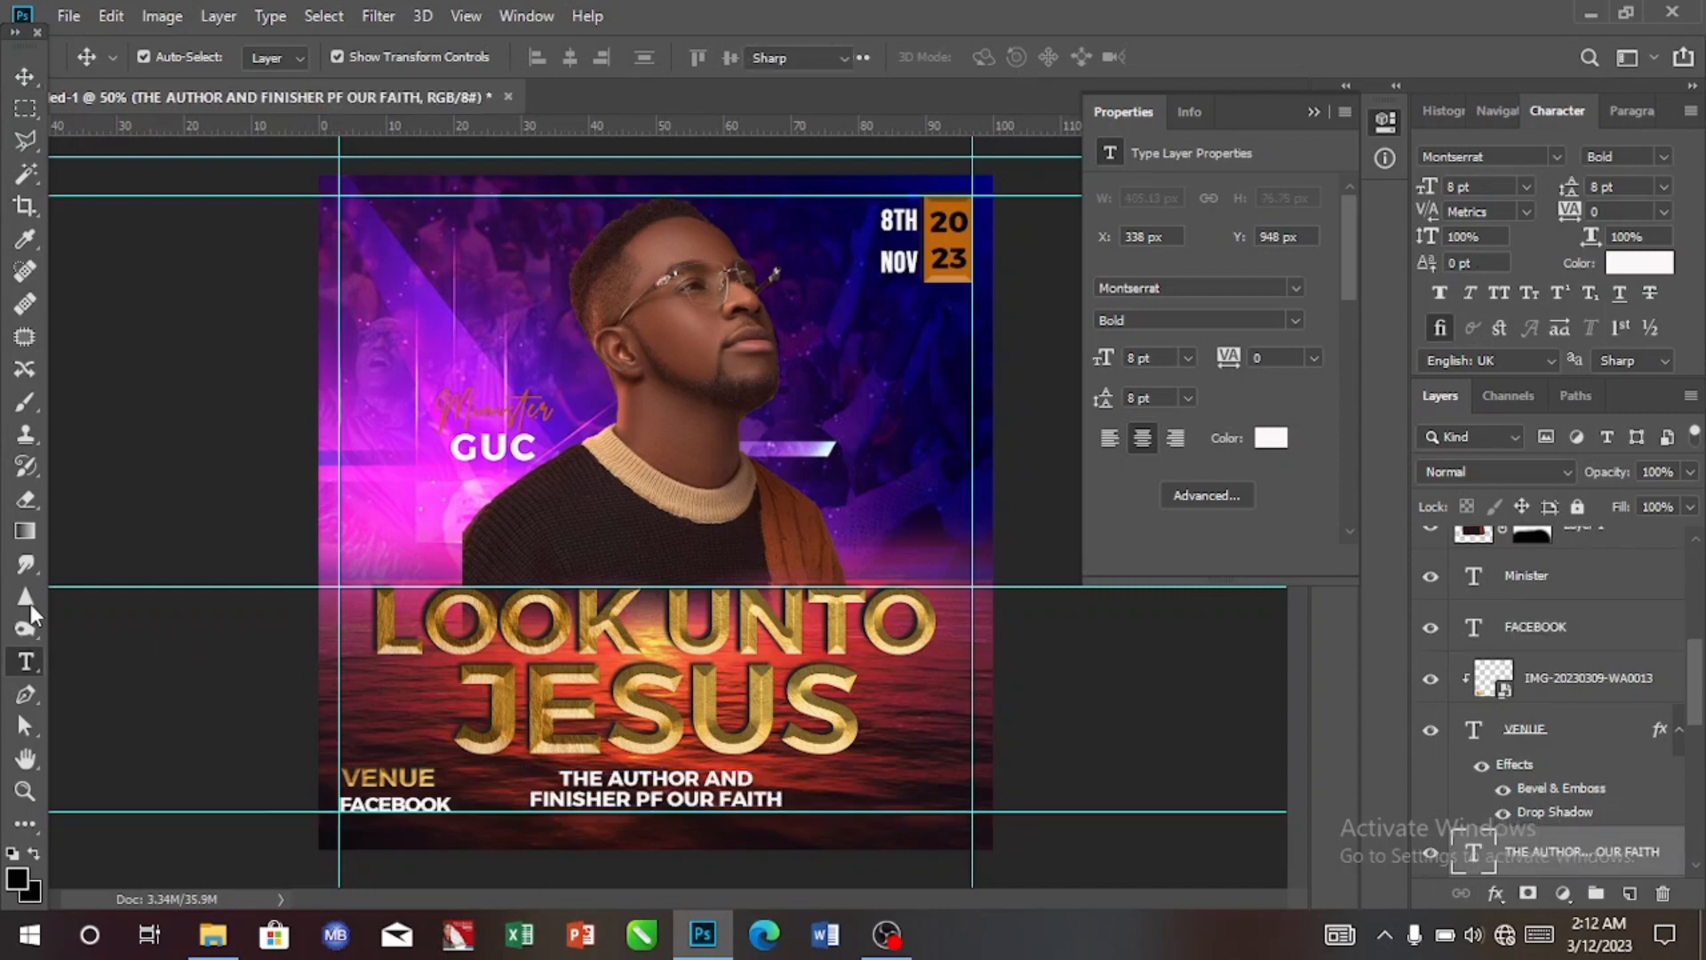
pyautogui.click(364, 278)
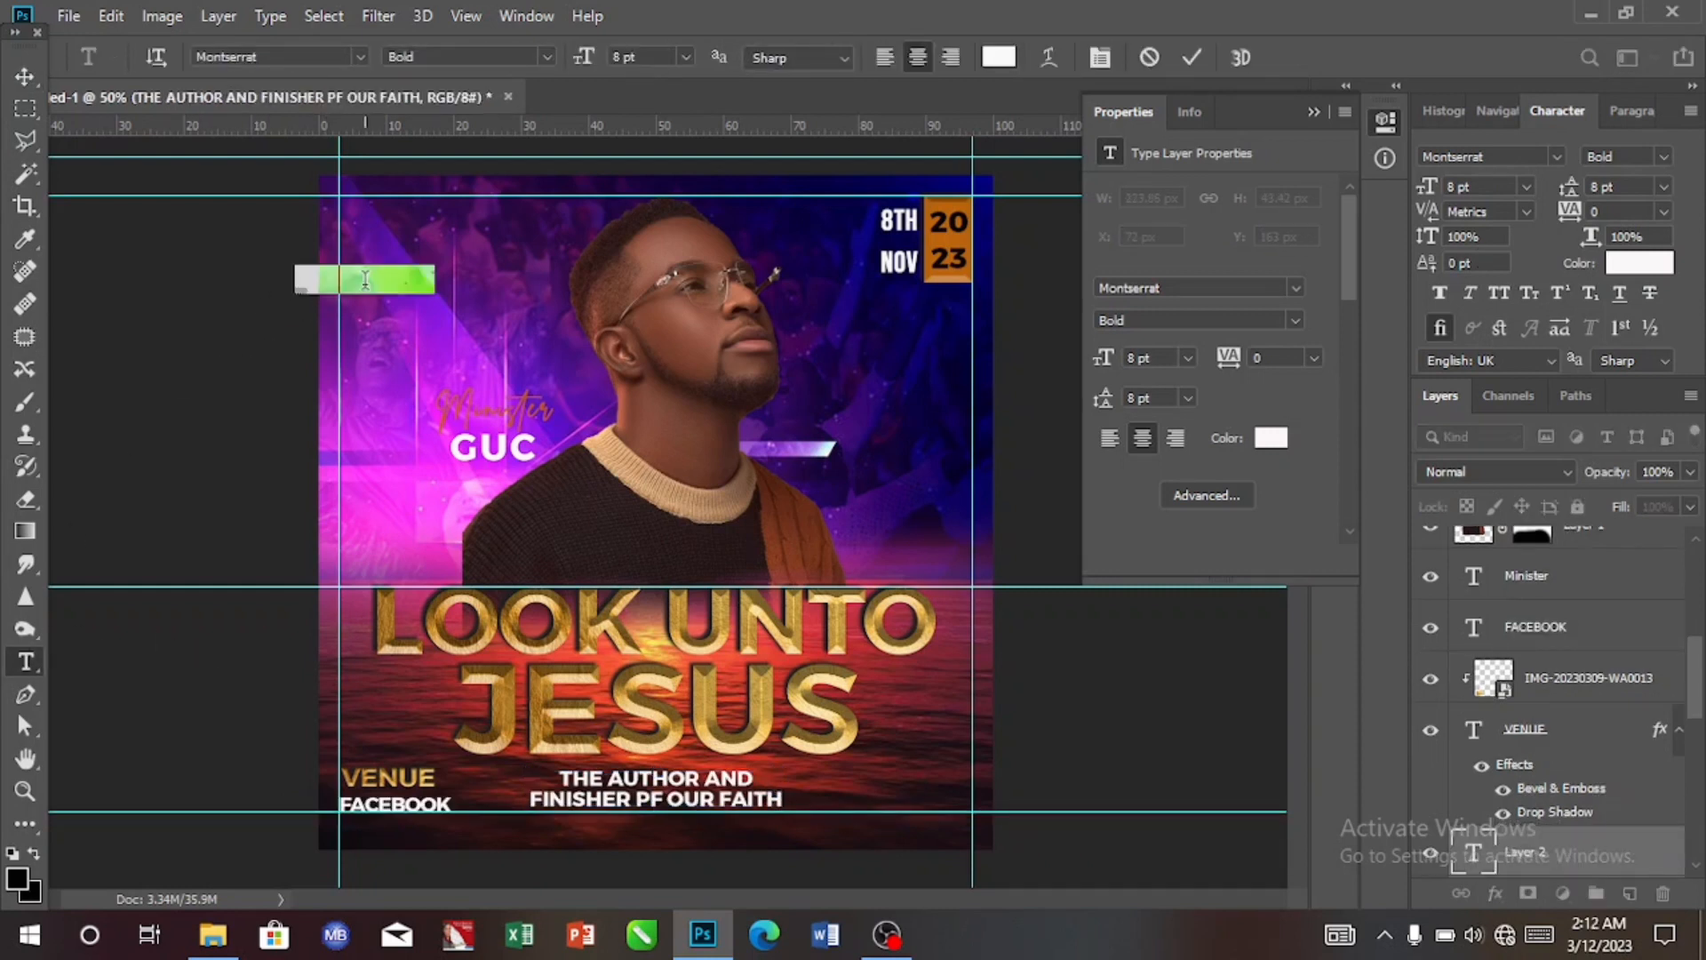
pyautogui.press('BackSpace')
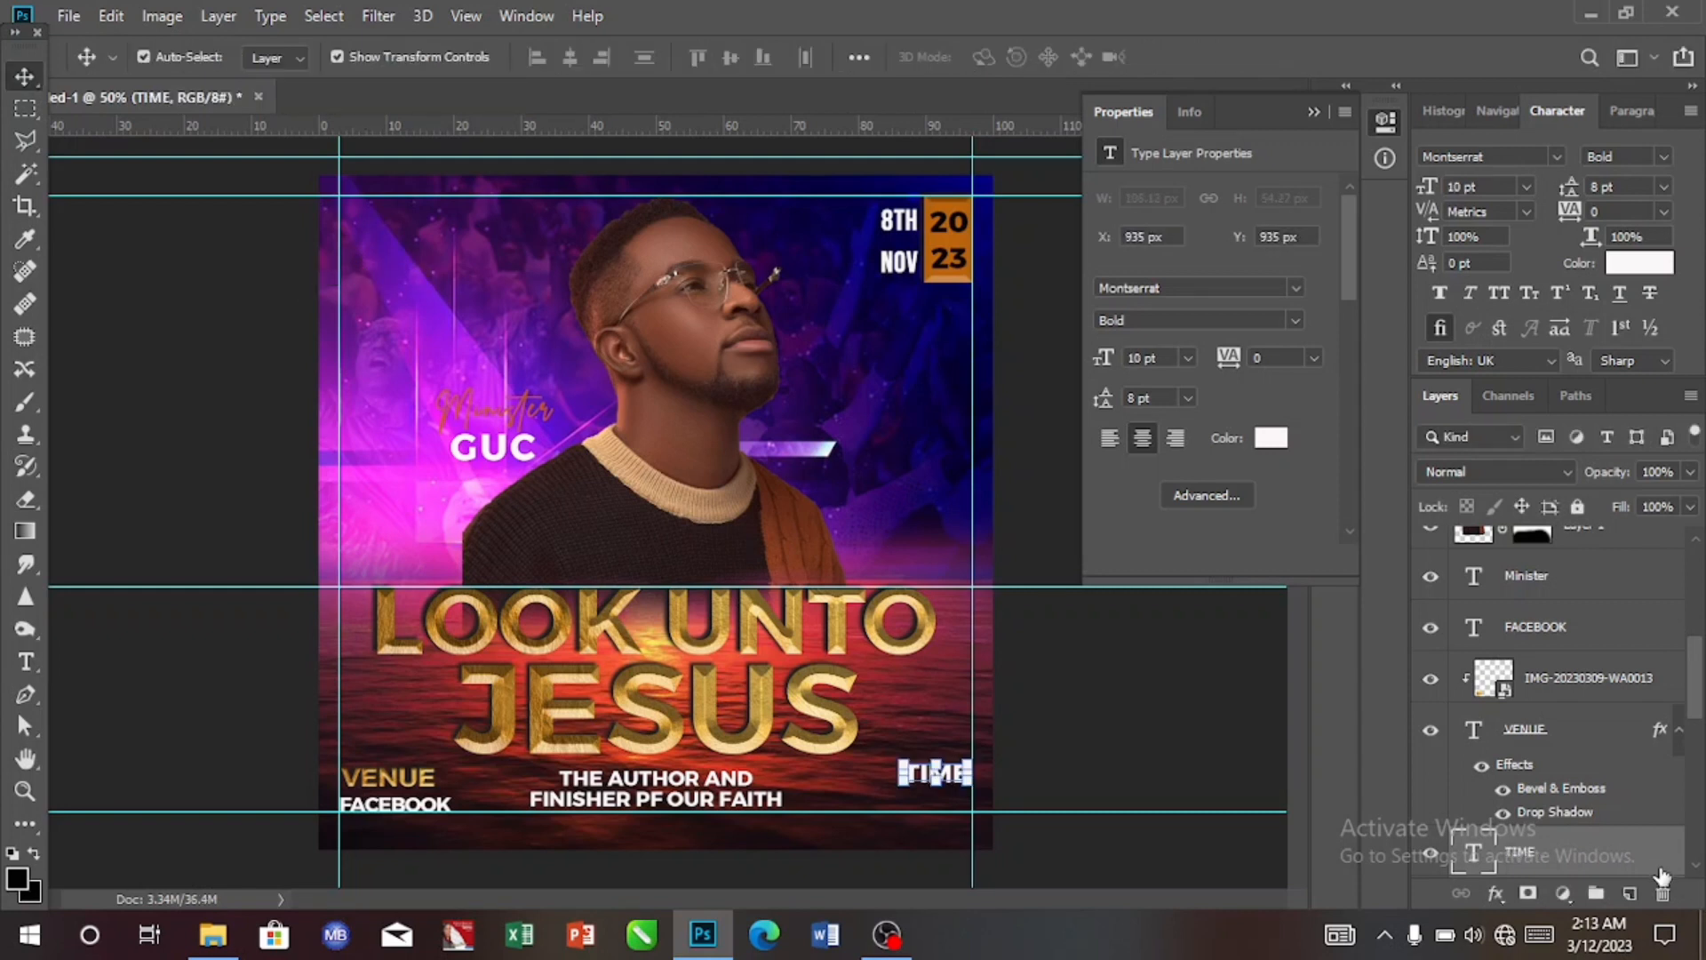
# Apply Bevel & Emboss with 230% depth and 10 px size, plus a Drop Shadow, to the TIME text.
pyautogui.doubleClick(1612, 849)
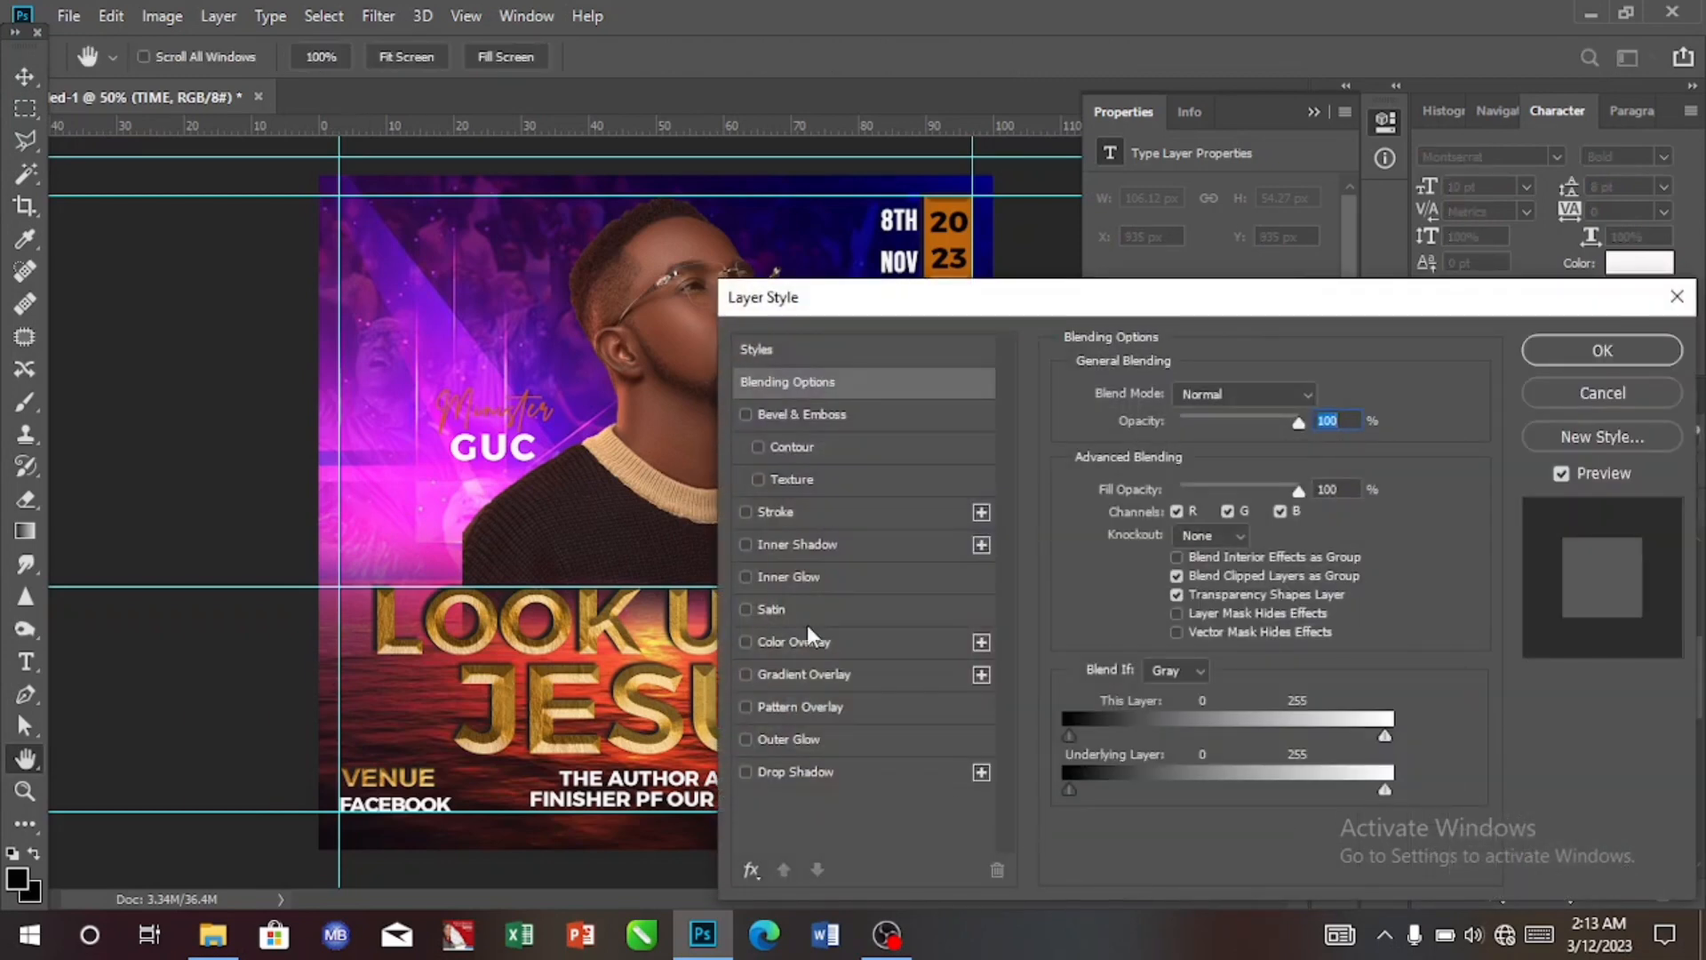
pyautogui.click(770, 416)
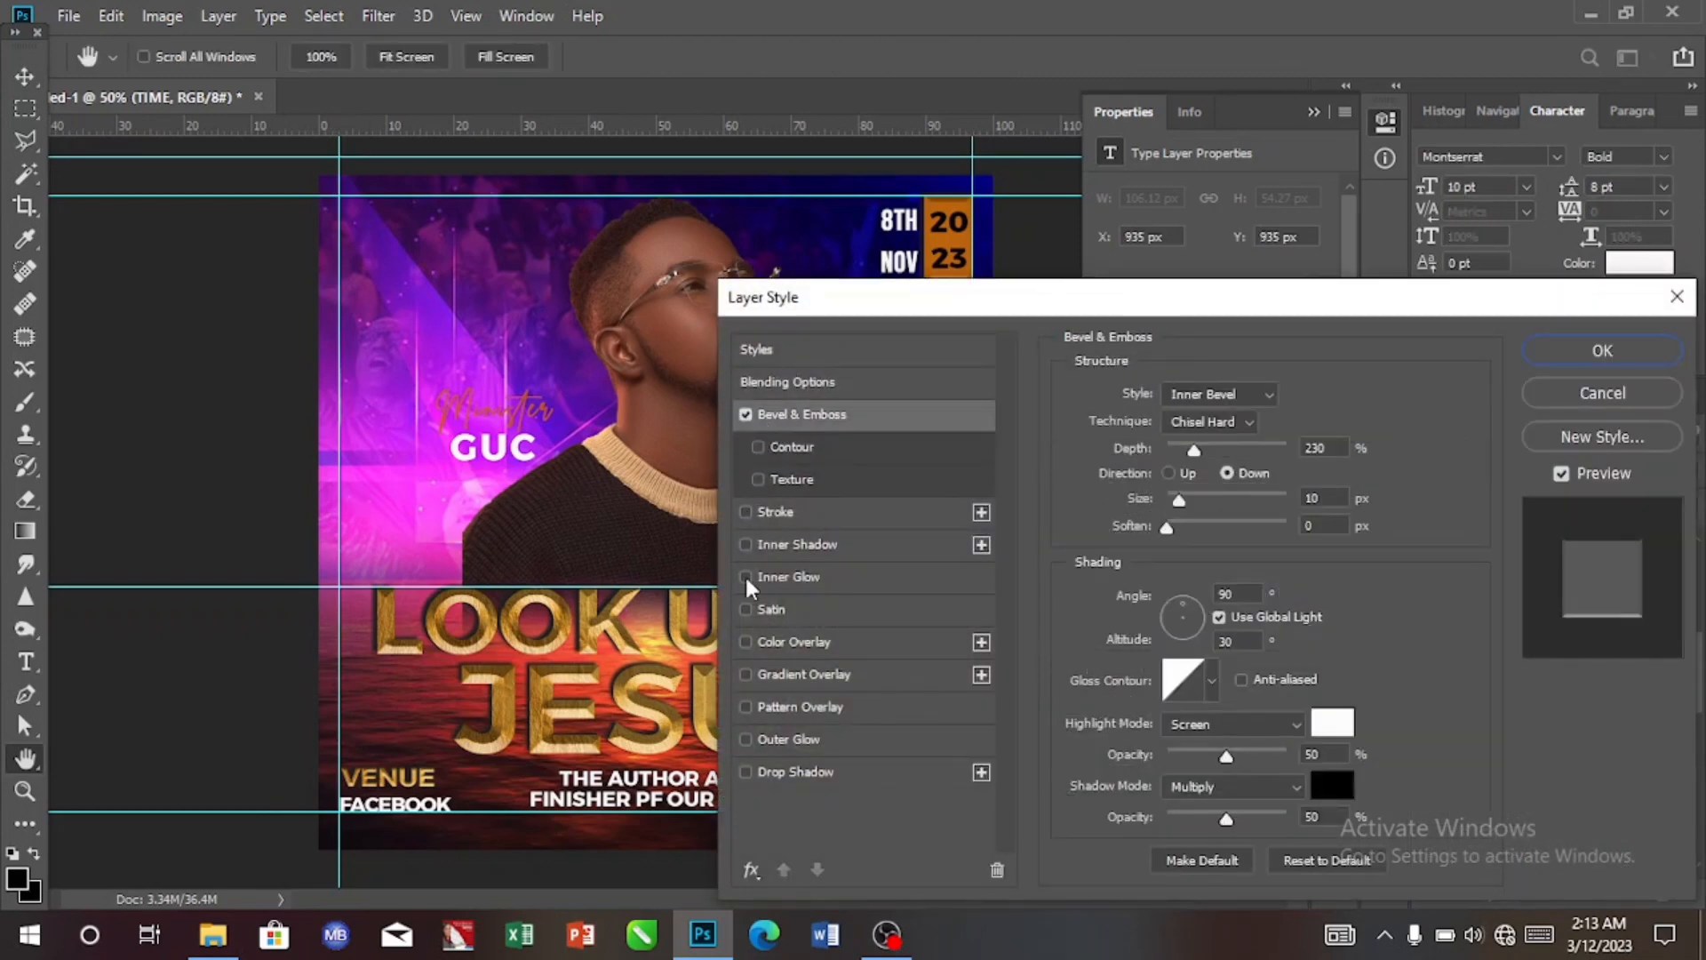
pyautogui.click(794, 772)
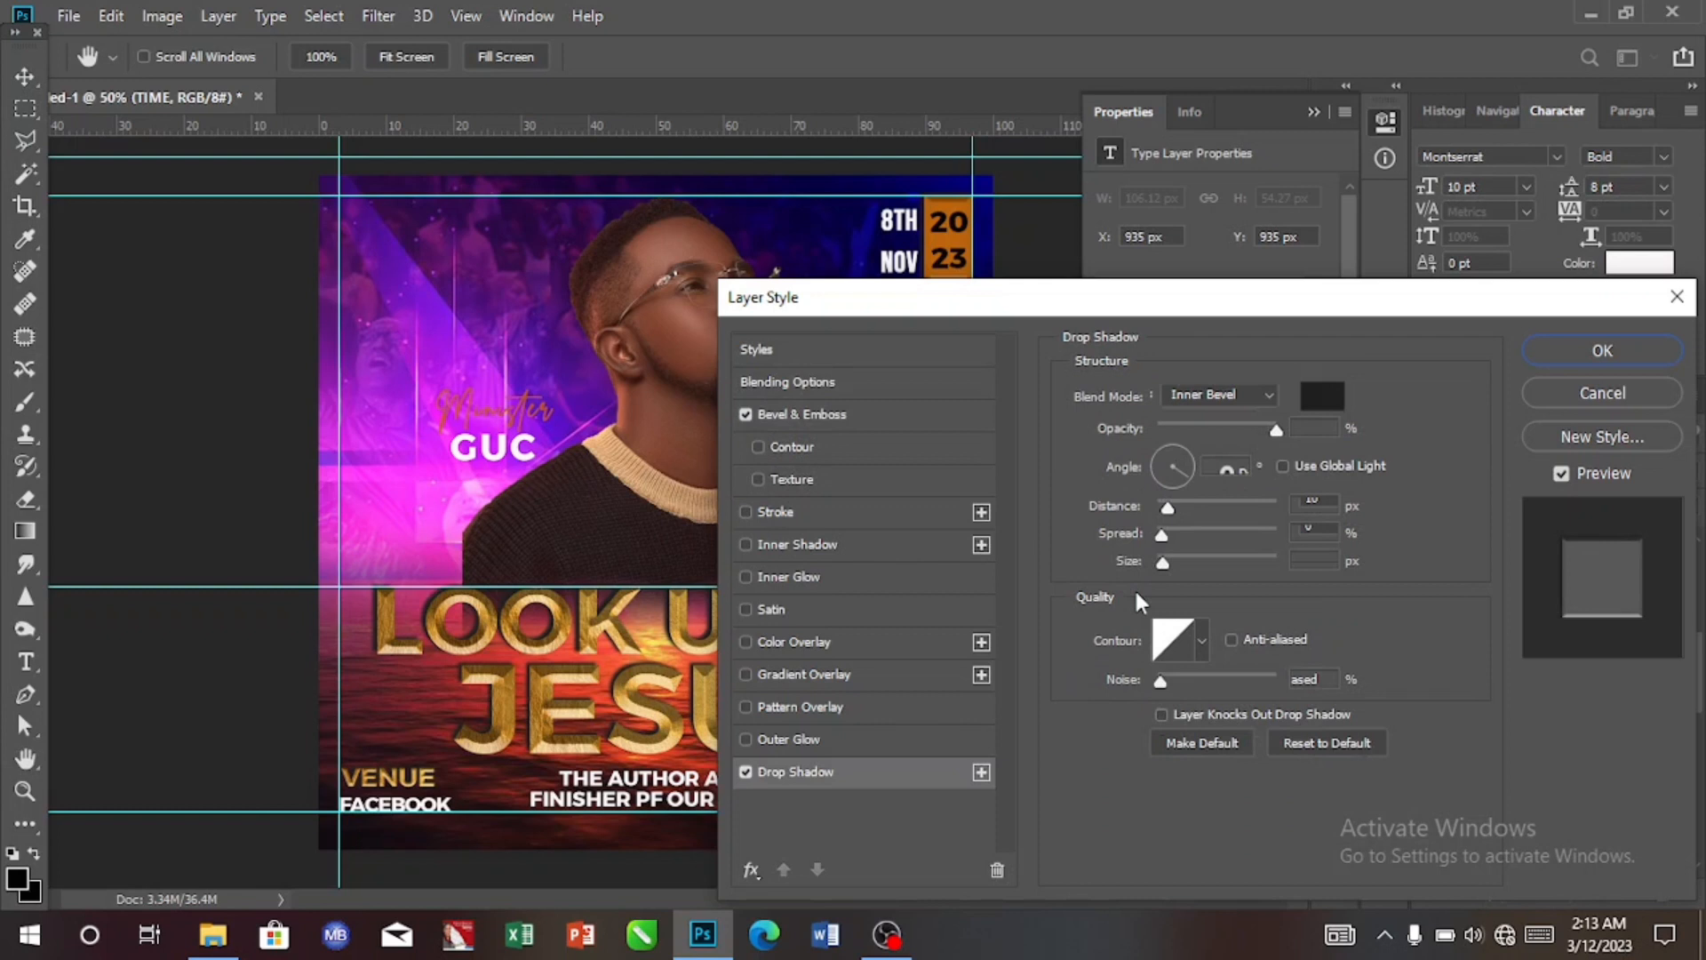
pyautogui.click(1603, 350)
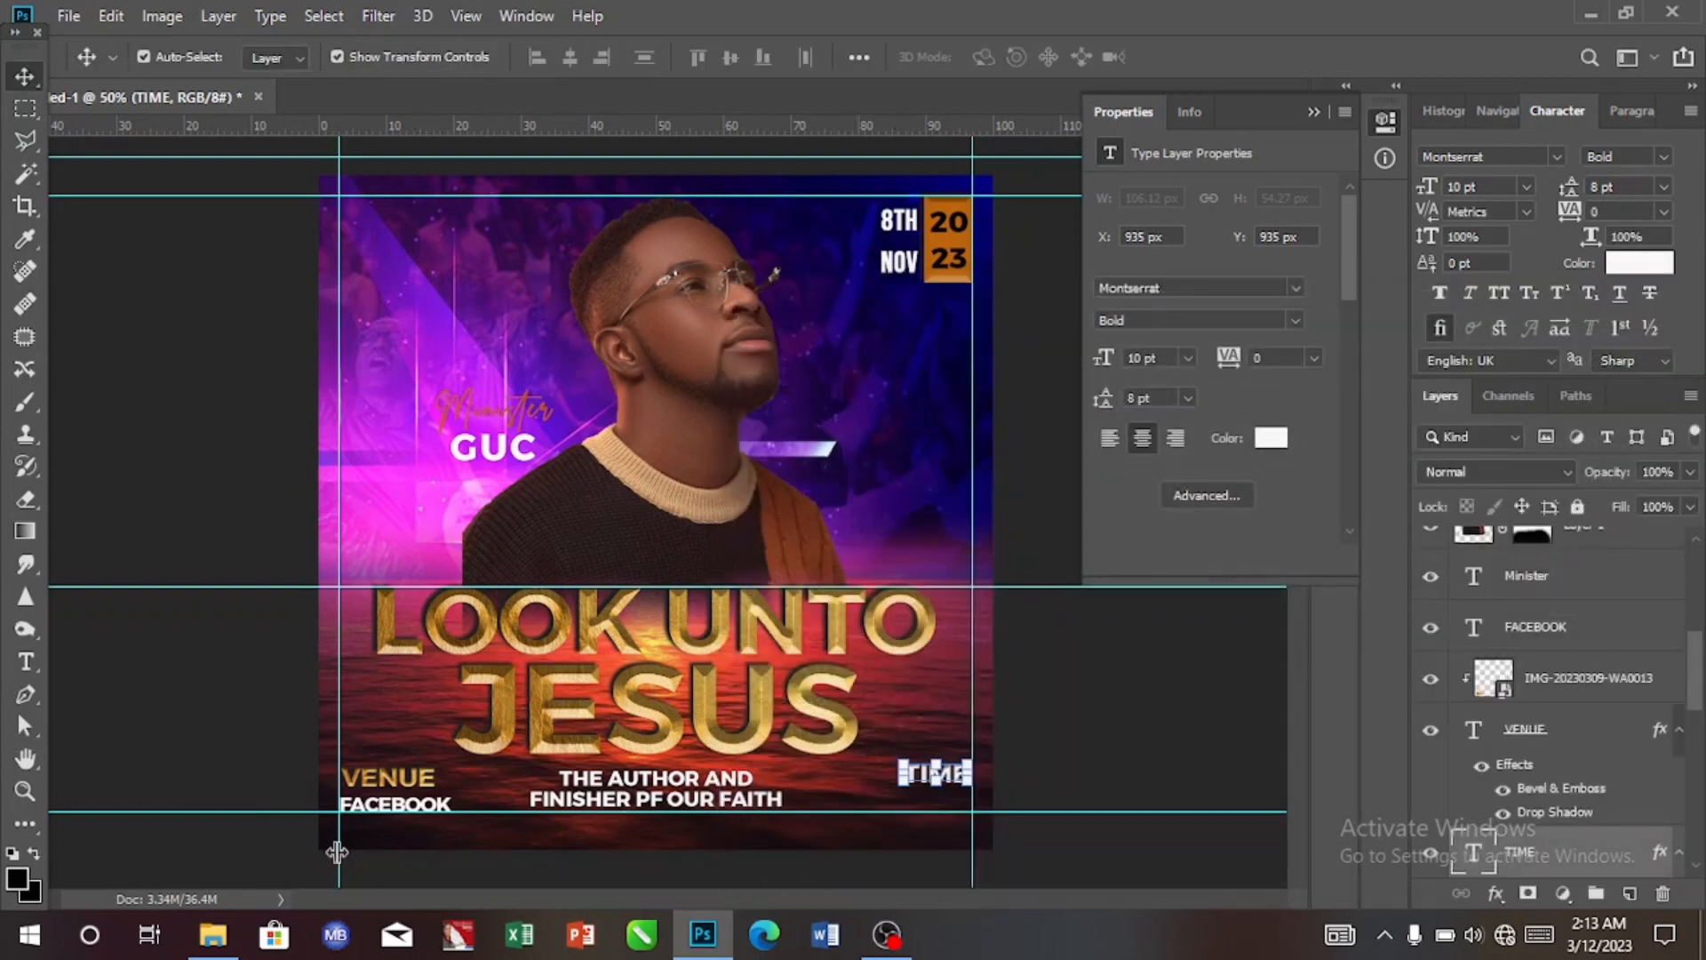
# Place the gold texture IMG-20230309-WA0013 over TIME, scaled to about 175 × 116 px, and clip it to the TIME text.
pyautogui.click(211, 935)
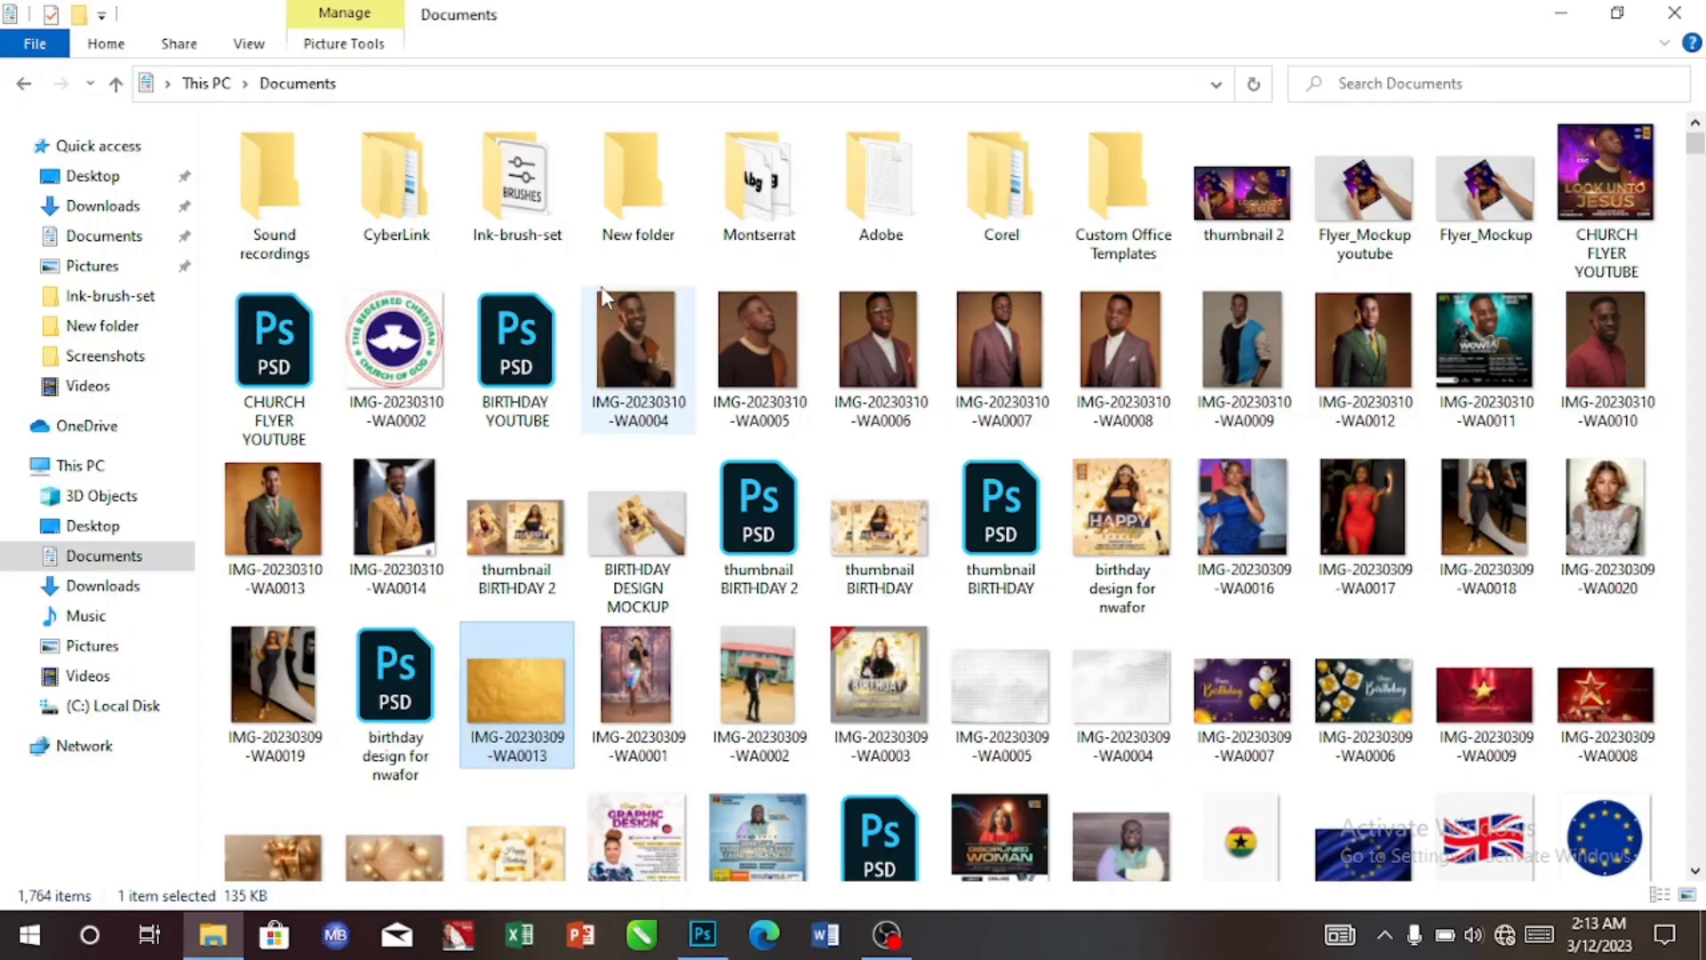
pyautogui.moveTo(513, 722); pyautogui.dragTo(677, 667)
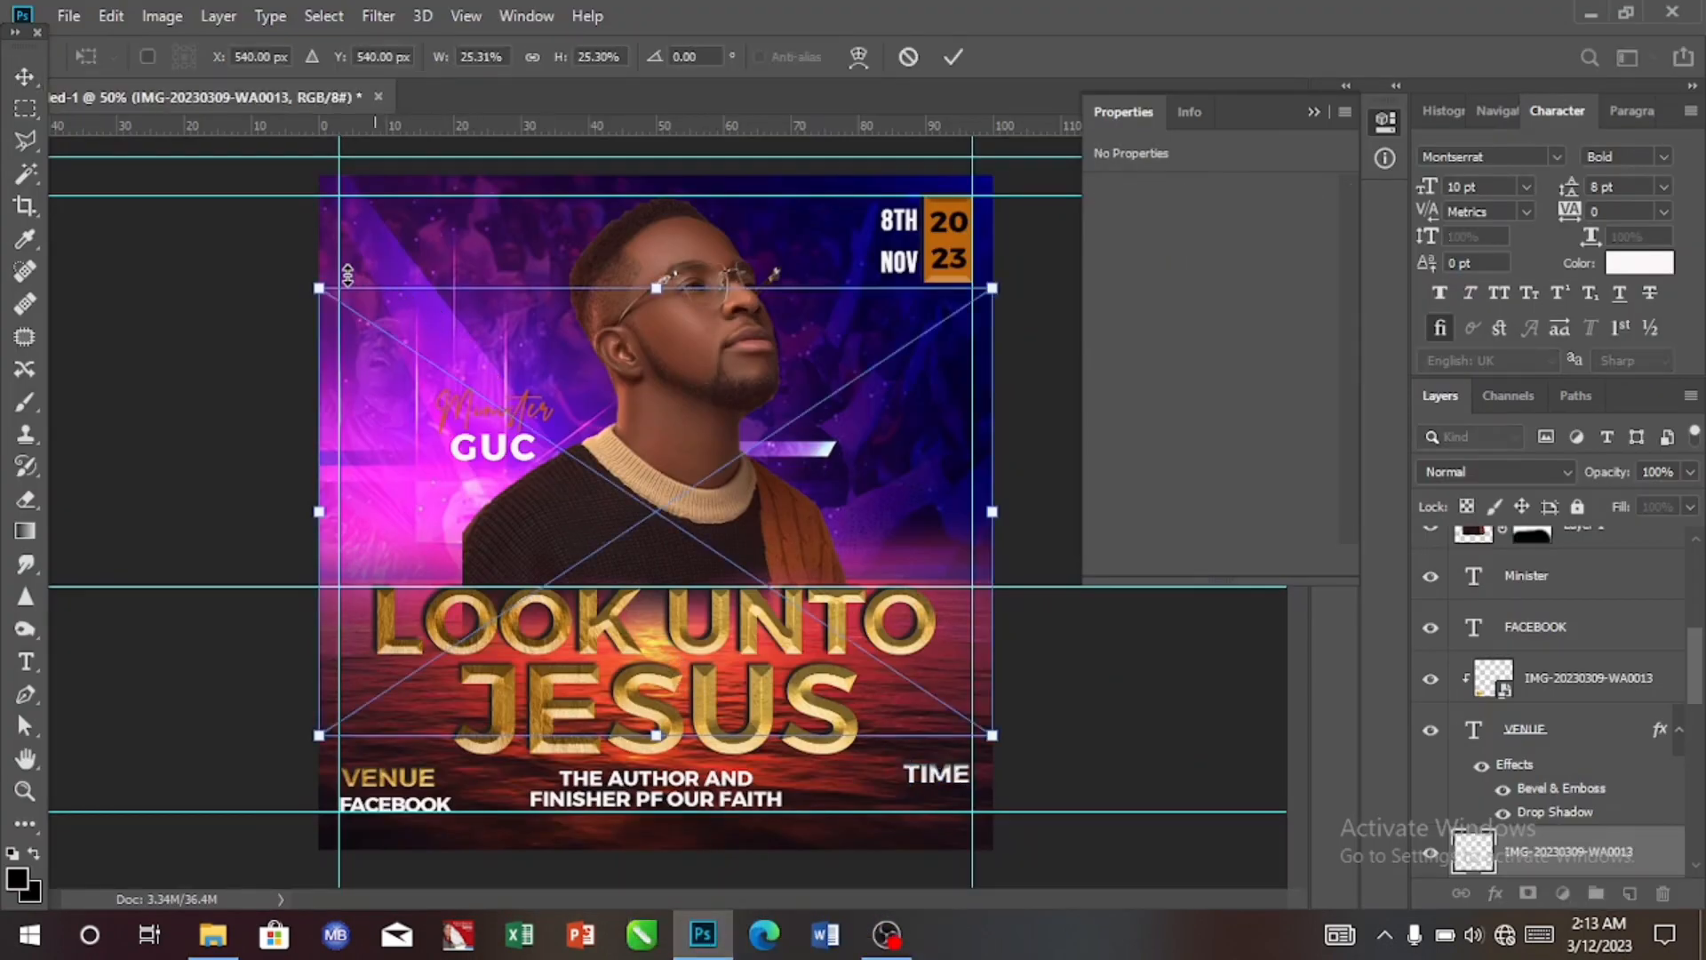
pyautogui.moveTo(659, 602); pyautogui.dragTo(948, 780)
pyautogui.rightClick(948, 775)
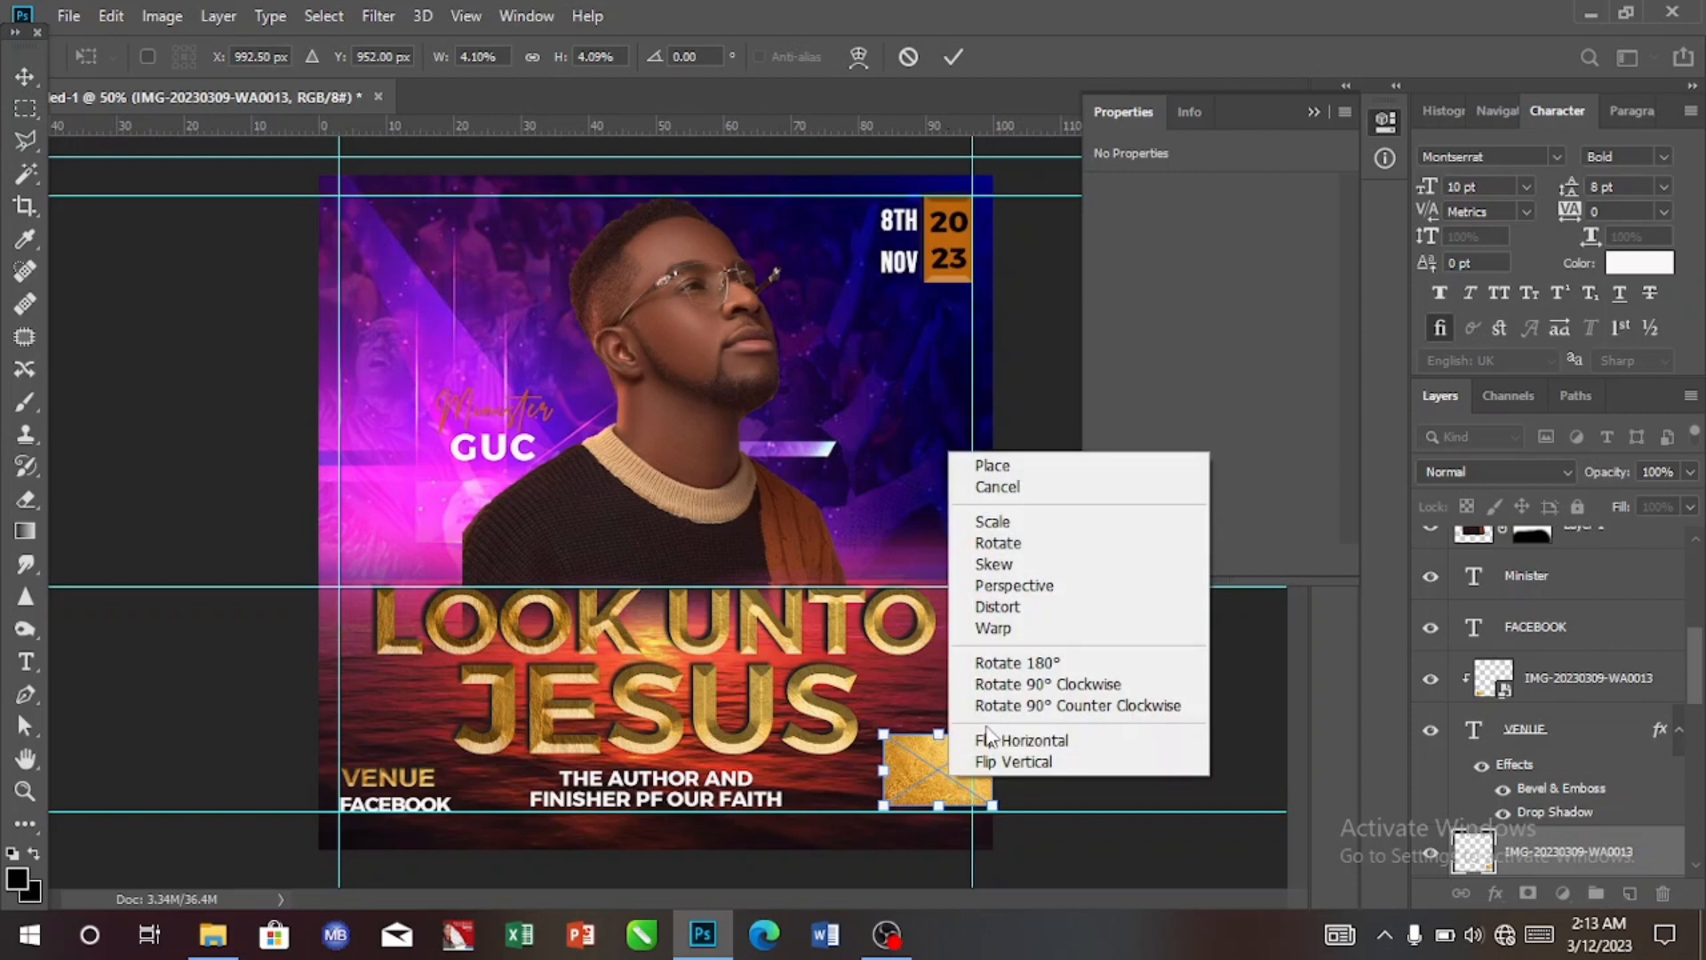
pyautogui.click(917, 781)
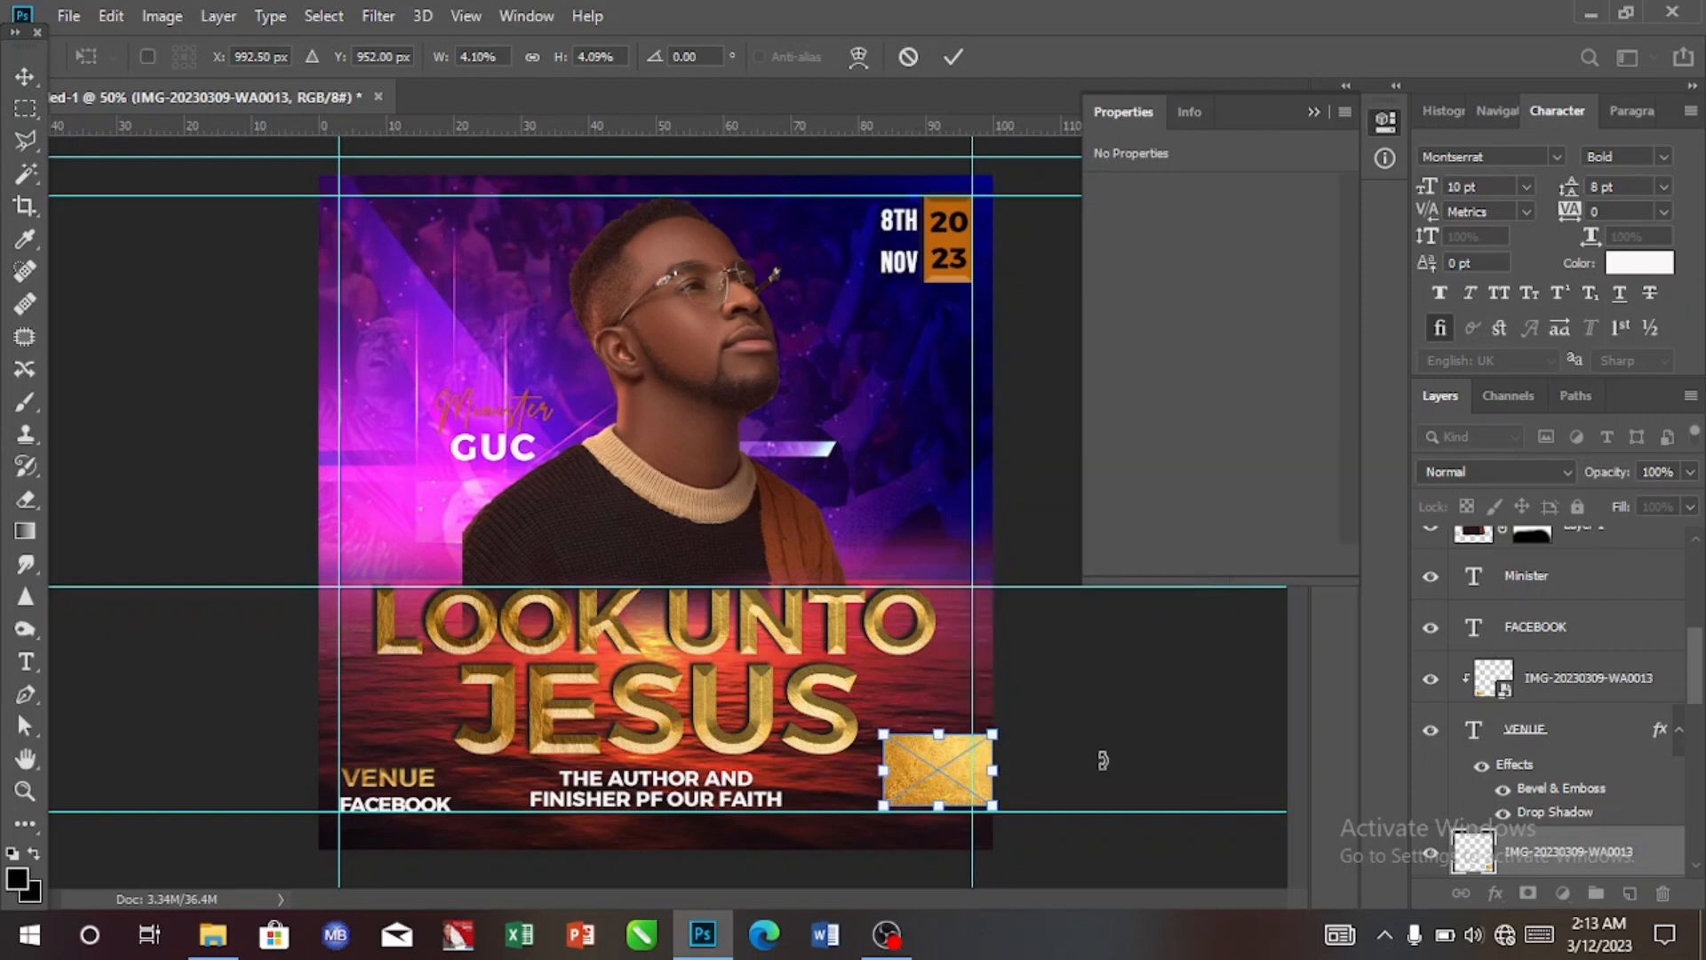
pyautogui.click(953, 56)
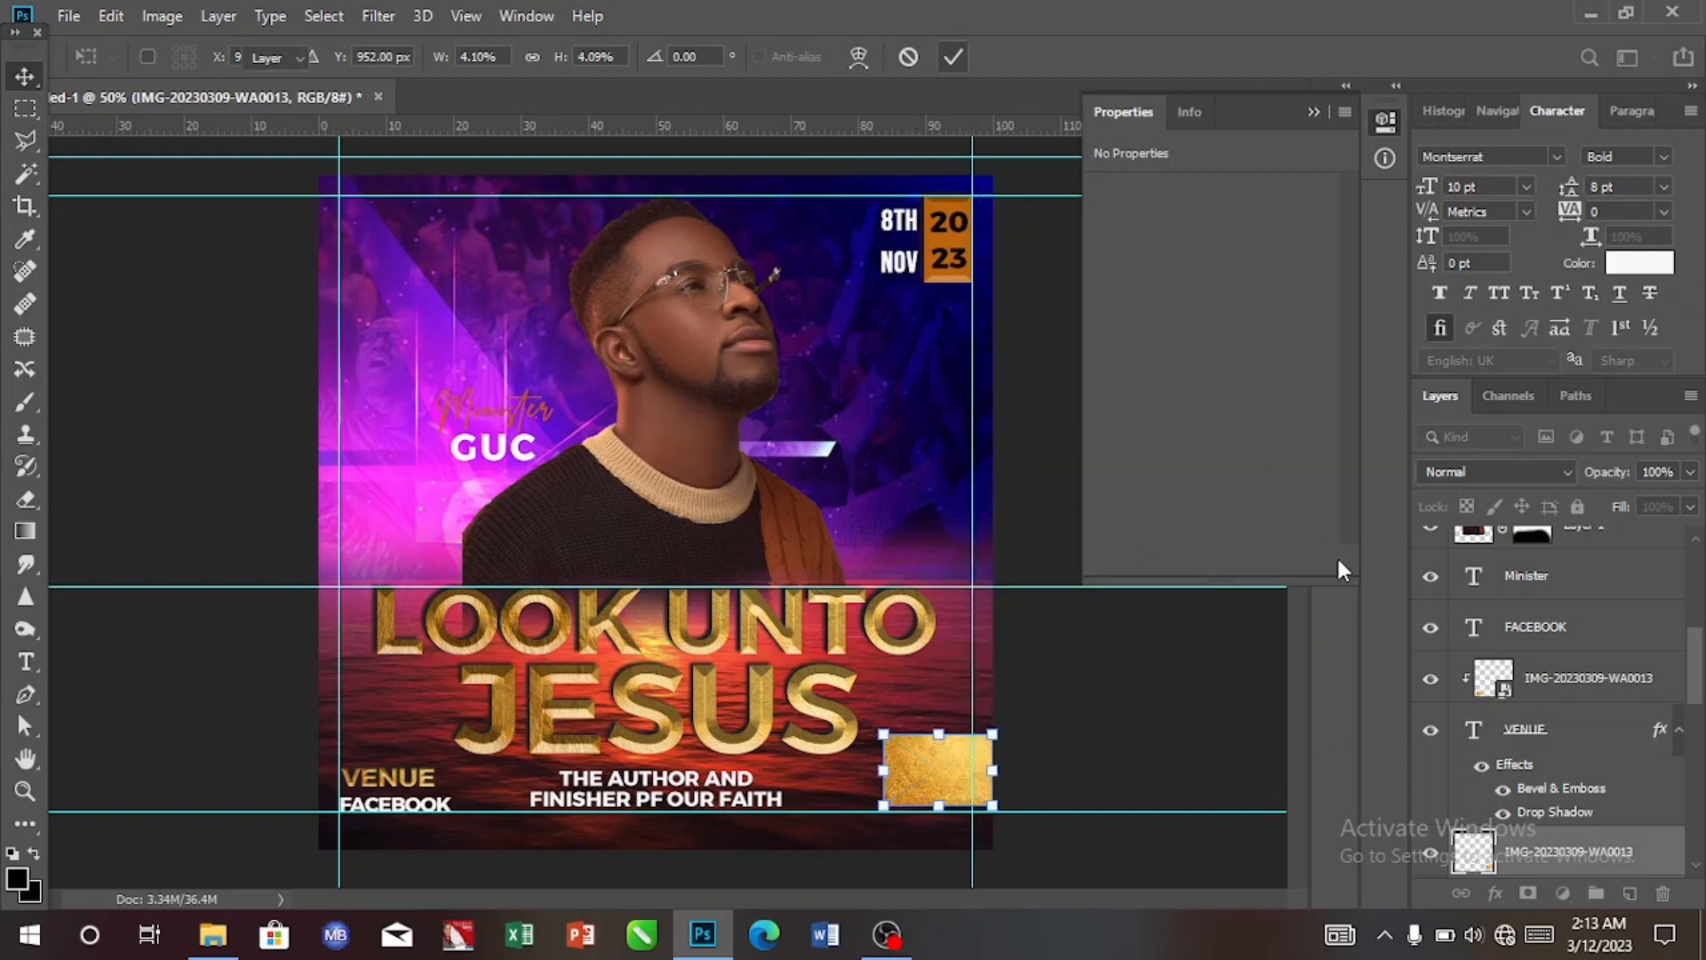
pyautogui.rightClick(1630, 837)
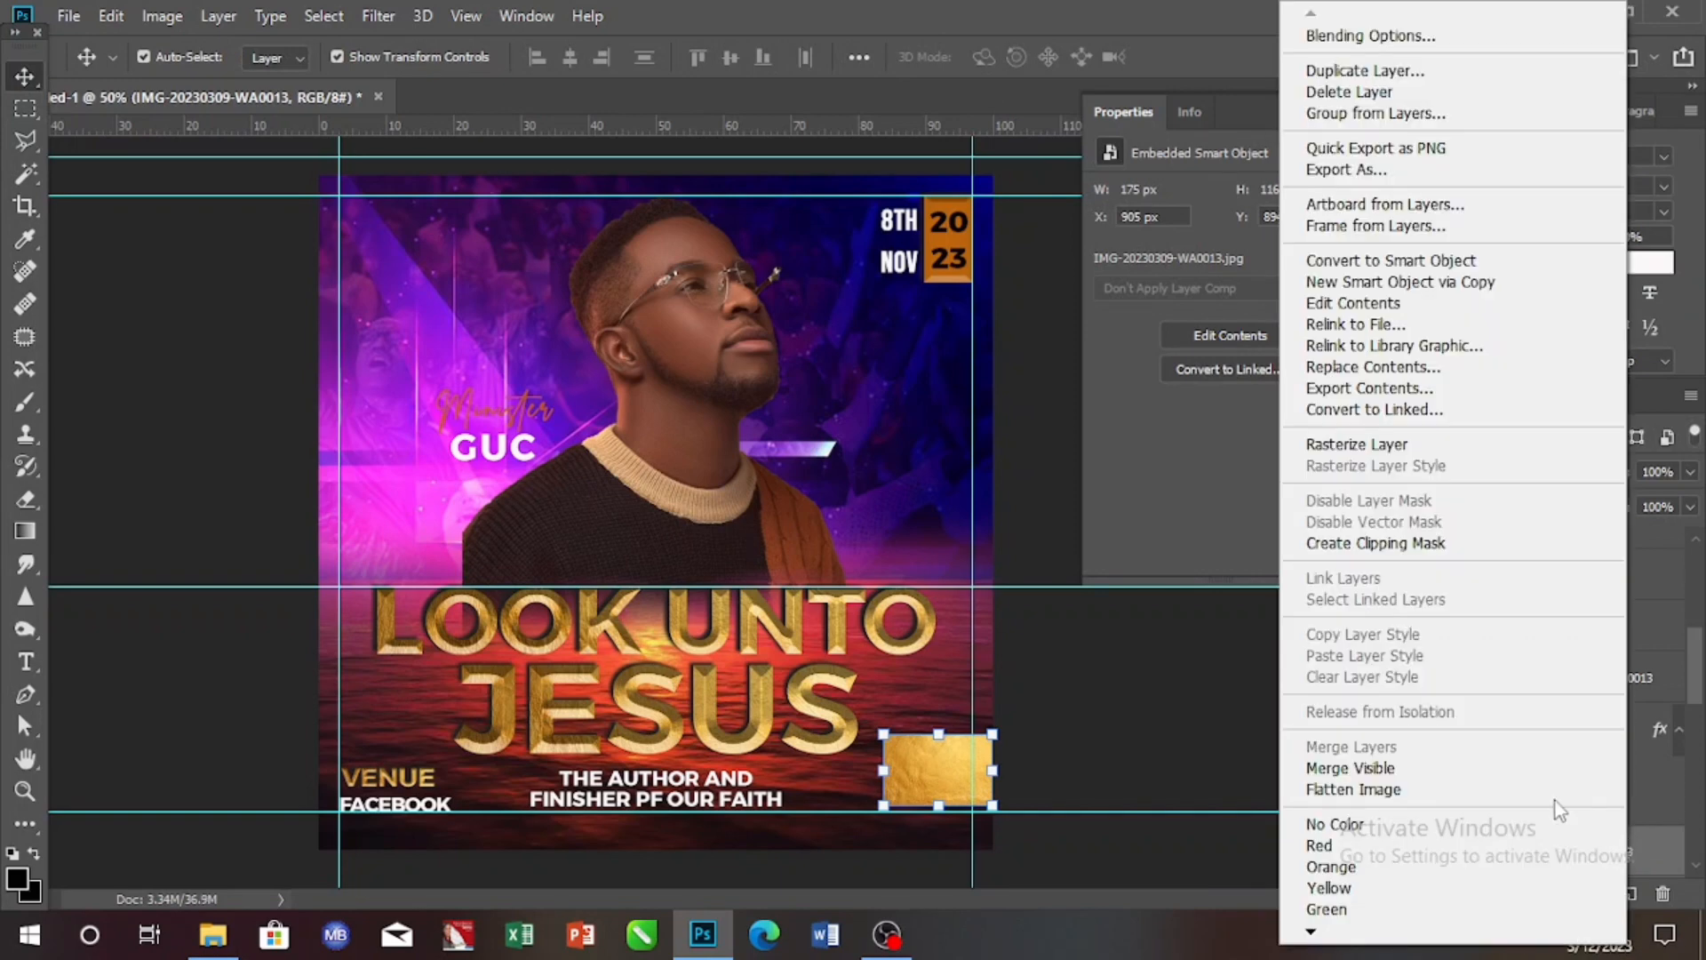
pyautogui.click(1384, 542)
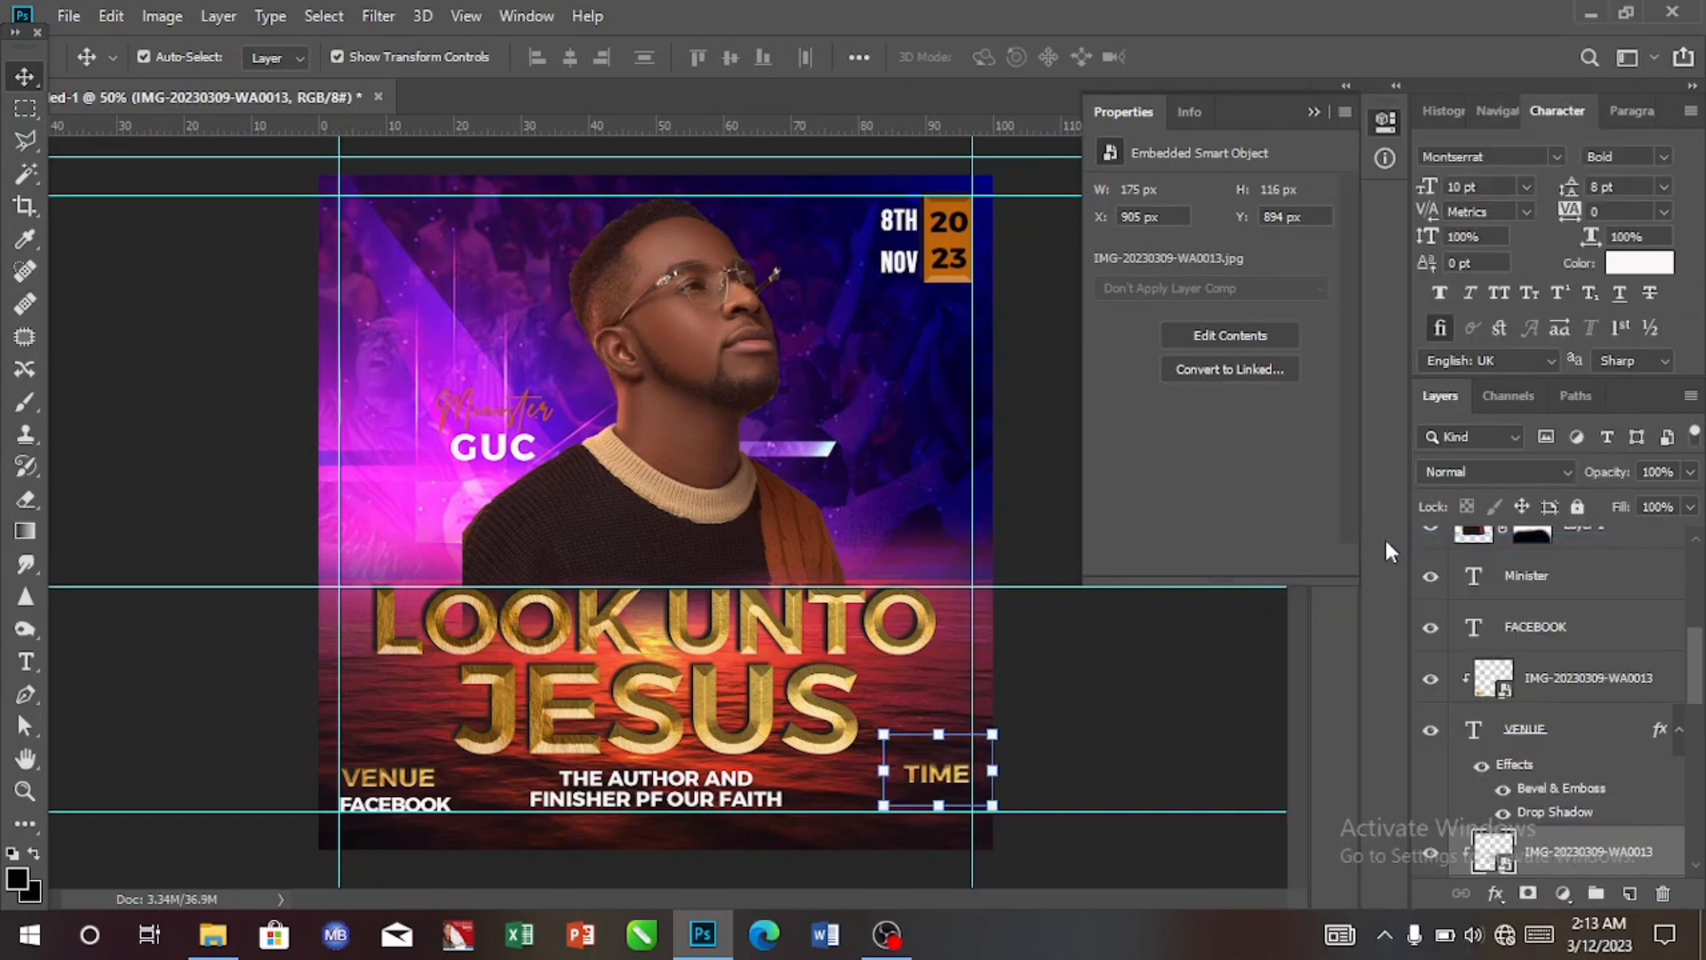
# Add a white 9:30PM text below TIME, in the tagline's Montserrat Bold style at 8 pt.
pyautogui.click(586, 804)
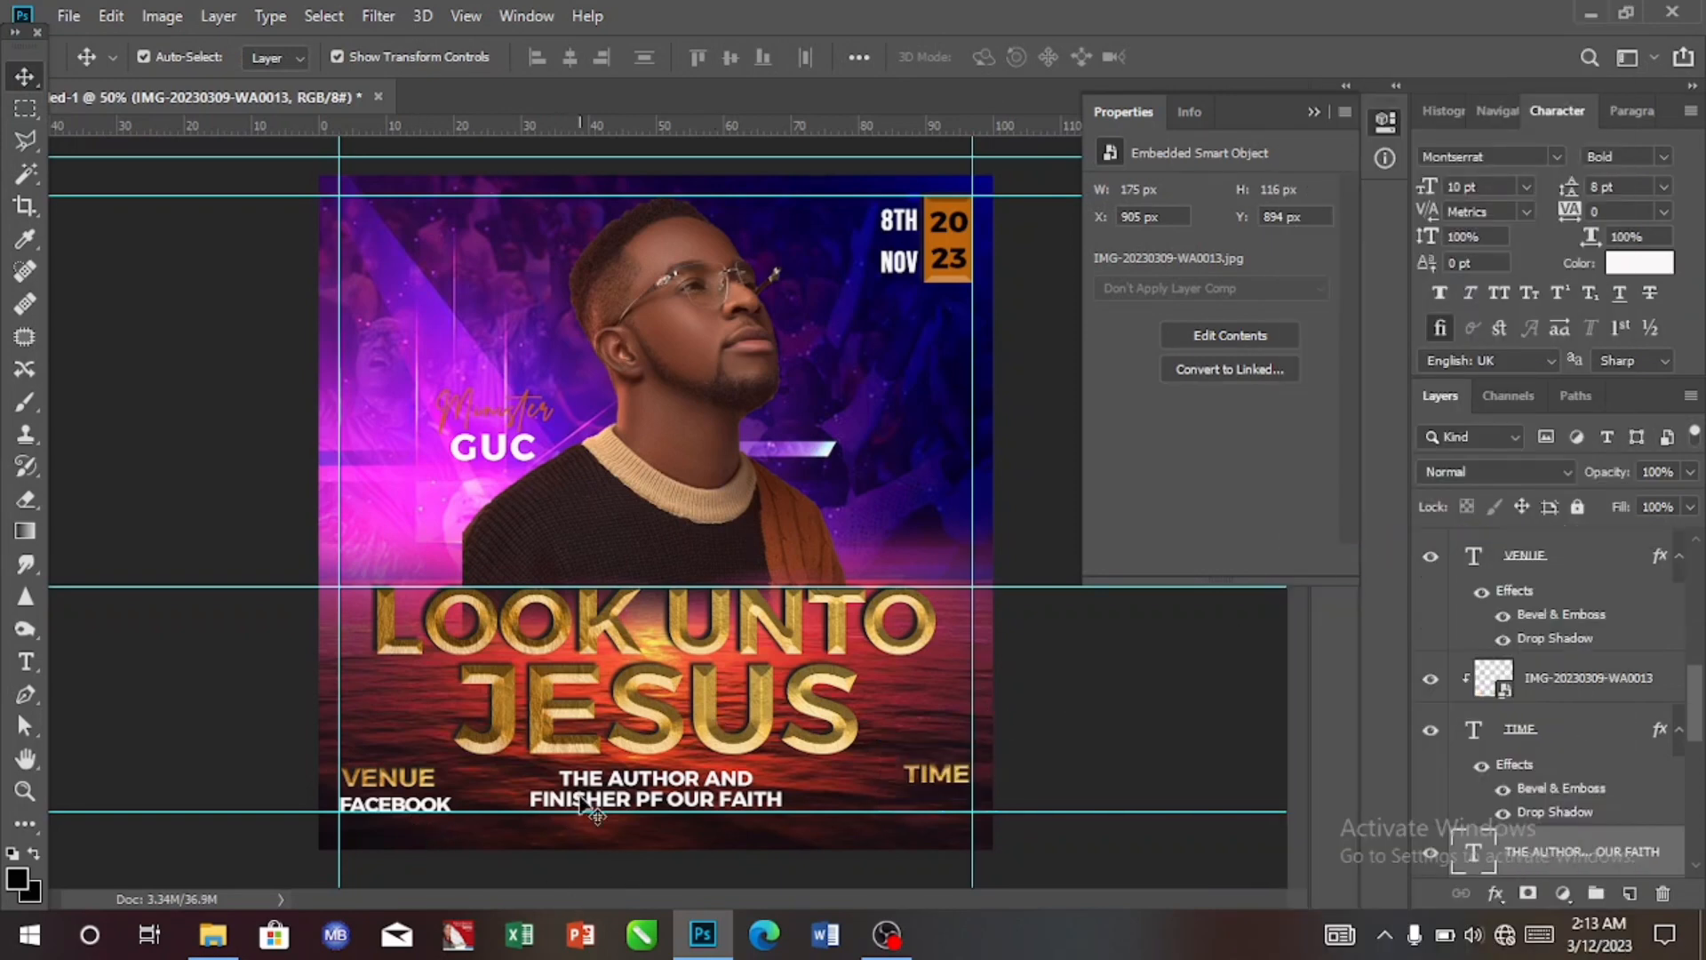
pyautogui.click(25, 662)
pyautogui.click(896, 800)
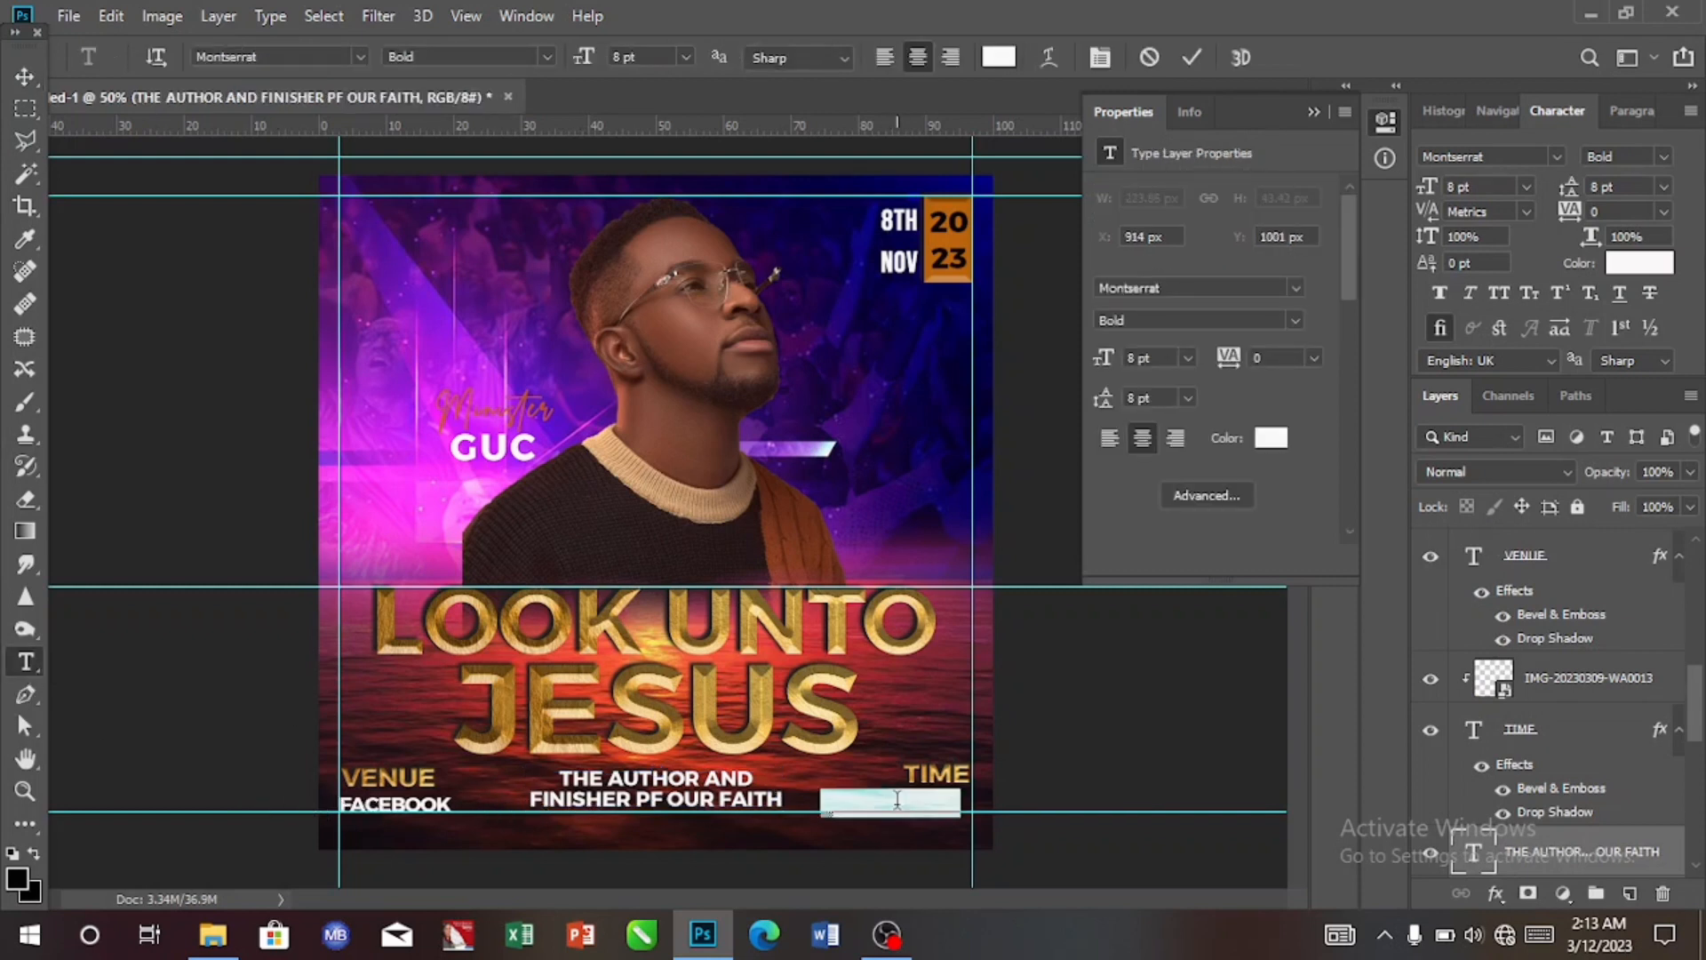
pyautogui.write('9:30PM')
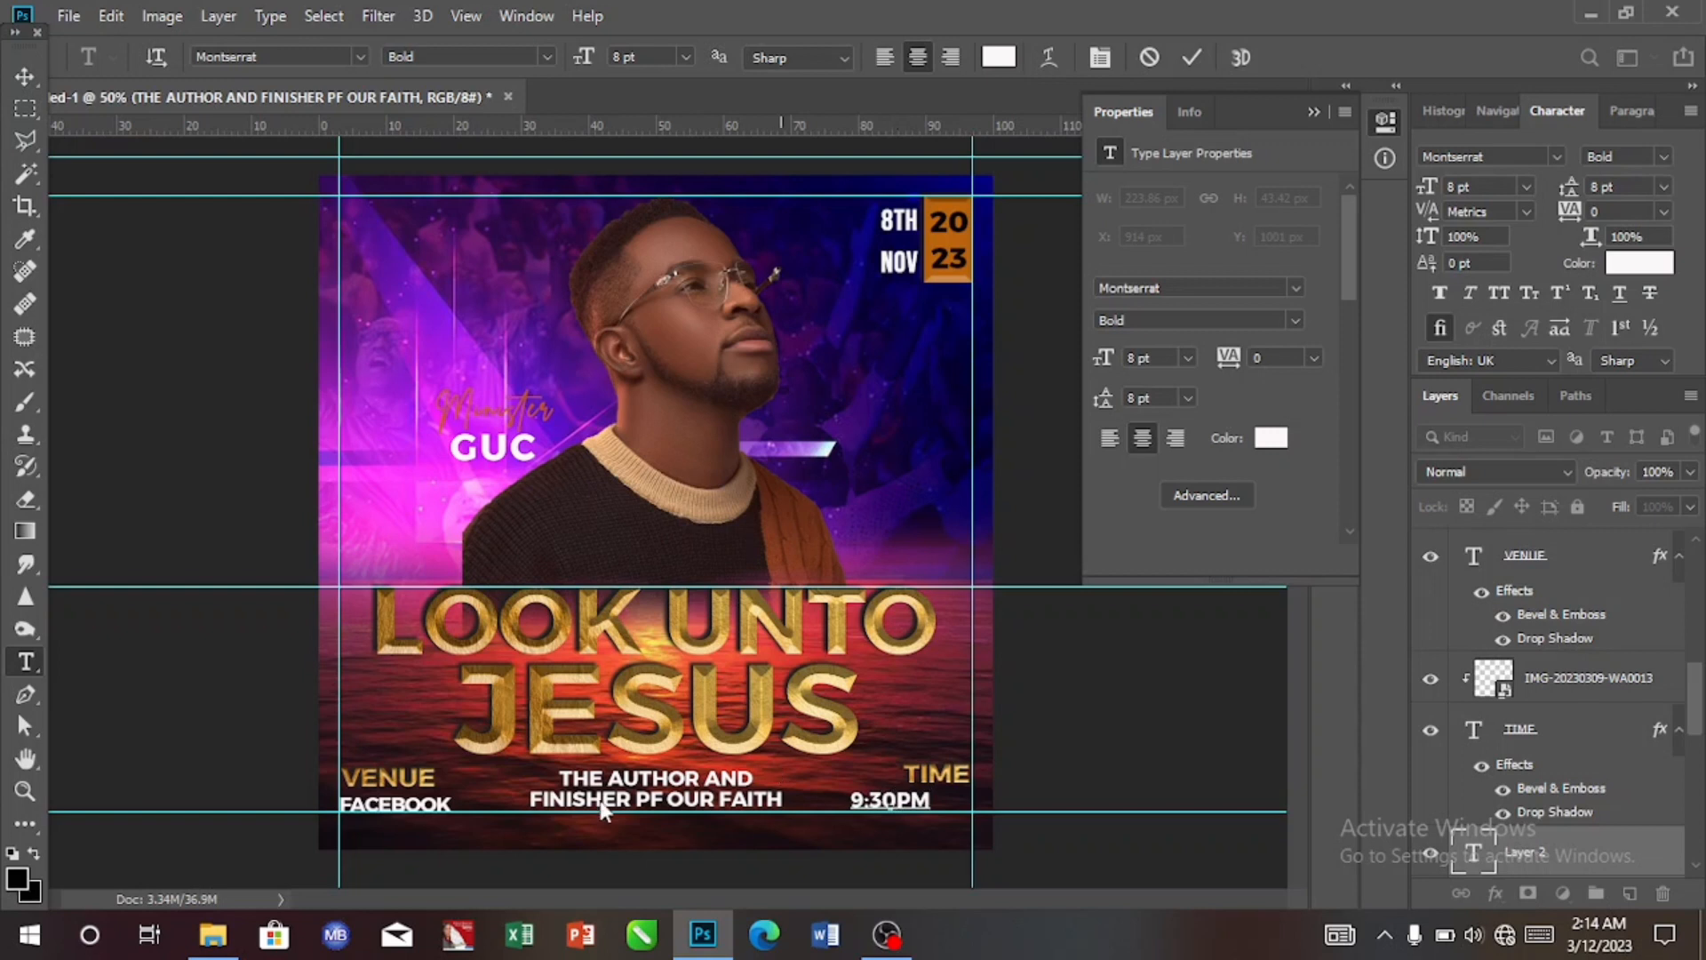
pyautogui.click(25, 77)
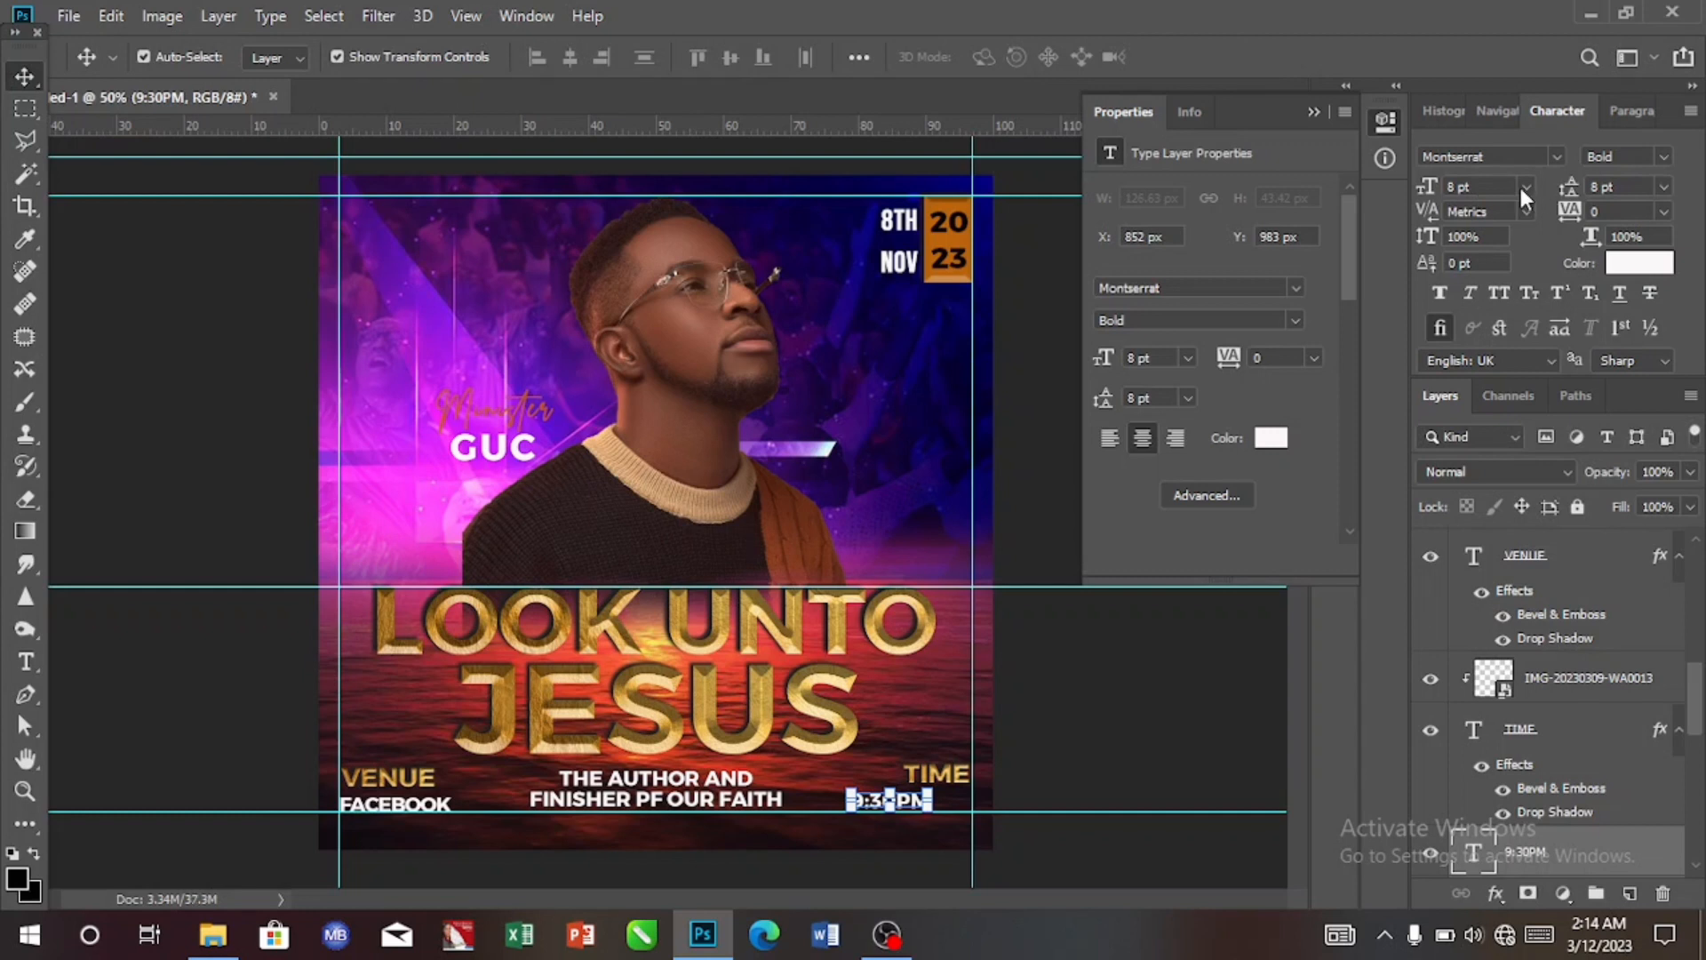
# Move the 9:30PM text directly beneath TIME and nudge it just inside the right margin guide, to X 917 px, Y 985 px.
pyautogui.click(897, 796)
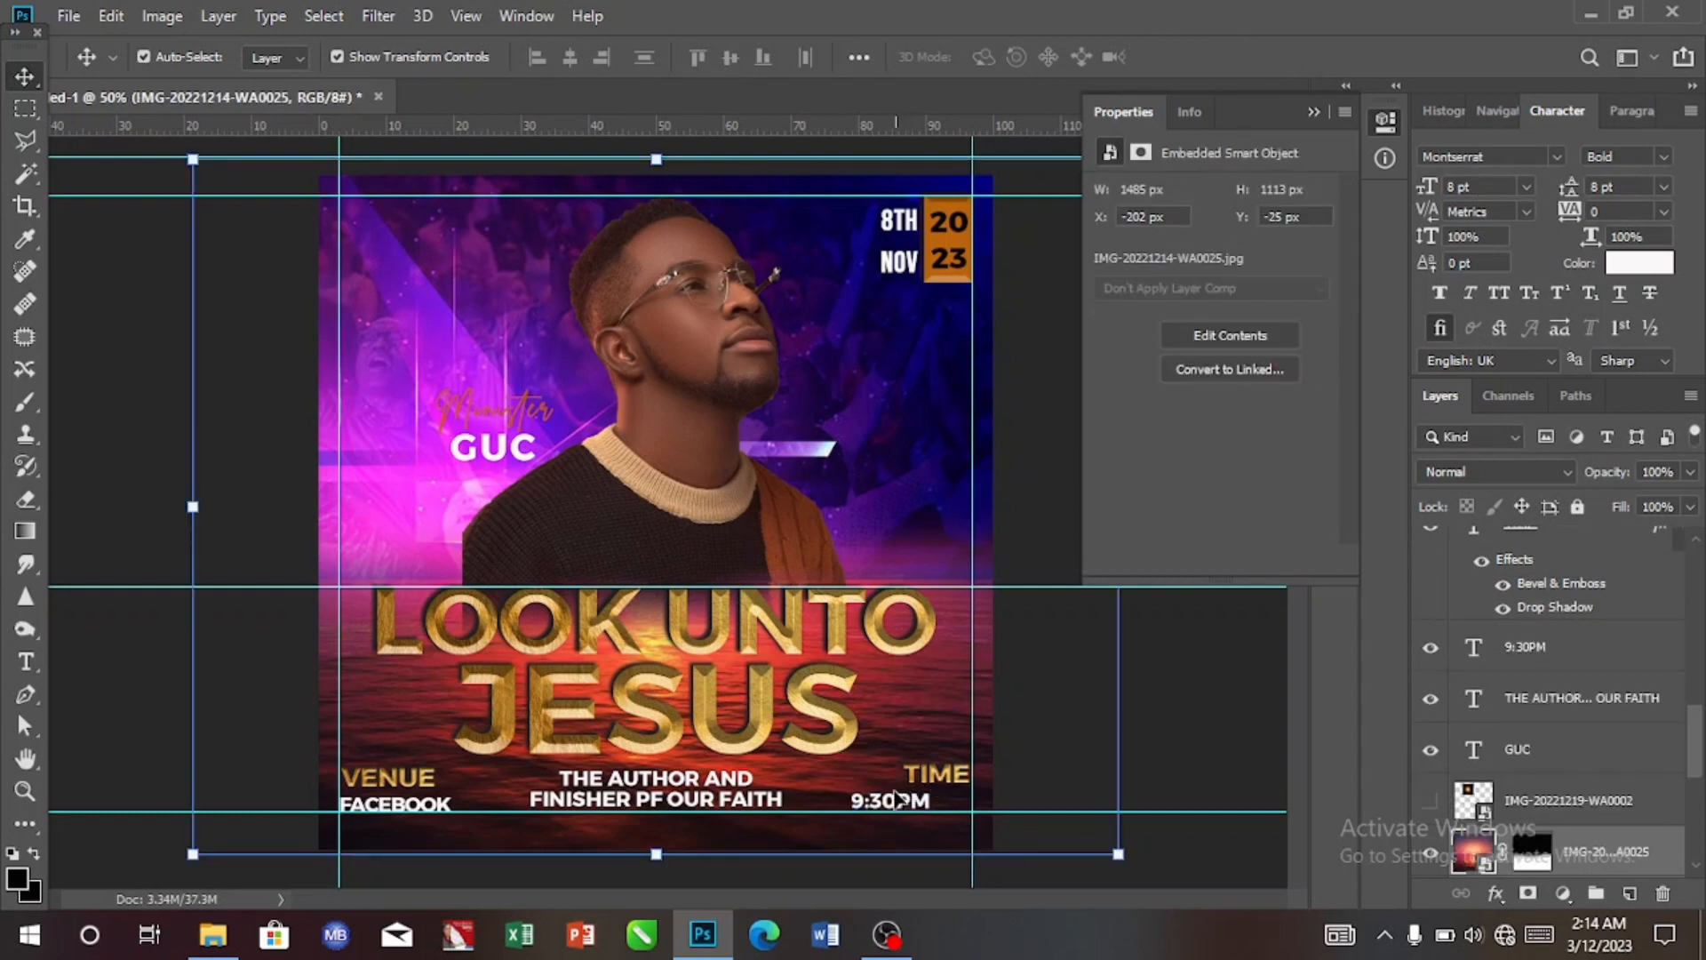
pyautogui.moveTo(895, 804); pyautogui.dragTo(933, 801)
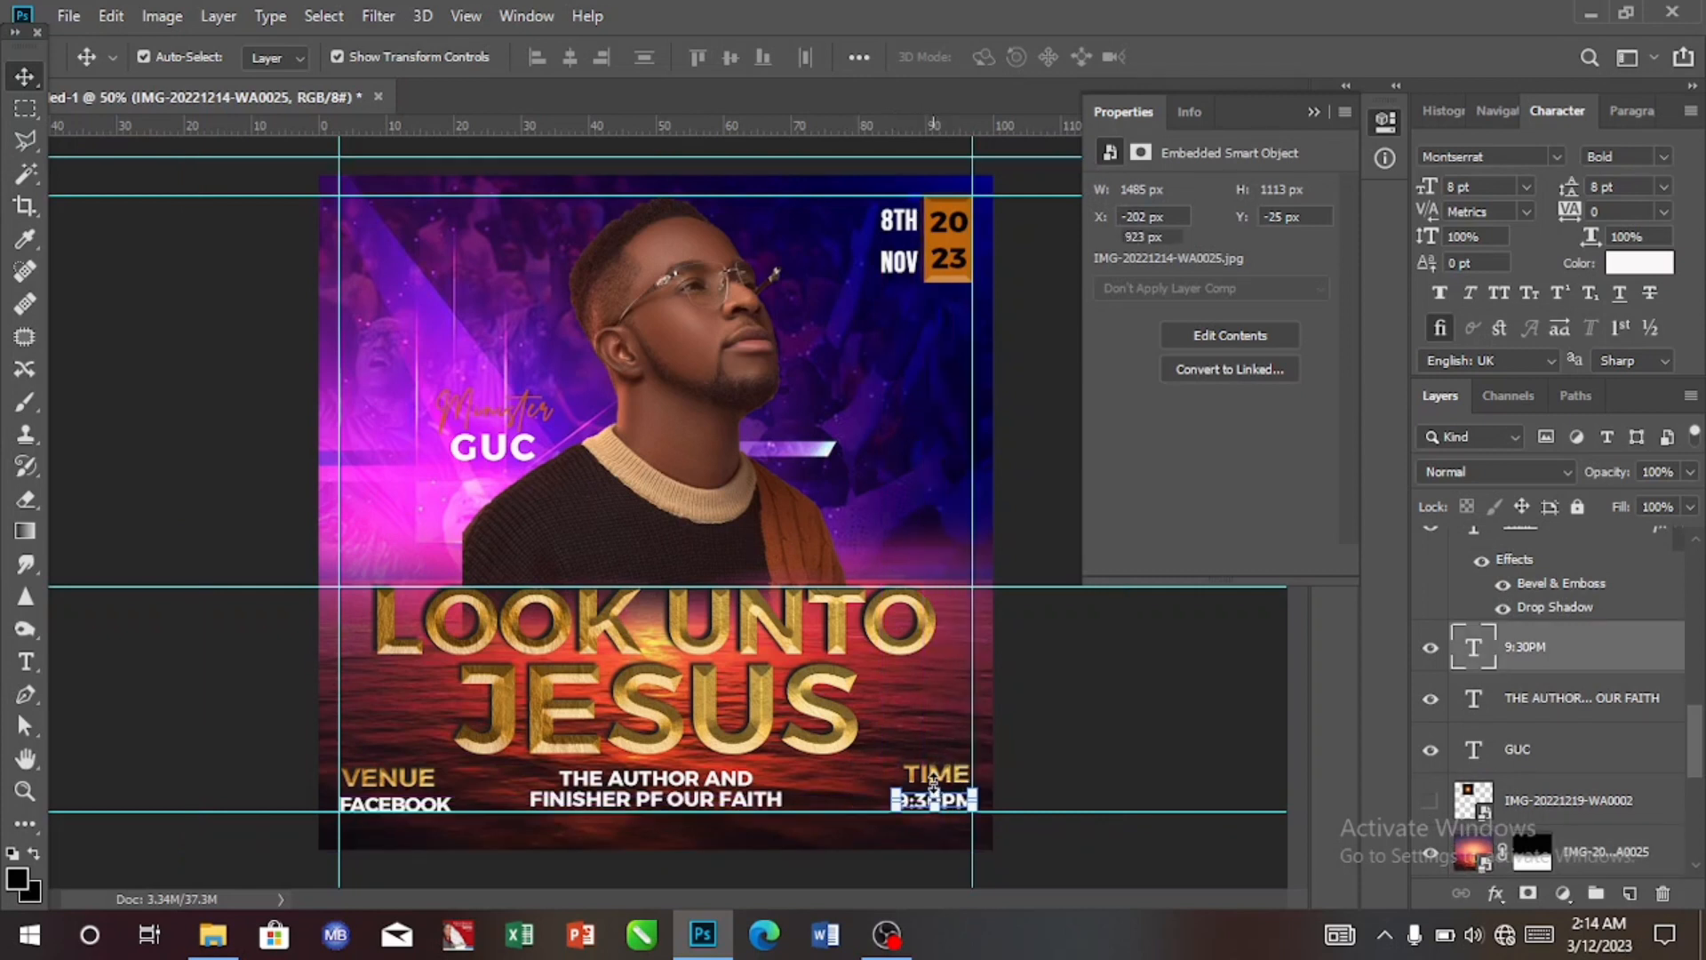
pyautogui.press('Left')
pyautogui.press('Left')
pyautogui.press('Left')
pyautogui.press('Left')
pyautogui.press('Left')
pyautogui.press('Left')
pyautogui.press('Down')
pyautogui.press('Down')
pyautogui.press('Down')
pyautogui.press('Down')
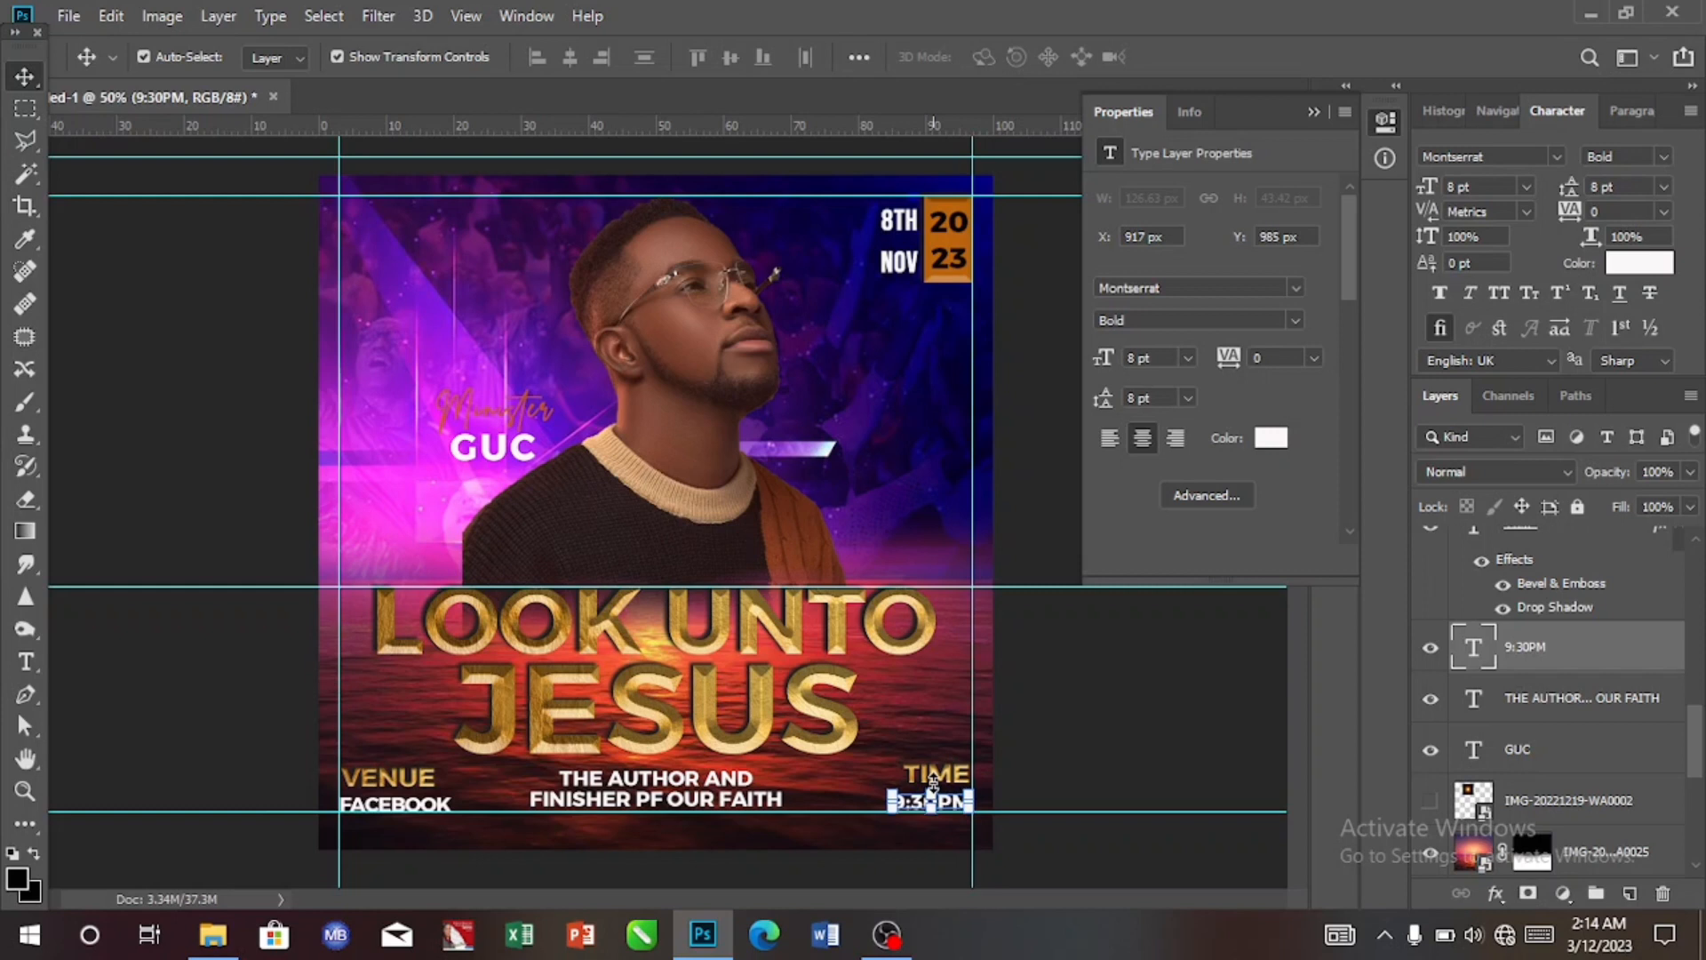
# Fine-tune the horizontal position of the tagline THE AUTHOR AND FINISHER PF OUR FAITH to X 338 px.
pyautogui.click(698, 803)
pyautogui.press('Left')
pyautogui.press('Left')
pyautogui.press('Left')
pyautogui.press('Left')
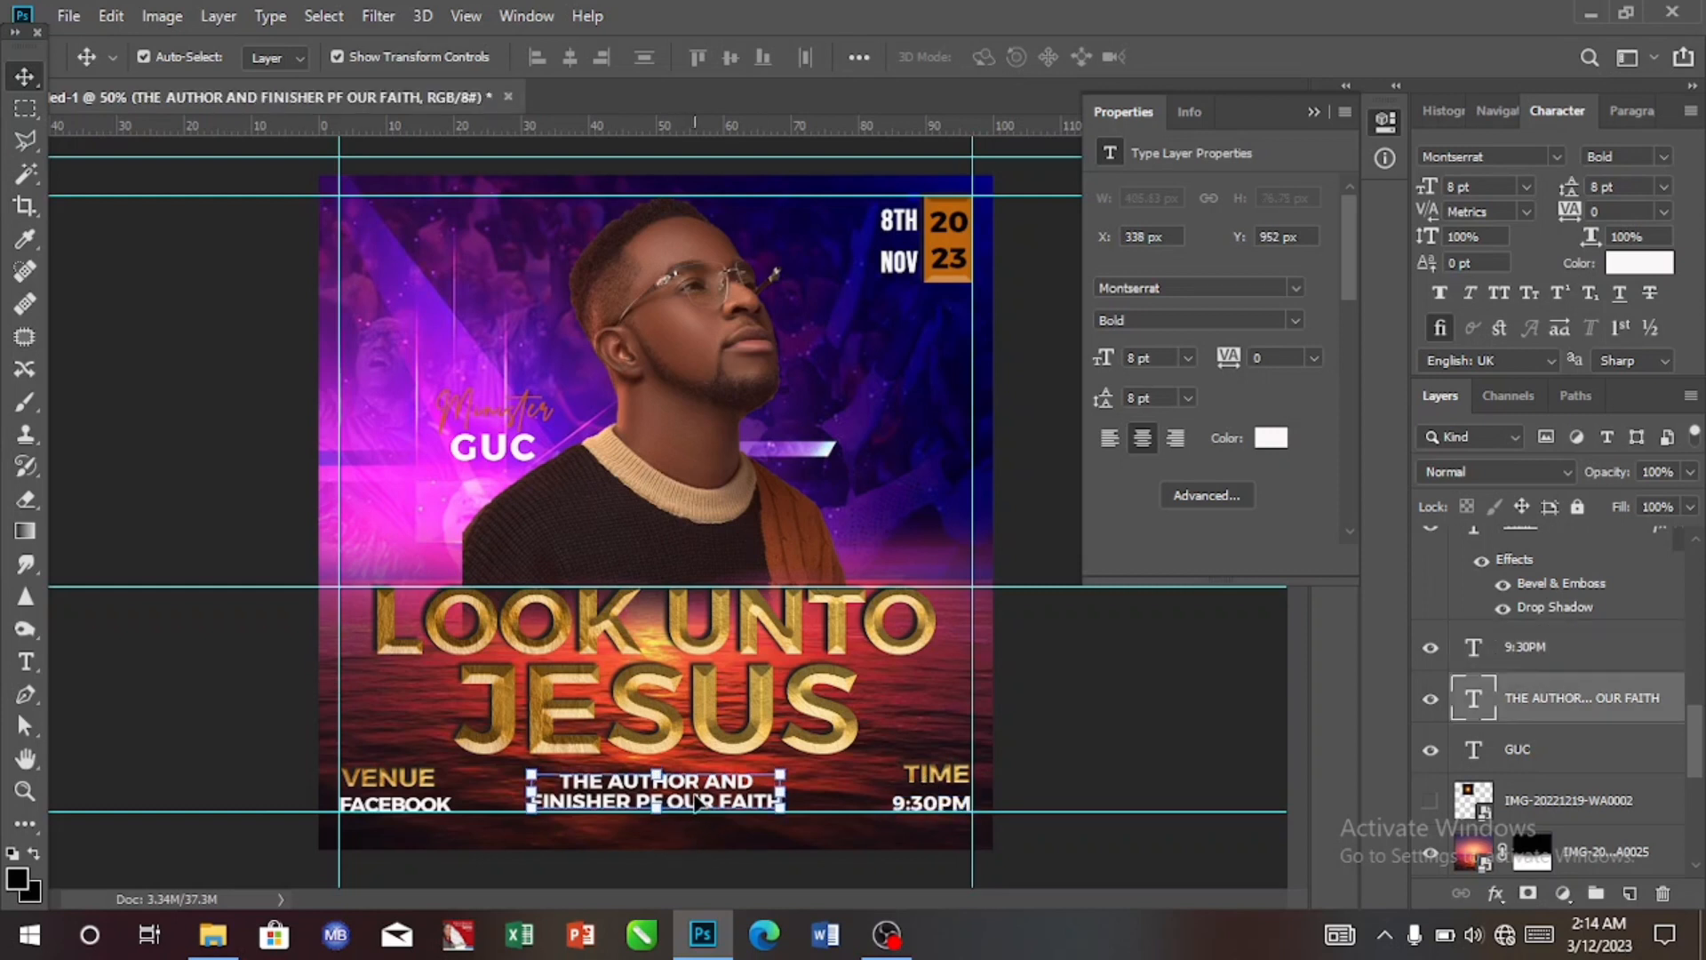
pyautogui.press('Down')
pyautogui.press('Down')
pyautogui.press('Down')
pyautogui.press('Down')
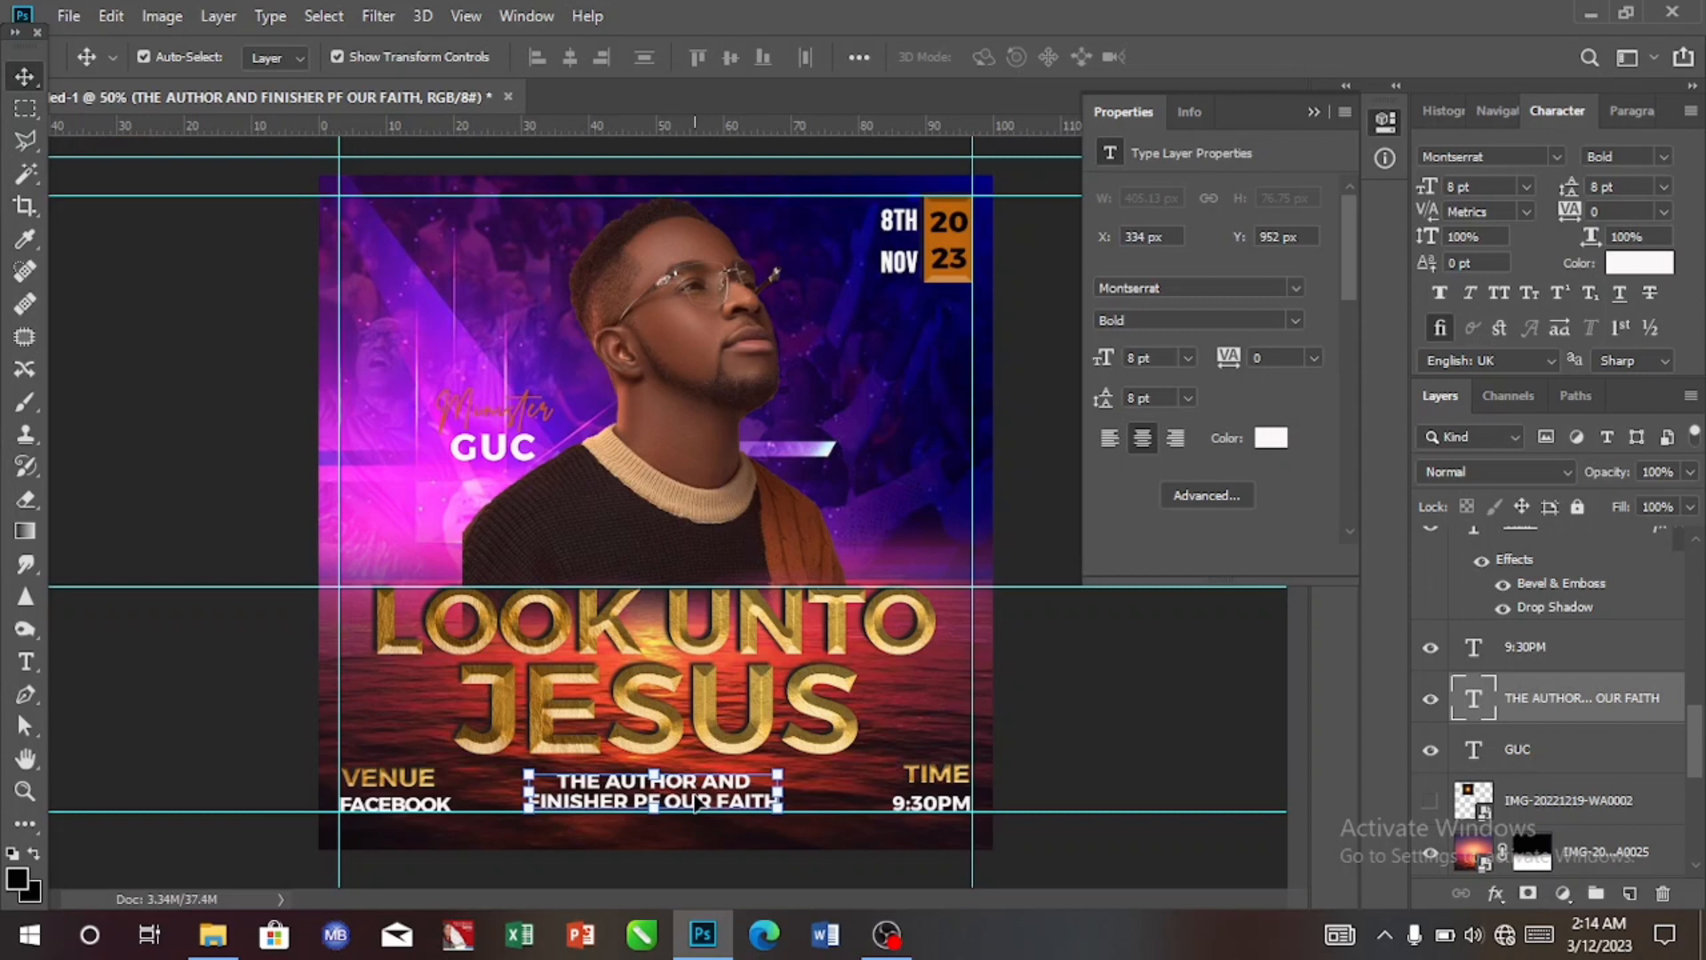
pyautogui.press('Right')
pyautogui.press('Right')
pyautogui.press('Right')
pyautogui.press('Right')
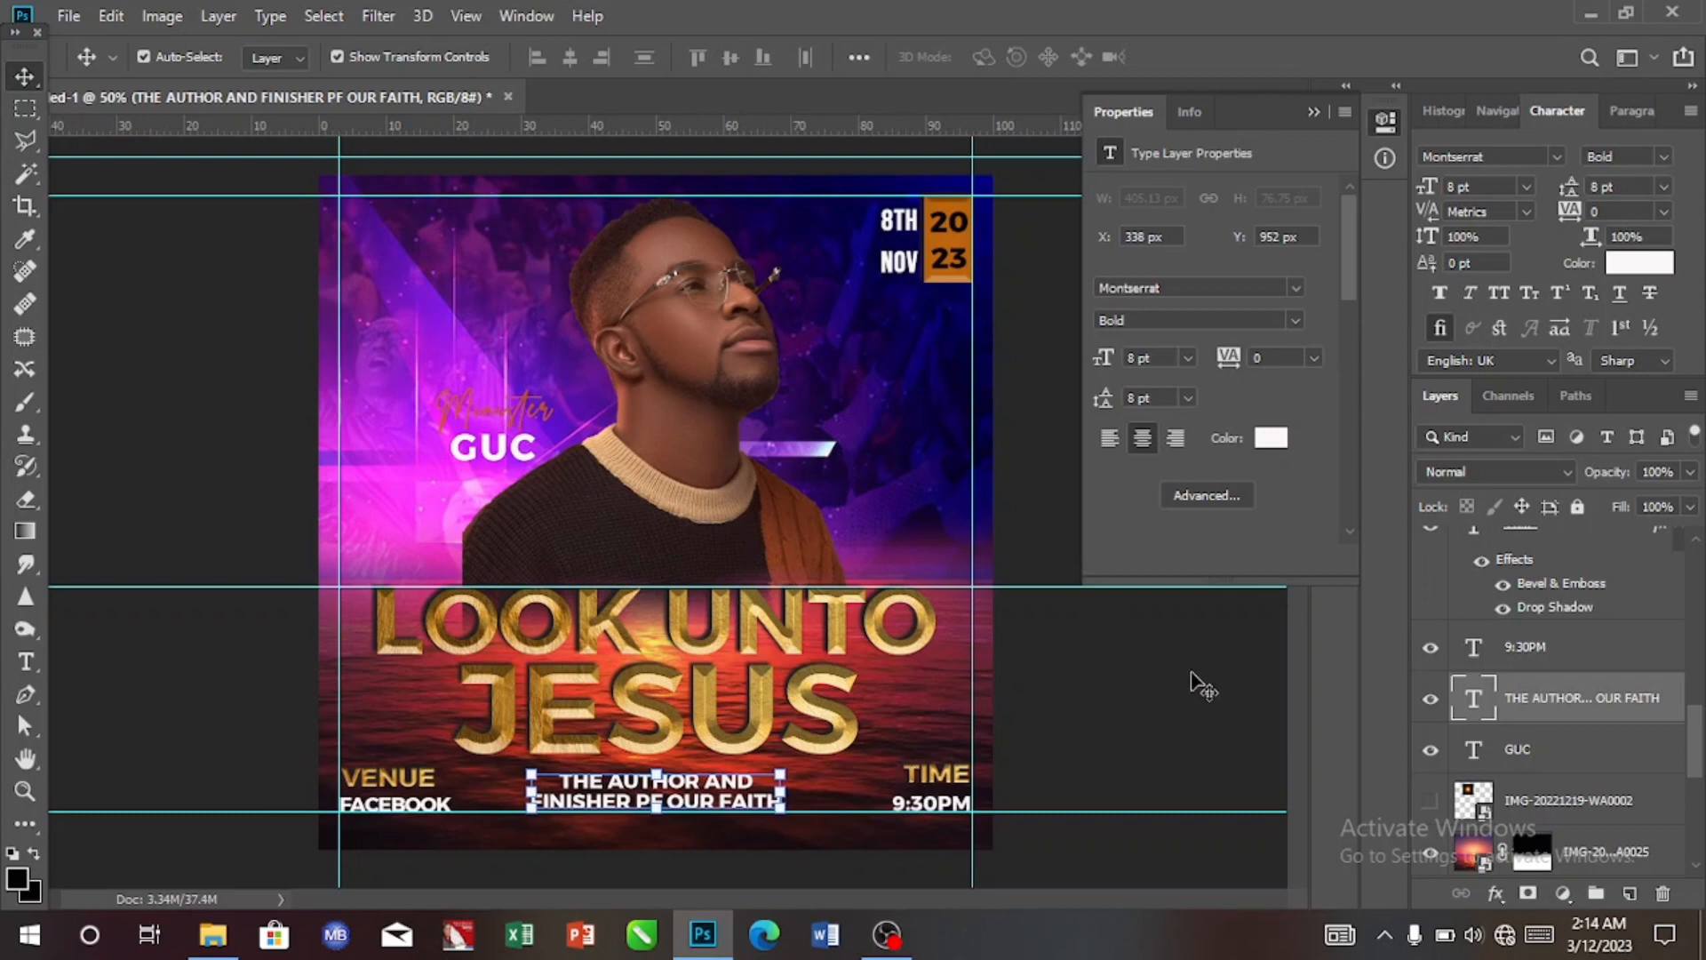
# Show the hidden light flare layer IMG-20221219-WA0002 and add a Drop Shadow with 5 px distance to the Minister text.
pyautogui.click(1430, 803)
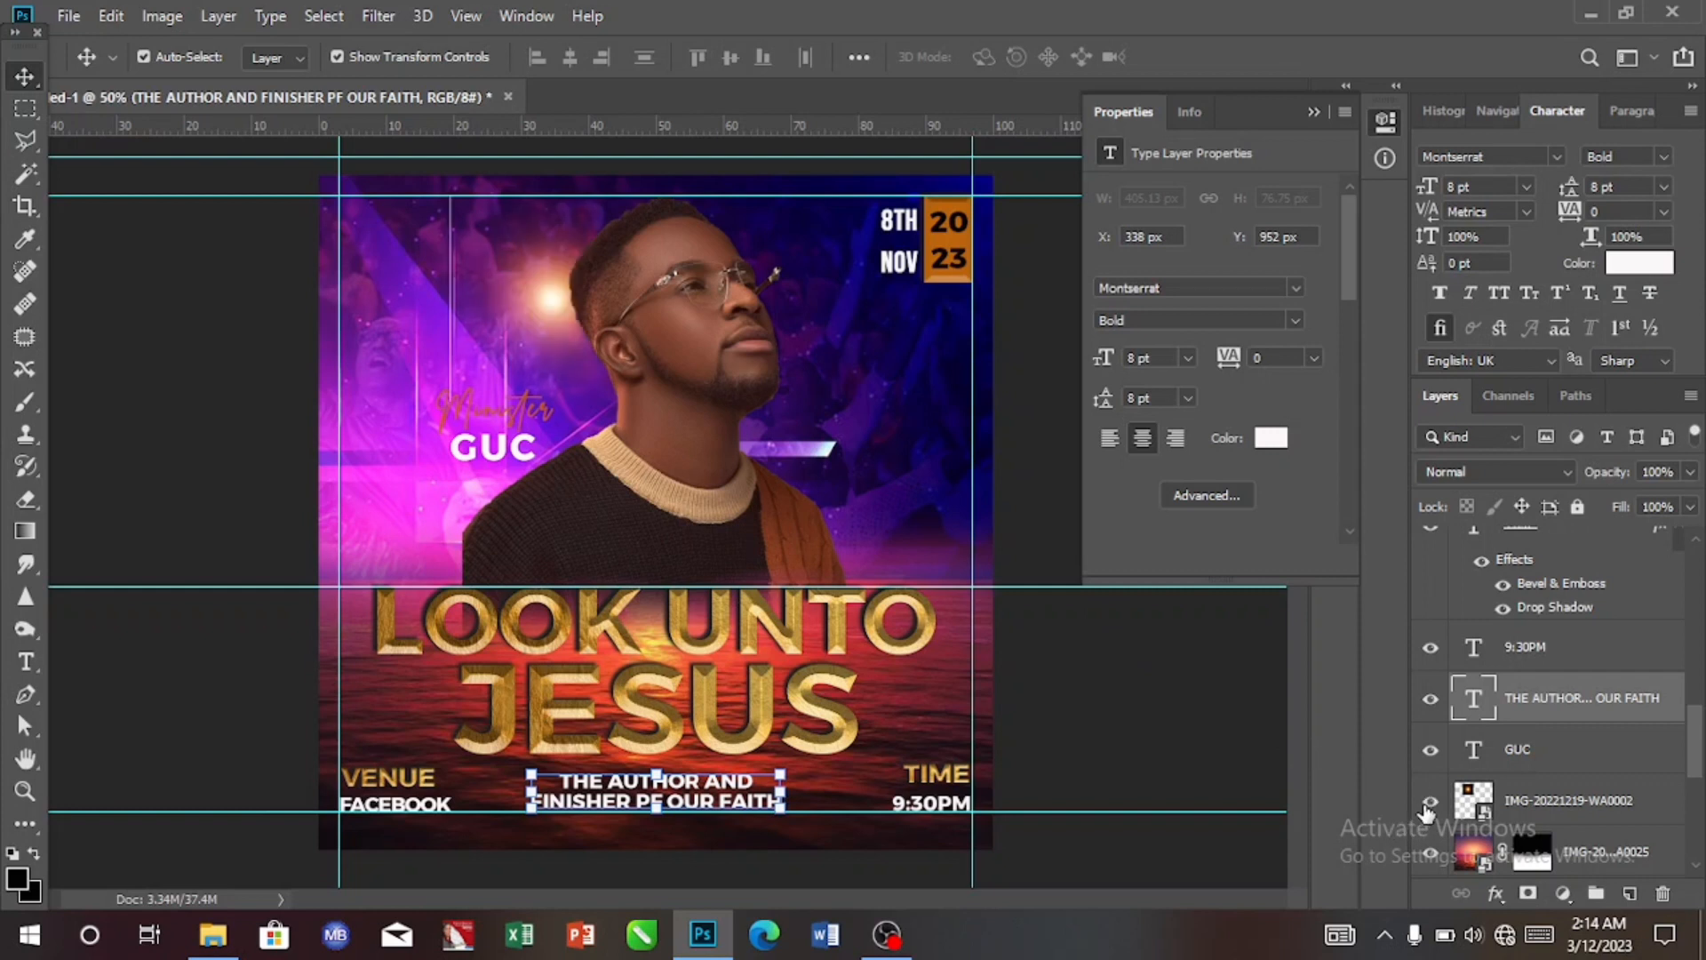
pyautogui.click(520, 409)
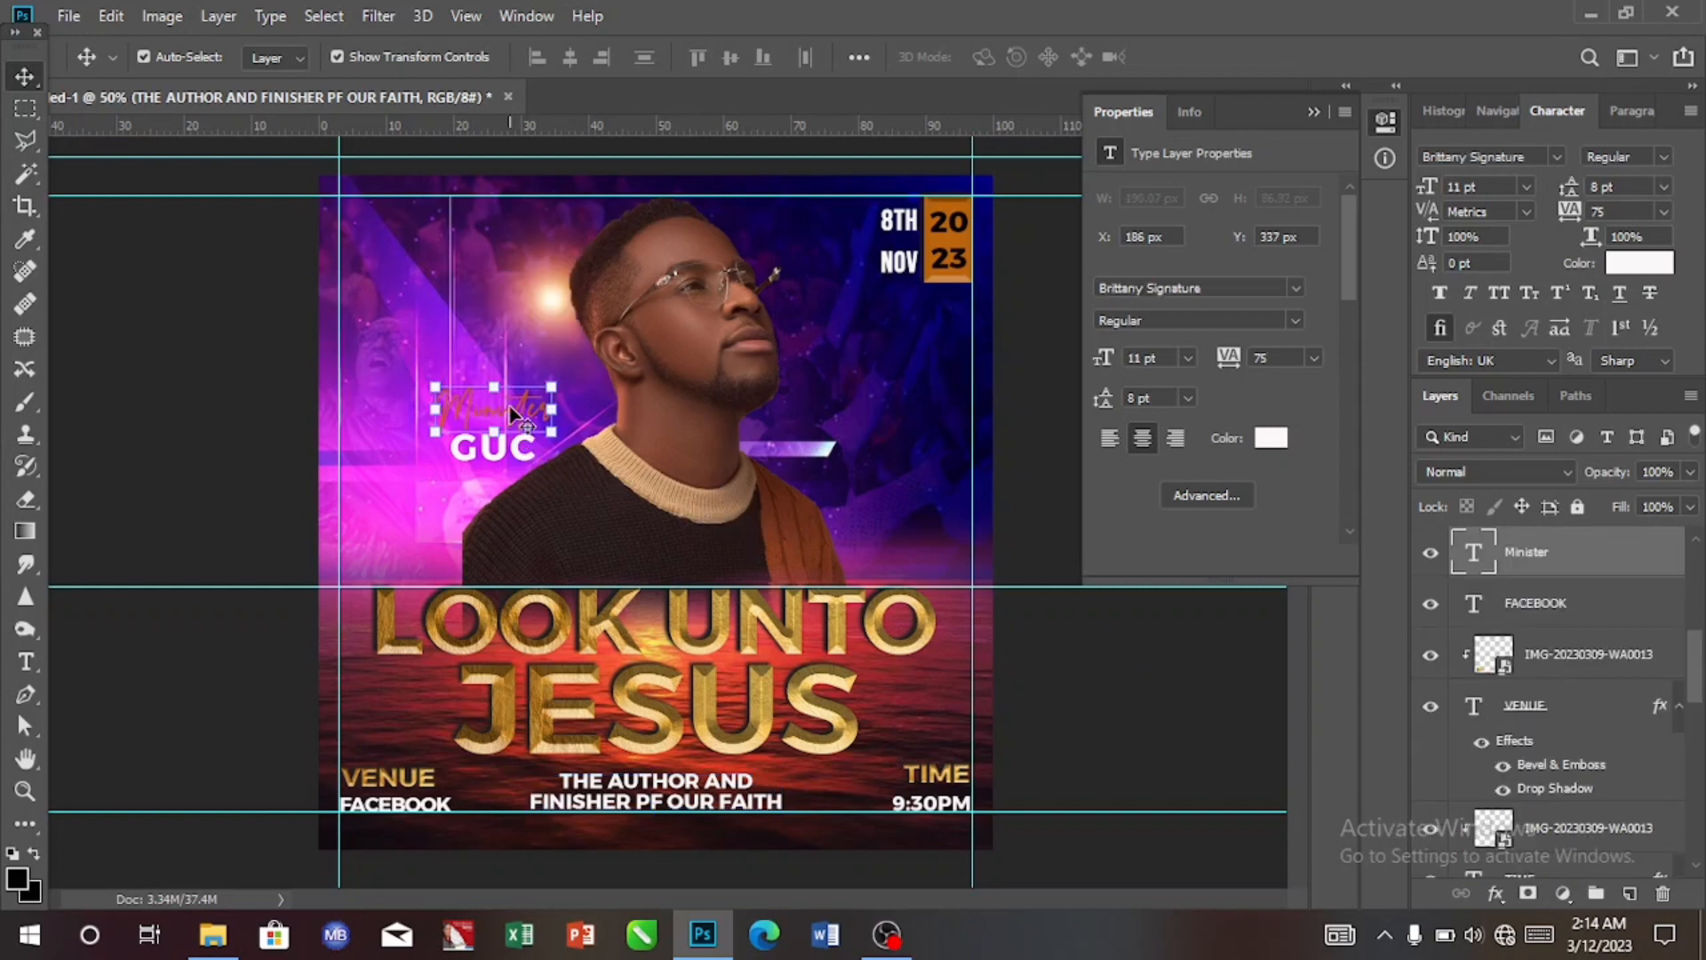
pyautogui.doubleClick(1675, 578)
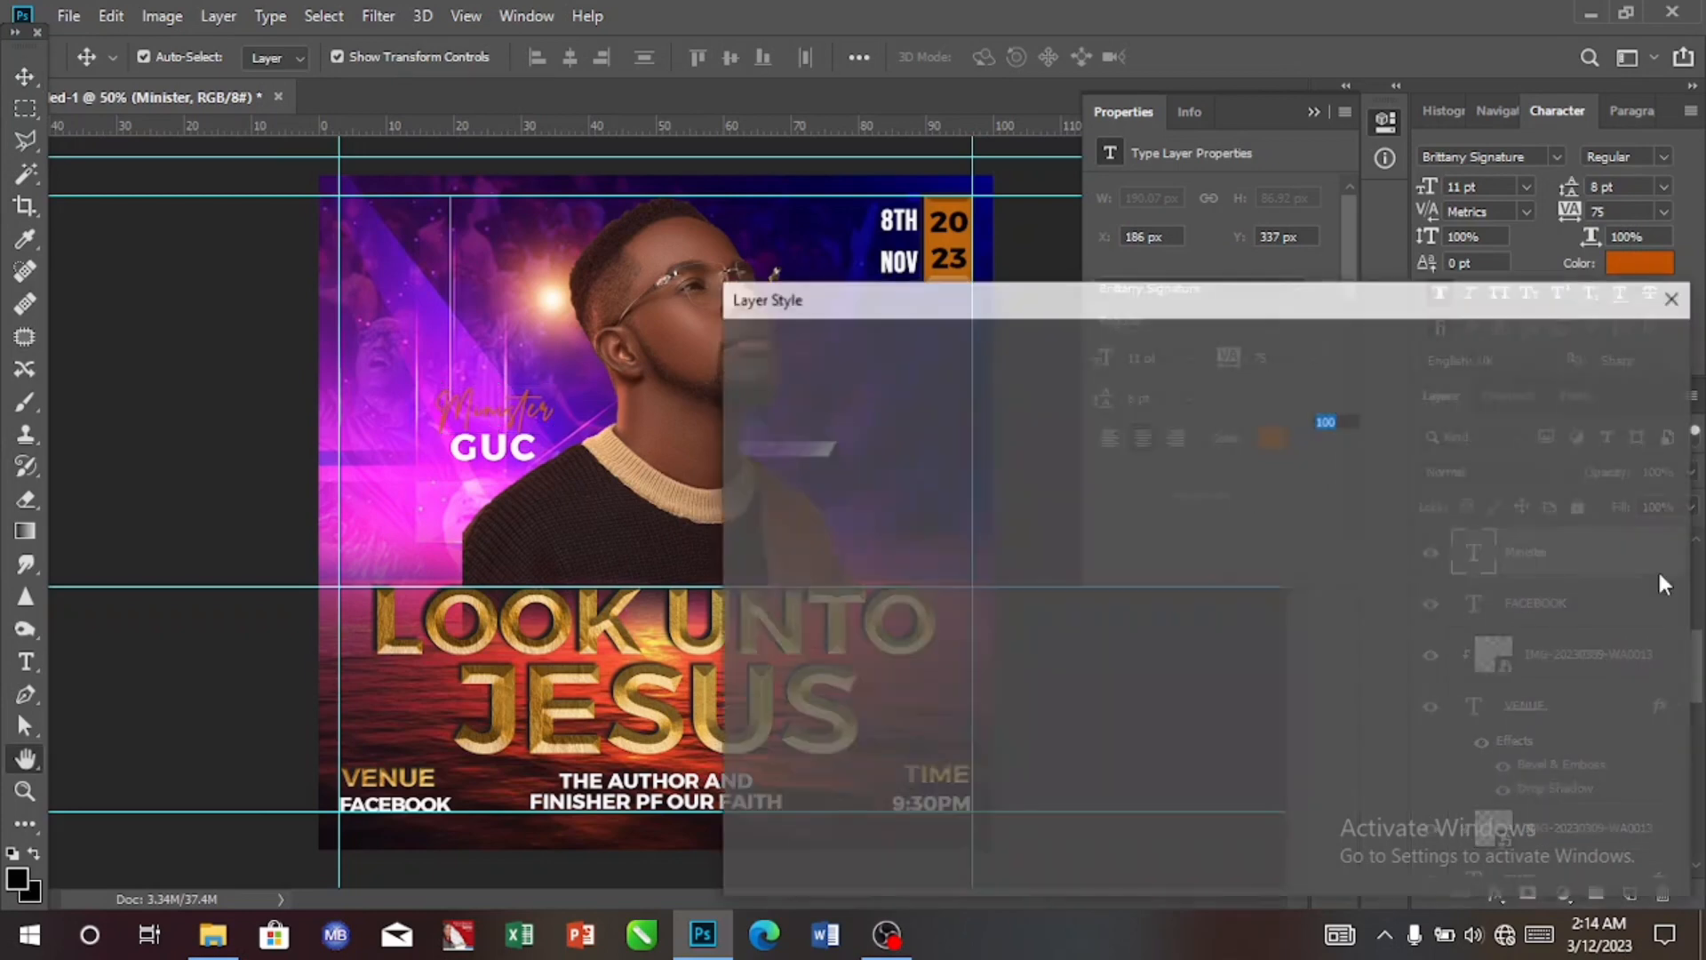
pyautogui.click(840, 782)
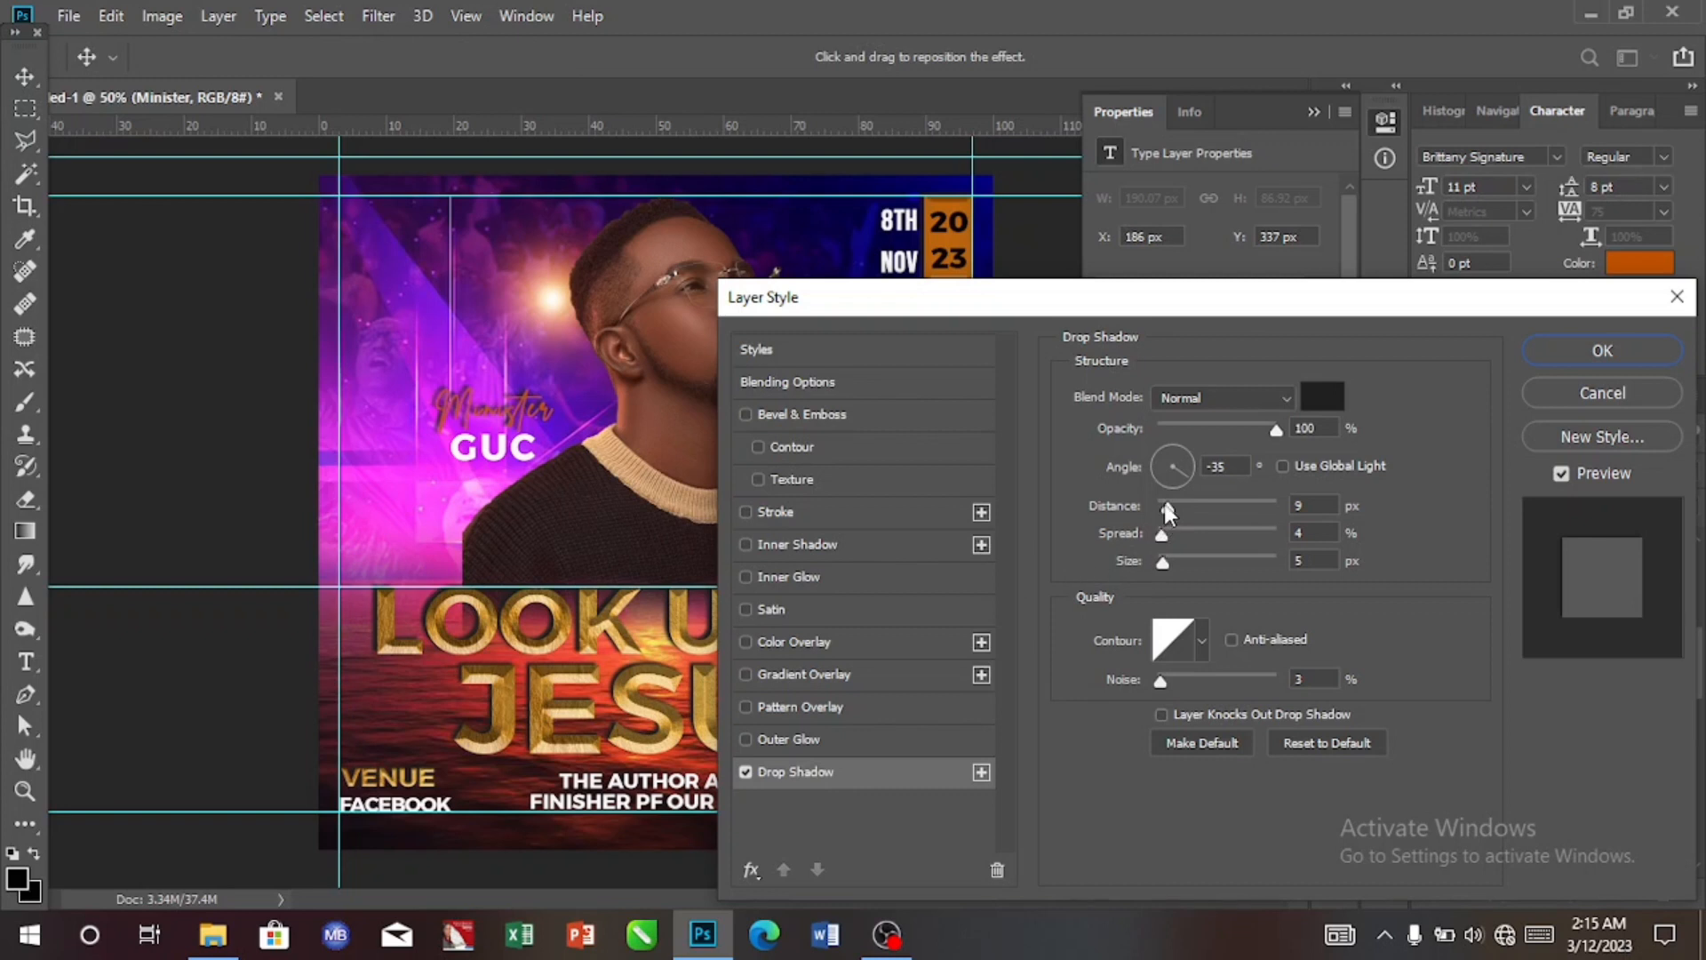
pyautogui.moveTo(1165, 504); pyautogui.dragTo(1162, 506)
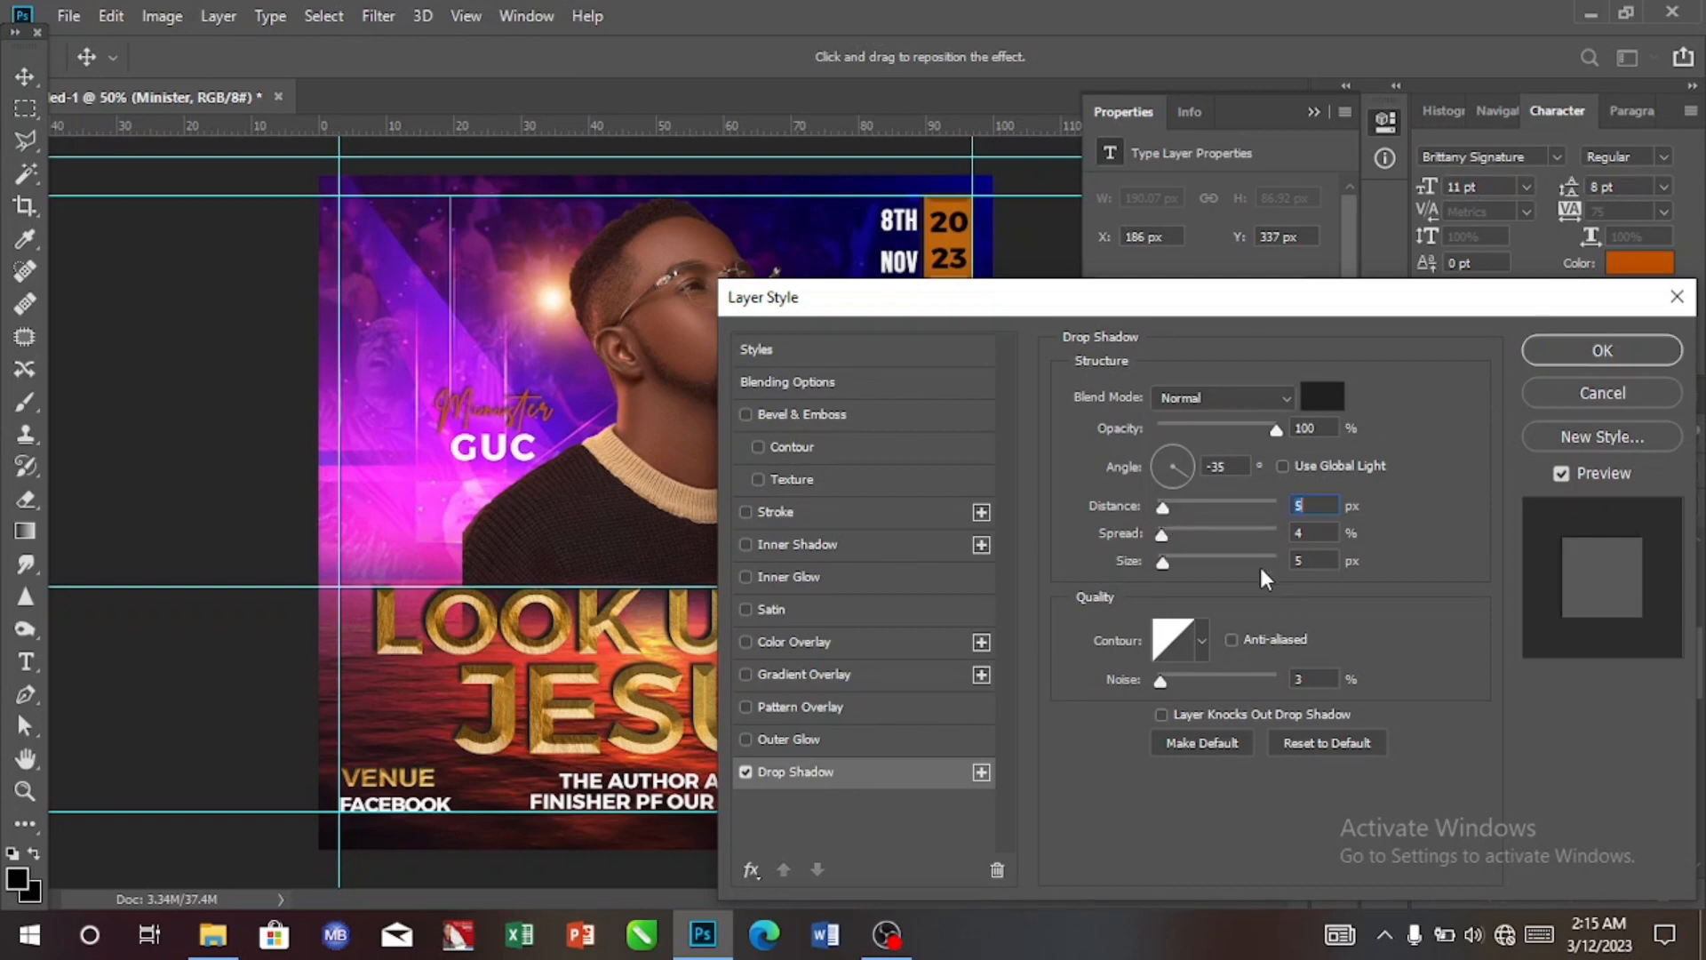
pyautogui.click(1546, 348)
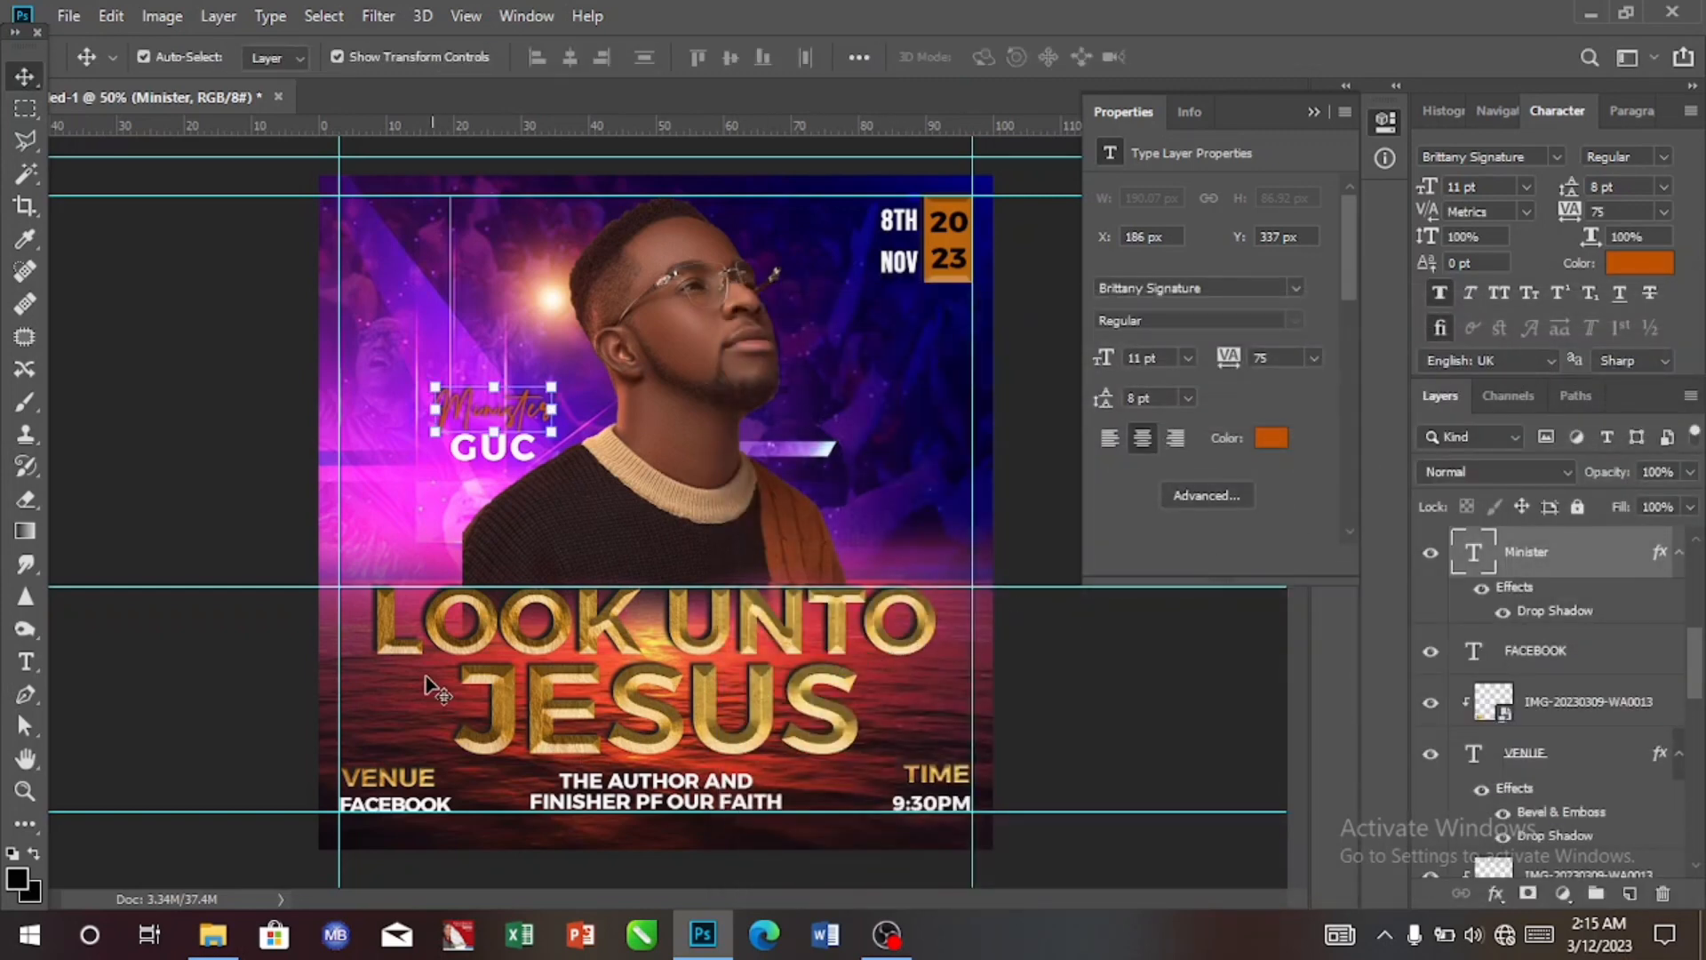
# Apply Bevel & Emboss and a Drop Shadow with 5 px distance to the GUC text.
pyautogui.click(445, 512)
pyautogui.click(469, 451)
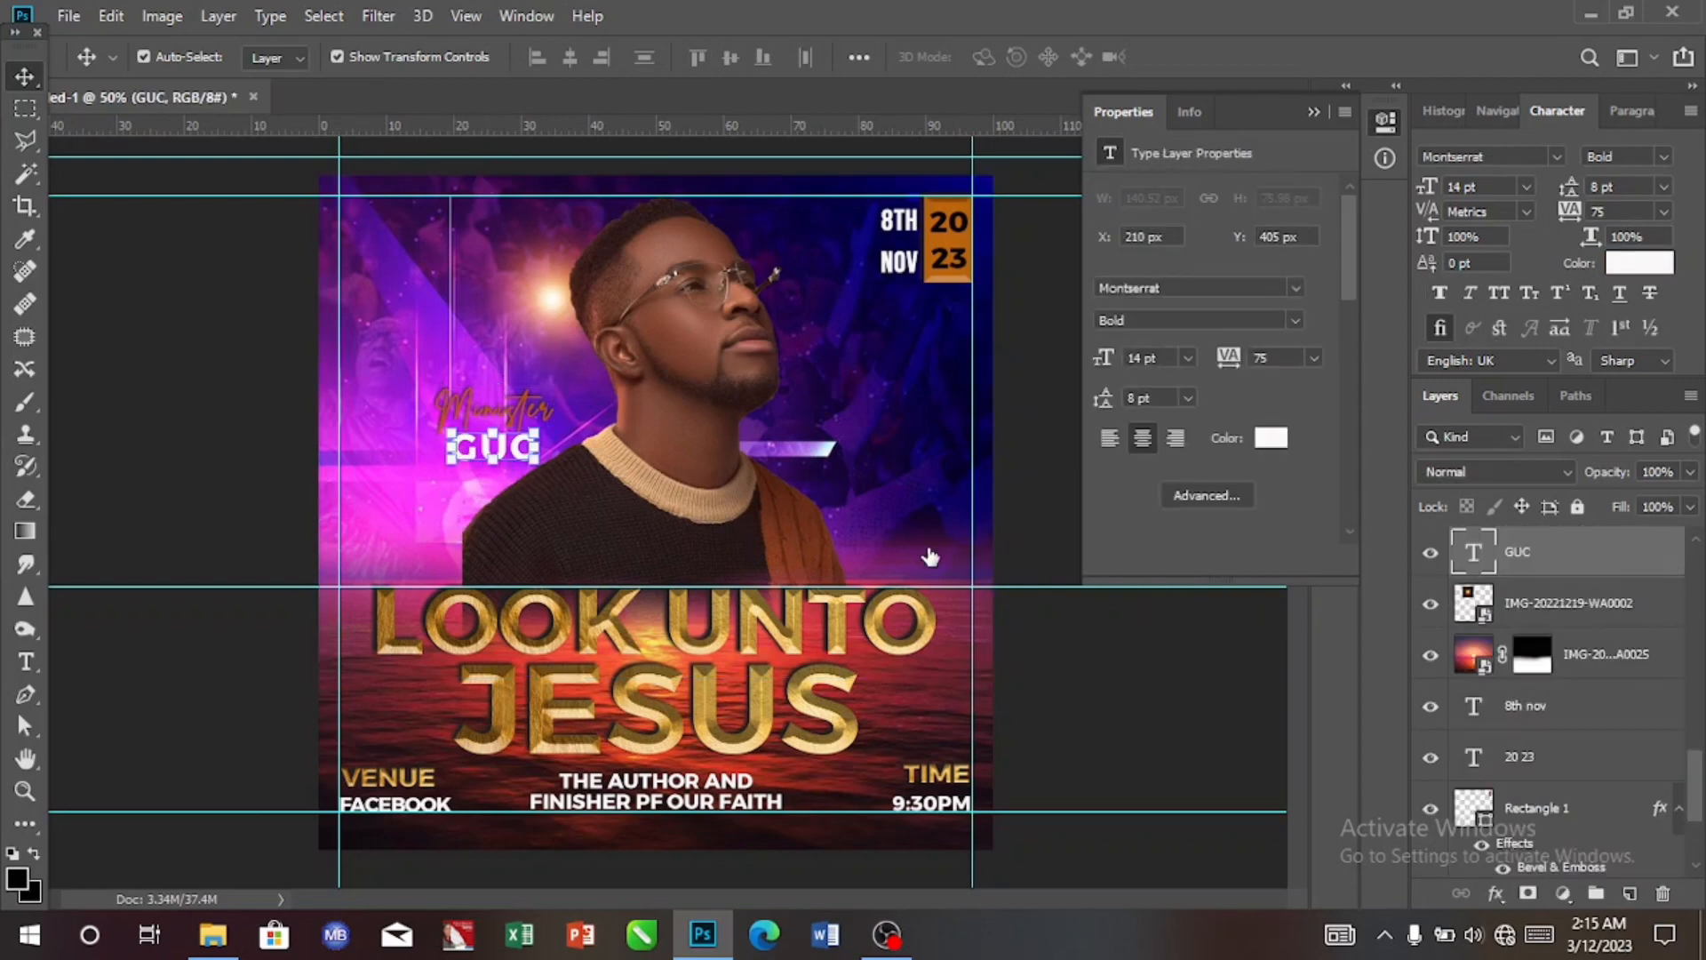
pyautogui.click(844, 414)
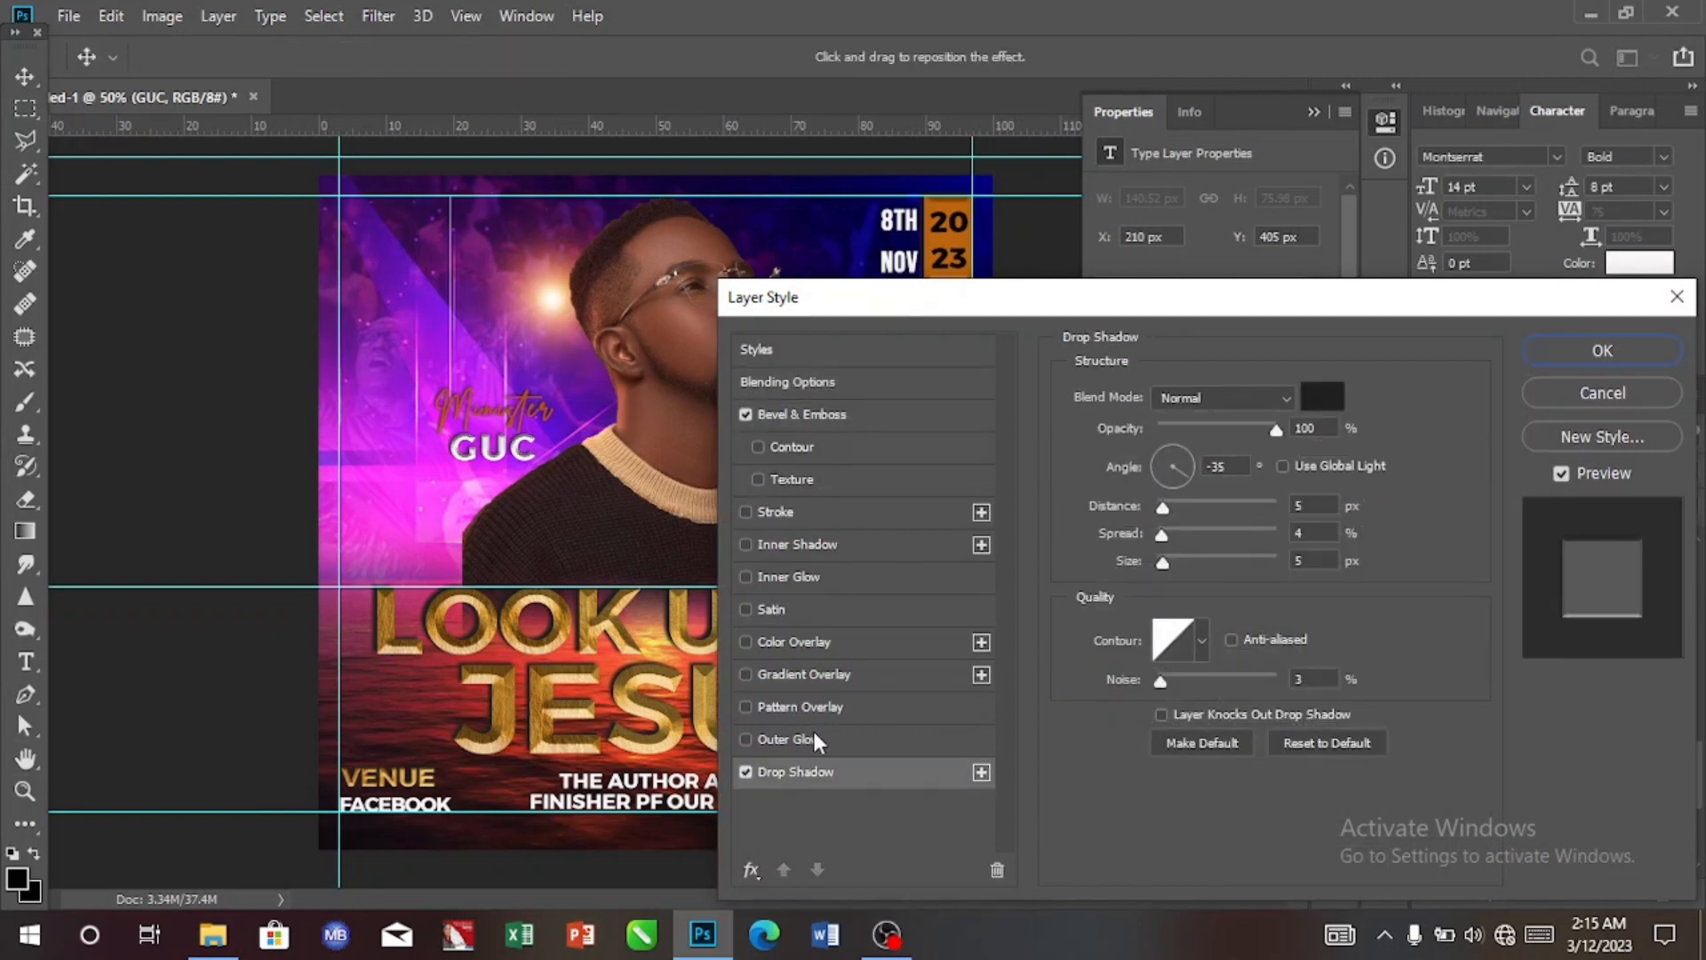
pyautogui.click(1553, 354)
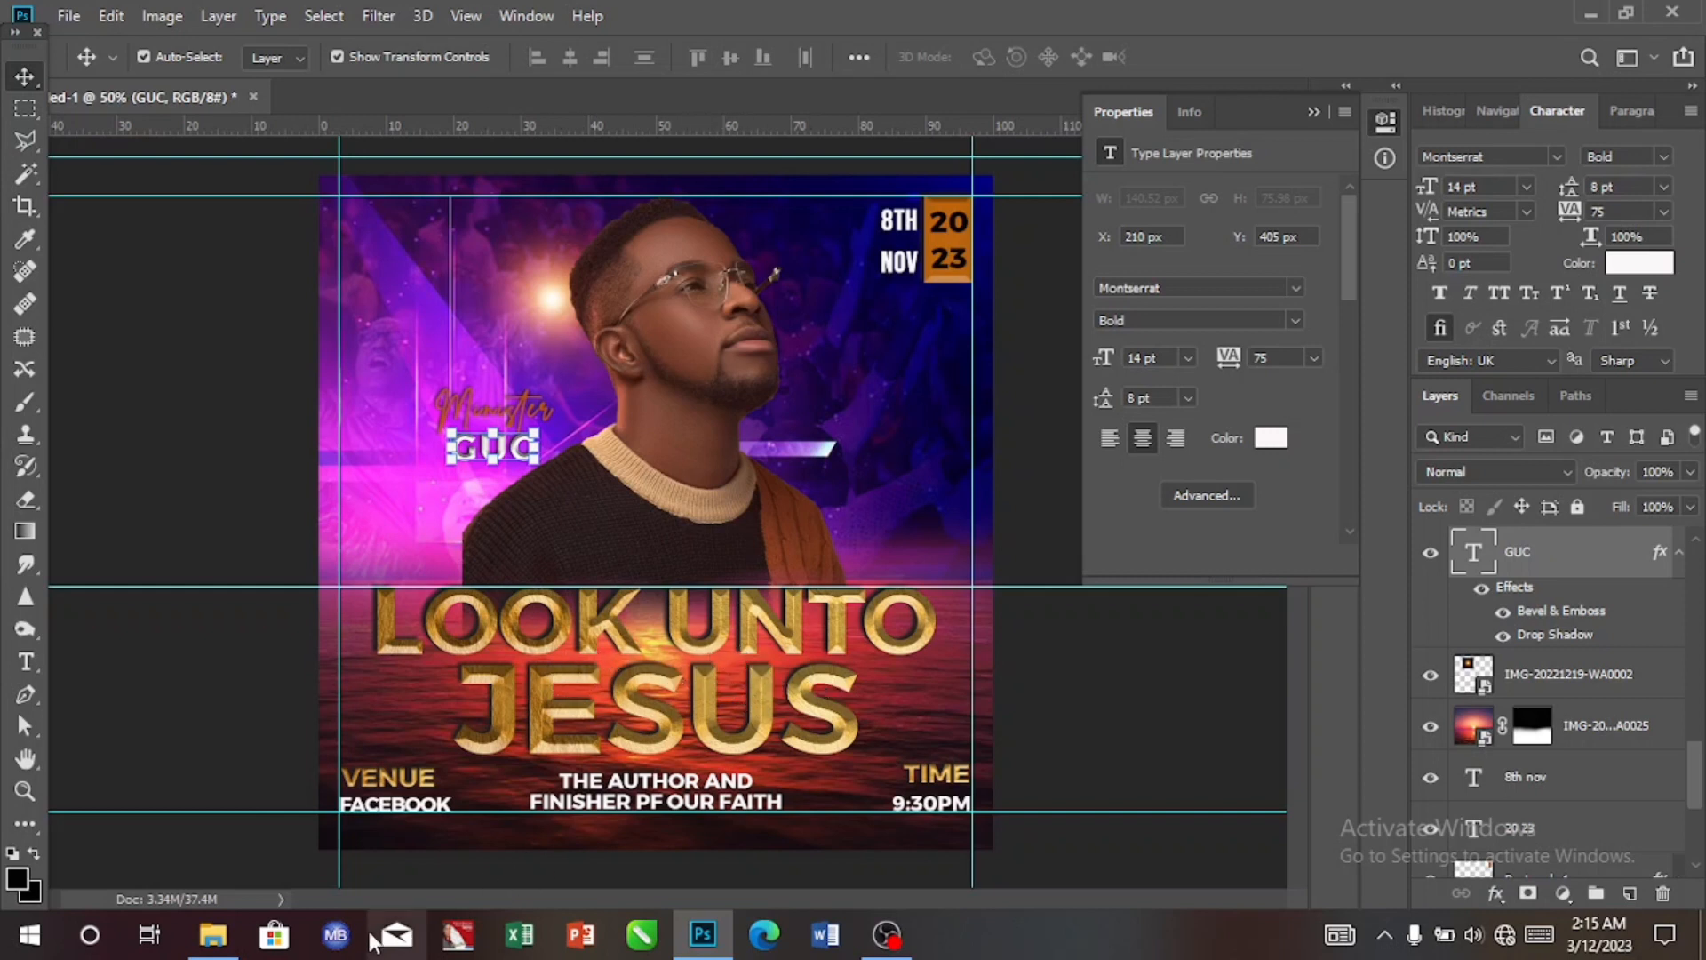
# Place the gold lens-flare PNG from the Documents folder at 16.29% scale, positioned between LOOK UNTO and JESUS at X 587 px, Y 795.5 px.
pyautogui.click(213, 934)
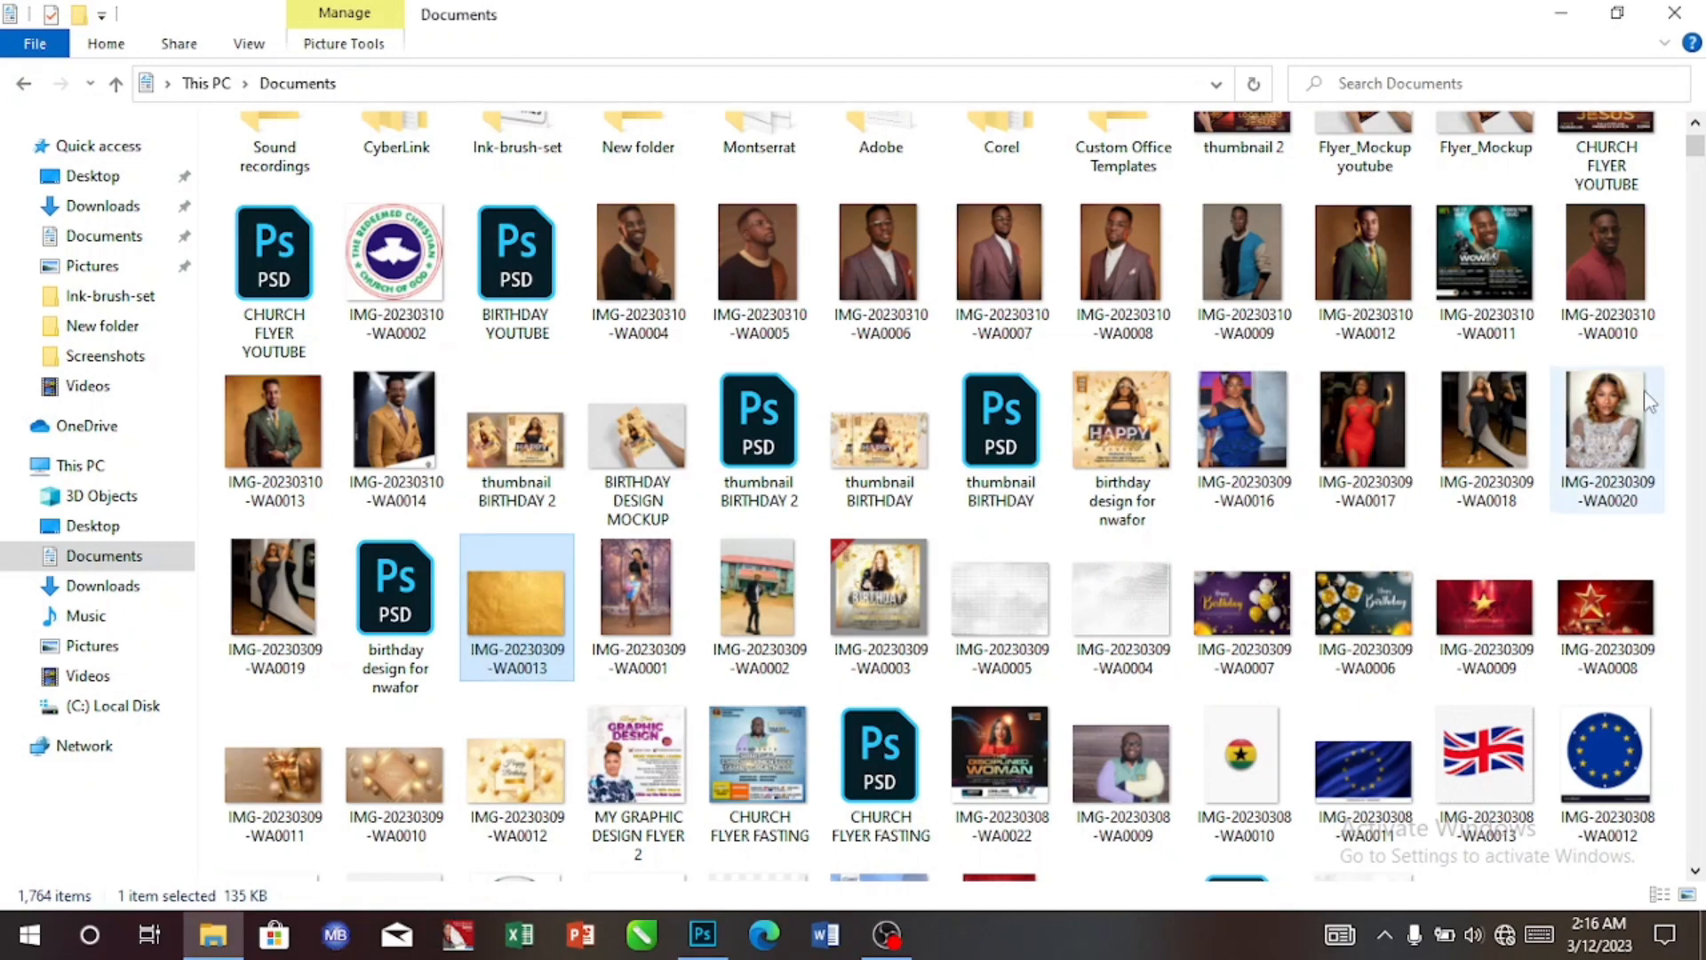
pyautogui.moveTo(1699, 158); pyautogui.dragTo(1694, 344)
pyautogui.scroll(-20, 1661, 551)
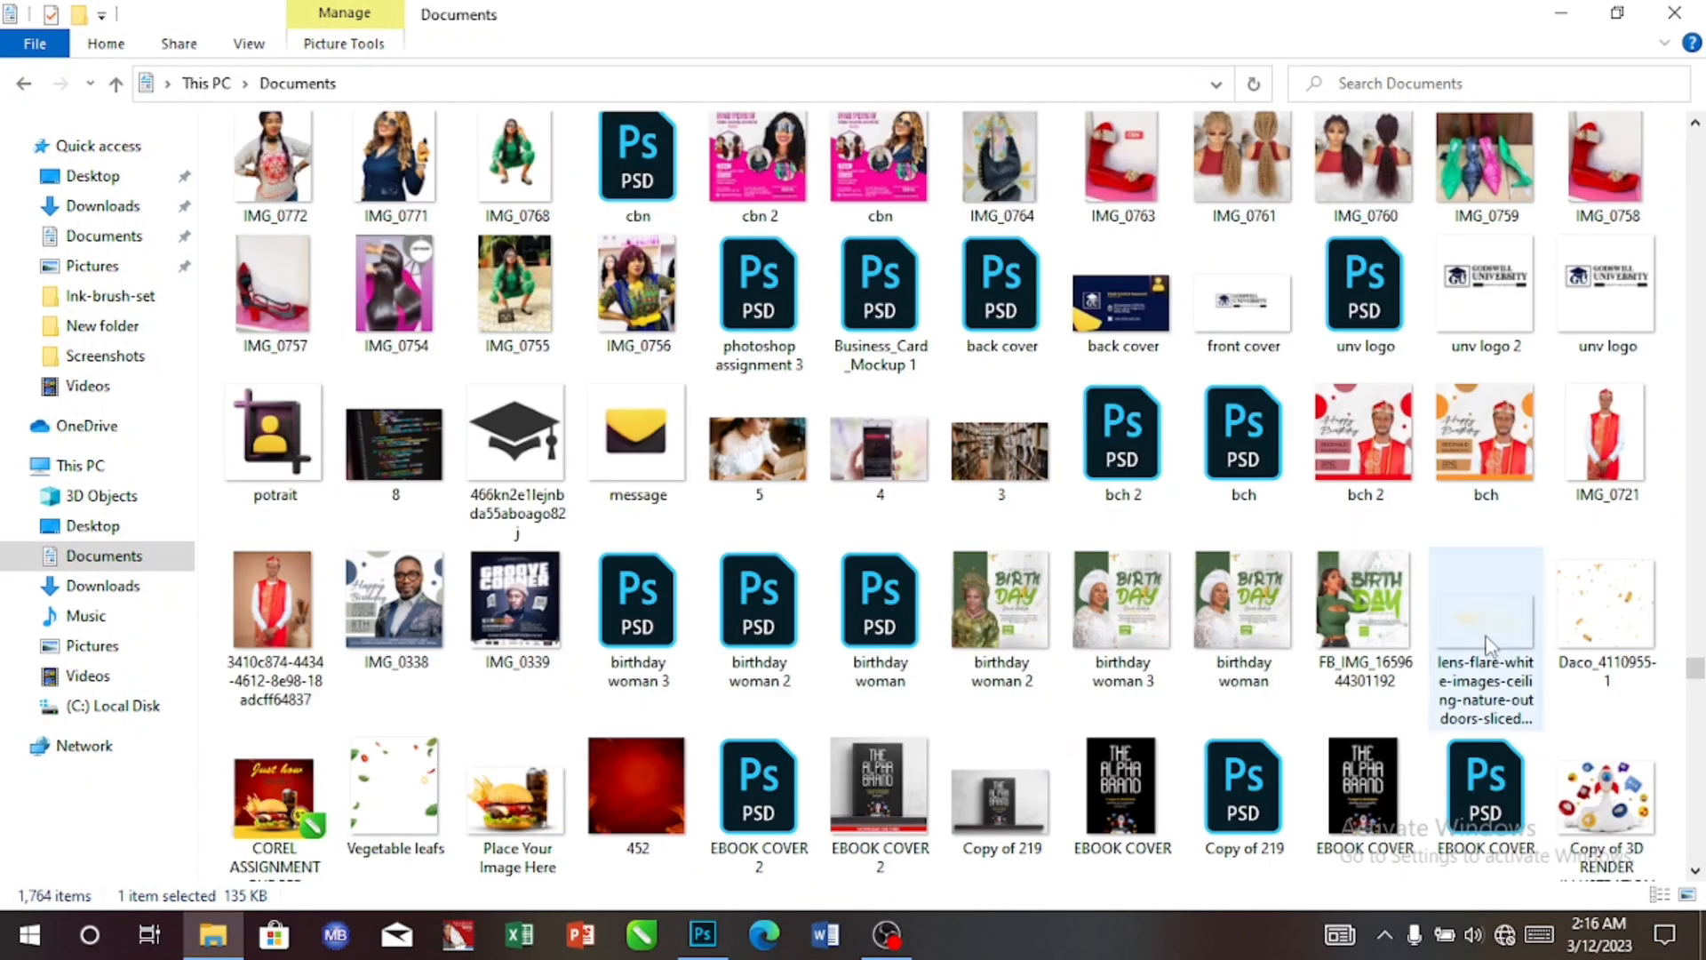
pyautogui.moveTo(1489, 643); pyautogui.dragTo(728, 731)
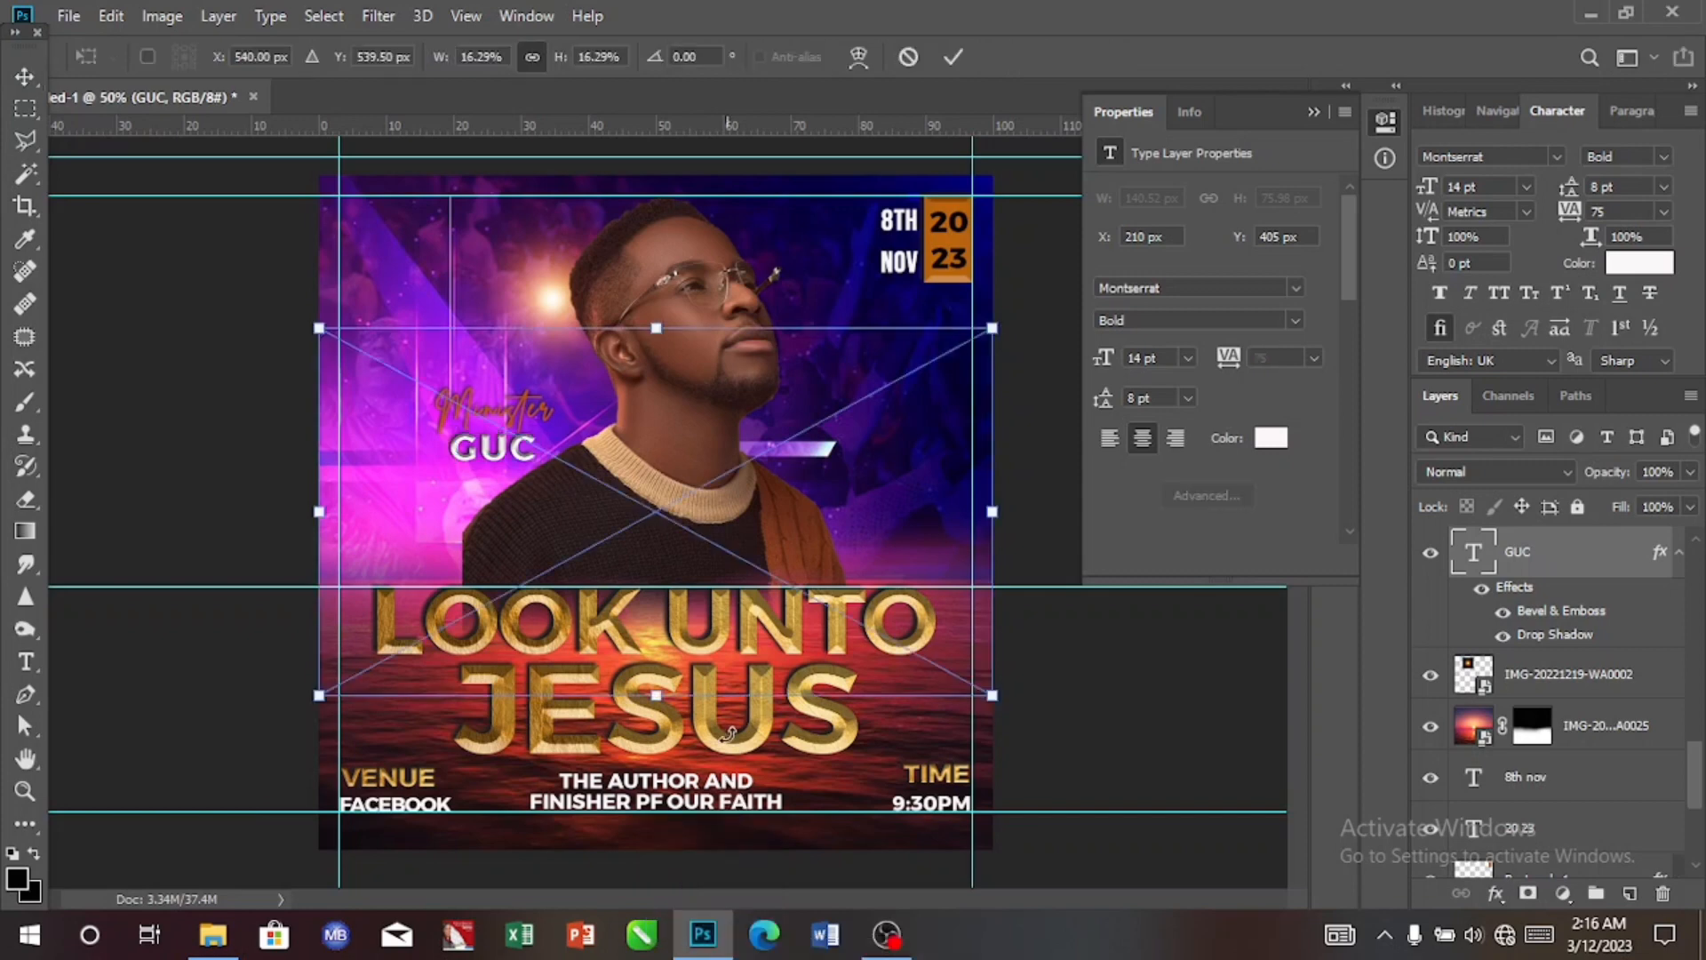
pyautogui.moveTo(685, 616); pyautogui.dragTo(707, 688)
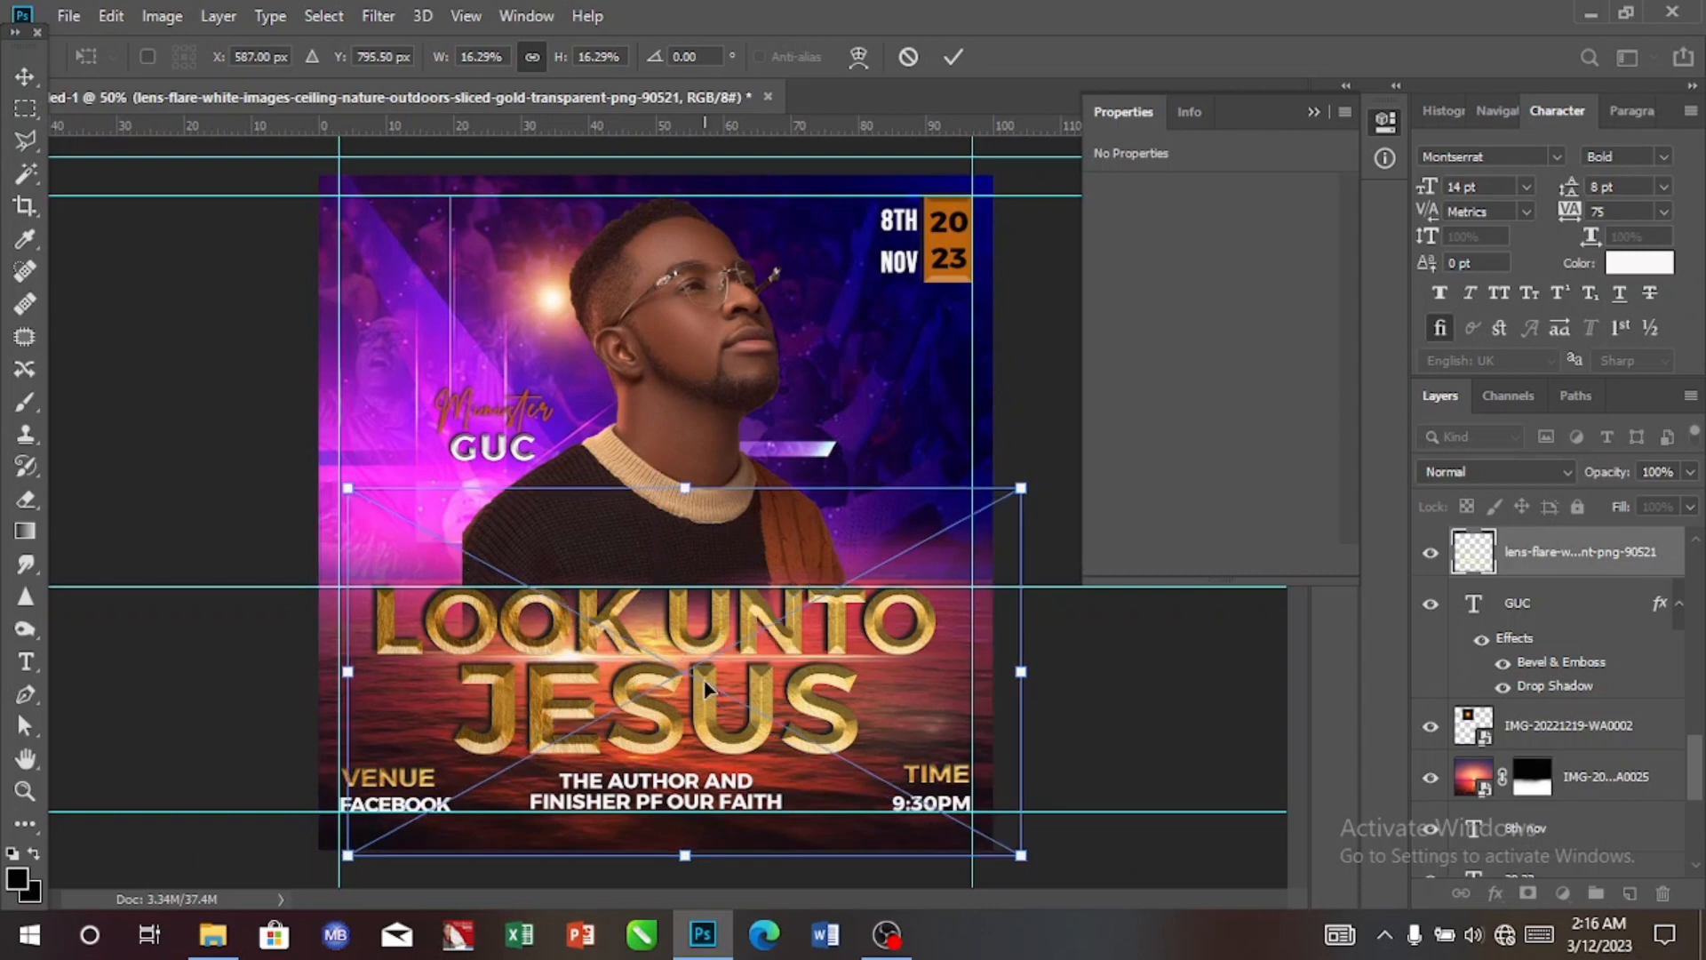
pyautogui.click(953, 56)
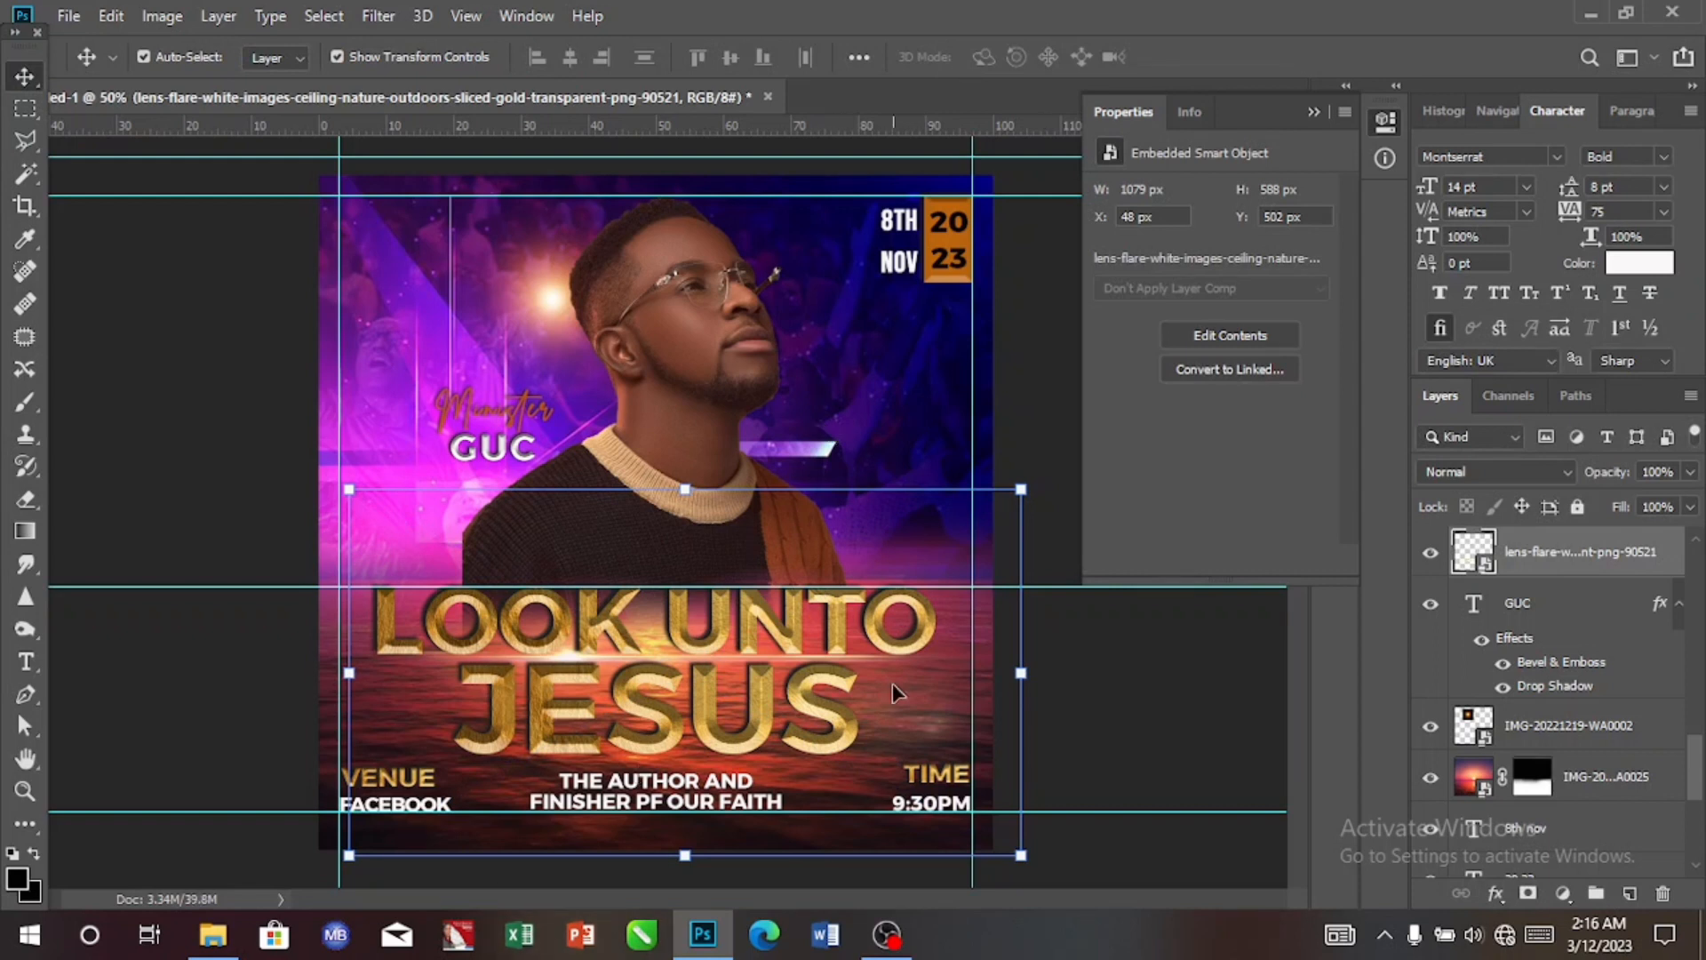
pyautogui.click(928, 432)
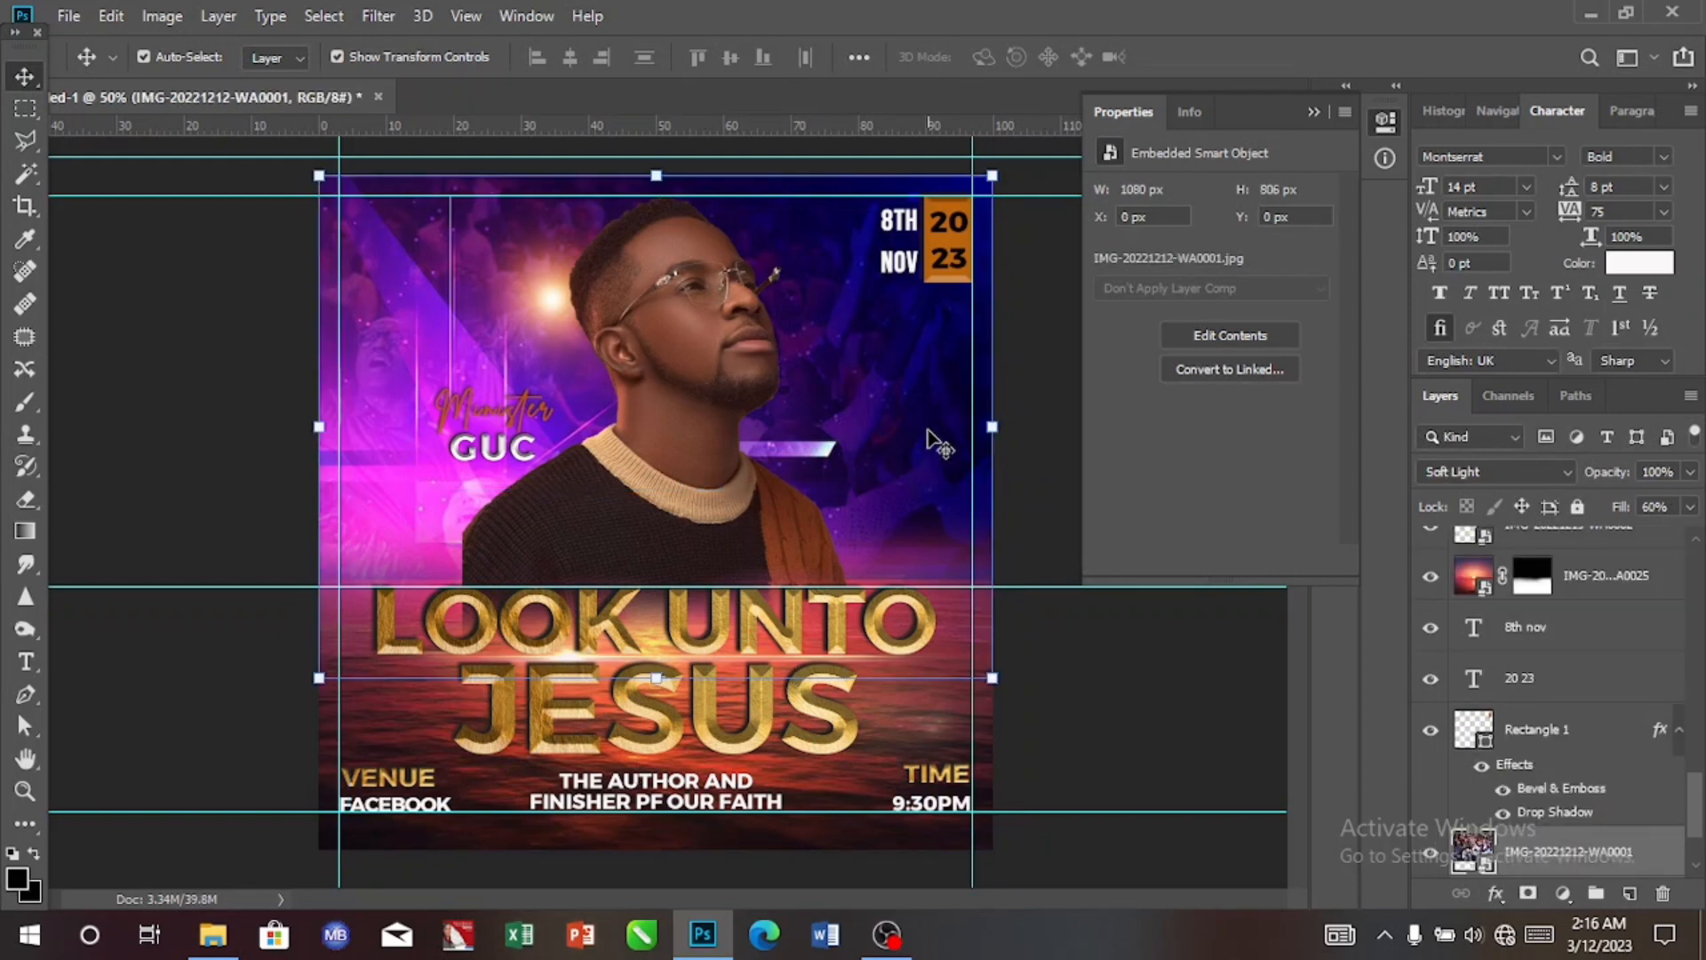
pyautogui.click(463, 840)
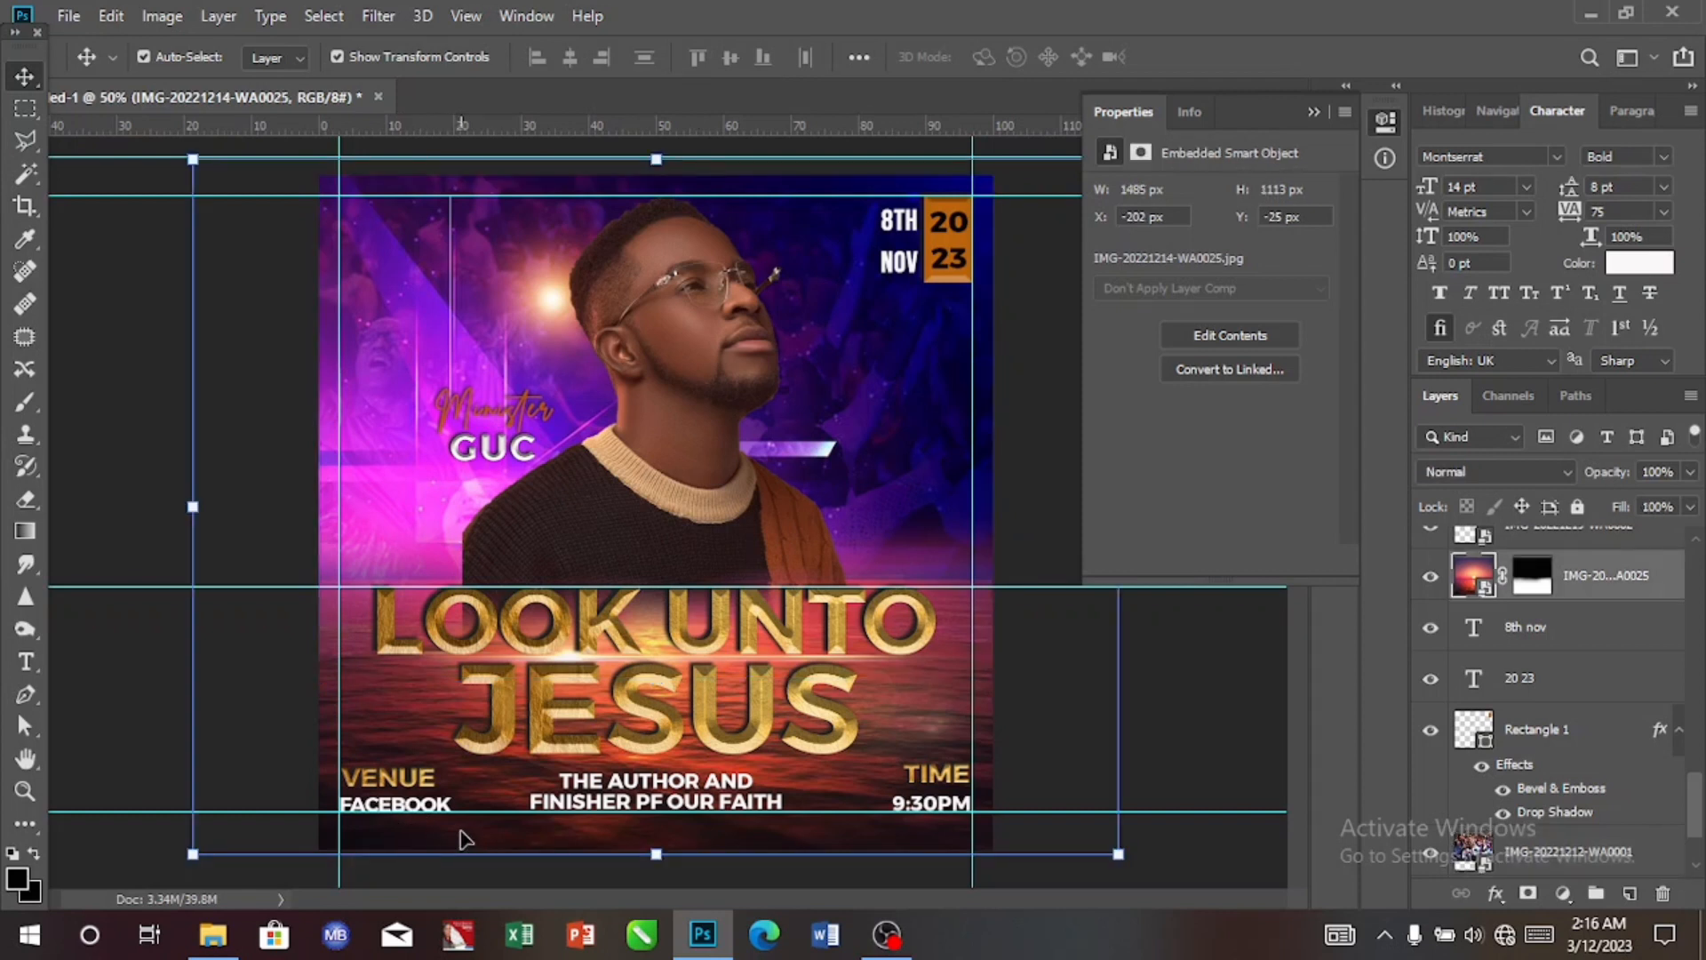